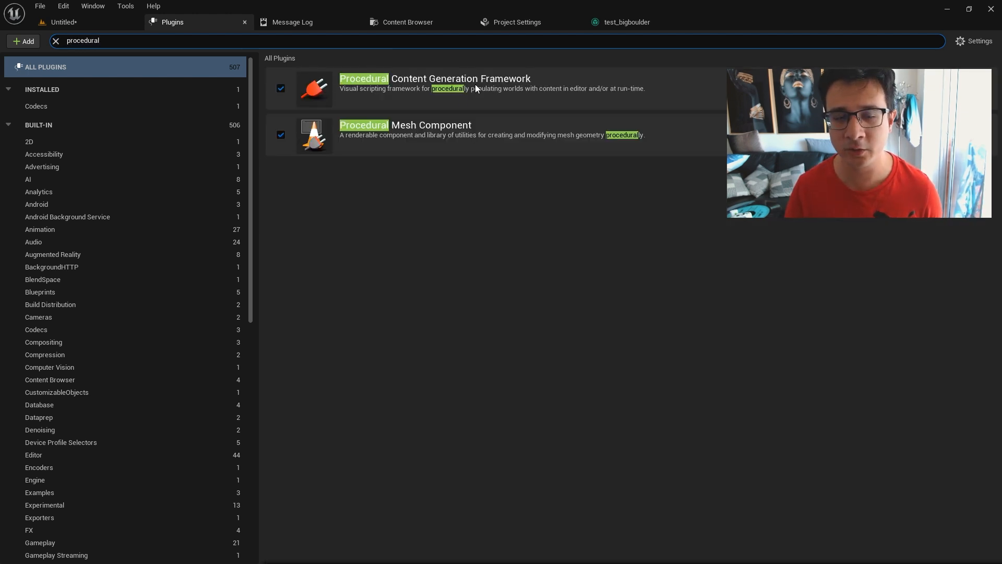
Close the Plugins window and delete the test_bigboulder volume from the level.
left_click(94, 24)
left_click(244, 22)
right_click_drag(405, 276, 464, 334)
key("w")
scroll(405, 277, "down", 5)
key("s")
right_click_drag(438, 281, 415, 277)
left_click(439, 280)
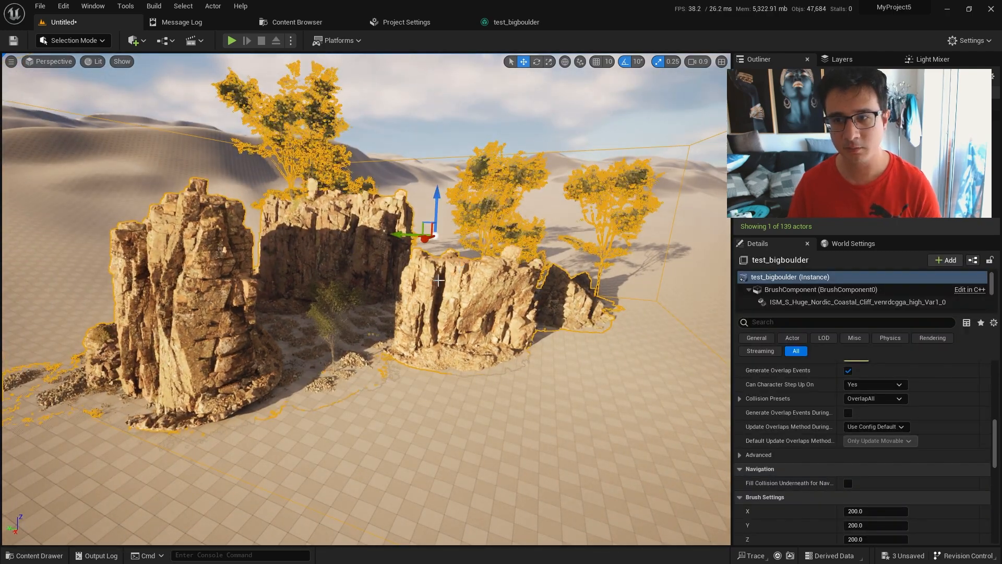
key("Delete")
Open the test_bigboulder graph and examine its Big Rocks Sampler and Add trees sections.
mouse_move(506, 21)
left_mouse_down()
mouse_move(563, 74)
mouse_move(501, 23)
mouse_move(563, 209)
mouse_move(456, 18)
mouse_move(510, 20)
left_mouse_up()
scroll(334, 262, "down", 4)
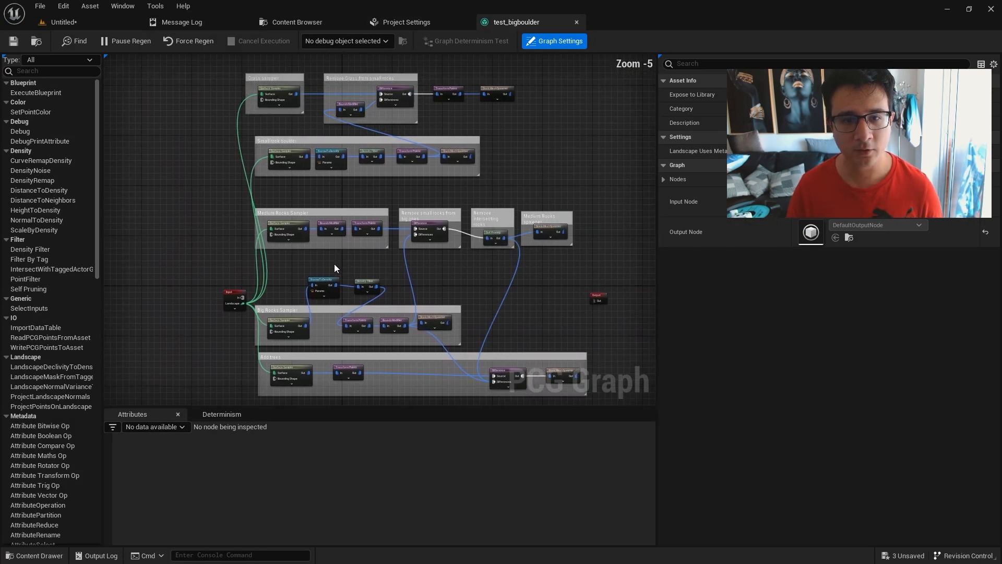
right_click_drag(429, 286, 393, 196)
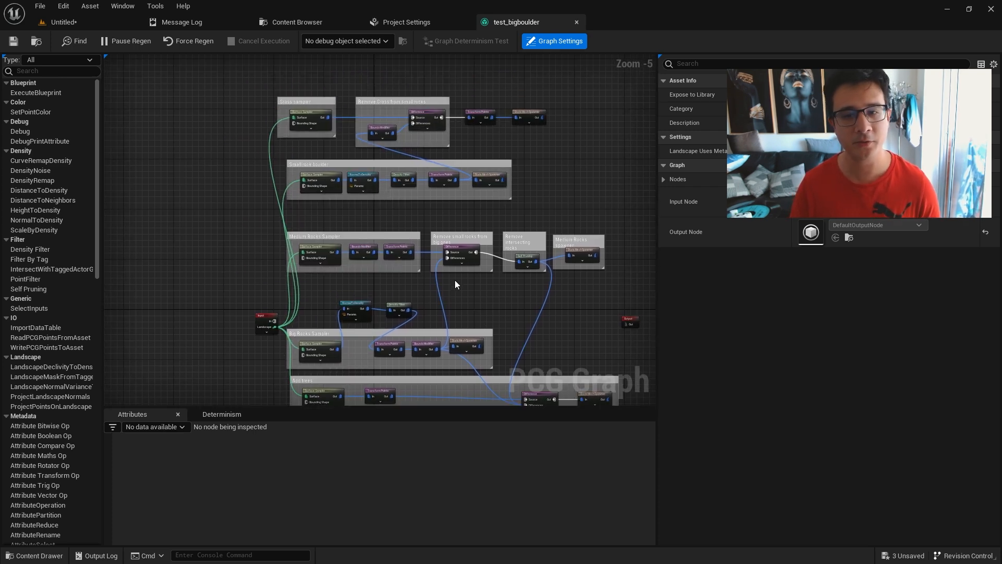
right_click_drag(454, 284, 455, 182)
scroll(345, 250, "up", 4)
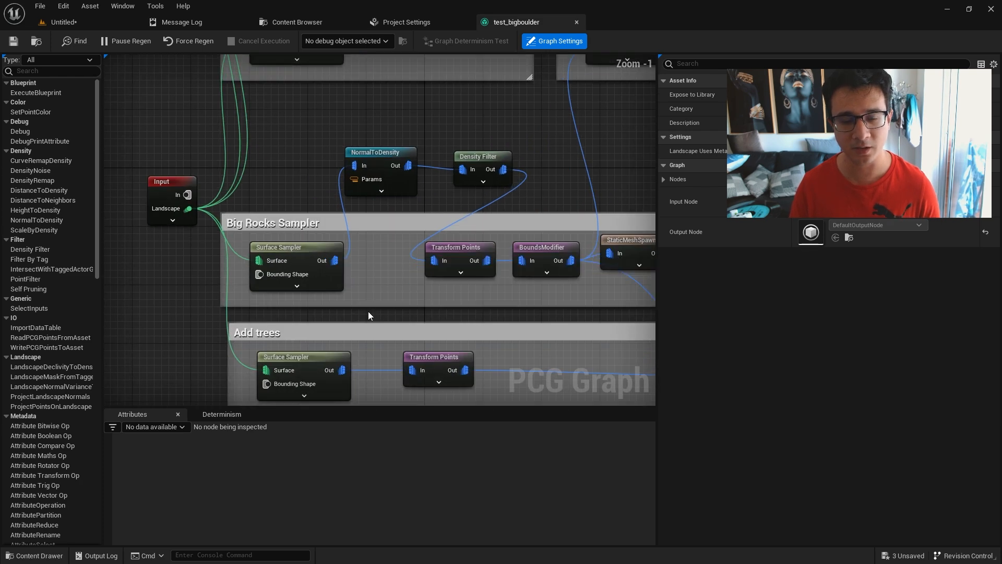
right_click_drag(363, 292, 368, 245)
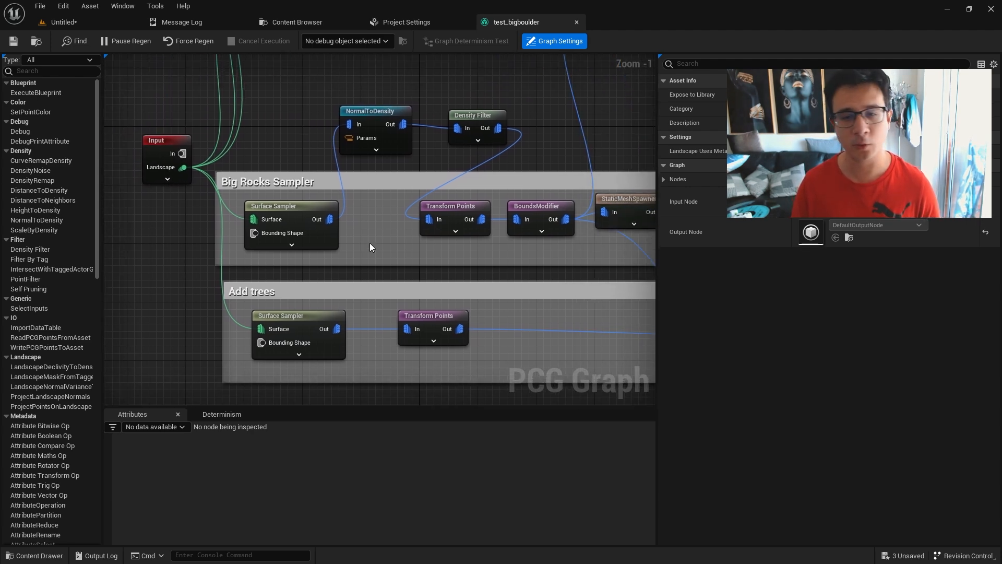
right_click_drag(396, 197, 285, 179)
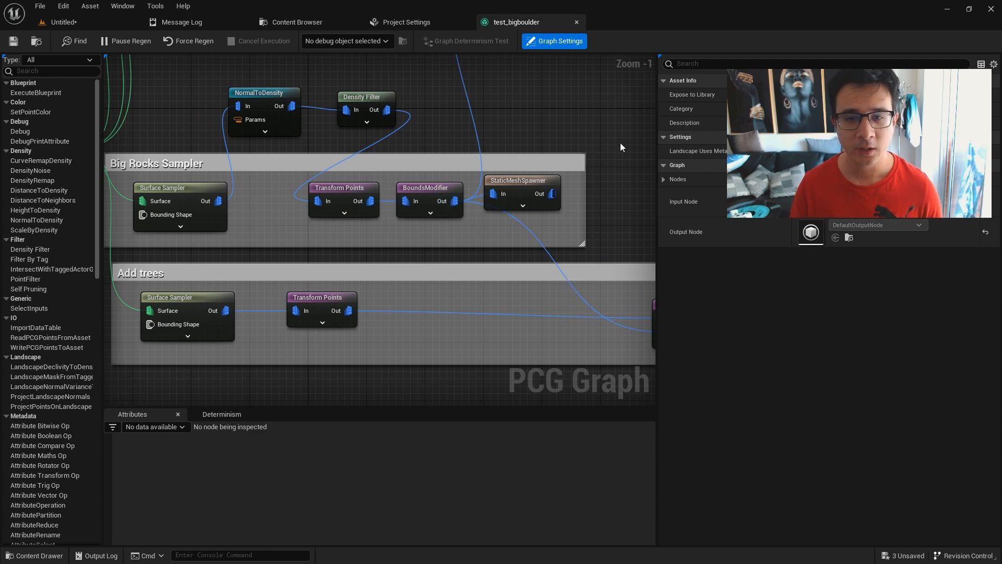
right_click_drag(565, 139, 383, 189)
scroll(461, 286, "down", 3)
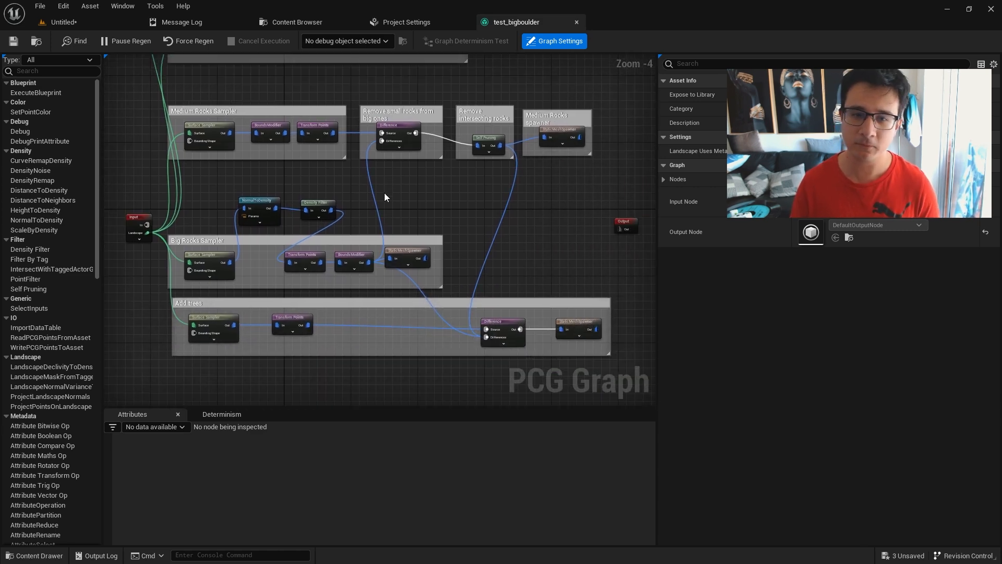
Examine how the grass, small rock, medium rock, big rock and tree sections of the test_bigboulder graph connect.
right_click_drag(474, 215, 413, 186)
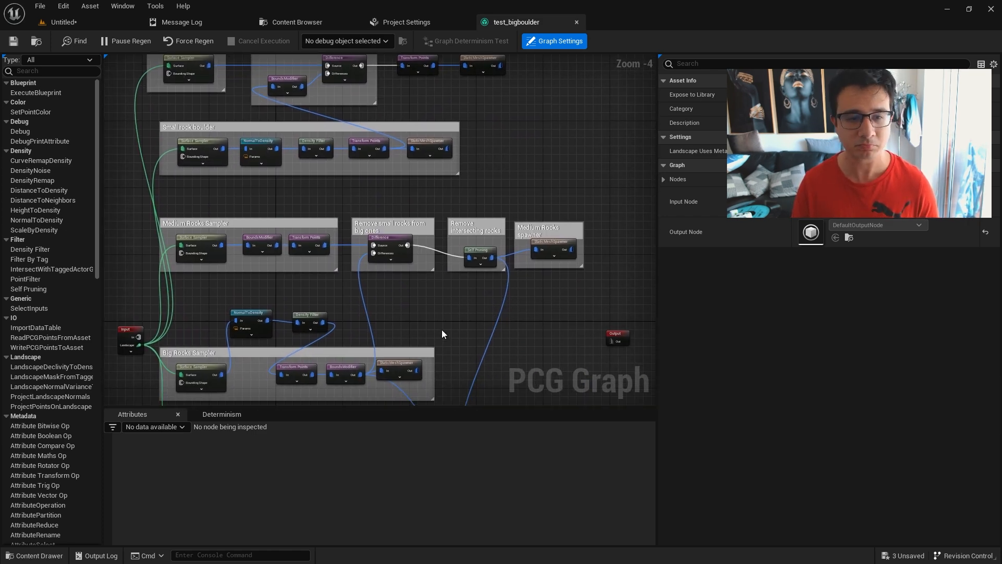
right_click_drag(457, 329, 442, 230)
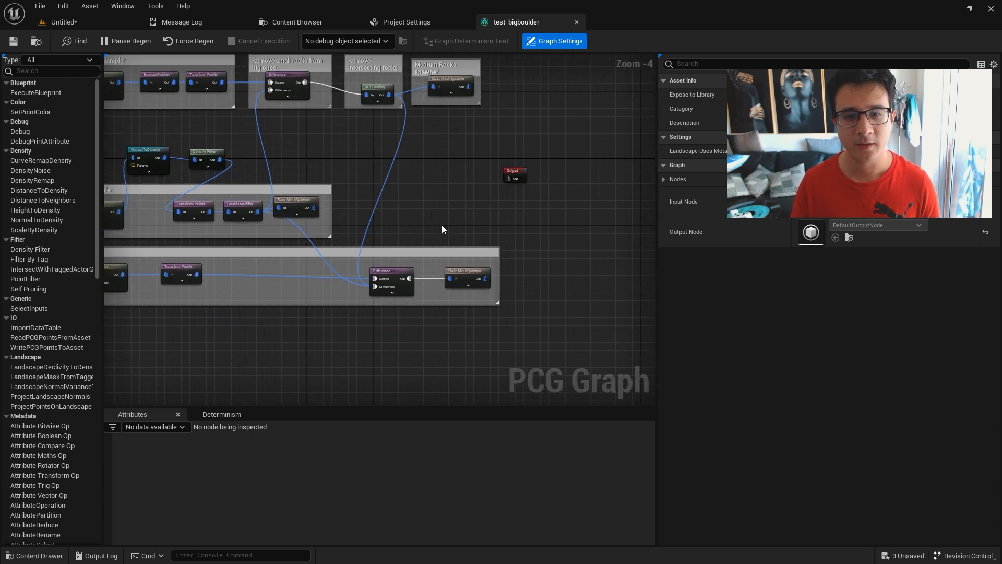
scroll(442, 230, "up", 3)
right_click_drag(478, 200, 548, 264)
scroll(546, 269, "down", 5)
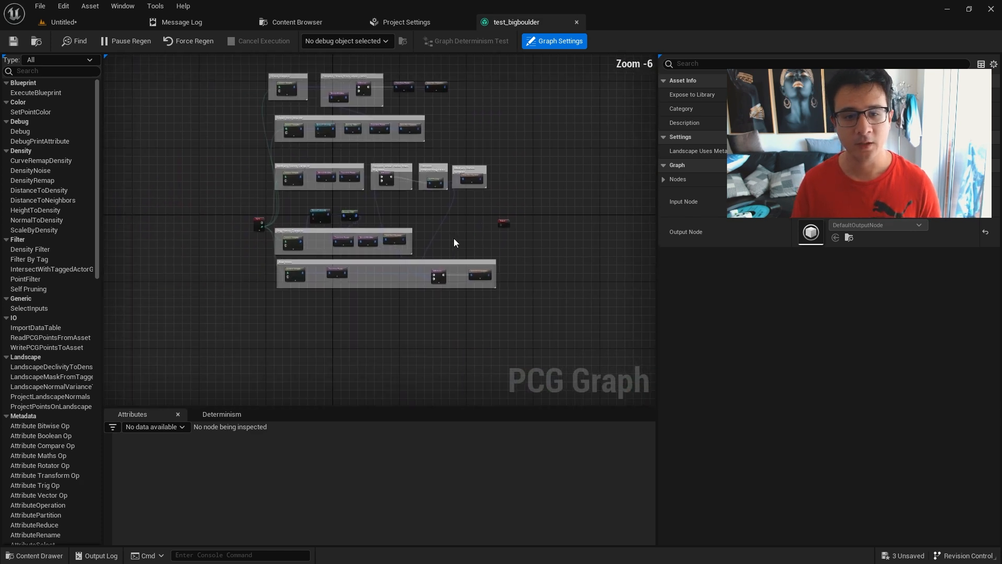
scroll(452, 244, "up", 4)
right_click_drag(425, 213, 570, 383)
scroll(570, 383, "down", 1)
right_click_drag(455, 224, 404, 335)
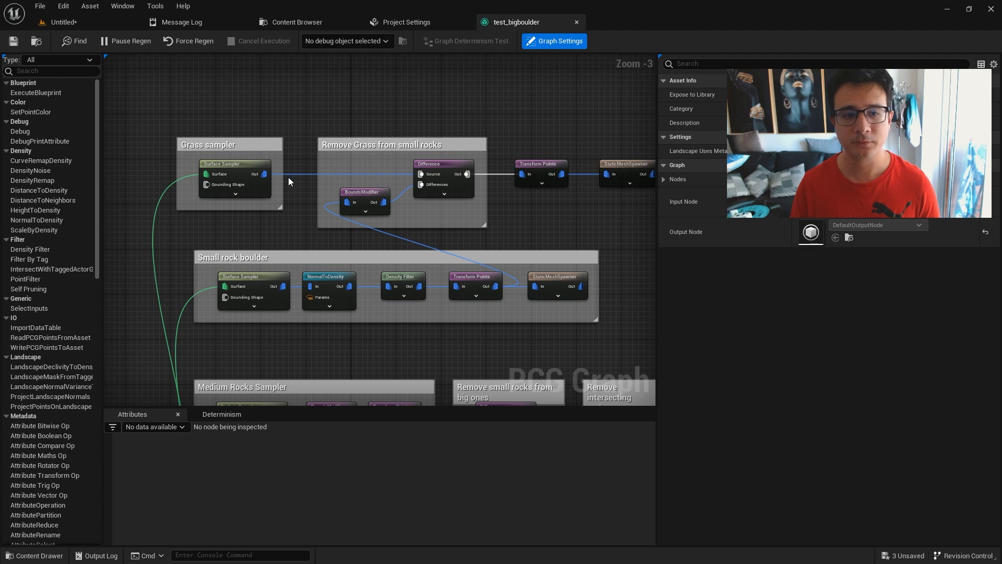
right_click_drag(287, 347, 271, 221)
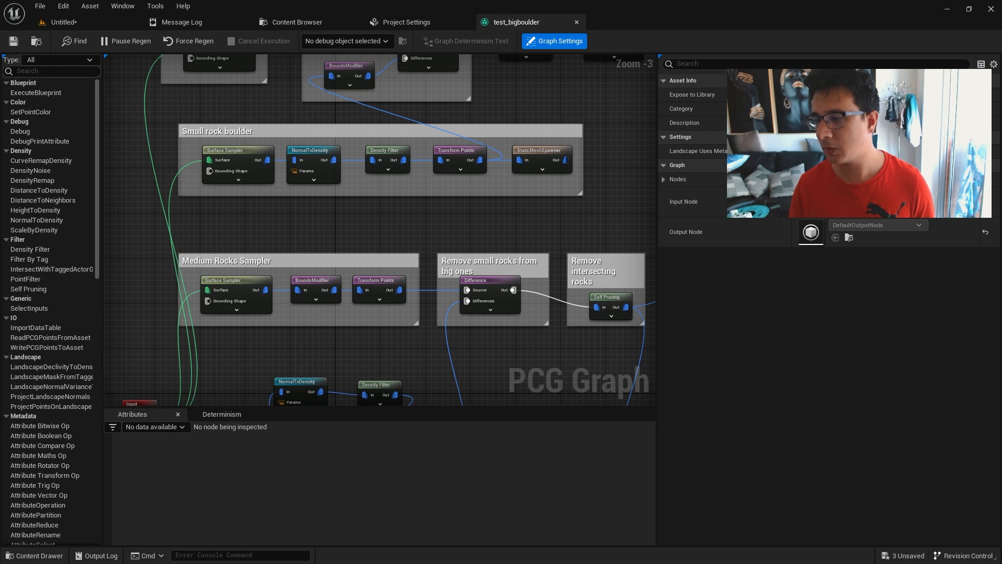
right_click_drag(299, 368, 340, 180)
right_click_drag(335, 302, 322, 201)
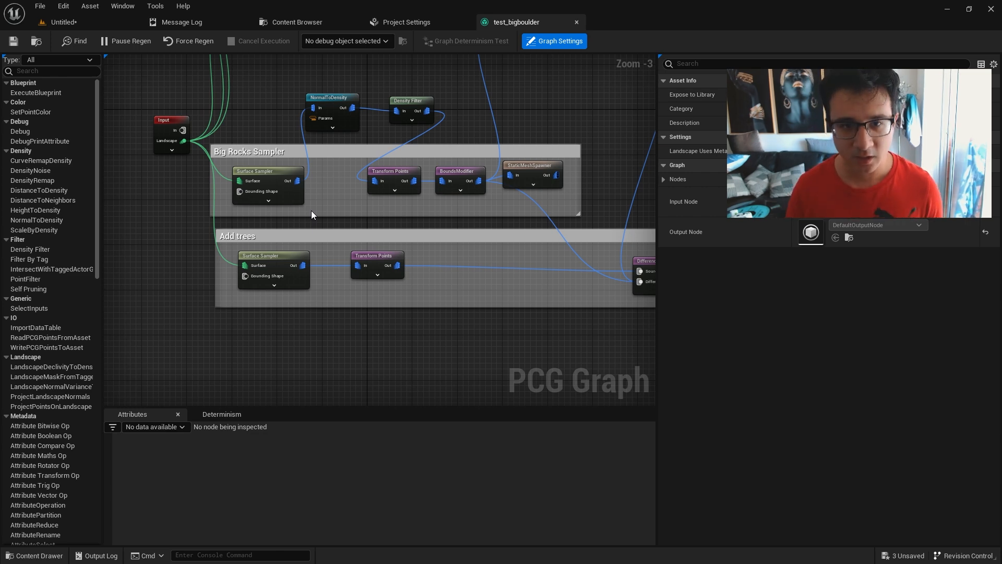
right_click_drag(541, 96, 467, 334)
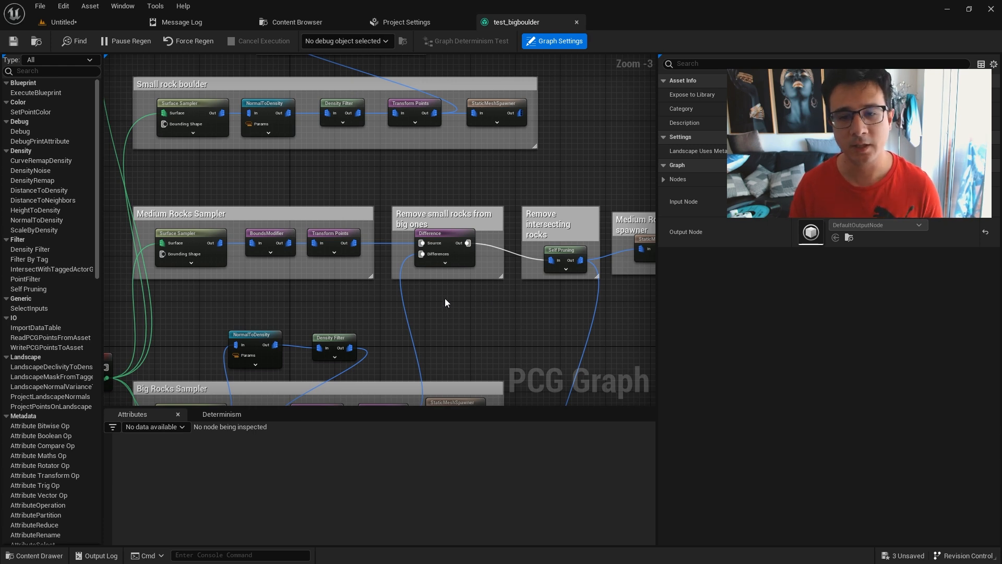
Create a new PCG Graph in the level project's pcg_test folder and name it Livestream_forest.
left_click(101, 24)
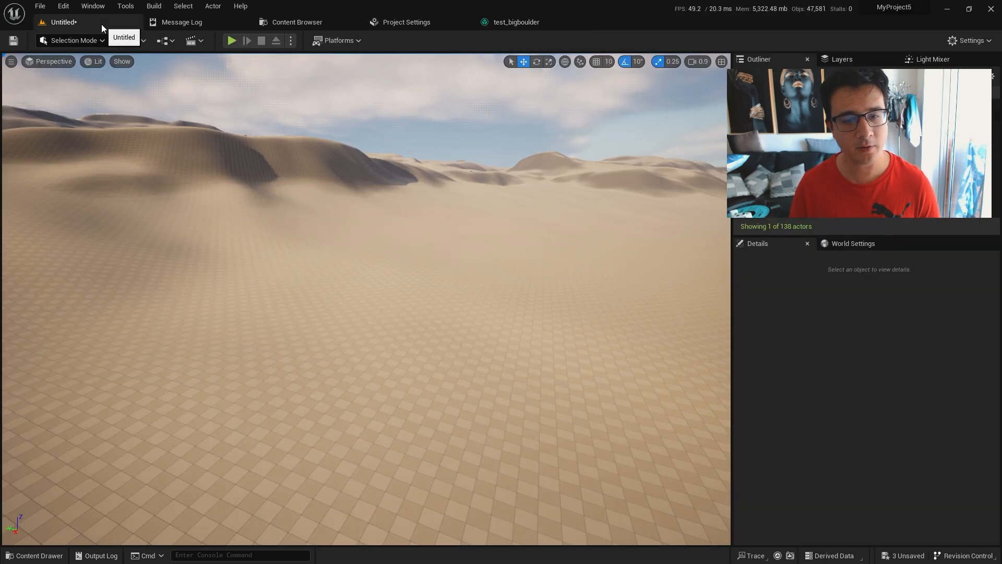
right_click_drag(332, 342, 333, 342)
key("ctrl+space")
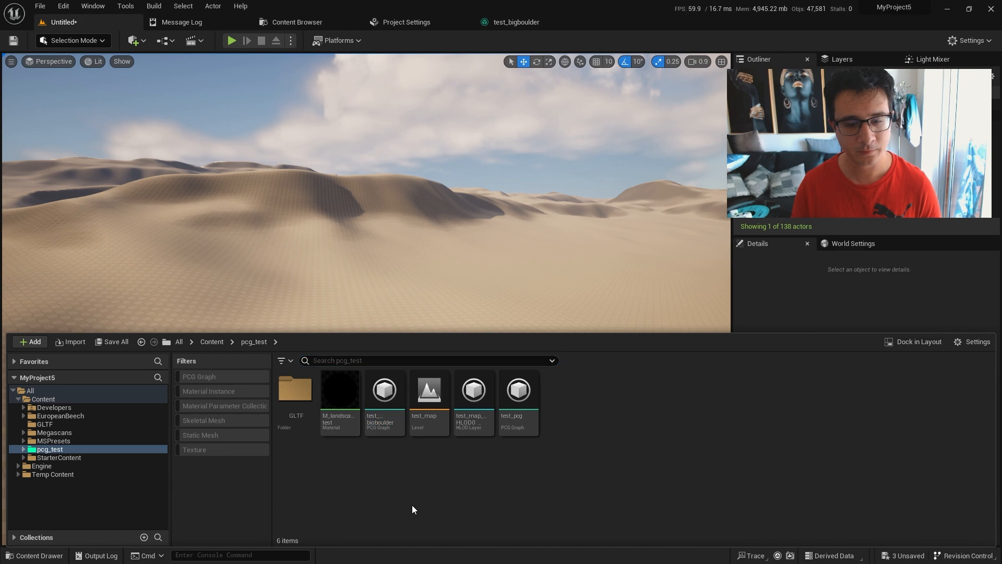
right_click(413, 509)
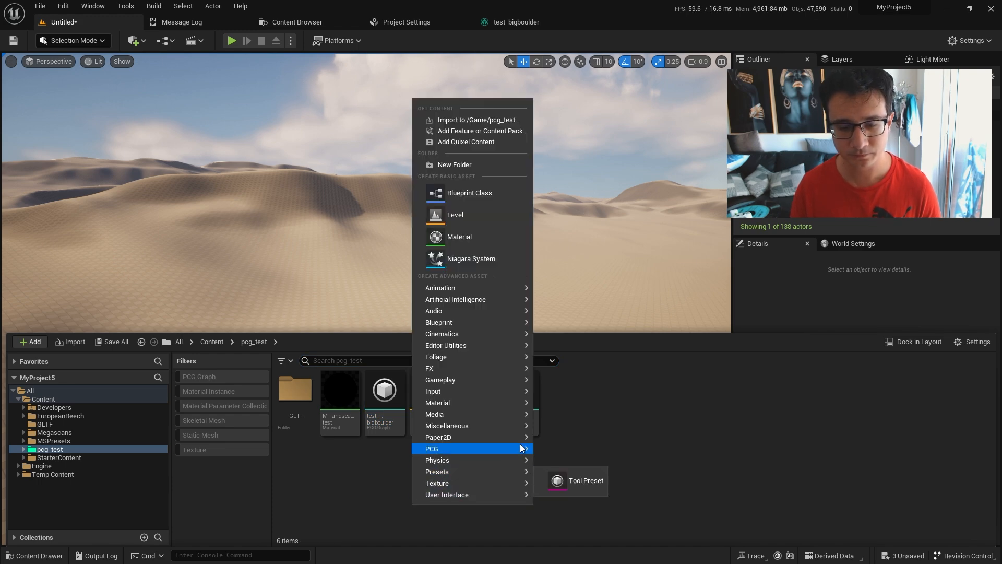
mouse_move(521, 447)
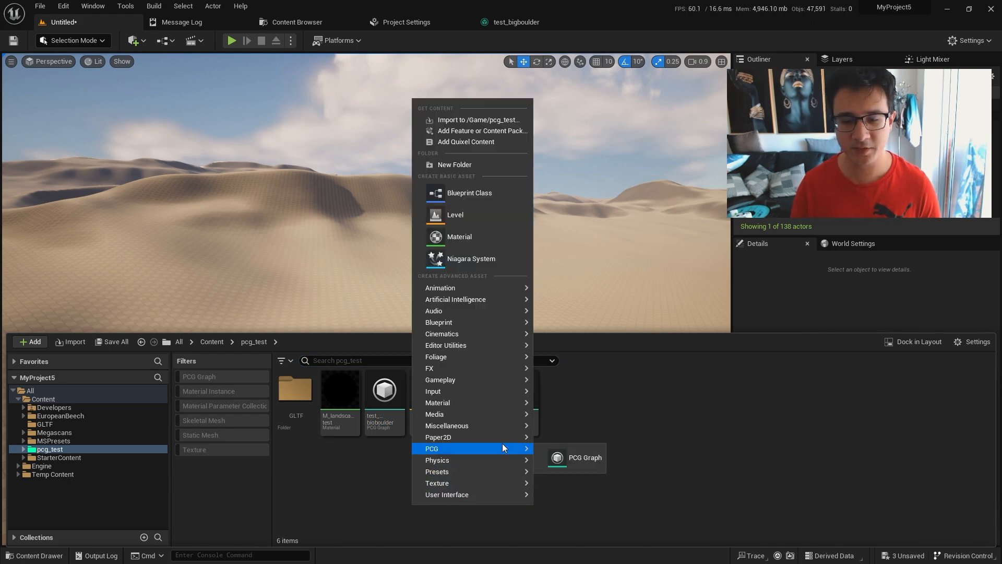
left_click(590, 461)
type("Li")
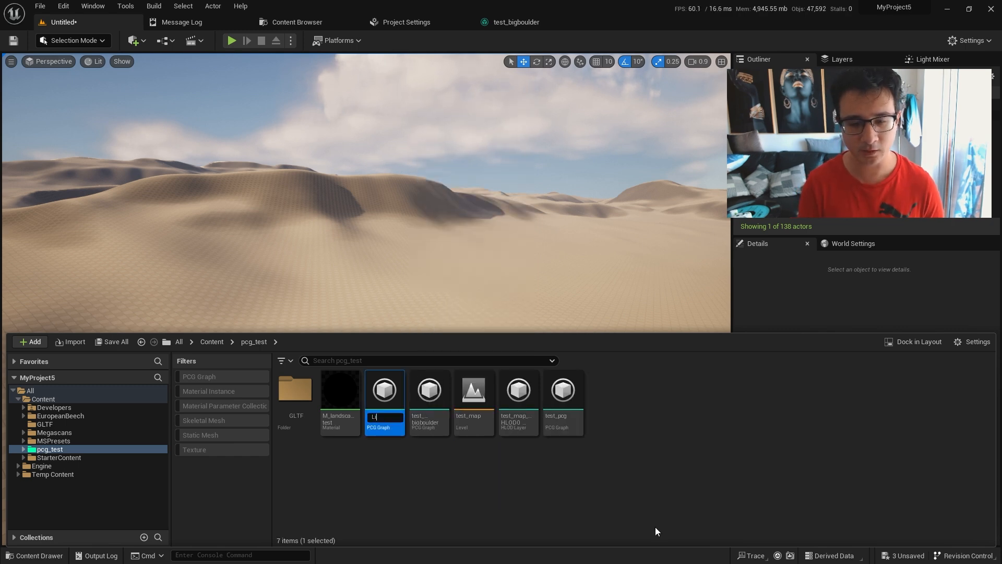
type("vestream_")
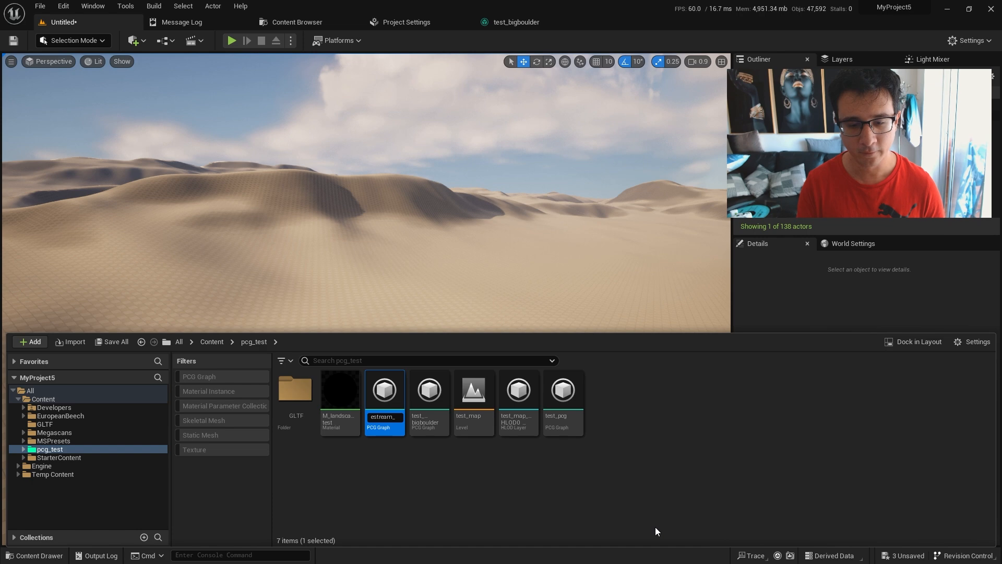
type("forest")
key("Return")
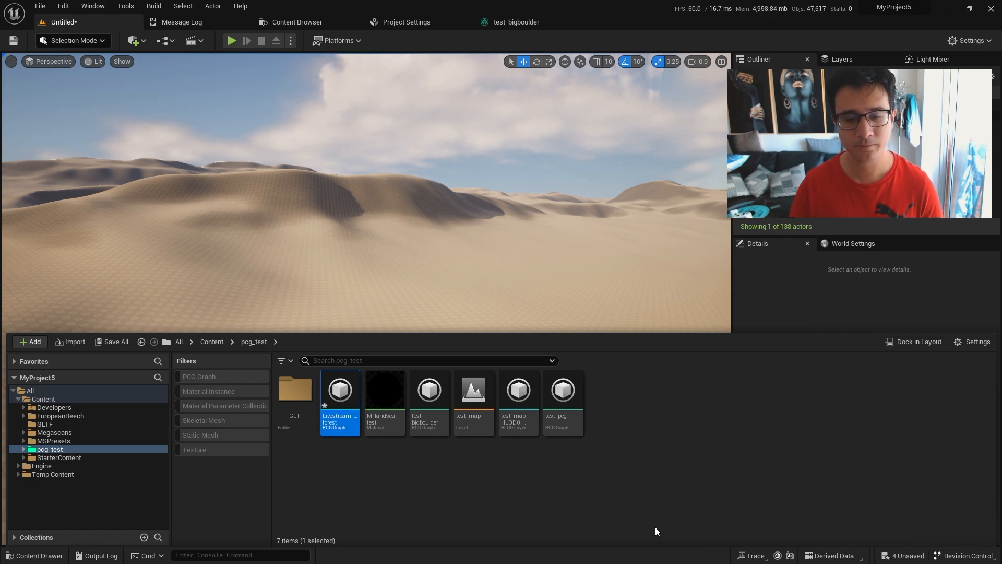
Place the Livestream_forest graph on the sand landscape and shift its volume slightly along the Y axis.
left_click_drag(339, 408, 318, 279)
mouse_move(398, 340)
right_mouse_down()
mouse_move(444, 377)
mouse_move(412, 392)
mouse_move(418, 443)
mouse_move(438, 399)
mouse_move(402, 322)
right_mouse_up()
scroll(412, 393, "up", 5)
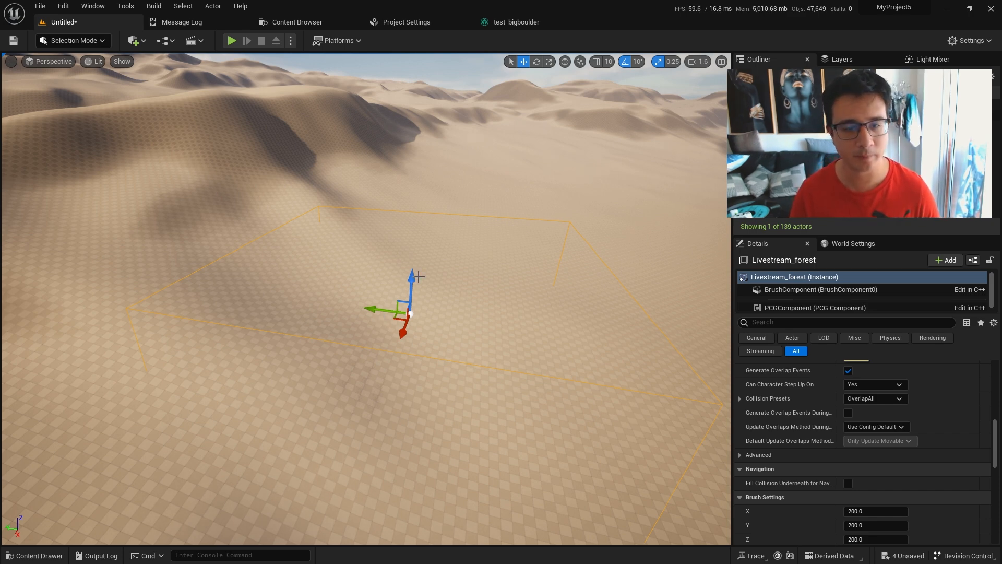
right_click_drag(423, 308, 262, 279)
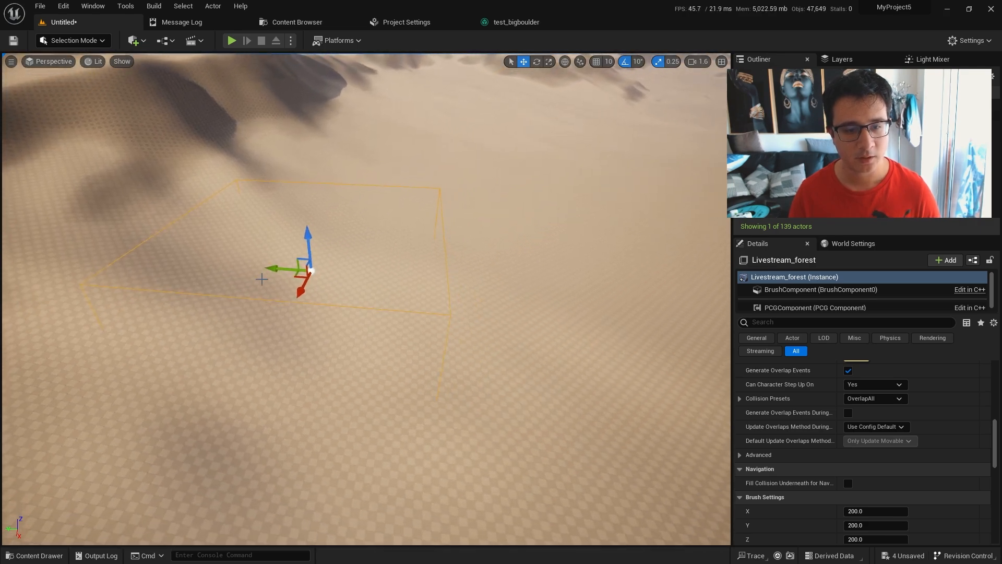
left_click_drag(280, 269, 267, 270)
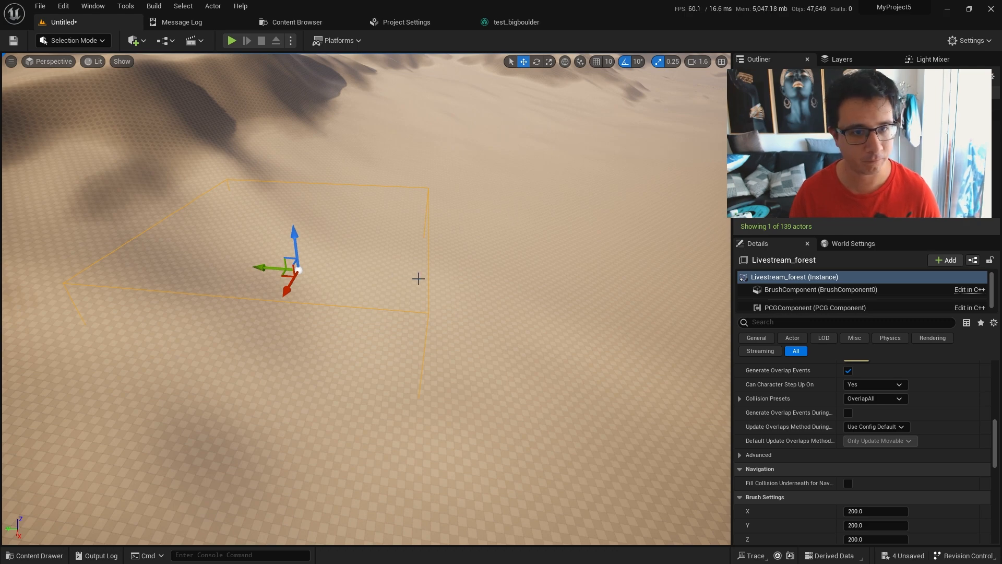
mouse_move(314, 279)
right_mouse_down()
mouse_move(255, 251)
mouse_move(314, 280)
right_mouse_up()
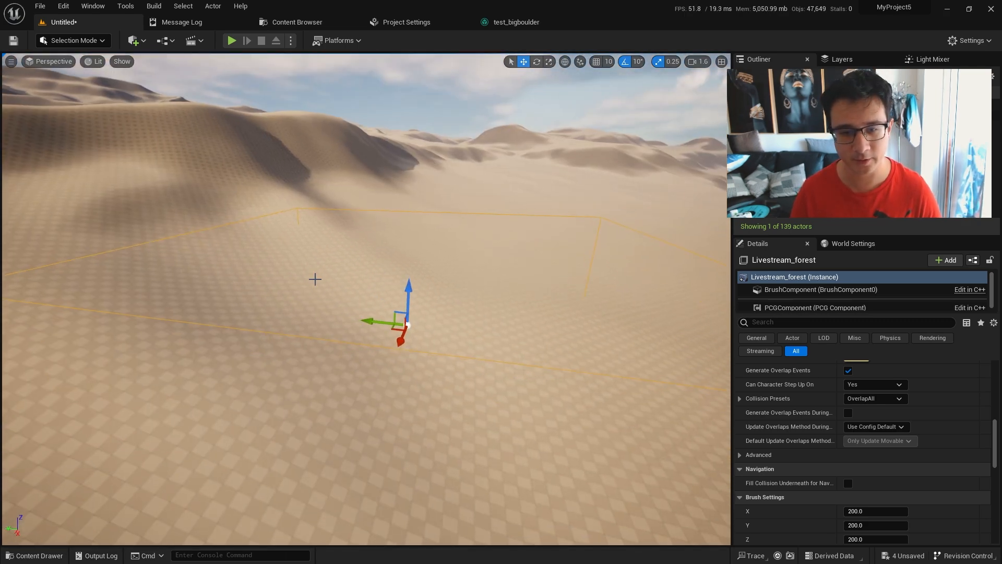
scroll(420, 404, "up", 3)
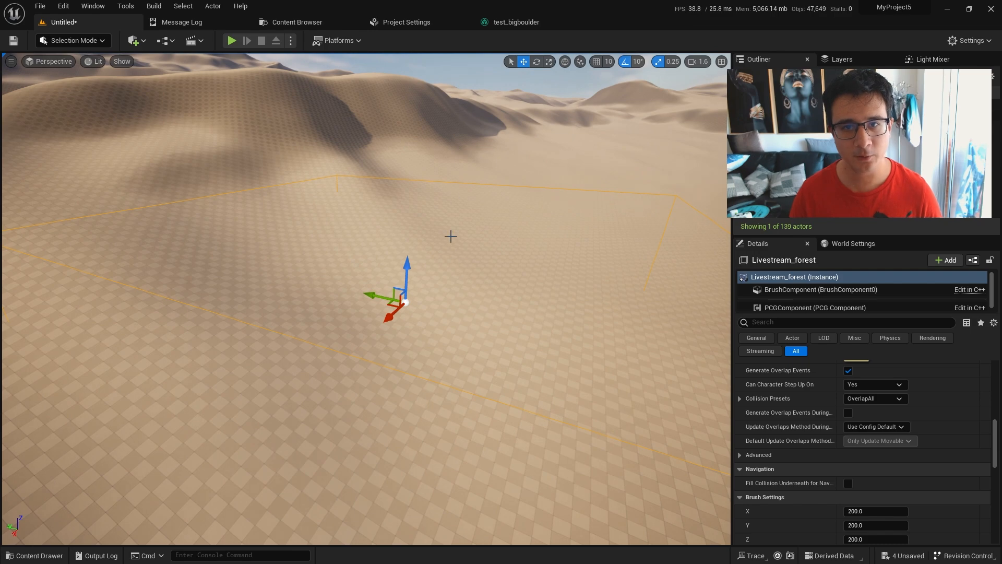
Close the test_bigboulder, Project Settings, Content Browser and Message Log windows and return to the level.
left_click(406, 22)
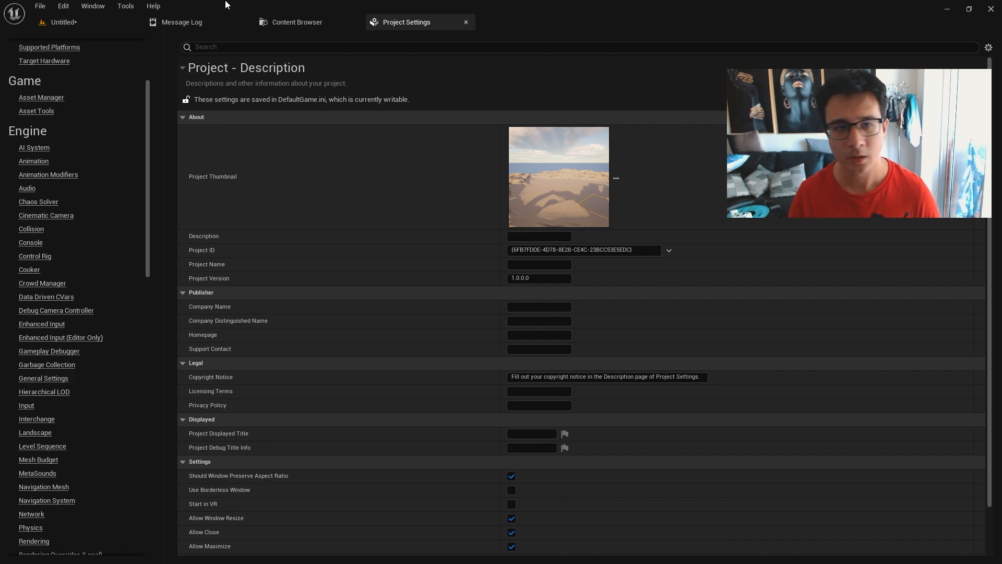
left_click(287, 22)
left_click(189, 23)
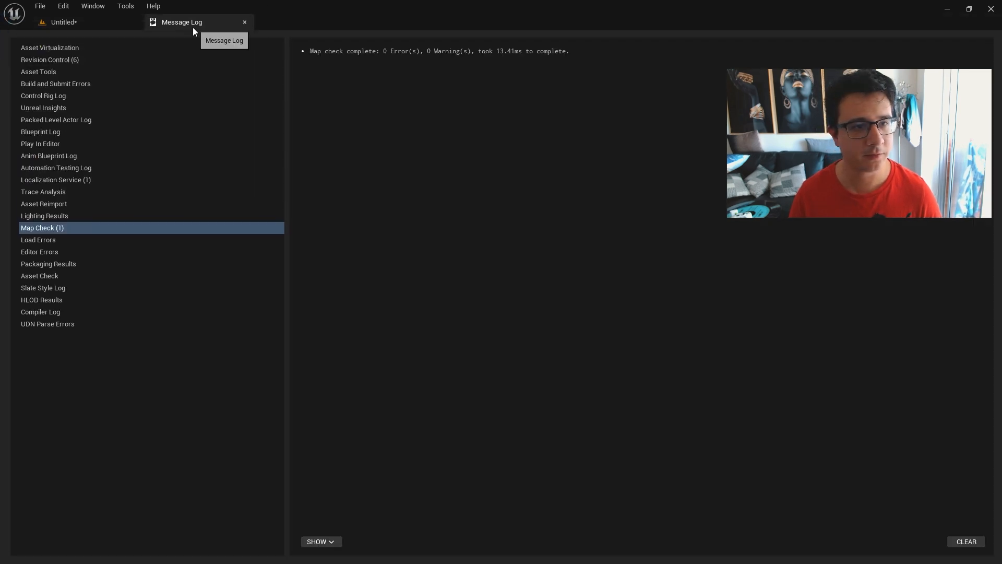
left_click(84, 24)
Open the Livestream_forest graph for editing and move its Output node farther away from the Input node.
right_click_drag(366, 299, 346, 291)
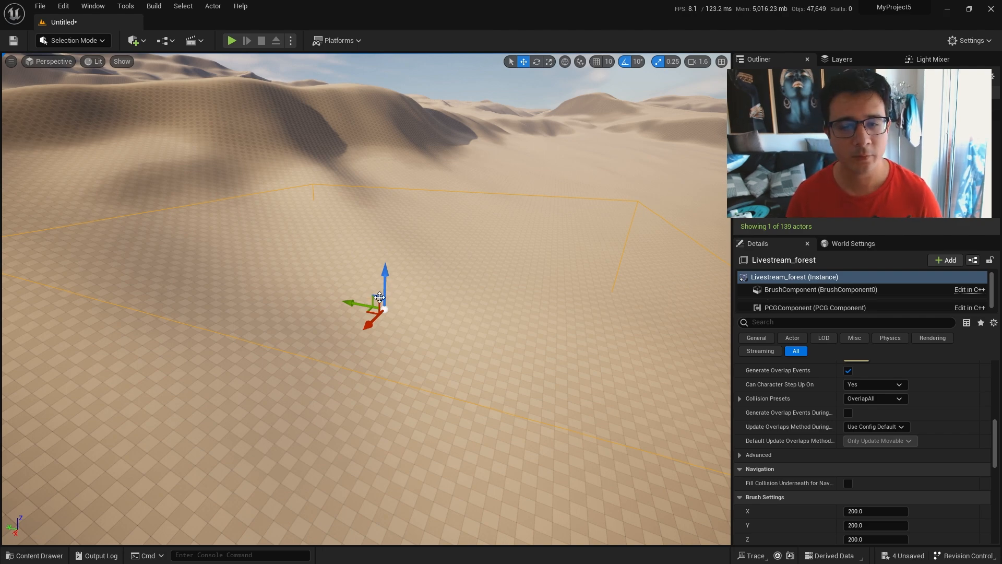
right_click_drag(400, 310, 375, 261)
key("ctrl+space")
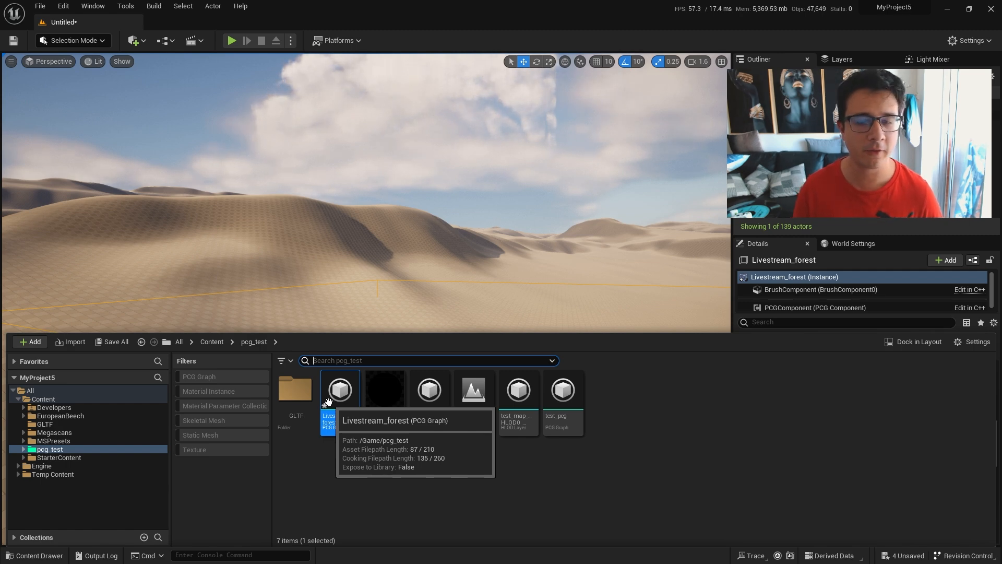
double_click(342, 385)
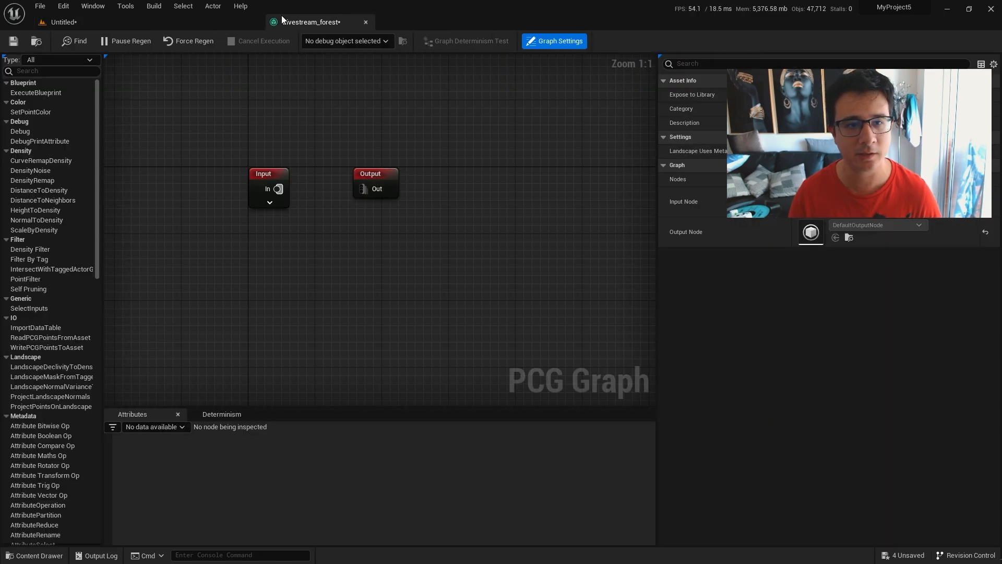
right_click_drag(418, 308, 294, 225)
scroll(313, 214, "down", 2)
left_click_drag(322, 188, 526, 190)
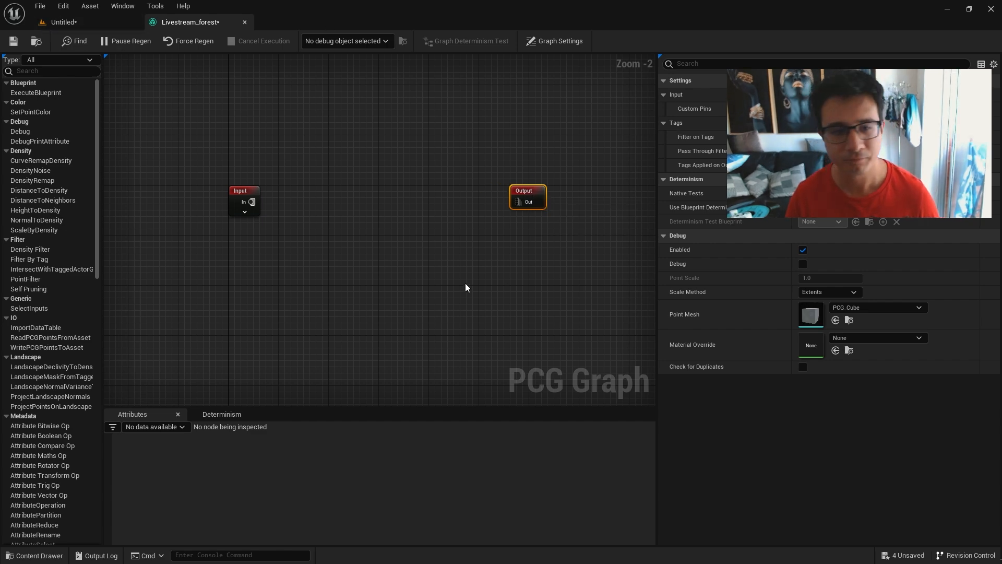
Expand the Input node of the Livestream_forest graph to show all its pins, including Landscape and Landscape Height.
left_click(243, 211)
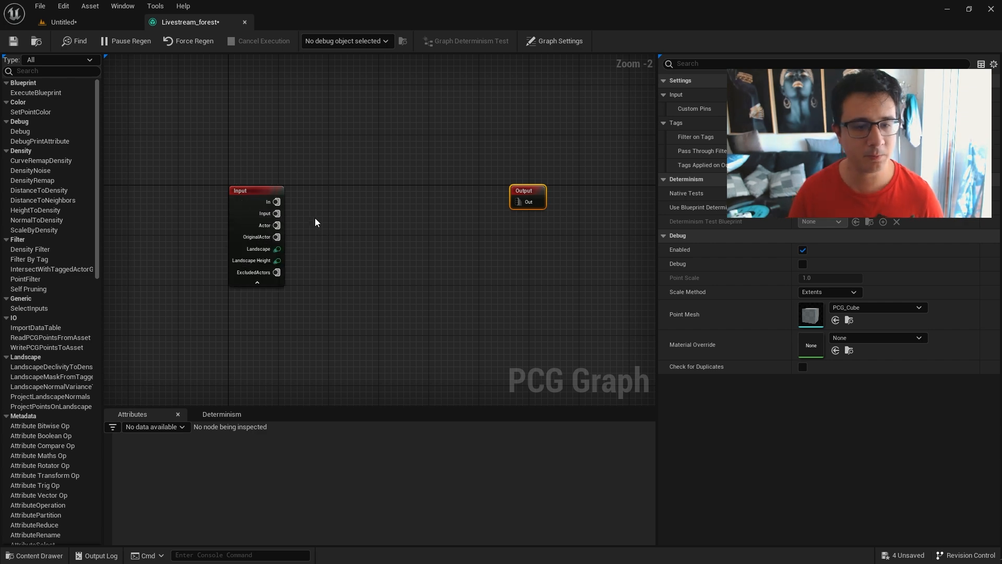
scroll(523, 197, "up", 1)
scroll(522, 196, "up", 1)
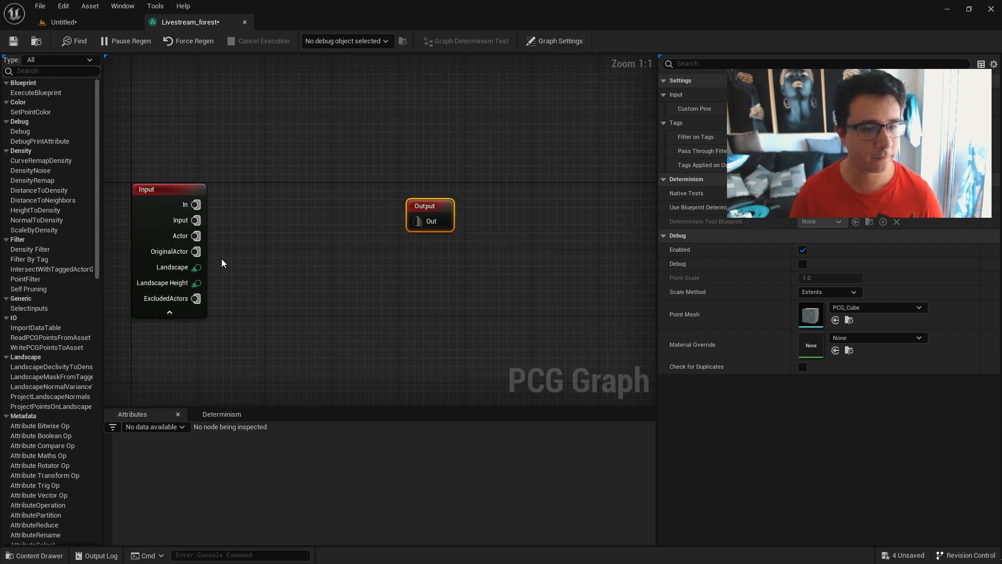
right_click_drag(255, 232, 409, 214)
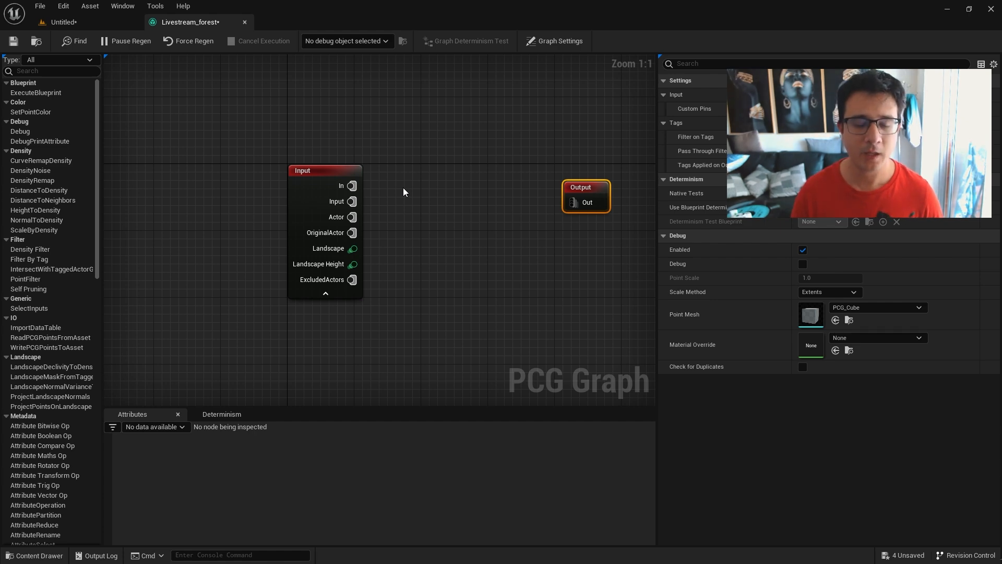
Move the Input node slightly farther from the Output node and check the Livestream_forest volume's bounds in the level.
left_click_drag(340, 176, 314, 167)
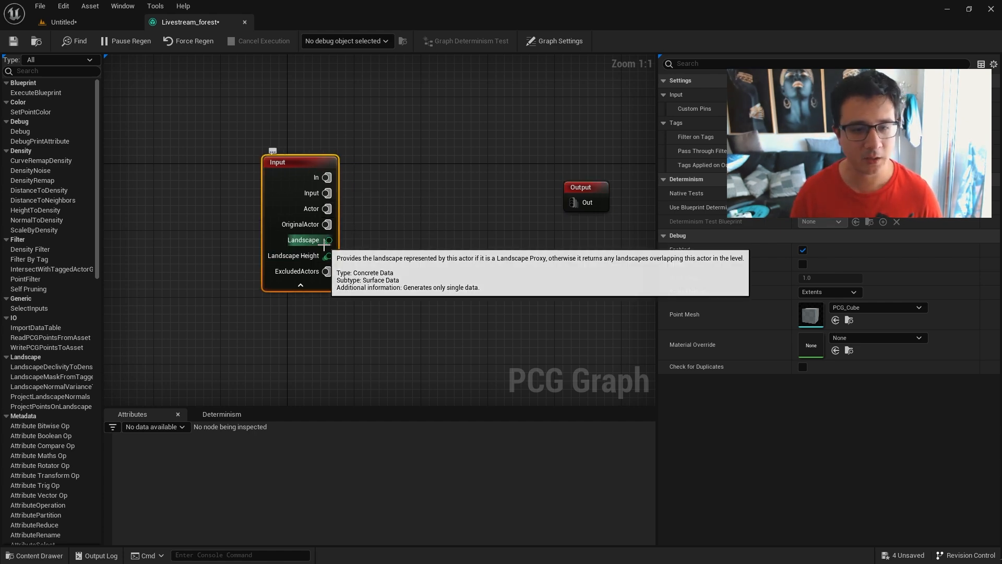
left_click(63, 22)
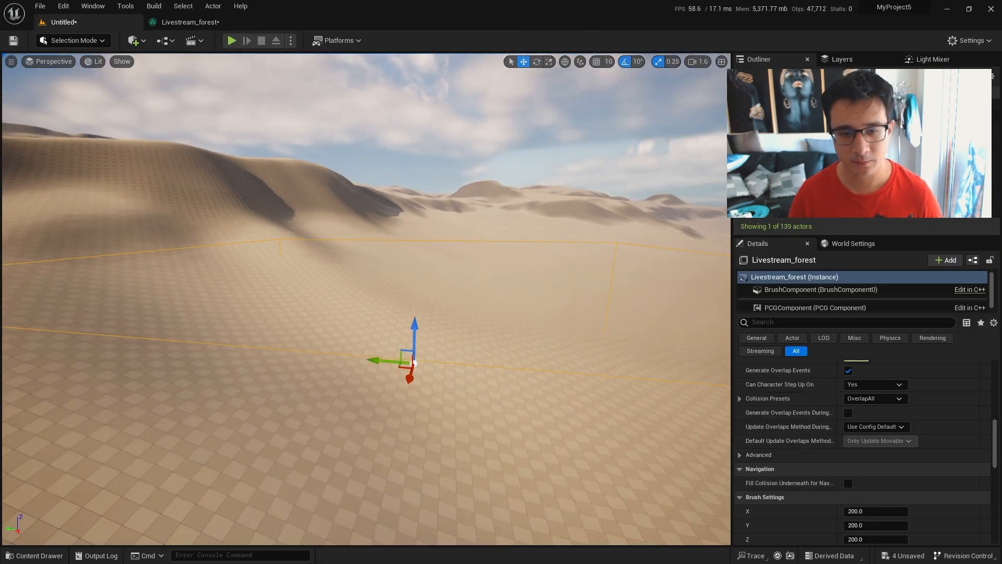
right_click_drag(324, 285, 302, 295)
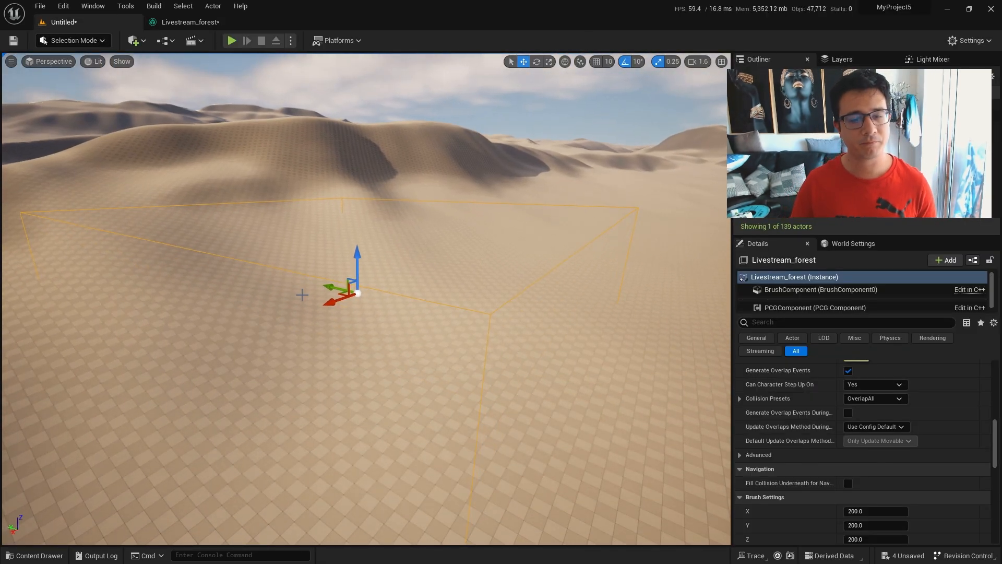
right_click_drag(428, 323, 401, 309)
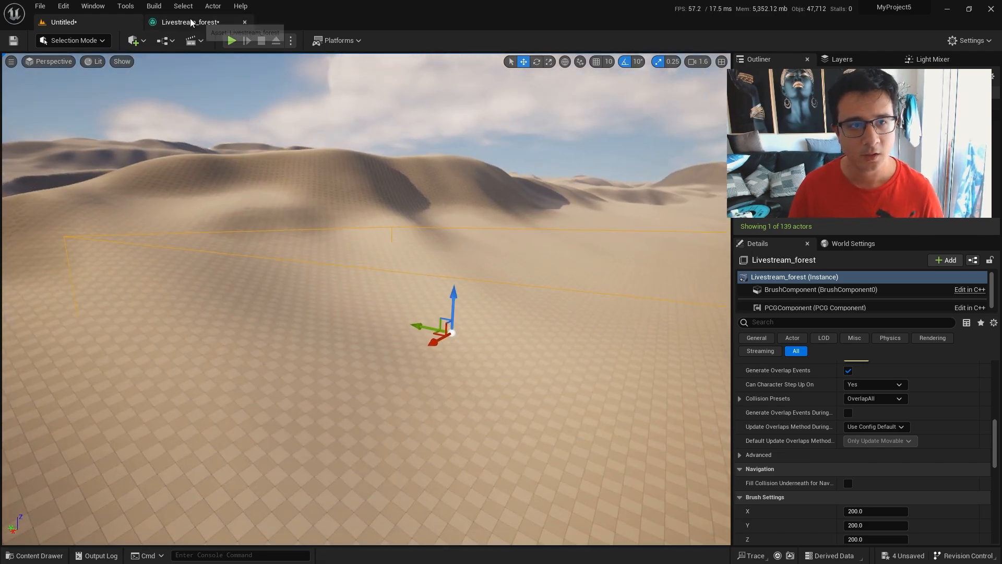
left_click(191, 22)
Add a Surface Sampler node to the Livestream_forest graph and place it between the Input and Output nodes.
left_click(384, 198)
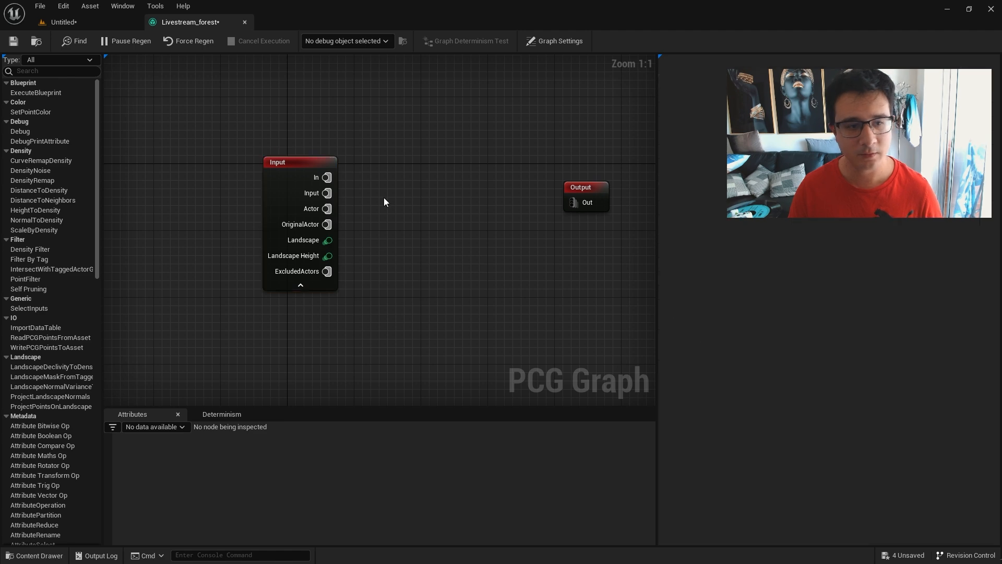
scroll(61, 361, "down", 8)
scroll(91, 322, "down", 8)
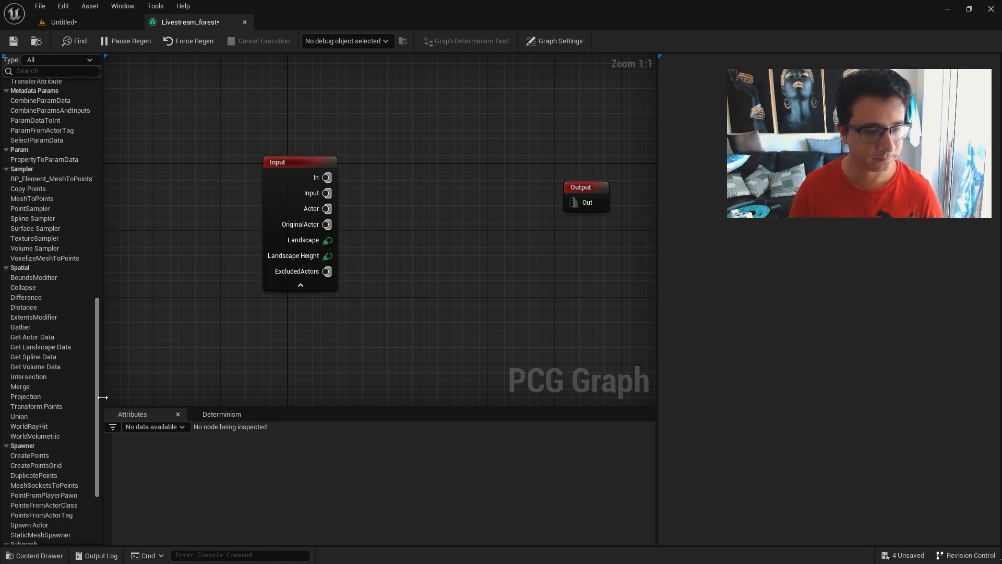
scroll(55, 398, "down", 5)
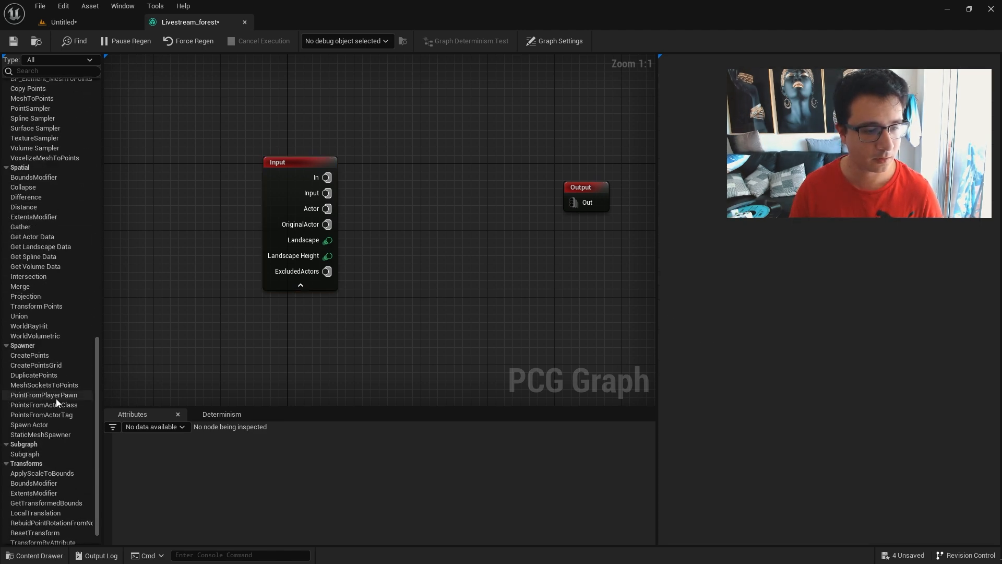
right_click(379, 224)
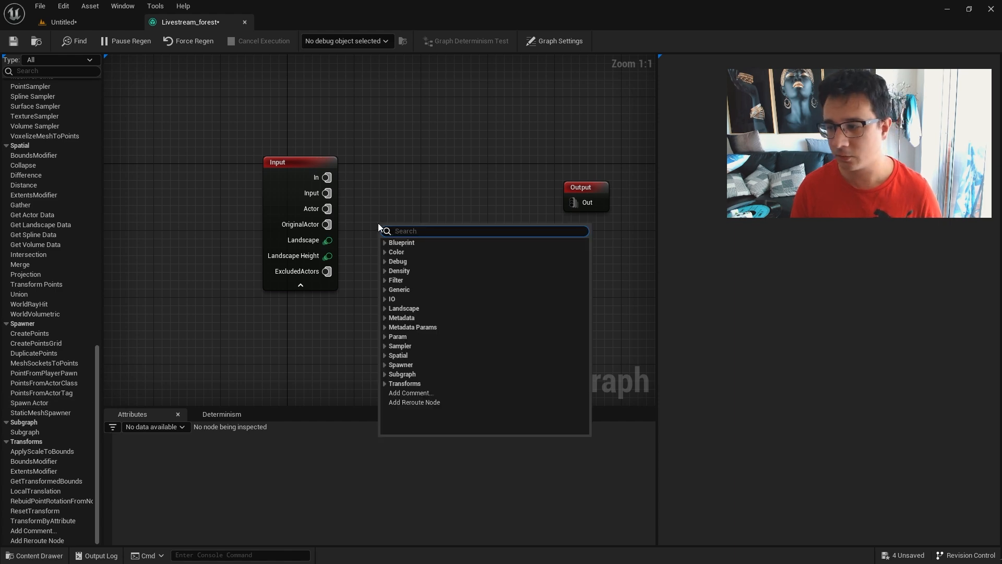
type("sampler")
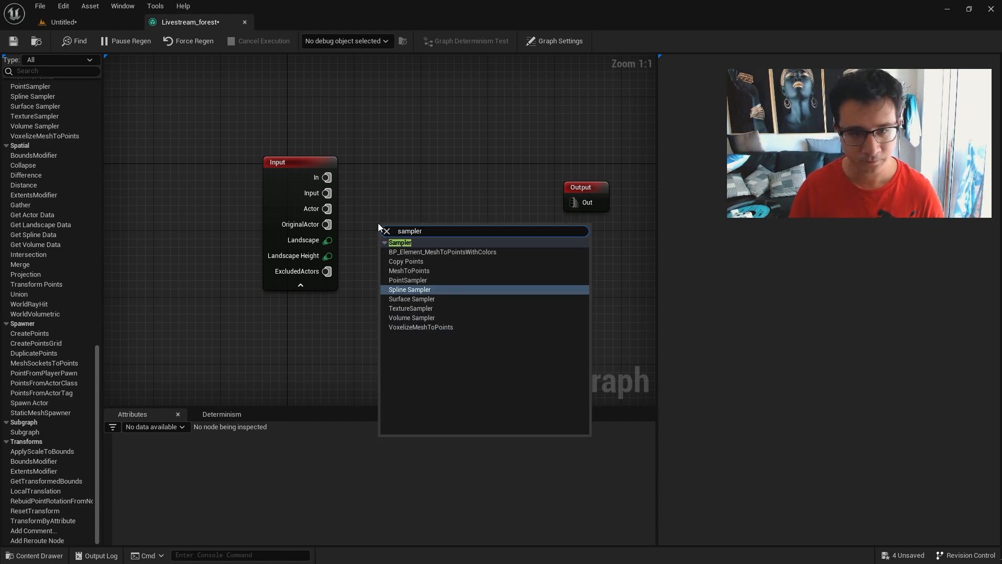
left_click(429, 300)
left_click_drag(428, 228, 452, 148)
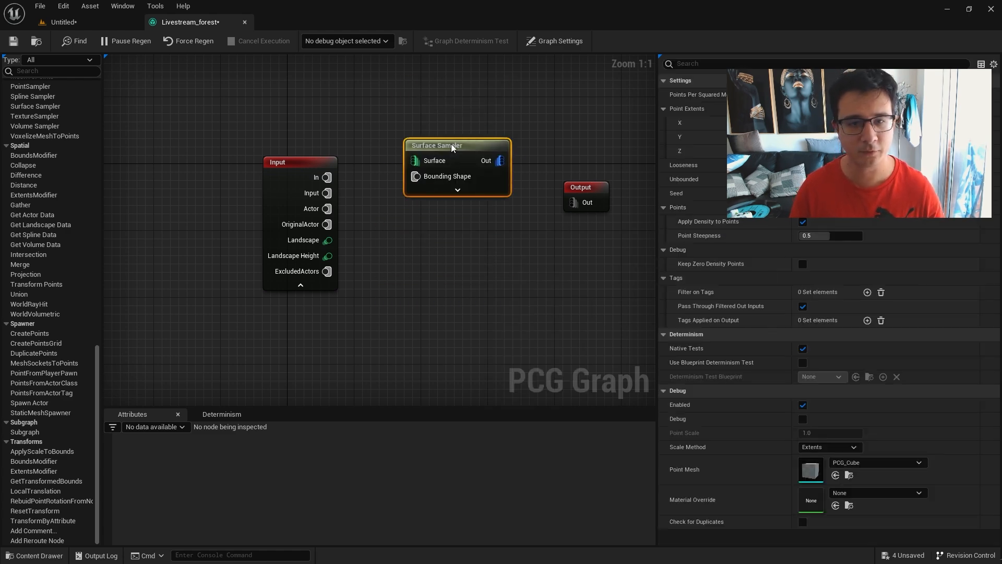
Connect the Input node's Landscape pin to the Surface input of the Surface Sampler.
right_click_drag(402, 234, 442, 306)
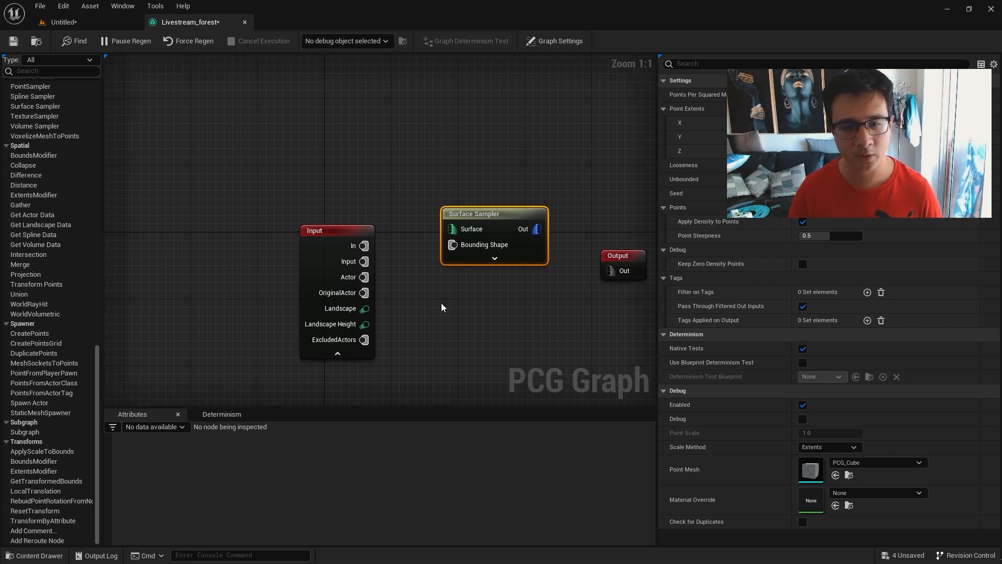
left_click_drag(366, 309, 452, 229)
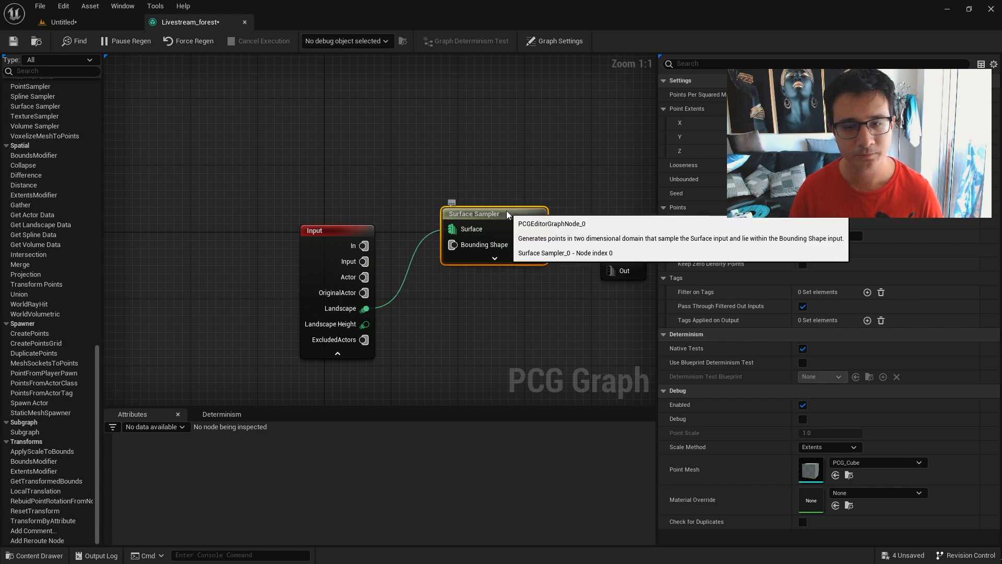
left_click(91, 20)
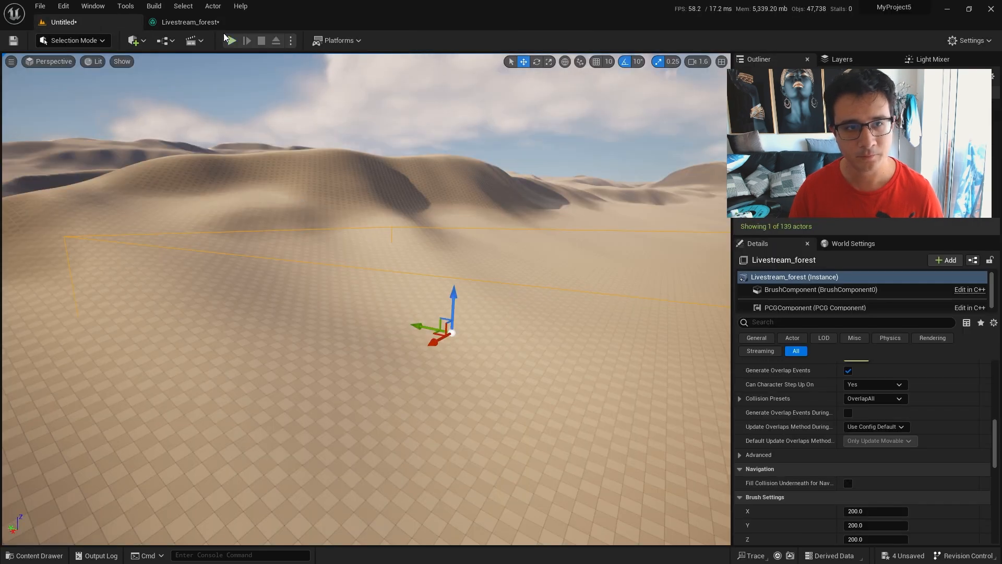
left_click(203, 23)
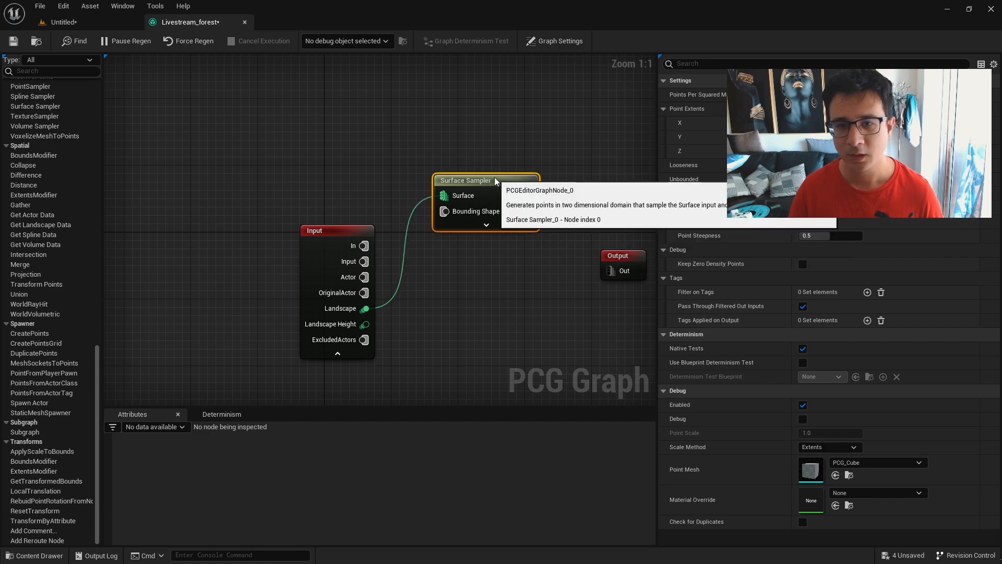
Enable Debug on the Surface Sampler node and switch to the level to show its points.
right_click(496, 181)
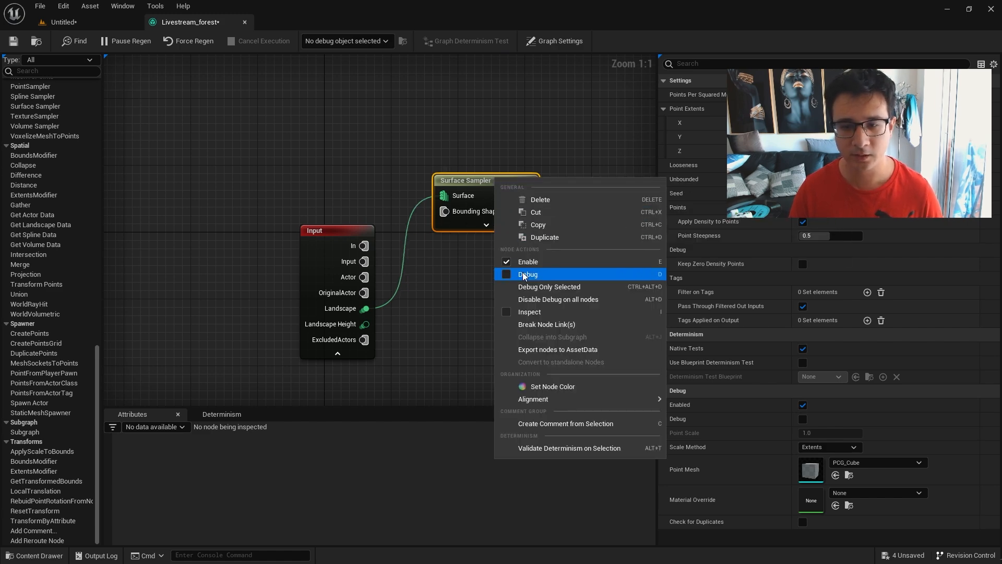
left_click(507, 275)
left_click(63, 22)
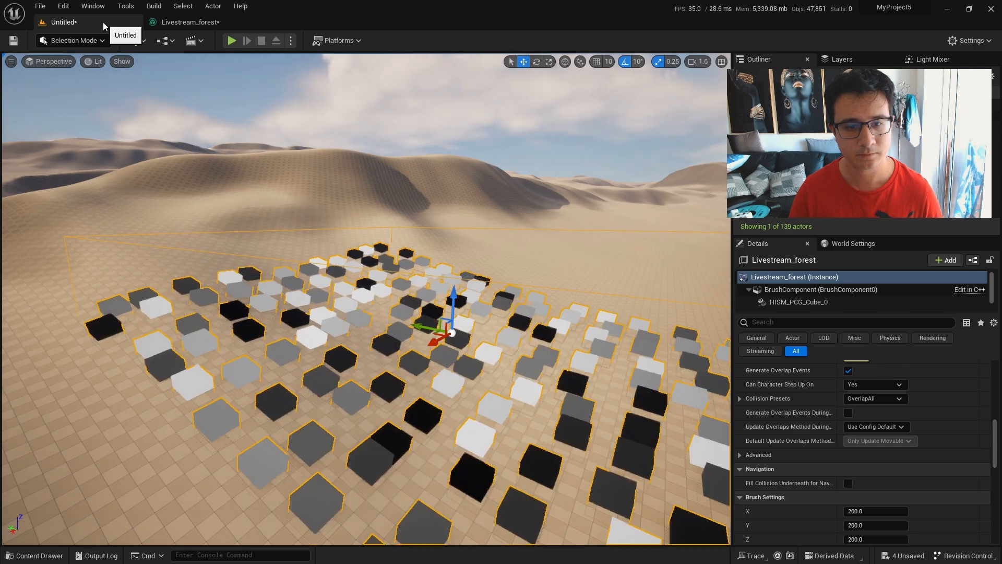
Examine the size, spacing and shading of the debug cubes scattered across the sand inside the volume.
right_click_drag(530, 392, 556, 436)
right_click_drag(484, 376, 483, 349)
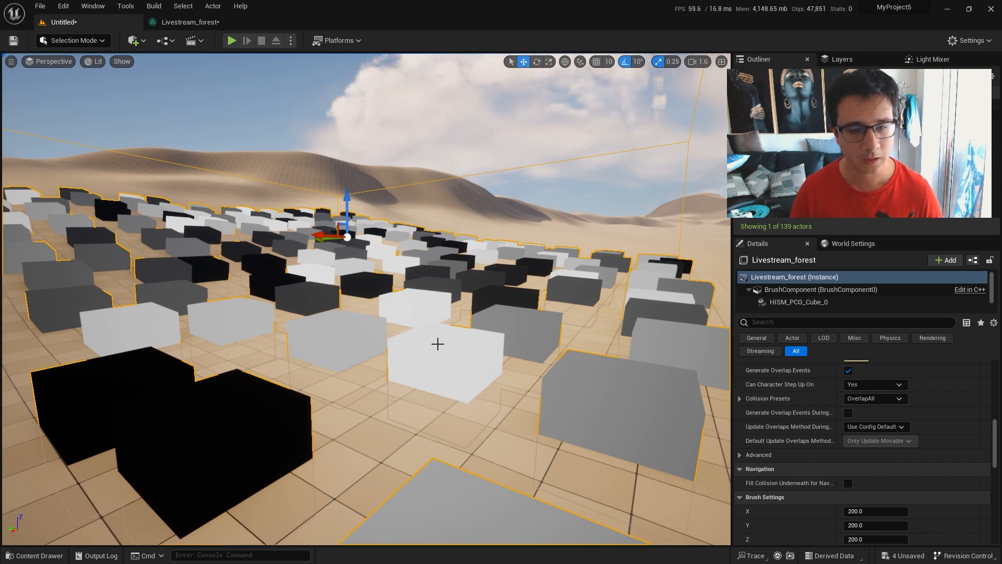
mouse_move(304, 305)
right_mouse_down()
mouse_move(308, 334)
mouse_move(303, 304)
mouse_move(299, 315)
right_mouse_up()
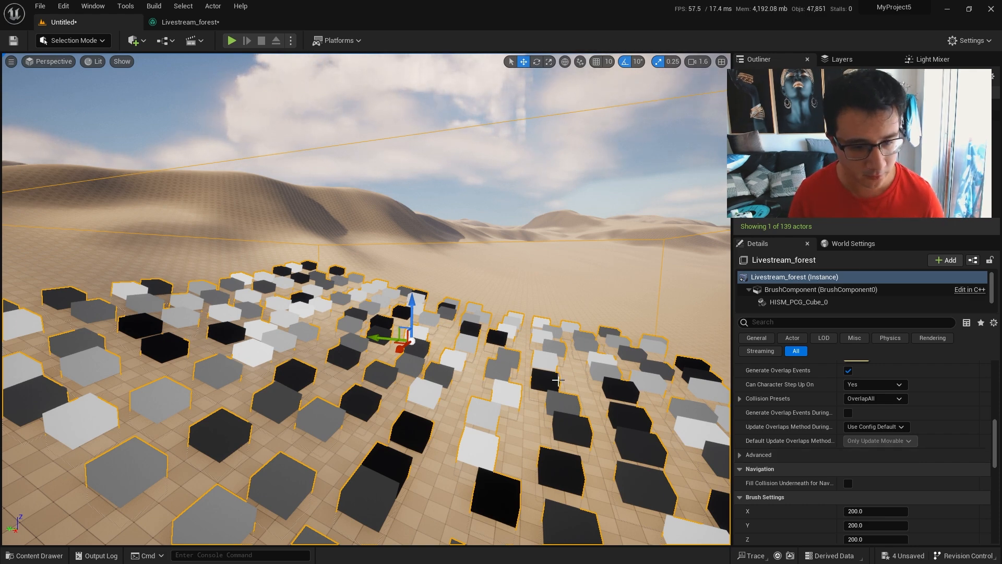
key("w")
right_click_drag(450, 405, 256, 428)
key("d")
right_click_drag(429, 304, 429, 360)
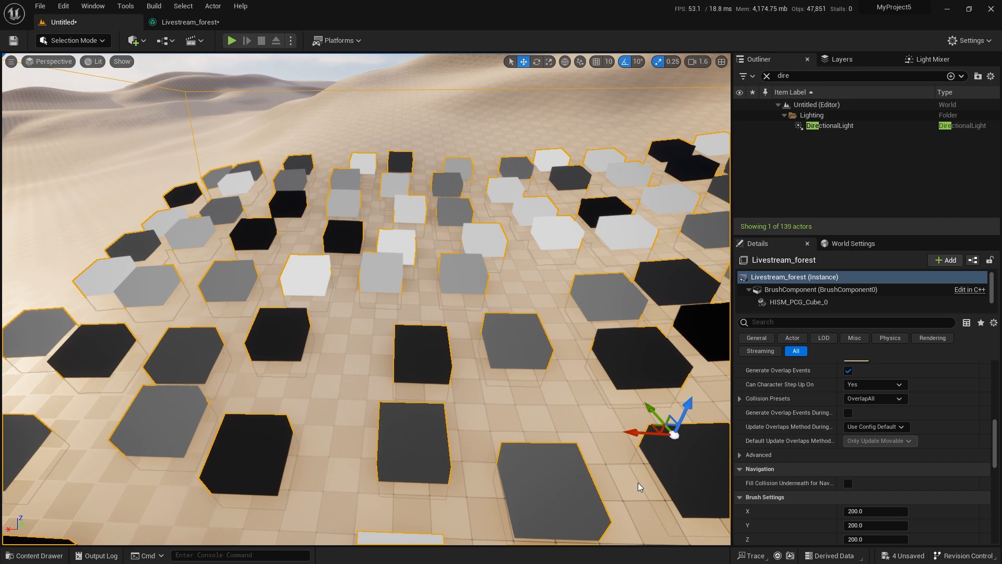
mouse_move(602, 407)
right_mouse_down()
mouse_move(580, 390)
mouse_move(590, 394)
right_mouse_up()
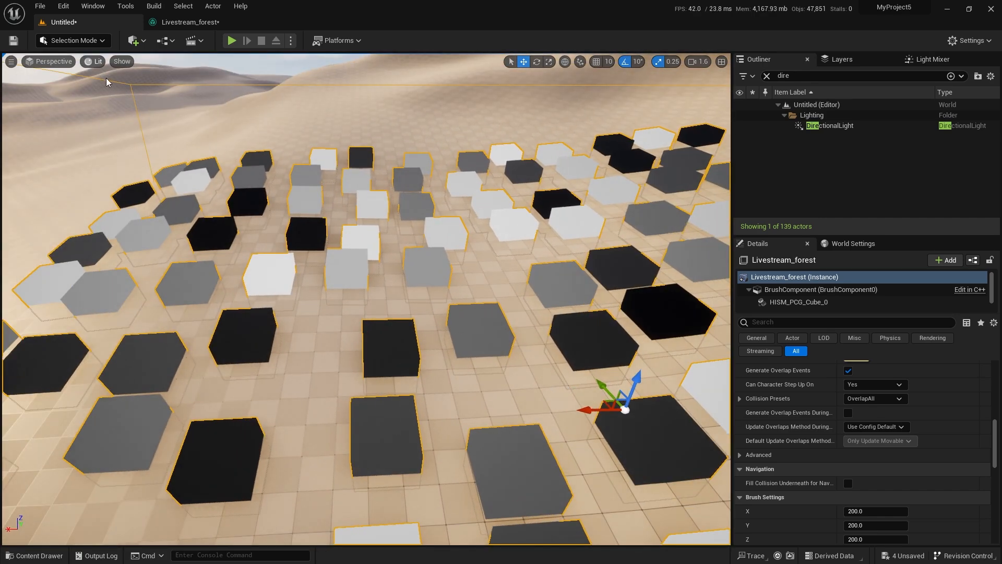
Mark one debug cube with red strokes on a screen capture of the viewport and discard the capture.
key("Print")
left_click_drag(1, 54, 742, 550)
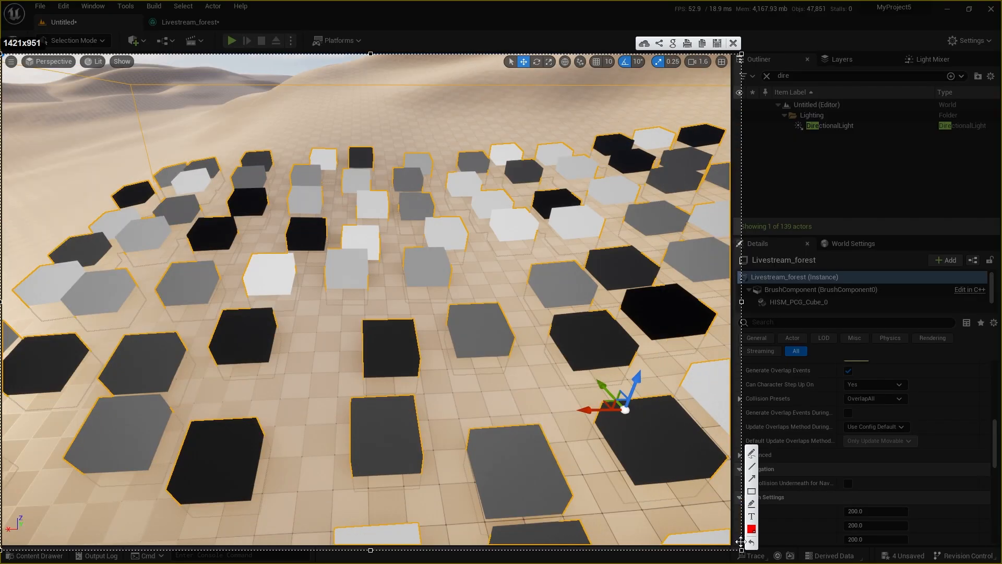
mouse_move(364, 315)
left_mouse_down()
mouse_move(418, 362)
mouse_move(360, 368)
mouse_move(427, 338)
mouse_move(382, 360)
left_mouse_up()
left_click_drag(373, 303, 395, 290)
left_click_drag(432, 363, 439, 339)
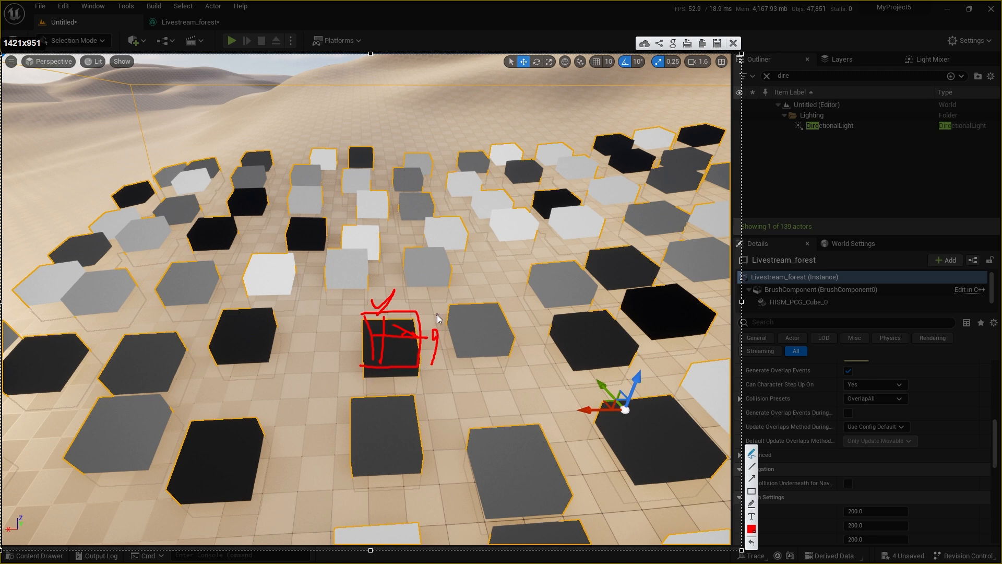
left_click(734, 44)
right_click_drag(278, 281, 277, 281)
Detach the Livestream_forest graph editor into its own window and enlarge it beside the level view with the Surface Sampler visible.
left_click(192, 24)
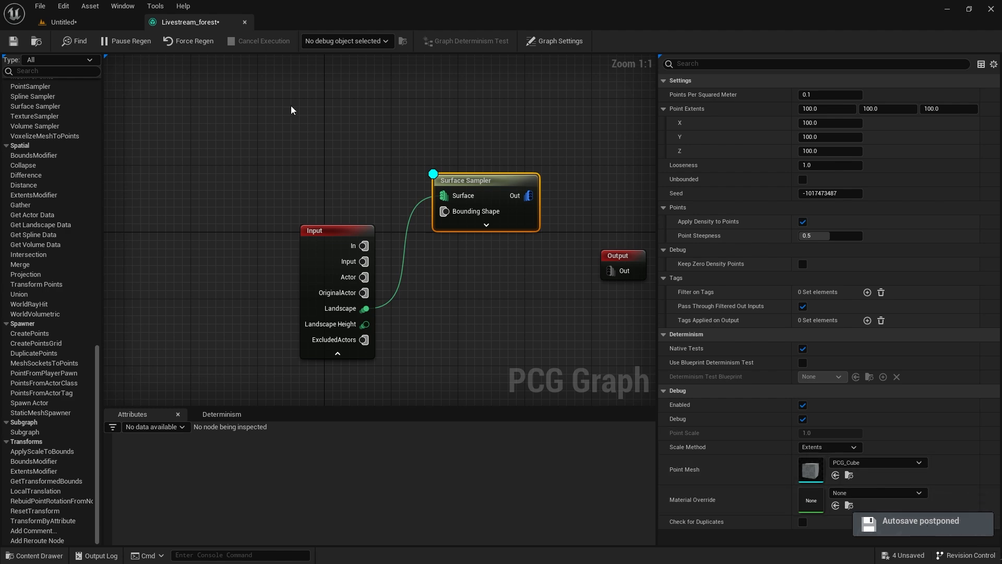
left_click_drag(214, 25, 507, 118)
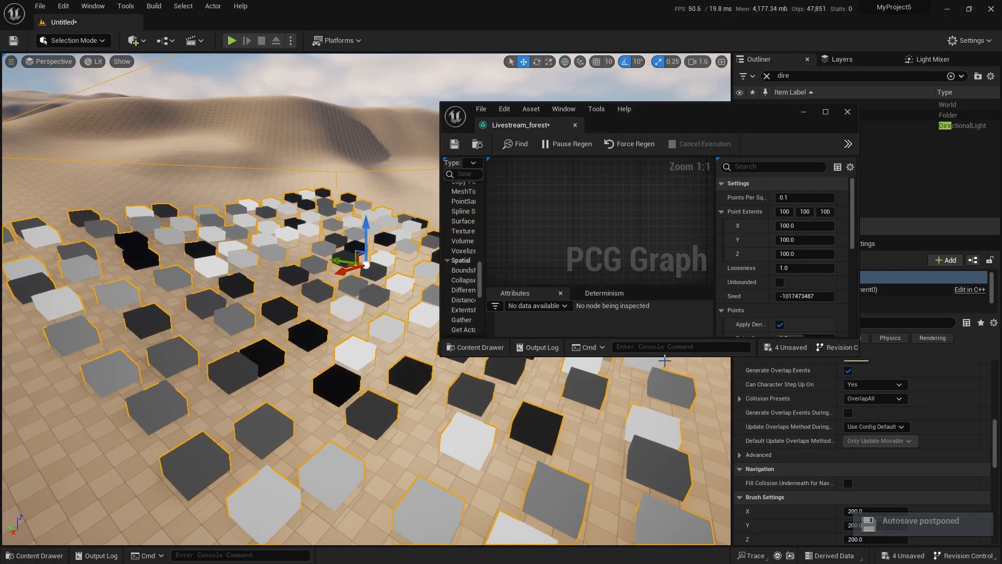
left_click_drag(667, 355, 651, 522)
scroll(548, 260, "down", 5)
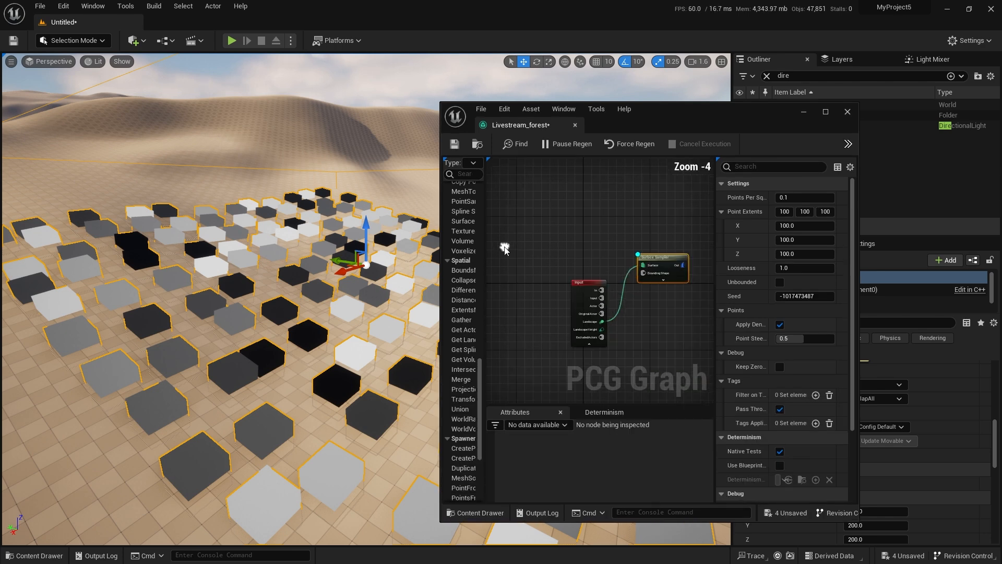
right_click_drag(676, 302, 592, 284)
left_click_drag(858, 253, 972, 253)
scroll(580, 290, "up", 3)
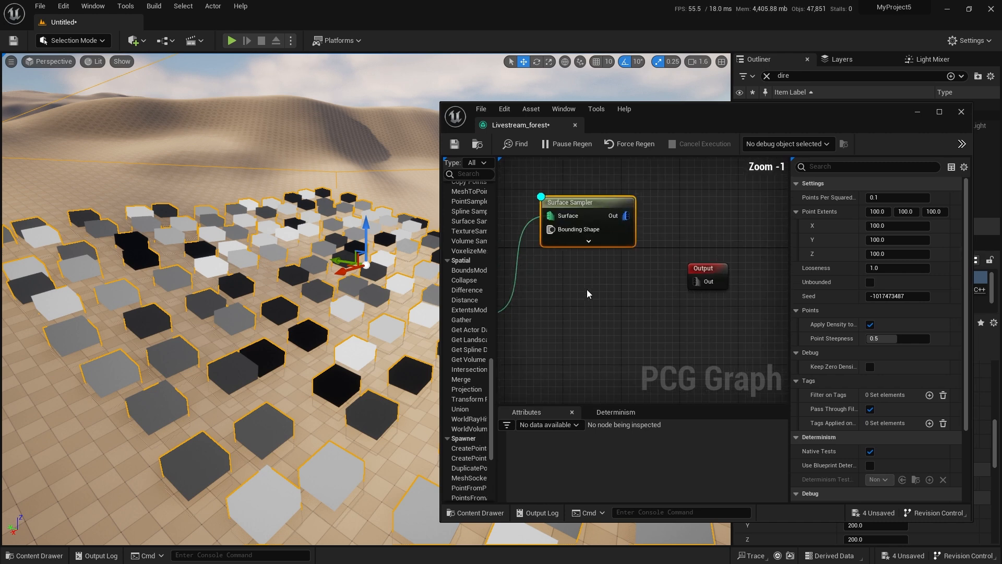
Try Points Per Squared Meter values of 1.0, 0.05 and 0.025 on the Surface Sampler.
left_click(895, 194)
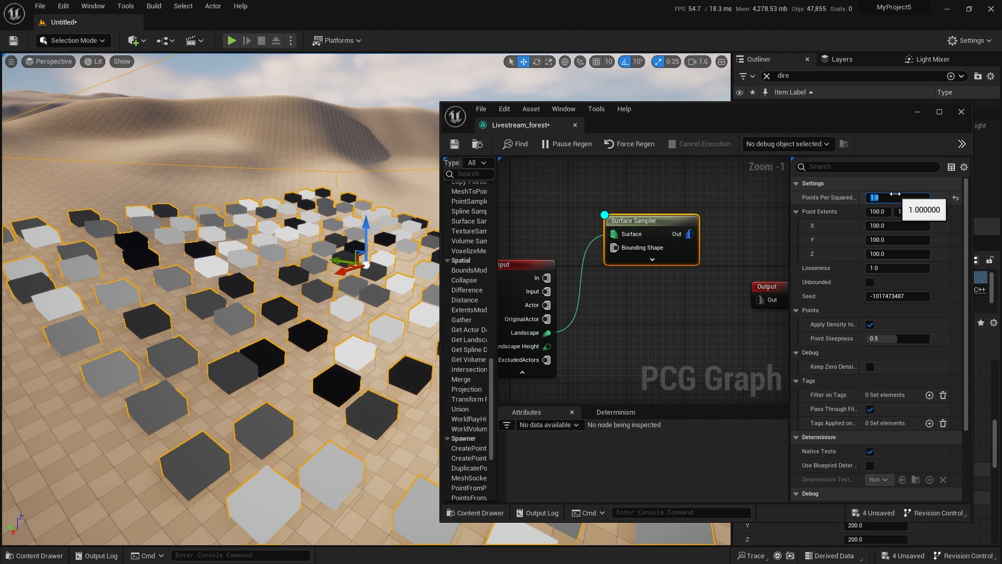
type("0.05")
key("Return")
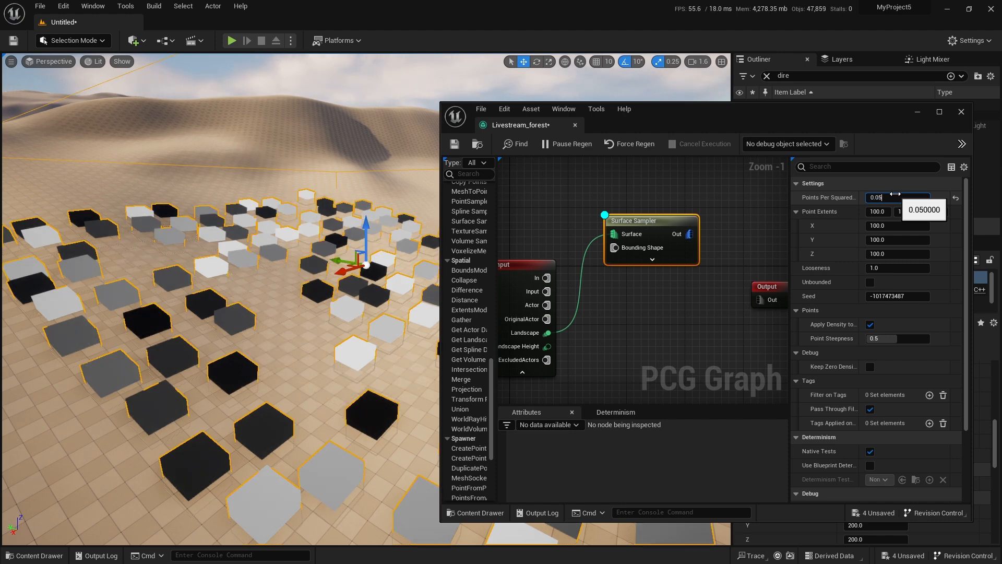
key("Return")
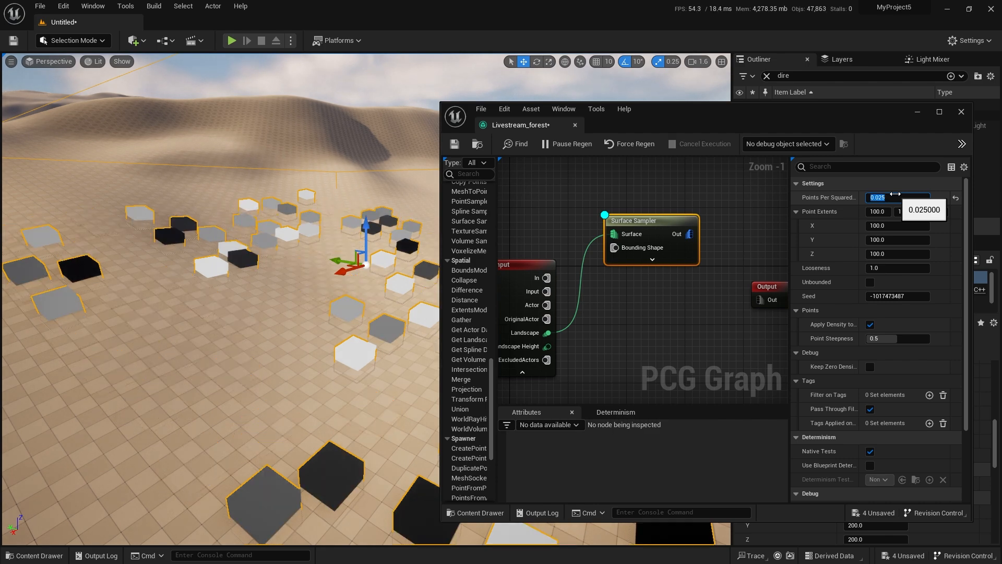
right_click_drag(363, 286, 509, 300)
Set the Surface Sampler's Points Per Squared Meter to 1.0 and inspect the point distribution in the level.
left_click(890, 199)
type("1")
key("Return")
right_click_drag(351, 311, 400, 360)
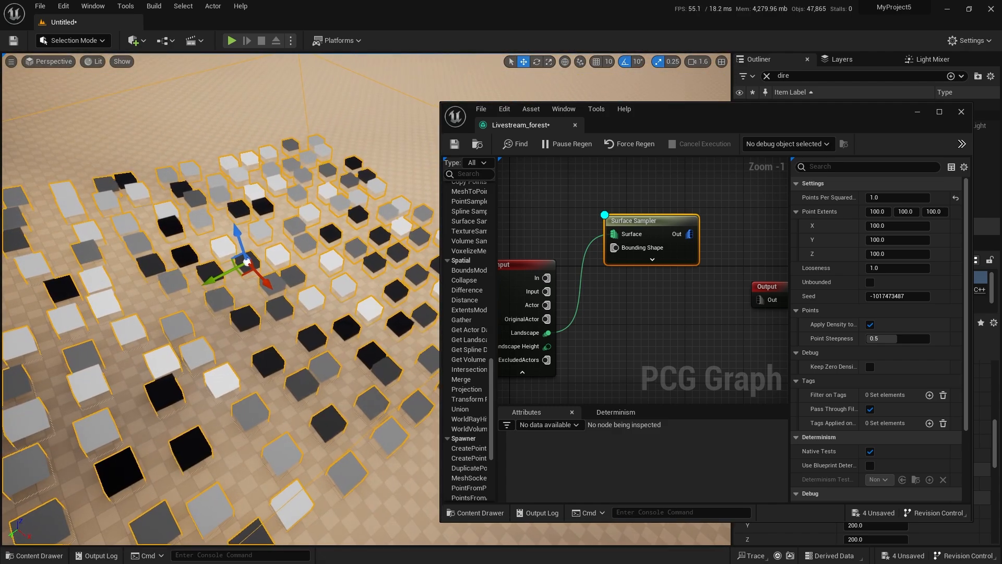
right_click_drag(350, 310, 434, 373)
key("w")
key("w")
right_click_drag(351, 311, 214, 266)
key("s")
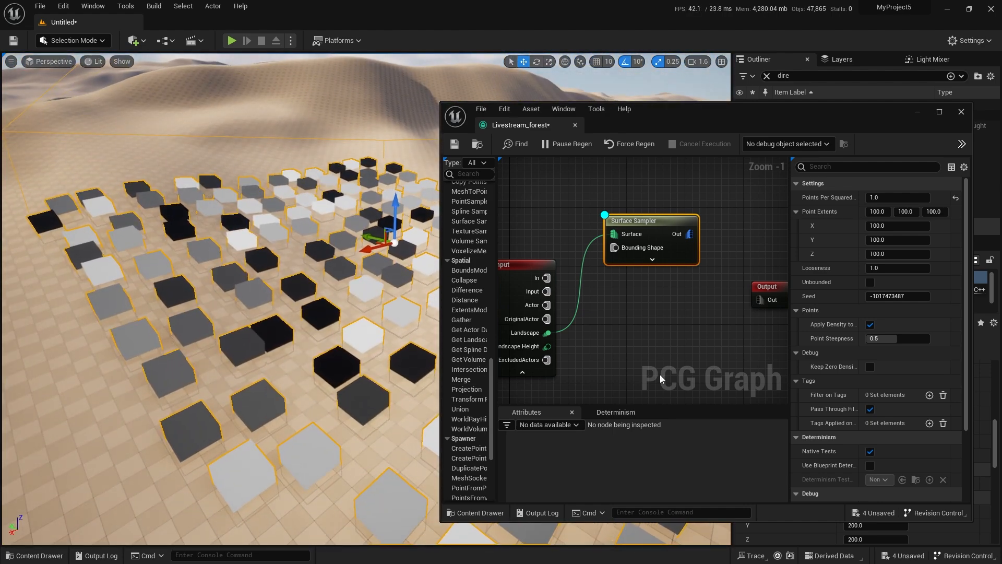
Set the Surface Sampler's Point Extents to 500 in X, 500 in Y and 300 in Z.
left_click(898, 199)
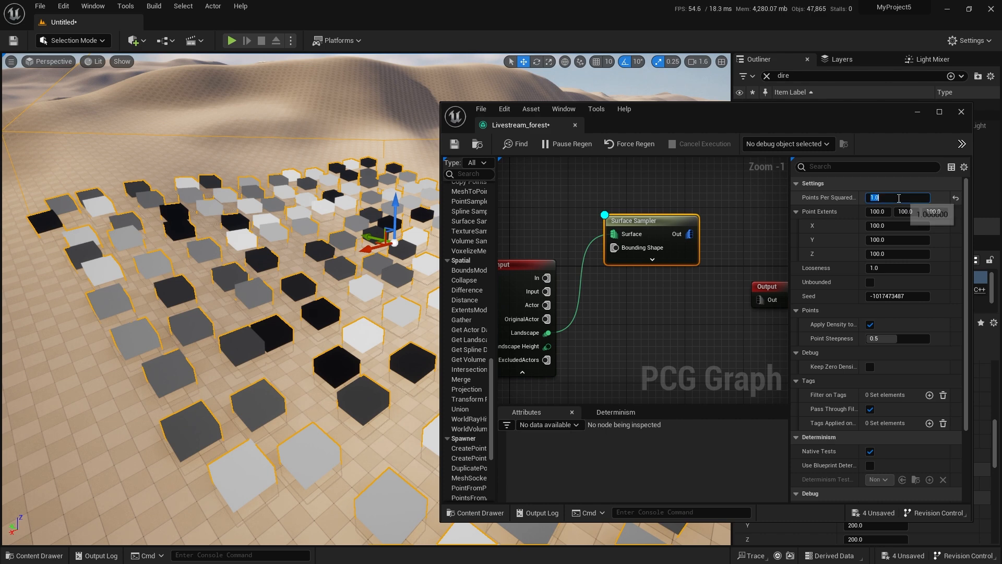
key("Tab")
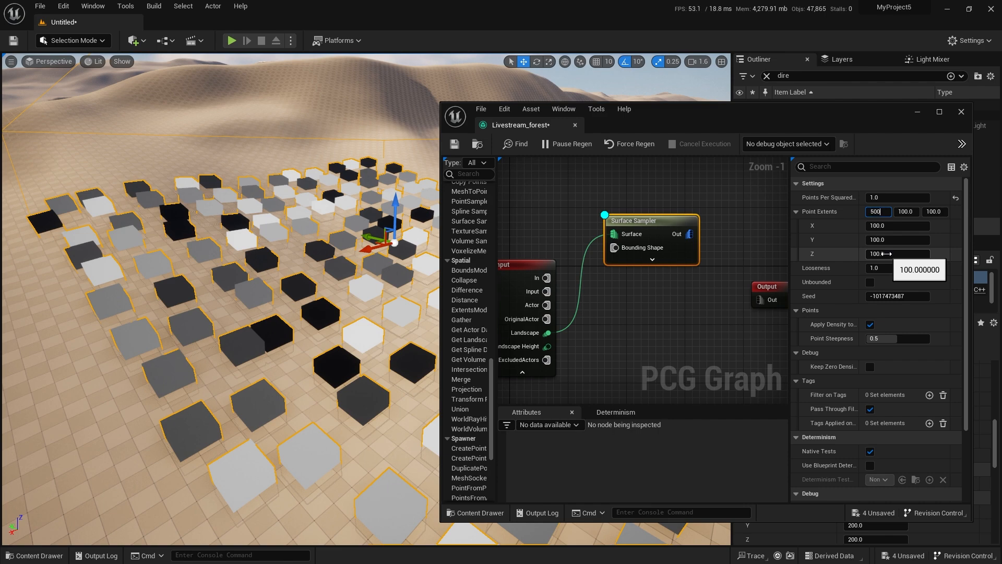
key("Tab")
type("500")
key("Tab")
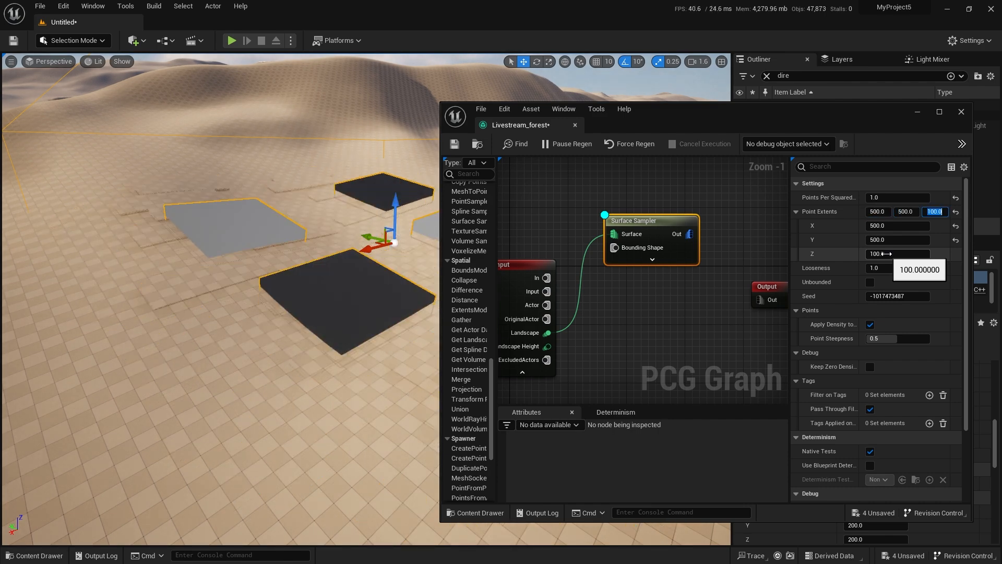
type("300")
key("Return")
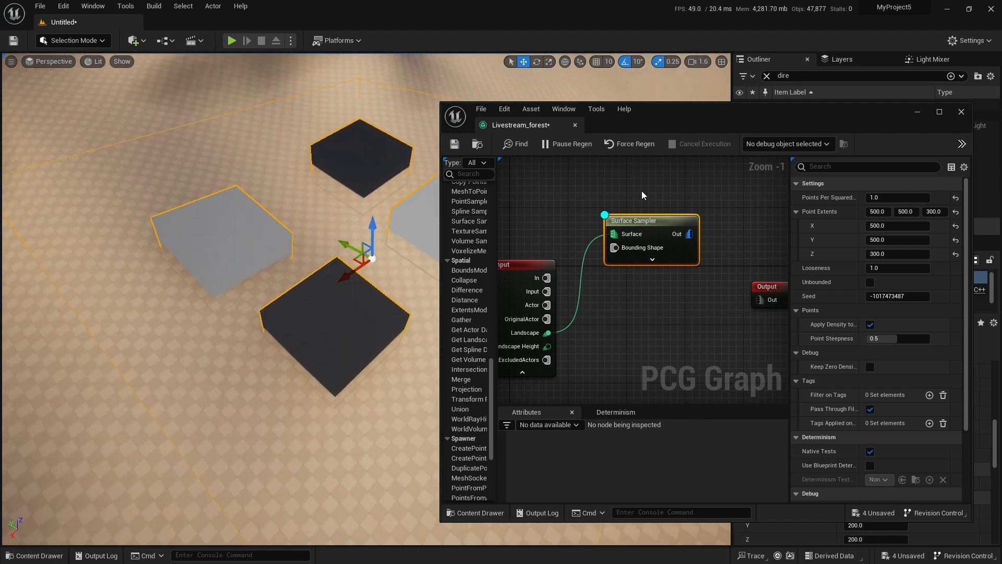
Reset the Surface Sampler's Points Per Squared Meter to the default 0.1 and set its Point Extents X to 300.
left_click(956, 199)
left_click(887, 211)
type("300")
key("Return")
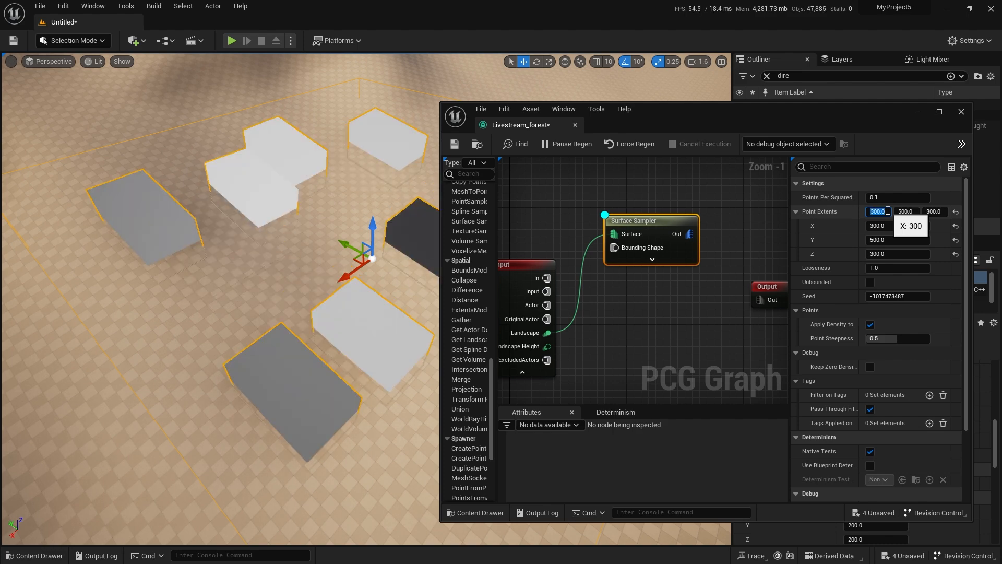
right_click_drag(346, 336, 327, 343)
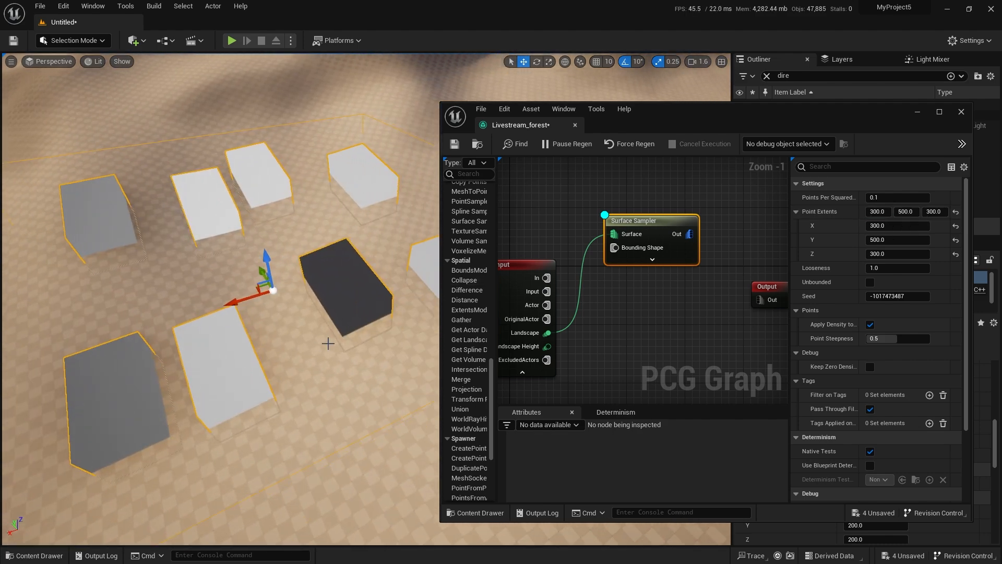
mouse_move(293, 380)
right_mouse_down()
mouse_move(326, 380)
mouse_move(293, 380)
right_mouse_up()
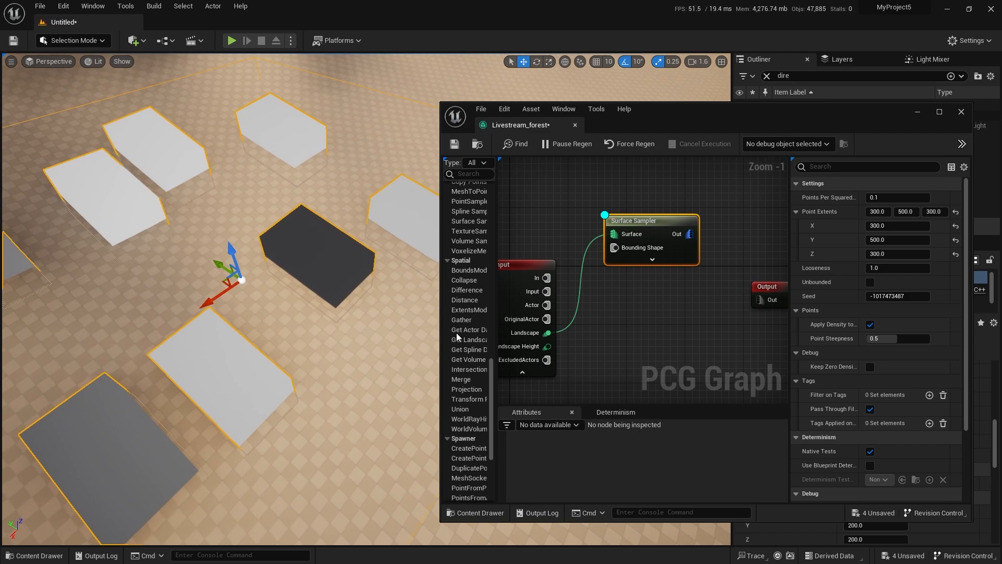
Move the Output node farther from the Surface Sampler and align the Surface Sampler lower to make room between them.
scroll(697, 296, "down", 3)
left_click_drag(653, 274, 733, 254)
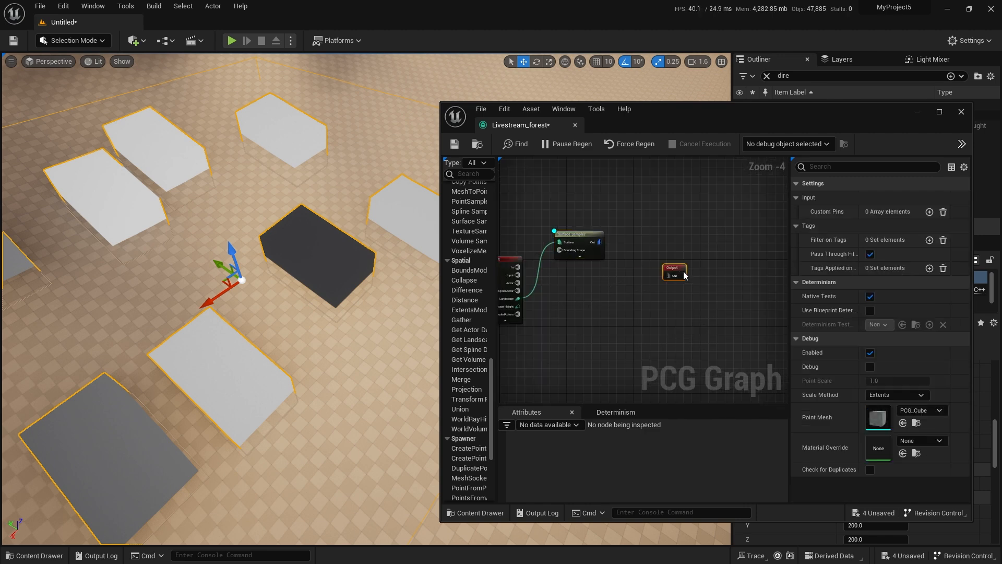
left_click_drag(579, 238, 576, 276)
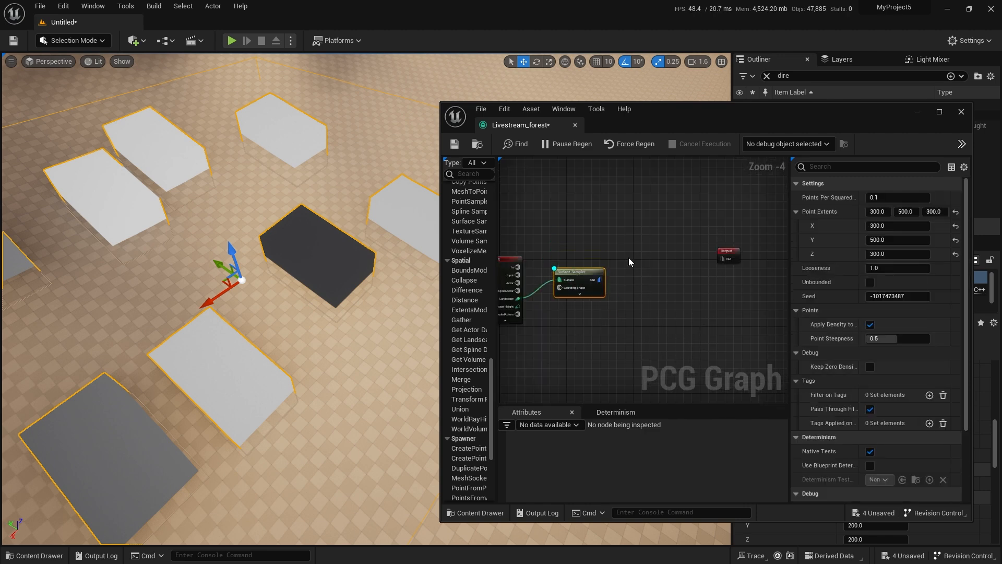
scroll(611, 238, "up", 2)
left_click(636, 221)
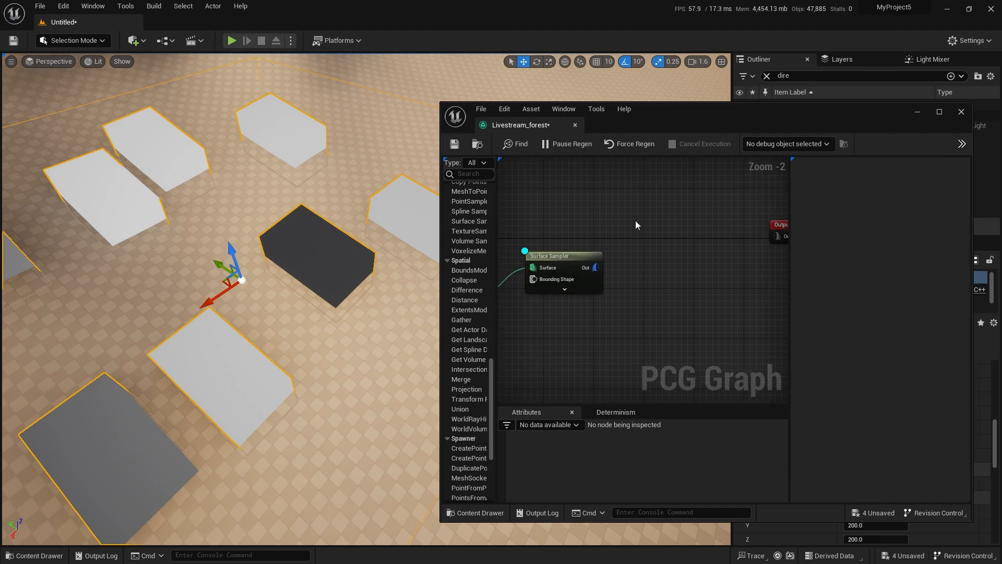
key("ctrl+space")
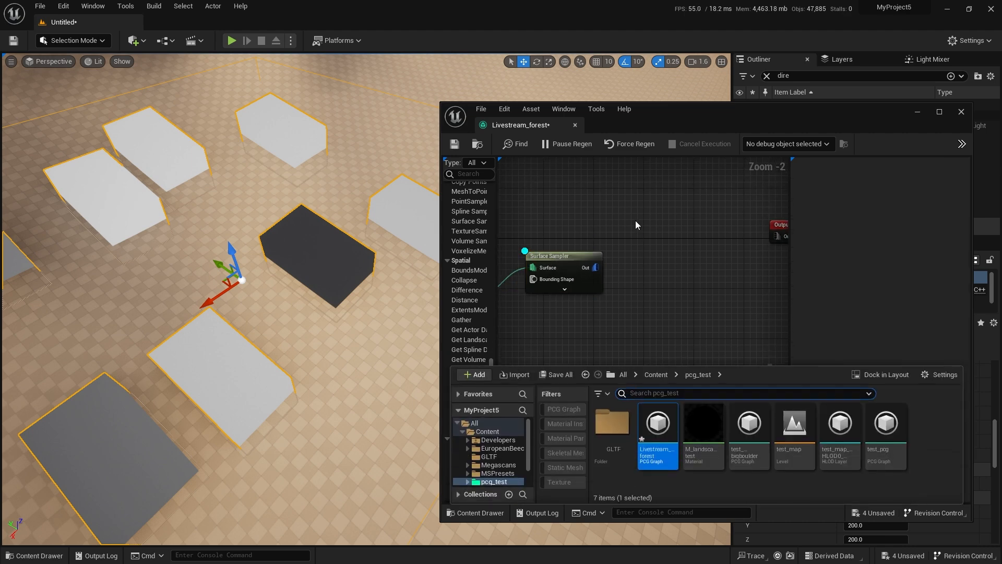
right_click_drag(684, 326, 653, 280)
key("ctrl+space")
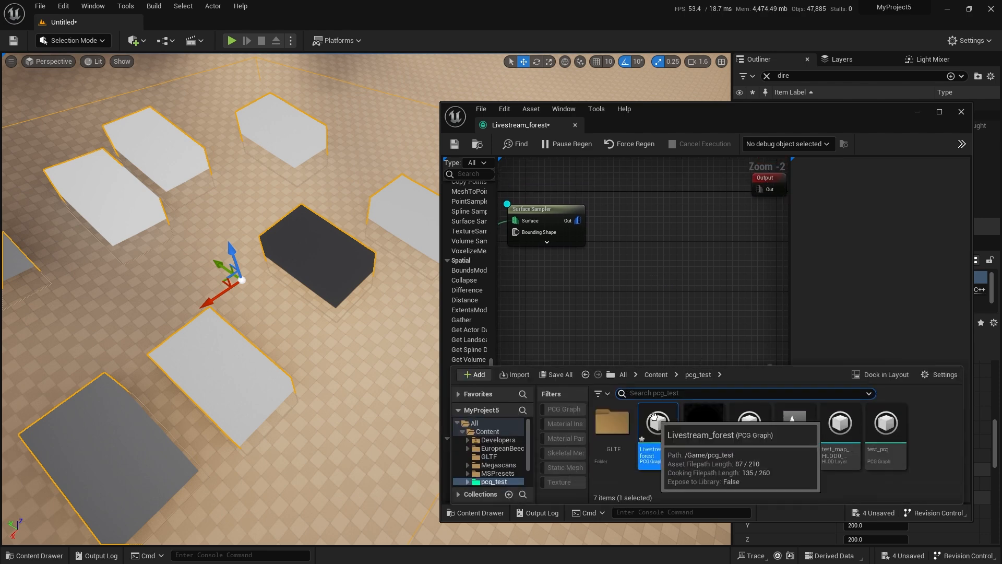
right_click(598, 312)
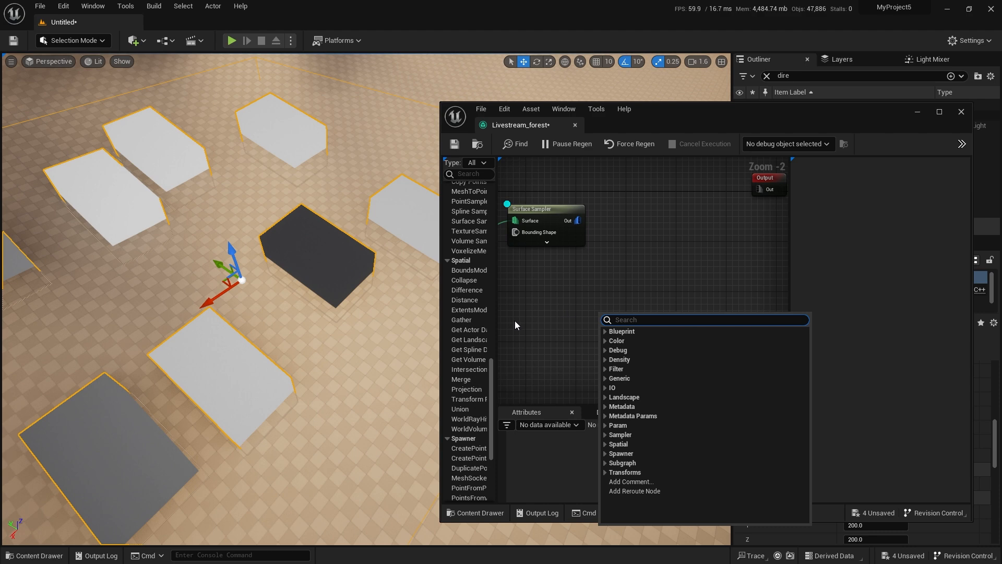
right_click_drag(559, 290, 548, 307)
right_click_drag(628, 276, 657, 316)
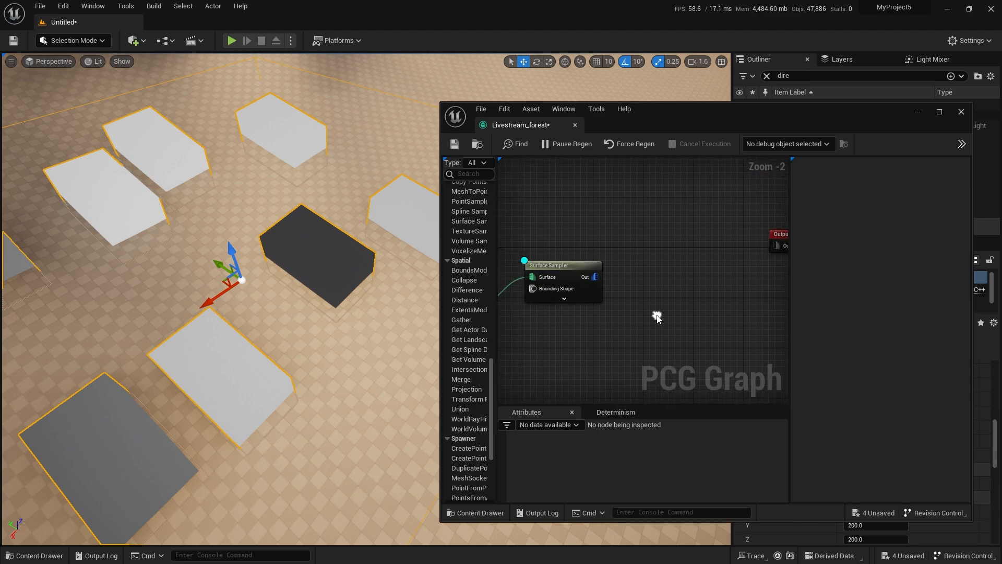
Add a StaticMeshSpawner node between the Surface Sampler and the Output node.
right_click_drag(659, 277, 626, 281)
right_click(665, 277)
type("stat")
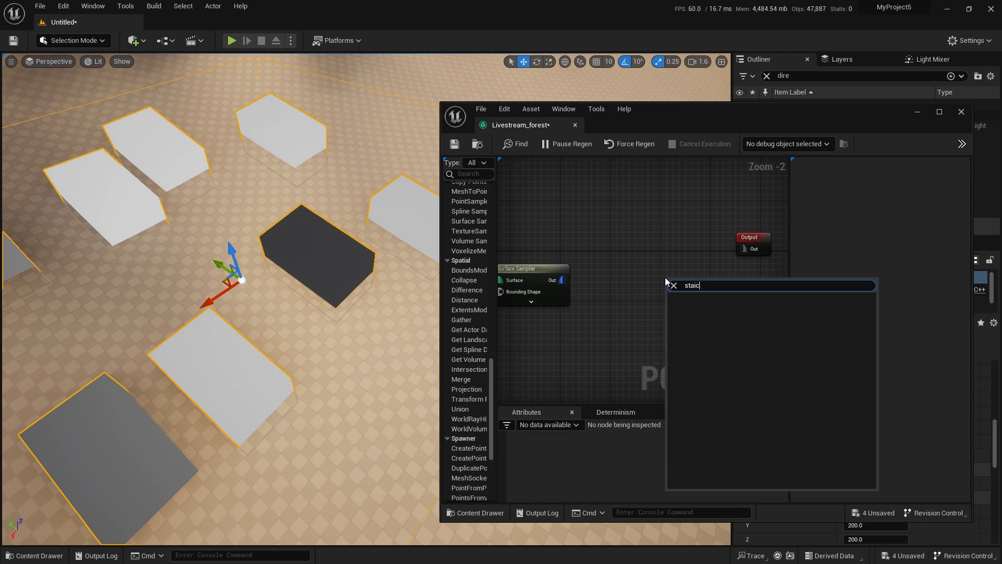
type("ic")
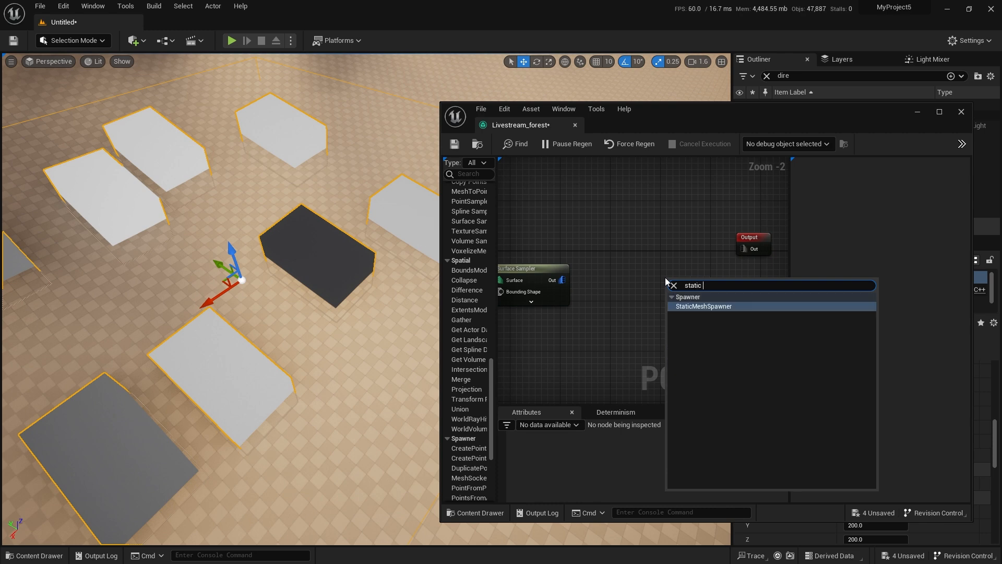
key("Return")
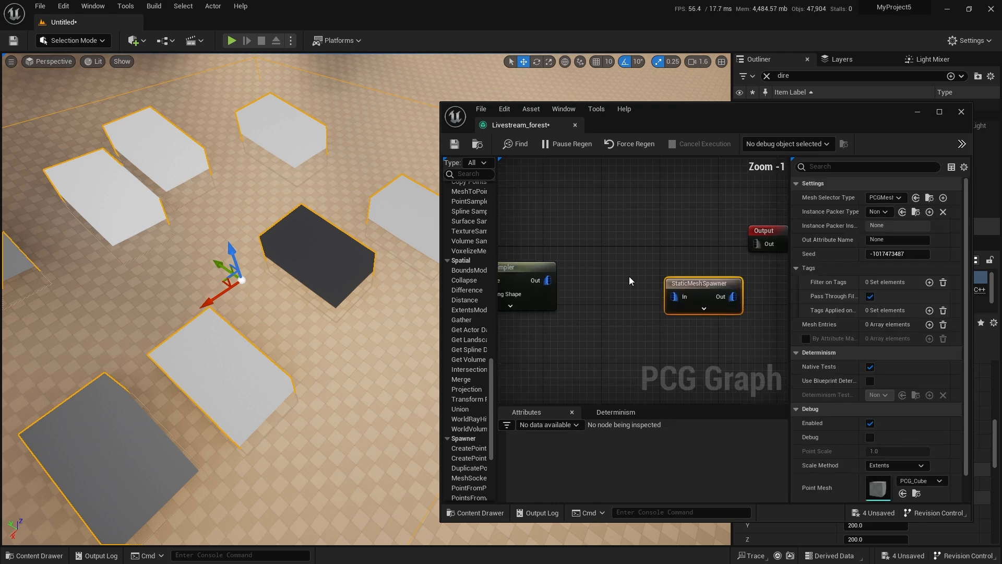
scroll(647, 252, "up", 1)
mouse_move(679, 269)
left_mouse_down()
mouse_move(649, 262)
mouse_move(693, 270)
left_mouse_up()
right_click_drag(650, 293, 683, 271)
Browse to the Megascans 3D_Assets folder and filter its contents to static meshes.
key("ctrl+space")
left_click(501, 465)
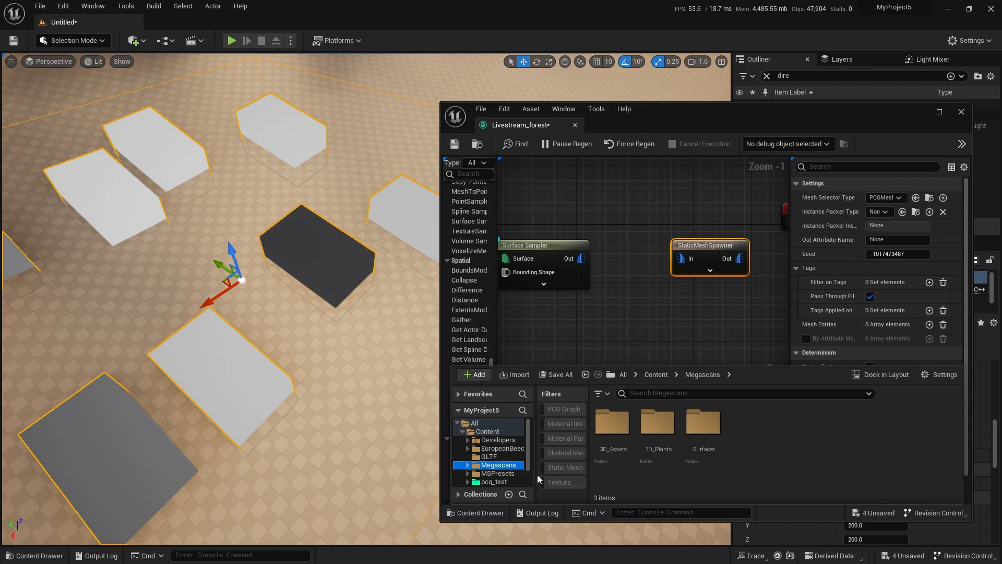
double_click(633, 449)
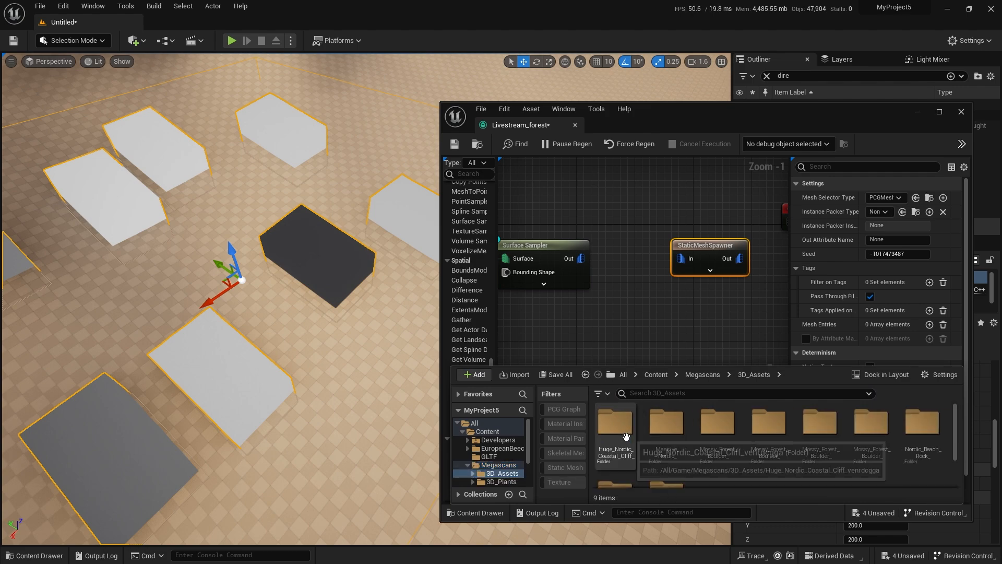
left_click(599, 397)
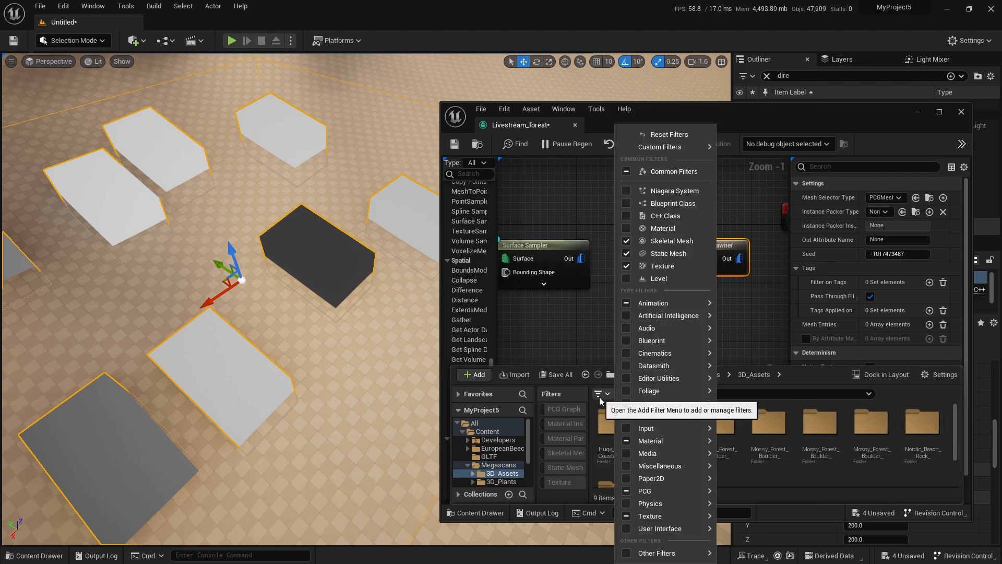
mouse_move(652, 491)
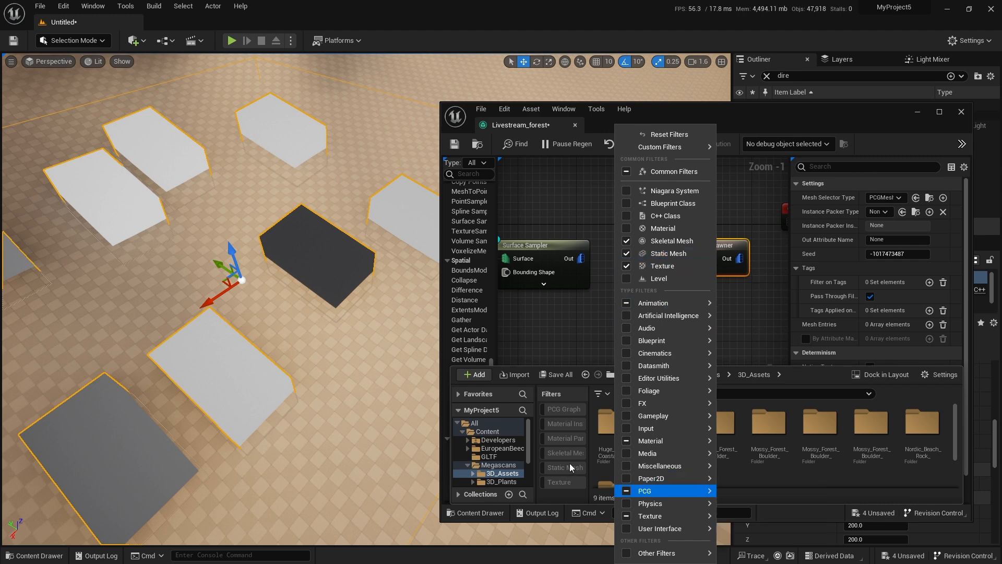
left_click(567, 464)
left_click(560, 469)
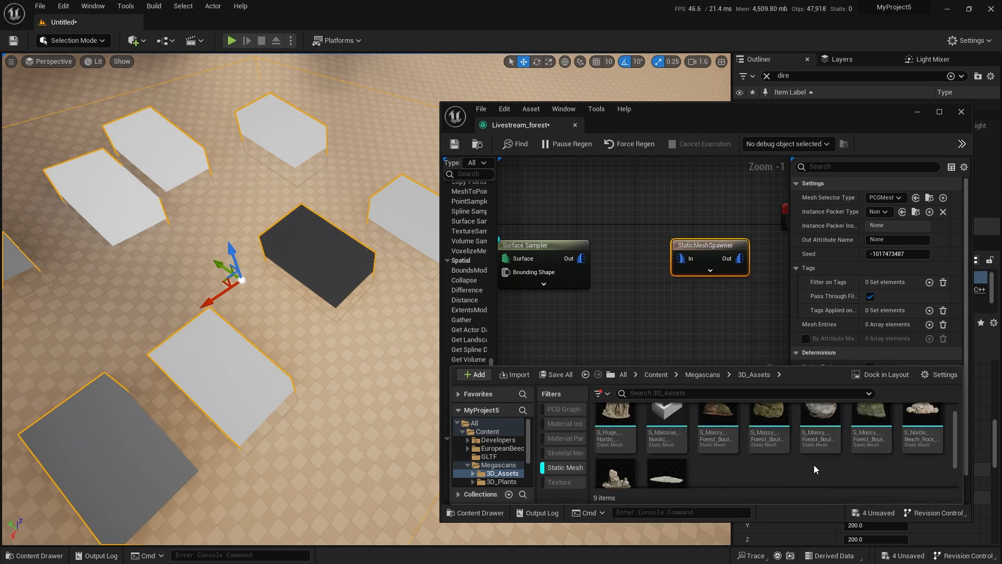
Look through the static meshes and select the S_Huge_Nordic coastal cliff mesh.
mouse_move(813, 463)
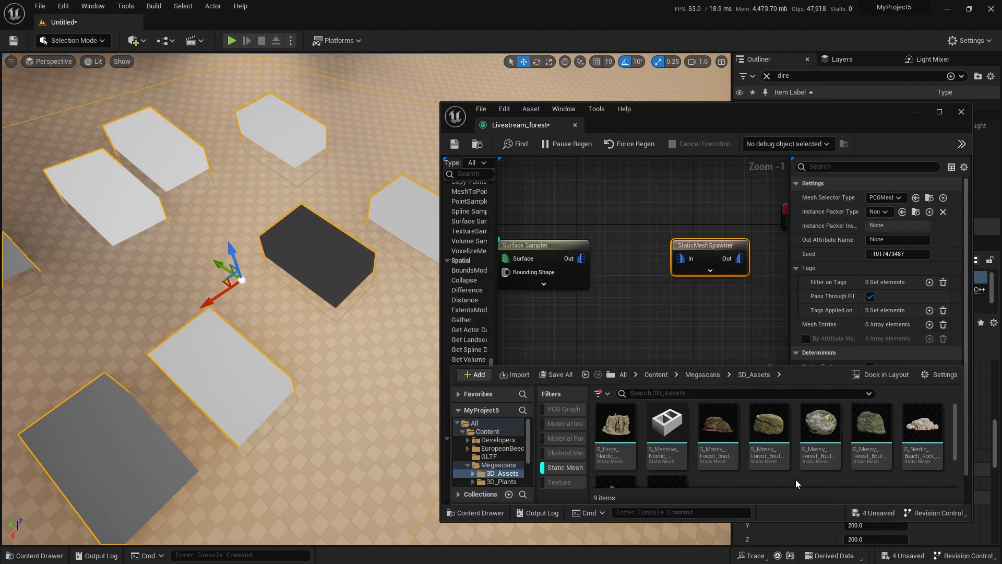
scroll(796, 479, "down", 2)
scroll(788, 477, "up", 2)
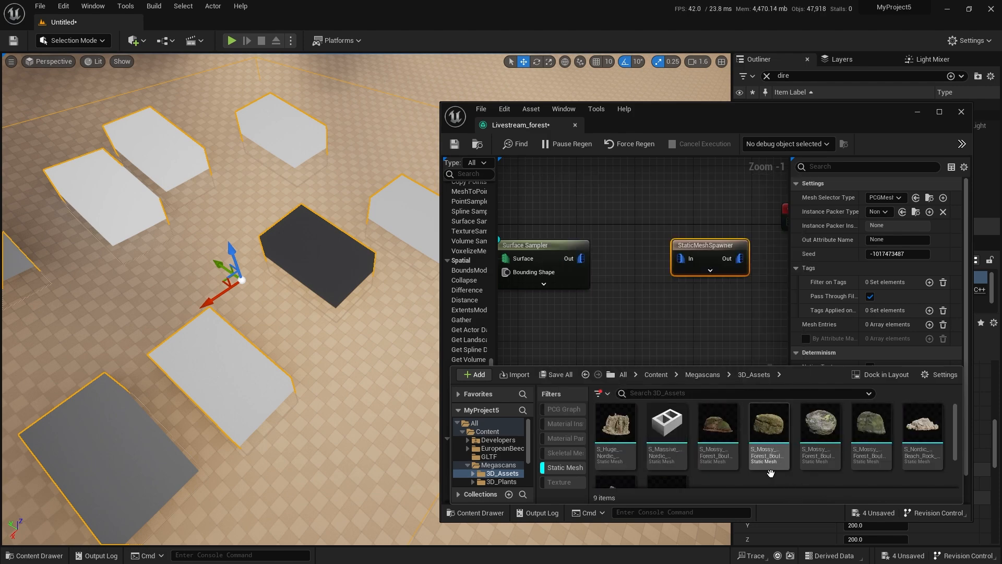
left_click(622, 448)
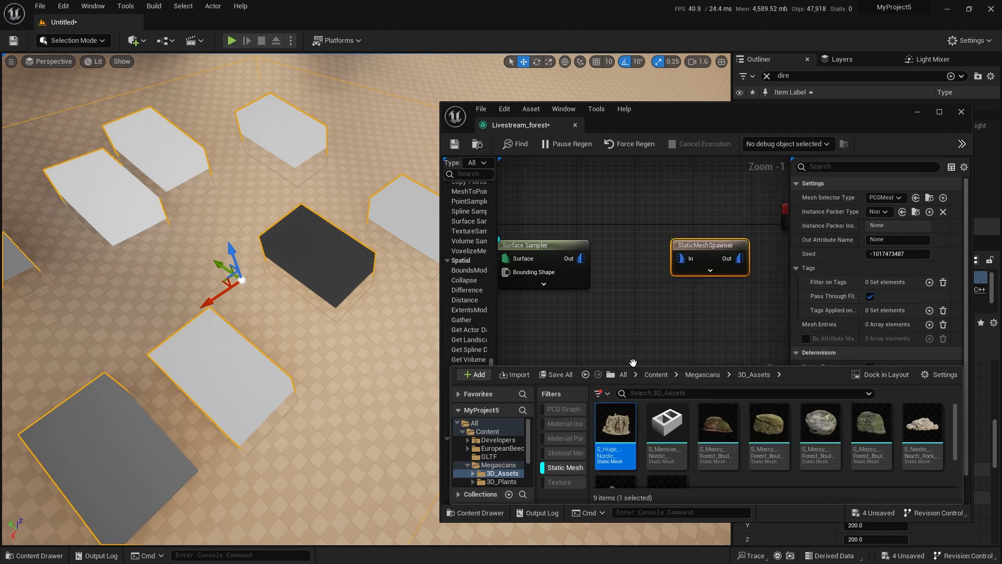
Connect the Surface Sampler's Out pin to the In pin of the StaticMeshSpawner.
right_click_drag(677, 270, 648, 277)
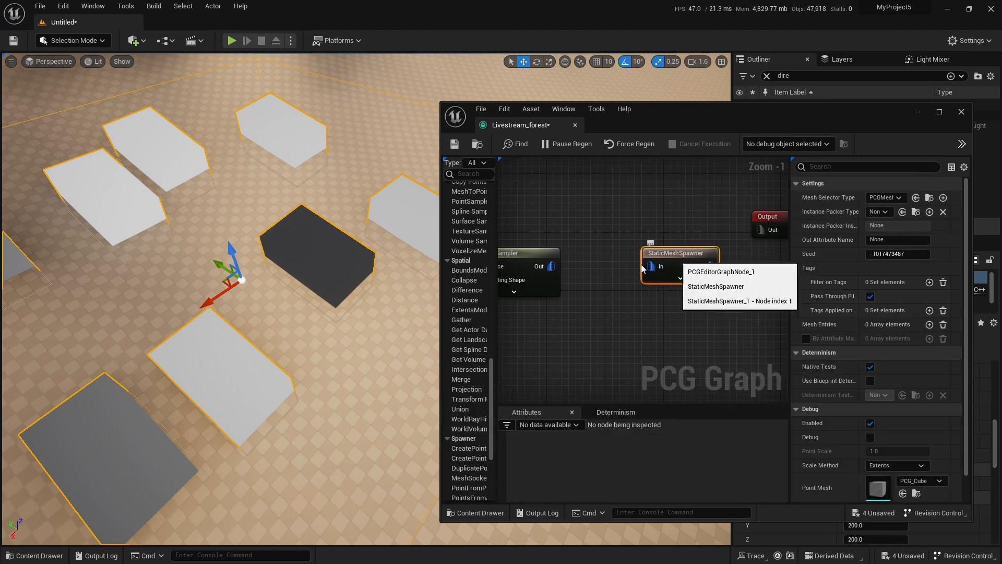
left_click_drag(551, 266, 649, 269)
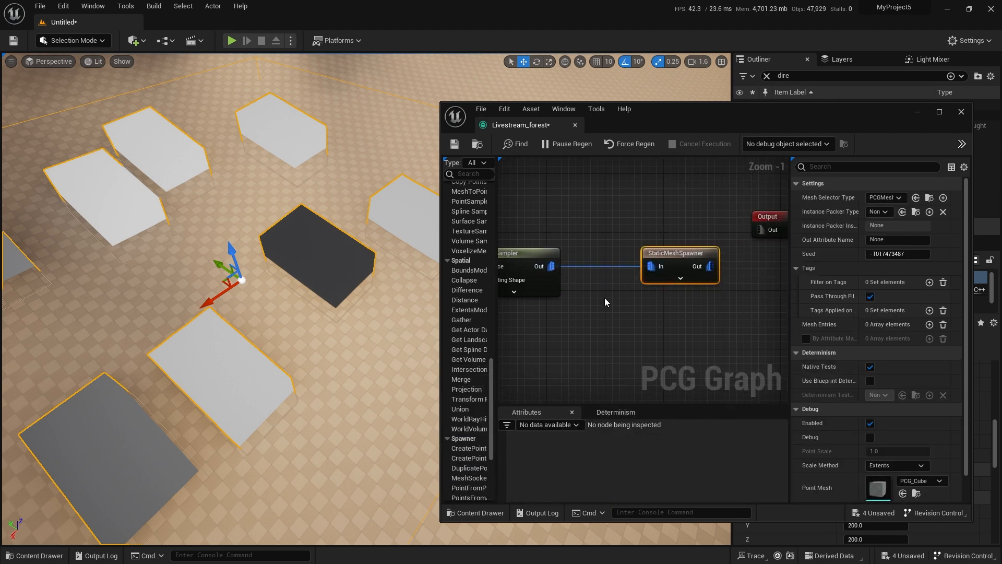
right_click_drag(619, 293, 673, 302)
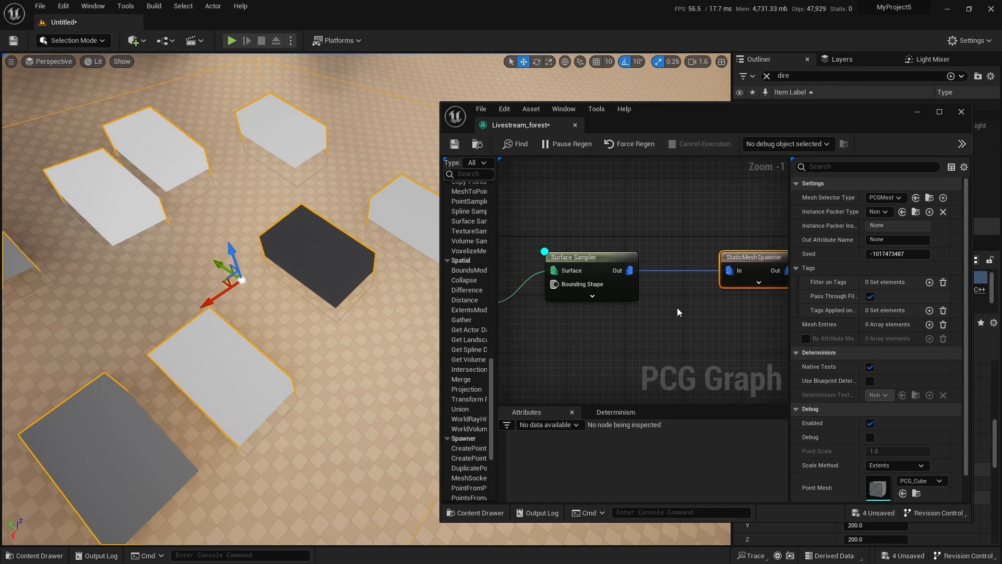
right_click_drag(688, 309, 690, 258)
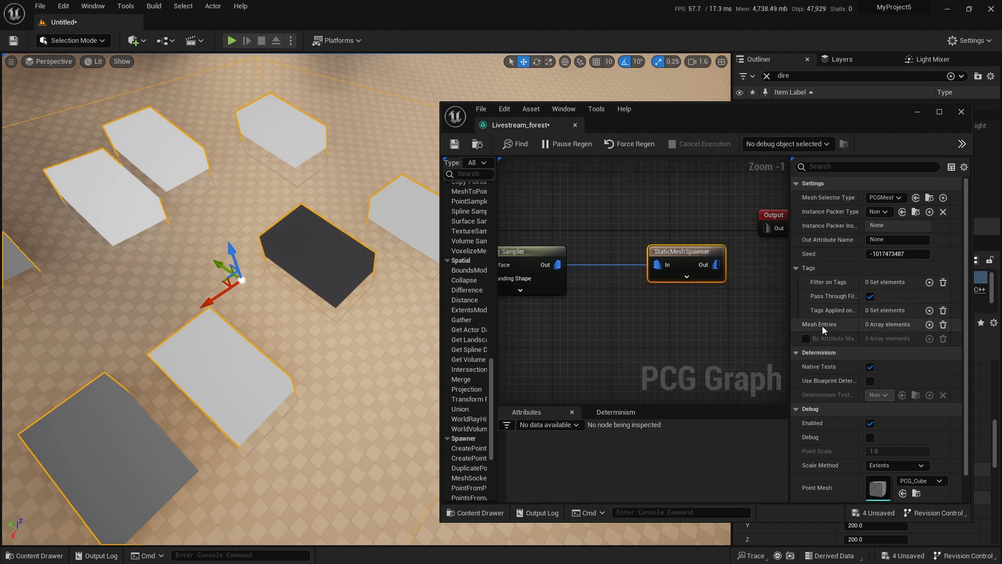
Add one mesh entry to the StaticMeshSpawner, assign it the selected S_Huge_Nordic mesh and inspect the spawned cliffs.
left_click(929, 324)
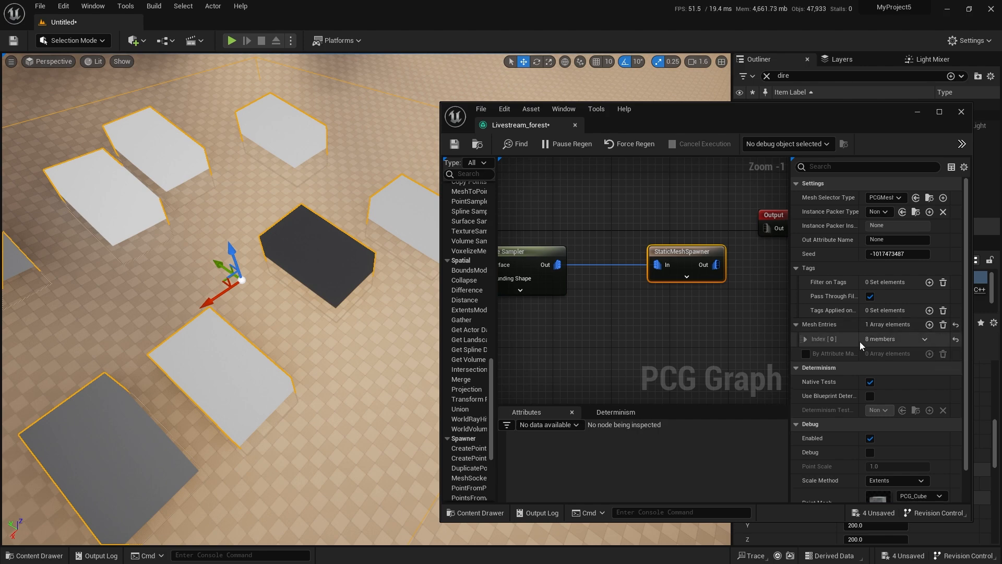
left_click(810, 339)
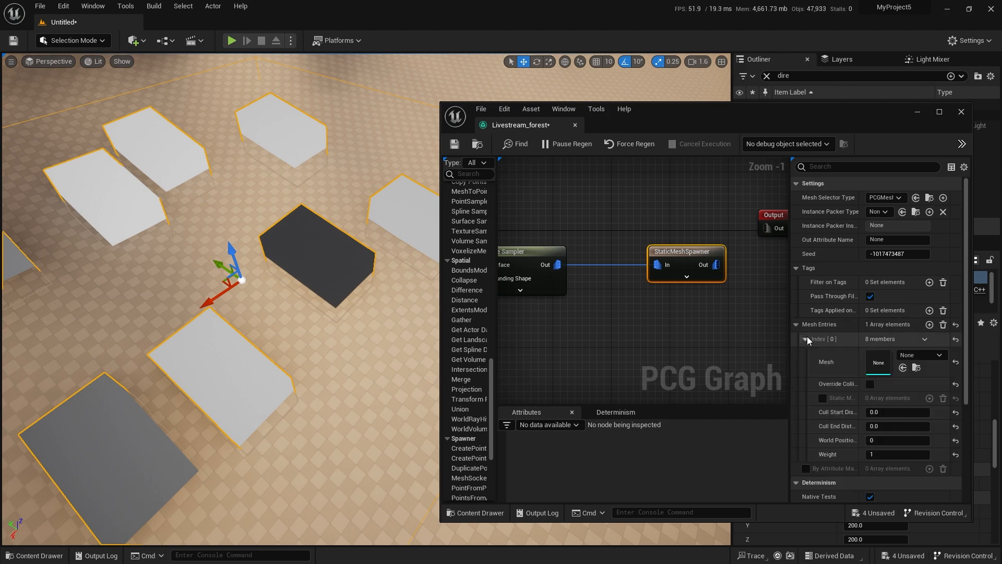
left_click(903, 368)
right_click_drag(334, 376, 401, 335)
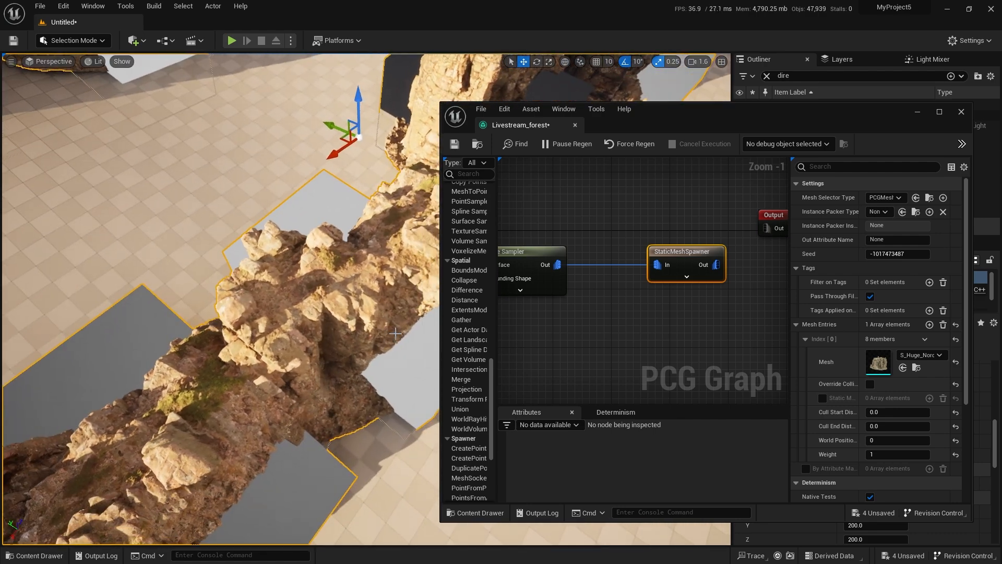
right_click_drag(349, 391, 385, 259)
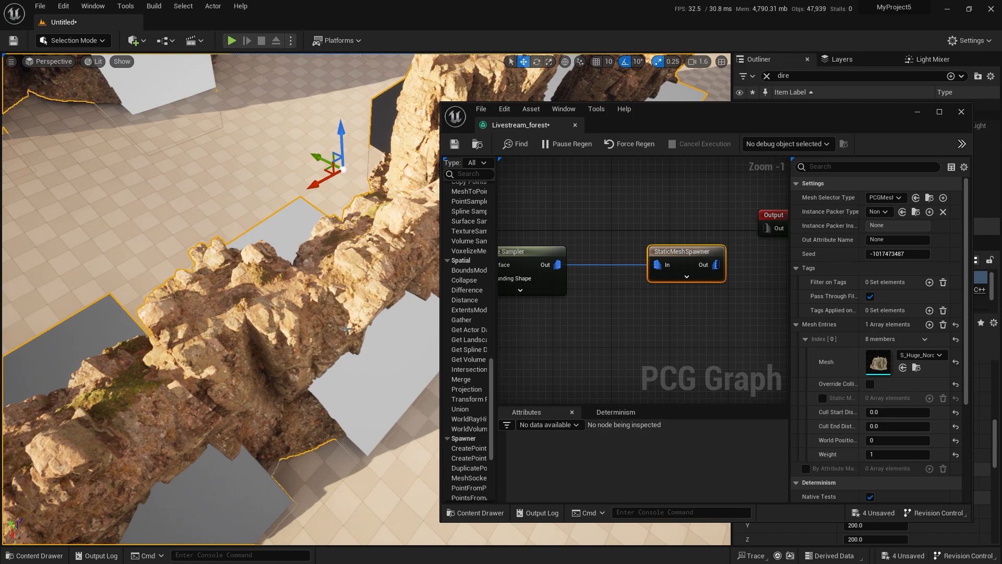
right_click_drag(331, 309, 334, 287)
Set the Surface Sampler's Point Extents to 500 in X and 300 in Y.
right_click_drag(612, 243, 713, 250)
scroll(713, 250, "down", 1)
left_click(646, 254)
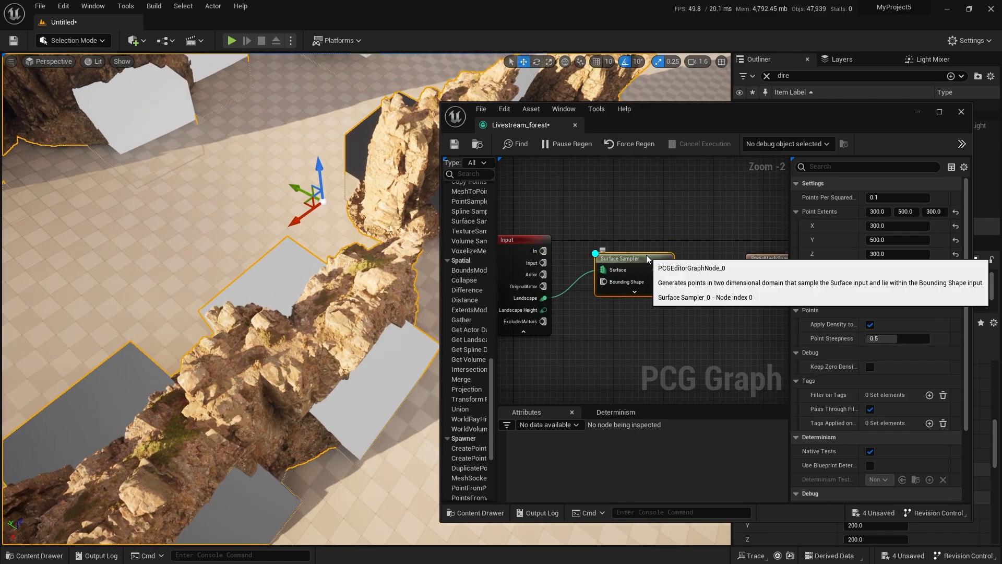
left_click(903, 227)
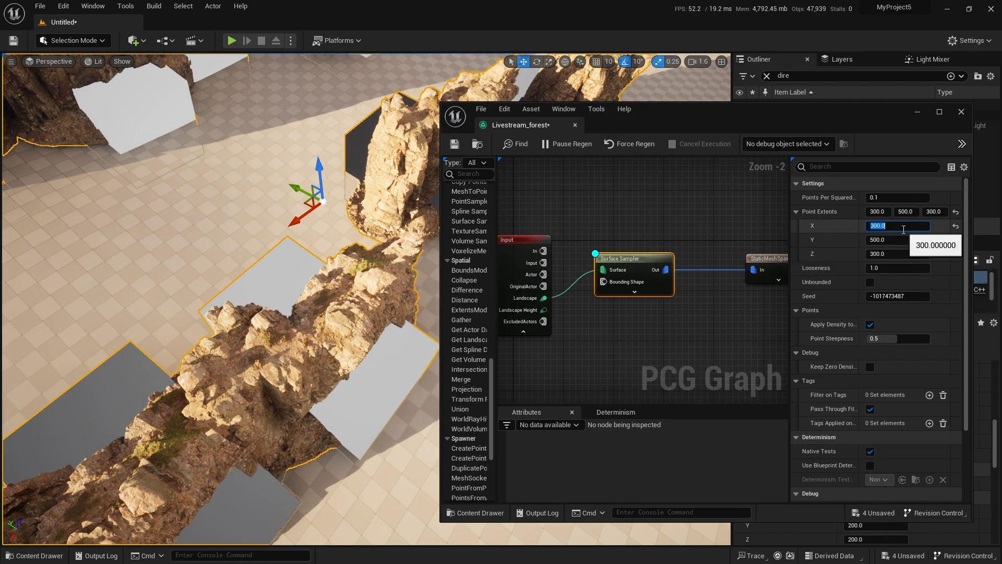
type("500")
key("Tab")
type("300")
key("Return")
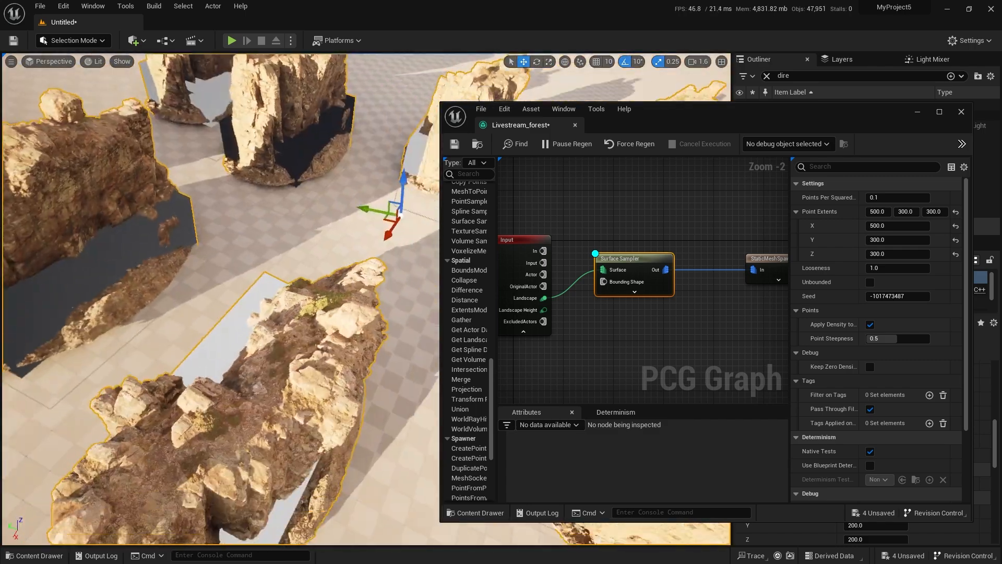
Try Points Per Squared Meter values of 0.0125 and 0.00625 on the Surface Sampler and reset it to the default 0.1.
right_click_drag(219, 297, 196, 251)
scroll(193, 235, "down", 1)
left_click(892, 197)
type("1")
key("Return")
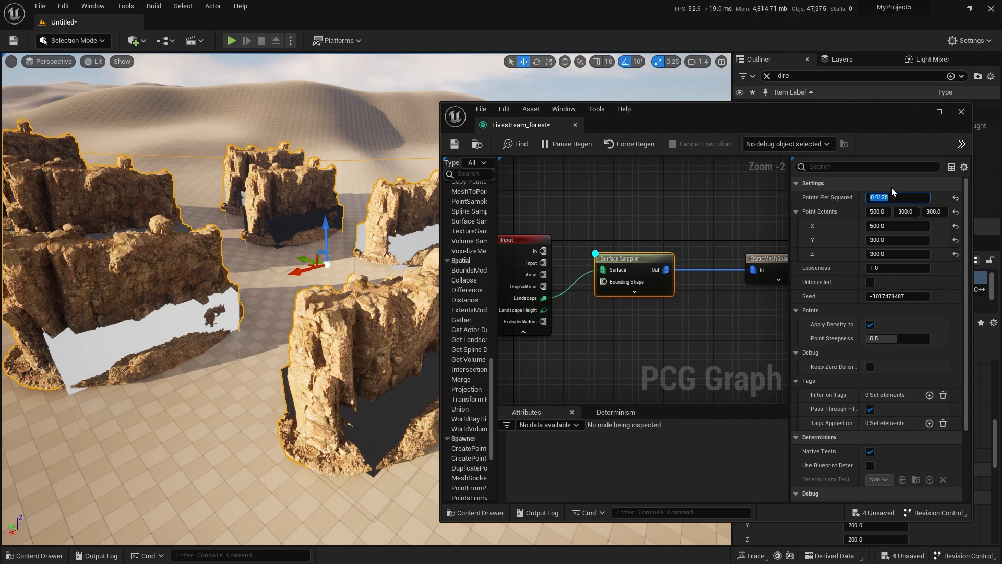
type("0.0125/2")
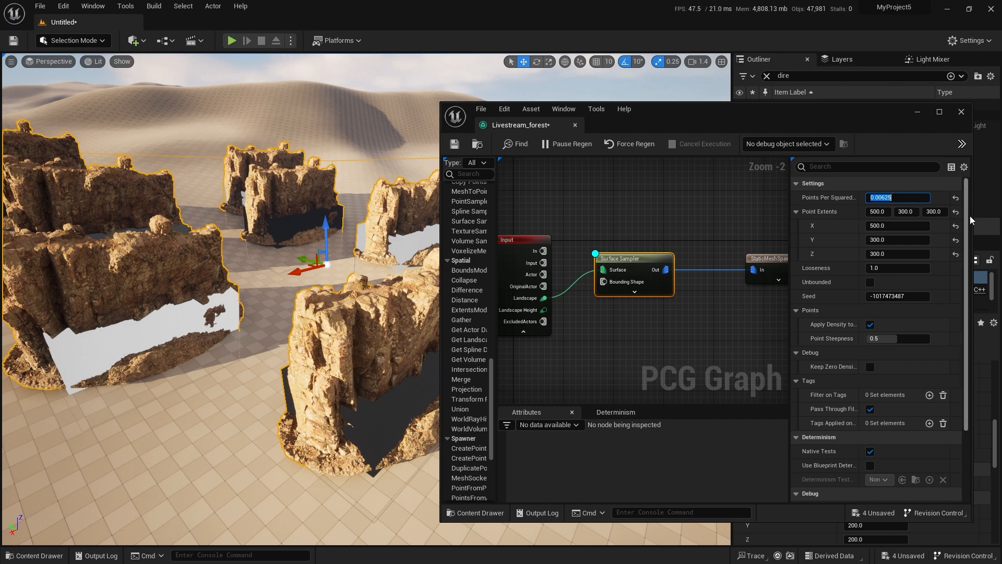
key("Return")
left_click(956, 201)
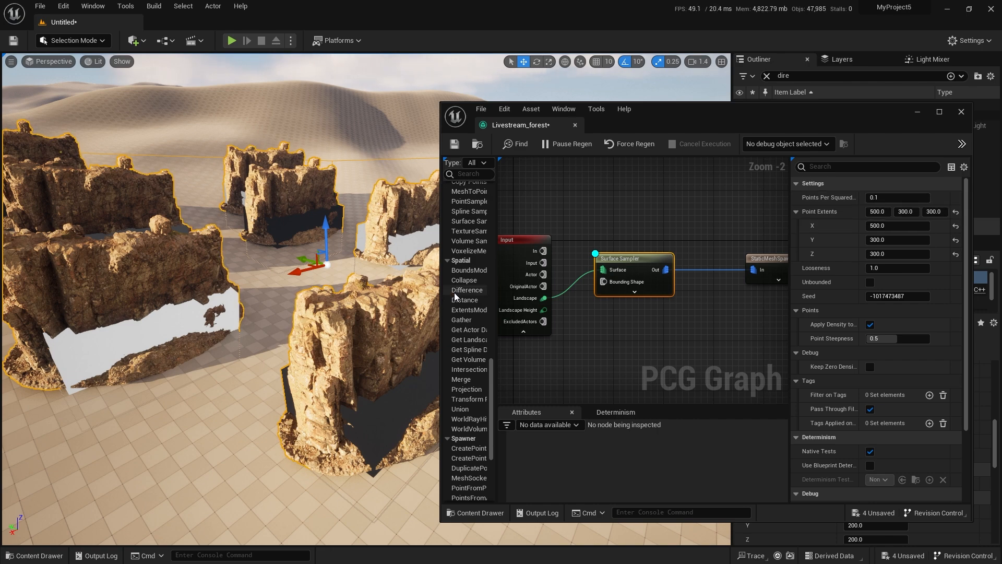
Enter 300 for the Surface Sampler's Y point extent and change its Seed to -180927396 to redistribute the cliffs.
right_click_drag(356, 300, 362, 326)
scroll(355, 299, "up", 3)
mouse_move(918, 239)
left_mouse_down()
mouse_move(896, 239)
mouse_move(936, 239)
left_mouse_up()
type("300")
key("Return")
right_click_drag(313, 366, 334, 376)
left_click_drag(887, 297, 905, 296)
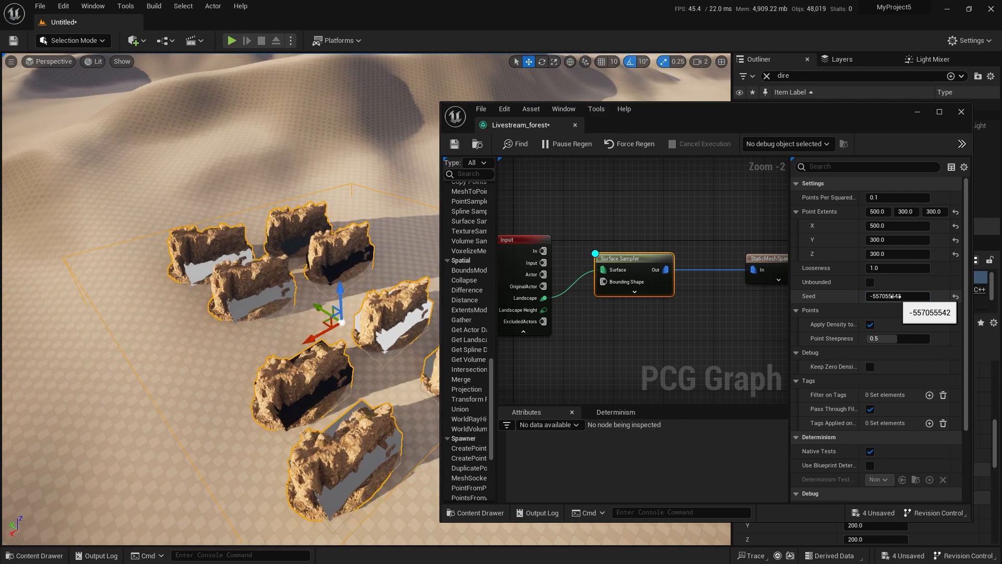
mouse_move(324, 369)
right_mouse_down()
mouse_move(360, 313)
mouse_move(321, 381)
mouse_move(325, 369)
right_mouse_up()
left_click_drag(895, 296, 902, 296)
Set the Surface Sampler's Points Per Squared Meter to 1.0 and its Y point extent to 400, and check the spacing.
type("1")
left_click(897, 240)
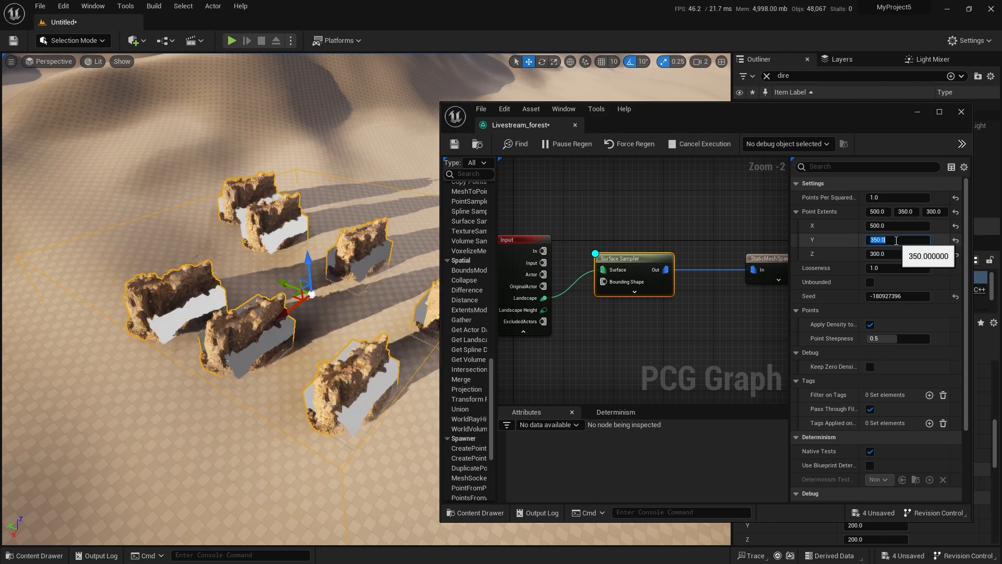
type("400")
key("Return")
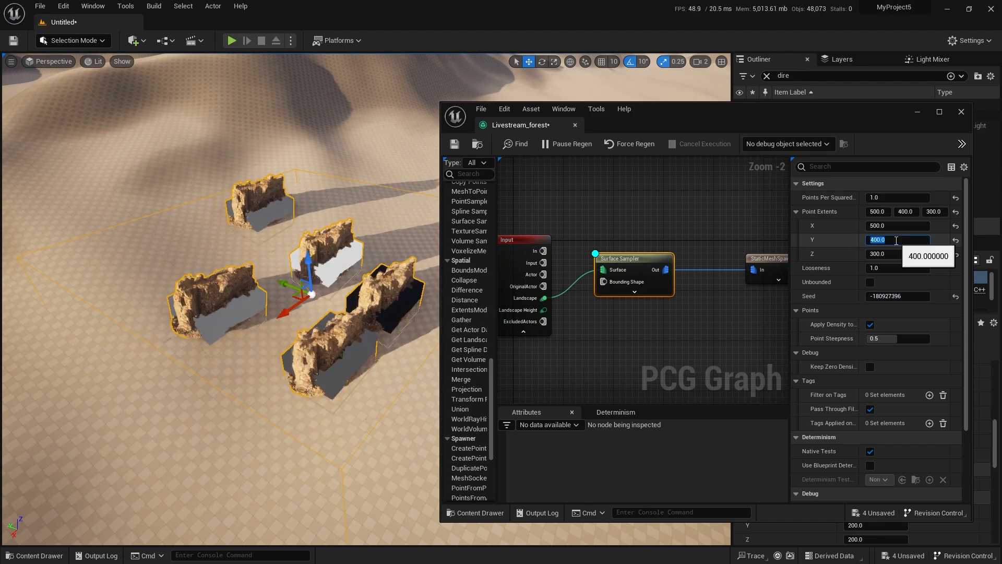
right_click_drag(416, 322, 332, 324)
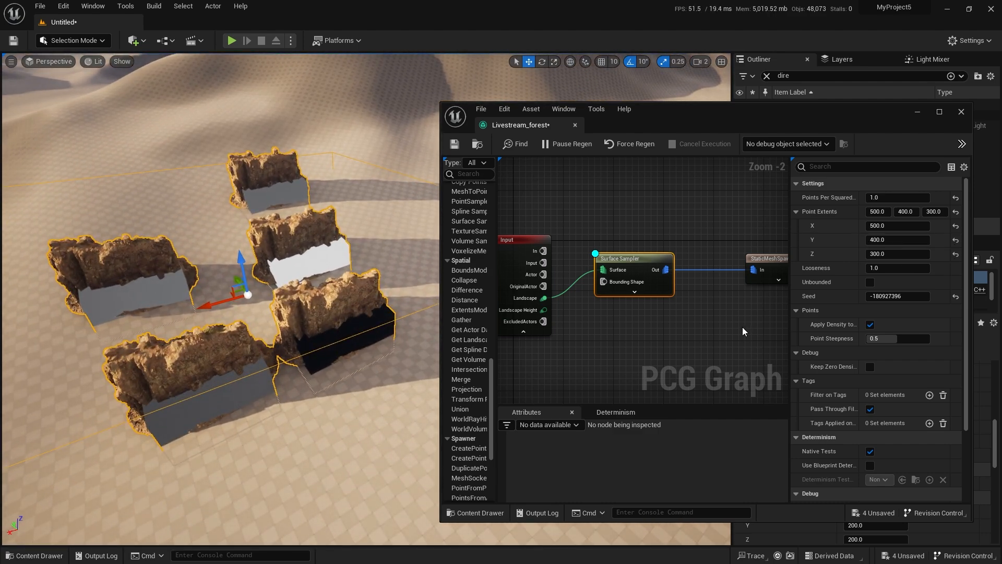
Check the StaticMeshSpawner's settings, then turn off the Surface Sampler's debug display and review the available node actions.
right_click_drag(741, 326, 687, 280)
left_click(692, 268)
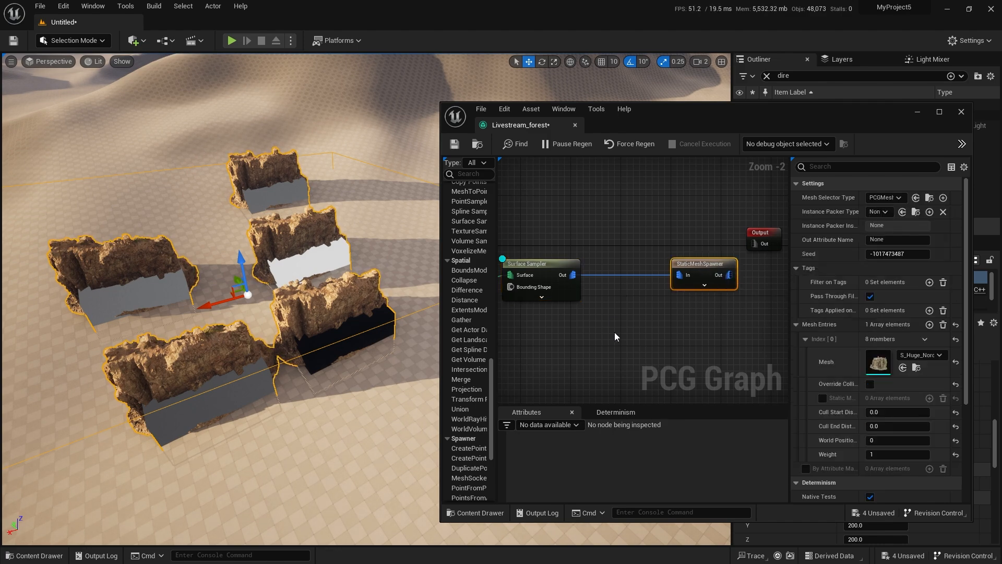
right_click_drag(629, 320, 649, 328)
right_click_drag(323, 308, 350, 258)
key("w")
left_click(572, 272)
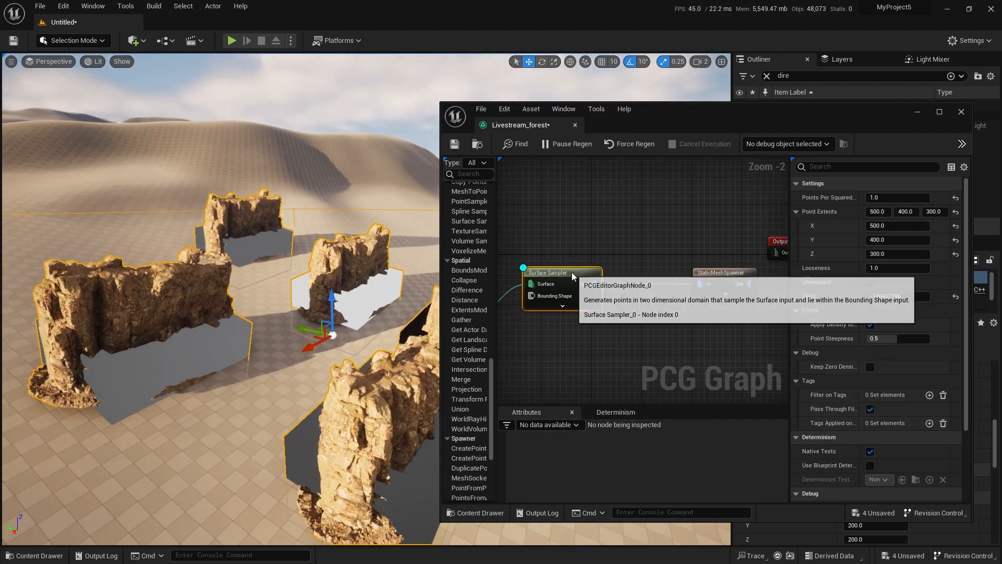
right_click(571, 272)
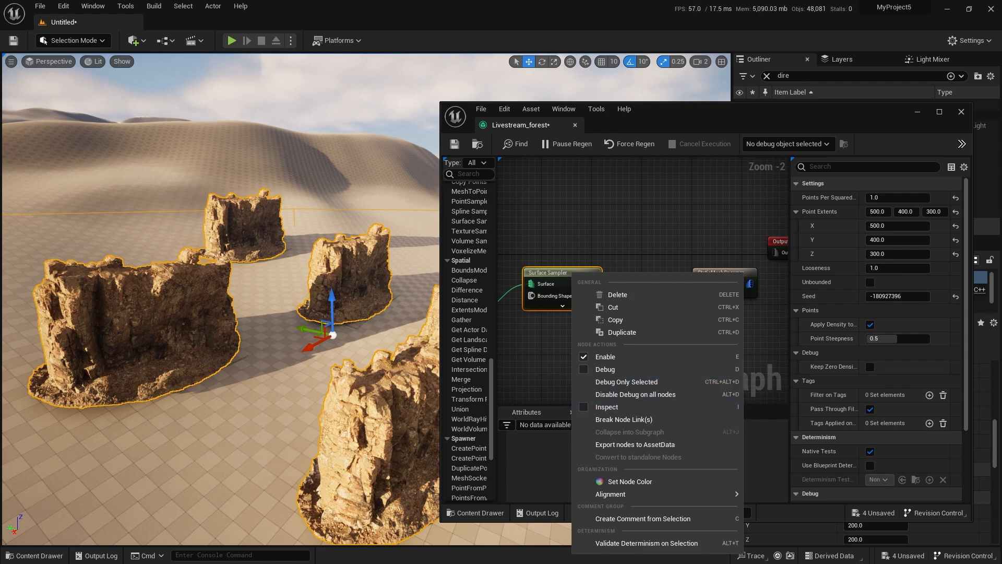
key("Escape")
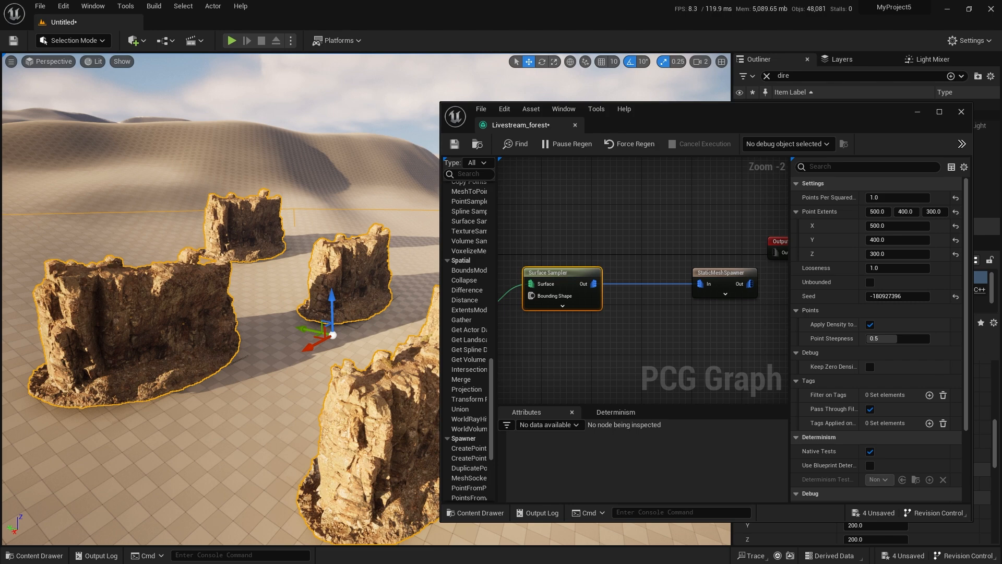
mouse_move(289, 361)
right_mouse_down()
mouse_move(245, 361)
mouse_move(300, 355)
mouse_move(289, 361)
right_mouse_up()
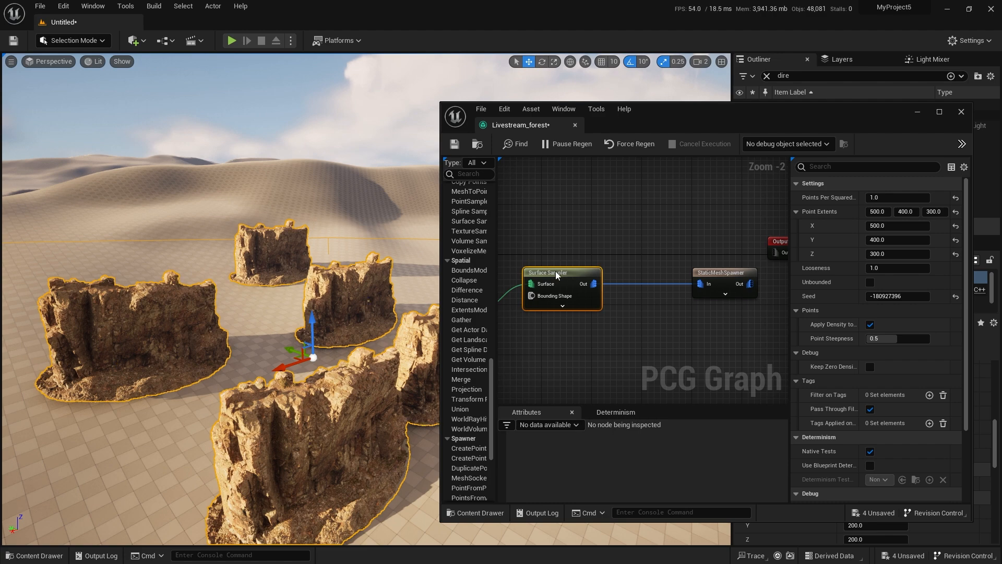
Try PCG_AxisTripod as the Surface Sampler's debug point mesh with debug display on, and inspect the points' orientation.
key("d")
key("d")
left_click(565, 272)
scroll(876, 314, "down", 3)
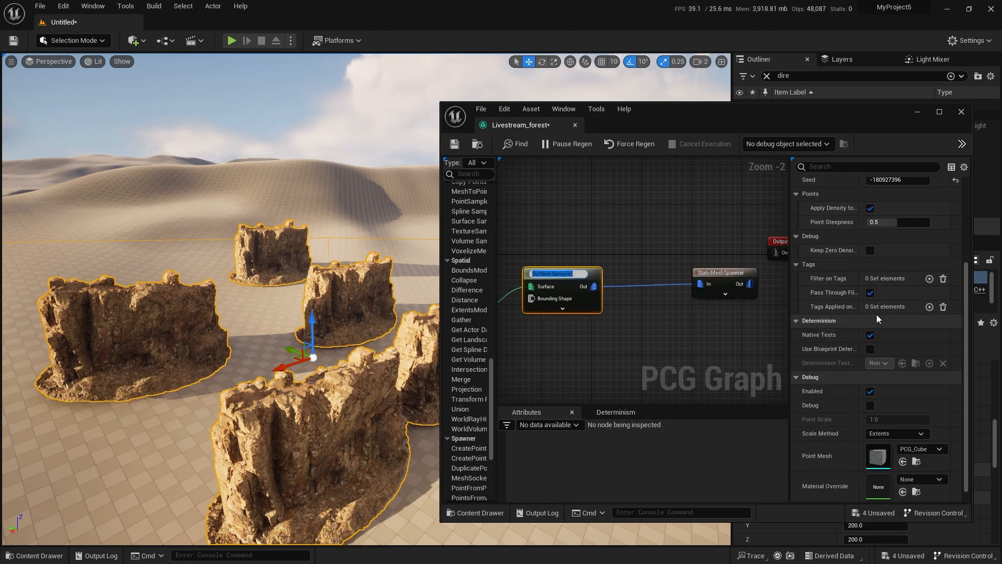
left_click(939, 435)
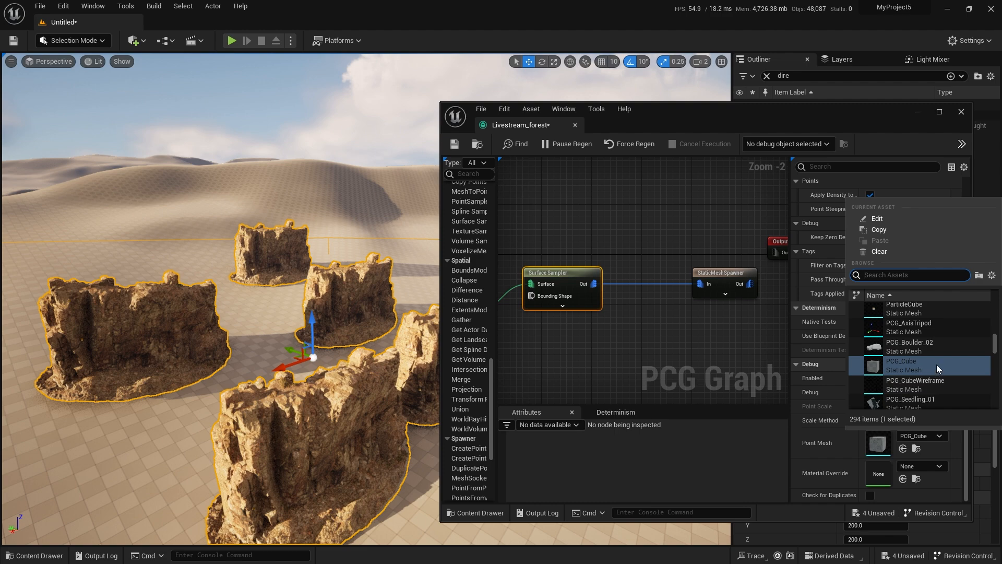
left_click(919, 337)
right_click_drag(660, 334, 760, 359)
key("w")
mouse_move(235, 410)
right_mouse_down()
mouse_move(201, 411)
mouse_move(219, 444)
mouse_move(230, 444)
mouse_move(208, 428)
mouse_move(219, 397)
mouse_move(222, 409)
right_mouse_up()
scroll(208, 417, "down", 3)
key("s")
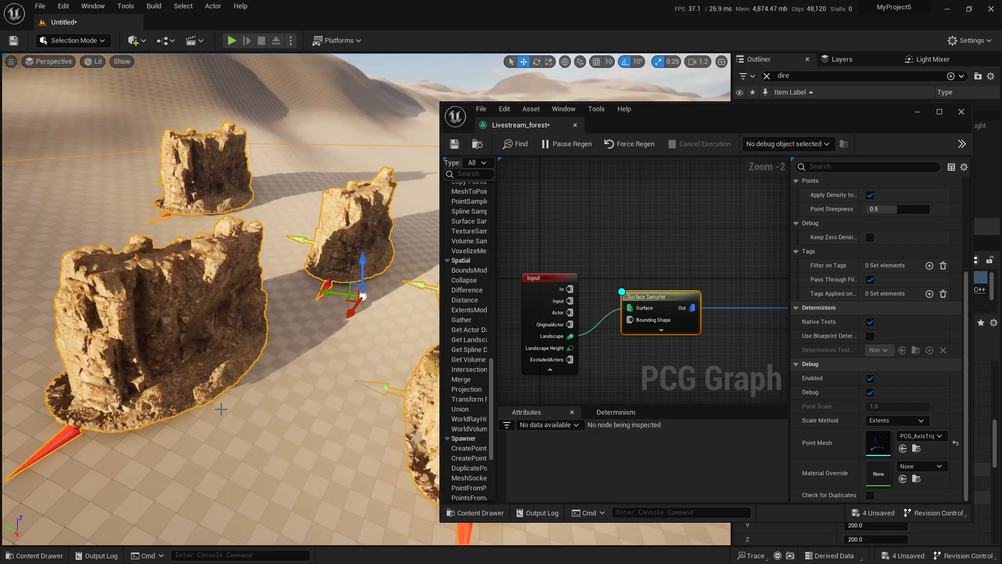
Reset the Surface Sampler's debug point mesh to PCG_Cube and turn off its debug display.
left_click(955, 443)
right_click_drag(703, 365, 653, 360)
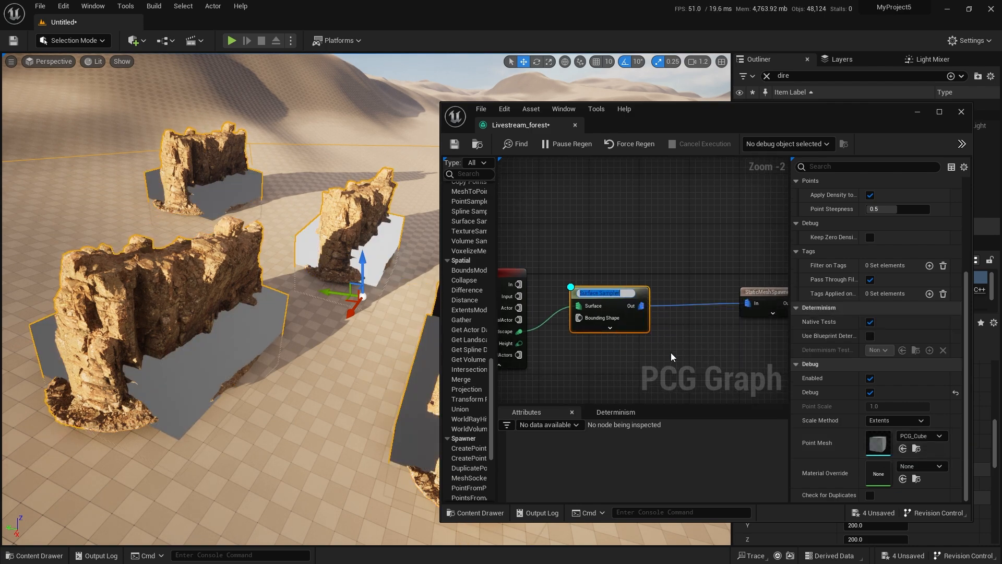
right_click_drag(633, 294, 603, 286)
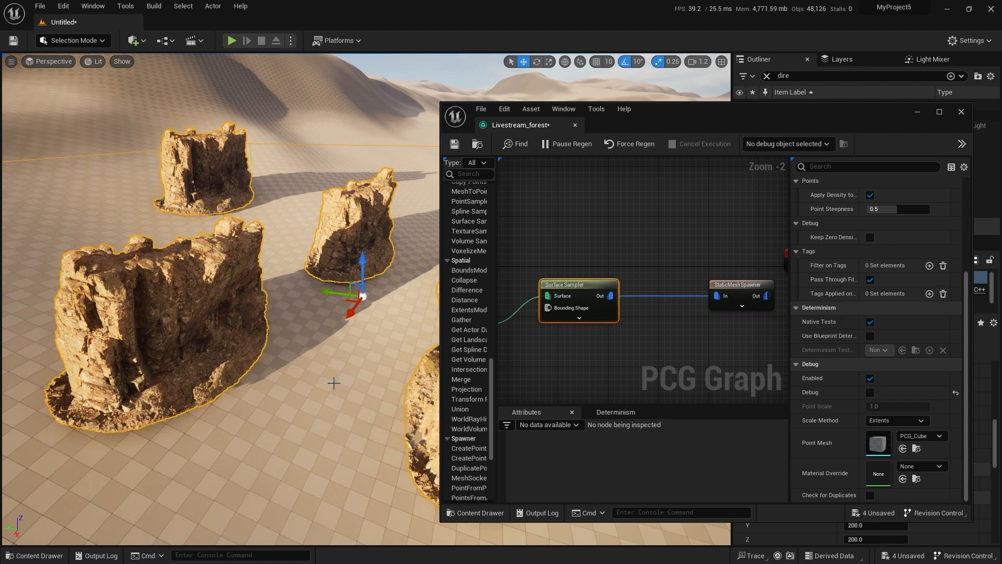
key("d")
Maximize the graph editor window, add a Transform Points node and place it above the link between Surface Sampler and StaticMeshSpawner.
right_click_drag(673, 340, 676, 305)
scroll(607, 306, "down", 1)
double_click(650, 120)
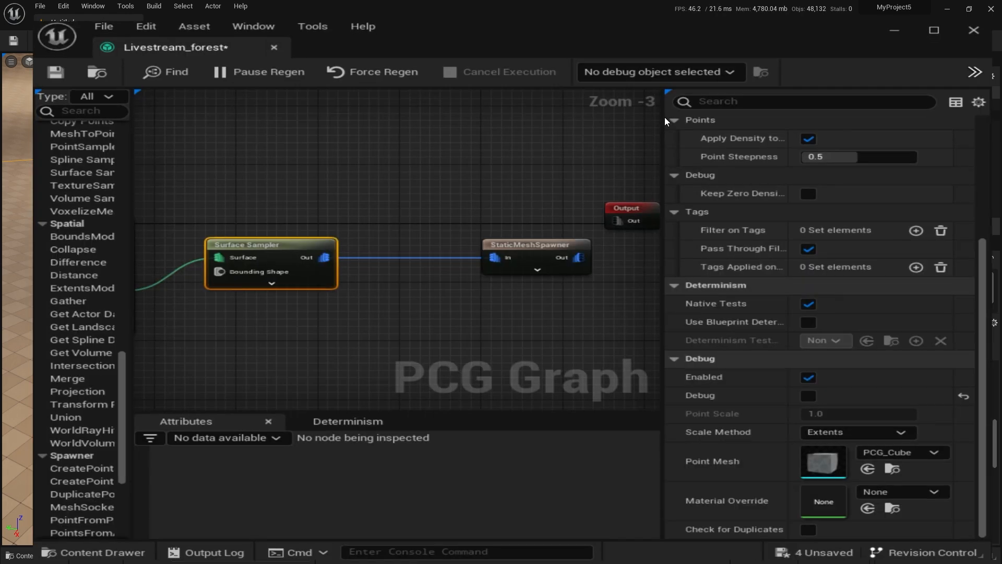
scroll(382, 221, "up", 3)
right_click(340, 220)
type("trans")
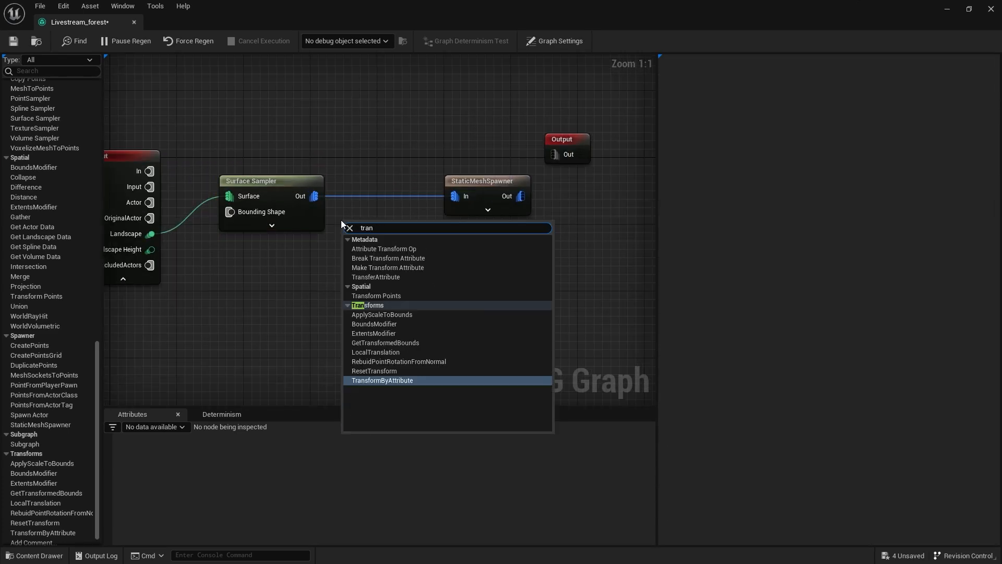
left_click(394, 296)
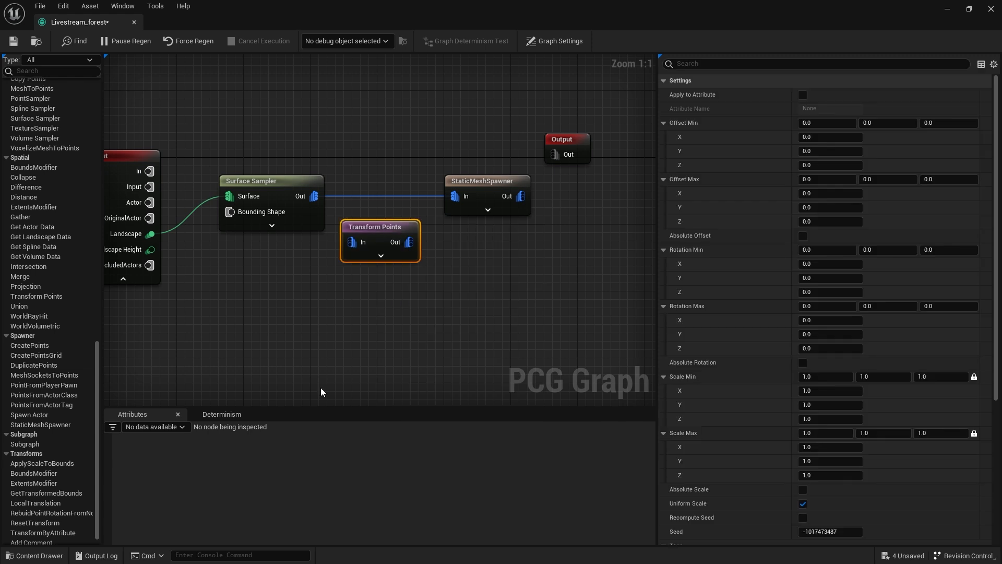
scroll(82, 463, "down", 1)
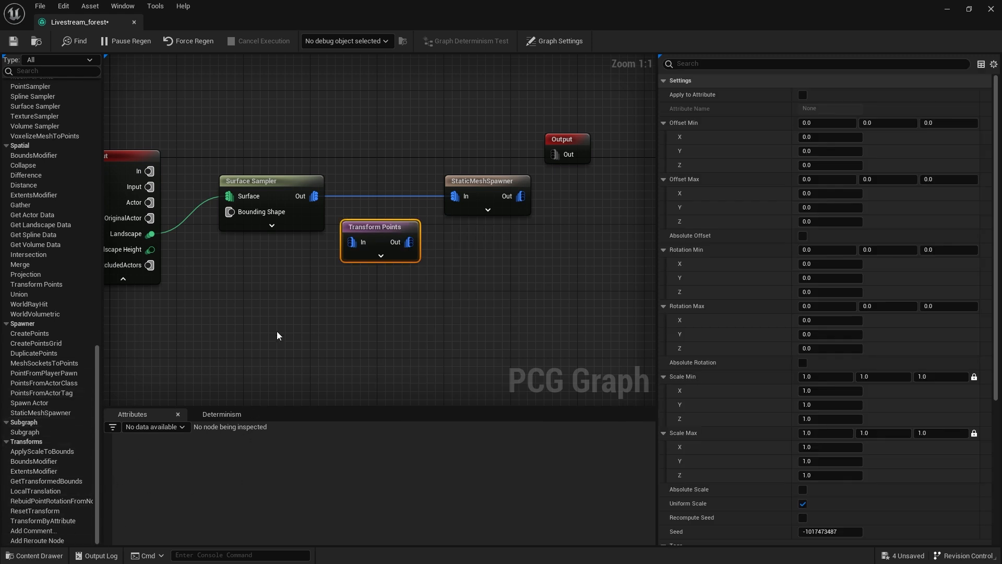
right_click_drag(271, 337, 245, 390)
left_click_drag(349, 288, 376, 200)
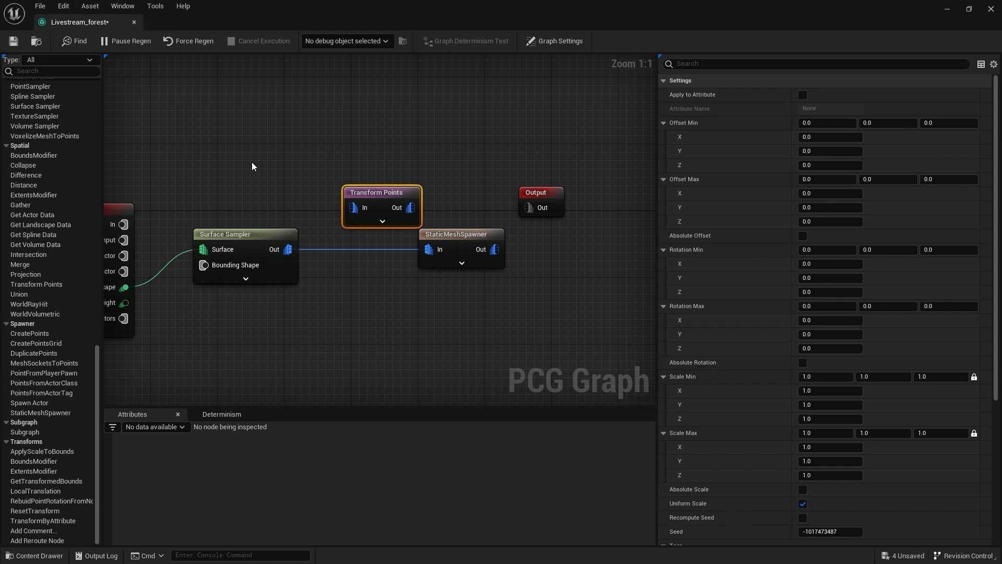
Restore the graph editor to a smaller window and connect the Surface Sampler's Out pin to Transform Points' In pin.
double_click(285, 17)
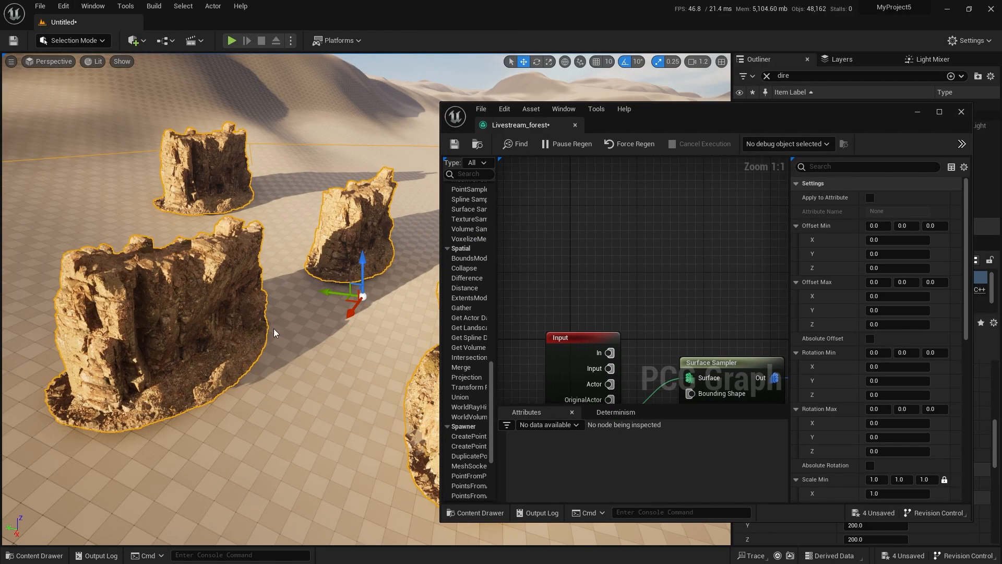
right_click_drag(709, 318, 606, 225)
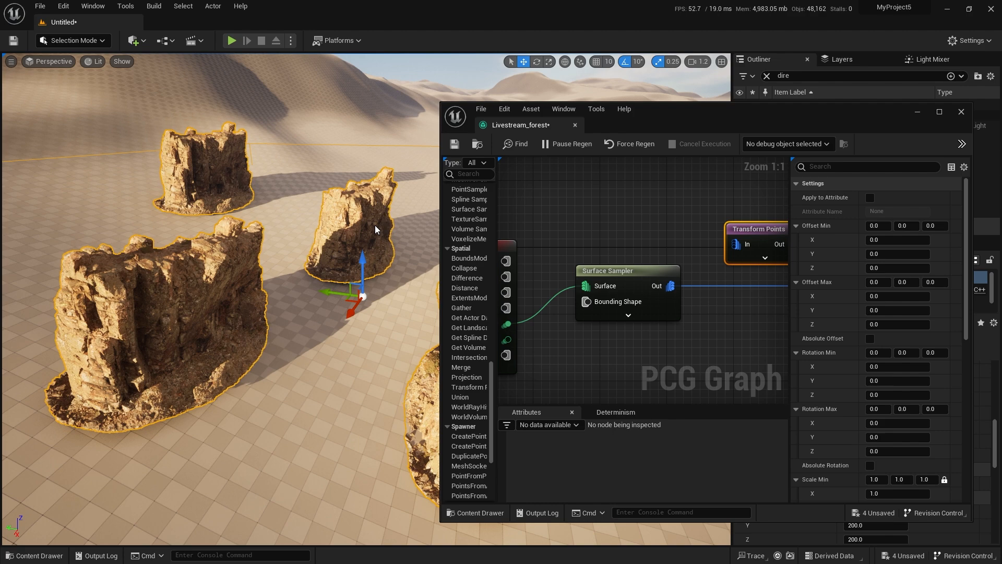
right_click_drag(732, 346, 636, 340)
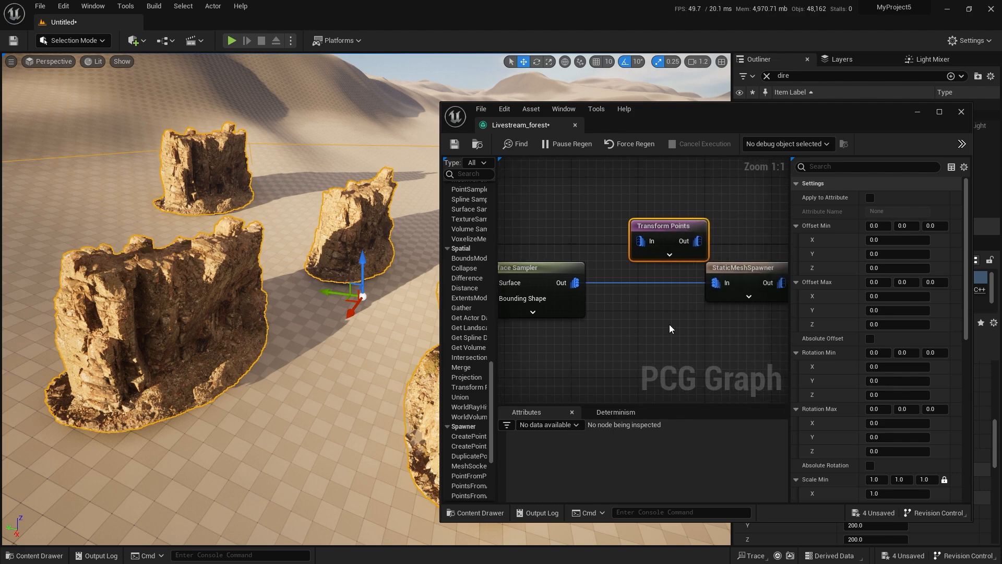
left_click_drag(681, 228, 666, 225)
left_click_drag(576, 283, 621, 240)
right_click_drag(689, 284, 639, 282)
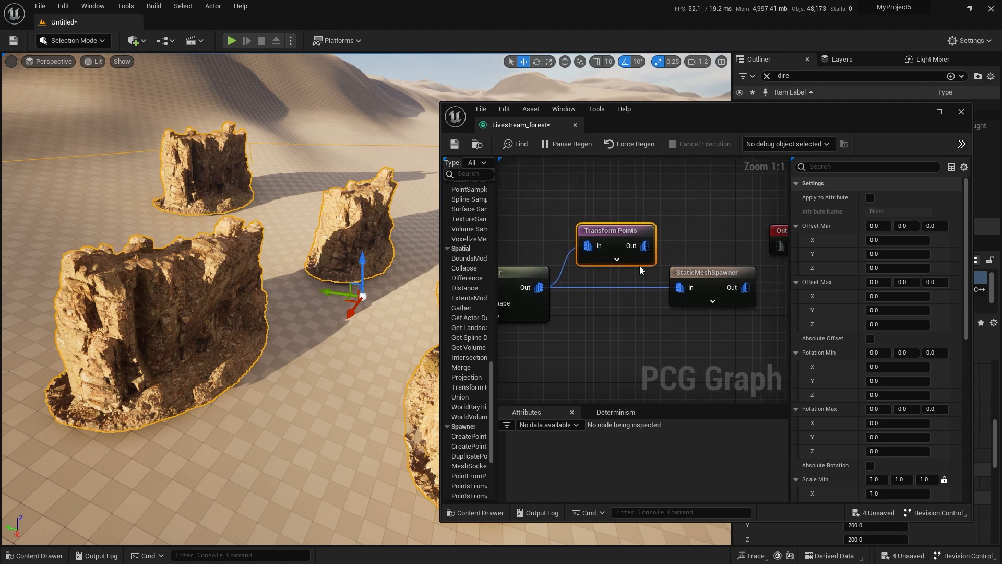
Connect Transform Points' Out pin to the StaticMeshSpawner, remove the direct Surface Sampler link and move the node in line between them.
left_click_drag(644, 253, 682, 291)
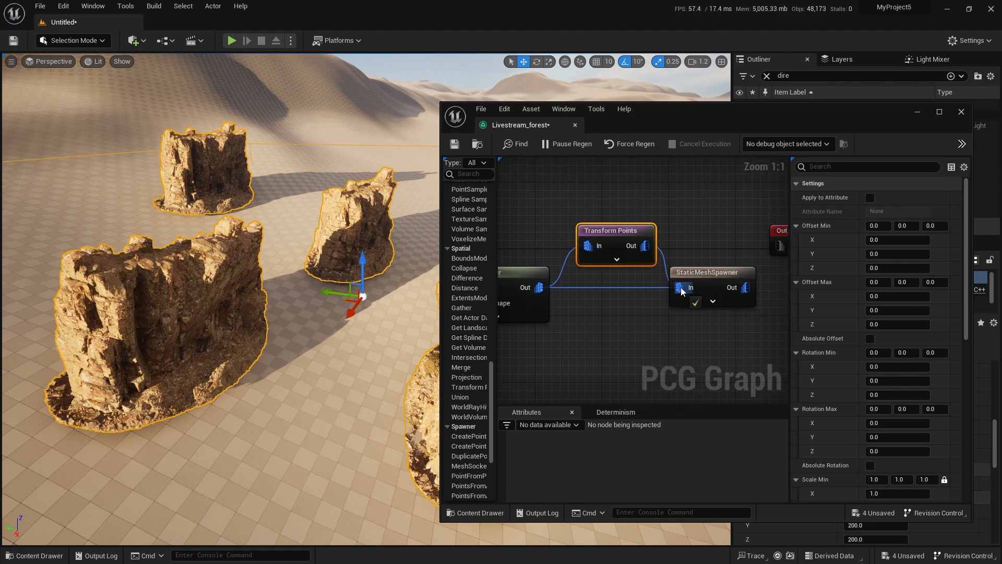
left_click(624, 288, "alt")
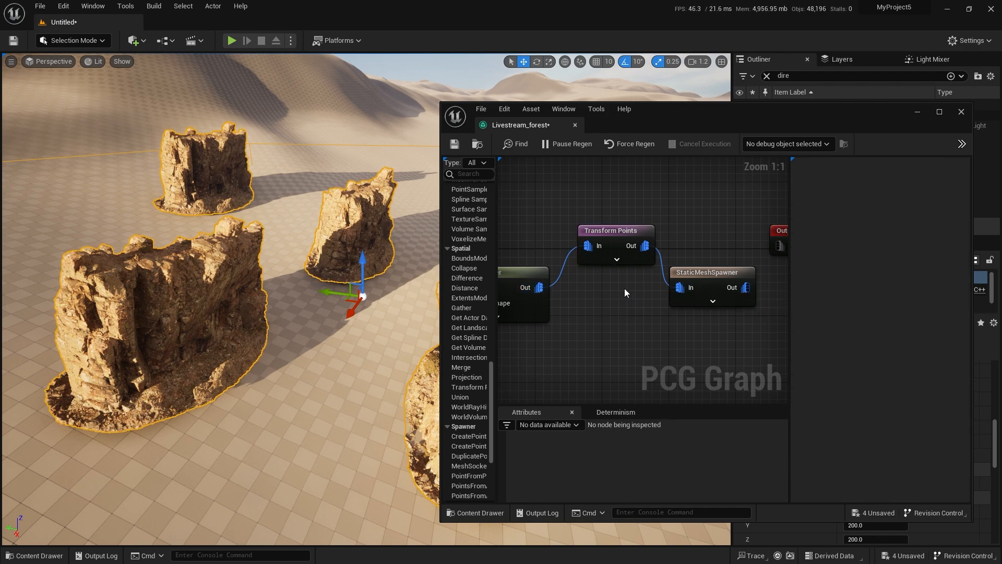
left_click_drag(616, 229, 607, 282)
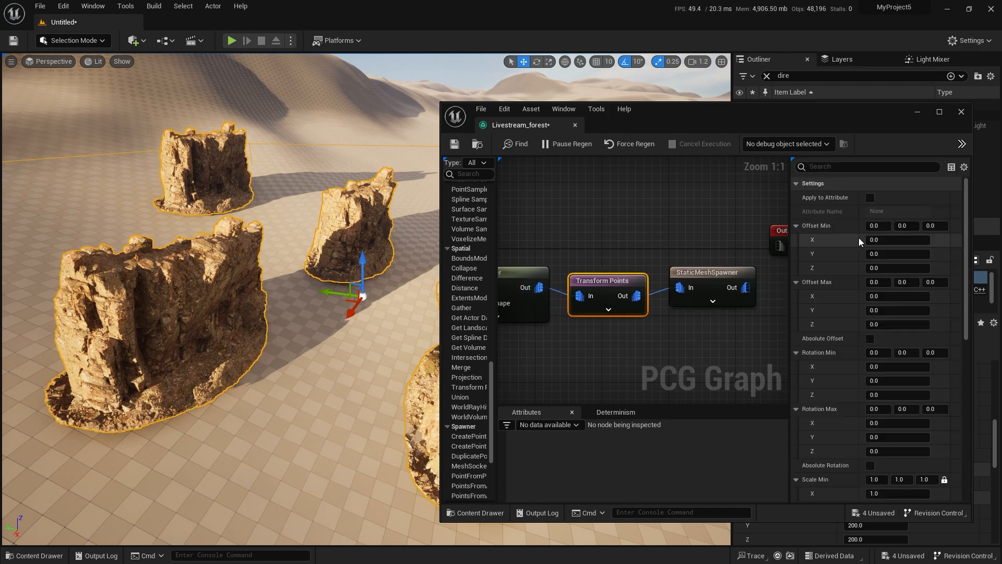
Set the Transform Points node's Offset Min Z to -30 and Offset Max Z to -50 to sink the cliffs.
mouse_move(313, 293)
right_mouse_down()
mouse_move(250, 295)
mouse_move(261, 313)
mouse_move(266, 277)
mouse_move(88, 261)
mouse_move(10, 287)
right_mouse_up()
key("w")
key("d")
key("w")
key("s")
right_click_drag(334, 347, 289, 350)
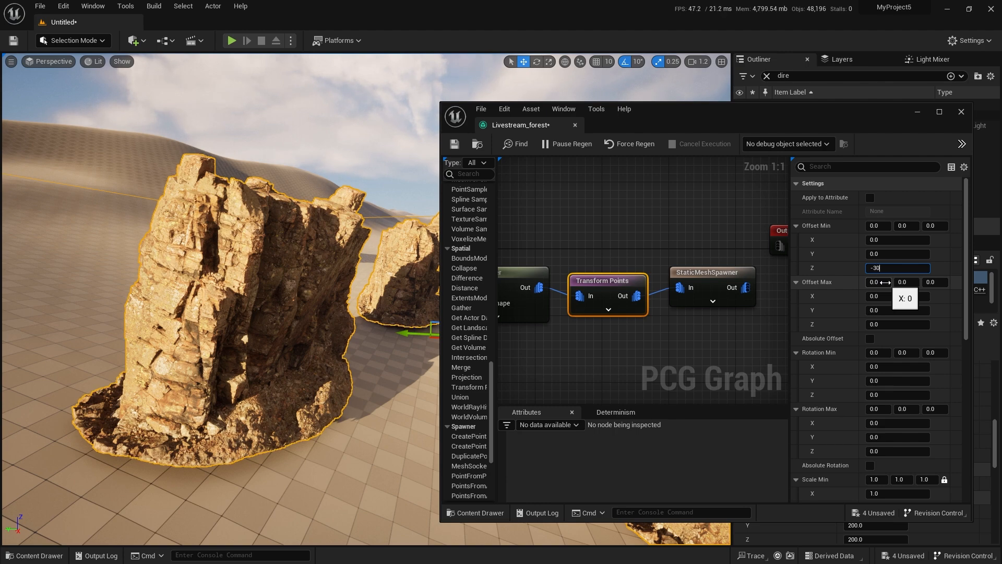
key("Return")
left_click(898, 324)
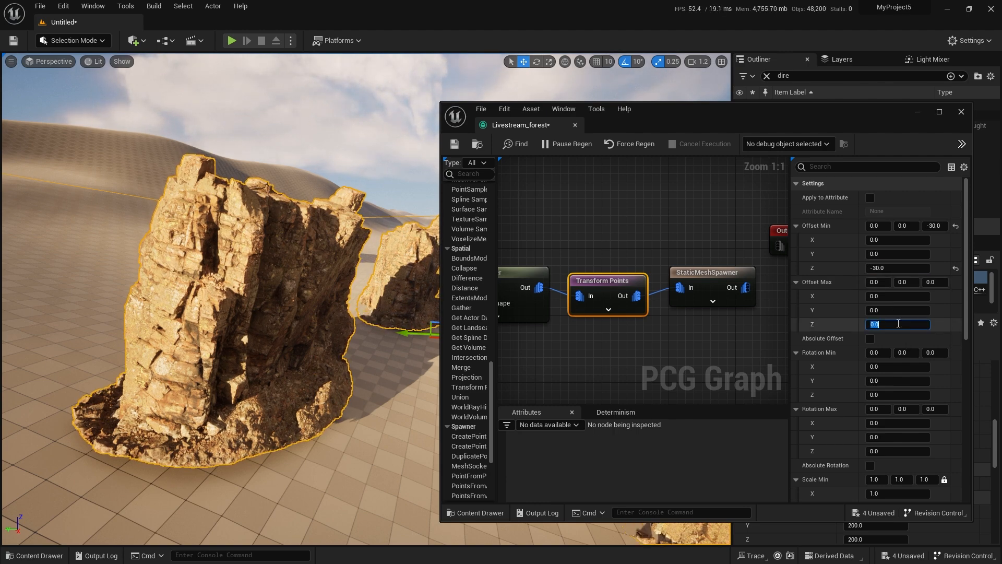
type("-50")
key("Return")
right_click_drag(276, 404, 360, 407)
Select the StaticMeshSpawner and locate its assigned cliff mesh among the project's assets.
right_click_drag(503, 269, 706, 233)
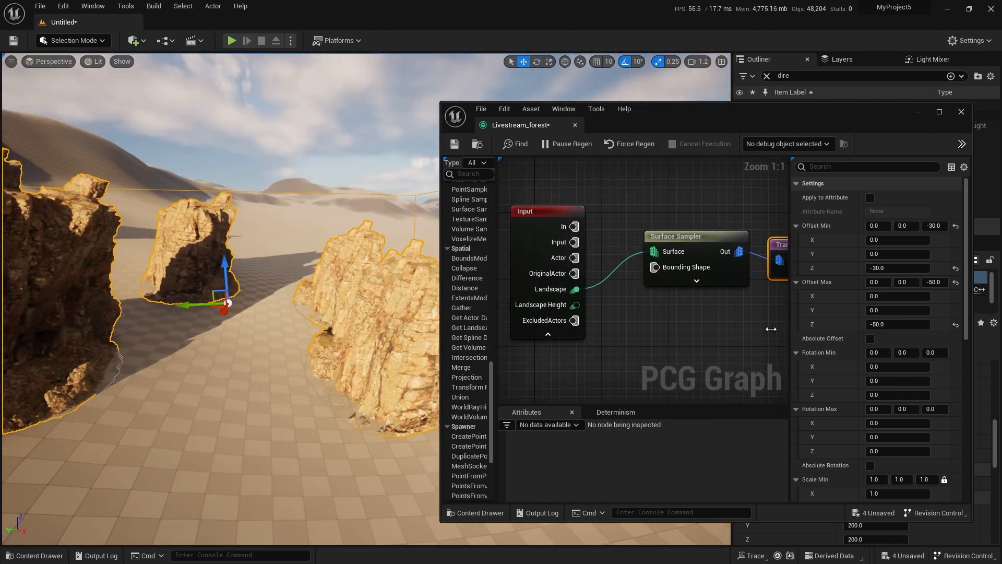
left_click(706, 233)
right_click_drag(736, 294, 616, 290)
left_click(700, 267)
scroll(894, 304, "down", 5)
left_click(916, 268)
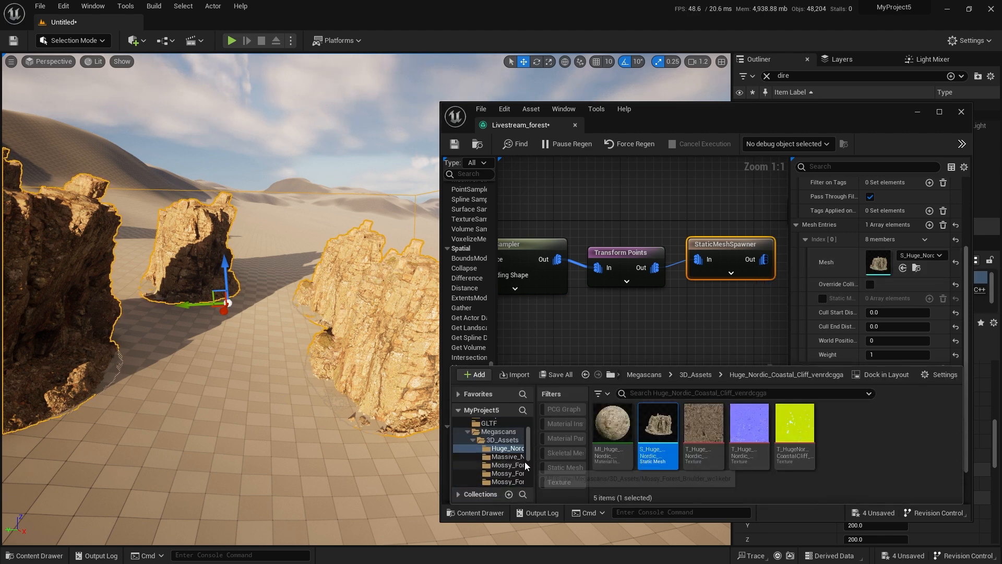
Filter the Megascans assets to static meshes, browse 3D_Assets and open the S_Massive_Nordic_Coastal_Cliff mesh for inspection.
left_click(509, 440)
left_click(499, 431)
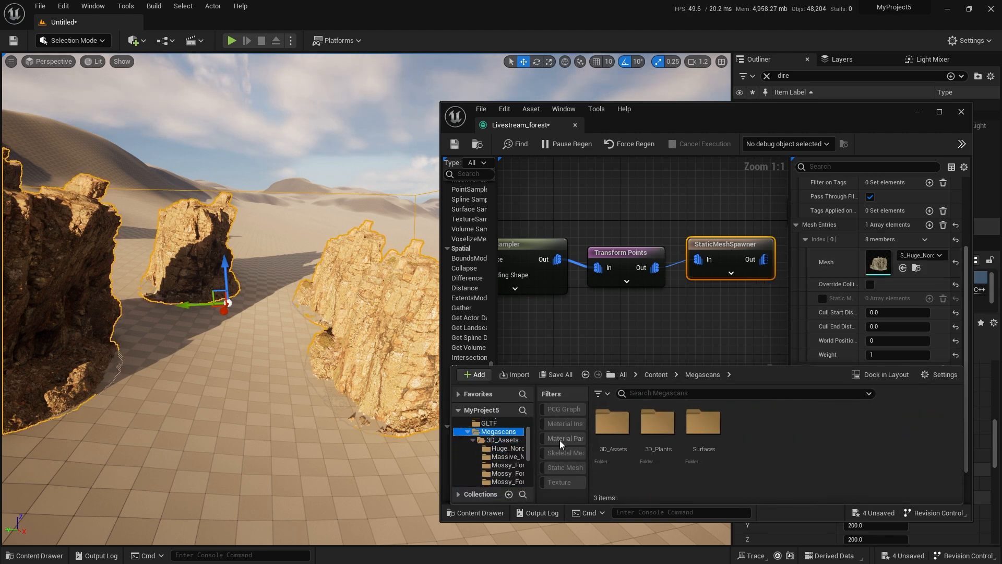
left_click(575, 467)
scroll(724, 458, "down", 1)
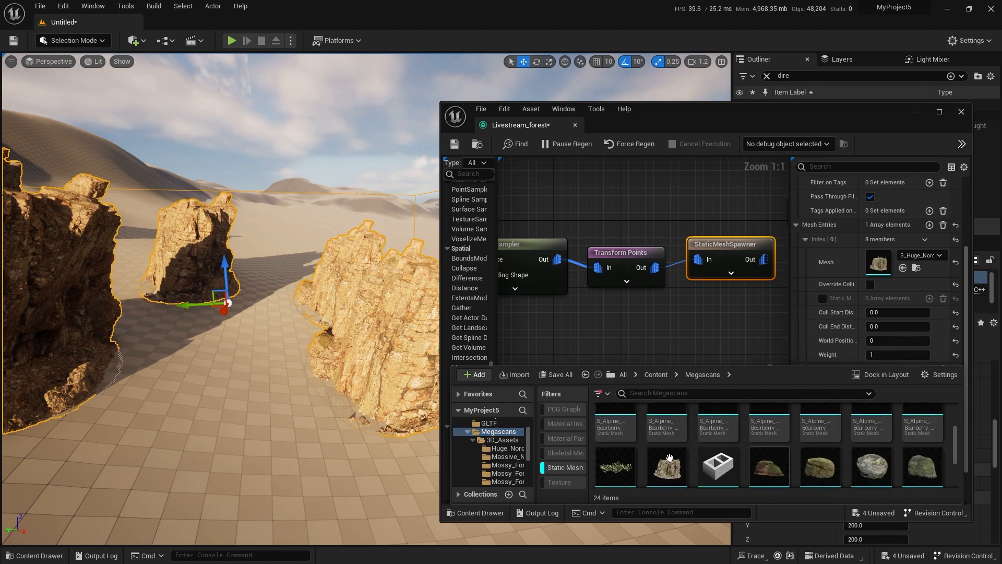
left_click(493, 439)
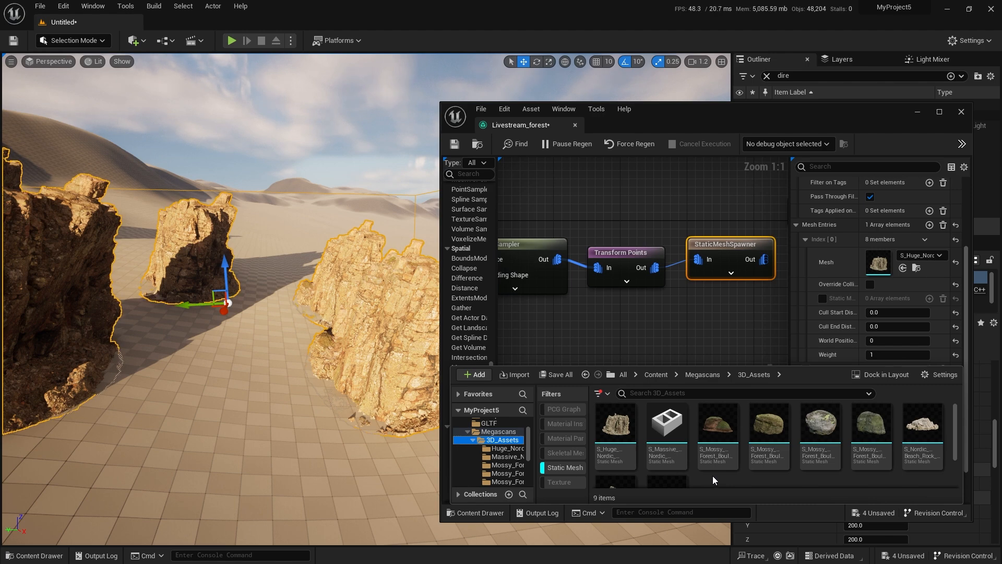
mouse_move(676, 444)
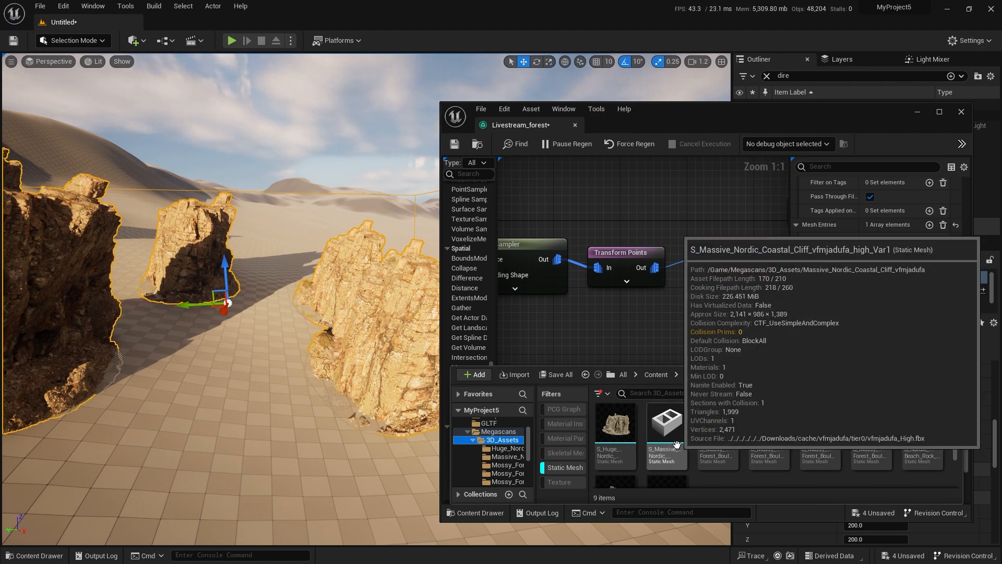
double_click(676, 444)
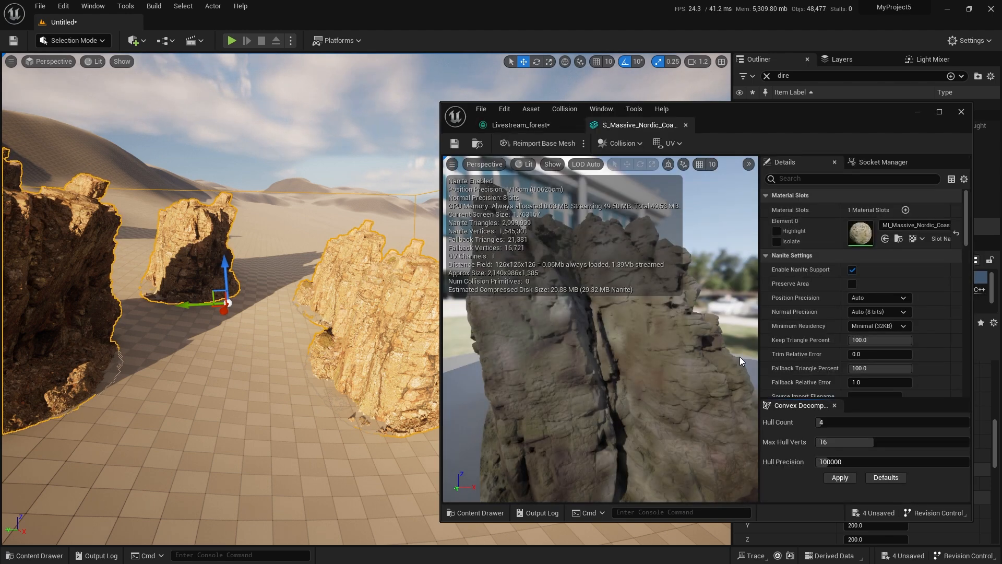
Inspect the coastal cliff mesh from another side, close its editor and return to the Livestream_forest graph to view the spawned cliffs.
left_click_drag(634, 370, 595, 421)
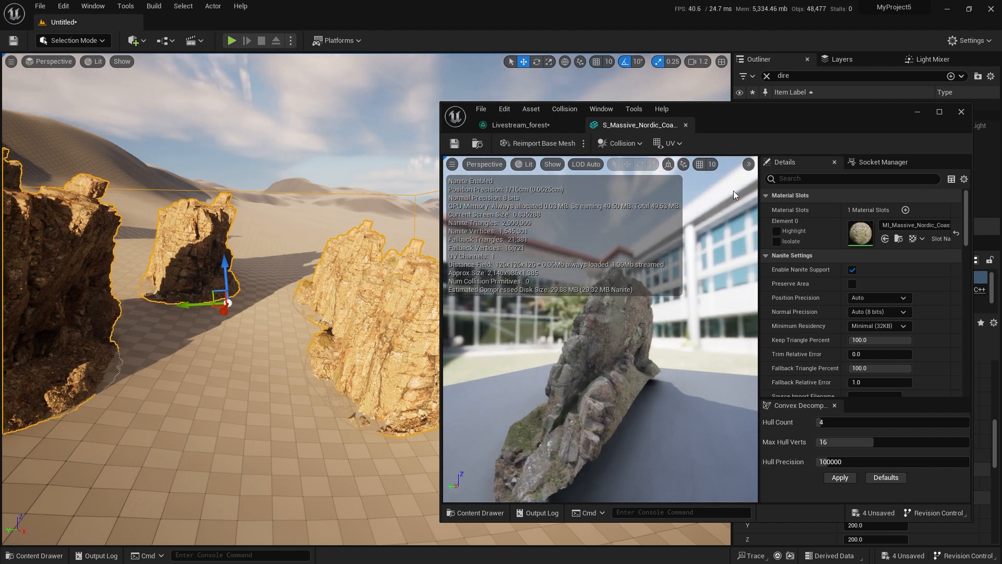
middle_click(643, 125)
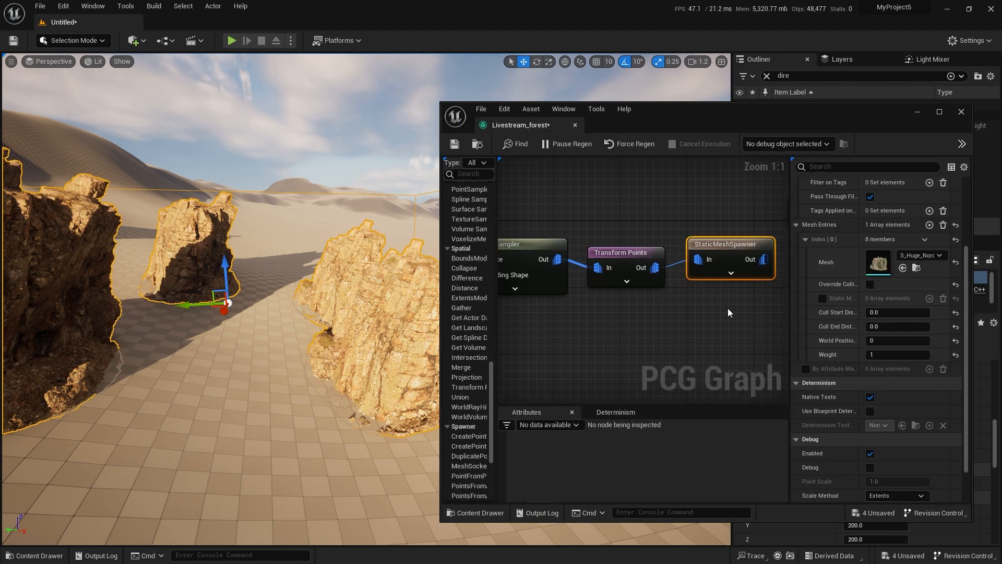
right_click_drag(298, 347, 329, 328)
scroll(896, 283, "up", 4)
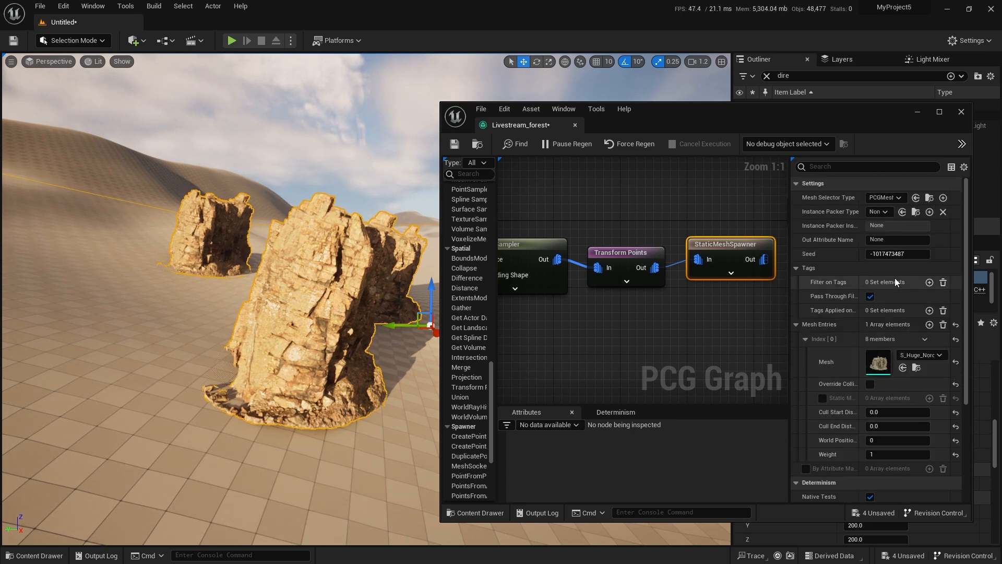
right_click_drag(661, 327, 626, 336)
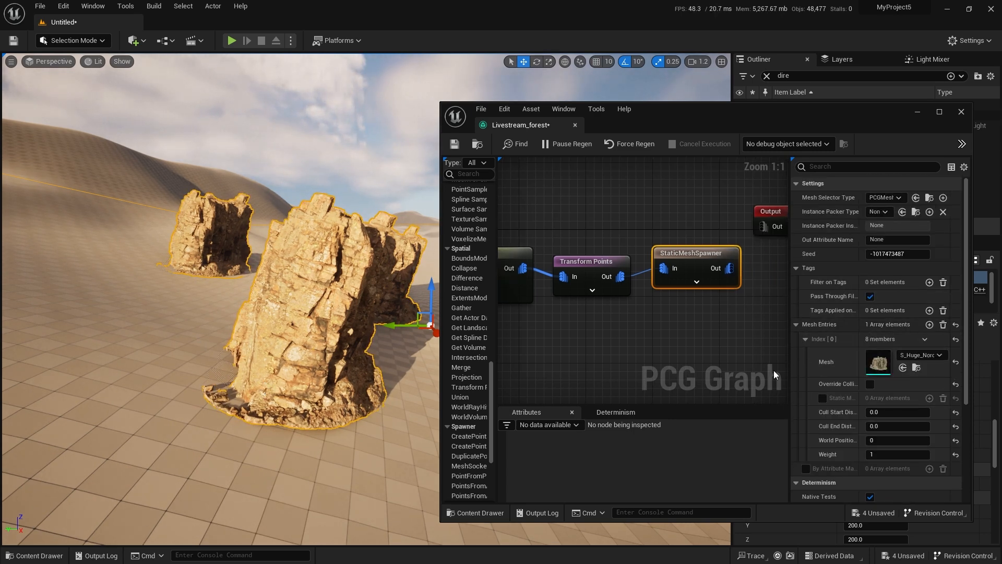
Set the Transform Points node's Rotation Min Z to -180 and Rotation Max Z to 180 to randomize the cliffs' heading.
left_click(606, 282)
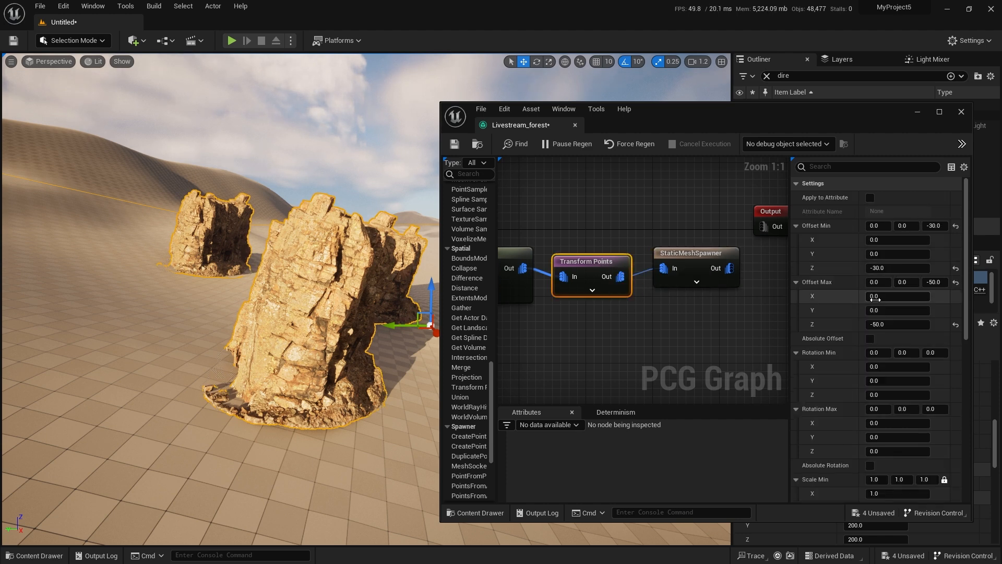
scroll(869, 309, "down", 2)
scroll(888, 308, "down", 1)
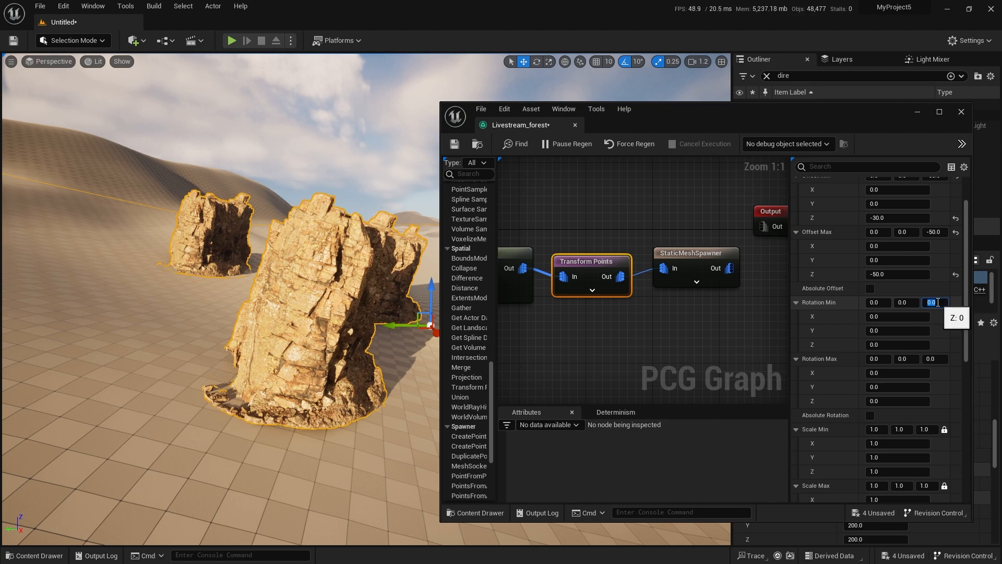
key("Tab")
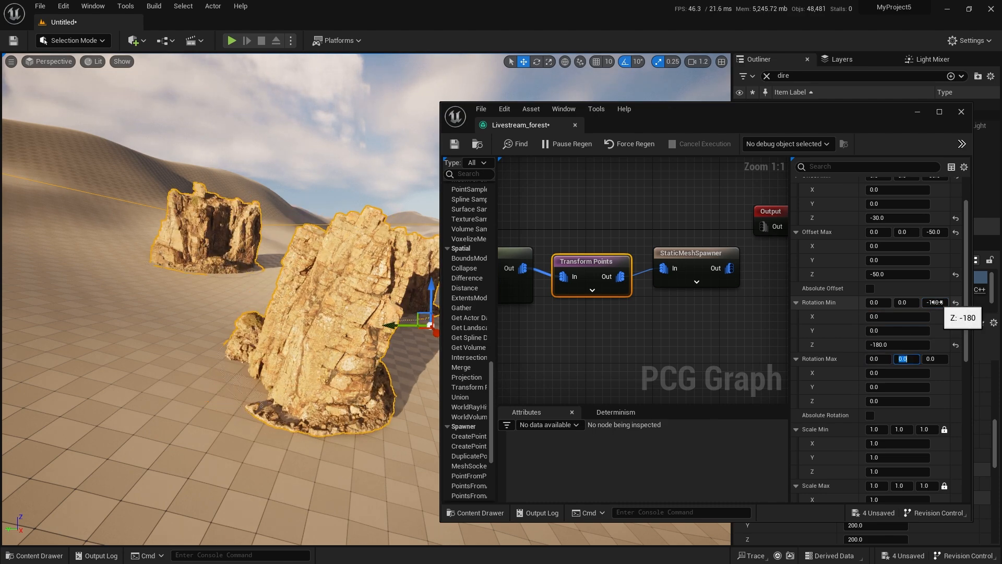
key("Return")
Fly close to the rotated cliffs in the level and examine how their bases meet the sand.
right_click_drag(228, 439, 447, 287)
key("d")
scroll(228, 438, "up", 2)
key("w")
key("a")
scroll(228, 439, "up", 1)
key("w")
scroll(835, 334, "up", 2)
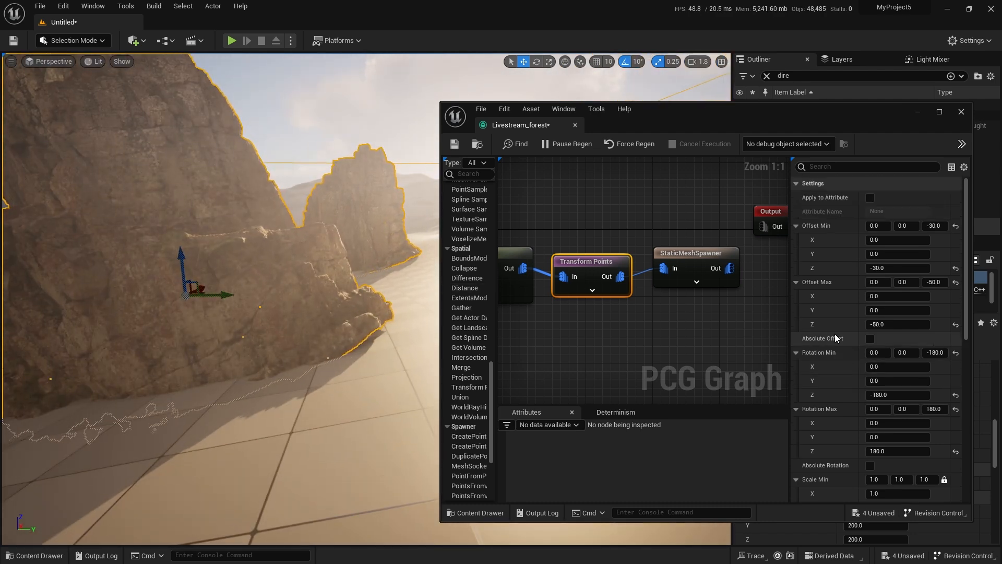
Enable Absolute Rotation on the Transform Points node and check the cliffs' orientation from several angles.
scroll(836, 325, "down", 2)
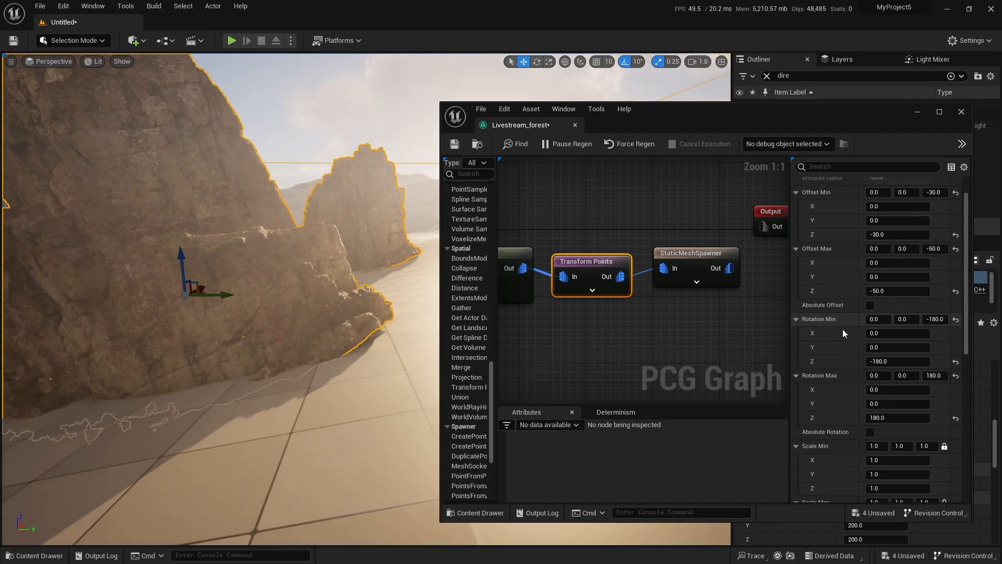
left_click(871, 433)
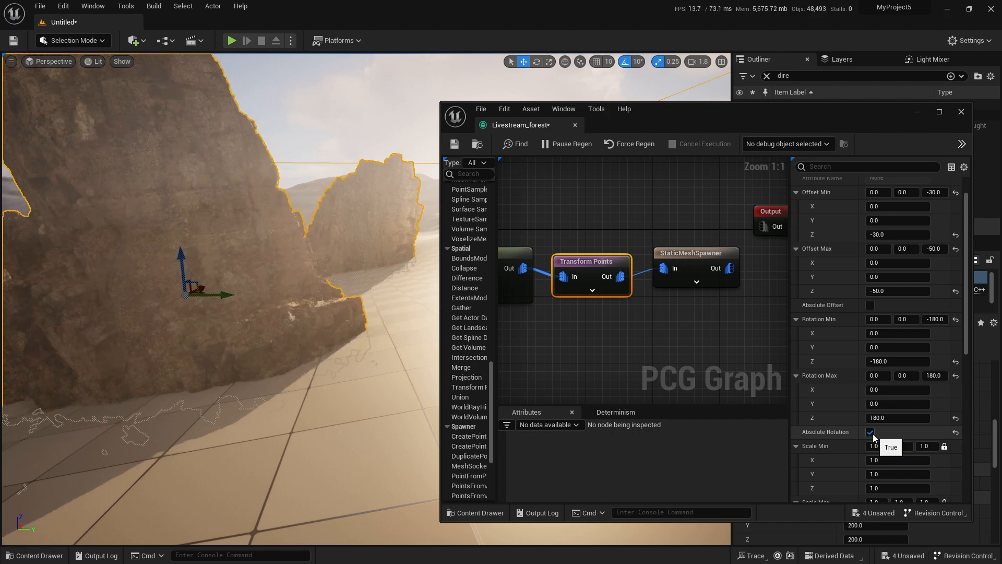
key("s")
right_click_drag(349, 339, 394, 341)
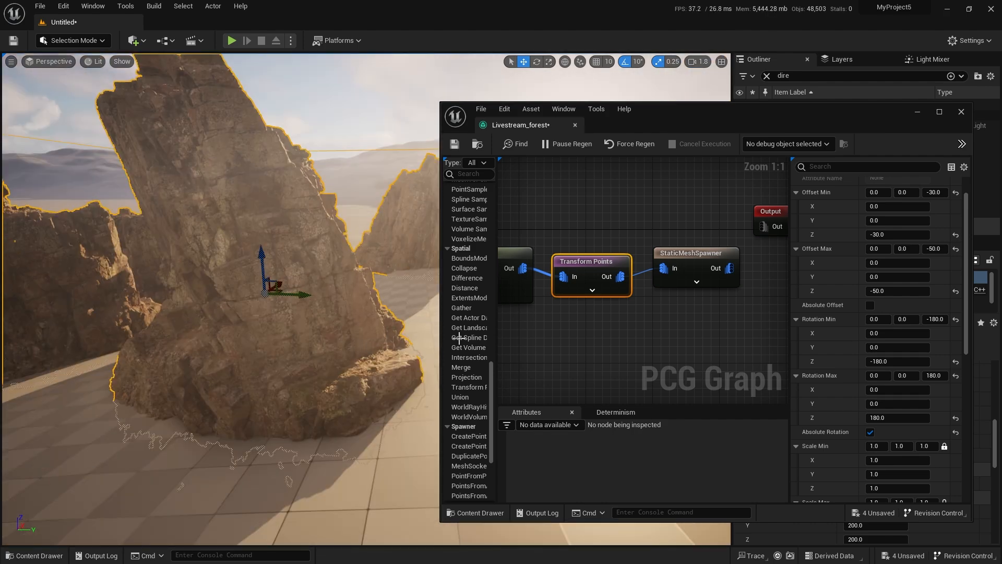
key("s")
right_click_drag(239, 300, 421, 334)
key("w")
key("w")
key("a")
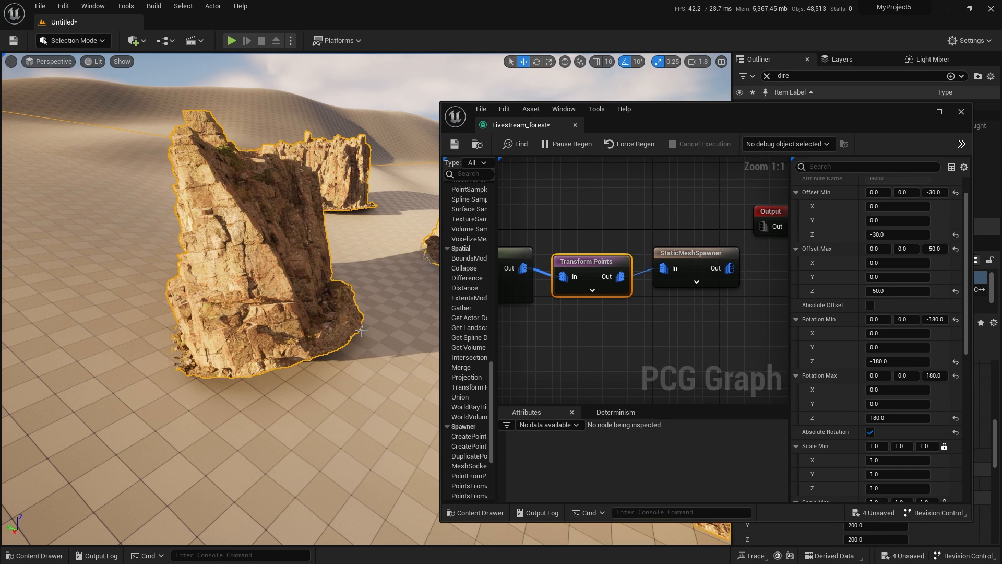
Set the Transform Points node's Offset Min Z to -50 and Offset Max Z to -80.
left_click(896, 238)
type("-50")
key("Tab")
key("Tab")
key("Tab")
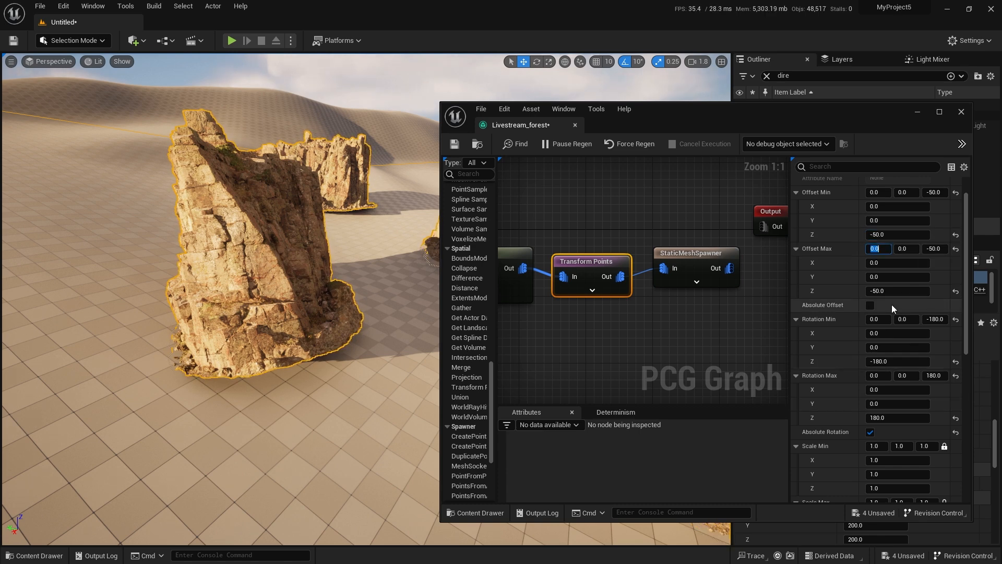
key("Tab")
key("Tab")
key("Tab")
type("-")
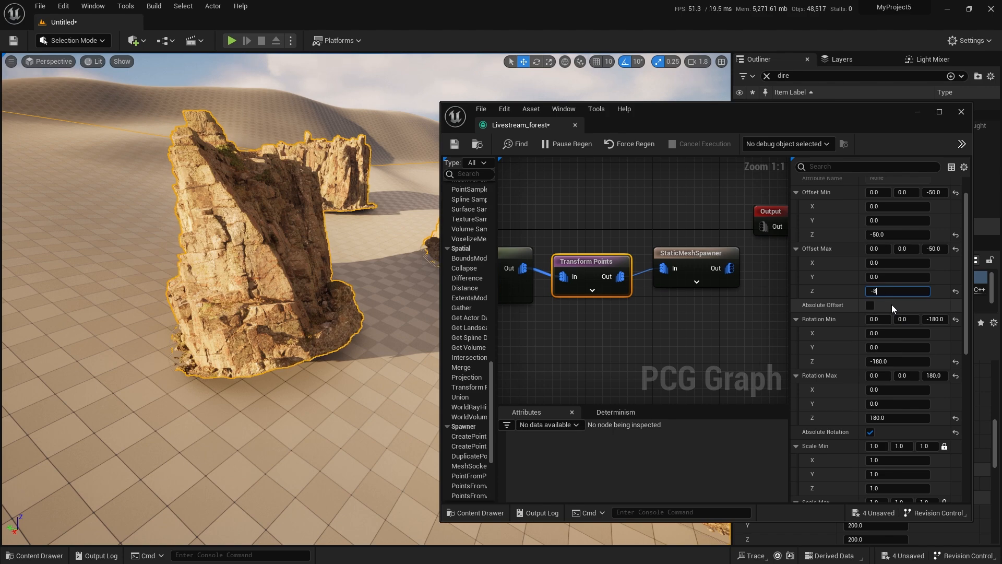
type("80")
key("Return")
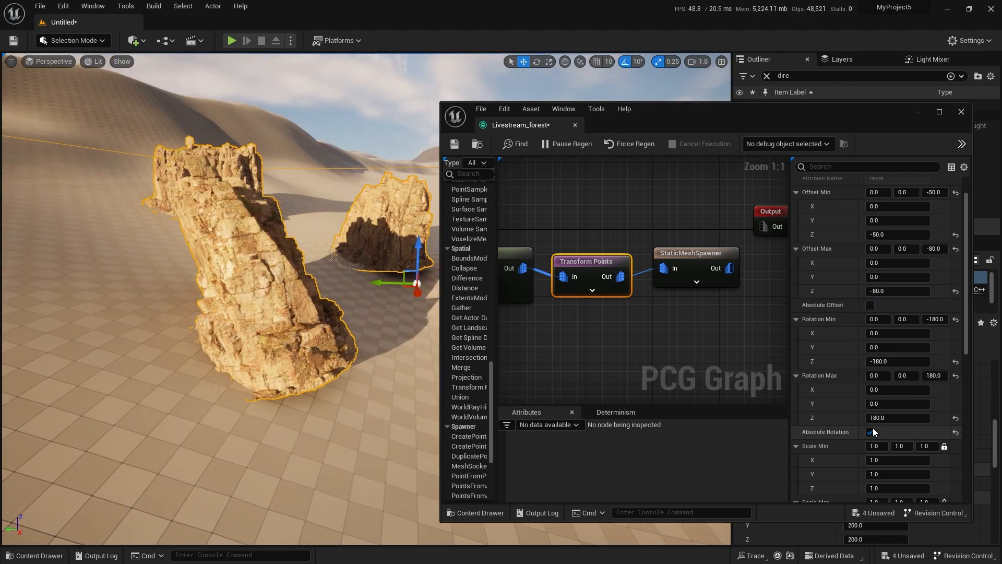
Disable Absolute Rotation on the Transform Points node and check the cliffs' bases.
left_click(870, 432)
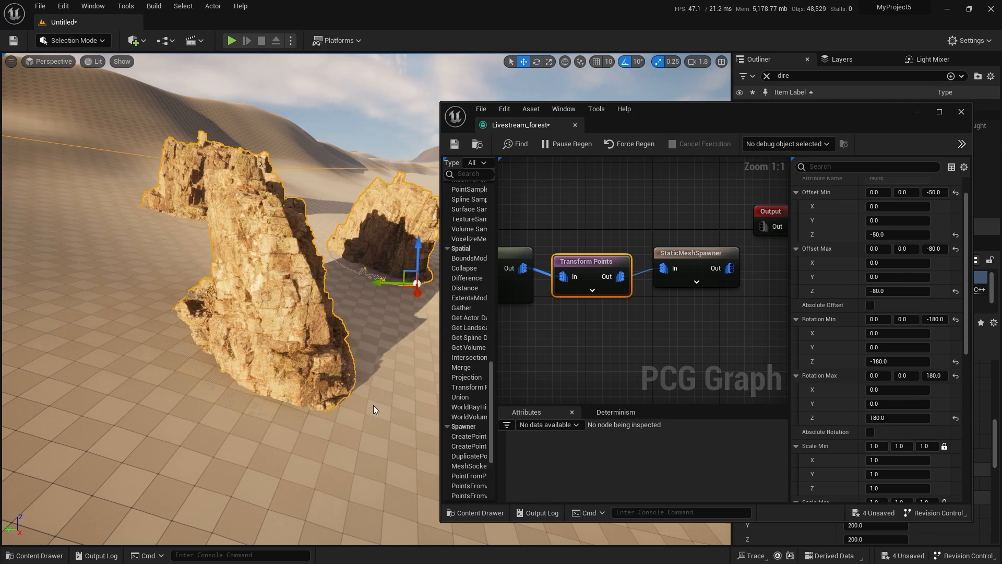
key("s")
right_click_drag(261, 292, 285, 341)
key("w")
Set Offset Min Z to -100 and Offset Max Z to -130 on Transform Points to sink the cliffs deeper, and check them.
left_click(888, 235)
key("Return")
left_click(893, 291)
type("-130")
key("Return")
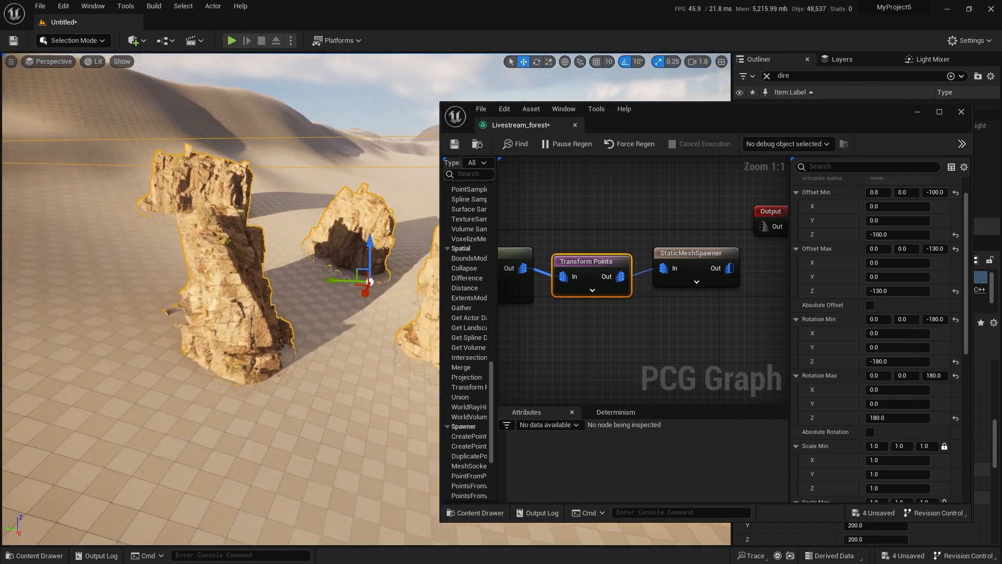
right_click_drag(369, 319, 313, 261)
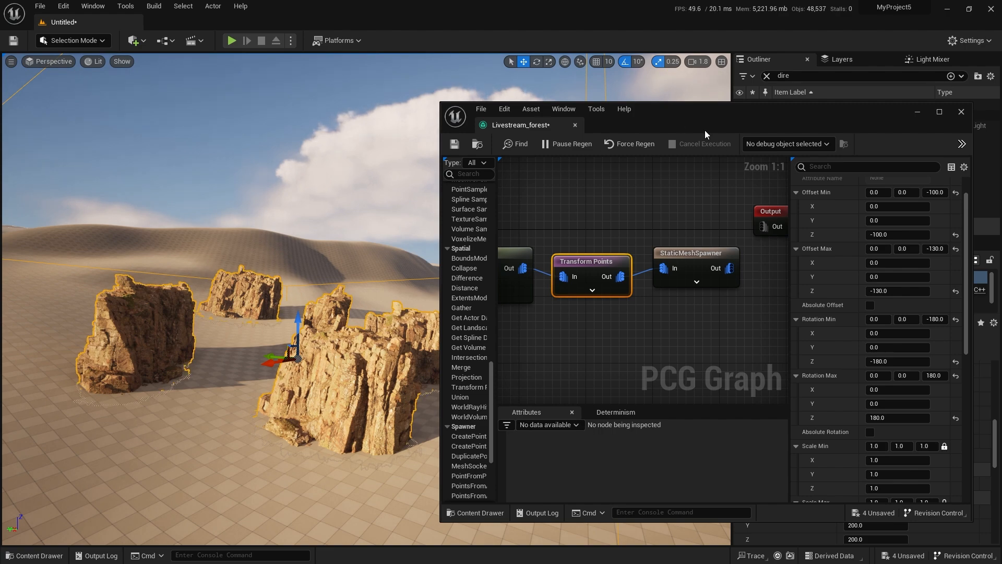
right_click_drag(340, 416, 334, 405)
Select the Transform Points and StaticMeshSpawner nodes together and move them slightly farther from the Surface Sampler.
scroll(642, 330, "down", 1)
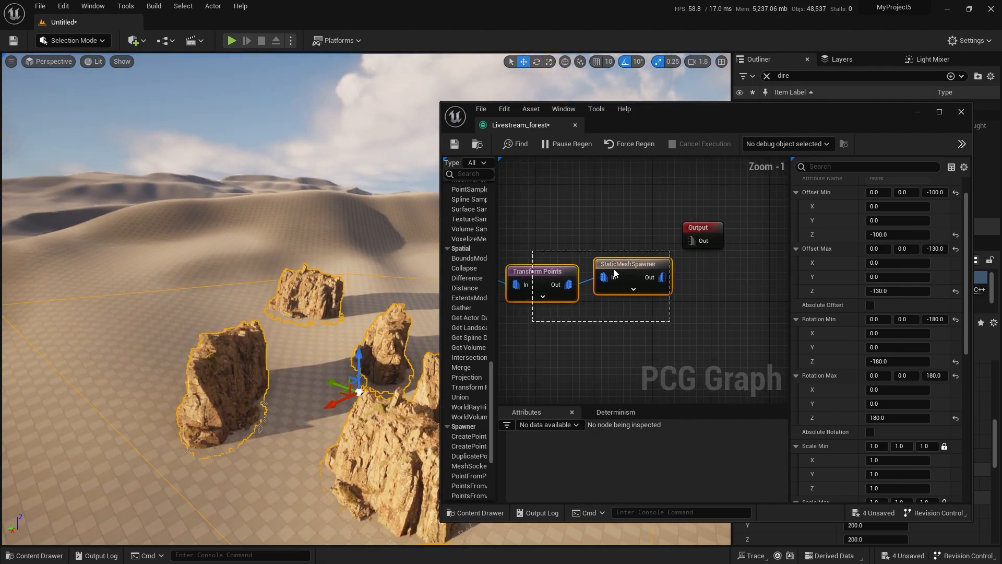
left_click_drag(670, 321, 532, 250)
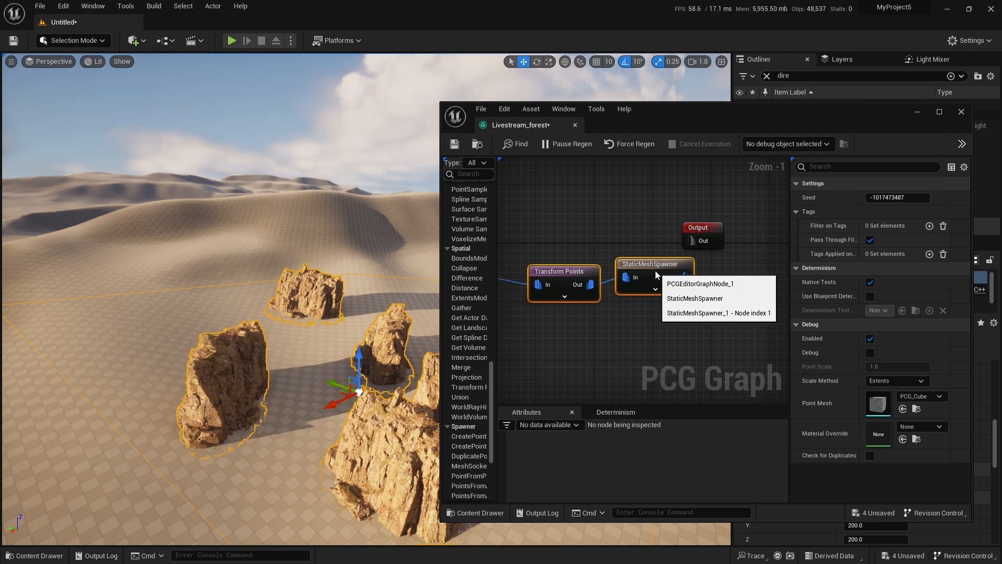
right_click_drag(577, 229, 618, 293)
scroll(618, 293, "down", 2)
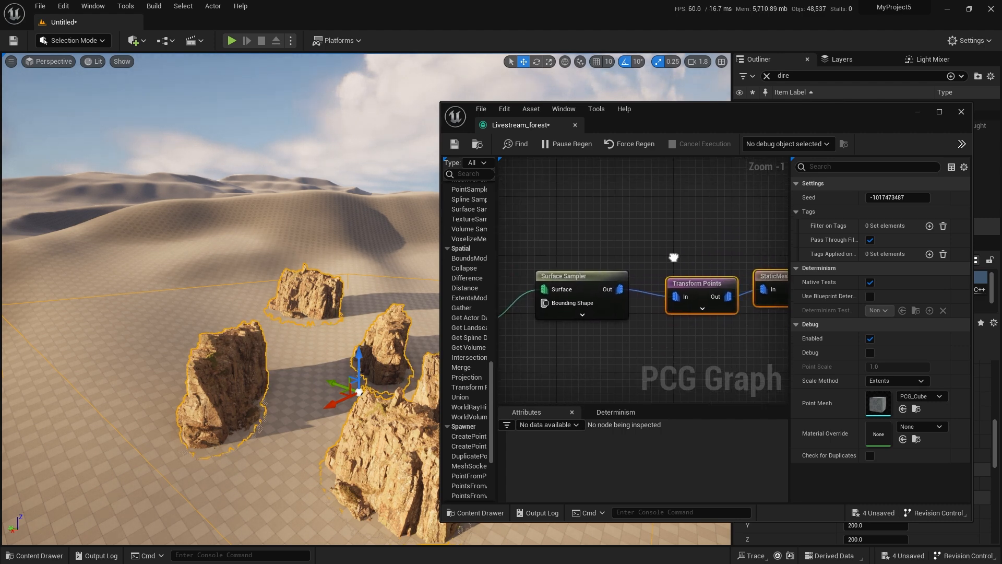
right_click_drag(224, 292, 227, 334)
key("w")
key("s")
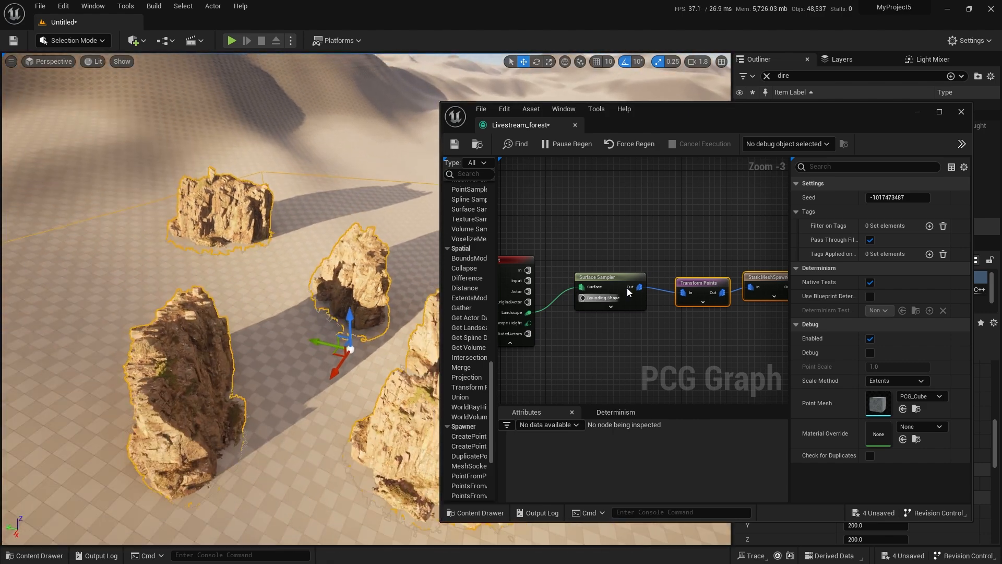
Add a second Surface Sampler node in the empty graph area above the existing sampler.
left_click(633, 211)
right_click_drag(601, 196, 526, 235)
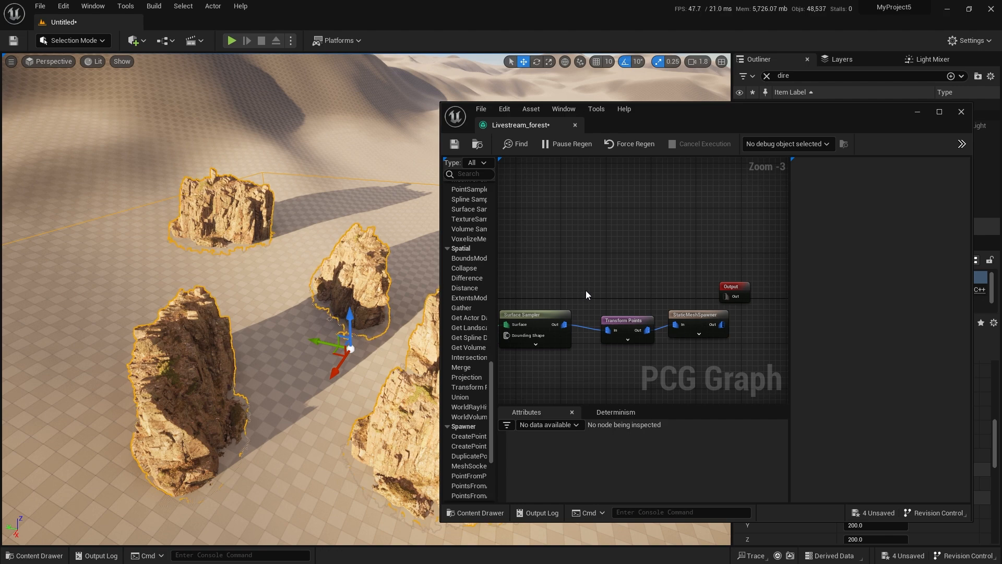
right_click_drag(585, 290, 673, 320)
right_click(600, 268)
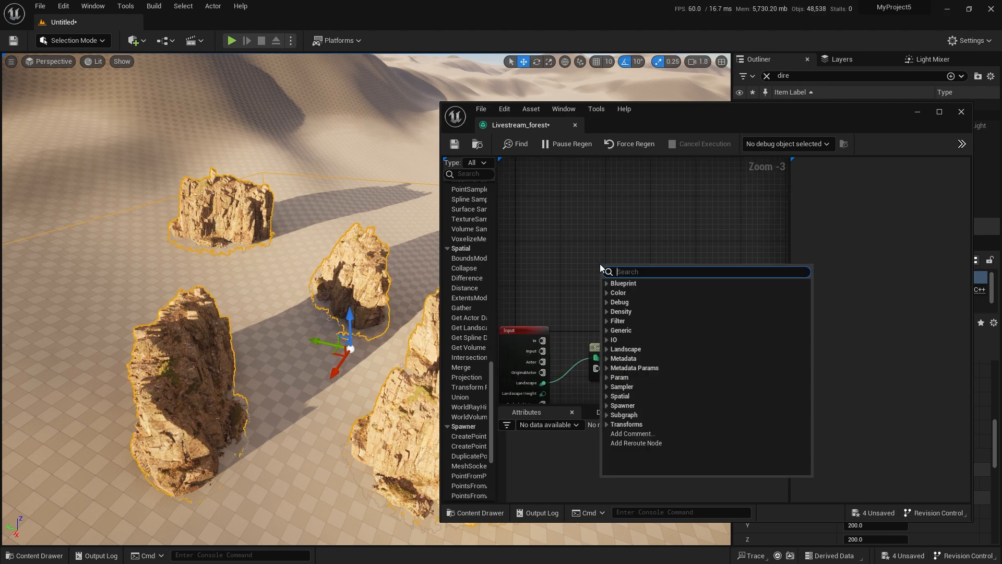
type("surfa")
key("Return")
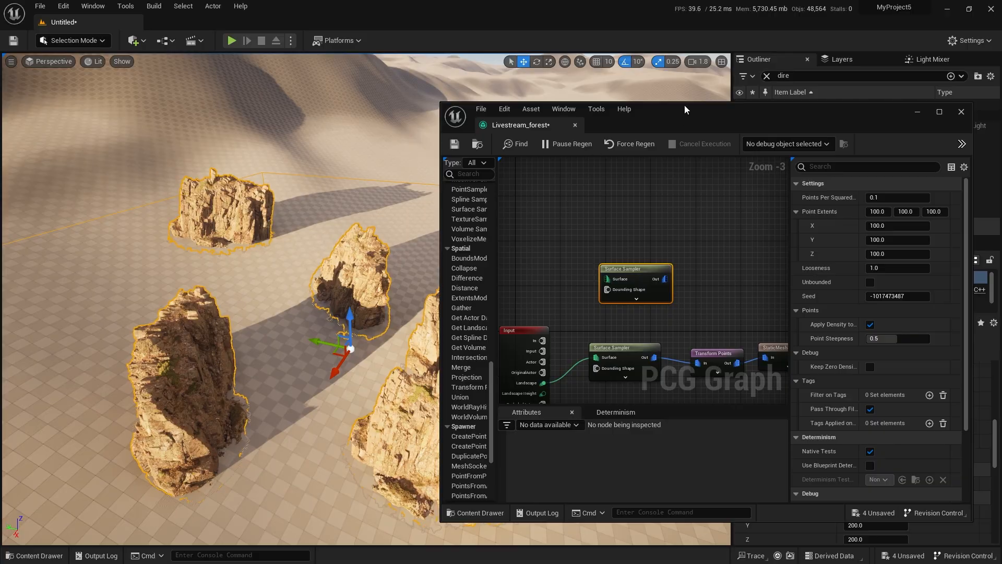
Connect the Input node's Landscape pin to the new Surface Sampler's Surface pin, align the node above the first sampler and enable its Debug display.
double_click(685, 105)
scroll(443, 230, "up", 3)
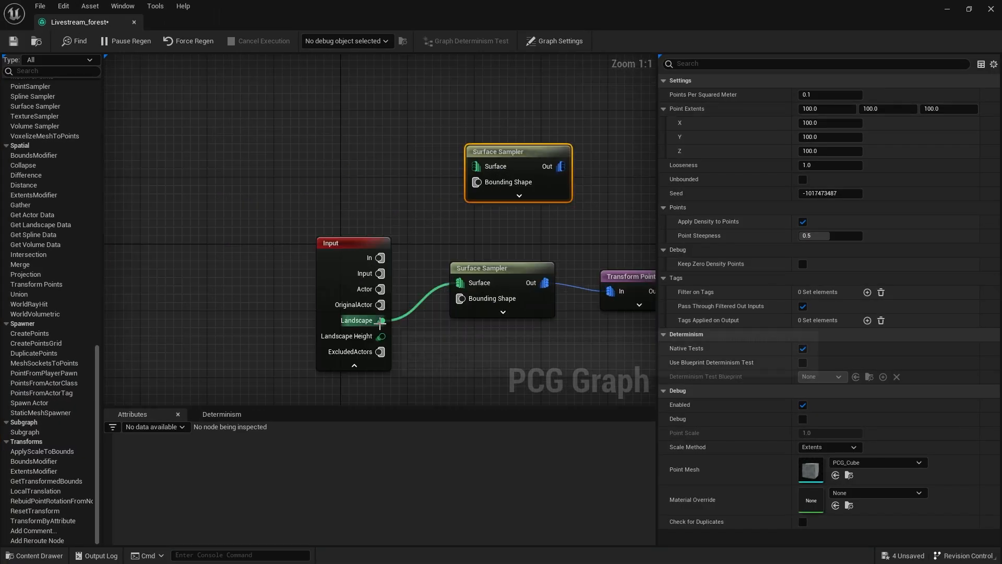
left_click_drag(438, 210, 507, 159)
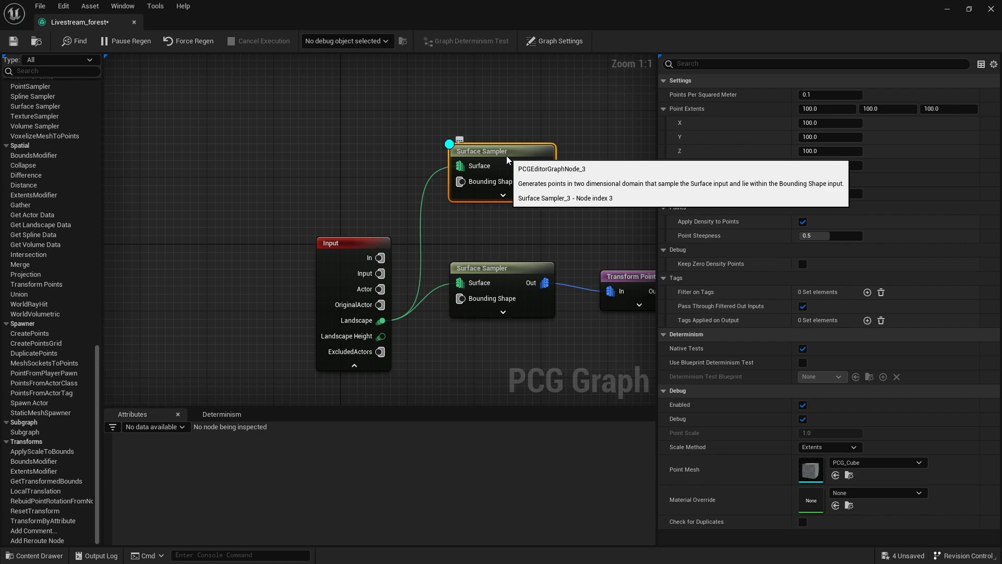
Return to the level beside the graph and examine where the new sampler's debug points fall around and inside the cliffs.
double_click(296, 17)
right_click_drag(333, 297, 239, 295)
key("w")
scroll(261, 309, "down", 3)
key("w")
key("s")
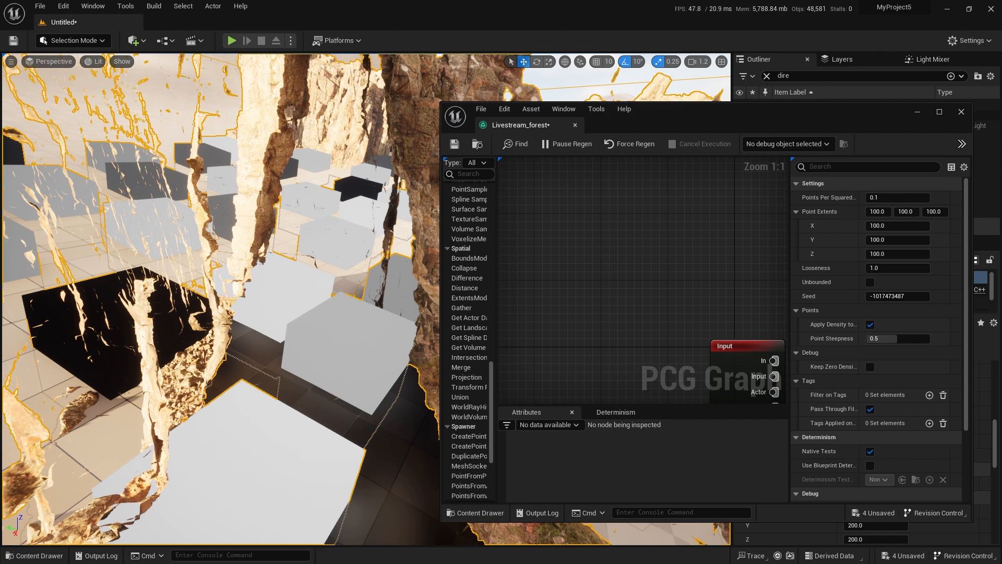
key("s")
right_click_drag(239, 295, 210, 295)
key("d")
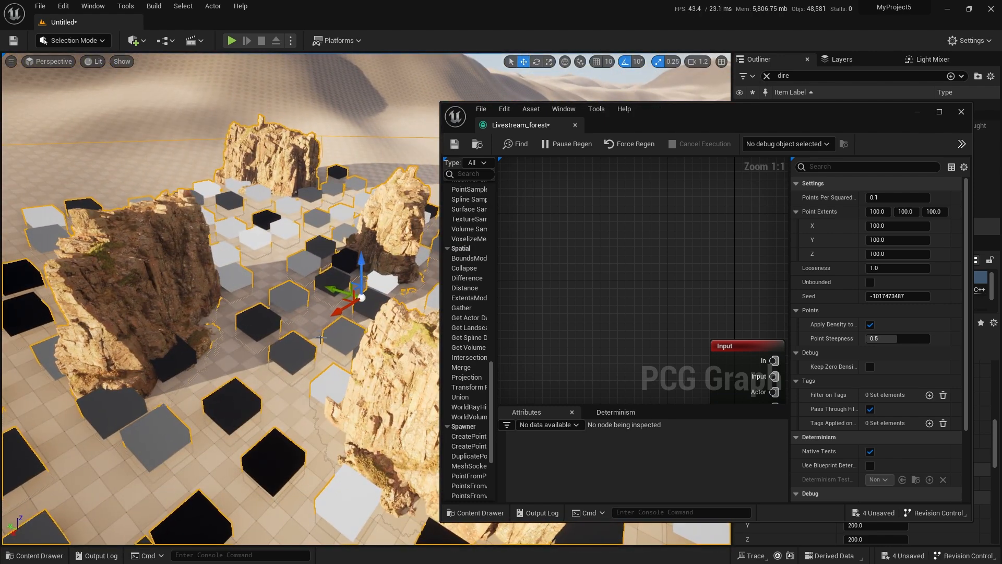
key("w")
right_click_drag(321, 338, 316, 357)
key("s")
key("s")
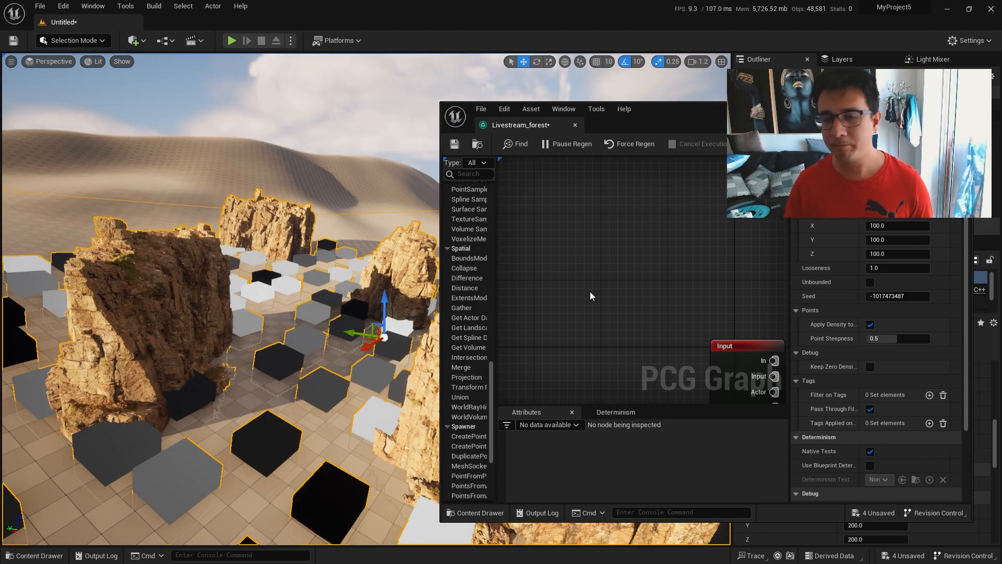
mouse_move(365, 369)
right_mouse_down()
mouse_move(334, 370)
mouse_move(367, 370)
right_mouse_up()
key("s")
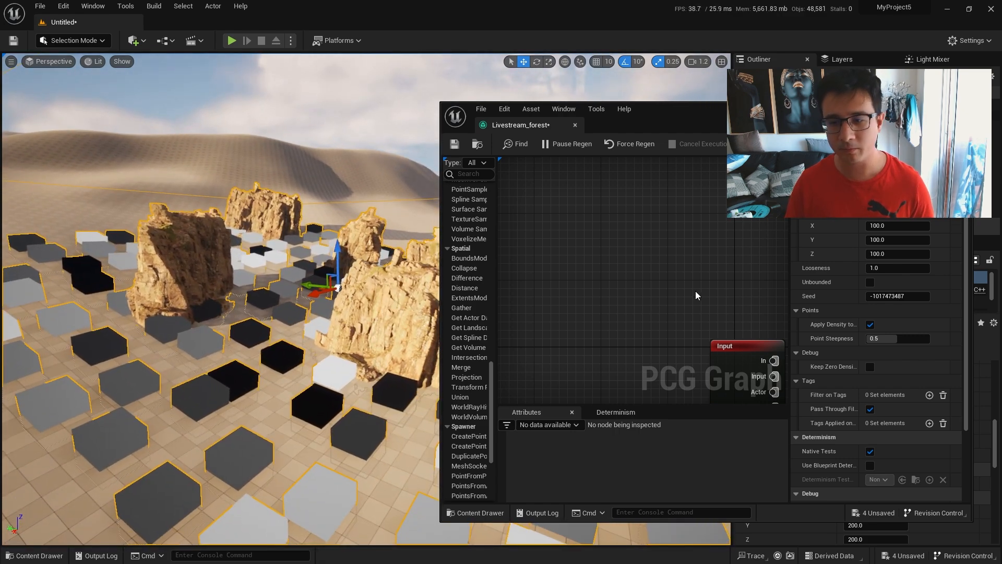
Add a Difference node beside the new Surface Sampler and position it above the cliff spawning nodes.
right_click_drag(734, 270, 555, 226)
scroll(585, 249, "down", 4)
right_click_drag(723, 233, 680, 243)
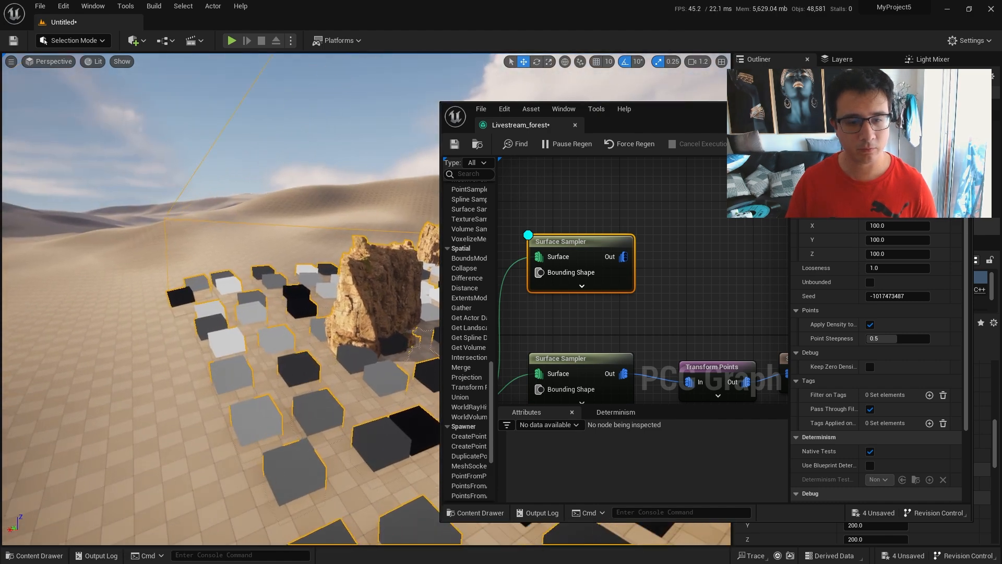
key("w")
right_click_drag(695, 233, 617, 234)
left_click(656, 236)
right_click(656, 235)
type("diffe")
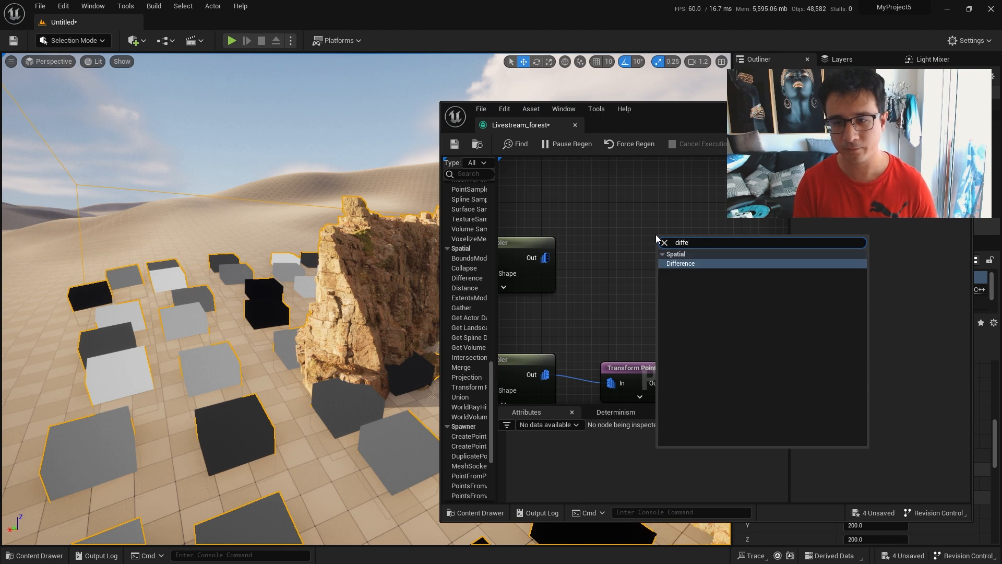
key("Return")
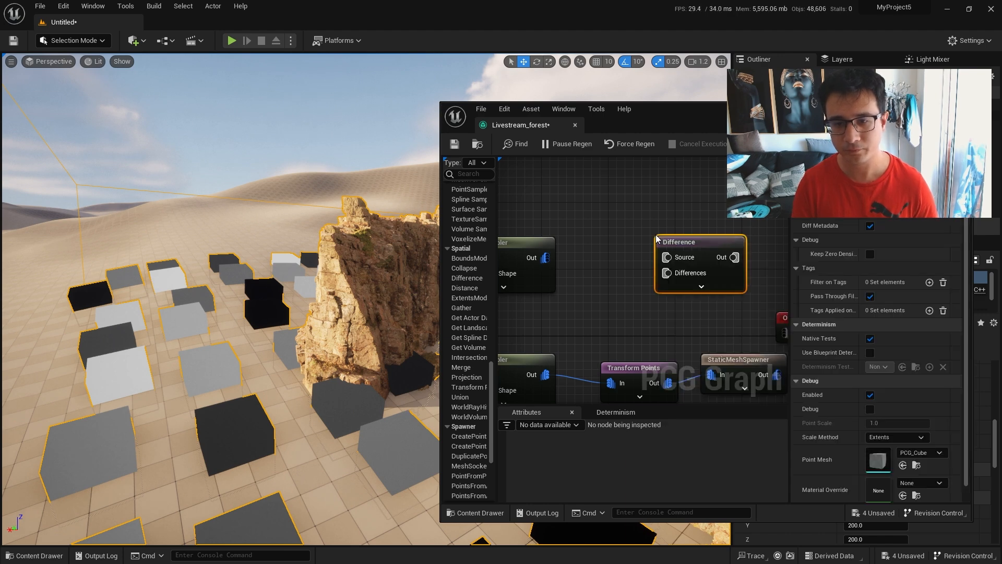
scroll(627, 276, "down", 3)
left_click_drag(647, 261, 655, 255)
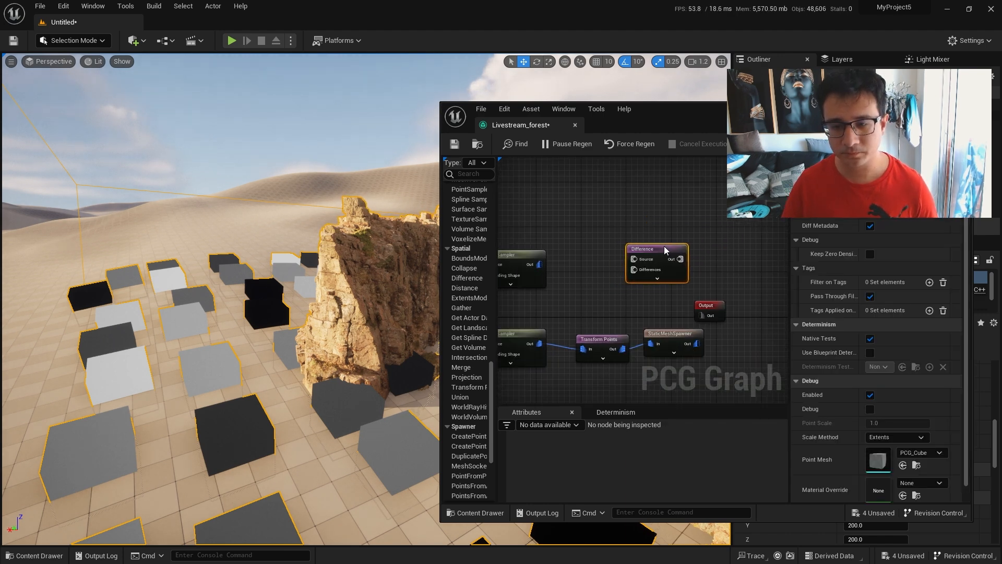
Connect the upper Surface Sampler's output to the Difference node's Source input and move the Output node further along the graph.
scroll(593, 262, "up", 2)
left_click_drag(573, 244, 702, 239)
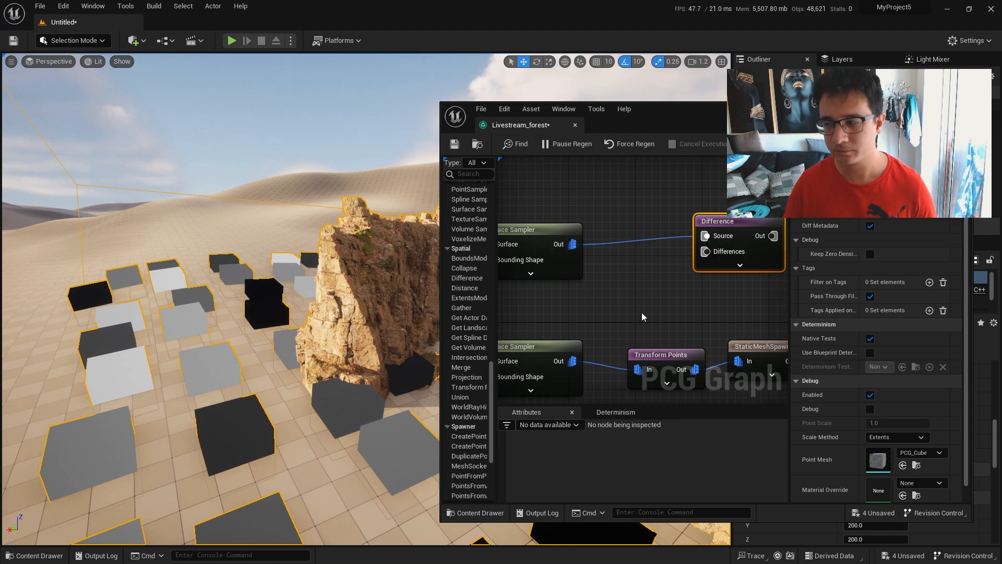
scroll(646, 309, "down", 4)
left_click_drag(693, 312, 528, 281)
scroll(673, 221, "up", 3)
left_click_drag(706, 255, 741, 257)
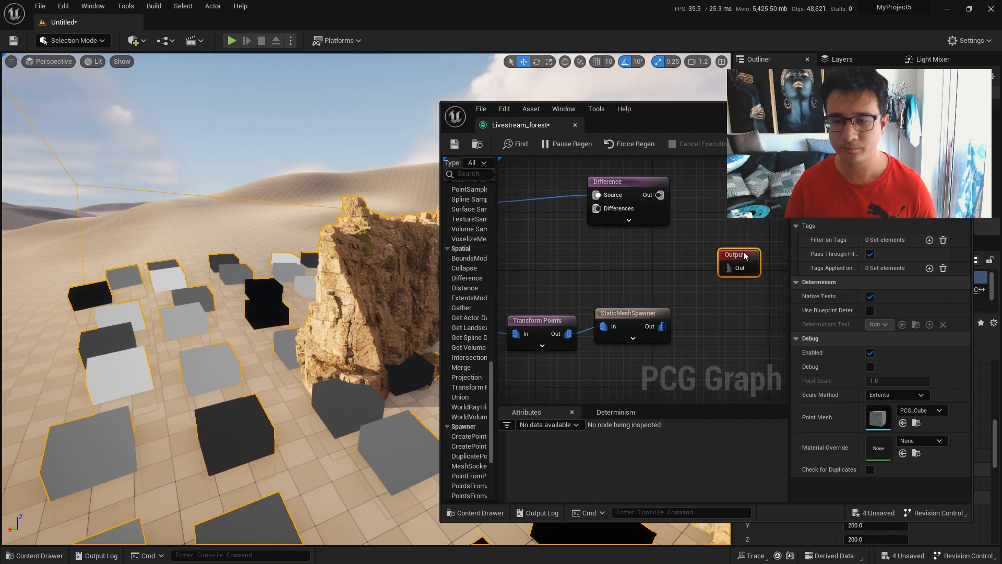
Connect the Transform Points output to the Difference node's Differences input and break its link to the StaticMeshSpawner.
right_click_drag(641, 275, 755, 287)
left_click(657, 328)
left_click_drag(656, 326, 643, 319)
right_click_drag(729, 287, 668, 300)
left_click_drag(611, 351, 660, 235)
left_click(696, 210)
right_click_drag(608, 276, 606, 226)
left_click(637, 302, "alt")
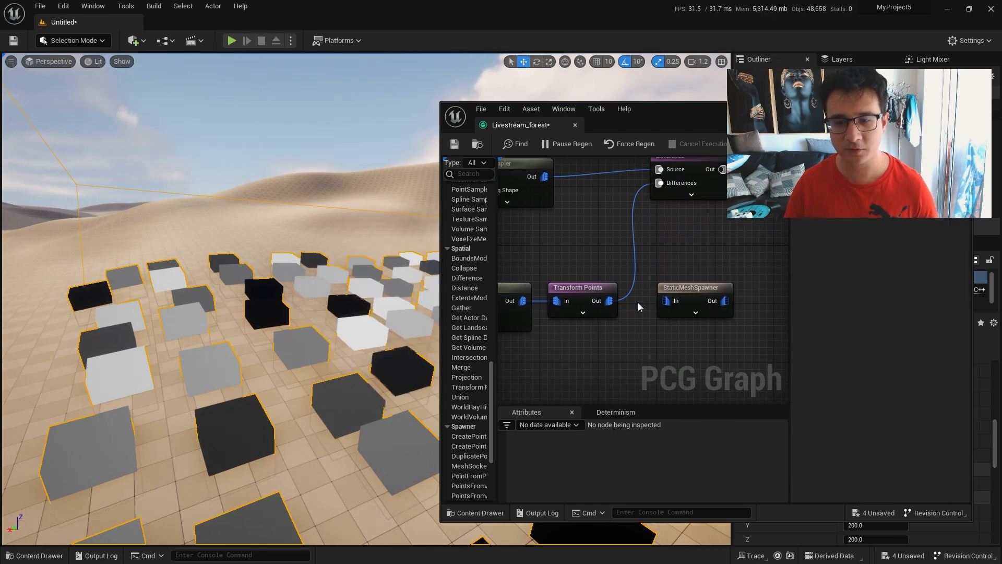
Examine the sampler's debug points in the level and the Difference node's two incoming connections in the enlarged graph.
right_click_drag(333, 380, 368, 410)
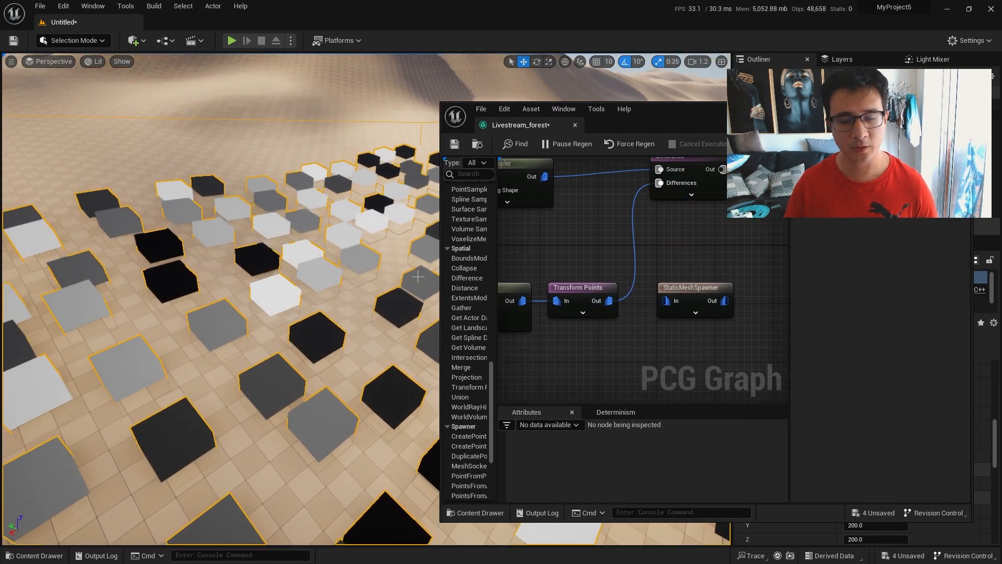
right_click_drag(628, 221, 674, 256)
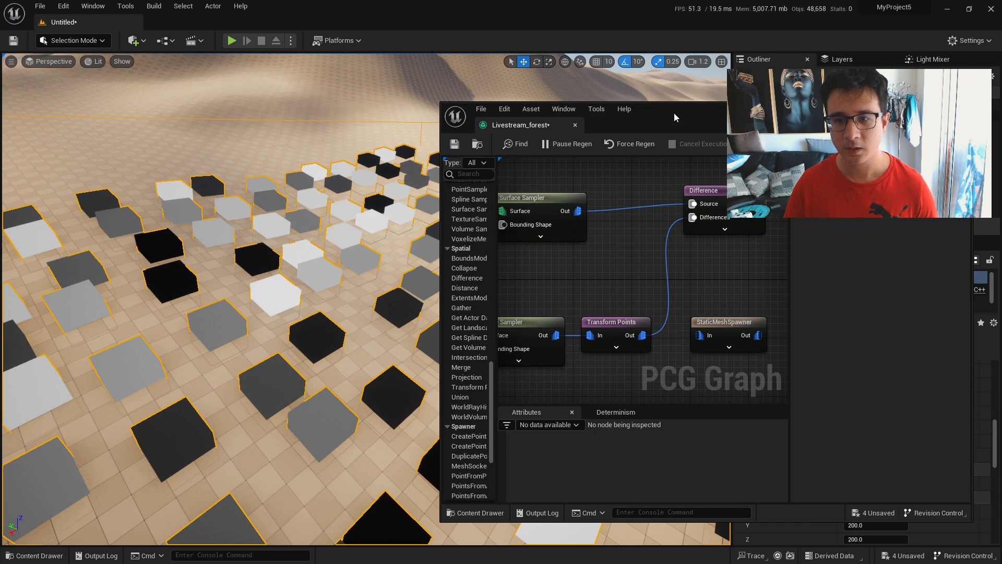
double_click(674, 113)
right_click_drag(415, 229, 589, 328)
left_click(509, 185)
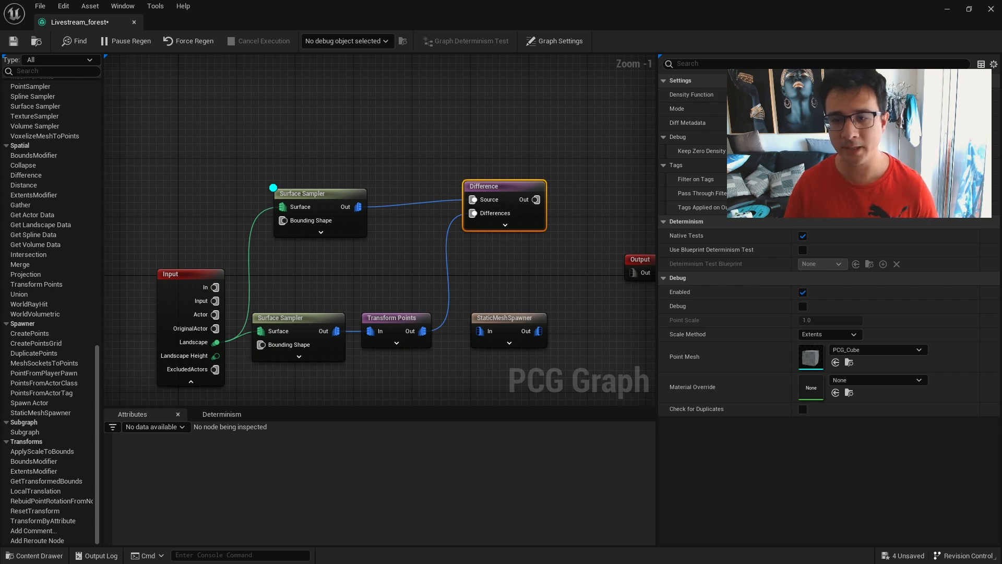
double_click(647, 17)
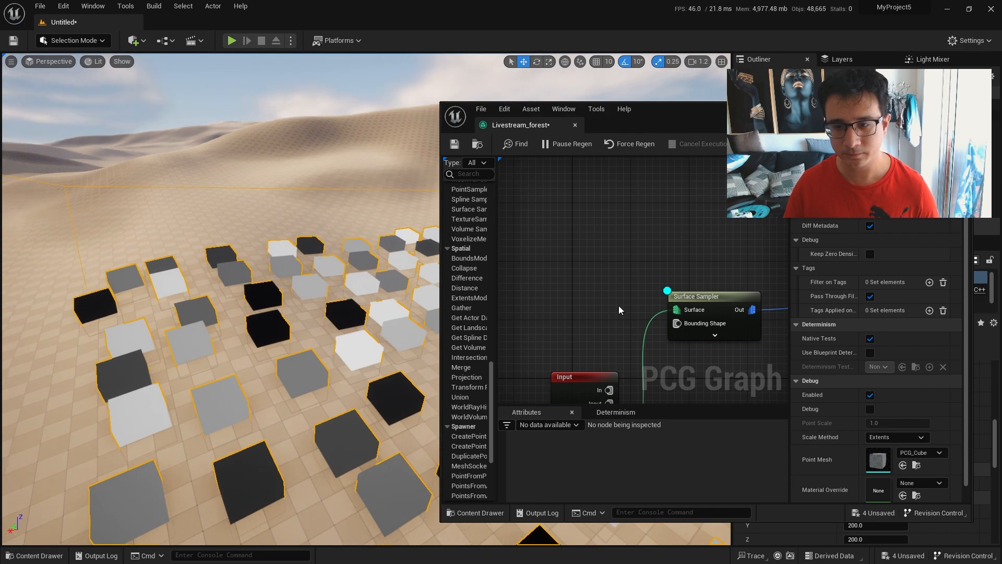
Turn off the upper Surface Sampler's debug display and enable it on the Difference node instead.
left_click(696, 299)
right_click_drag(668, 240, 491, 221)
key("d")
left_click(716, 269)
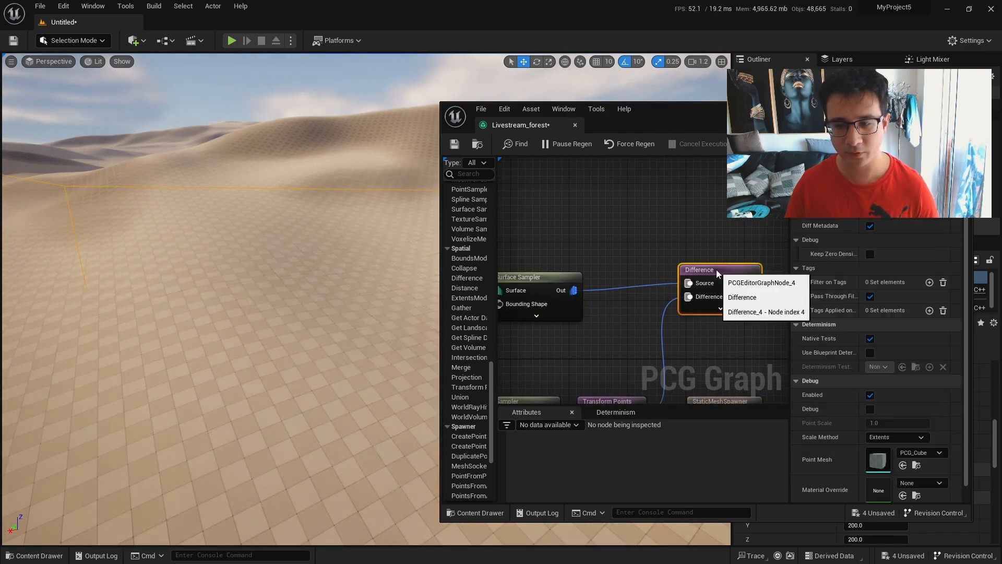
key("d")
scroll(340, 392, "up", 3)
key("s")
right_click_drag(340, 392, 282, 392)
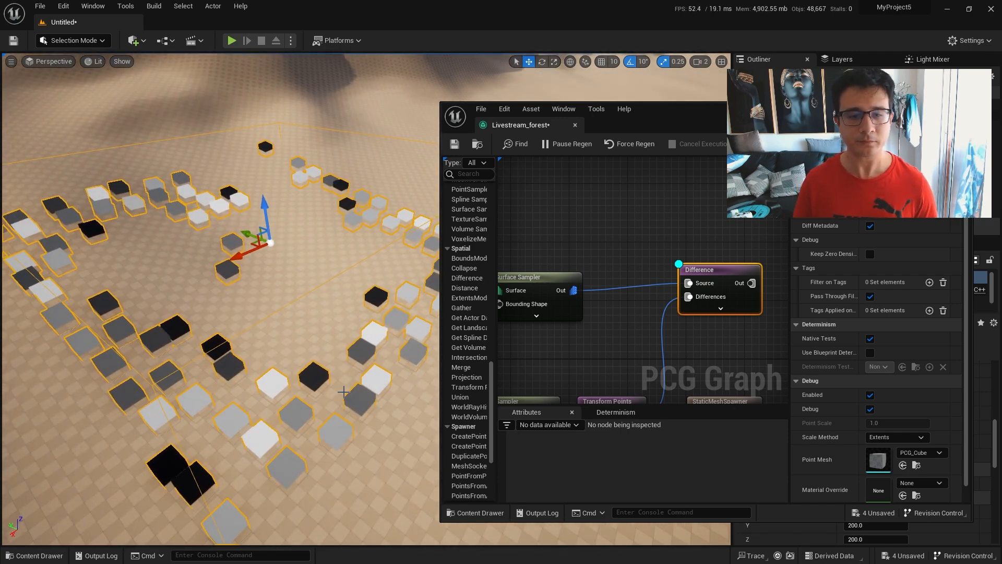
Show the lower Surface Sampler's debug boxes and examine from several angles how the Difference points fall around them.
right_click_drag(601, 370, 661, 274)
left_click(584, 306)
key("d")
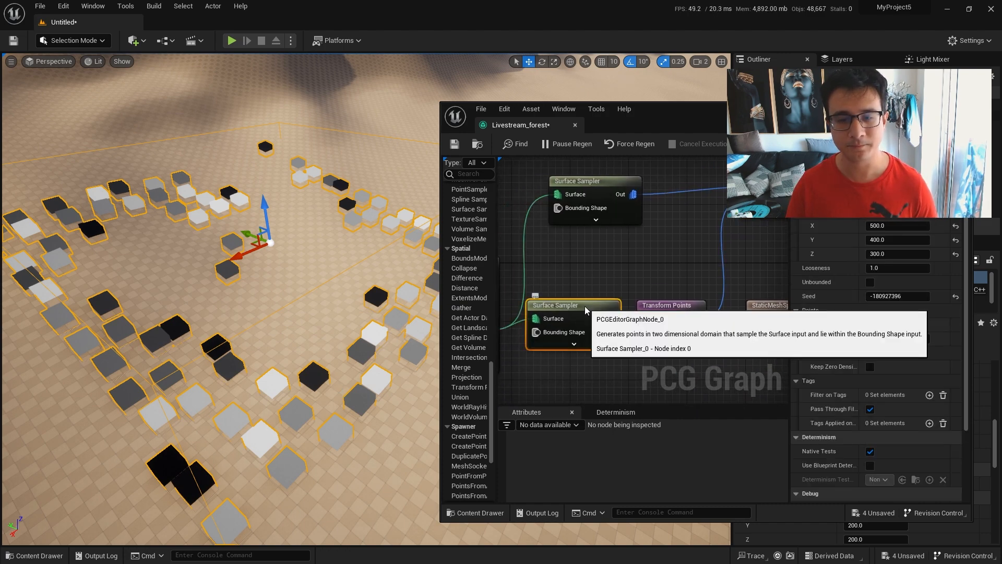
key("s")
right_click_drag(274, 260, 331, 240)
key("d")
key("w")
key("a")
key("w")
key("s")
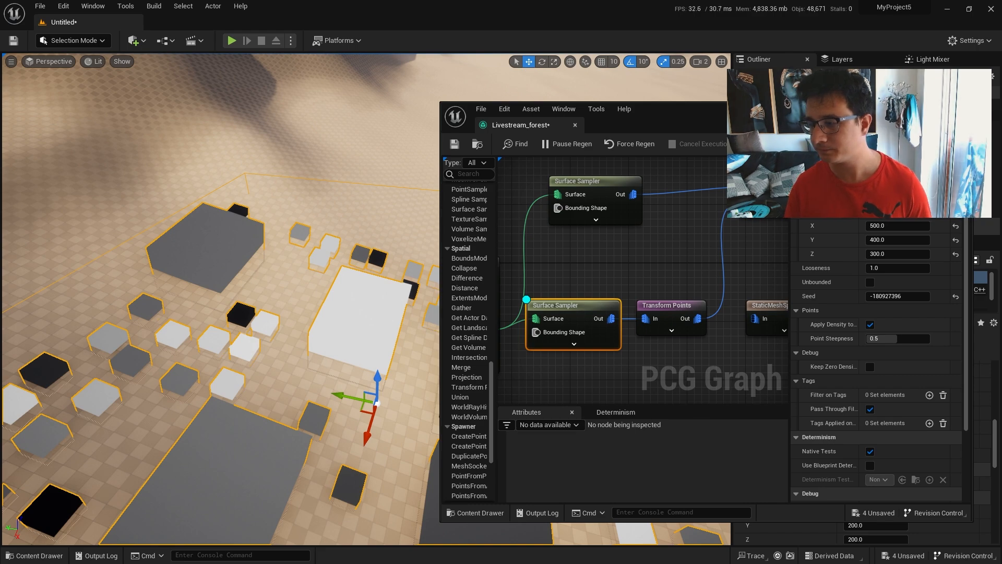
key("d")
right_click_drag(288, 416, 178, 389)
key("s")
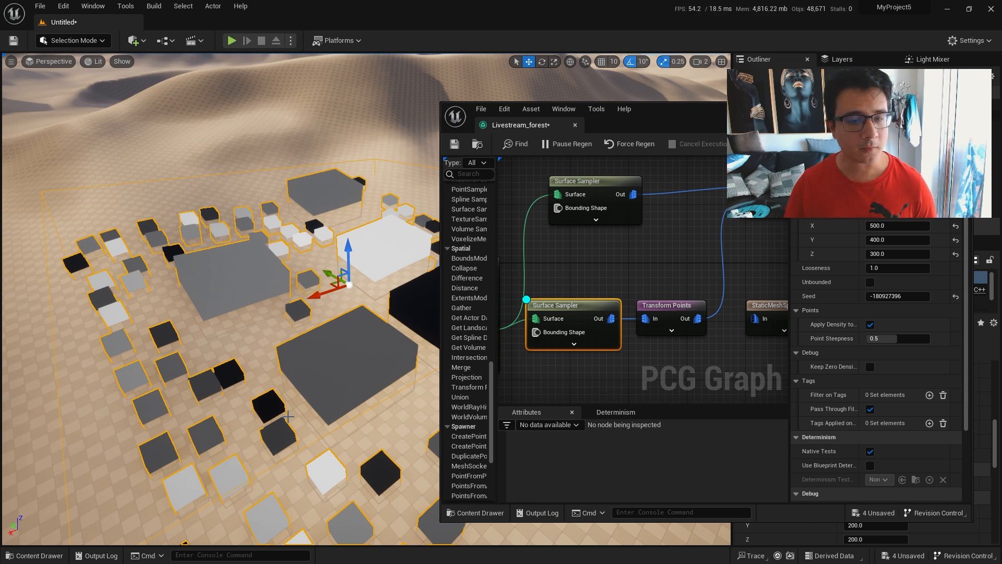
Align the upper Surface Sampler with the Difference node and turn off debug display on the Difference and lower Surface Sampler nodes.
right_click_drag(645, 263, 648, 304)
left_click_drag(597, 228, 576, 221)
right_click_drag(723, 239, 589, 232)
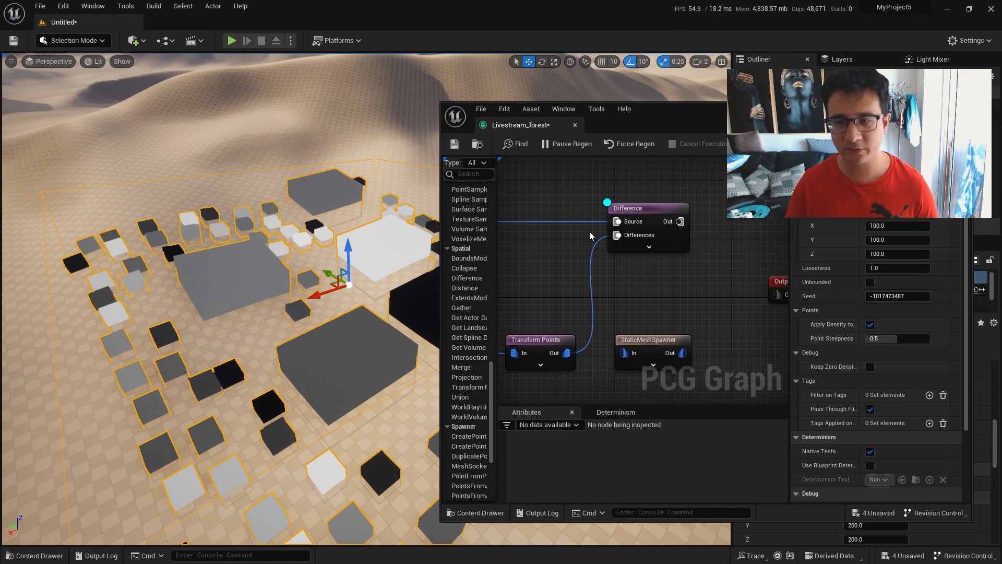
left_click(668, 210)
mouse_move(732, 227)
right_mouse_down()
mouse_move(644, 233)
mouse_move(725, 224)
right_mouse_up()
right_click_drag(546, 298, 444, 286)
left_click(605, 312)
key("d")
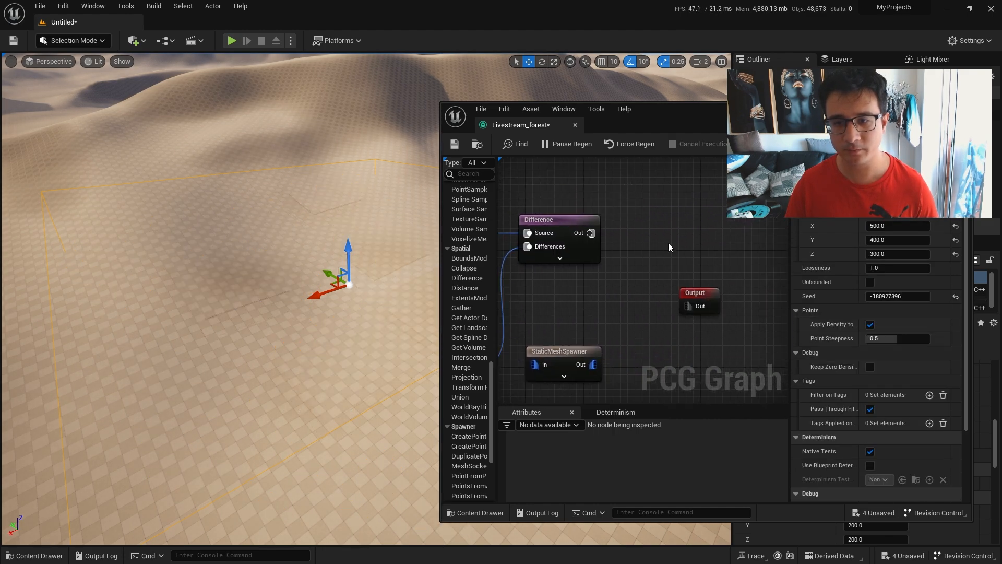
Enlarge the graph and add a Transform Points node beside the Difference node, connected to the Difference output.
double_click(665, 122)
right_click_drag(258, 121, 410, 210)
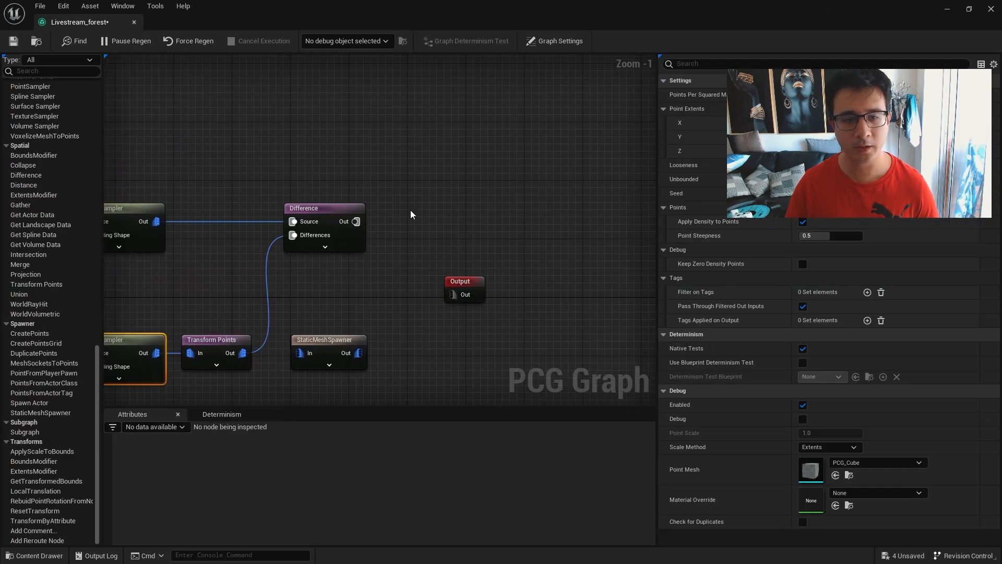
right_click(410, 210)
type("trans")
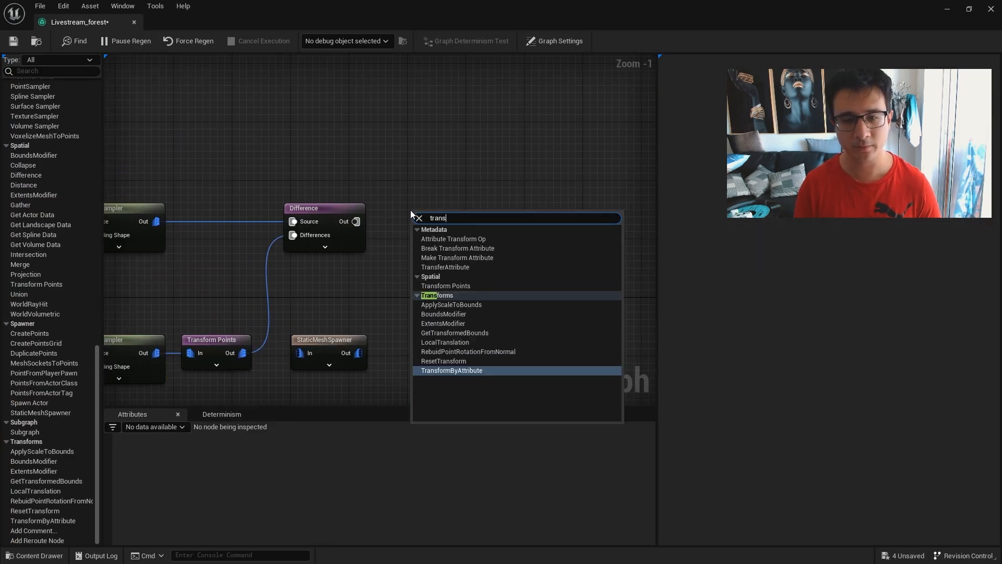
left_click(457, 286)
scroll(425, 206, "up", 1)
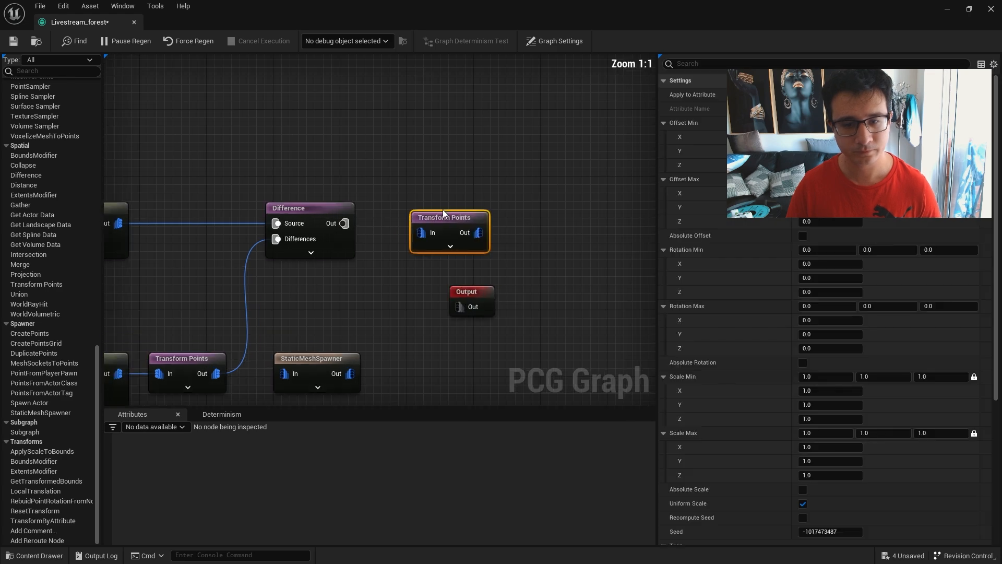
mouse_move(426, 207)
left_mouse_down()
mouse_move(397, 190)
mouse_move(396, 219)
mouse_move(417, 208)
left_mouse_up()
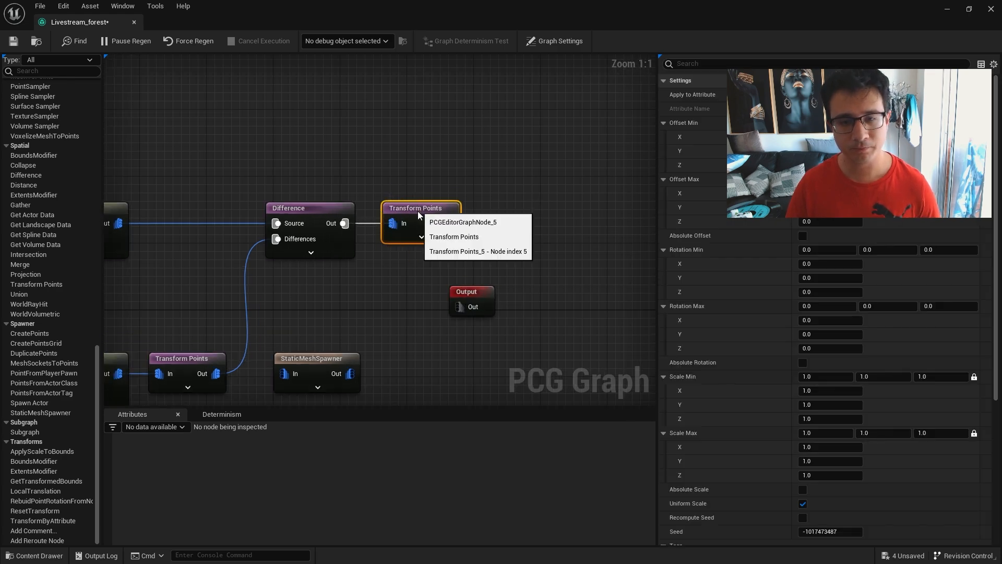
right_click_drag(507, 217, 576, 221)
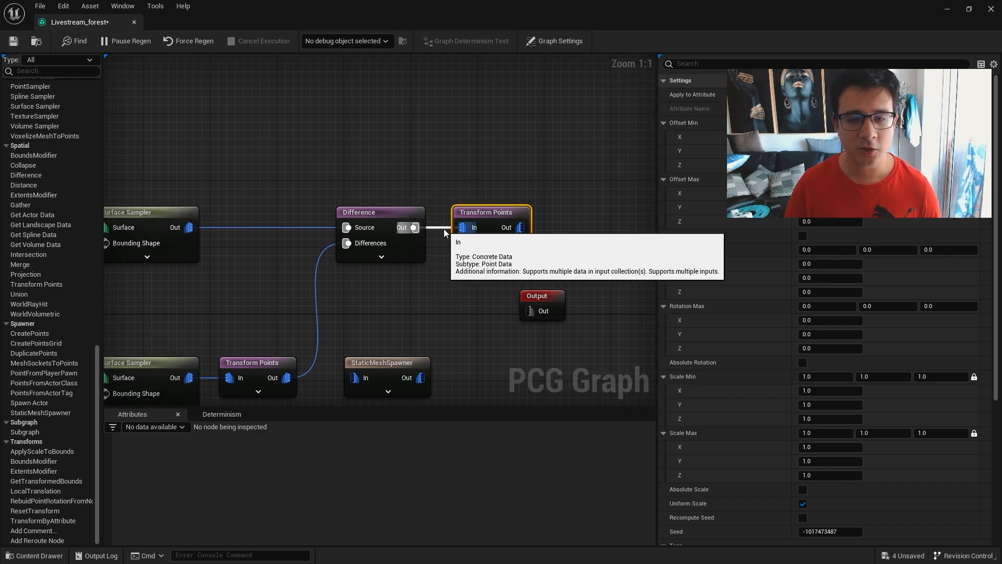
Move the new Transform Points node between the upper Surface Sampler and the Difference node's Source input, replacing their direct connection.
left_click_drag(488, 210, 257, 168)
right_click_drag(350, 237, 498, 247)
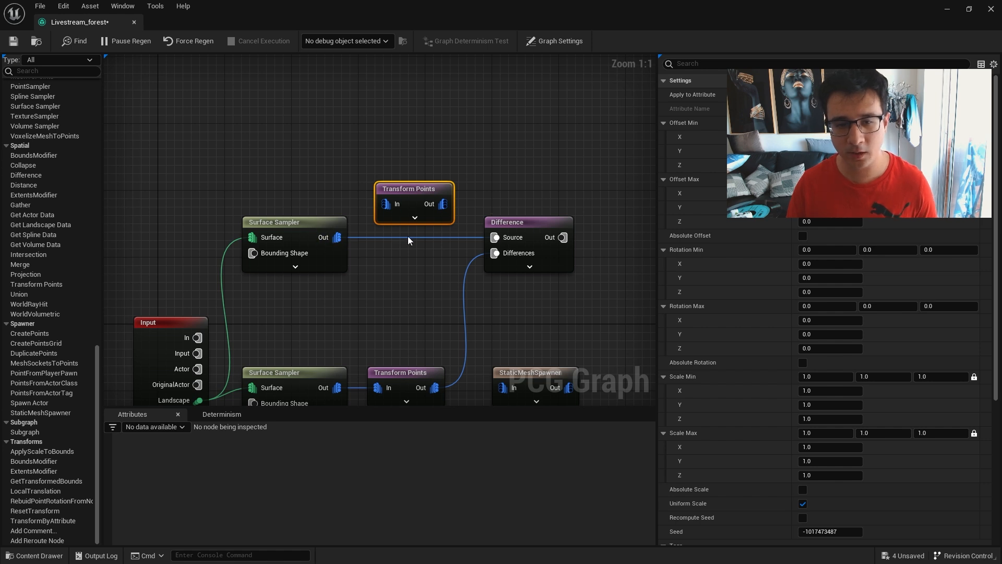
left_click(391, 238, "alt")
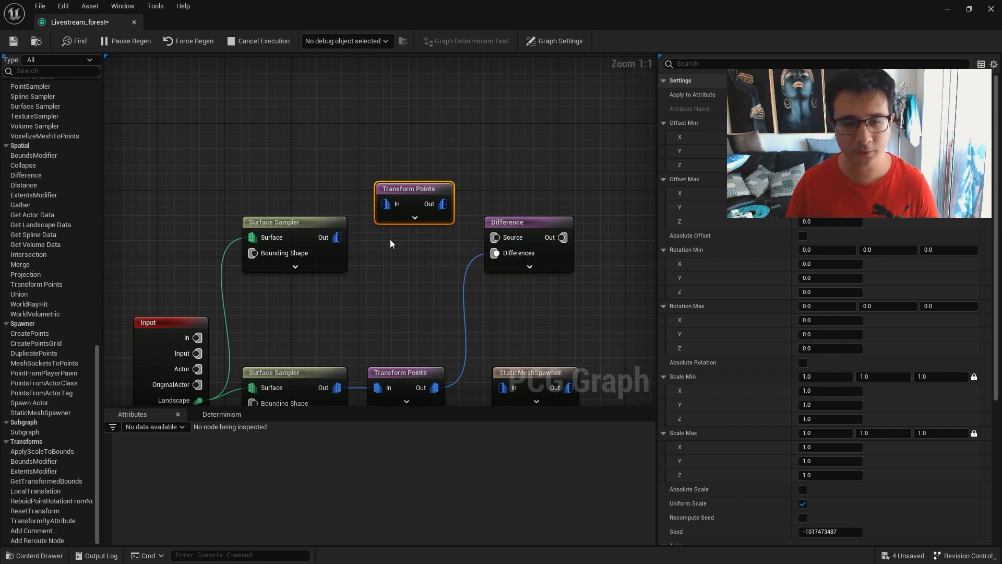
left_click_drag(338, 238, 495, 237)
left_click_drag(416, 192, 414, 208)
right_click_drag(543, 180, 502, 179)
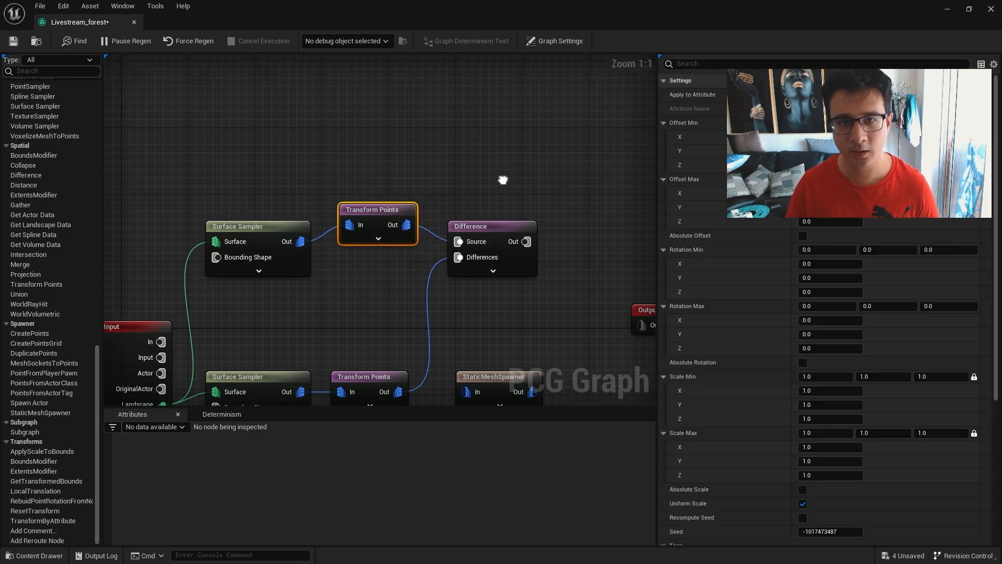
Return to the level beside the graph and enable debug display on the new Transform Points node.
double_click(549, 13)
right_click_drag(685, 280, 603, 235)
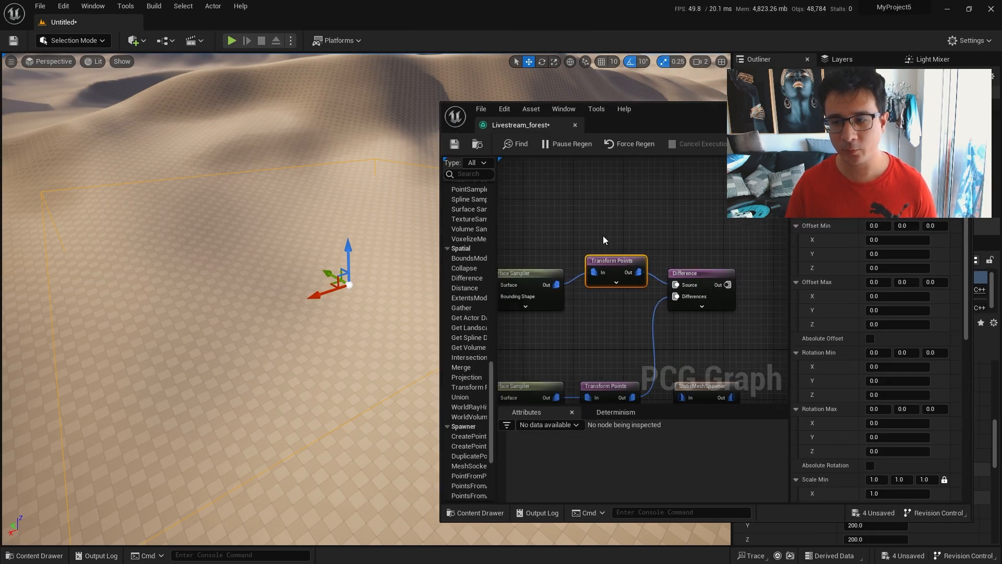
right_click_drag(732, 251, 654, 221)
right_click_drag(353, 270, 356, 301)
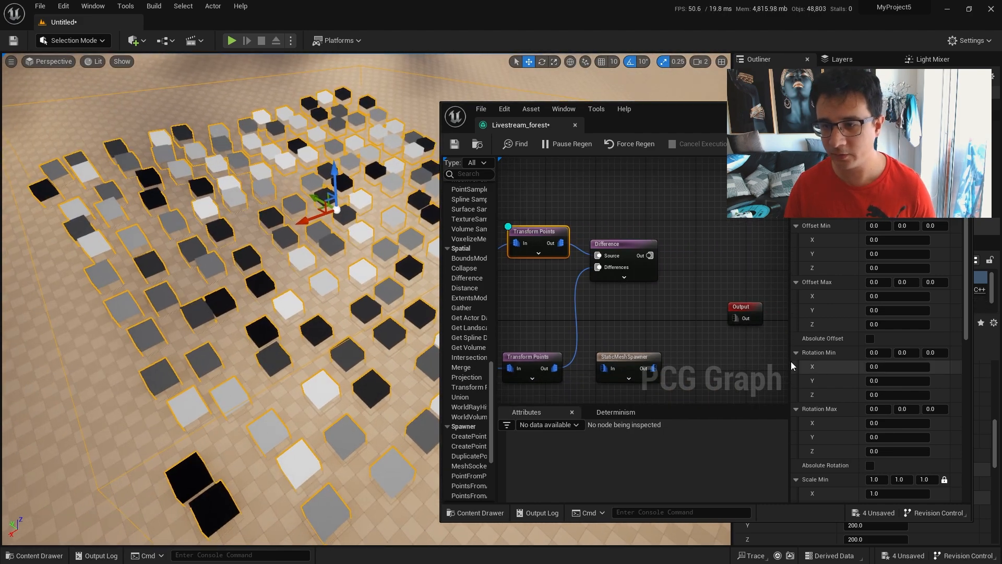
Set the new Transform Points node's Scale Max to 2.3 on all axes and inspect the resized debug points.
scroll(903, 345, "down", 4)
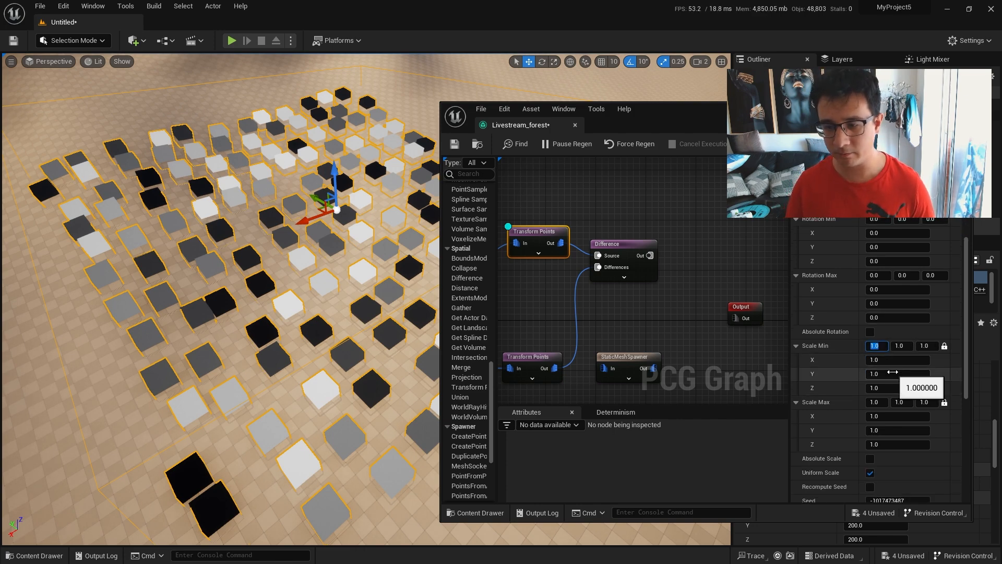
key("Tab")
key("Tab")
key("Tab")
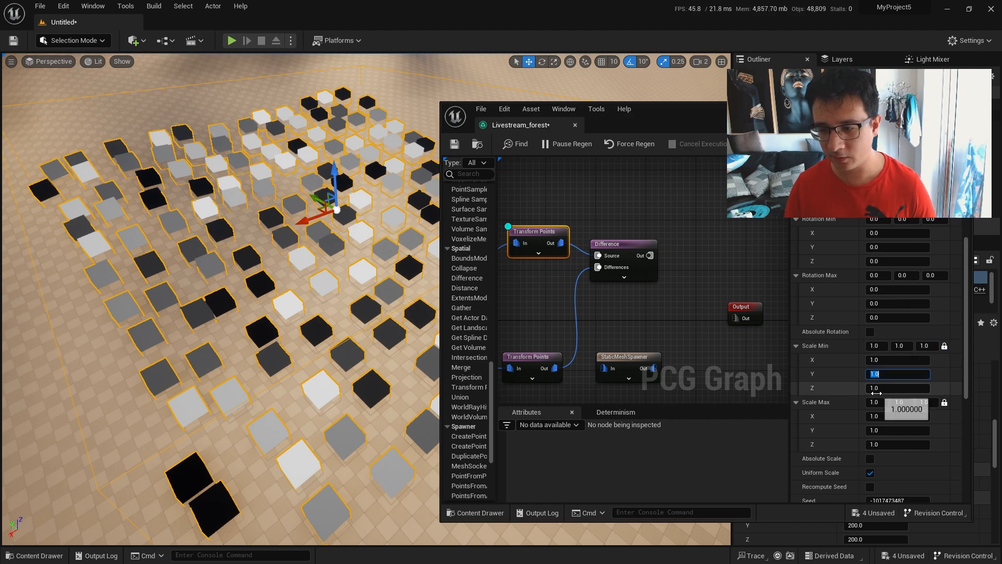
key("Return")
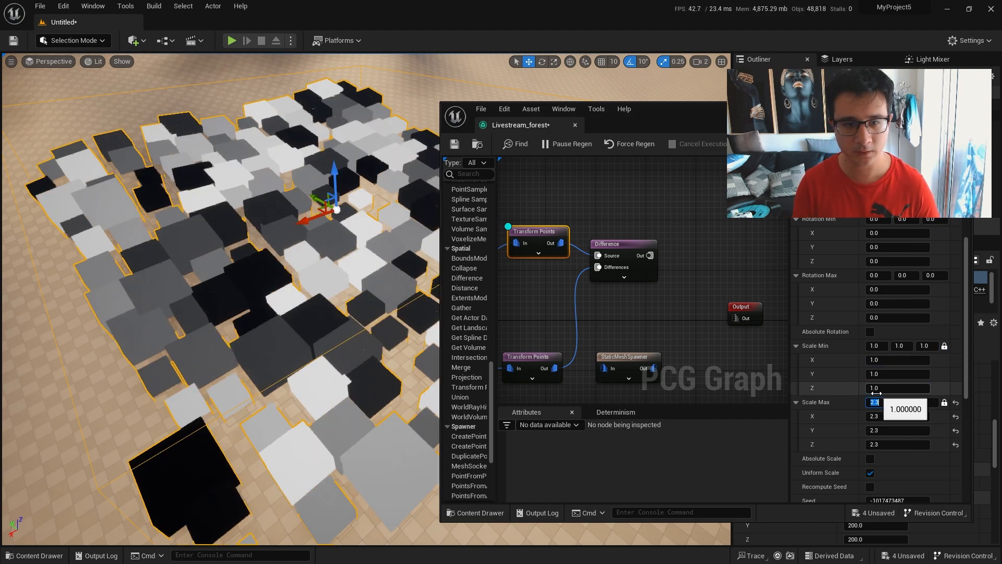
right_click_drag(156, 483, 94, 444)
right_click_drag(274, 412, 334, 407)
key("w")
right_click_drag(291, 442, 294, 477)
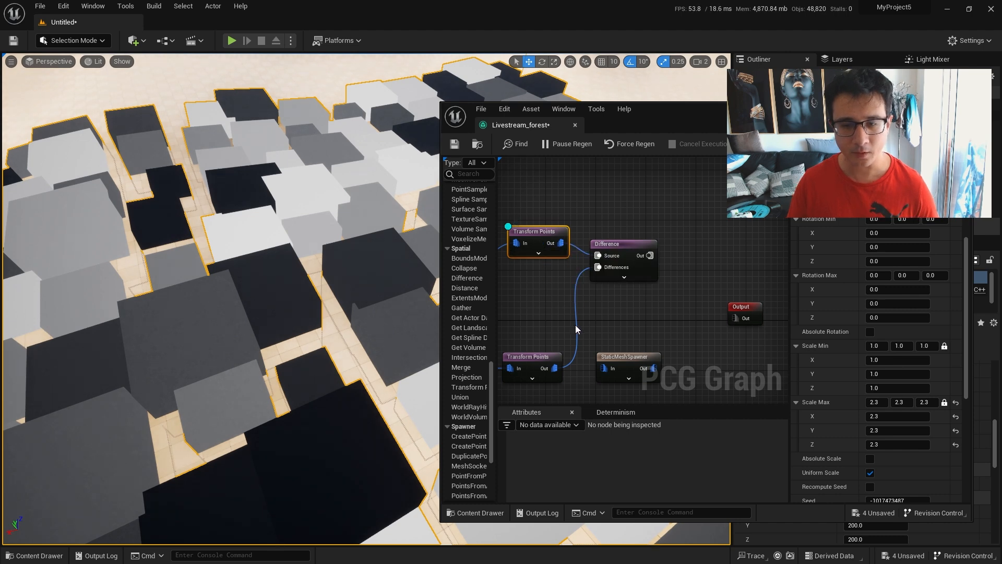
Add a second StaticMeshSpawner node beside the Difference node and connect the Difference output to its input.
left_click_drag(629, 242, 656, 248)
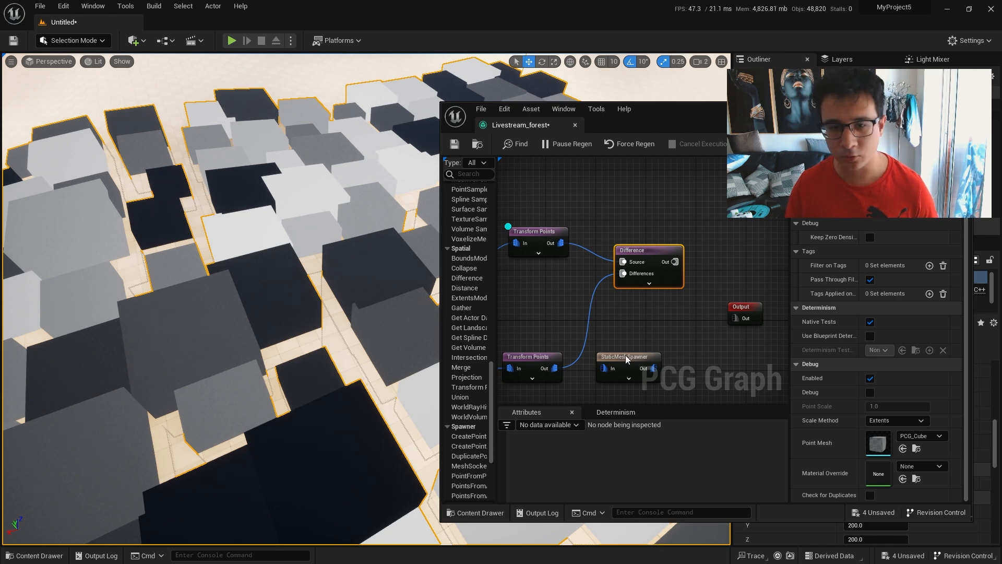
right_click_drag(627, 337, 750, 301)
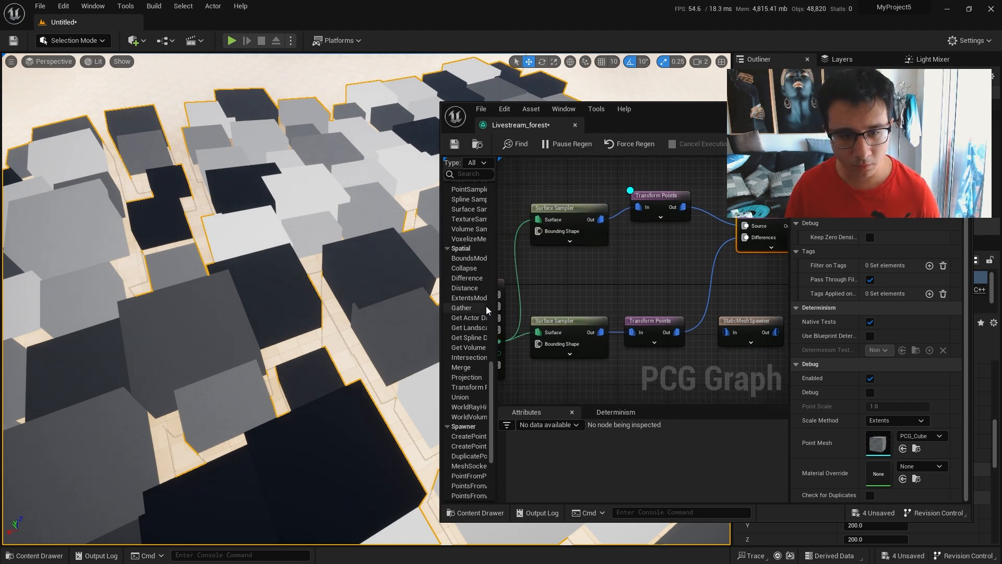
right_click_drag(676, 259, 471, 273)
right_click(684, 249)
type("static")
key("Return")
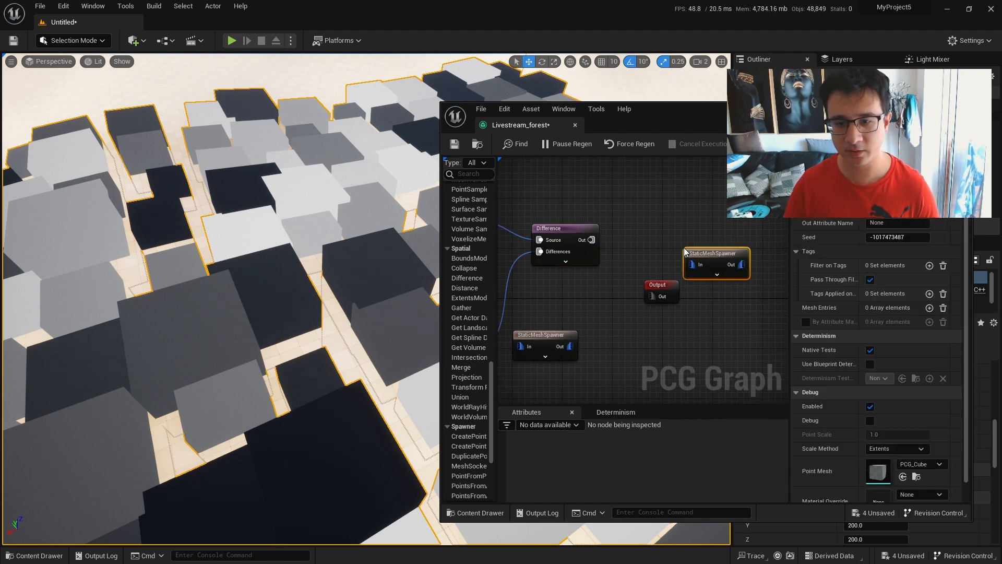
left_click_drag(708, 252, 667, 235)
left_click_drag(591, 240, 655, 238)
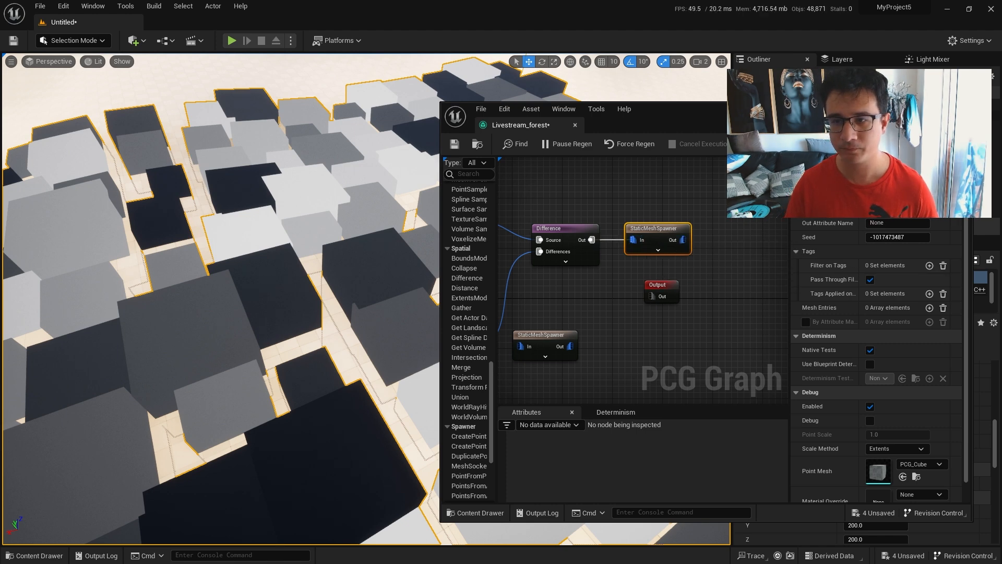
Add a mesh entry to the new StaticMeshSpawner and assign the S_Nordic_Beach_Rock_Formation_veflbabqx mesh to it.
left_click(929, 307)
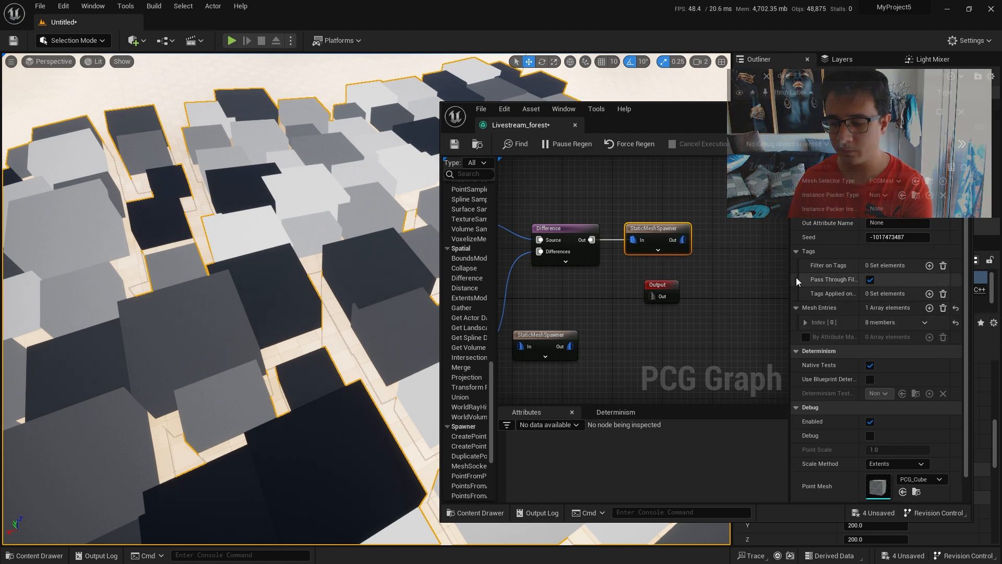
left_click_drag(834, 107, 711, 78)
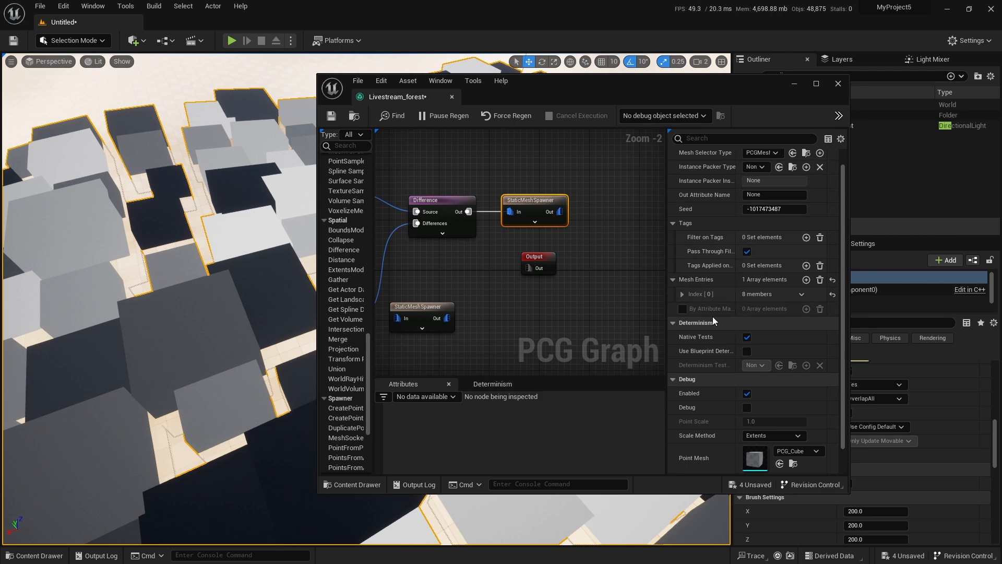
left_click(680, 294)
key("ctrl+space")
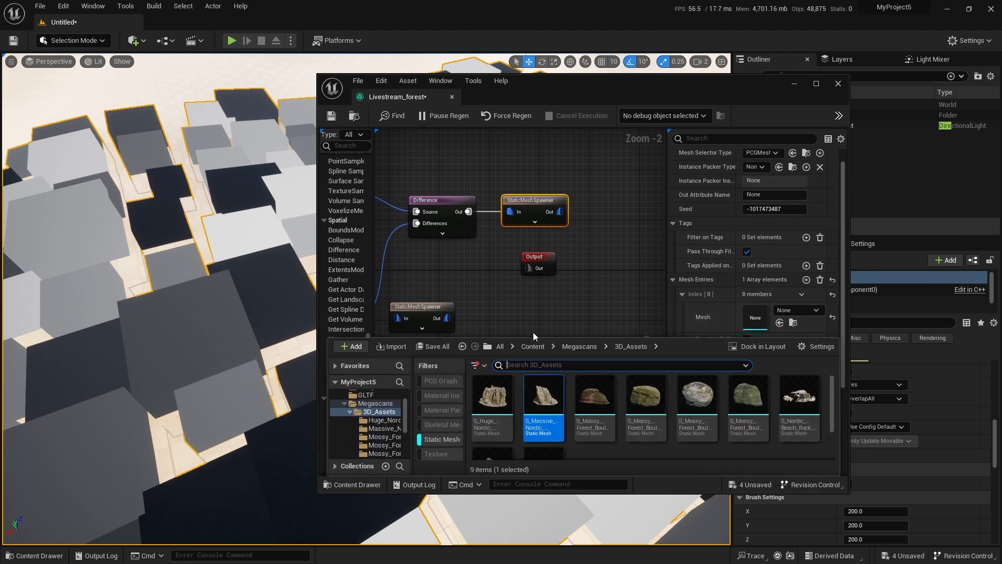
scroll(730, 417, "down", 1)
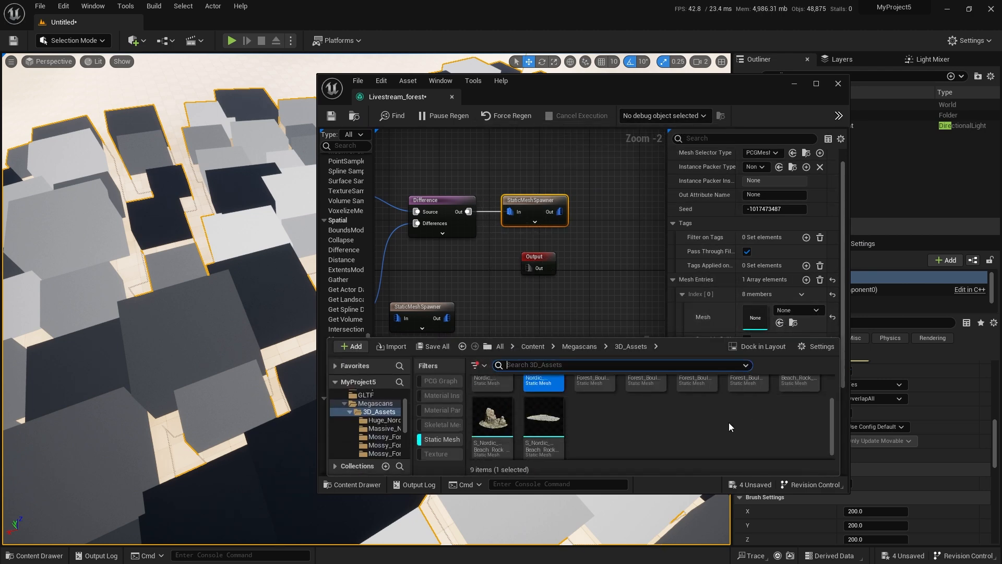
scroll(723, 424, "up", 1)
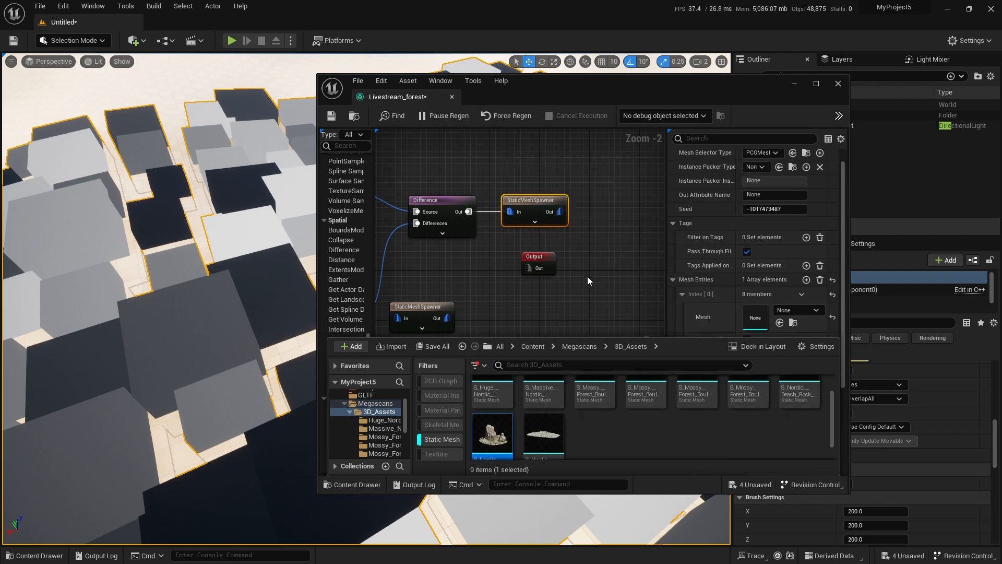
right_click_drag(587, 277, 559, 285)
left_click(780, 323)
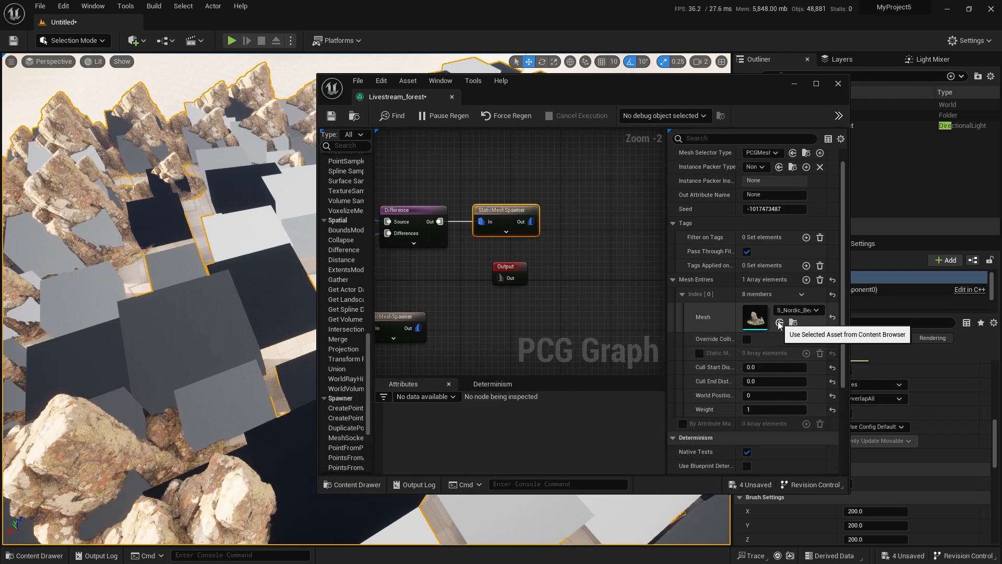
Add a second mesh entry to the same StaticMeshSpawner and assign it the S_Nordic_Beach_Rock_Formation_uktkfdg mesh.
left_click(806, 279)
scroll(738, 358, "down", 1)
left_click(683, 408)
scroll(698, 395, "down", 3)
key("ctrl+space")
scroll(662, 424, "up", 1)
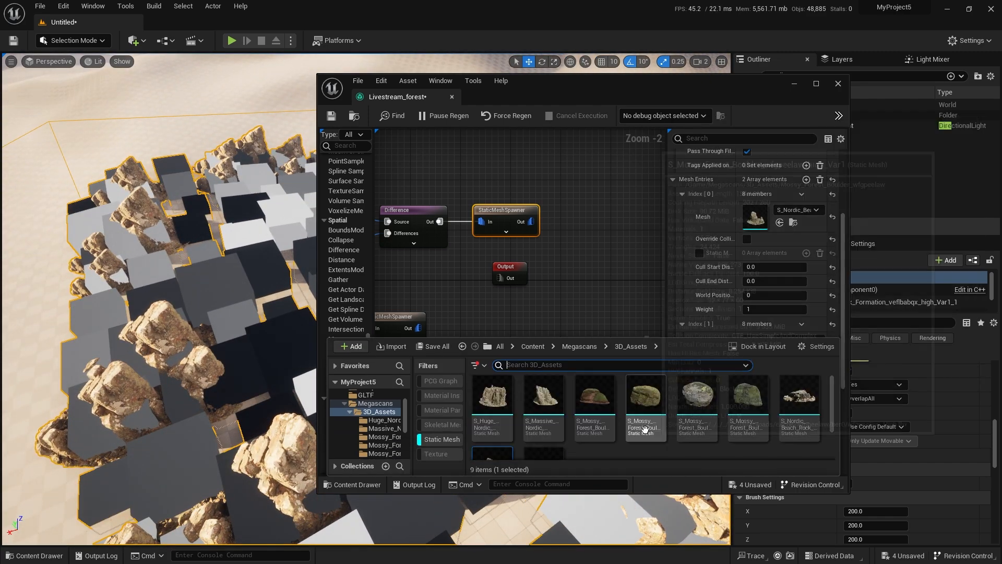
left_click(799, 402)
scroll(783, 256, "down", 2)
scroll(786, 257, "down", 2)
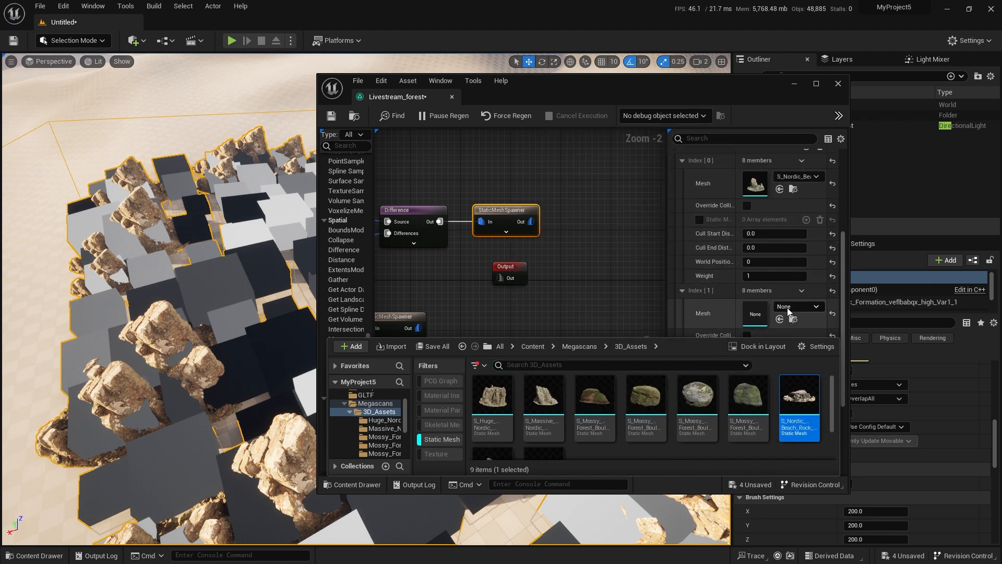
left_click(781, 287)
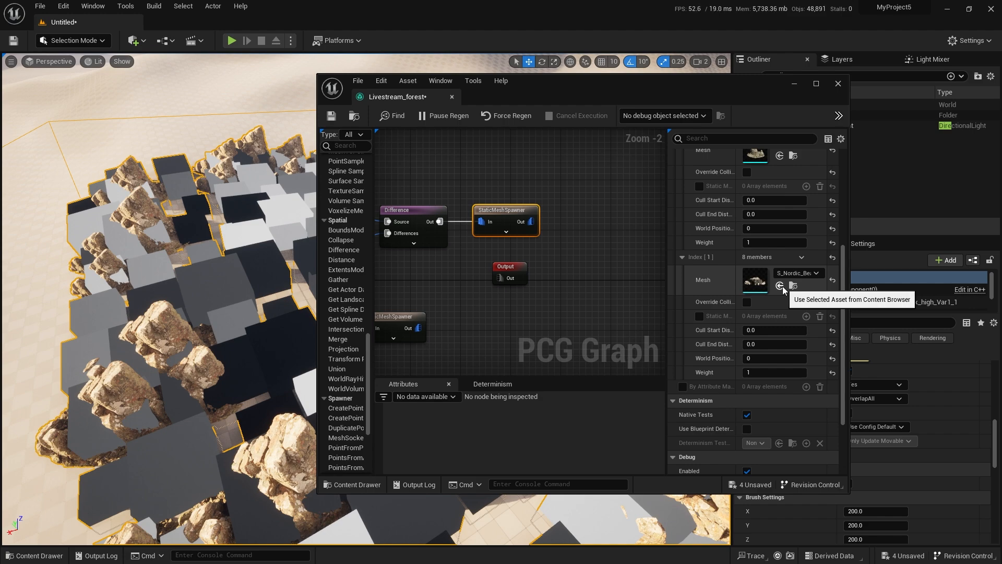
Inspect the spawned rock formations among the debug cubes in the level from different viewpoints.
key("s")
right_click_drag(215, 300, 292, 287)
key("w")
scroll(254, 287, "down", 1)
scroll(253, 287, "down", 1)
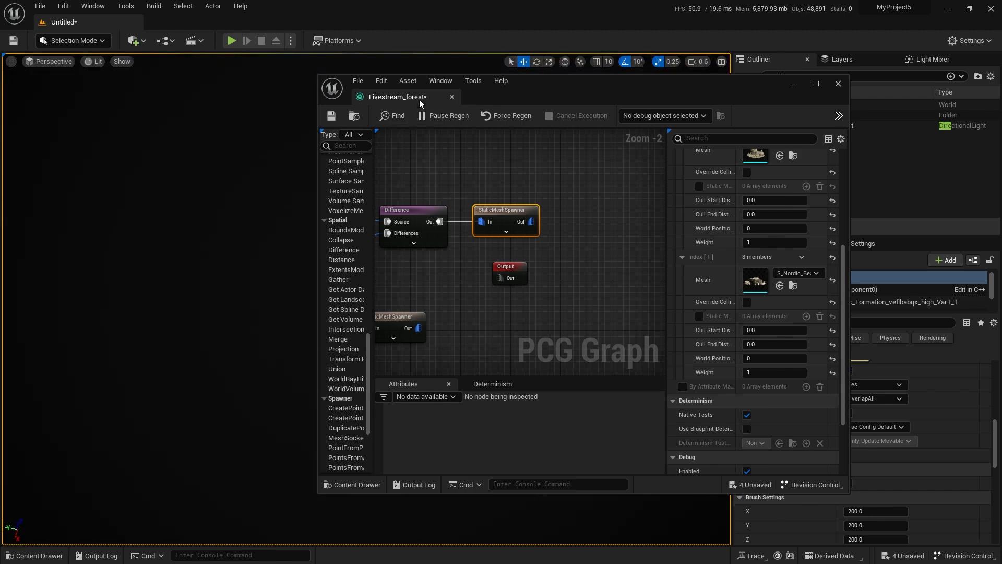
double_click(510, 88)
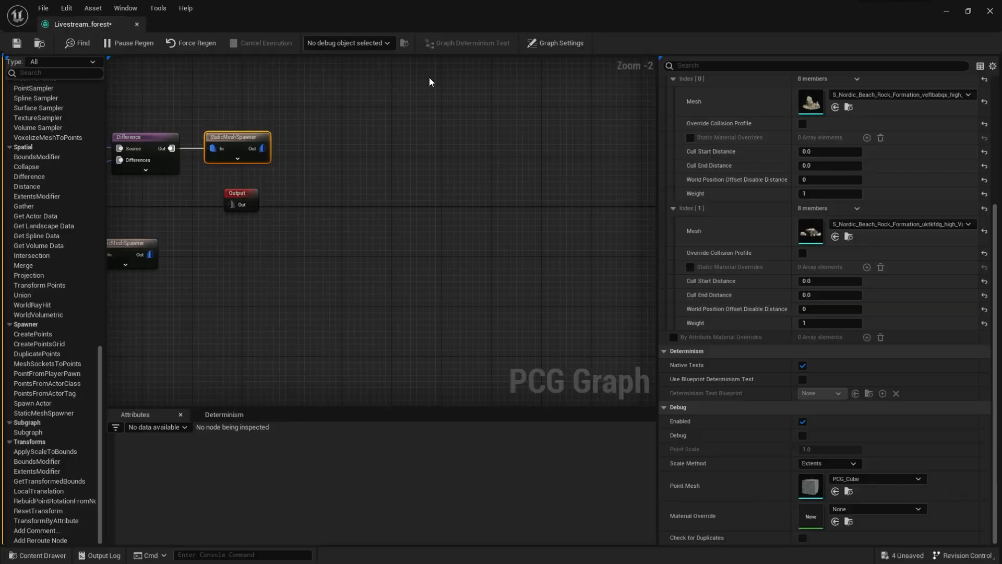
double_click(265, 12)
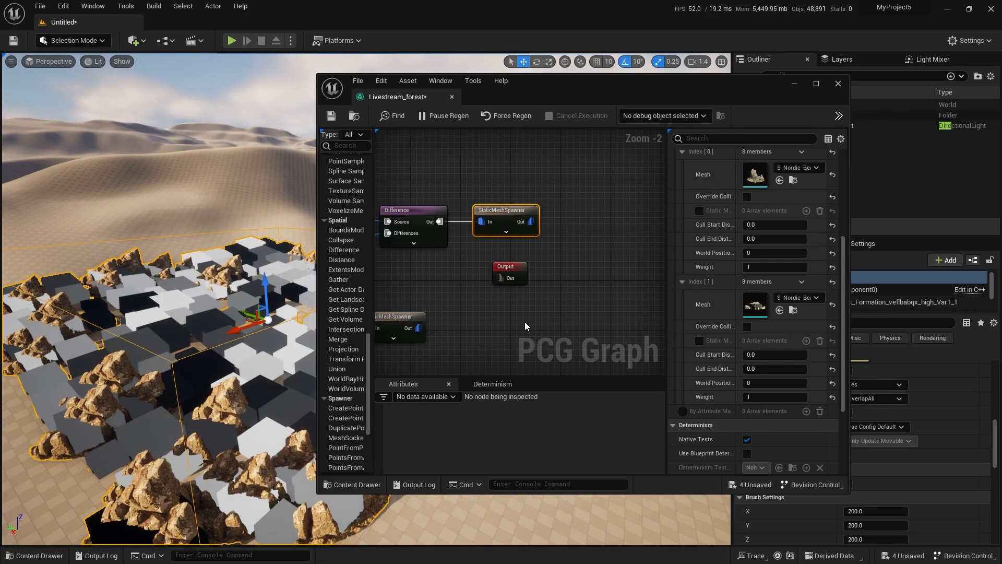
Maximize the graph window and turn off debug display on the upper Transform Points node.
right_click_drag(474, 275, 606, 255)
double_click(640, 86)
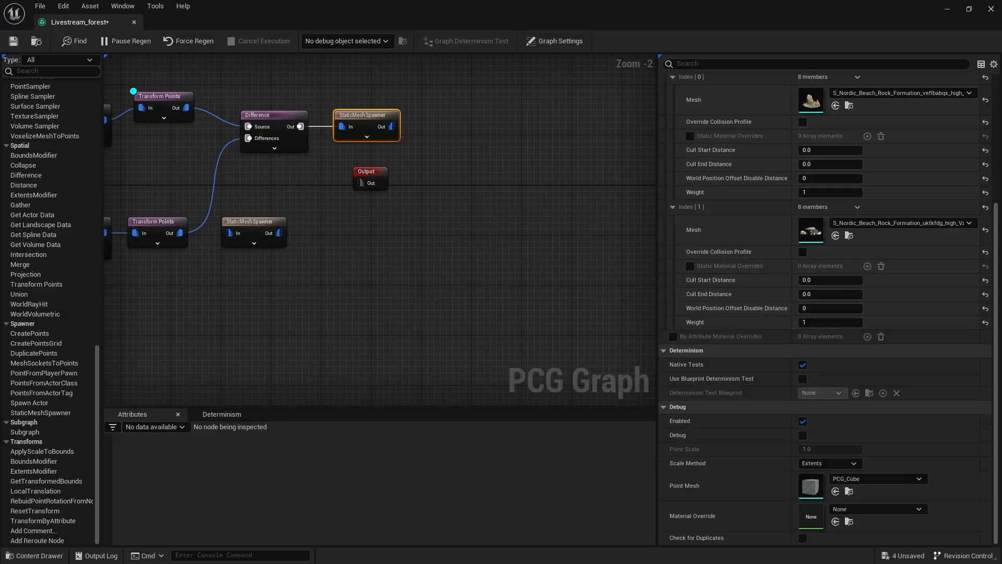
right_click_drag(364, 161, 598, 262)
scroll(574, 240, "up", 2)
left_click(384, 183)
right_click_drag(561, 173, 494, 158)
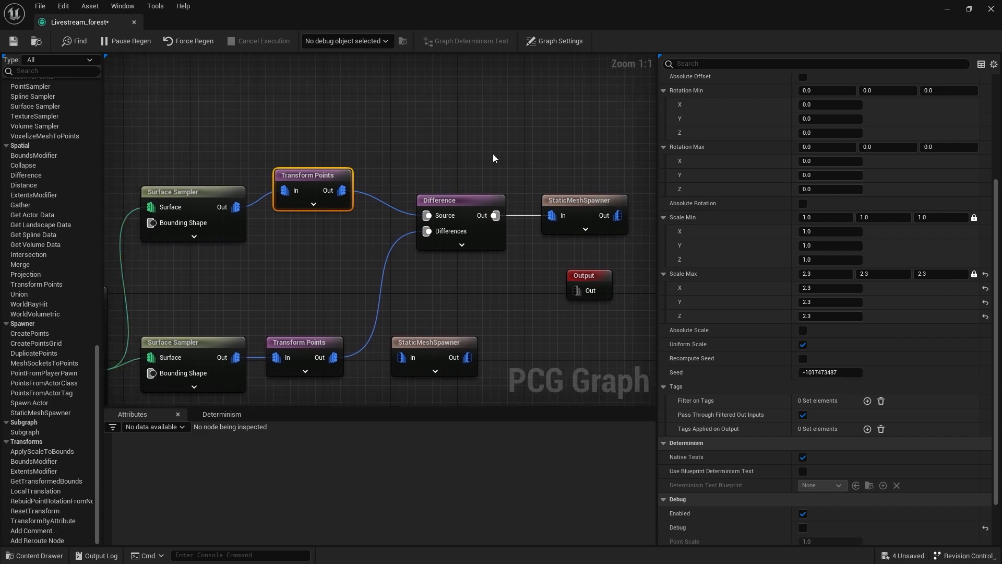
scroll(493, 153, "down", 1)
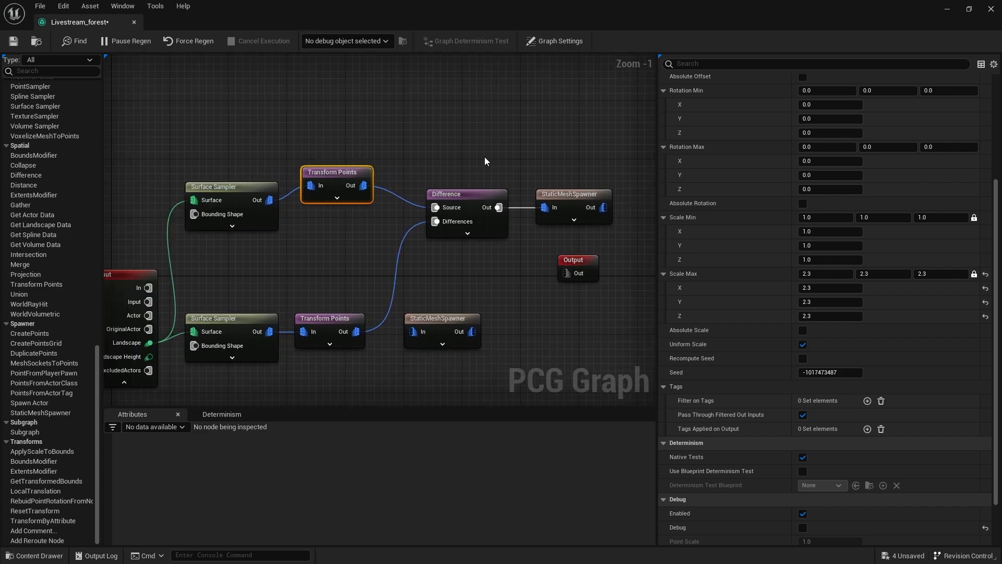
Move the StaticMeshSpawner fed by the Difference node farther away to leave room for another node between them.
left_click_drag(451, 142, 533, 205)
mouse_move(465, 191)
left_mouse_down()
mouse_move(541, 184)
mouse_move(474, 185)
left_mouse_up()
right_click_drag(588, 173, 473, 188)
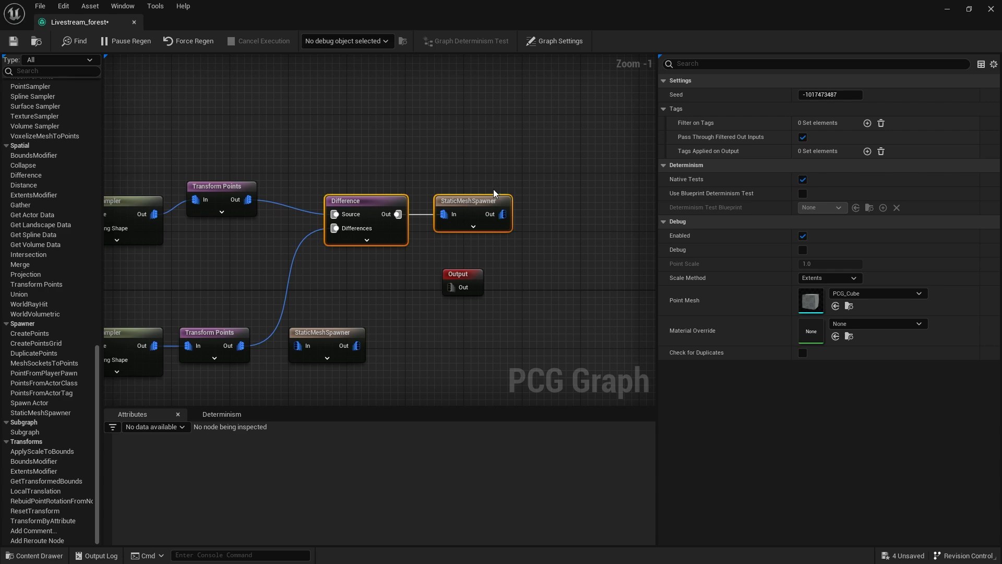
left_click(455, 195)
left_click_drag(475, 205, 597, 206)
left_click(454, 157)
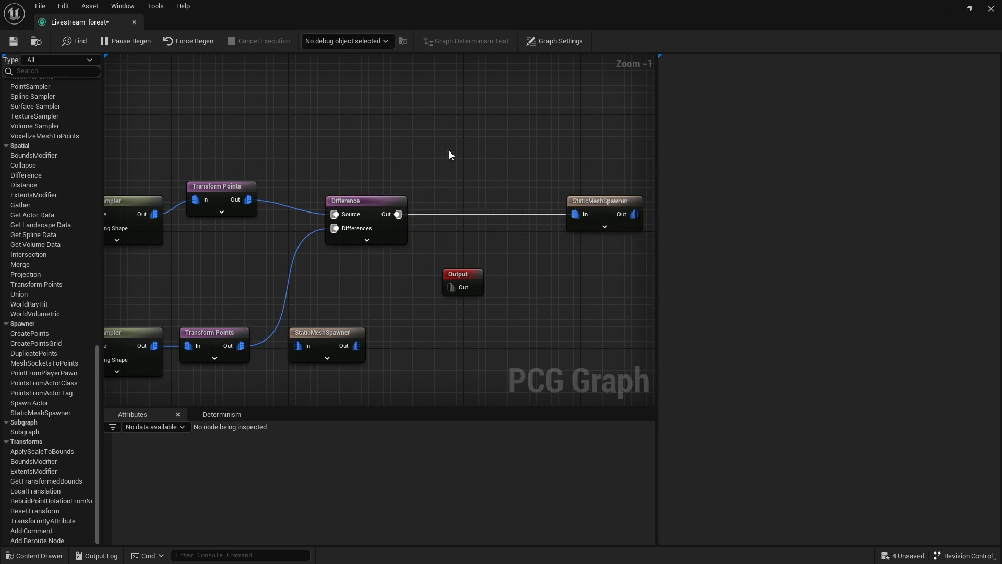
Insert a Self Pruning node between the Difference node and its StaticMeshSpawner, replacing their direct connection.
right_click(450, 155)
type("self")
key("Return")
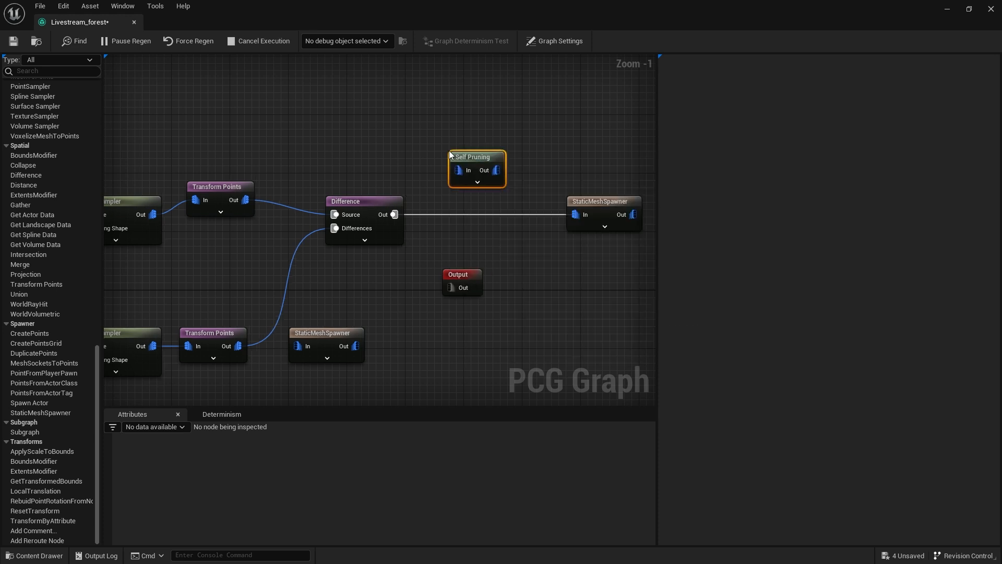
scroll(449, 152, "up", 1)
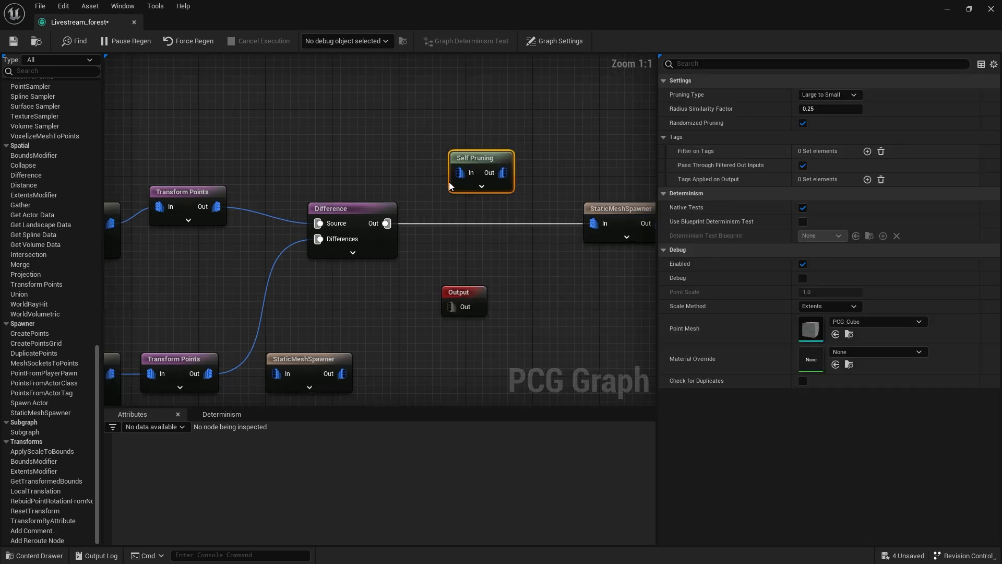
right_click_drag(435, 182, 401, 209)
left_click_drag(353, 251, 426, 205)
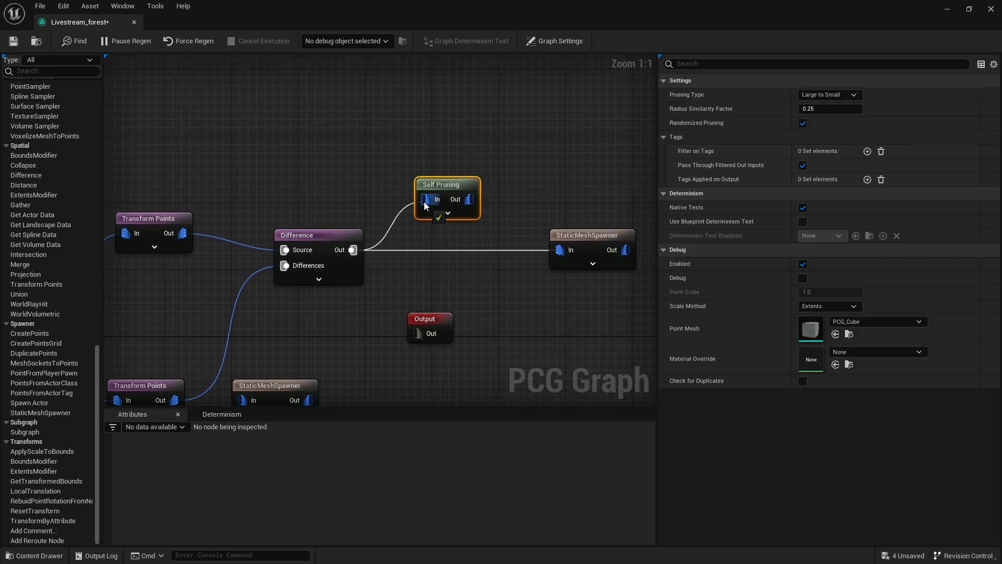
left_click(461, 250)
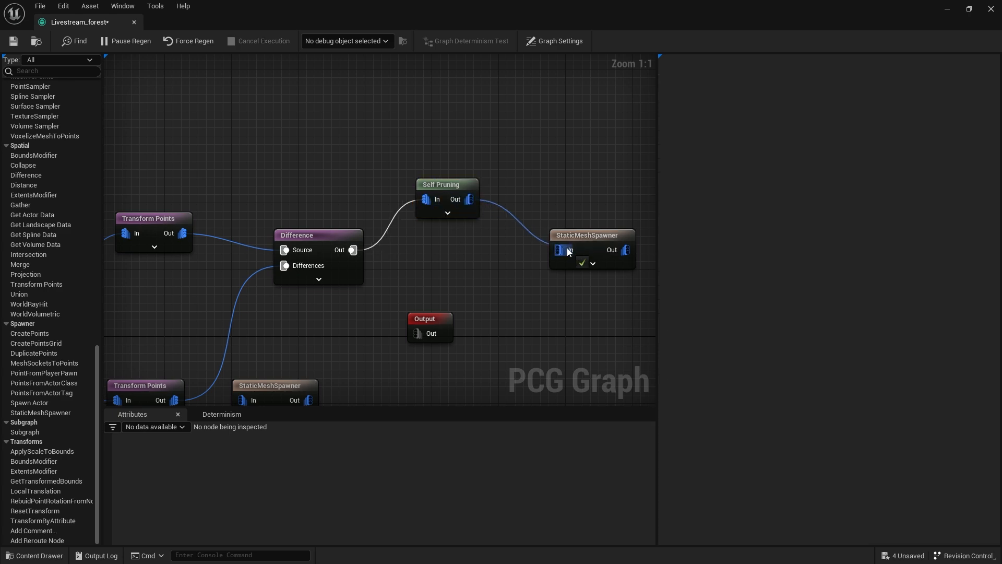
left_click_drag(450, 185, 441, 235)
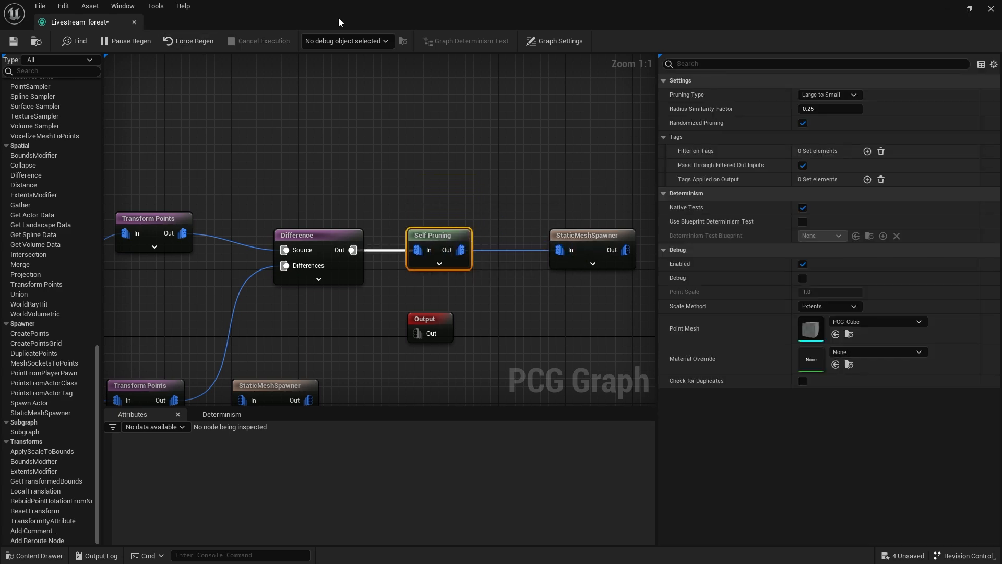
Restore the graph window beside the level and disconnect the Self Pruning output from the StaticMeshSpawner.
double_click(339, 22)
right_click_drag(243, 268, 271, 302)
right_click_drag(588, 284, 454, 211)
scroll(496, 206, "down", 2)
right_click_drag(496, 206, 416, 199)
left_click(524, 236, "alt")
left_click(524, 236)
left_click(468, 224)
Enable debug display on the Difference node and move the graph window aside to examine its overlapping points.
right_click_drag(380, 231, 502, 256)
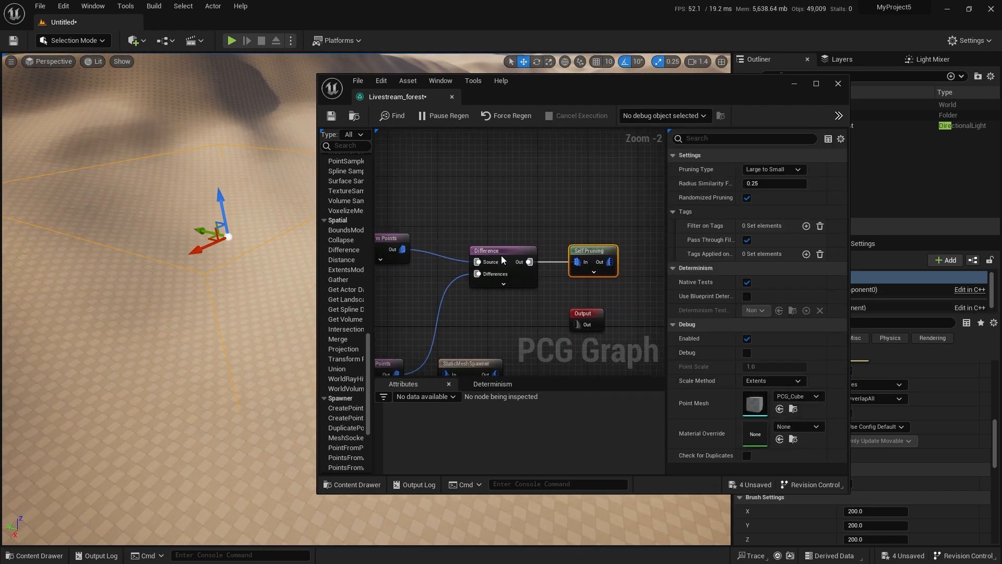
left_click(502, 256)
key("d")
left_click_drag(549, 93, 737, 139)
mouse_move(371, 160)
right_mouse_down()
mouse_move(366, 167)
mouse_move(371, 160)
right_mouse_up()
mouse_move(384, 298)
right_mouse_down()
mouse_move(396, 317)
mouse_move(385, 297)
mouse_move(397, 305)
right_mouse_up()
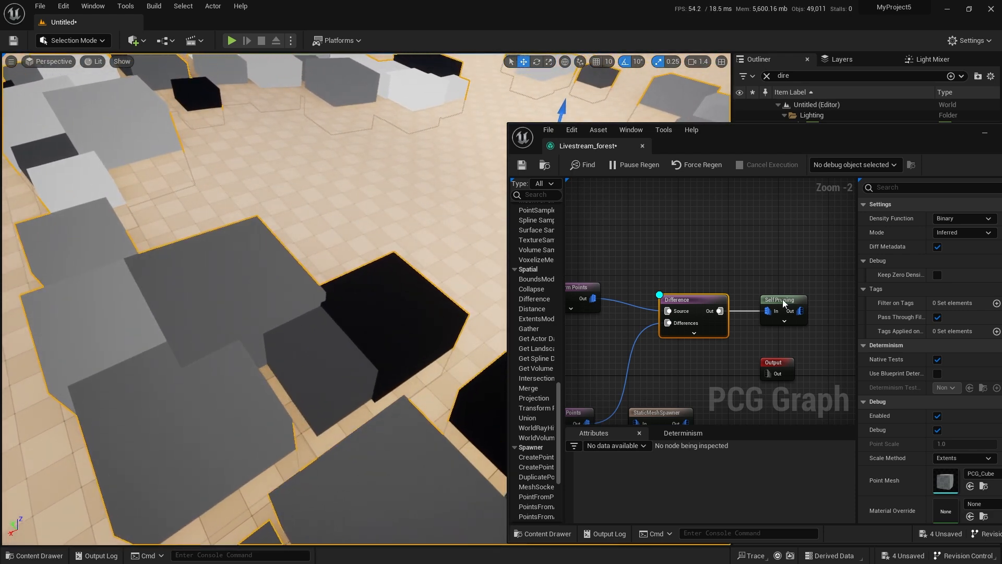
left_click(779, 301)
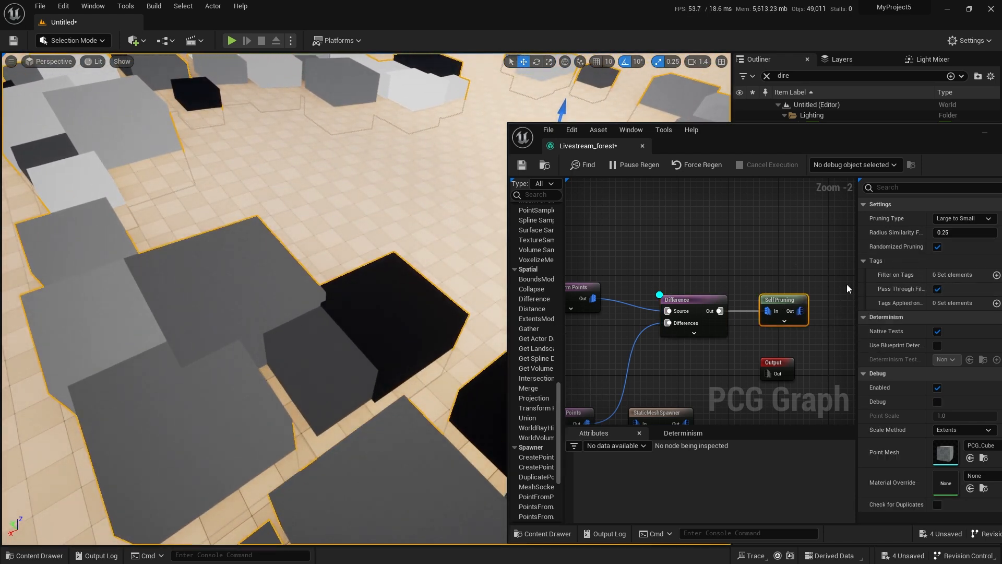
left_click(964, 232)
type("1")
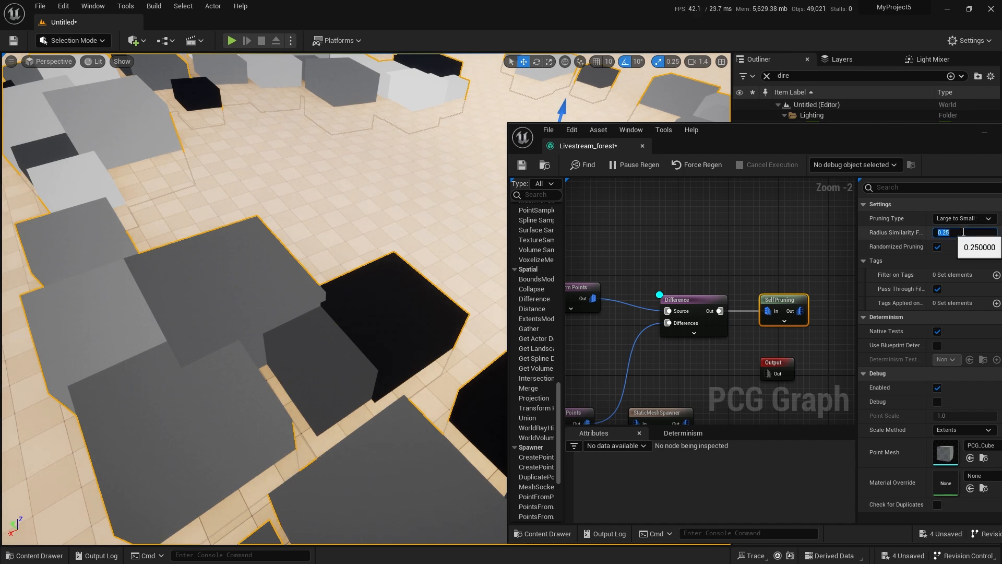
Enable debug display on the Self Pruning node and turn it off on the Difference node.
left_click(782, 307)
left_click(704, 304)
left_click(783, 302)
key("d")
left_click(690, 303)
key("d")
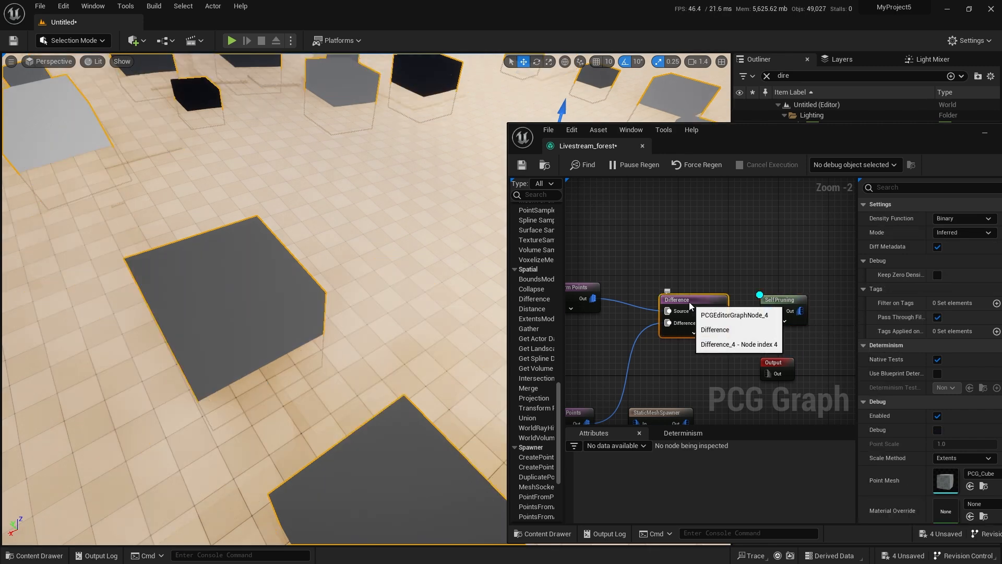
Toggle the Difference node's debug display repeatedly to compare the points before and after self pruning.
key("d")
key("d")
key("d")
key("d")
key("d")
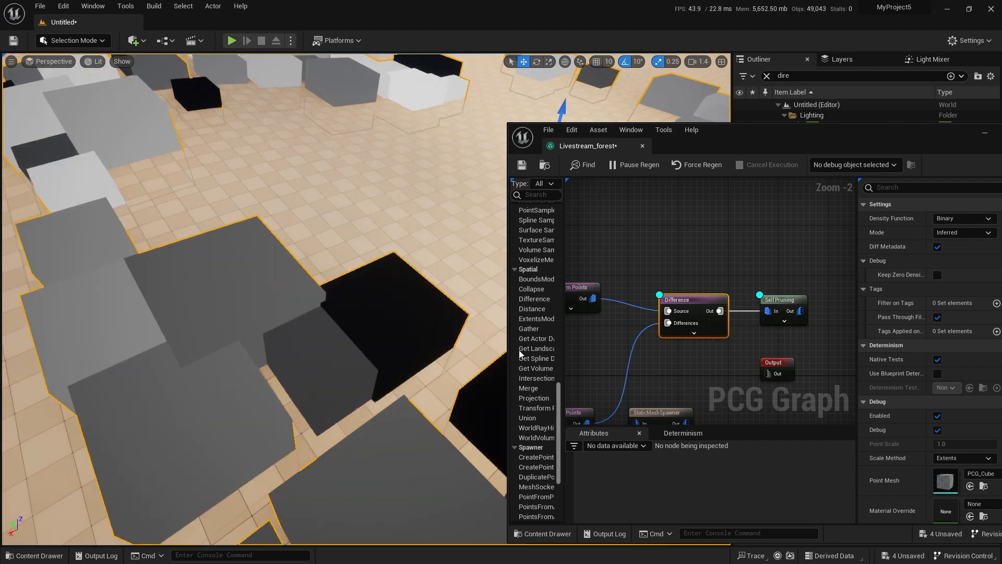
right_click_drag(365, 340, 365, 374)
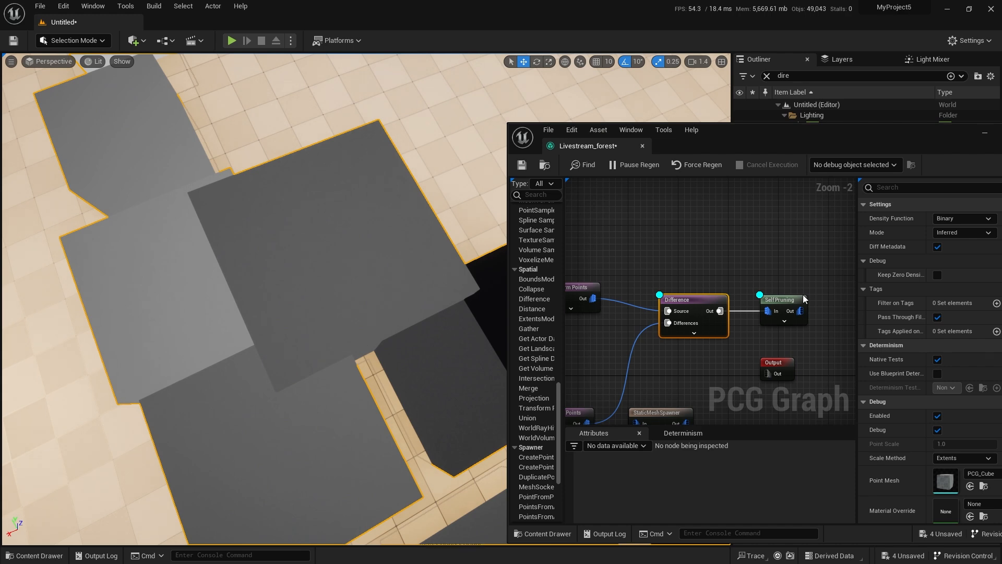
Set the Self Pruning node's Pruning Type to Small to Large.
left_click(784, 297)
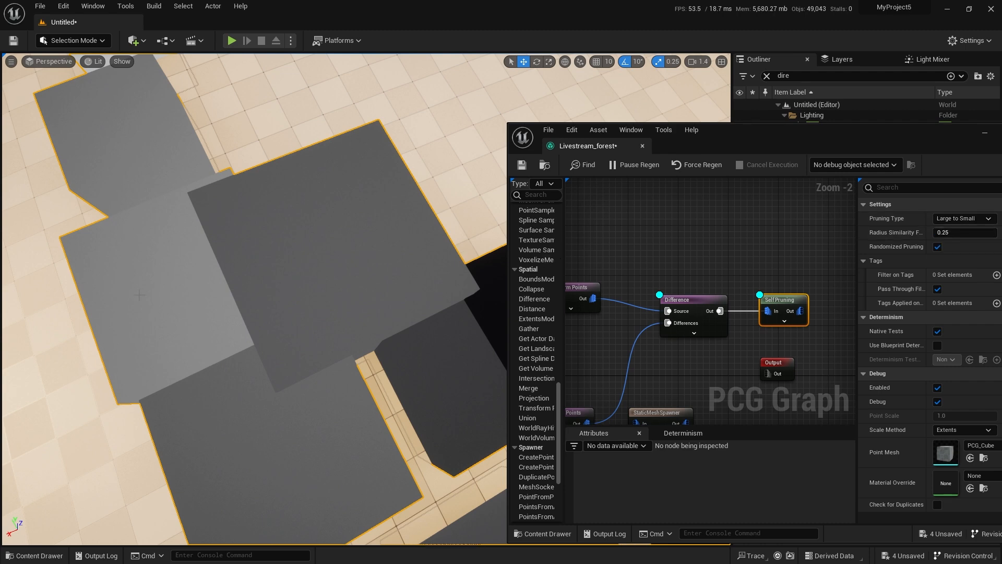
left_click(972, 218)
left_click(954, 238)
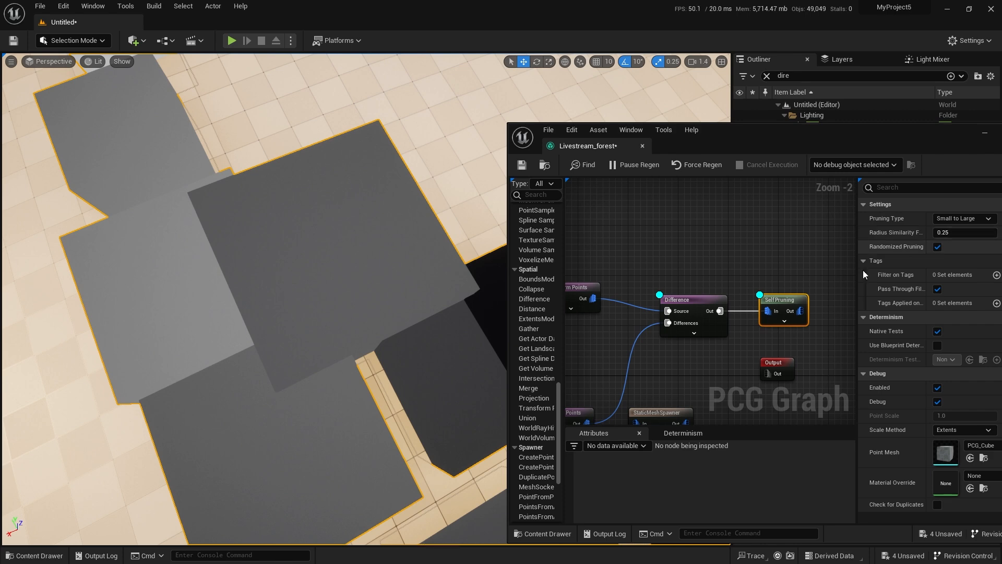
Compare the Small to Large pruning result with the unpruned points by switching the Difference node's debug display off and on.
left_click(701, 299)
key("d")
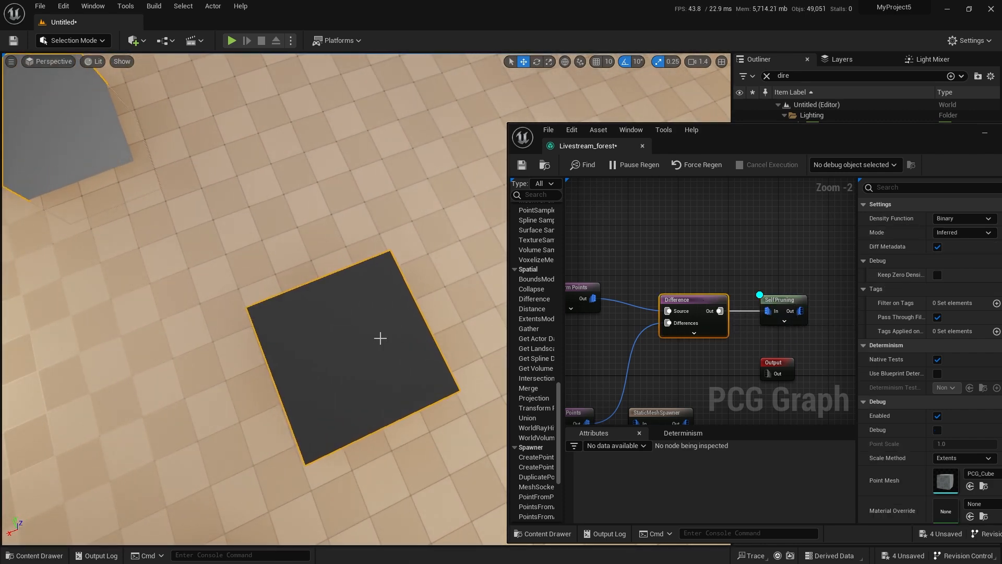
key("d")
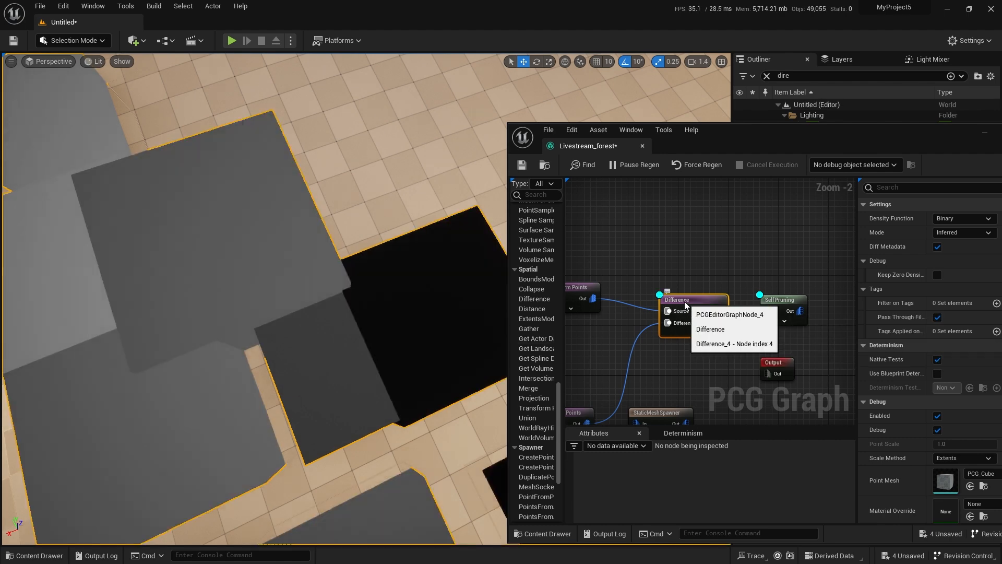
left_click_drag(347, 354, 363, 304, "alt")
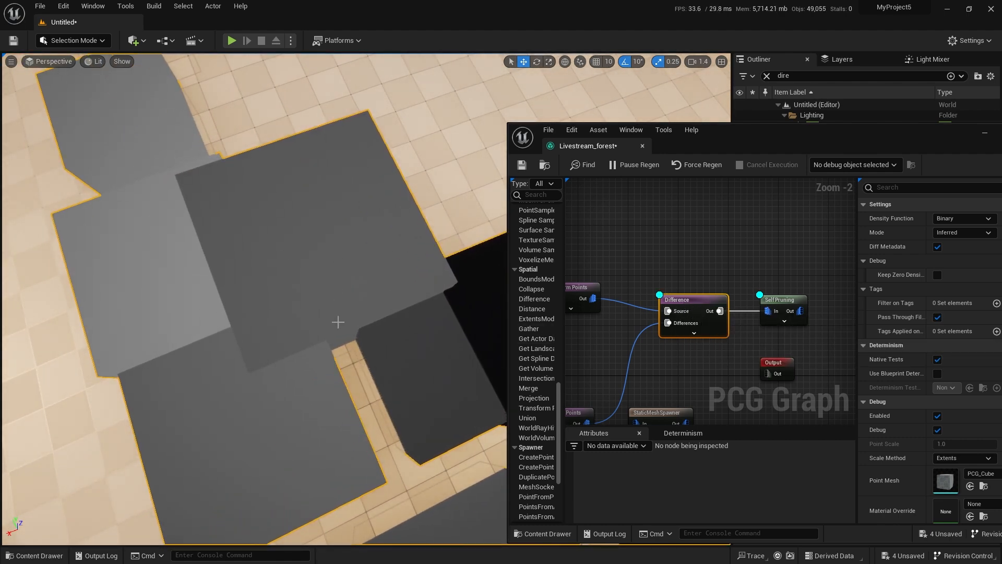
left_click_drag(299, 318, 420, 305, "alt")
key("d")
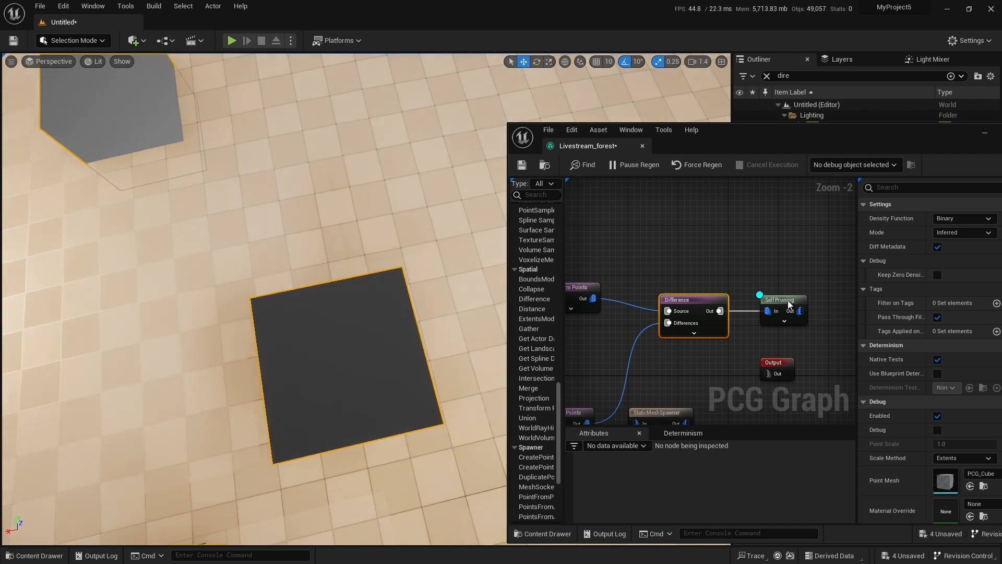
Try the All Equal and Remove Duplicates pruning types on the Self Pruning node.
left_click(787, 300)
right_click_drag(438, 264, 543, 170)
right_click_drag(305, 285, 308, 286)
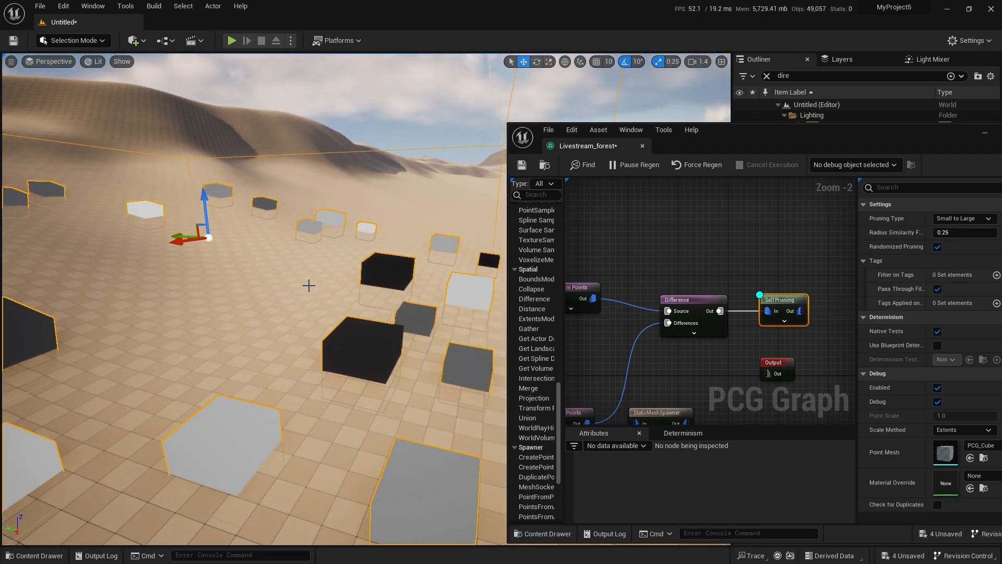
double_click(924, 137)
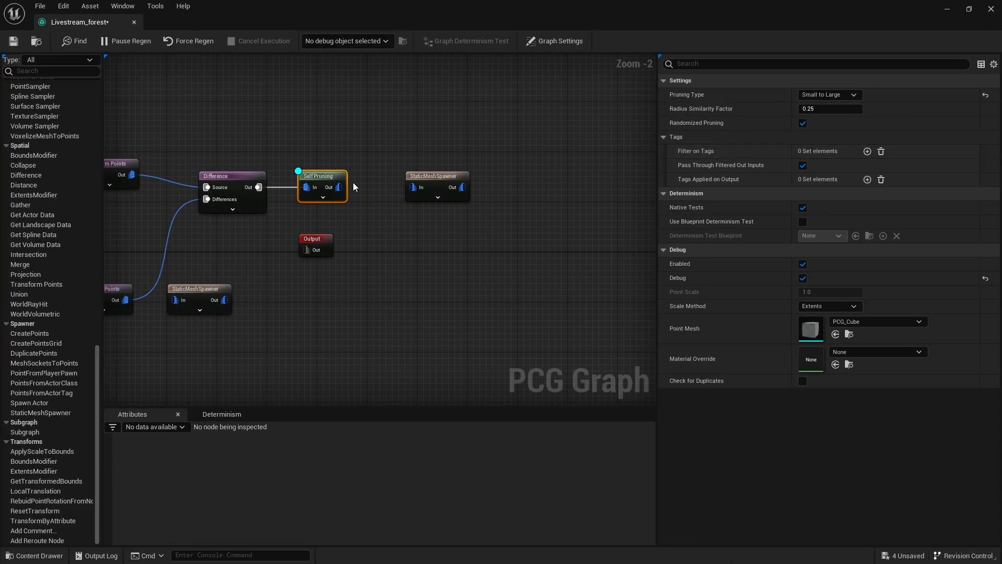
scroll(353, 181, "up", 2)
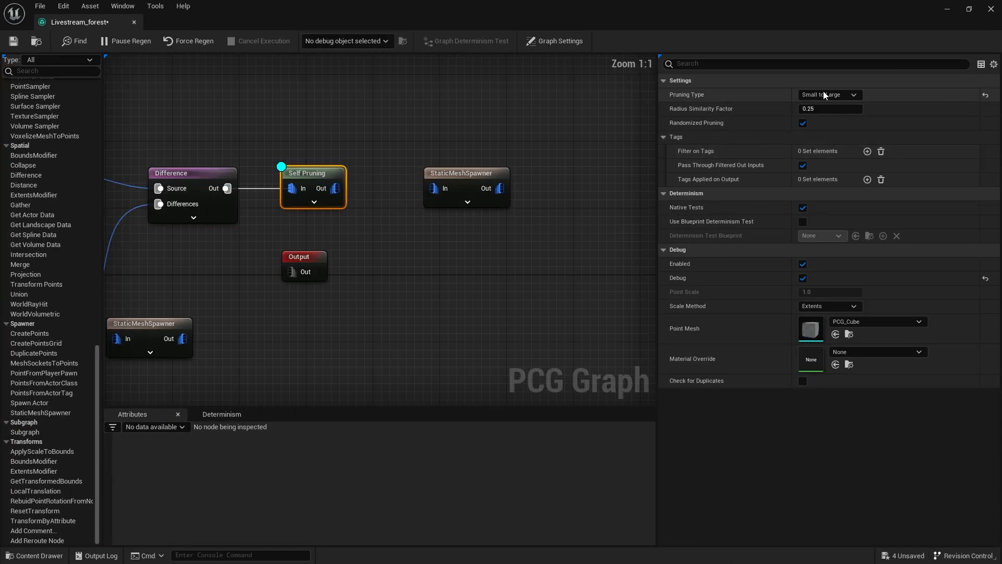
double_click(337, 14)
left_click_drag(358, 270, 358, 230)
left_click(968, 220)
left_click(957, 249)
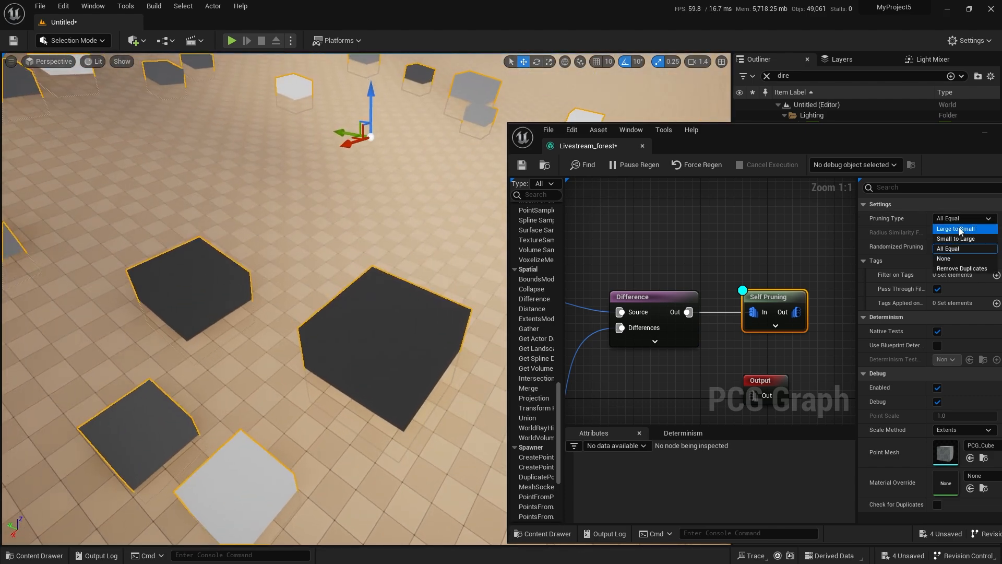
left_click(951, 268)
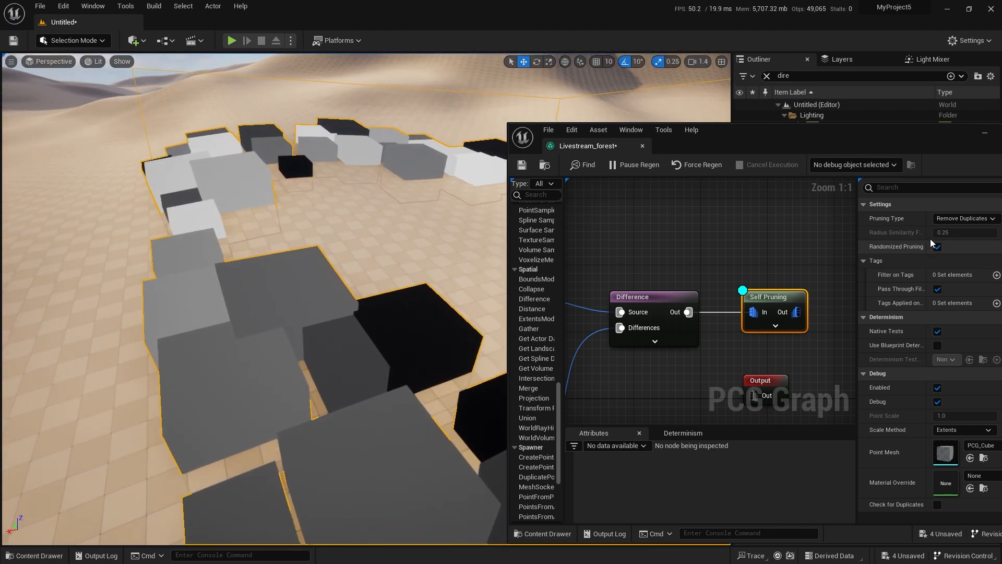
Compare the None, Large to Small and Small to Large pruning types on the Self Pruning node.
left_click(962, 218)
left_click(943, 259)
left_click(961, 218)
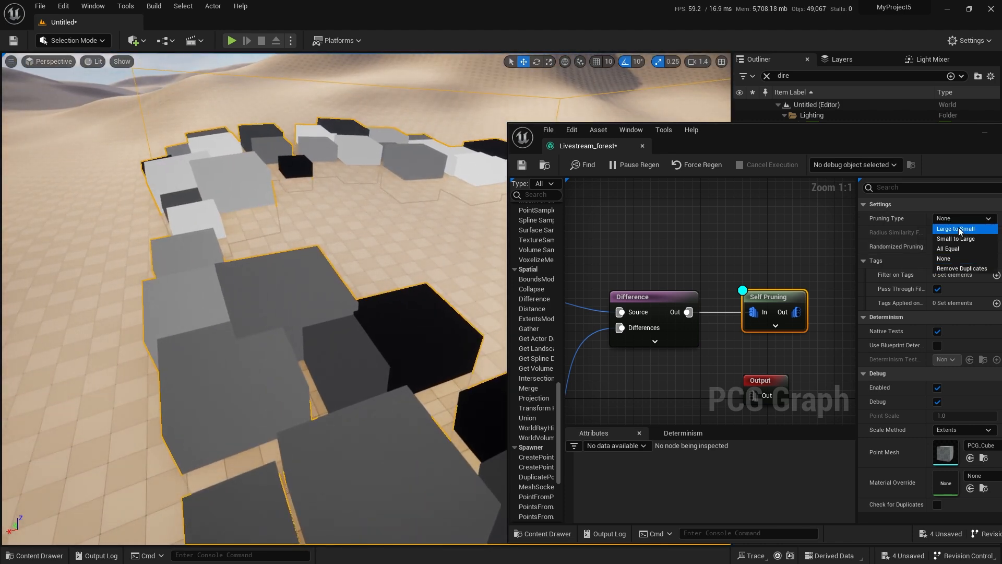
left_click(958, 228)
left_click(963, 220)
left_click(963, 237)
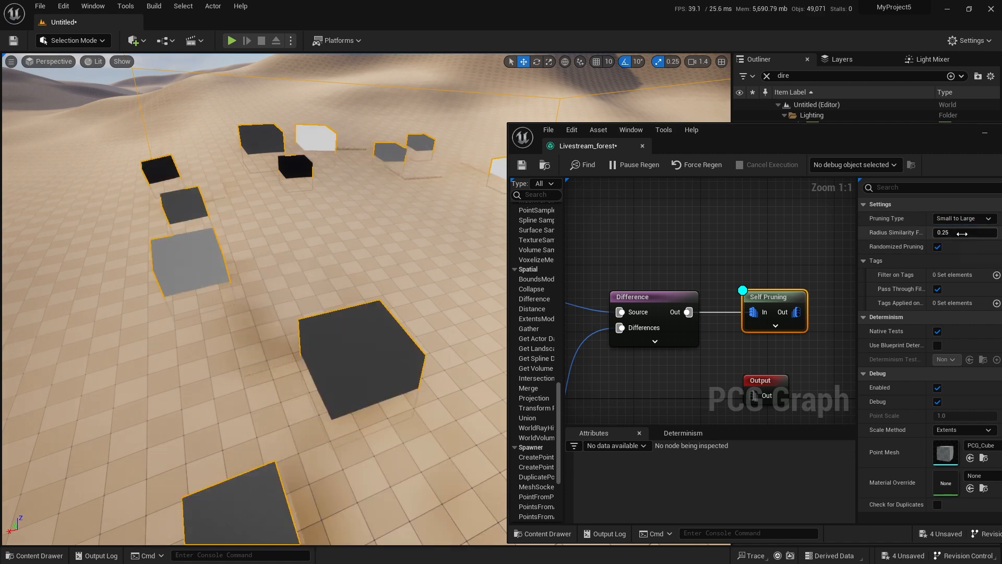
Set the Self Pruning node's Pruning Type to Large to Small.
left_click(973, 218)
left_click(963, 228)
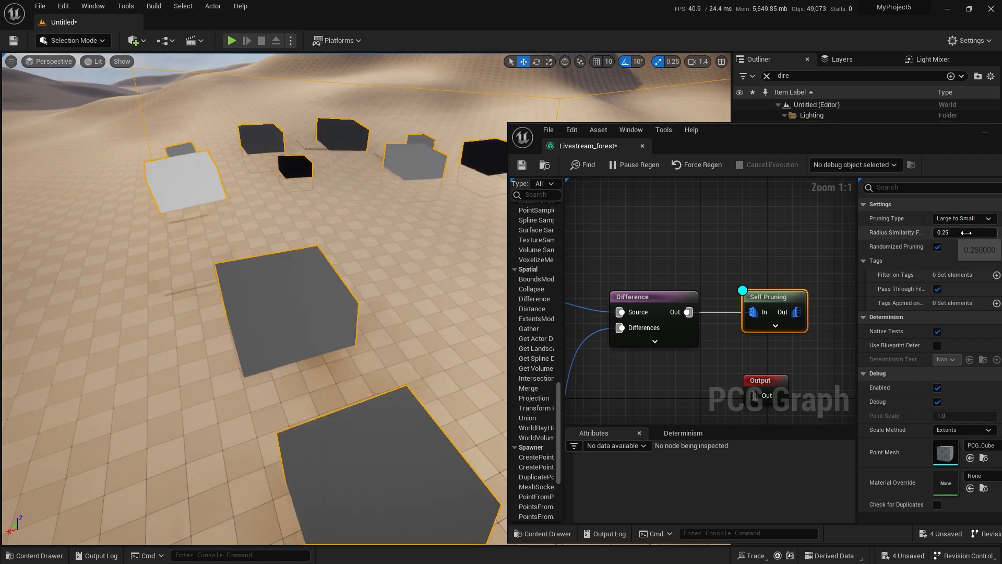
left_click(963, 219)
left_click(960, 228)
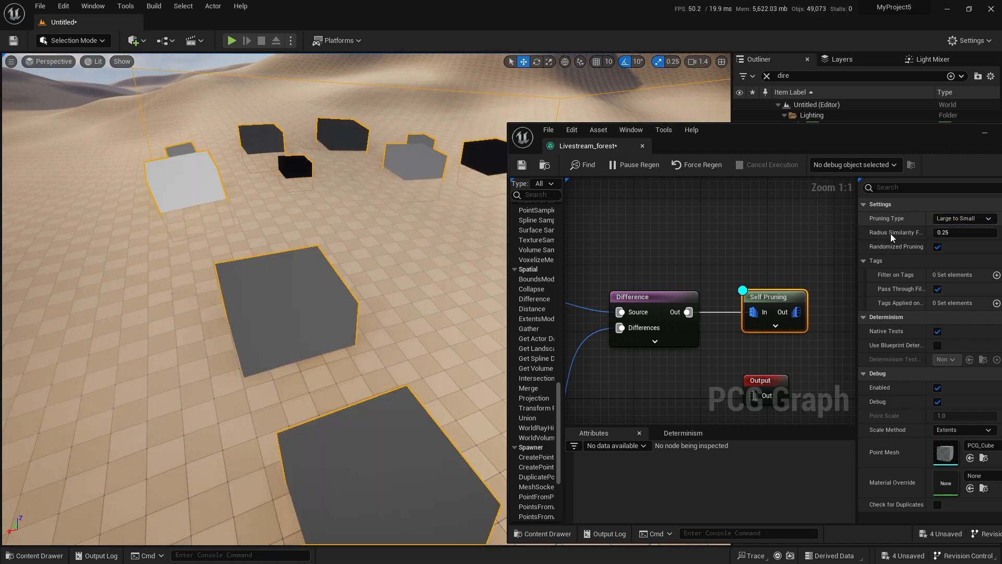
Connect the Self Pruning output to the rock formations' StaticMeshSpawner and turn off the Self Pruning node's debug display.
right_click_drag(751, 241, 700, 226)
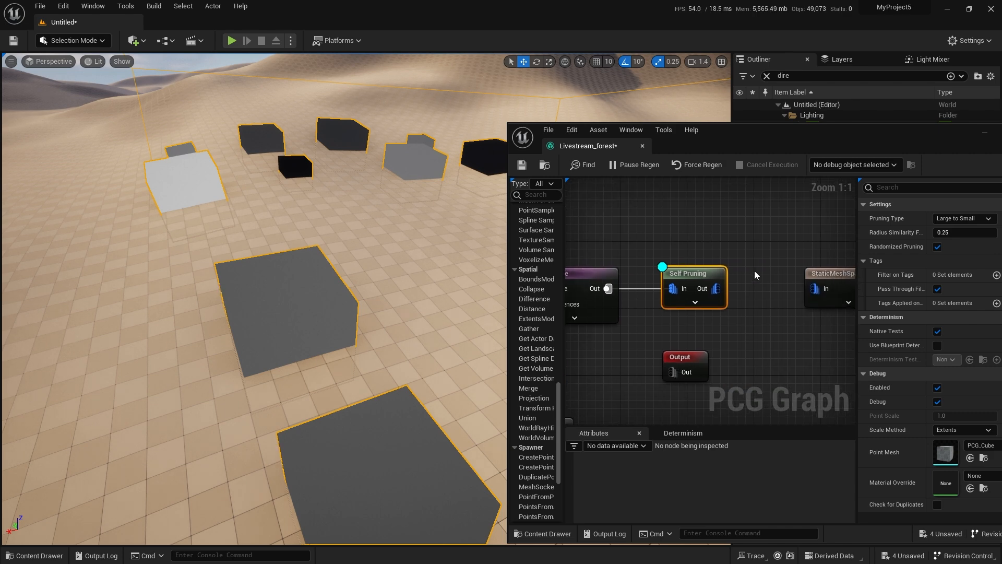
right_click_drag(754, 270, 647, 276)
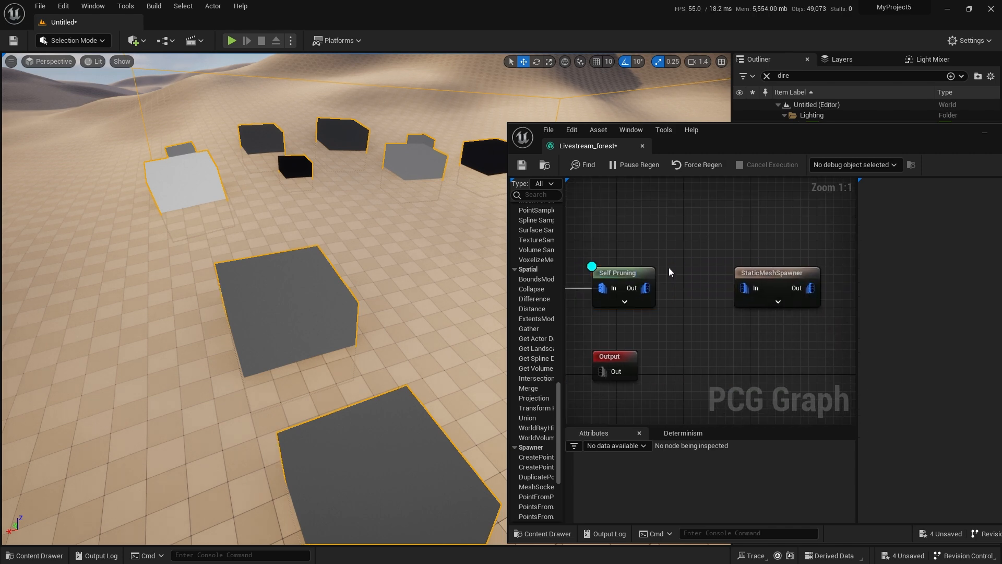
left_click_drag(645, 287, 745, 288)
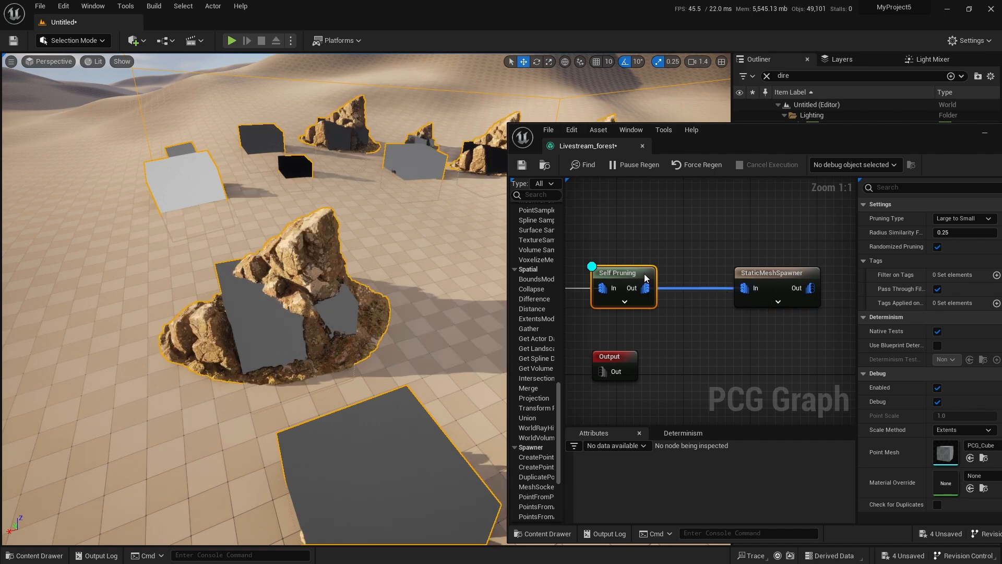
key("d")
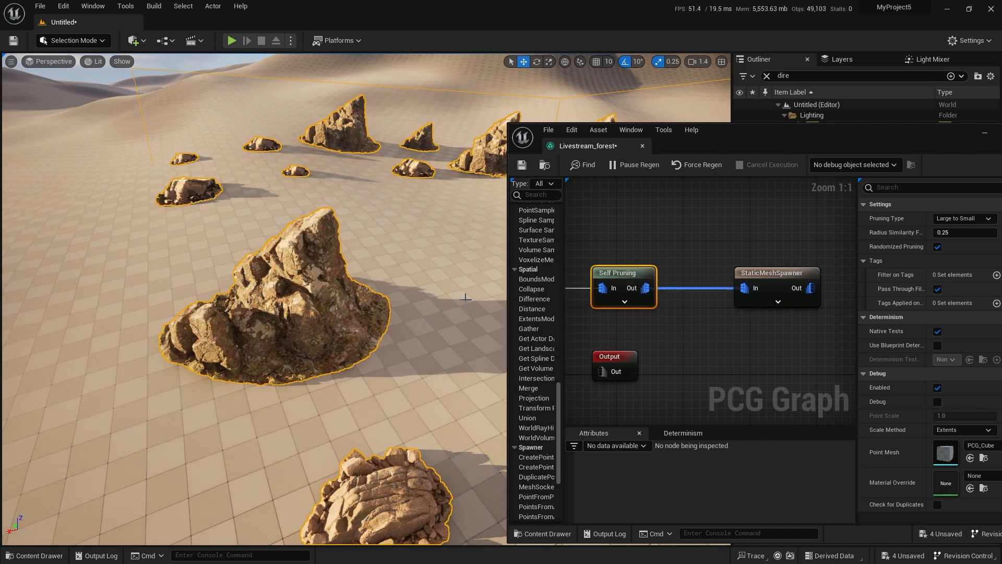
Fly around the pruned rock formations to check their spacing and overlaps.
key("w")
mouse_move(397, 328)
right_mouse_down()
mouse_move(387, 279)
mouse_move(404, 282)
mouse_move(403, 269)
mouse_move(454, 313)
mouse_move(558, 316)
mouse_move(433, 292)
mouse_move(397, 328)
right_mouse_up()
key("w")
key("d")
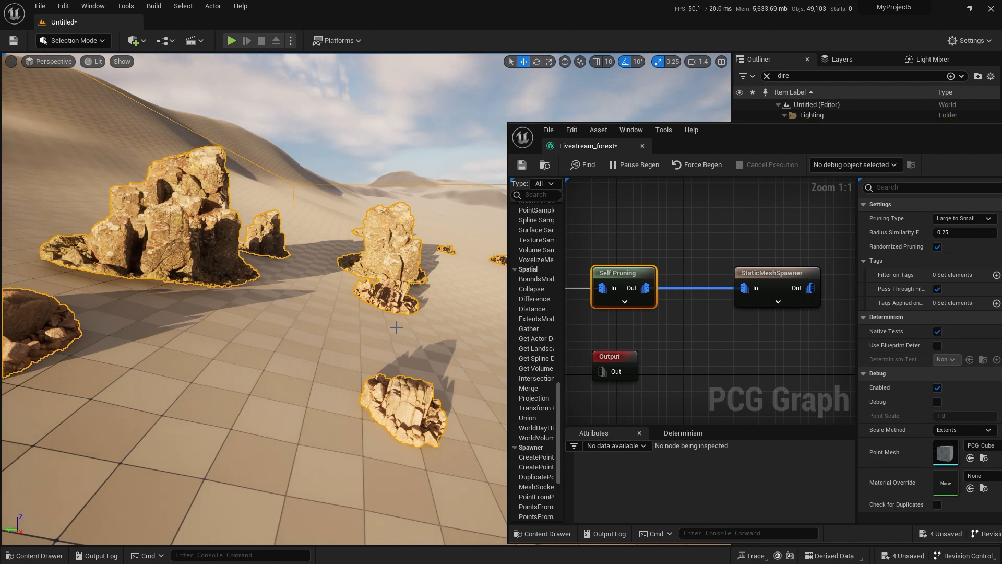
key("s")
right_click_drag(368, 362, 313, 373)
key("d")
Connect the cliffs' Transform Points output to their StaticMeshSpawner.
scroll(693, 375, "down", 1)
right_click_drag(693, 374, 776, 282)
scroll(699, 325, "down", 2)
right_click_drag(697, 326, 756, 323)
scroll(628, 312, "up", 2)
left_click_drag(635, 310, 692, 311)
Examine how the spawned cliffs and the smaller rock formations sit together in the desert.
right_click_drag(169, 346, 158, 313)
key("w")
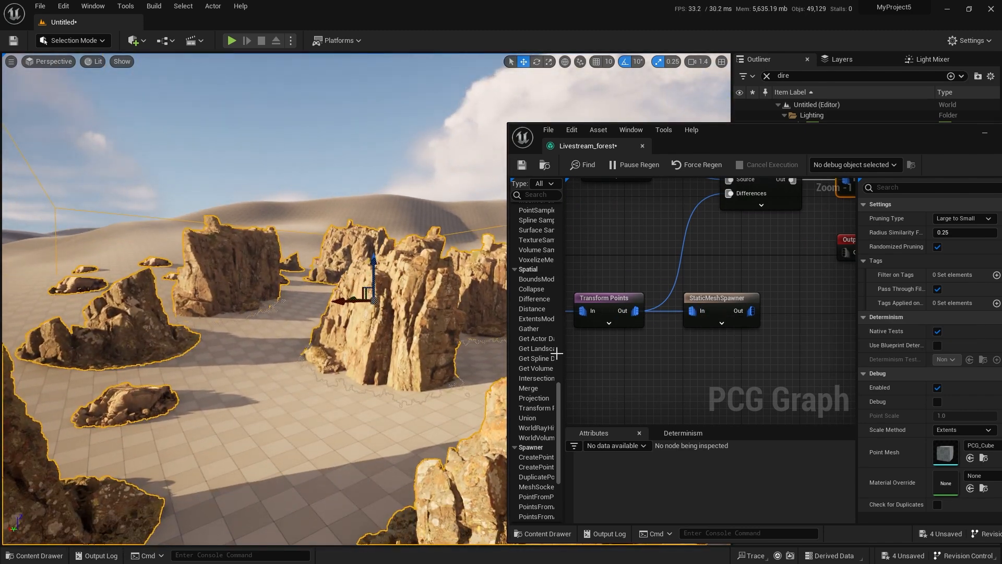
key("s")
right_click_drag(268, 407, 285, 410)
key("a")
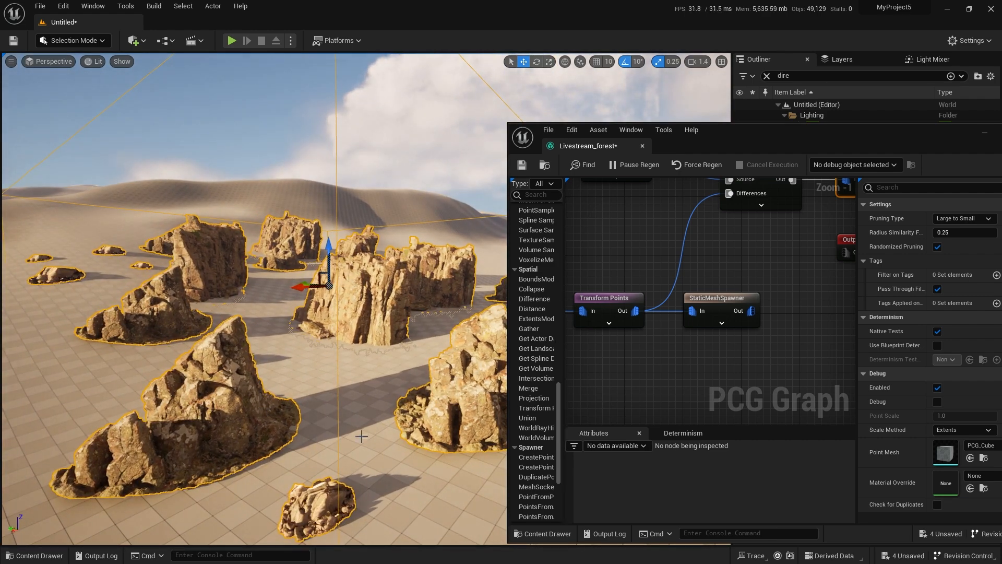
right_click_drag(316, 466, 313, 392)
key("w")
Turn on the Self Pruning node's debug display and examine how its debug cubes fit the spawned rocks.
right_click_drag(733, 256, 661, 388)
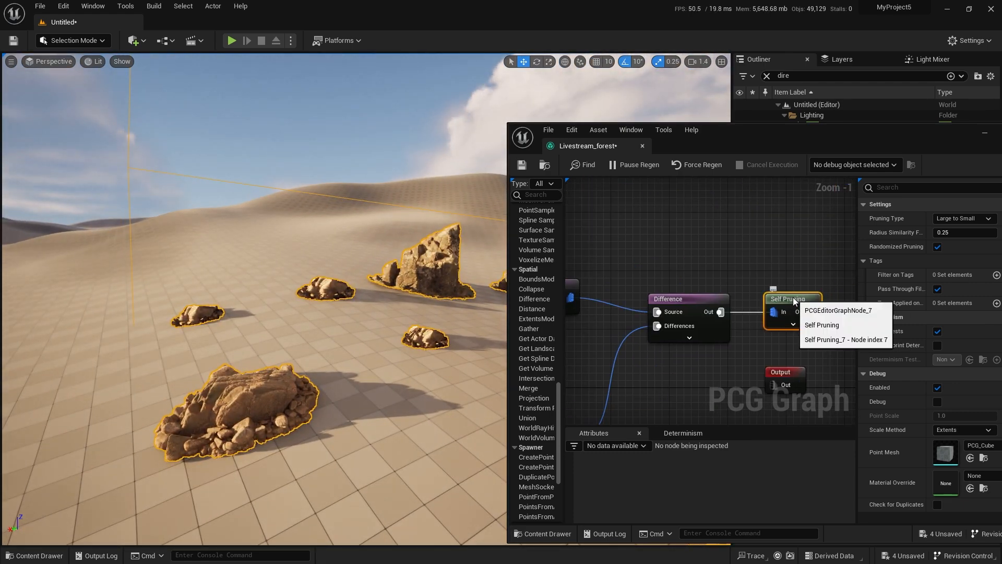
key("d")
right_click_drag(391, 382, 339, 412)
key("w")
key("w")
key("d")
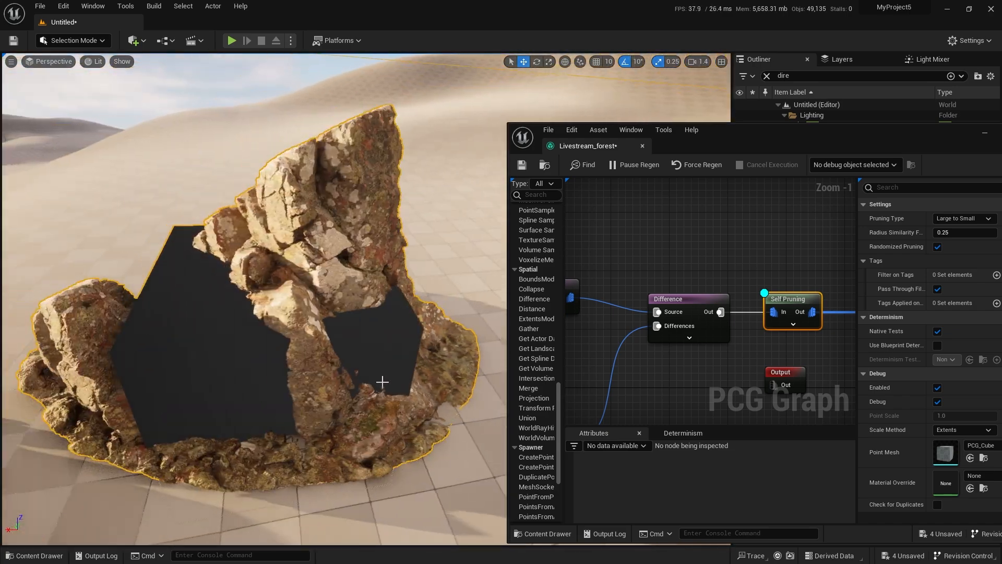
right_click_drag(382, 382, 303, 356)
key("w")
key("a")
right_click_drag(356, 383, 292, 391)
key("s")
key("w")
scroll(251, 428, "down", 1)
key("w")
key("s")
key("w")
key("d")
key("s")
scroll(250, 386, "up", 3)
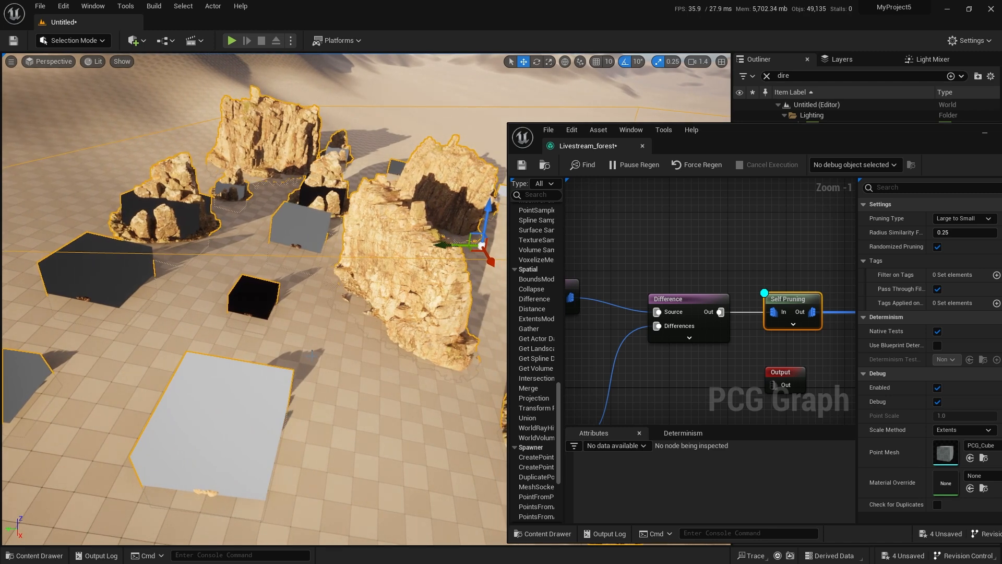
Set Scale Max to 5 on the Transform Points node feeding the Difference source.
scroll(673, 361, "down", 2)
right_click_drag(673, 361, 737, 297)
scroll(737, 297, "up", 1)
left_click(620, 234)
scroll(887, 365, "down", 4)
left_click(942, 423)
type("5")
key("Return")
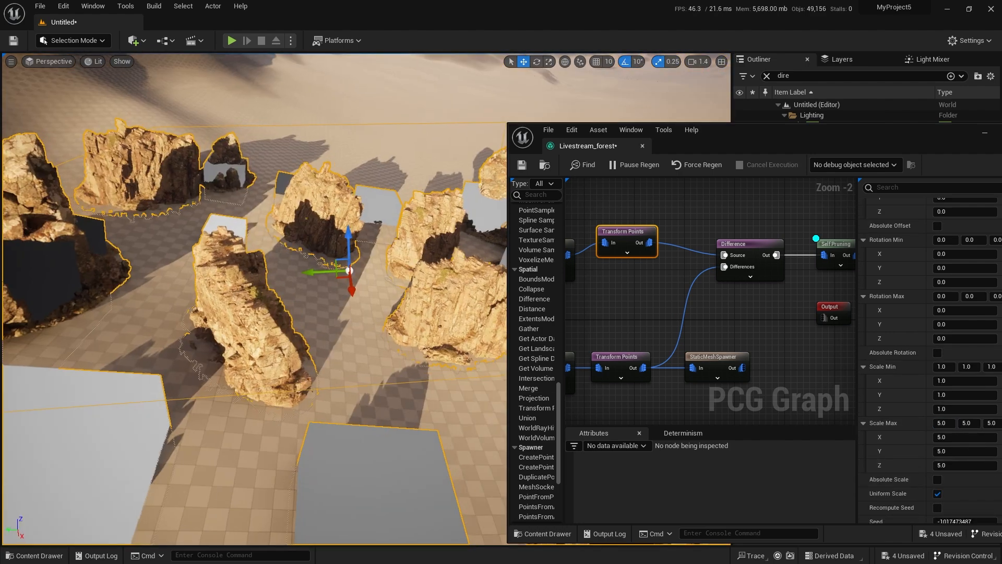
Set the rock formations' Transform Points Scale Max X to 2.3.
right_click_drag(313, 292, 198, 282)
left_click(949, 438)
type("2.3")
key("Return")
Examine the rescaled rock formations and their debug cubes from above and up close.
key("w")
right_click_drag(313, 271, 396, 328)
scroll(282, 251, "up", 1)
key("w")
key("s")
key("w")
key("s")
right_click_drag(403, 373, 359, 287)
Delete the first mesh entry from the StaticMeshSpawner that follows the Self Pruning node.
right_click_drag(773, 313, 685, 311)
right_click_drag(819, 297, 713, 324)
left_click(763, 286)
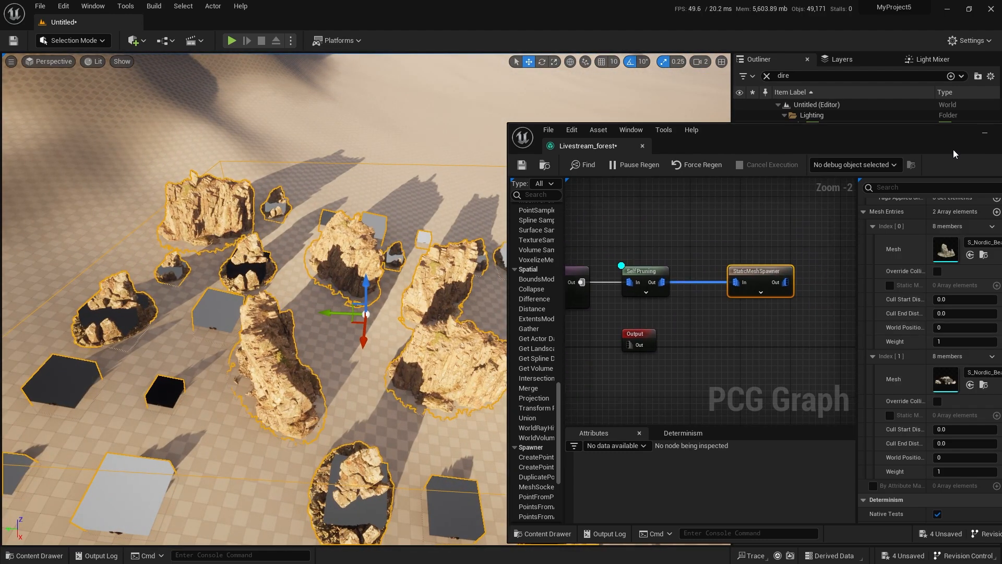
left_click_drag(947, 138, 808, 134)
scroll(868, 240, "up", 2)
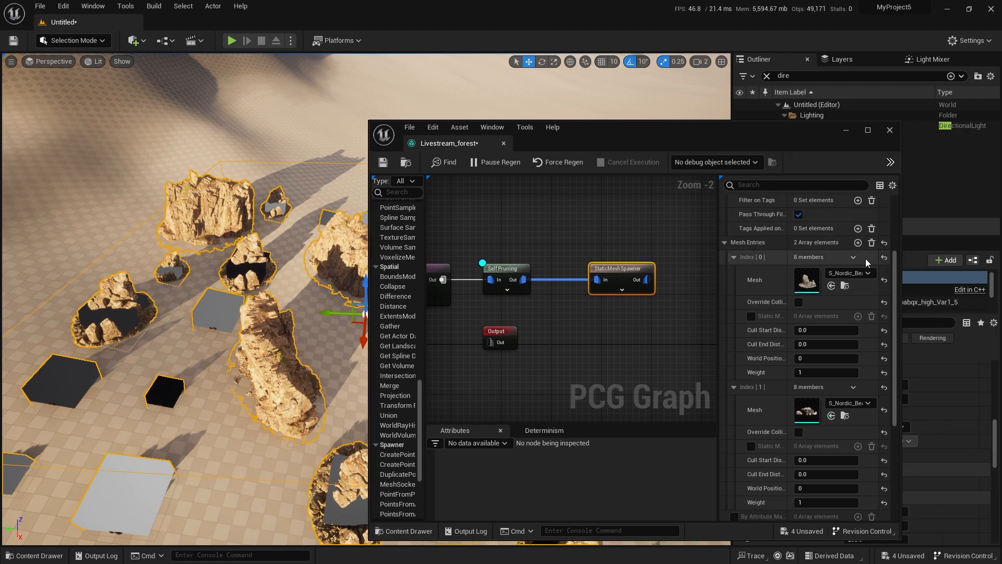
left_click(852, 257)
left_click(867, 284)
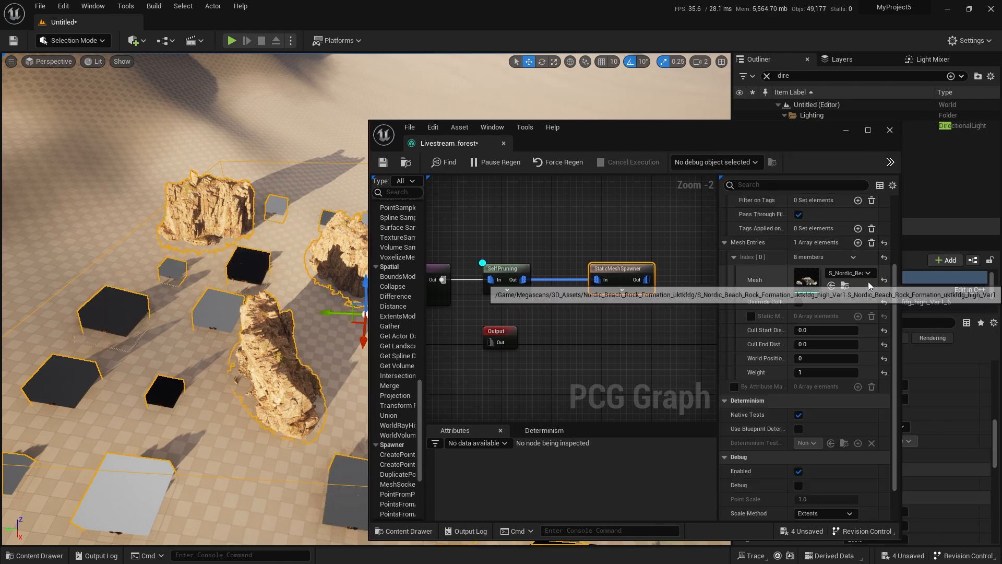
Compare the remaining rock mesh with its debug cubes in wireframe and unlit views, ending in lit view.
right_click_drag(287, 344, 319, 355)
key("alt+2")
key("alt+3")
left_click_drag(600, 133, 1001, 251)
right_click_drag(520, 355, 485, 374)
key("alt+4")
scroll(485, 374, "down", 4)
scroll(522, 386, "up", 3)
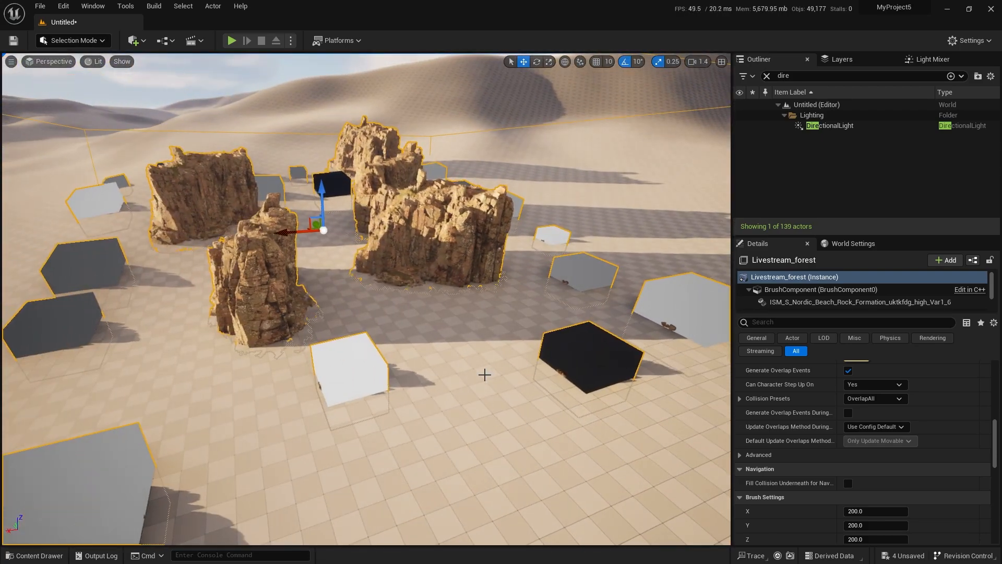
Set the Point Extents X to 150 on the rock formations' Surface Sampler.
left_click_drag(1001, 153, 549, 128)
right_click_drag(459, 282, 603, 269)
right_click_drag(472, 324, 489, 312)
right_click_drag(539, 290, 511, 291)
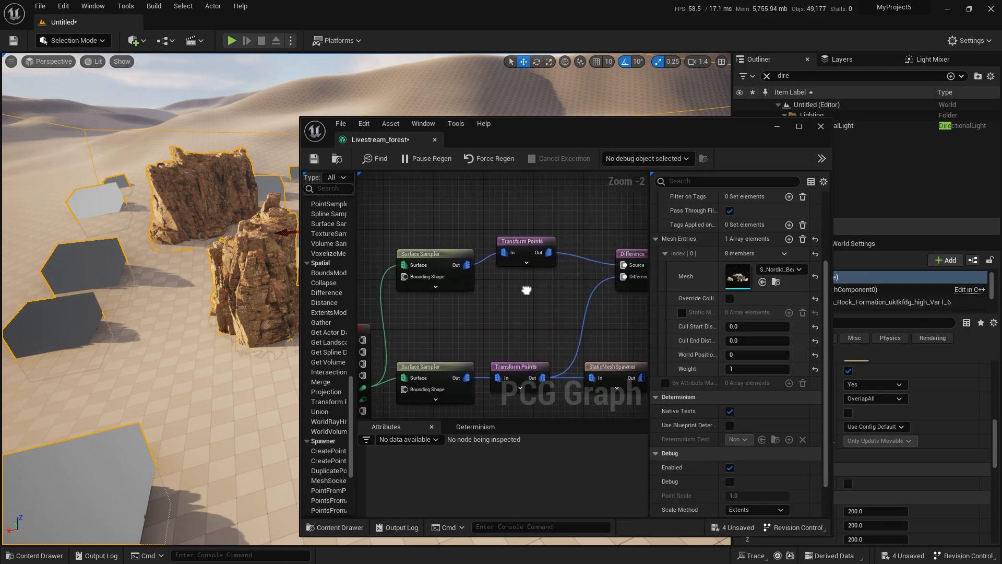
left_click(433, 251)
scroll(744, 267, "up", 5)
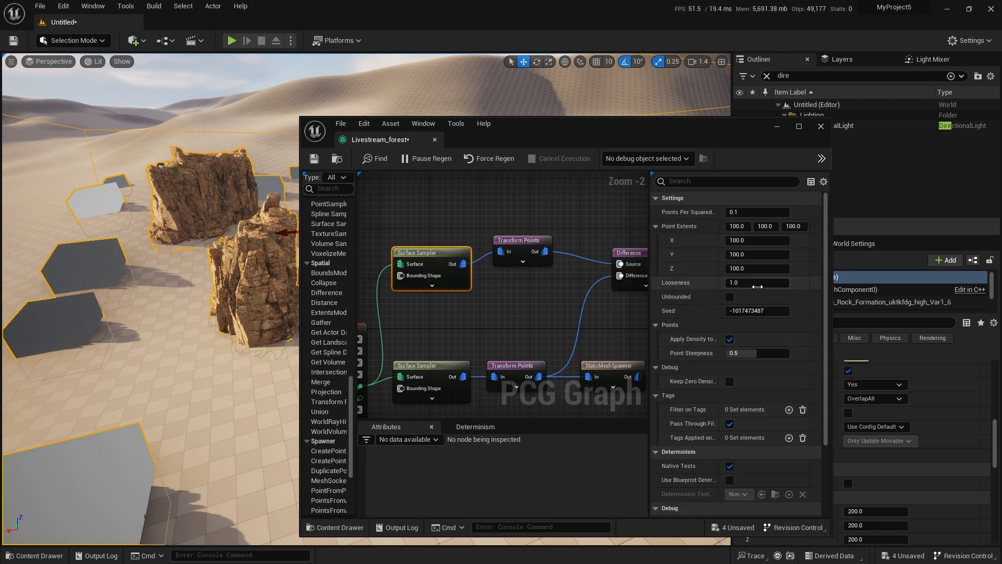
left_click(757, 240)
type("150")
key("Return")
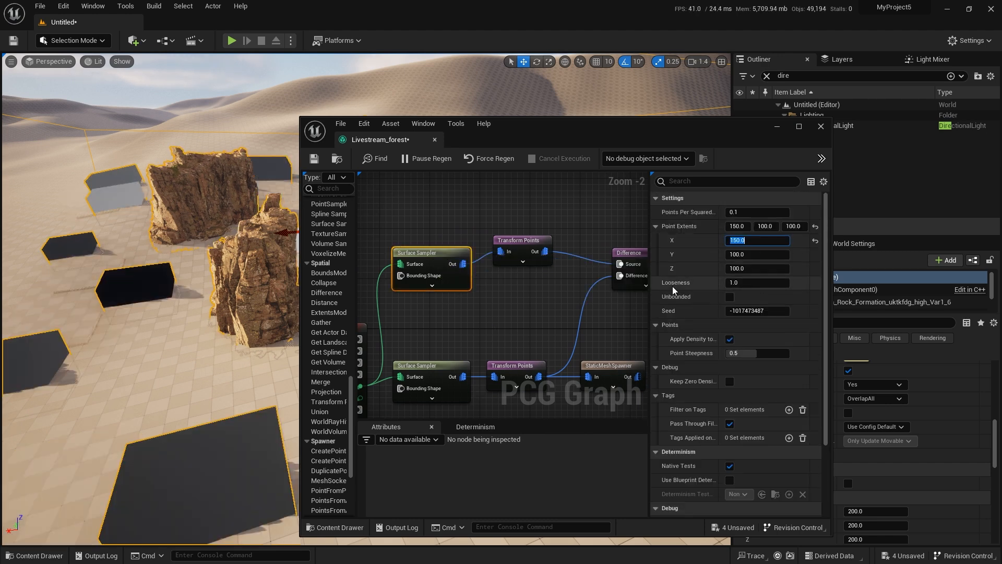
Check the rocks' footprint against the enlarged point extents in unlit and wireframe views, ending in lit view.
key("w")
right_click_drag(283, 376, 201, 394)
key("alt+3")
key("alt+2")
left_click_drag(528, 131, 1001, 177)
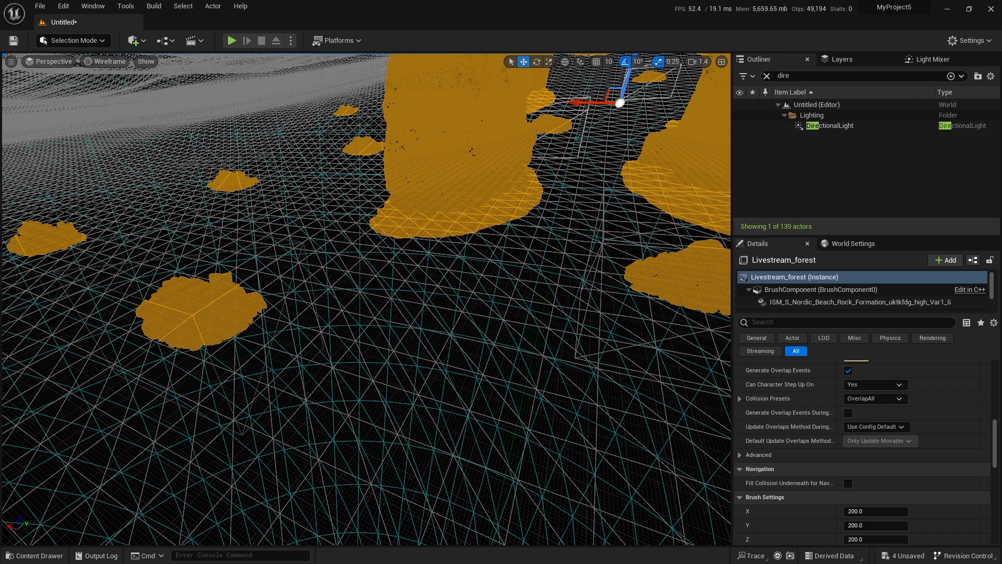
key("alt+4")
Fly around the cliffs and debug cubes to examine the spacing between the pruned points.
right_click_drag(365, 303, 371, 329)
key("w")
scroll(339, 326, "down", 2)
key("s")
key("d")
mouse_move(532, 308)
right_mouse_down()
mouse_move(547, 308)
mouse_move(540, 299)
right_mouse_up()
key("s")
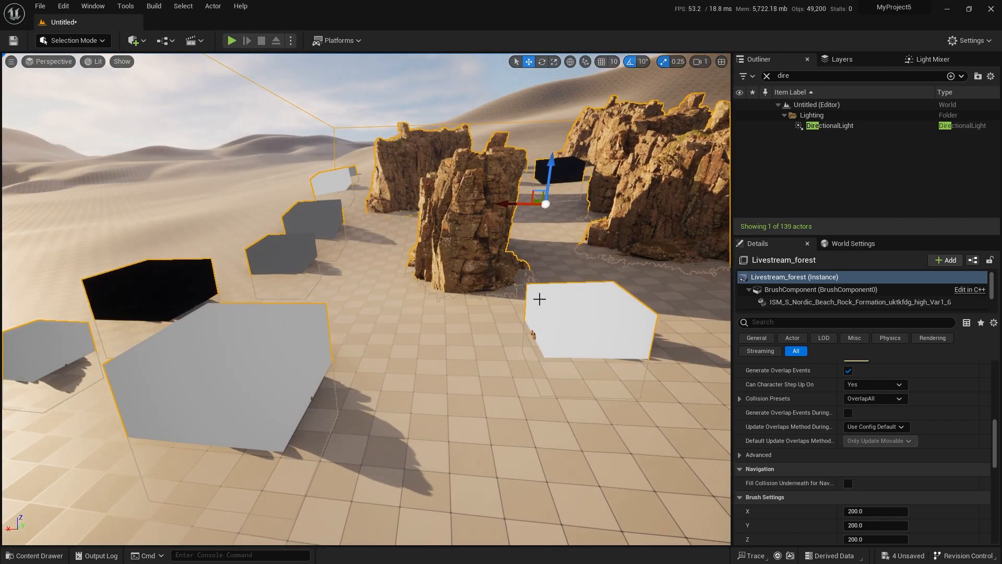
key("s")
right_click_drag(401, 366, 461, 346)
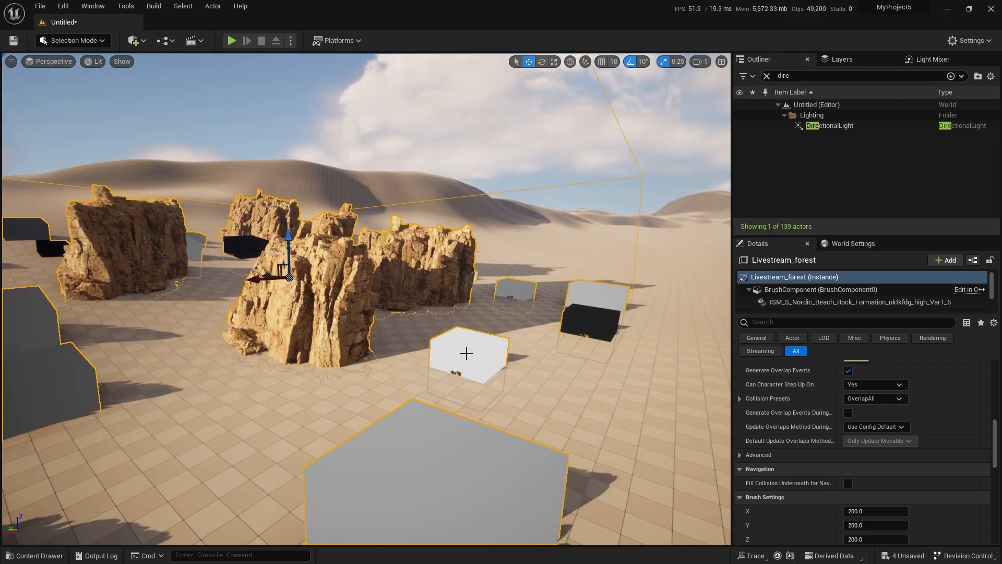
mouse_move(469, 414)
right_mouse_down()
mouse_move(397, 412)
mouse_move(460, 413)
mouse_move(459, 405)
mouse_move(444, 413)
mouse_move(466, 415)
right_mouse_up()
key("s")
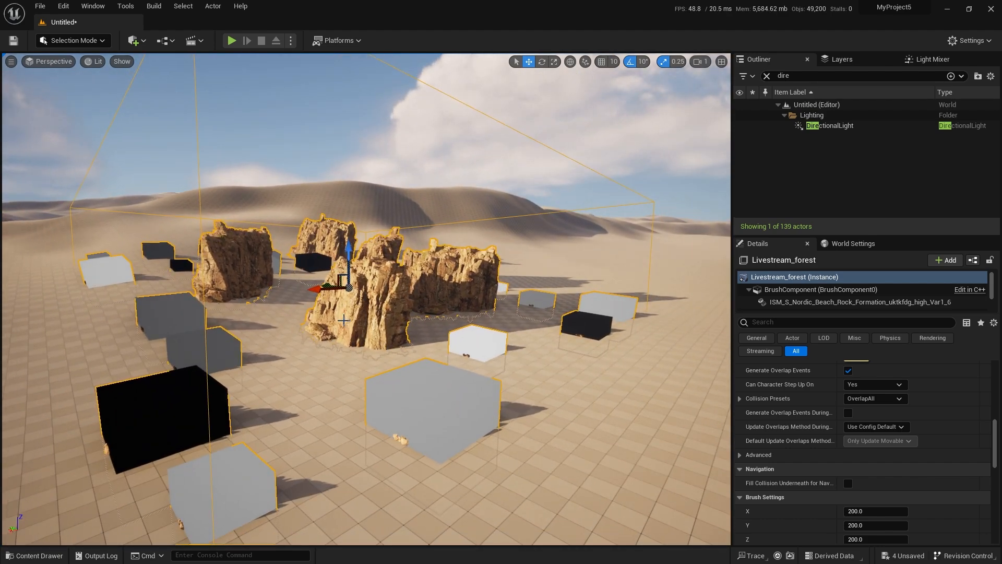
key("w")
right_click_drag(390, 319, 370, 319)
scroll(390, 319, "up", 5)
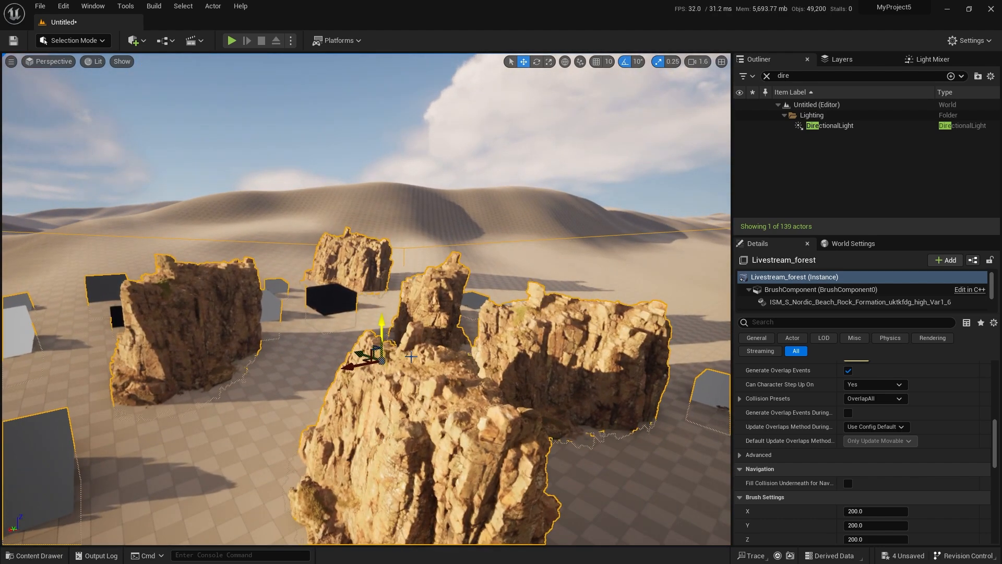
right_click_drag(463, 447, 455, 472)
key("s")
Turn off the debug display on the Self Pruning node.
left_click_drag(1001, 80, 681, 87)
scroll(614, 246, "down", 2)
right_click_drag(614, 246, 490, 231)
scroll(643, 193, "up", 3)
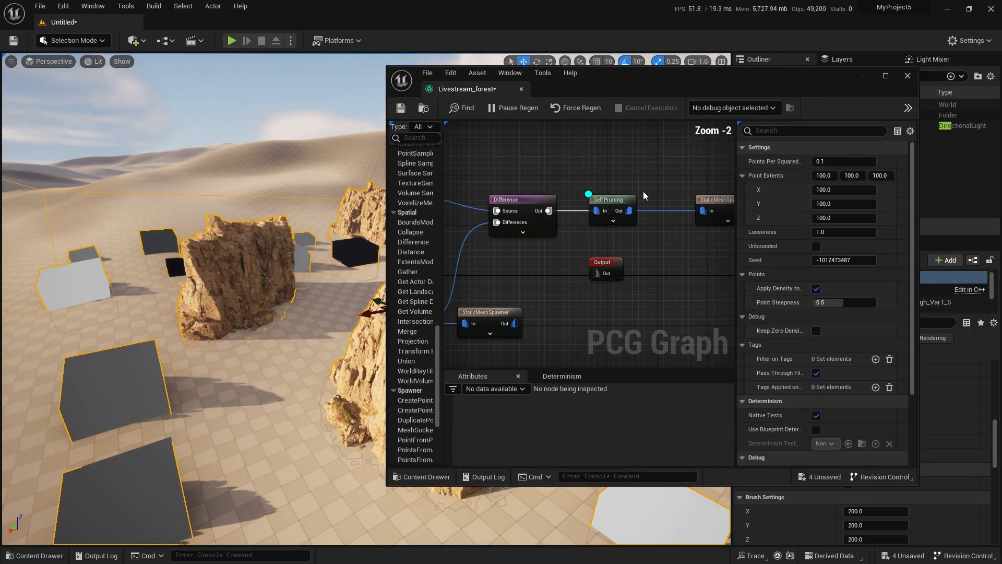
left_click(609, 201)
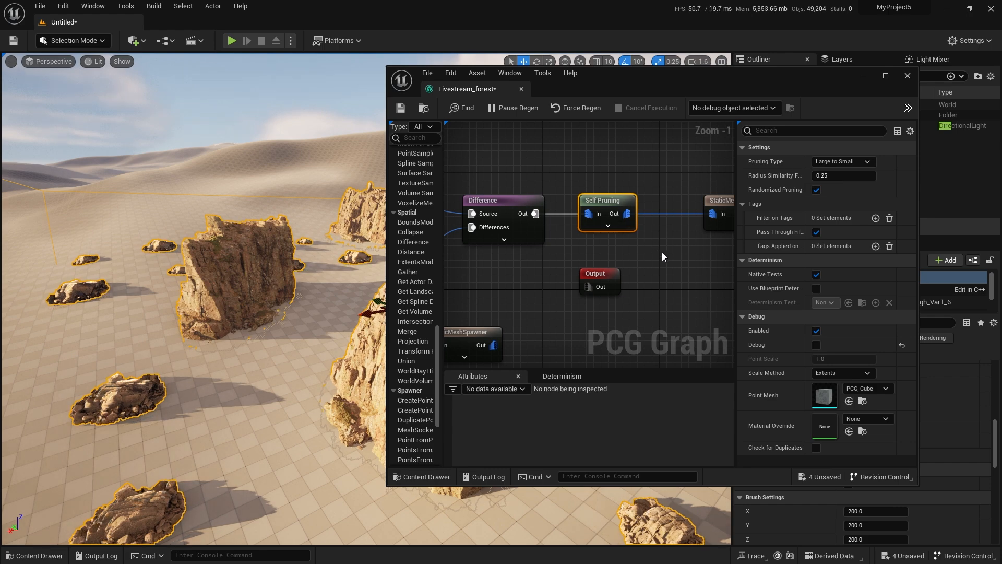
View the small rocks scattered around the cliffs without the debug cubes.
scroll(628, 224, "down", 1)
scroll(629, 225, "down", 4)
right_click_drag(293, 325, 314, 332)
key("s")
key("a")
scroll(601, 214, "up", 6)
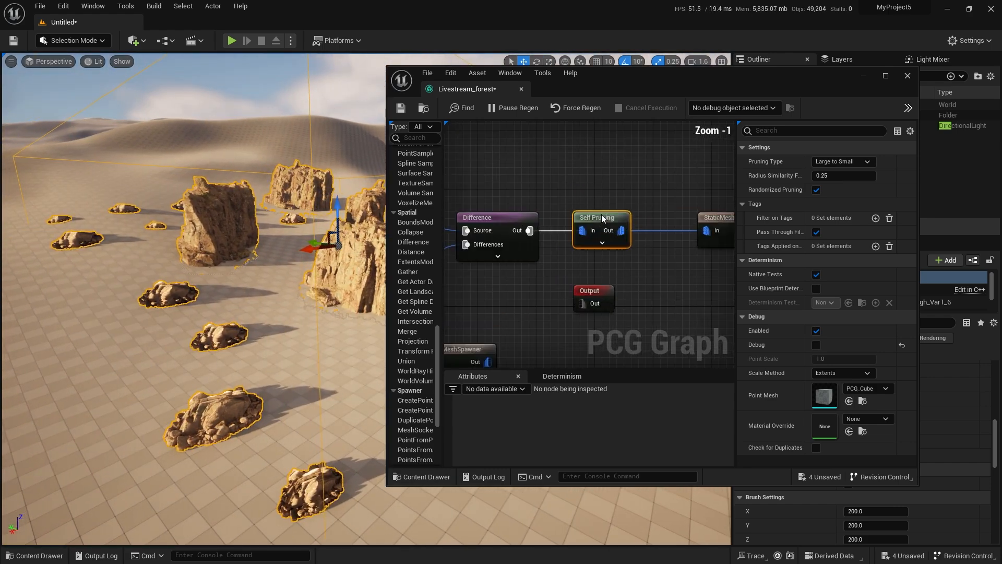
Set the rocks' Transform Points node to a random Z rotation between -180 and 180.
scroll(602, 214, "down", 4)
scroll(515, 218, "up", 2)
scroll(593, 212, "up", 2)
left_click(593, 211)
scroll(837, 288, "down", 2)
left_click(888, 283)
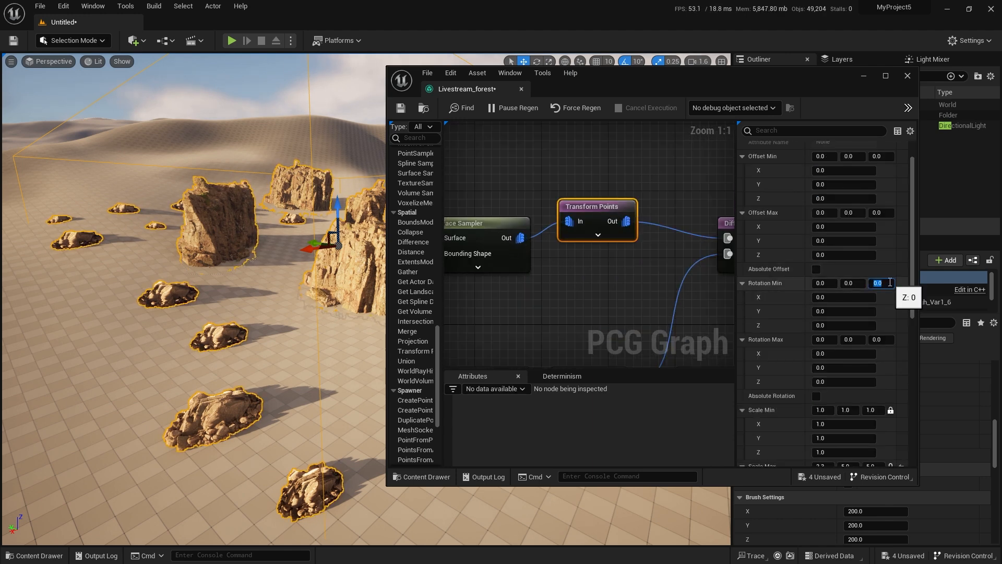
type("-180")
key("Return")
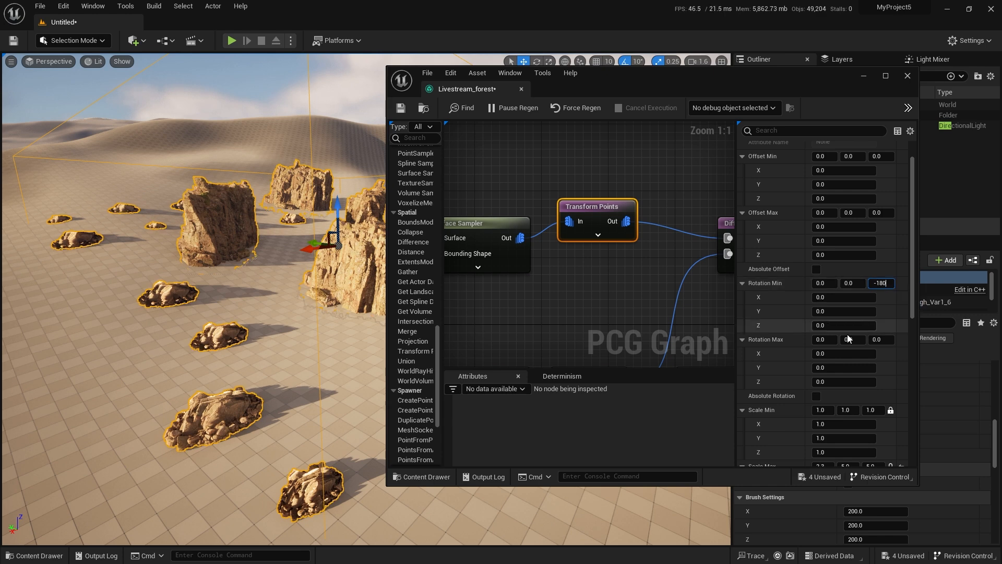
left_click(883, 339)
type("180")
key("Return")
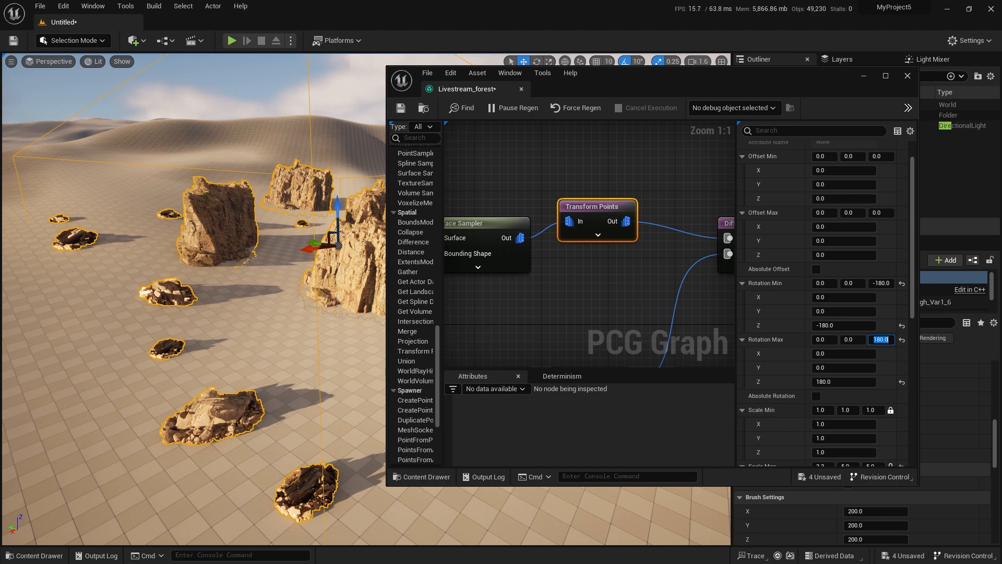
left_click(640, 398)
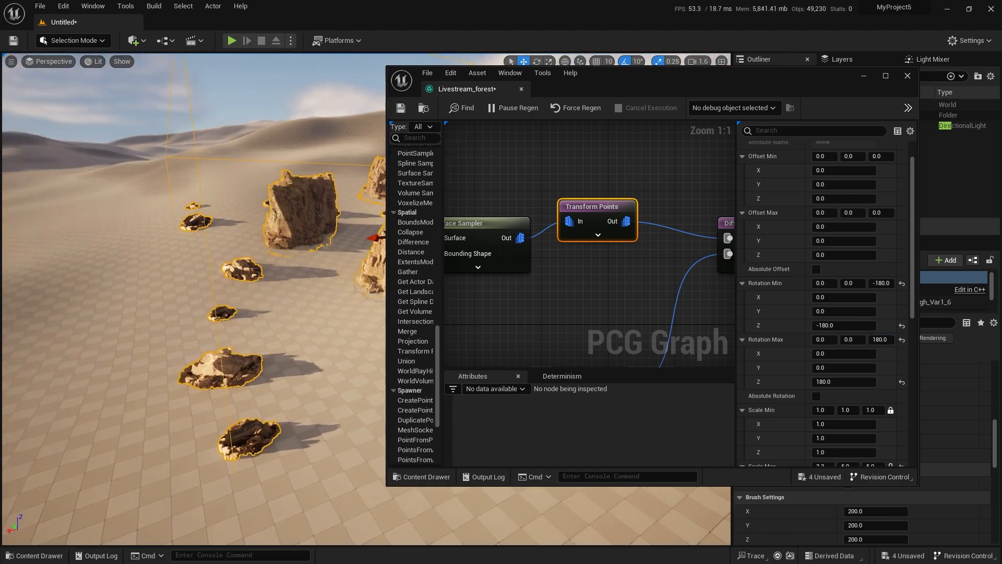
Set the rocks' Scale Max to 2.3 on Y and Z as well, and lock its axes together.
scroll(869, 336, "down", 2)
scroll(869, 336, "down", 1)
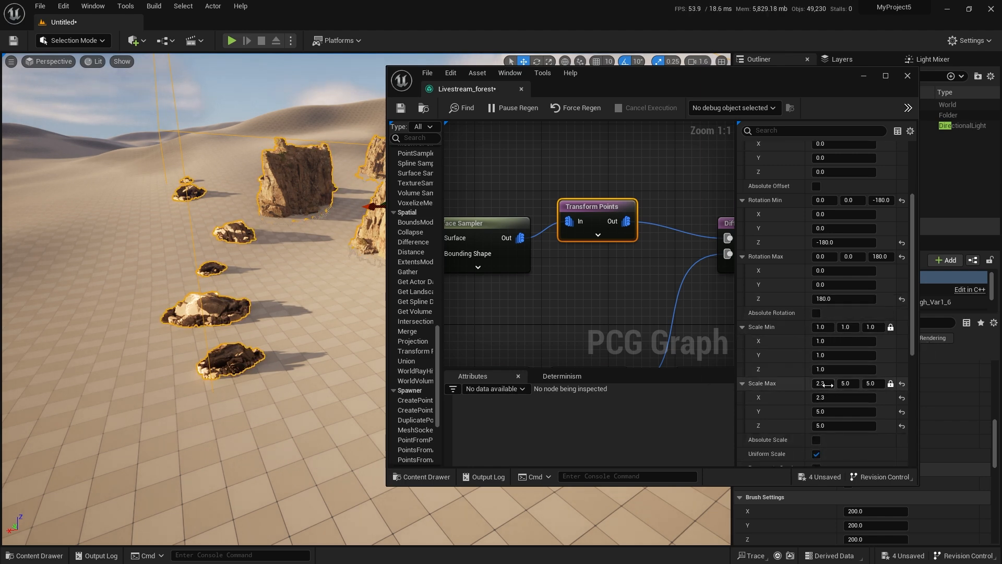
left_click(852, 387)
type("2.3")
key("Tab")
type("2.3")
key("Return")
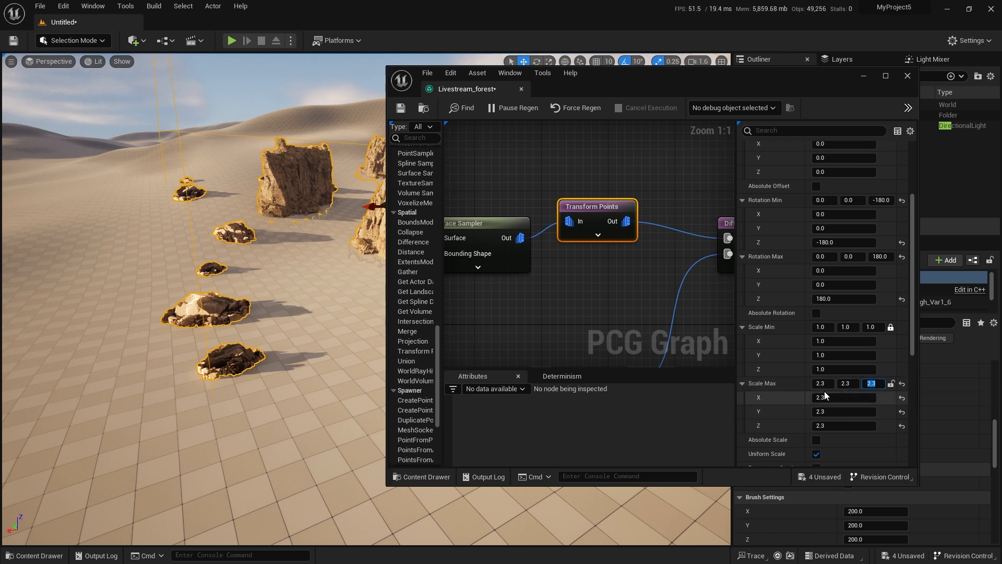
left_click(891, 384)
Select the rock branch's upper row of nodes and move it up, farther from the cliff branch.
scroll(636, 313, "down", 1)
right_click_drag(636, 314, 626, 282)
scroll(627, 282, "down", 3)
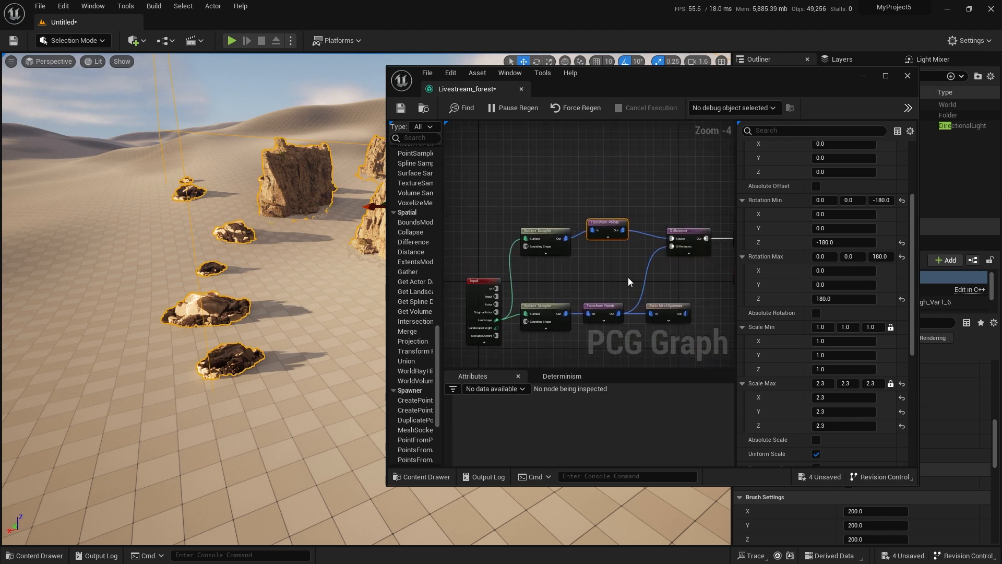
right_click_drag(628, 277, 539, 253)
scroll(538, 253, "down", 2)
left_click_drag(606, 228, 605, 237)
left_click_drag(494, 236, 492, 225)
scroll(510, 274, "up", 3)
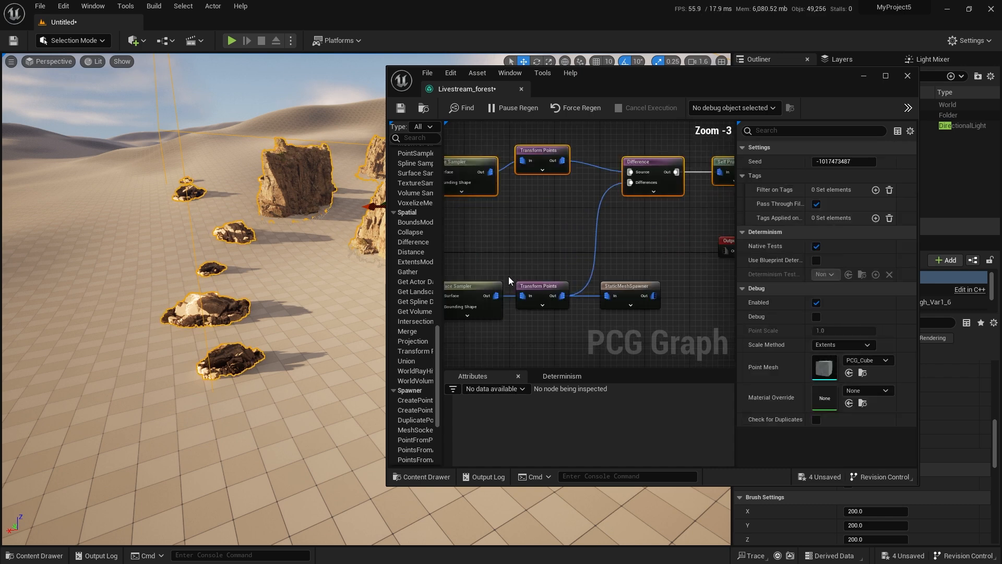
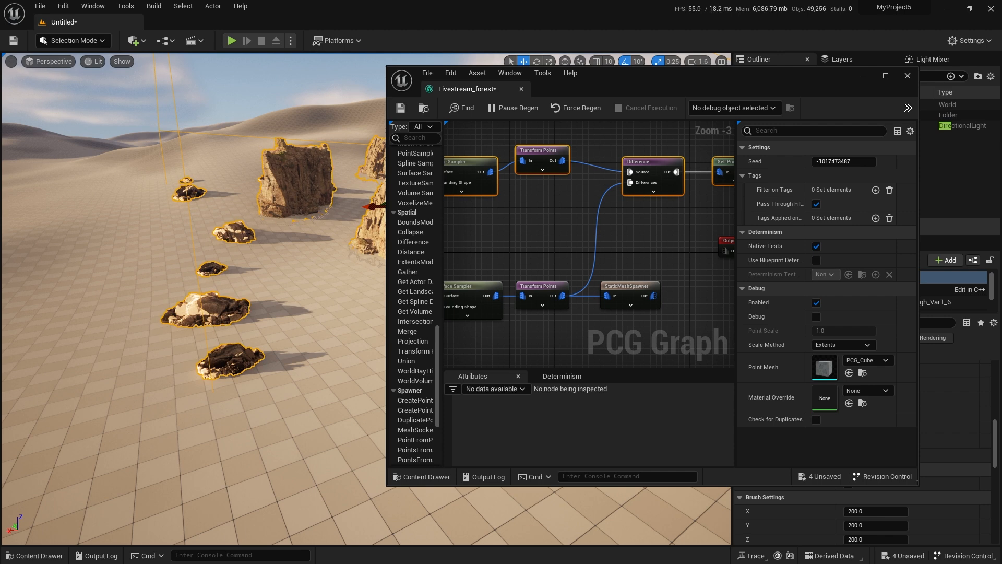
Add a new Surface Sampler node below the cliff branch and feed it from the Input node's Landscape pin.
right_click_drag(565, 246, 641, 291)
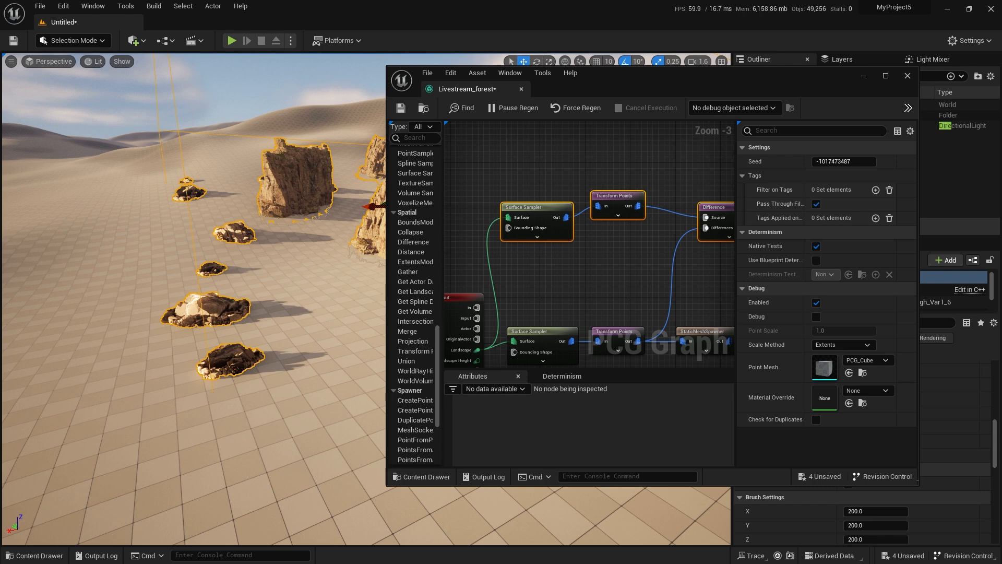
right_click_drag(598, 210, 592, 178)
right_click(521, 265)
type("surface")
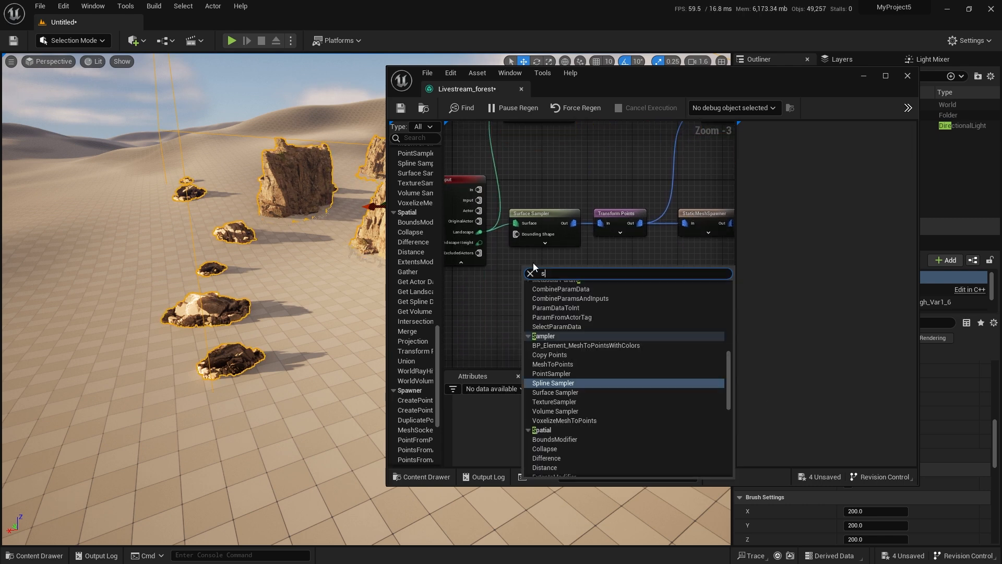
key("Return")
scroll(533, 265, "up", 3)
right_click_drag(527, 267, 580, 251)
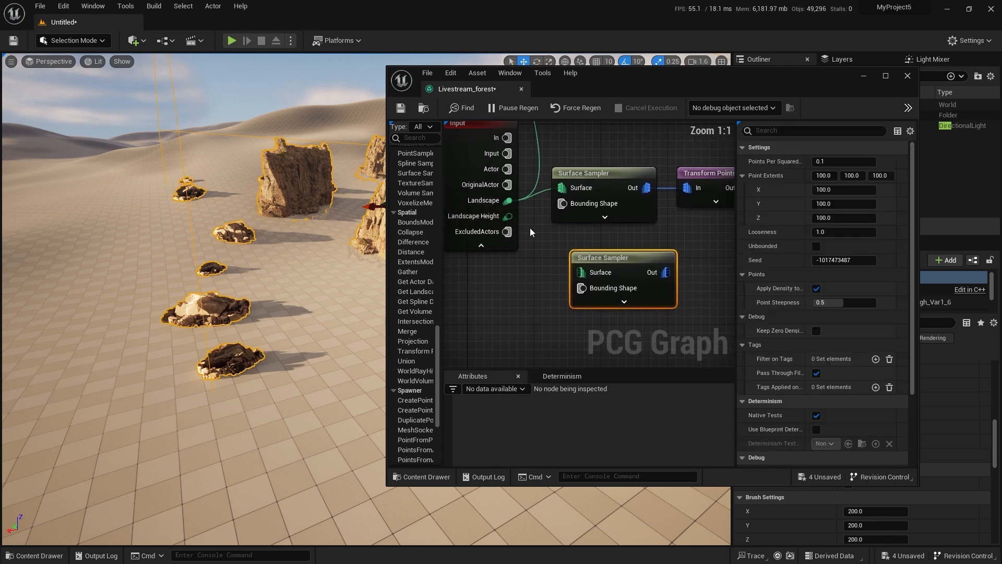
left_click_drag(509, 201, 592, 271)
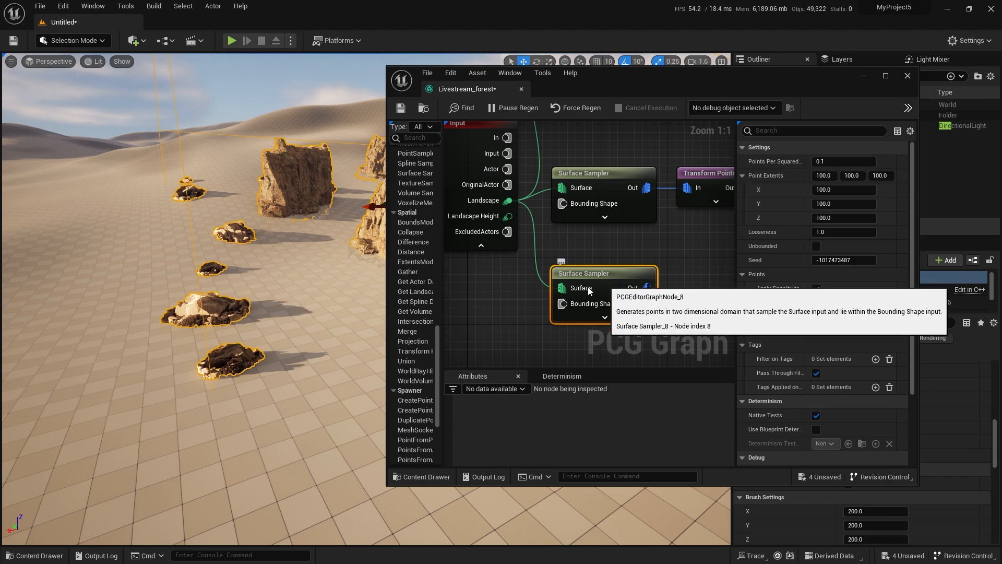
Open the S_Nordic_Beach_Rocky_Ground static mesh, examine the gravel pile from above and from the side, and close it.
right_click_drag(303, 325, 357, 288)
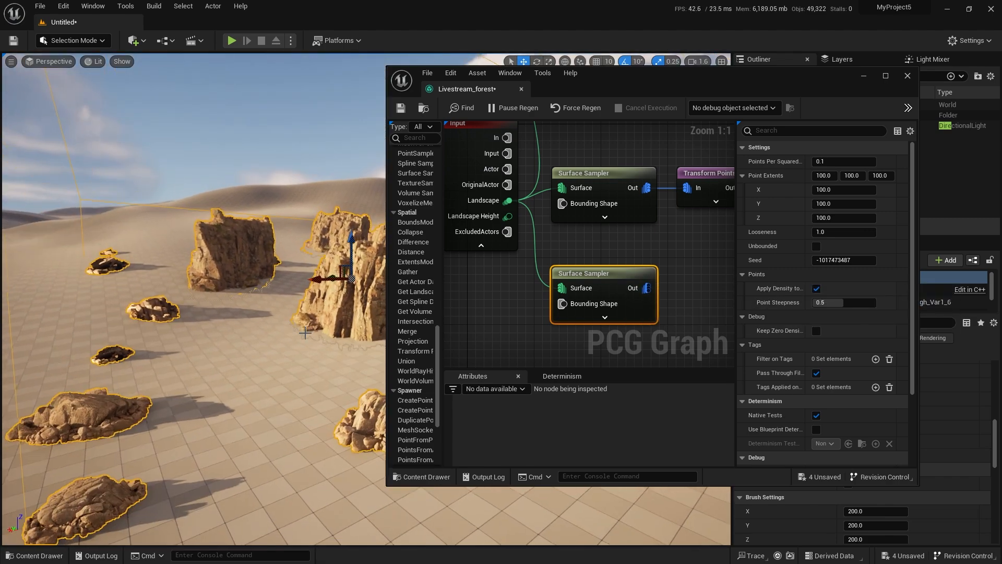
right_click_drag(703, 258, 613, 252)
key("ctrl+space")
scroll(740, 417, "down", 1)
left_click(607, 417)
double_click(607, 421)
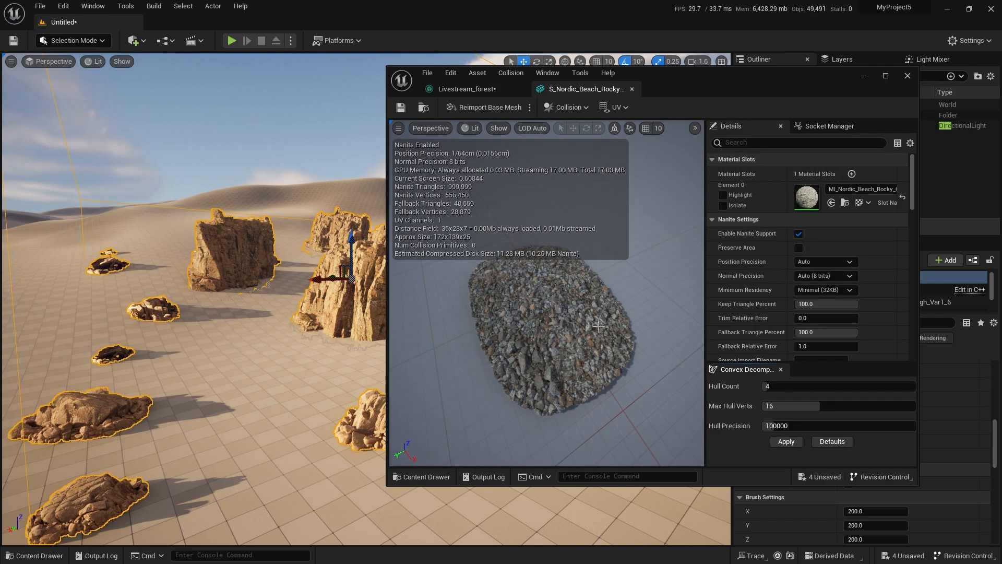
scroll(529, 353, "down", 4)
double_click(697, 79)
left_click_drag(369, 323, 485, 334)
scroll(365, 331, "up", 5)
left_click_drag(350, 337, 402, 281)
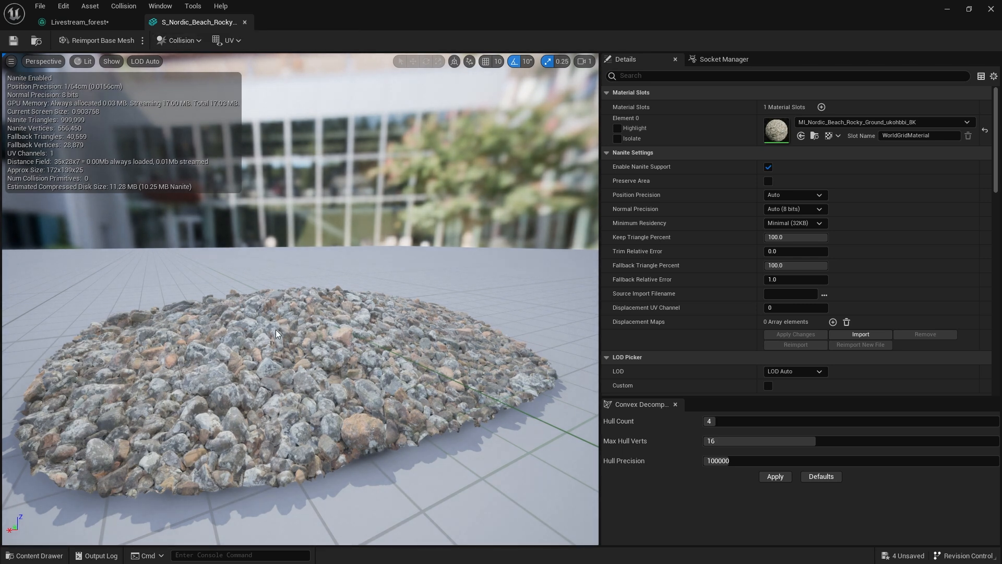
left_click_drag(268, 226, 268, 226)
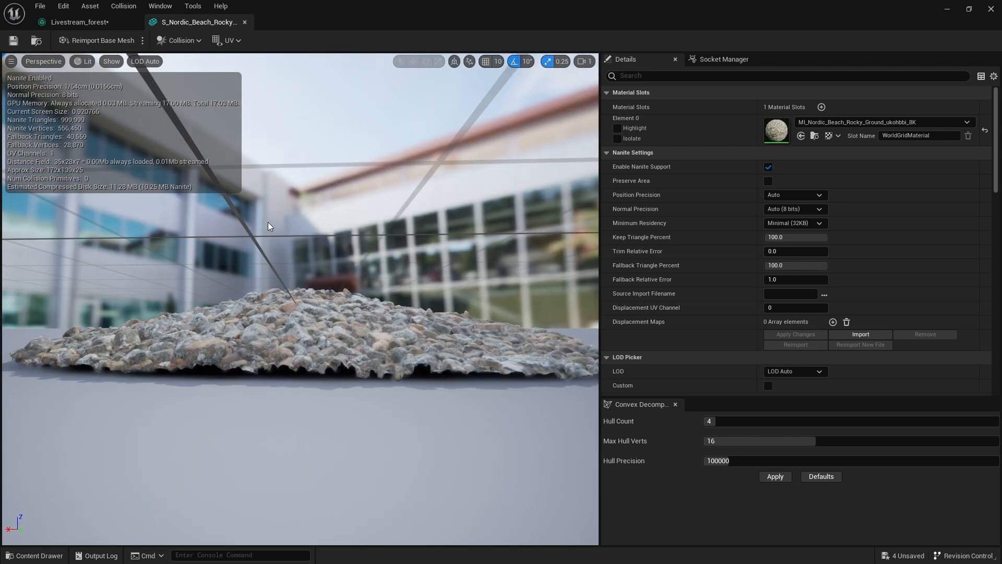
left_click(245, 22)
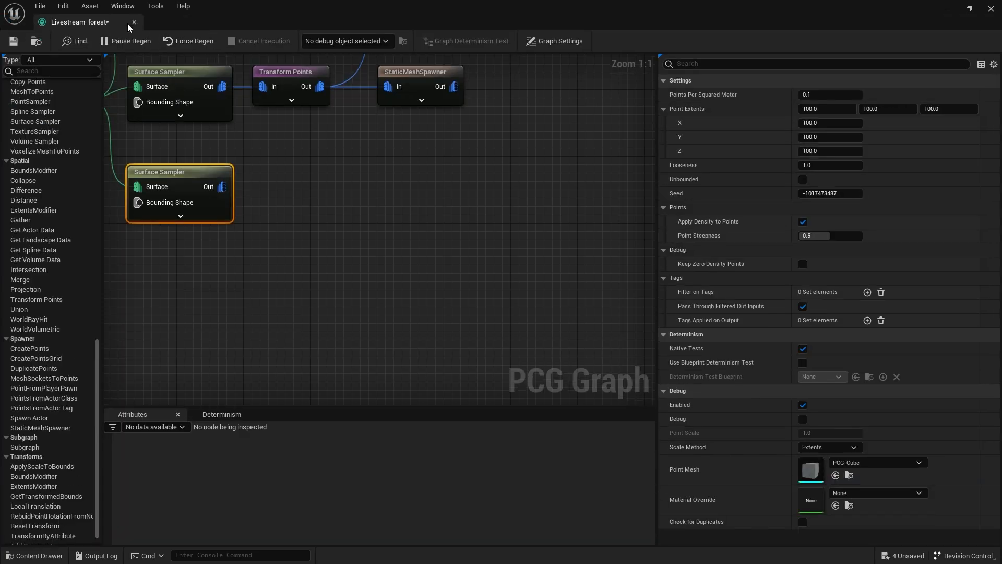
Place the S_Nordic_Beach_Rocky_Ground mesh on open sand away from the cliffs and try sinking it into the ground.
double_click(278, 20)
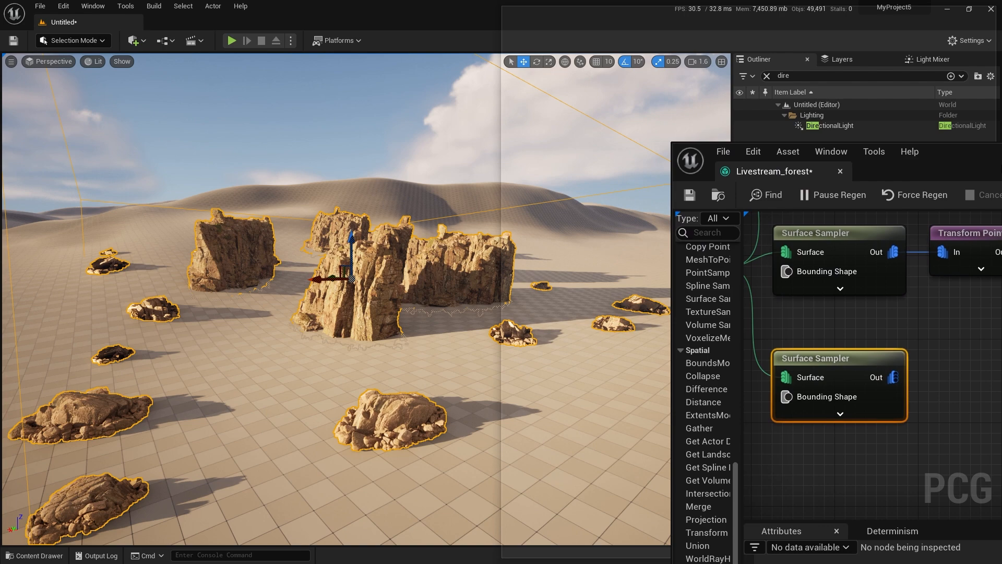
mouse_move(1001, 174)
left_mouse_down()
mouse_move(553, 177)
mouse_move(579, 160)
mouse_move(1001, 163)
left_mouse_up()
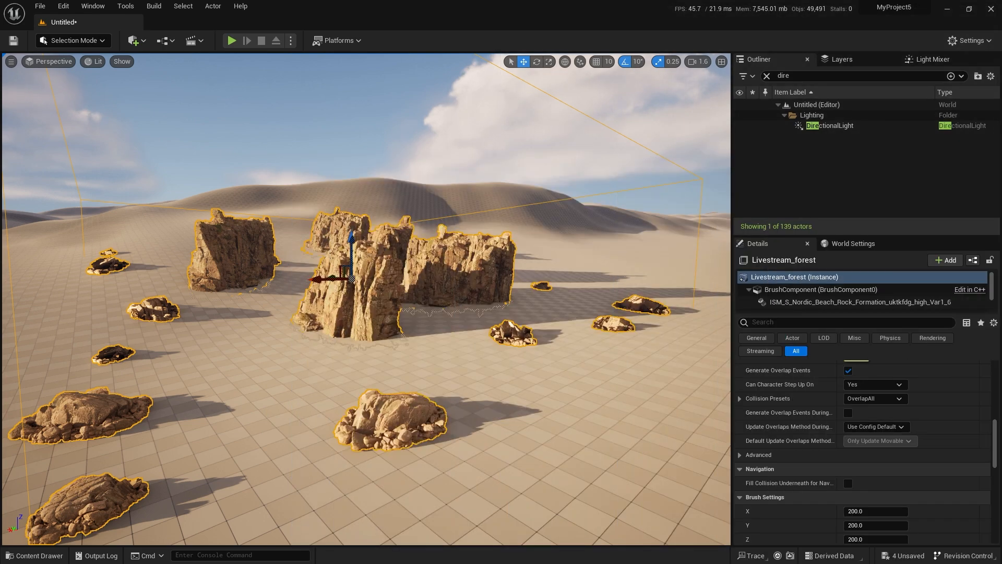
right_click_drag(547, 414, 731, 413)
left_click(434, 379)
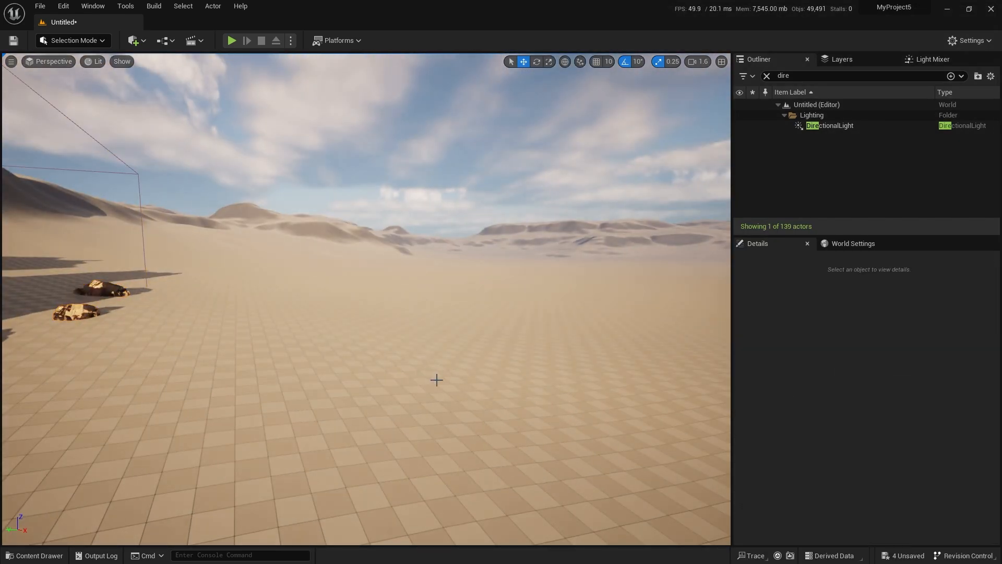
right_click_drag(434, 379, 543, 380)
key("ctrl+space")
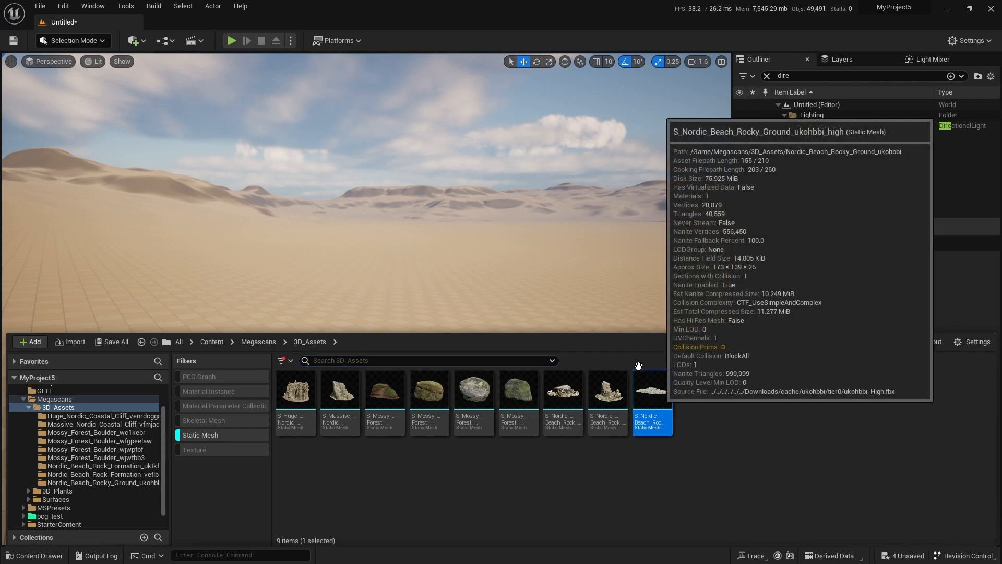
left_click_drag(653, 421, 415, 360)
left_click_drag(417, 414, 416, 412)
key("f")
left_click_drag(480, 239, 242, 265, "alt")
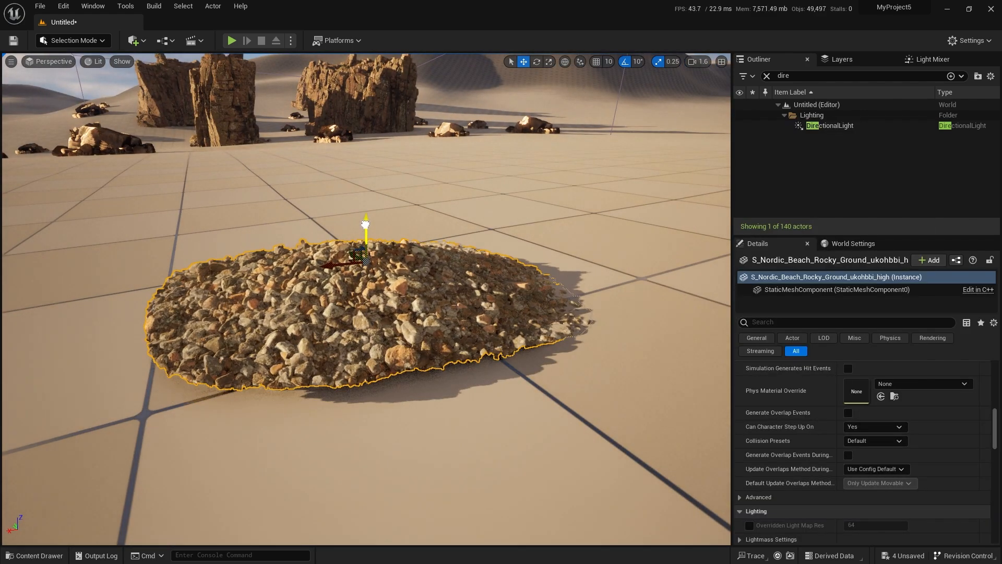
key("e")
key("w")
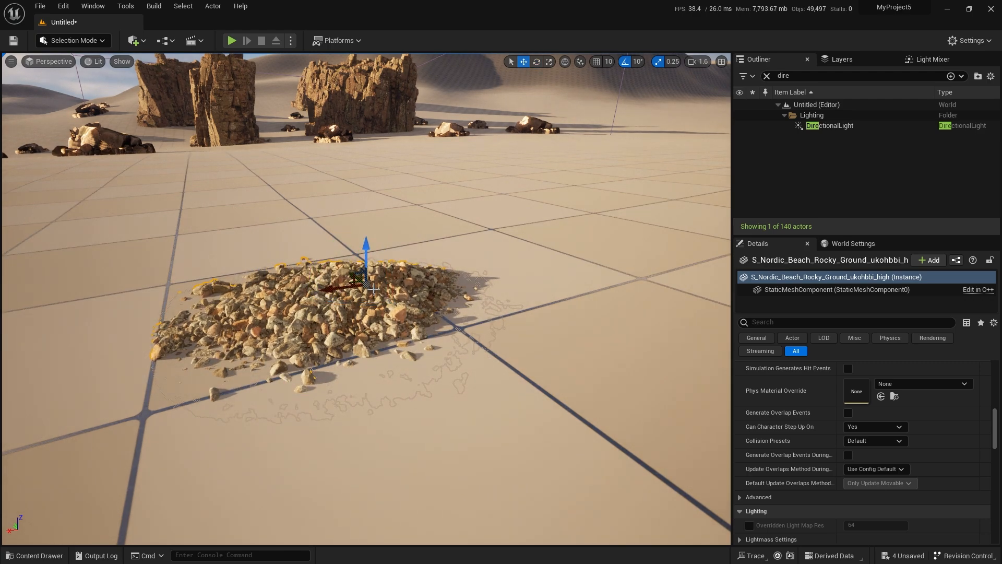
Switch to Modeling mode and start a Lattice deform on the gravel mesh with X, Y and Z resolution 3.
left_click(73, 40)
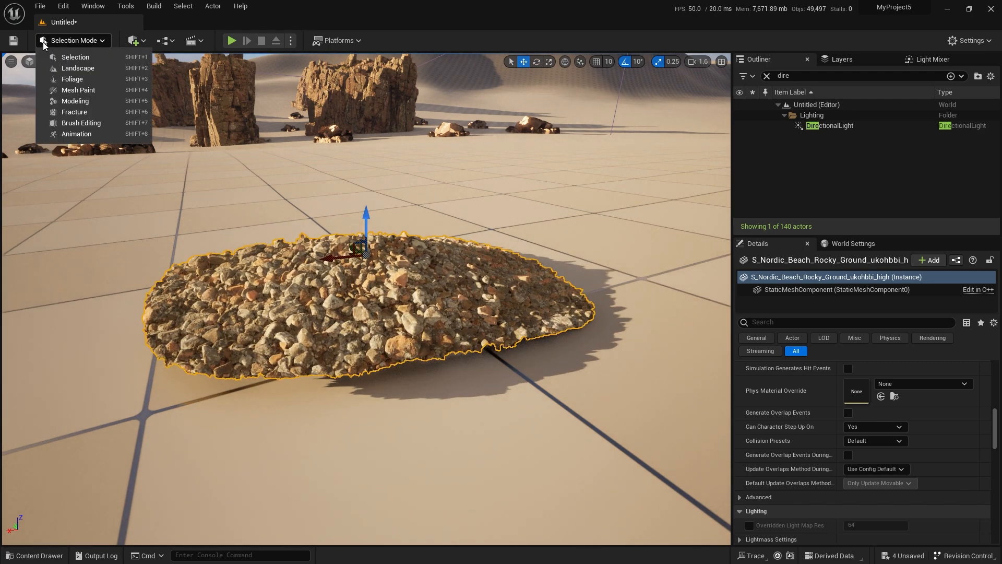
left_click(71, 101)
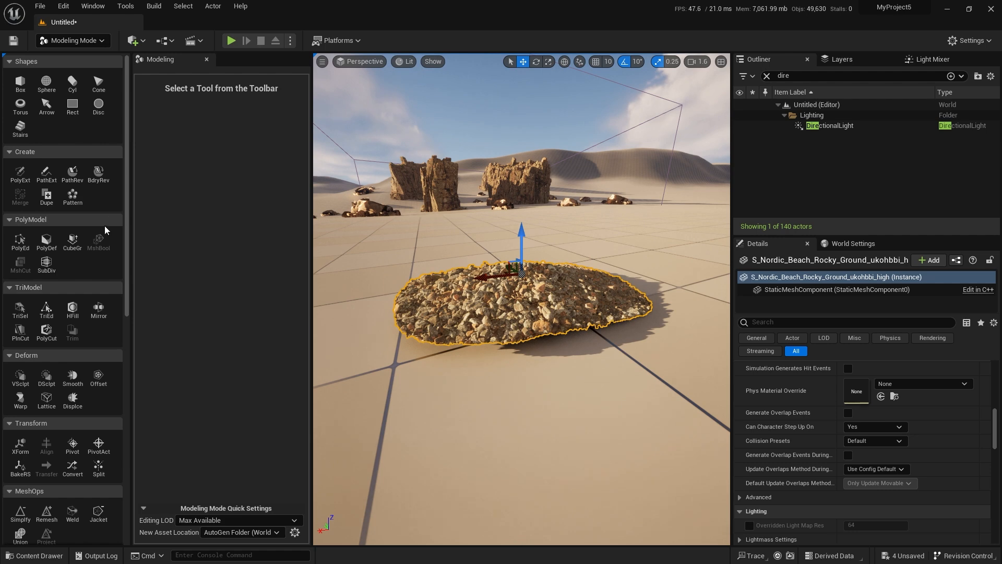
scroll(99, 367, "down", 1)
scroll(100, 371, "down", 6)
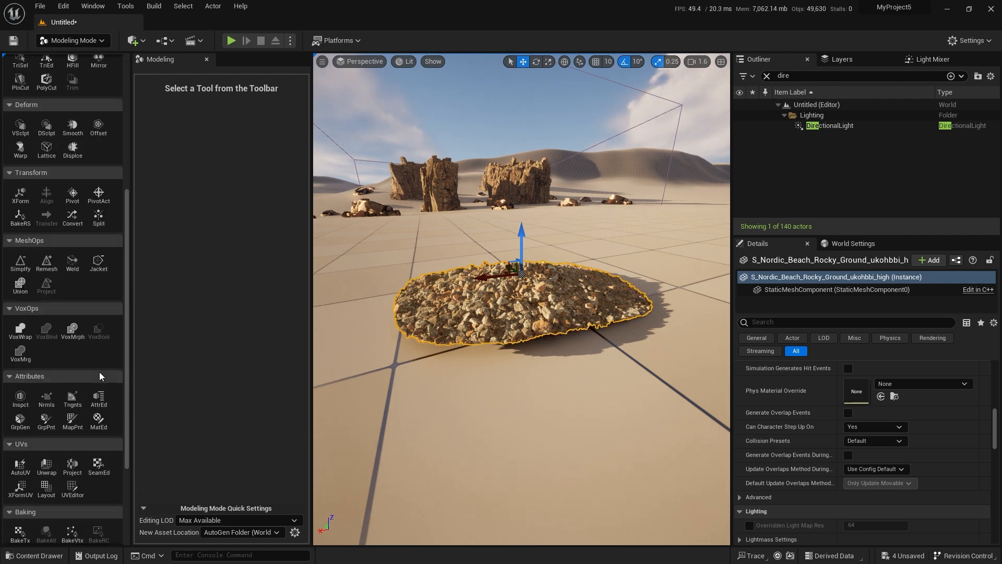
scroll(100, 374, "up", 5)
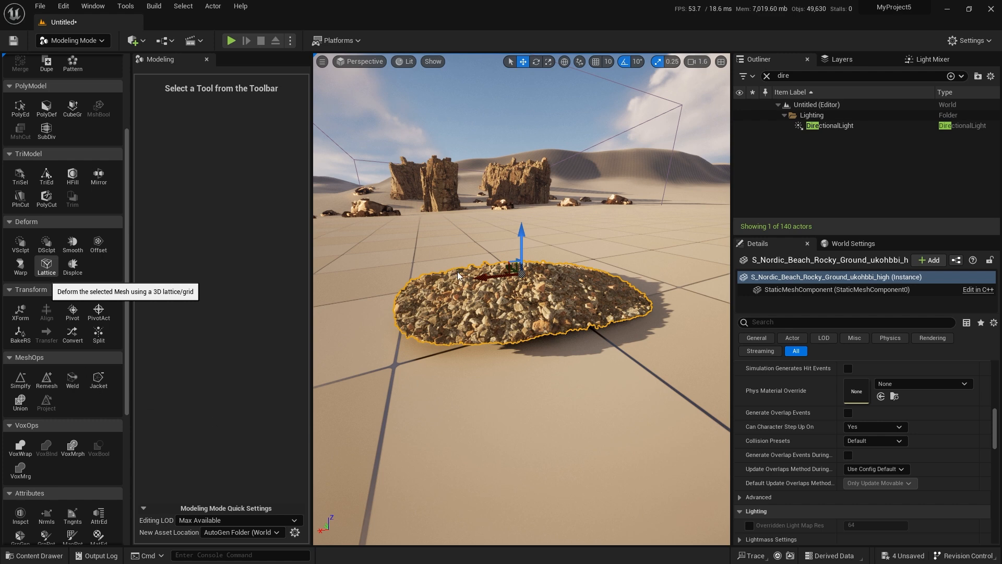
left_click(47, 266)
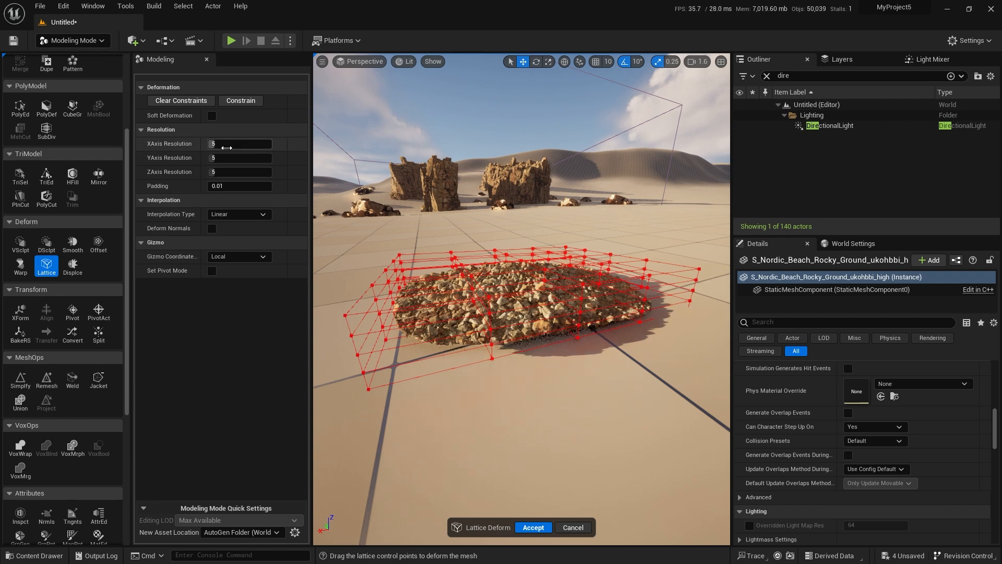
type("3")
key("Tab")
type("3")
key("Tab")
type("3")
key("Return")
Try lowering the lattice points along one end of the gravel mesh and undo the move.
key("d")
mouse_move(518, 281)
right_mouse_down()
mouse_move(506, 277)
mouse_move(518, 281)
right_mouse_up()
scroll(518, 281, "down", 1)
key("a")
left_click_drag(629, 217, 502, 395)
left_click_drag(569, 256, 569, 283)
left_click_drag(570, 279, 571, 279)
right_click_drag(466, 364, 459, 349)
key("w")
key("s")
key("w")
key("ctrl+z")
Set the lattice interpolation type to Cubic and move the points at one end of the gravel mesh down.
left_click(240, 214)
left_click(229, 236)
left_click_drag(609, 287, 608, 298)
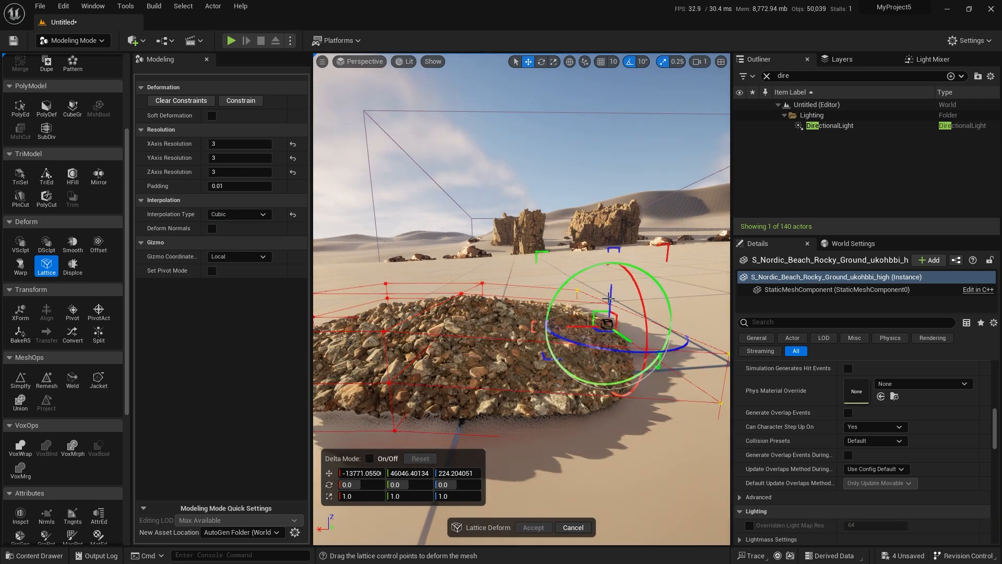
right_click_drag(608, 304, 629, 276)
Pull down the lattice points at the opposite end of the gravel mesh.
key("d")
key("a")
key("a")
key("w")
scroll(647, 290, "down", 4)
key("s")
scroll(643, 289, "down", 1)
mouse_move(444, 286)
right_mouse_down()
mouse_move(444, 300)
mouse_move(440, 279)
right_mouse_up()
key("w")
key("s")
left_click_drag(401, 196, 521, 347)
left_click_drag(465, 218, 466, 261)
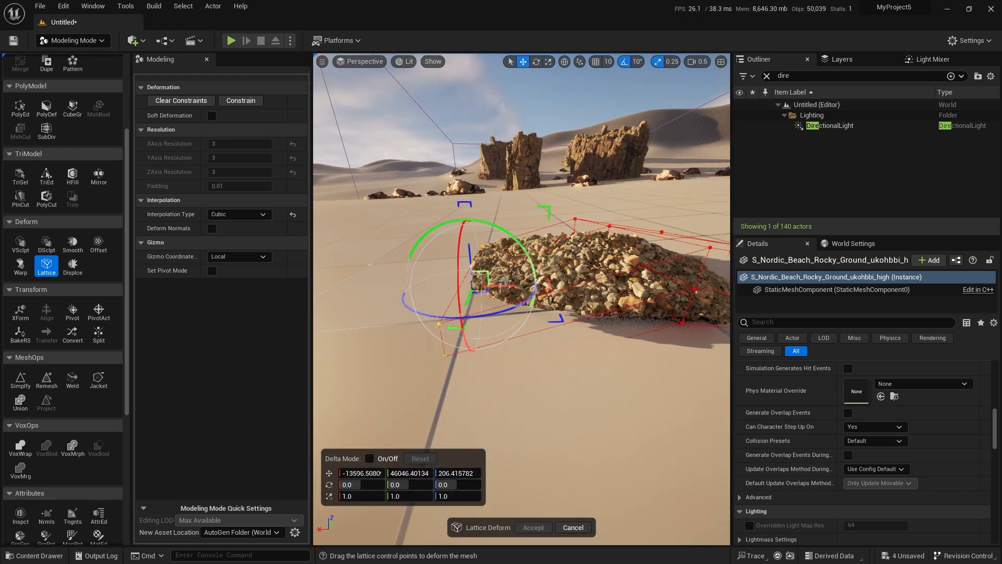
Check the deformed gravel pile, cancel the lattice deformation and delete the placed mesh from the level.
key("a")
right_click_drag(529, 290, 470, 275)
key("s")
scroll(663, 264, "down", 2)
key("e")
key("d")
scroll(526, 289, "up", 3)
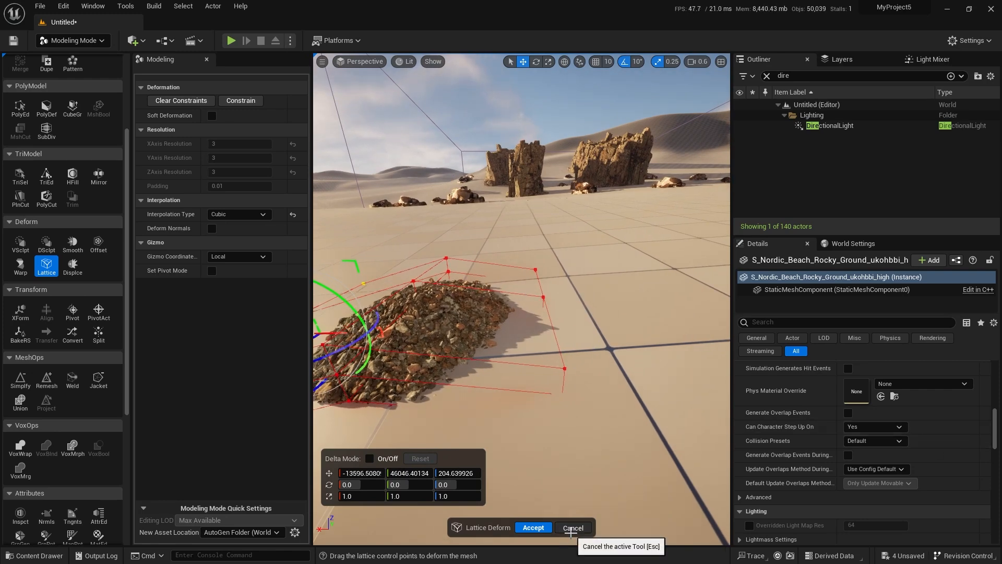
left_click(571, 528)
mouse_move(541, 369)
right_mouse_down()
mouse_move(538, 360)
mouse_move(540, 369)
right_mouse_up()
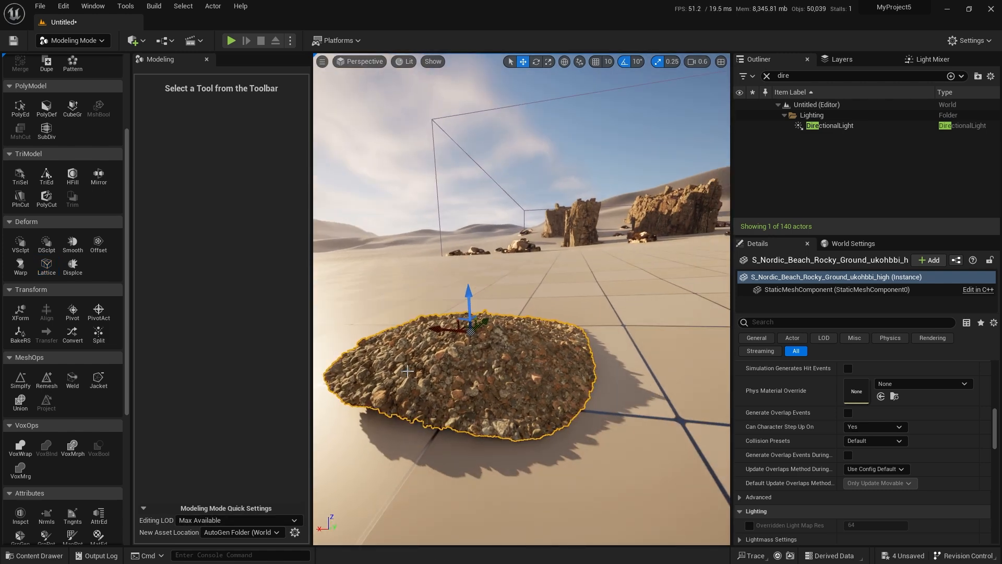
key("Delete")
Add a StaticMeshSpawner node to the Livestream_forest graph and connect it to the new Surface Sampler's output.
right_click_drag(488, 378, 556, 402)
scroll(488, 378, "up", 4)
key("e")
key("w")
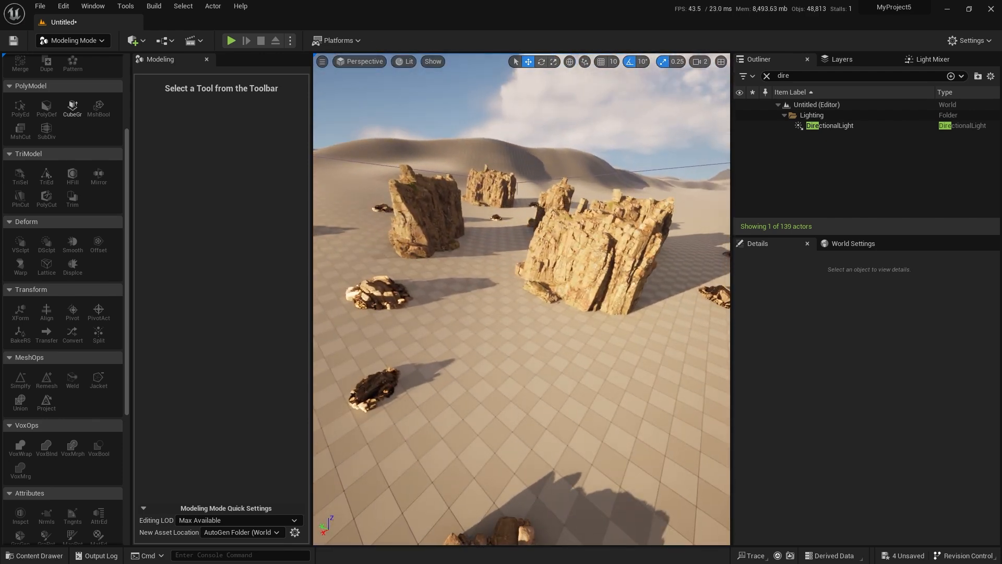
left_click_drag(1001, 86, 494, 108)
double_click(494, 108)
right_click_drag(433, 235, 579, 321)
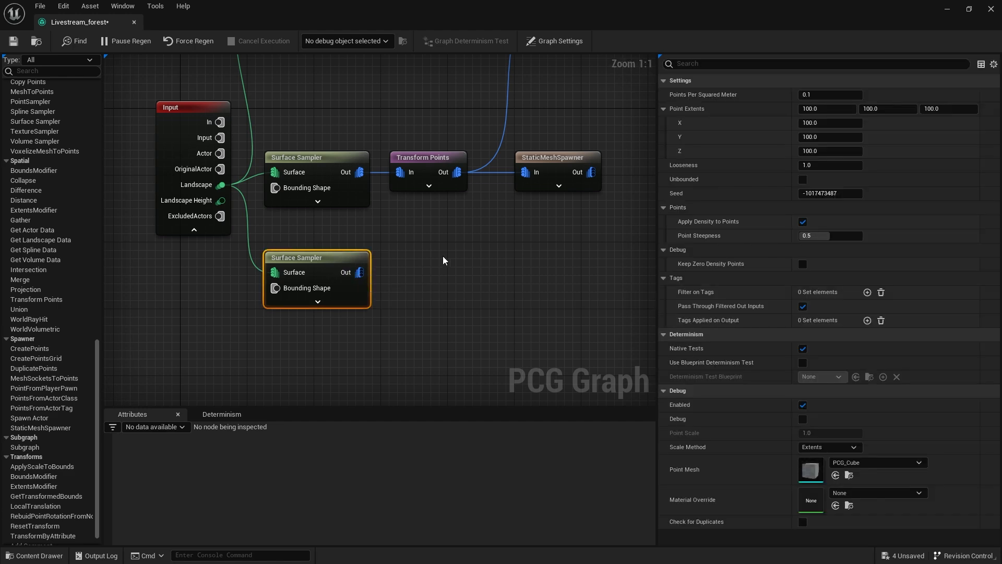
right_click(446, 284)
type("stat")
key("Return")
left_click_drag(456, 305, 357, 277)
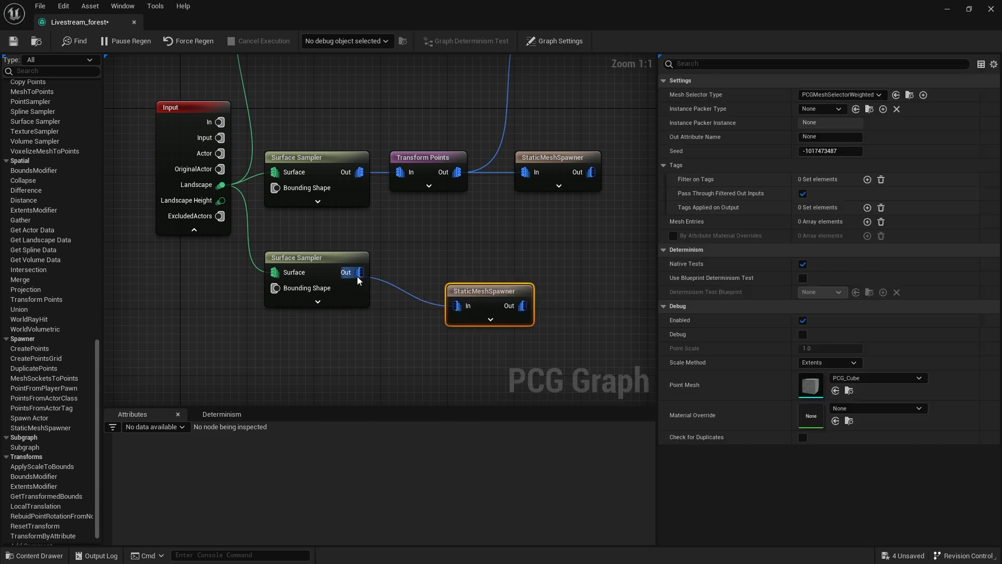
left_click_drag(480, 287, 464, 262)
Add one mesh entry to the new StaticMeshSpawner and assign the S_Nordic_Beach_Rocky_Ground mesh to it.
key("ctrl+space")
right_click_drag(559, 320, 525, 293)
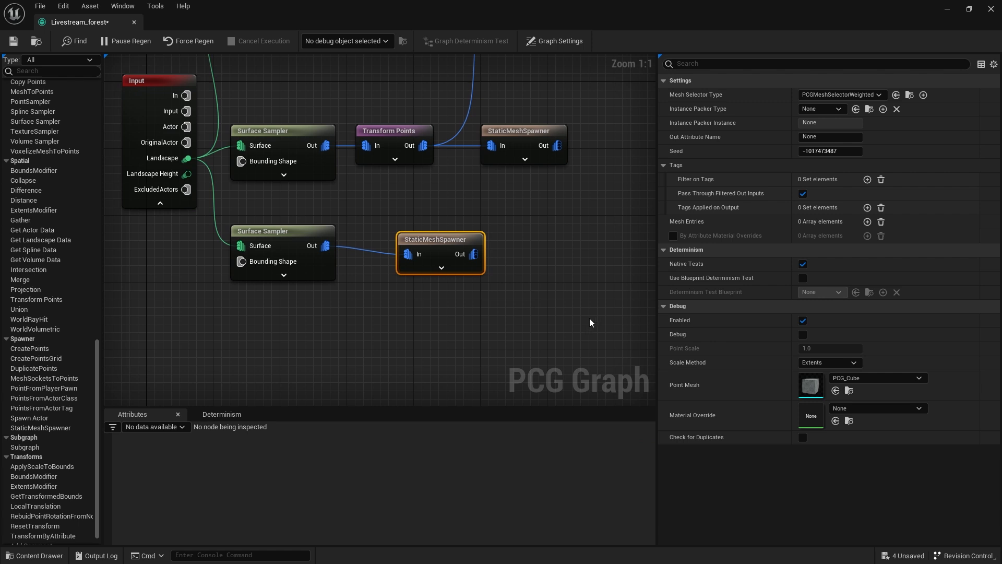
left_click(866, 222)
left_click(672, 237)
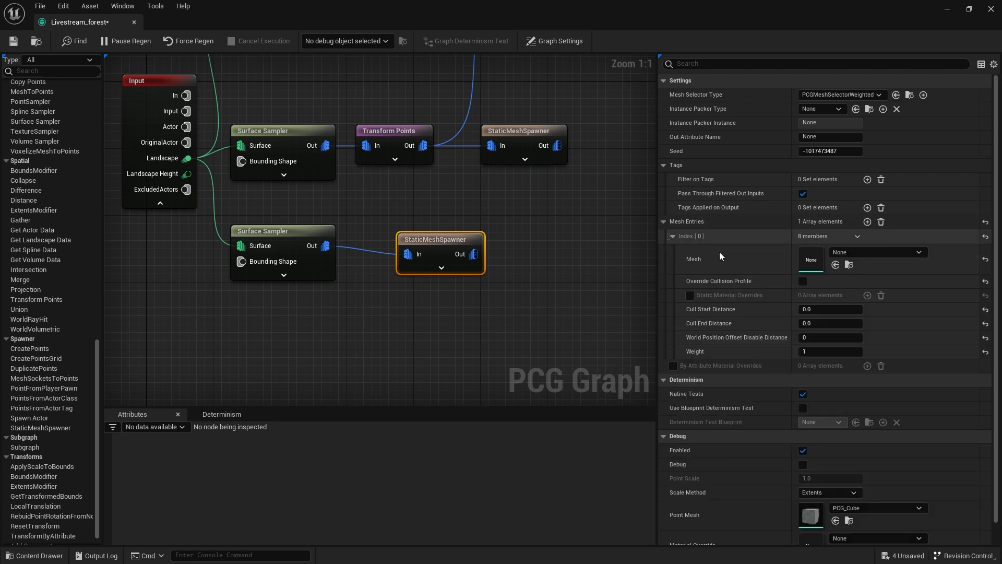
left_click(836, 265)
Examine the gravel patches spawned between the cliffs and rocks up close in the level.
left_click_drag(86, 26, 789, 214)
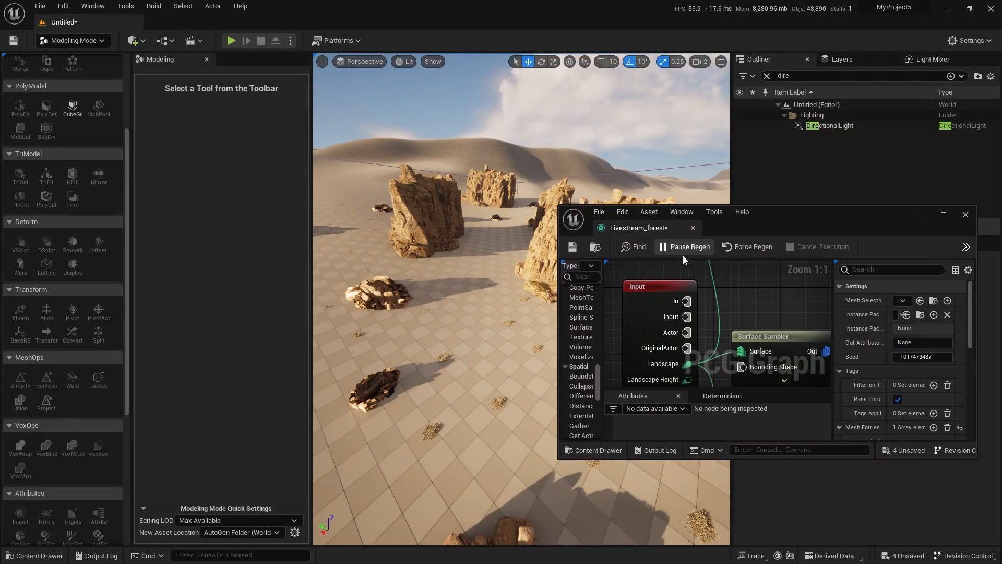
key("w")
mouse_move(529, 356)
right_mouse_down()
mouse_move(470, 355)
mouse_move(503, 338)
mouse_move(472, 373)
mouse_move(480, 324)
mouse_move(476, 382)
right_mouse_up()
scroll(528, 355, "down", 1)
key("alt+3")
key("alt+2")
key("w")
key("alt+4")
key("w")
scroll(483, 370, "down", 2)
key("s")
scroll(483, 370, "down", 1)
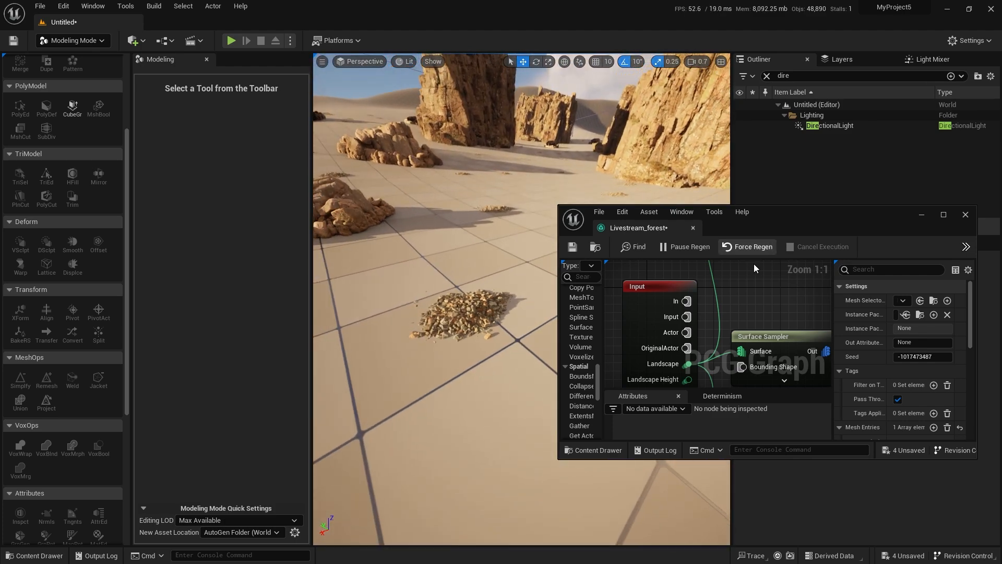
Toggle the debug cubes of the gravel branch's Surface Sampler to compare its points with the spawned gravel patches.
right_click_drag(774, 313, 761, 306)
scroll(760, 306, "down", 4)
scroll(732, 291, "up", 2)
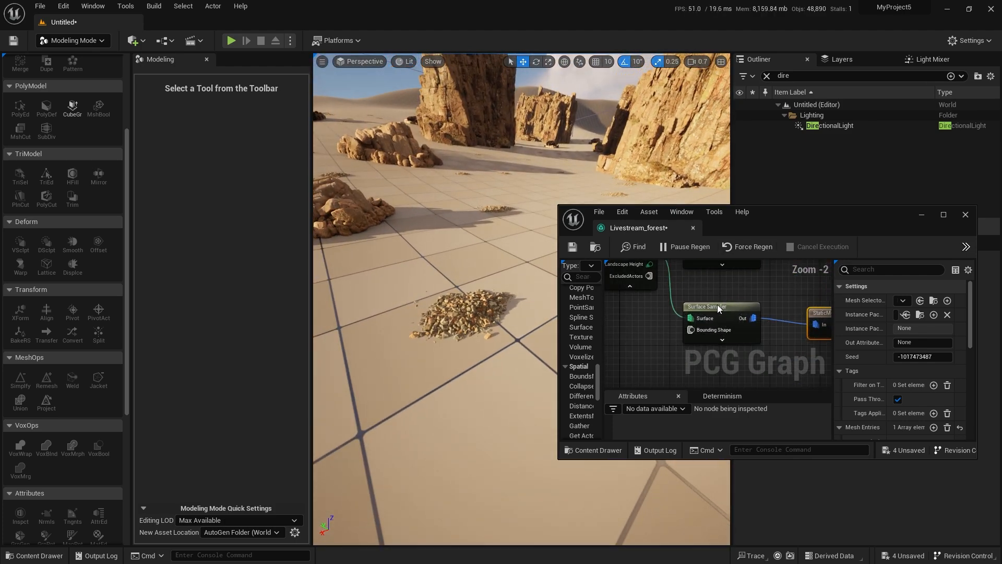
left_click(718, 306)
key("d")
key("s")
right_click_drag(430, 277, 477, 300)
key("s")
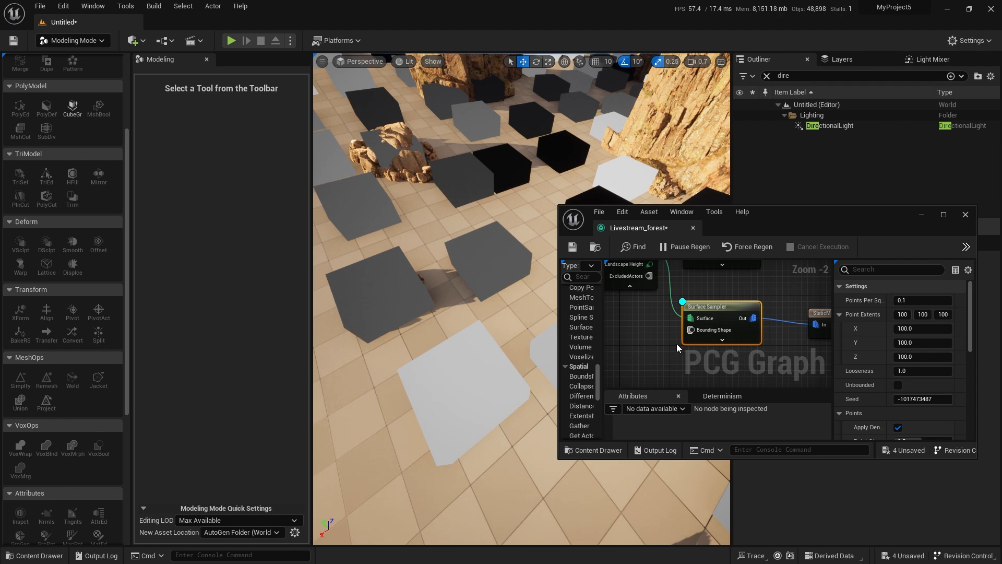
key("d")
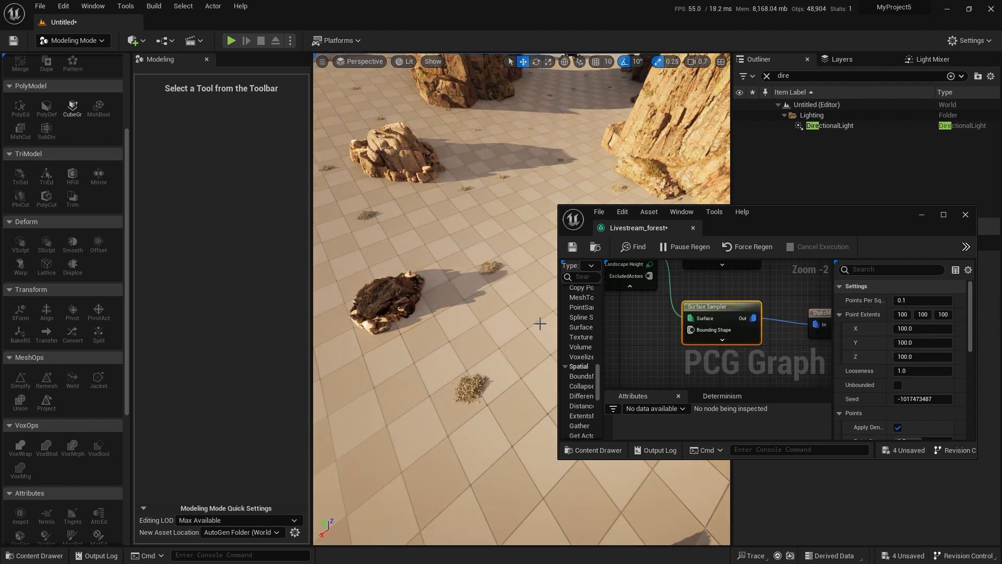
key("d")
key("d")
right_click_drag(504, 328, 468, 334)
key("d")
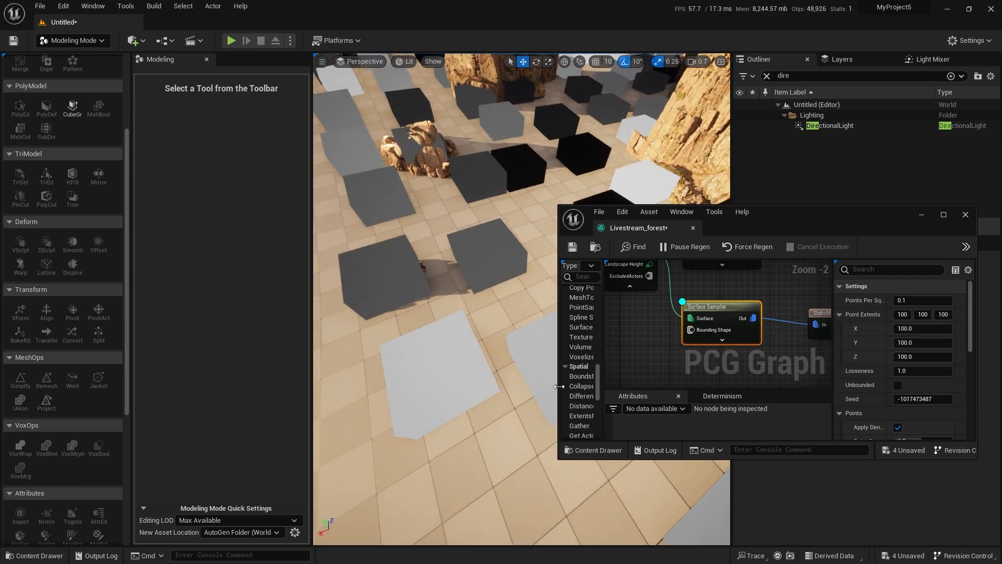
Examine the gravel patches up close beneath the Surface Sampler's debug cubes and compare their sizes.
right_click_drag(521, 308, 538, 272)
right_click_drag(447, 360, 485, 350)
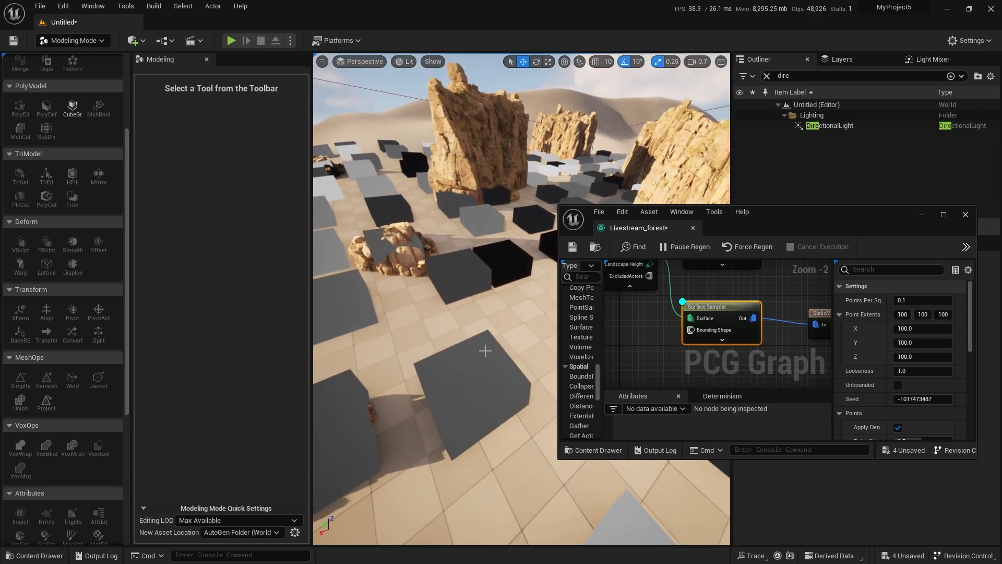
double_click(809, 211)
right_click_drag(189, 127, 400, 234)
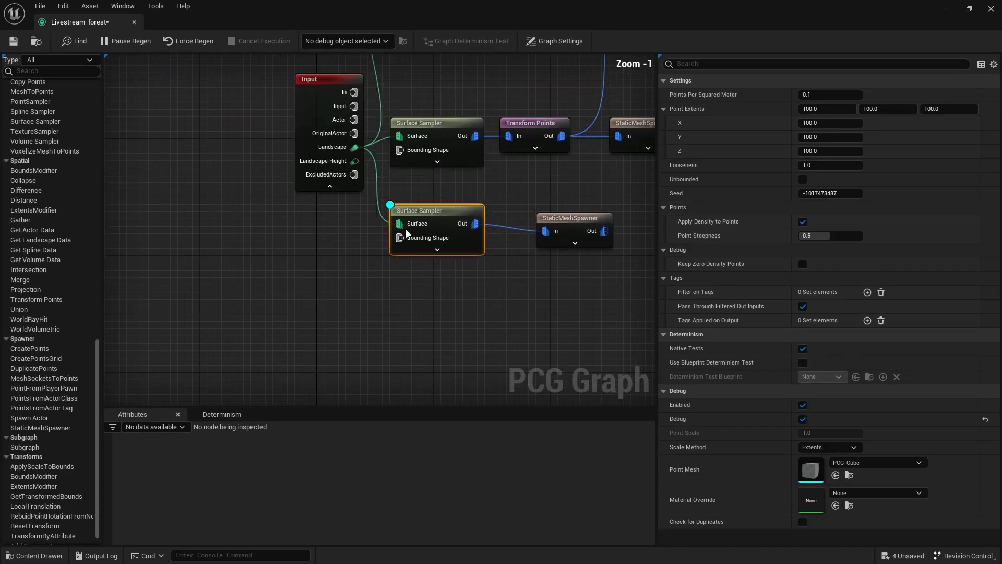
scroll(401, 235, "up", 1)
double_click(346, 17)
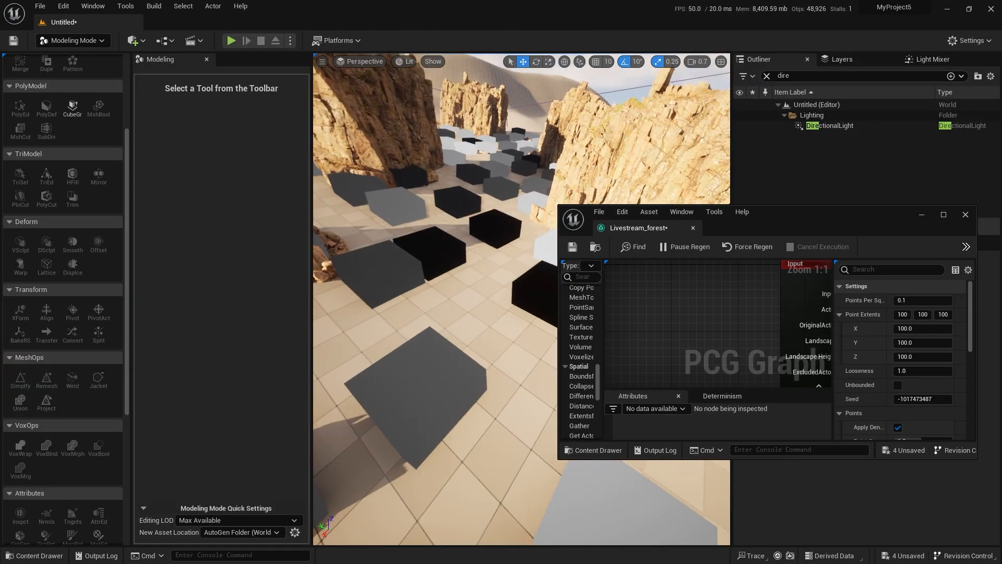
right_click_drag(449, 282, 468, 304)
scroll(468, 304, "up", 2)
mouse_move(496, 340)
right_mouse_down()
mouse_move(433, 371)
mouse_move(505, 348)
right_mouse_up()
key("s")
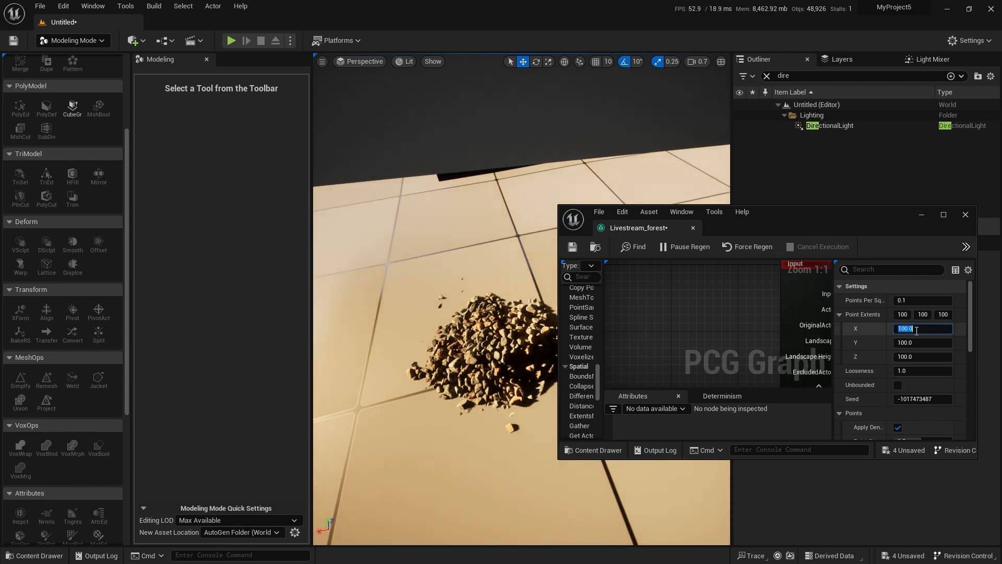
Set the gravel Surface Sampler's point extents to X 30, Y 10 and Z 20.
key("Tab")
type("10")
key("Tab")
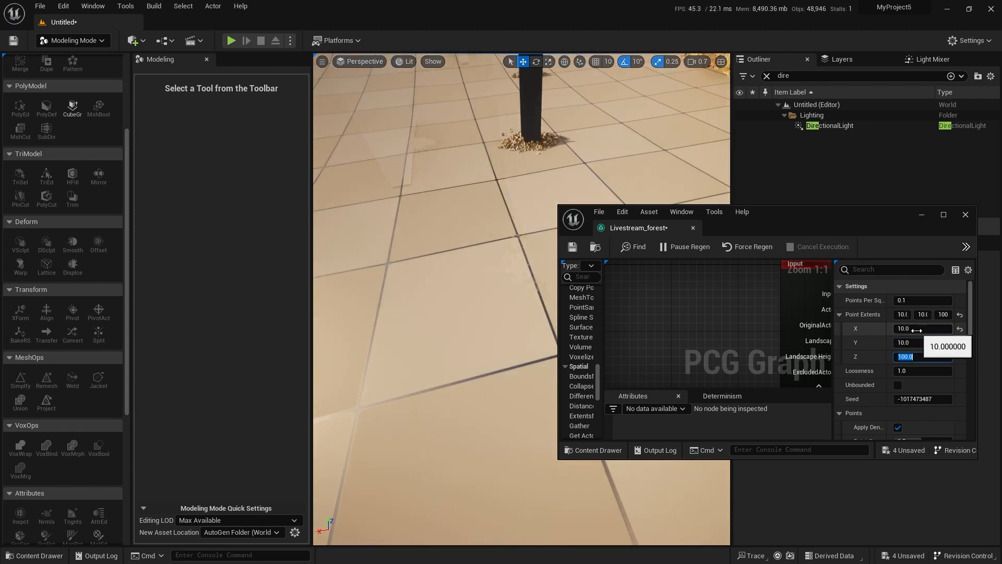
left_click(940, 328)
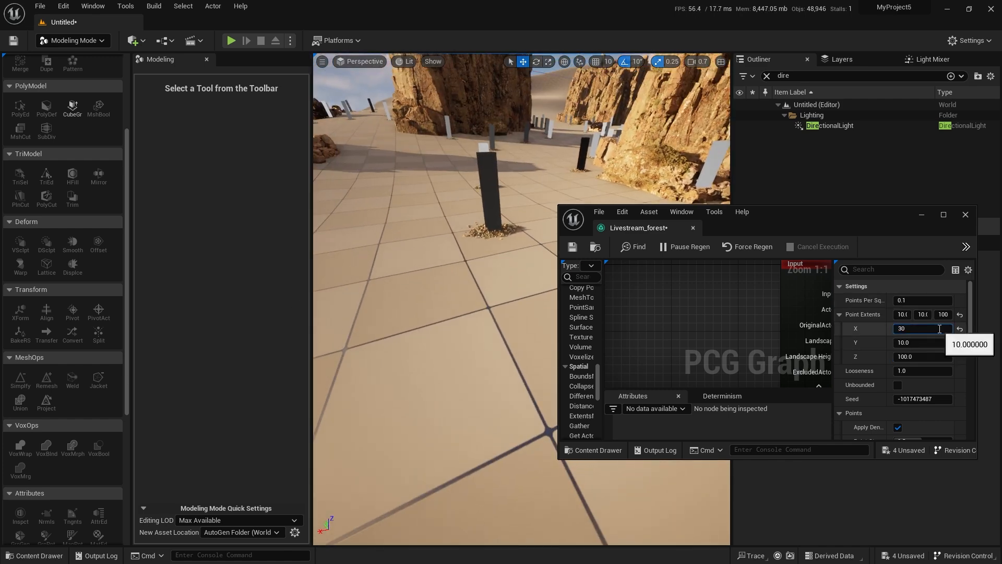
type("30")
key("Return")
left_click(900, 356)
type("20")
key("Return")
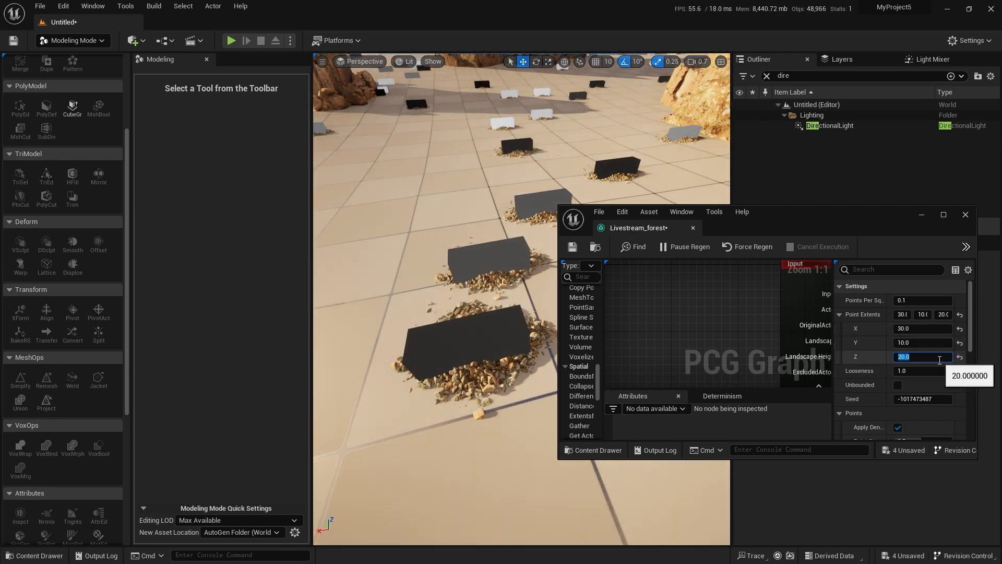
Fit the gravel Surface Sampler's Y point extent to the patches, trying 30, 35 and 50 and settling on 30.
right_click_drag(516, 426, 517, 426)
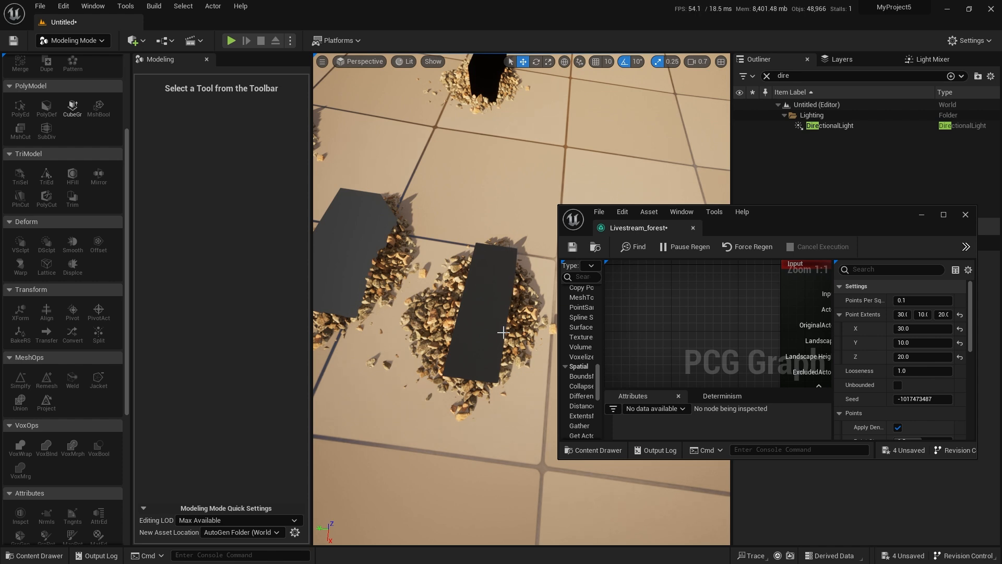
left_click(911, 342)
type("30")
key("Return")
right_click_drag(501, 334, 519, 345)
left_click(924, 347)
type("35")
key("Return")
left_click(938, 343)
type("50")
key("Return")
left_click(919, 342)
type("30")
key("Return")
Set the gravel Surface Sampler's X point extent to 40 and check the cube's fit around a gravel patch.
left_click(921, 328)
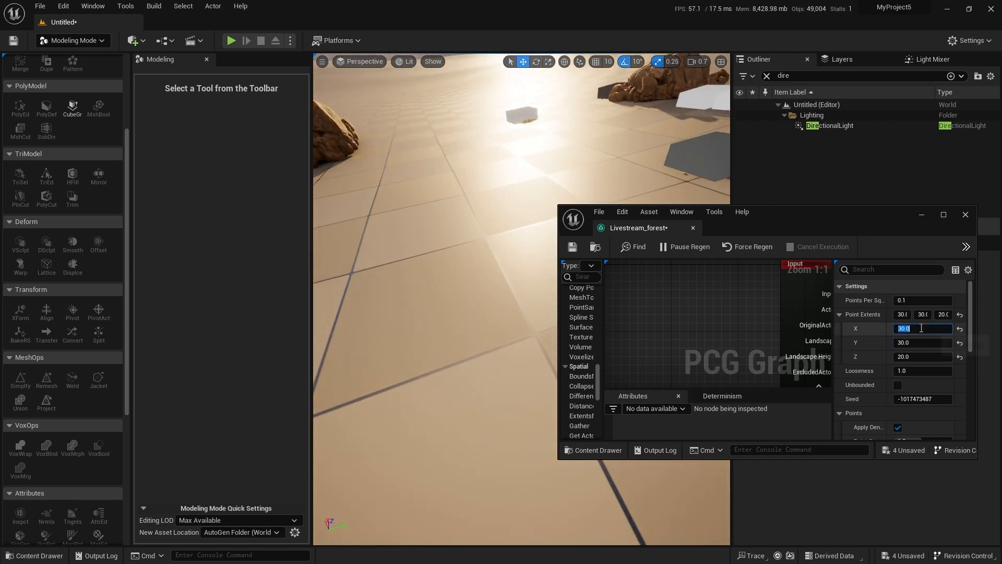
type("40")
key("Return")
scroll(547, 267, "down", 3)
right_click_drag(547, 267, 642, 256)
key("w")
mouse_move(435, 320)
right_mouse_down()
mouse_move(427, 320)
mouse_move(435, 320)
right_mouse_up()
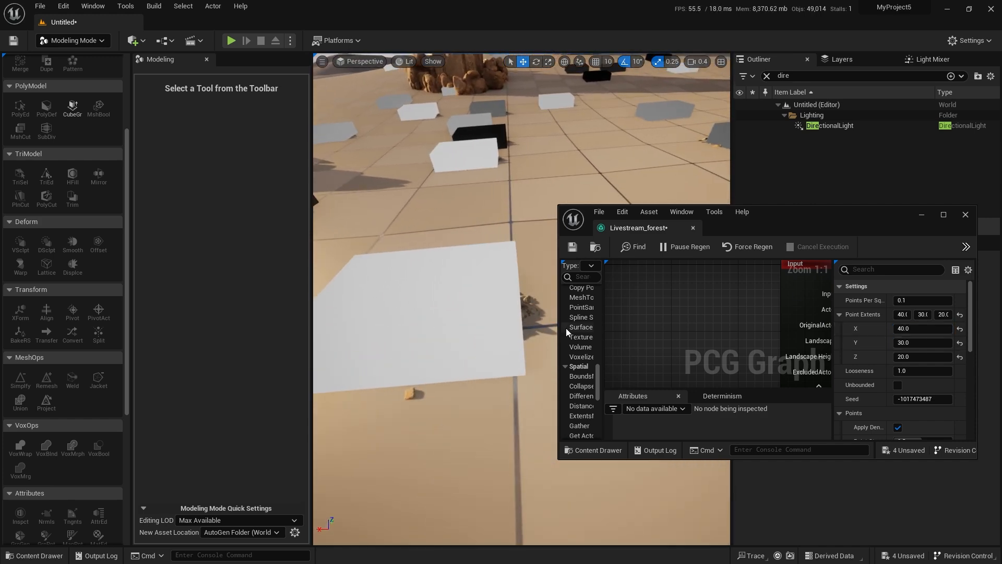
right_click_drag(494, 362, 482, 359)
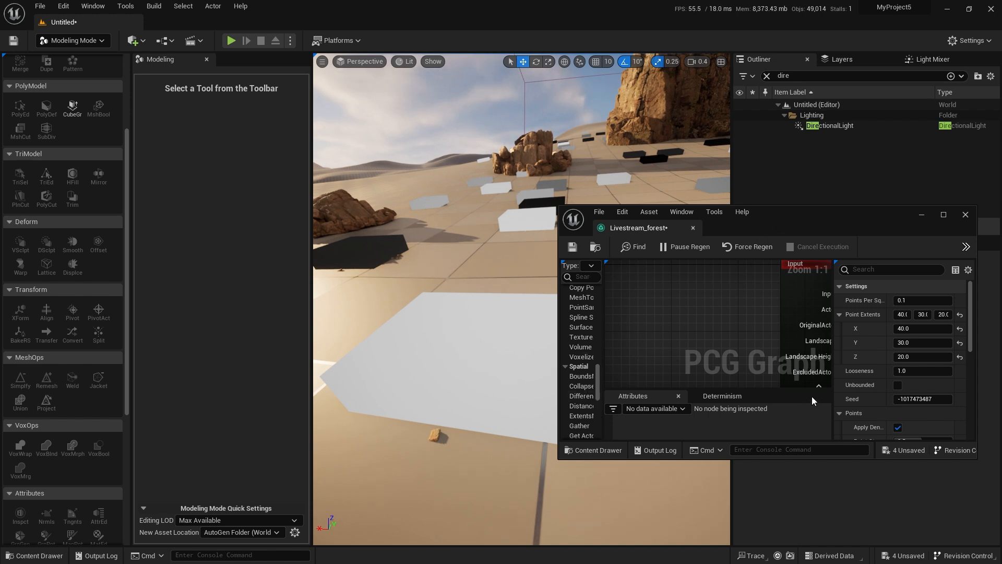
Set the gravel Surface Sampler's points per square meter to 1.0 and turn off its debug cubes.
key("e")
scroll(508, 337, "up", 3)
right_click_drag(507, 337, 579, 339)
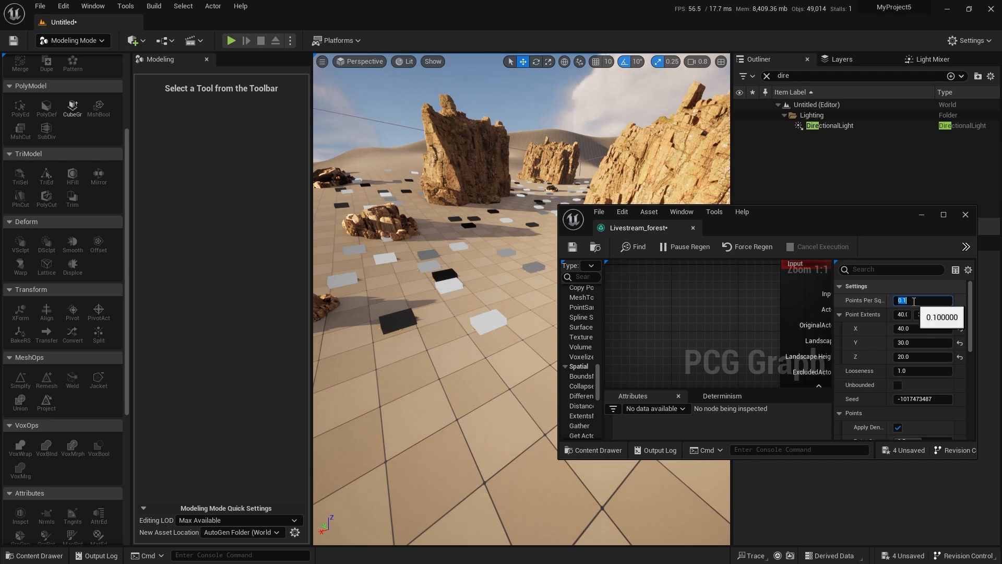
key("Return")
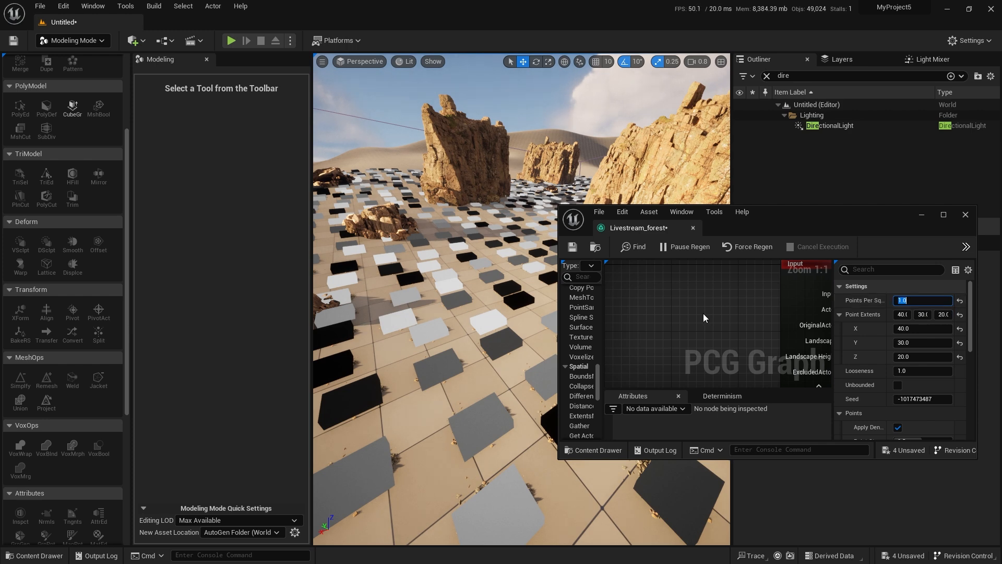
scroll(703, 313, "down", 4)
scroll(706, 297, "up", 5)
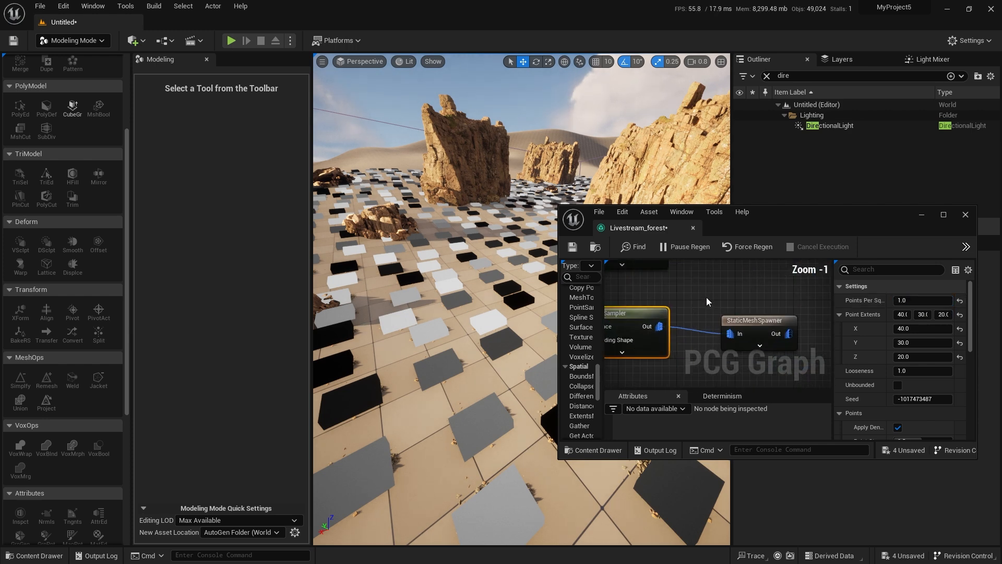
left_click(750, 322)
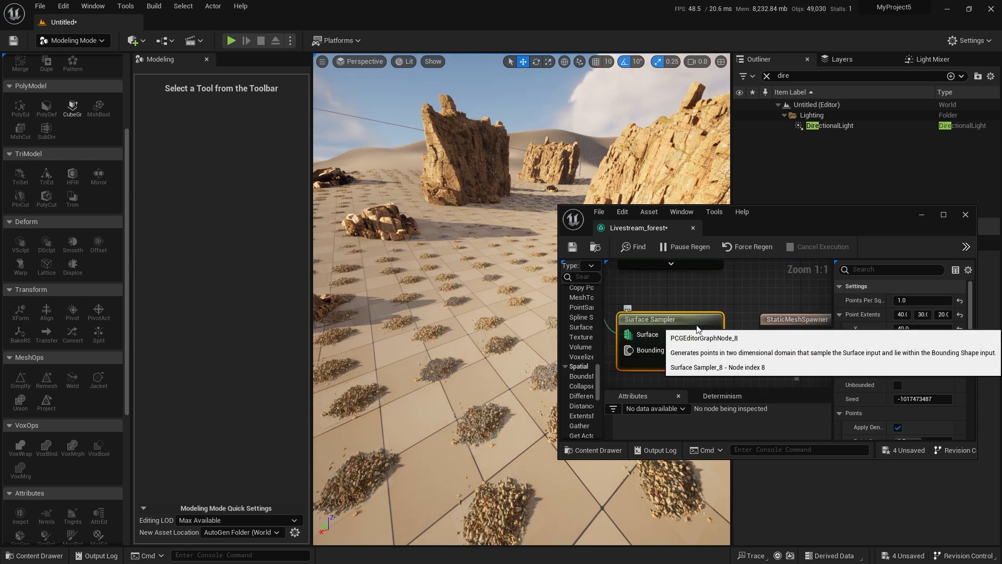
left_click(631, 319)
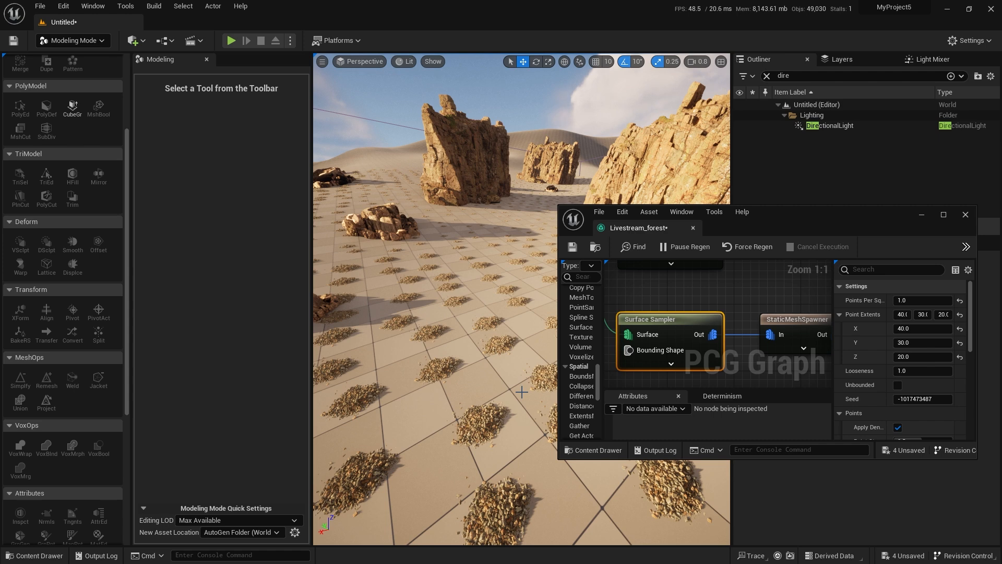
Move the gravel branch's StaticMeshSpawner farther from its Surface Sampler to make room for another node.
scroll(715, 283, "down", 2)
left_click_drag(736, 296, 805, 296)
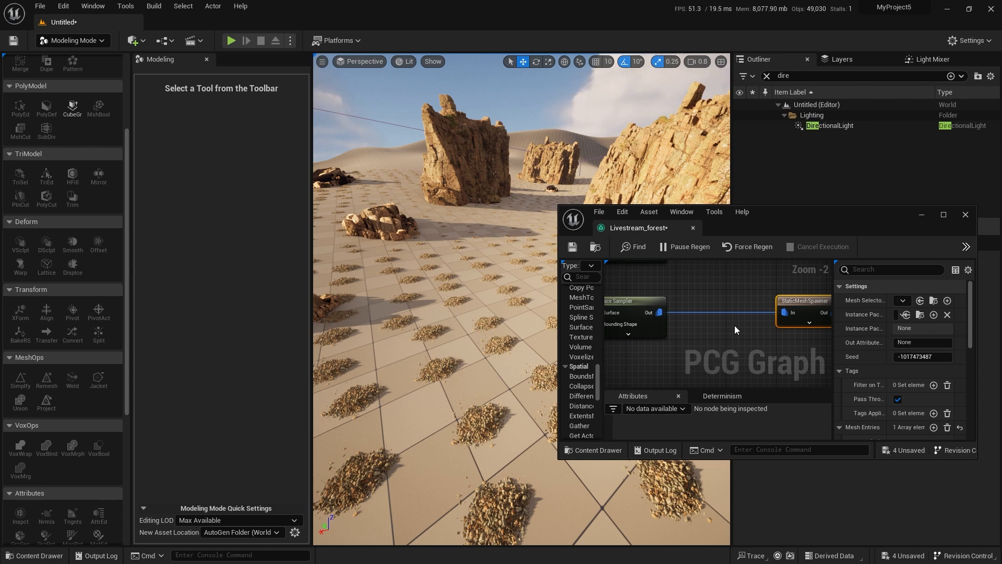
left_click(700, 288)
key("w")
mouse_move(432, 330)
right_mouse_down()
mouse_move(391, 370)
mouse_move(434, 320)
right_mouse_up()
key("s")
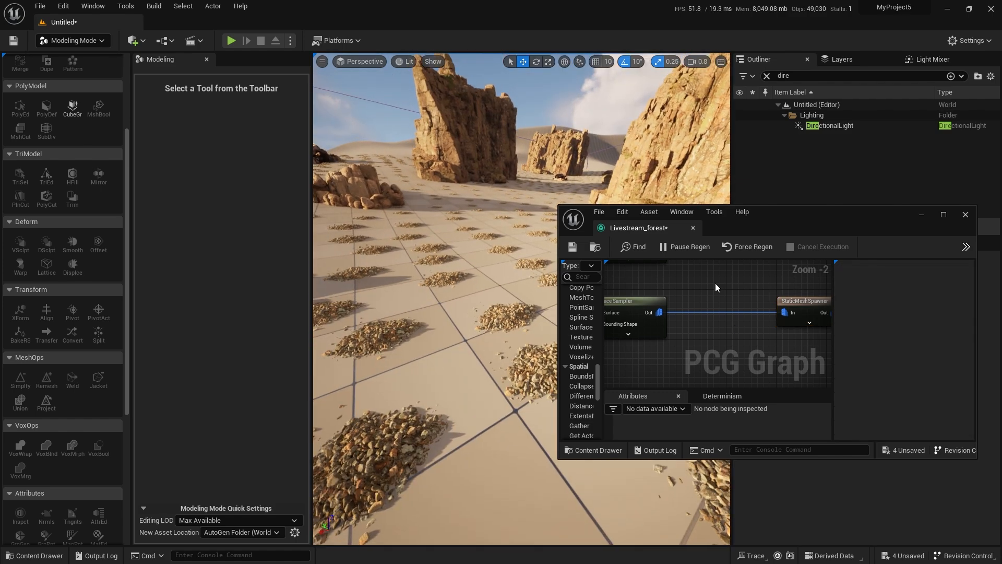
double_click(799, 217)
scroll(412, 178, "up", 2)
right_click(406, 170)
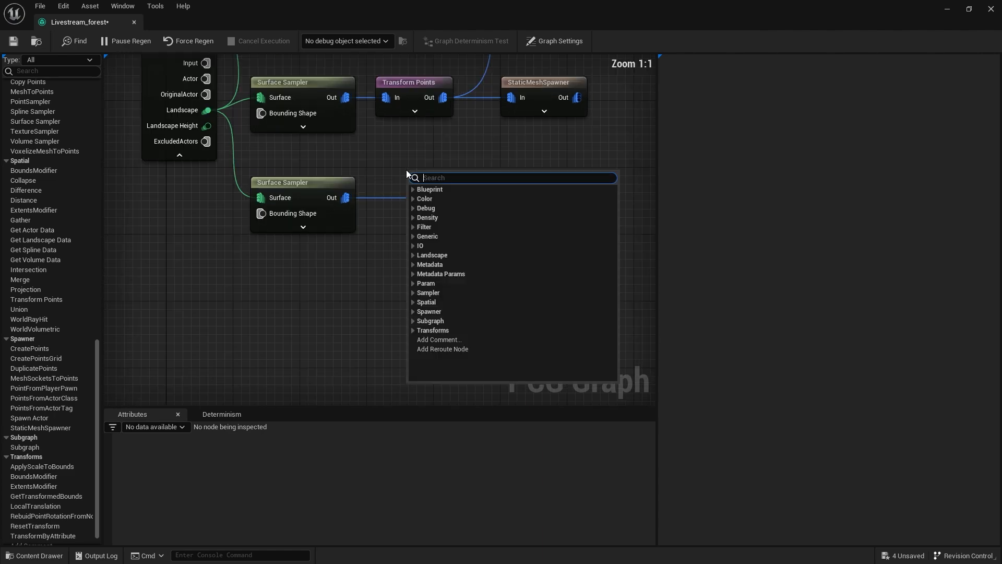
type("transform")
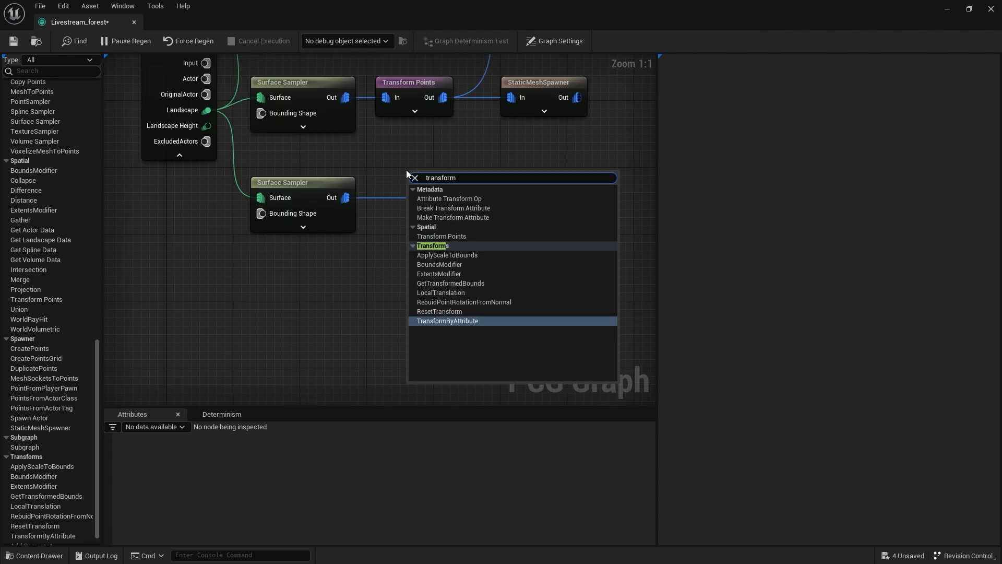
key("Return")
key("Delete")
Insert a Transform Points node between the gravel branch's Surface Sampler and its StaticMeshSpawner.
right_click(421, 173)
type("transform")
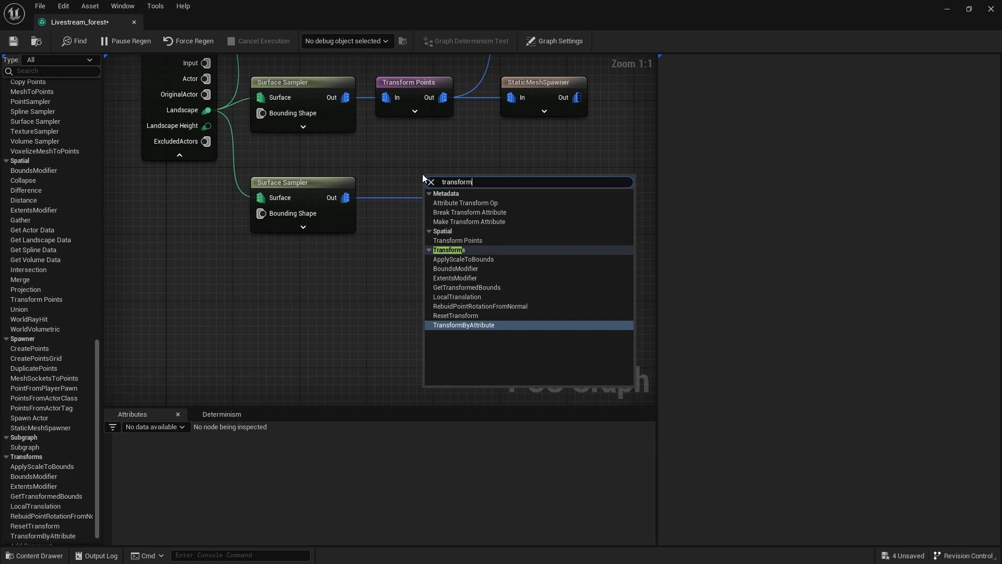
left_click(472, 241)
left_click_drag(444, 173, 407, 160)
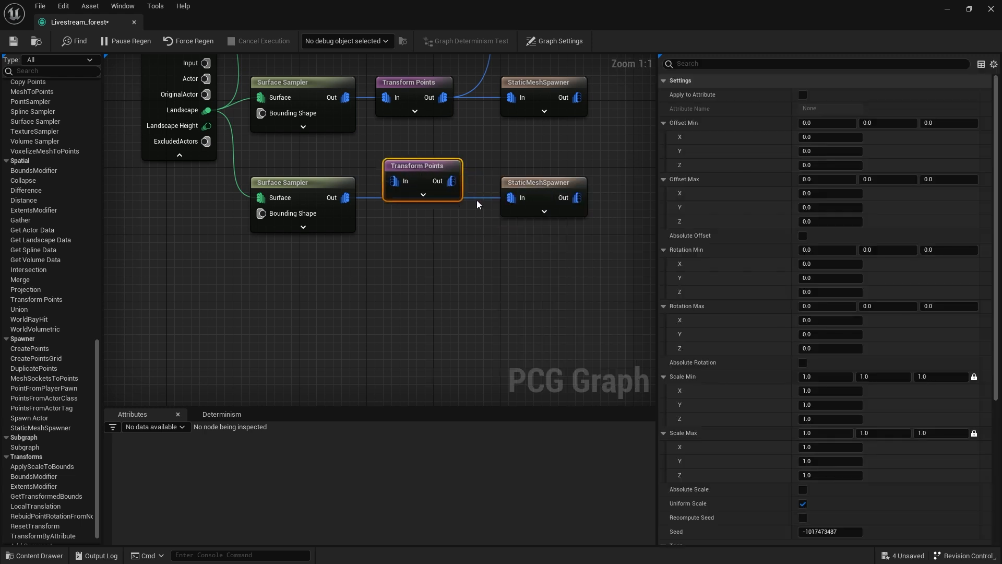
left_click(475, 199)
left_click_drag(347, 196, 511, 203)
Set the new Transform Points node's Z rotation range from -180 to 180.
left_click(431, 165)
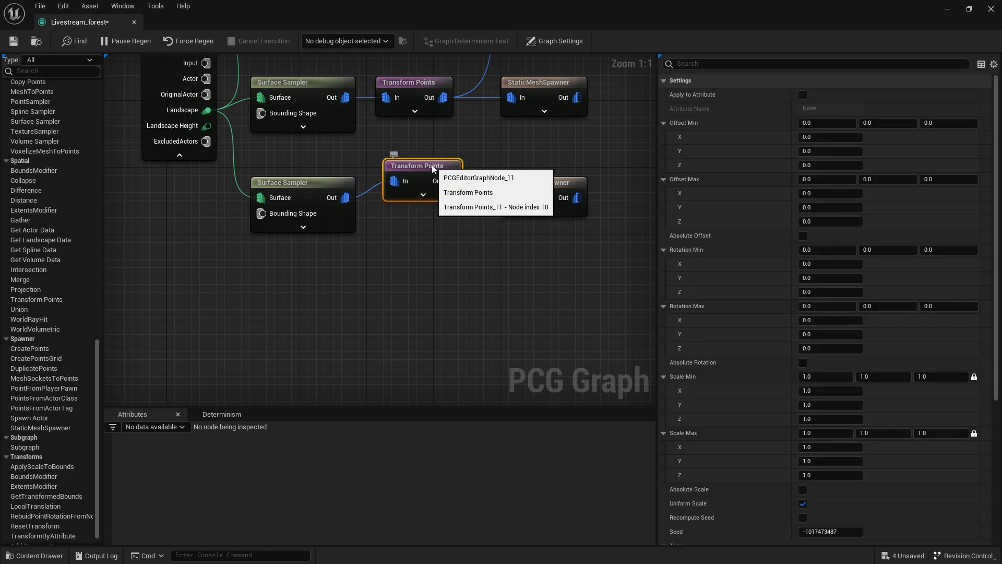
type("-180")
key("Tab")
key("Tab")
key("Tab")
key("Tab")
key("Tab")
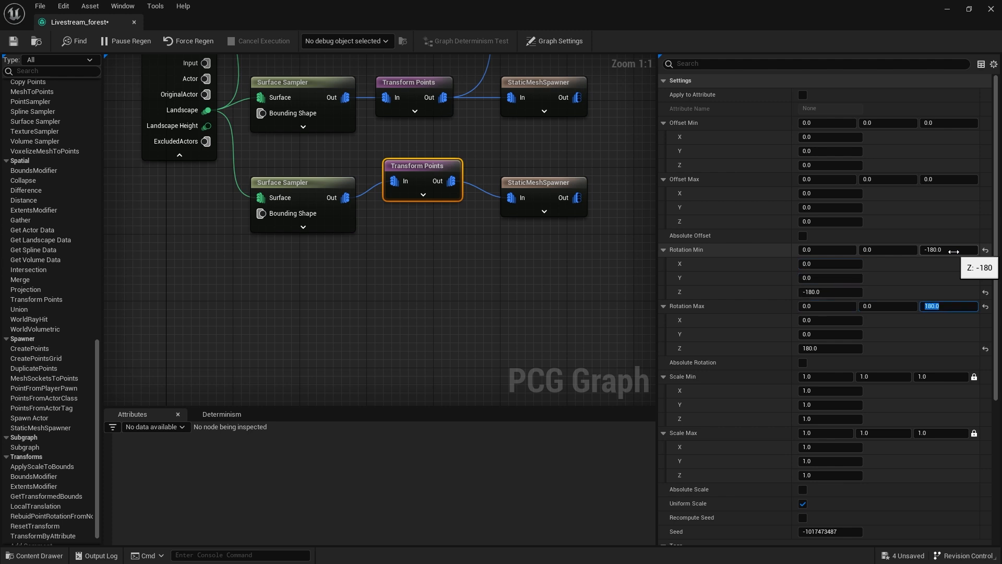
key("Return")
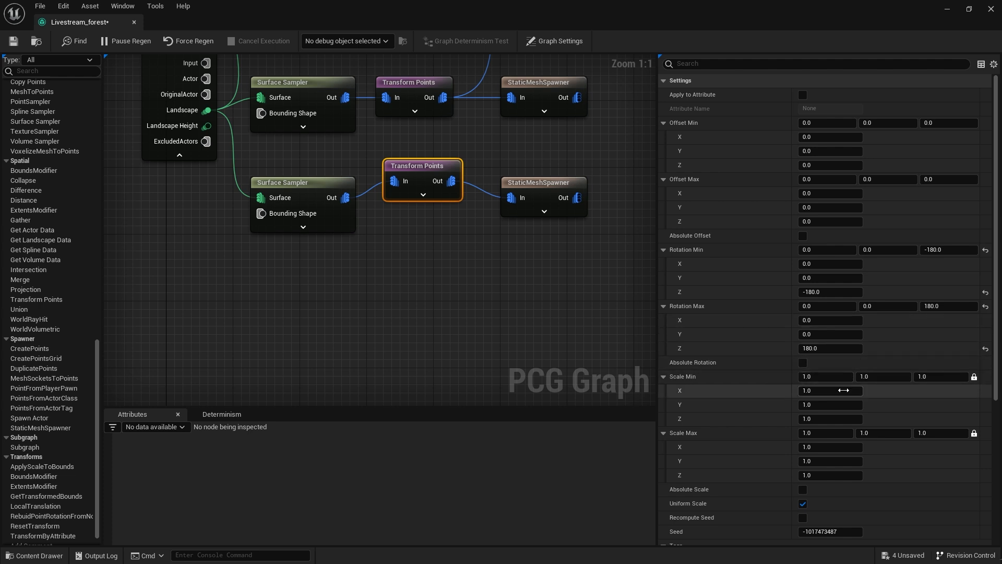
Set the gravel Transform Points node's Scale Max to 2.5 on all axes and check the patches in the level.
left_click(837, 433)
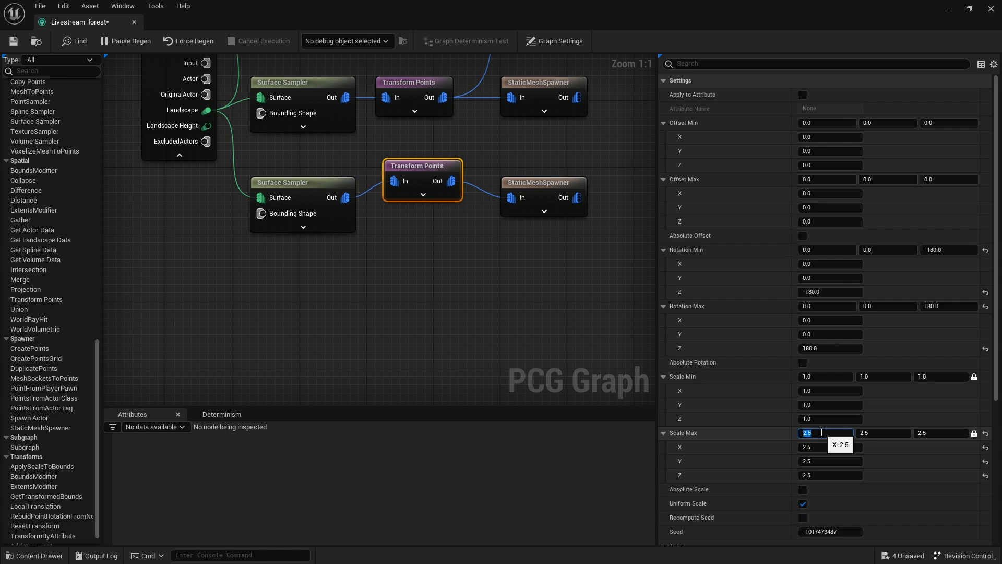
double_click(286, 12)
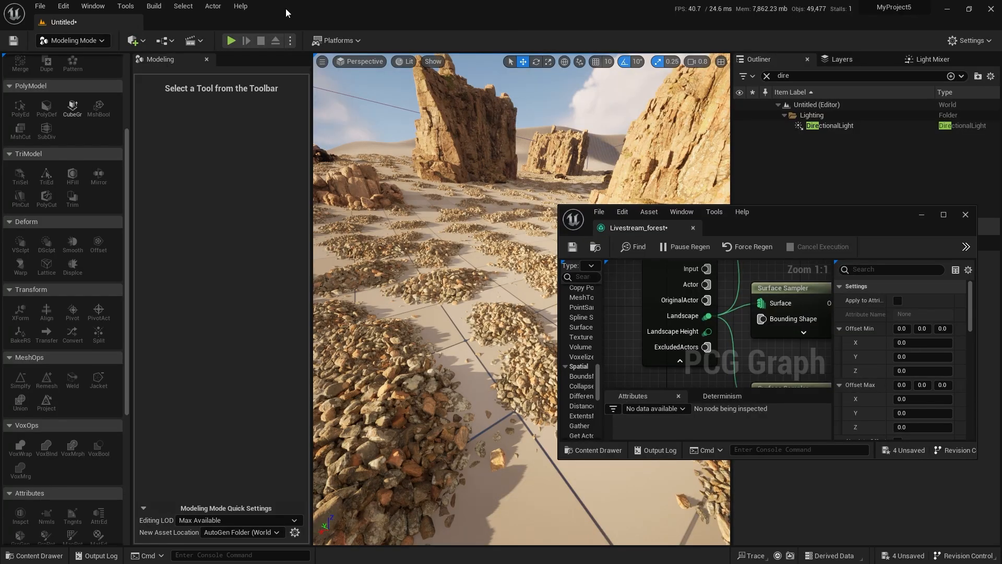
right_click_drag(455, 359, 449, 338)
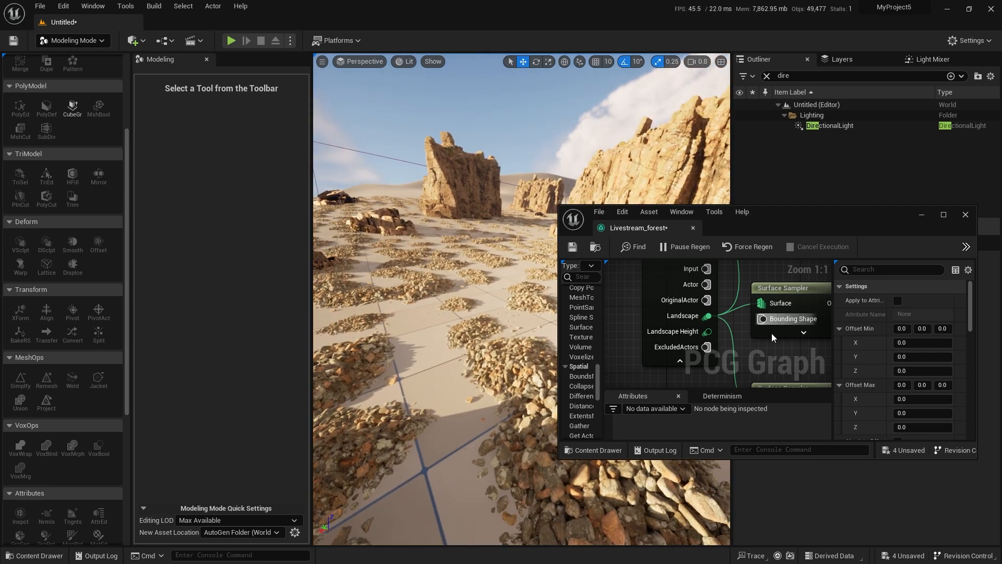
scroll(671, 271, "down", 1)
key("e")
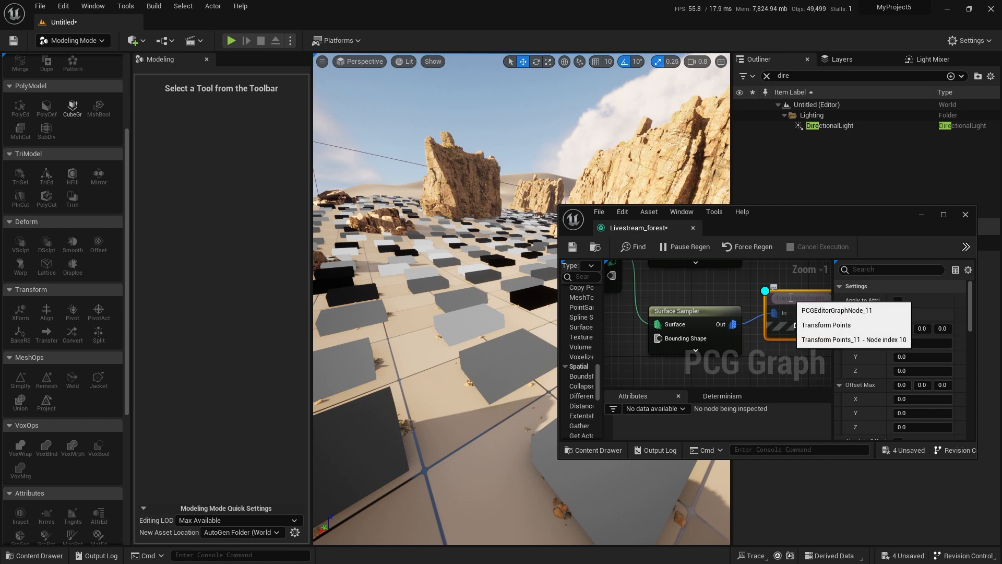
right_click_drag(793, 290, 622, 296)
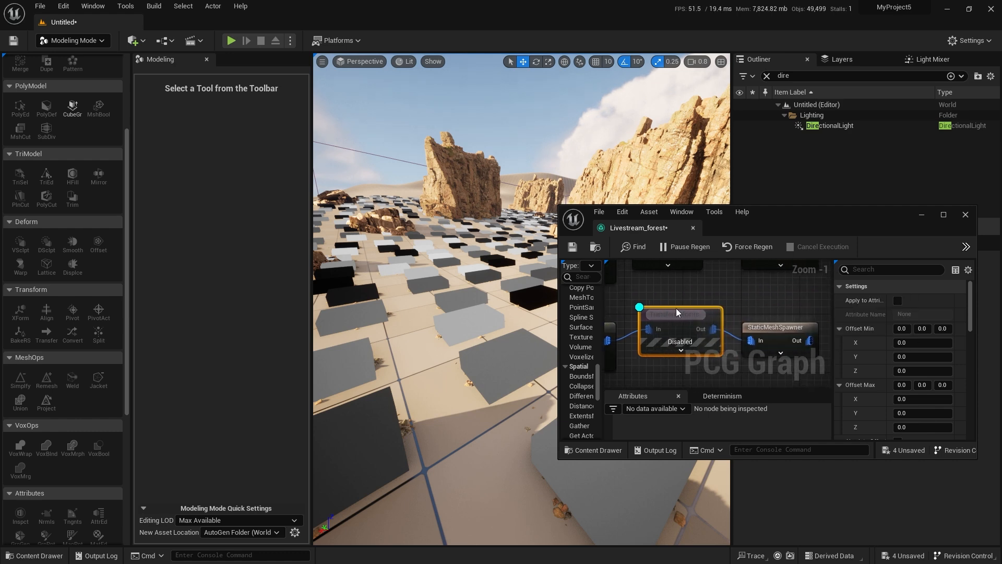
right_click(707, 315)
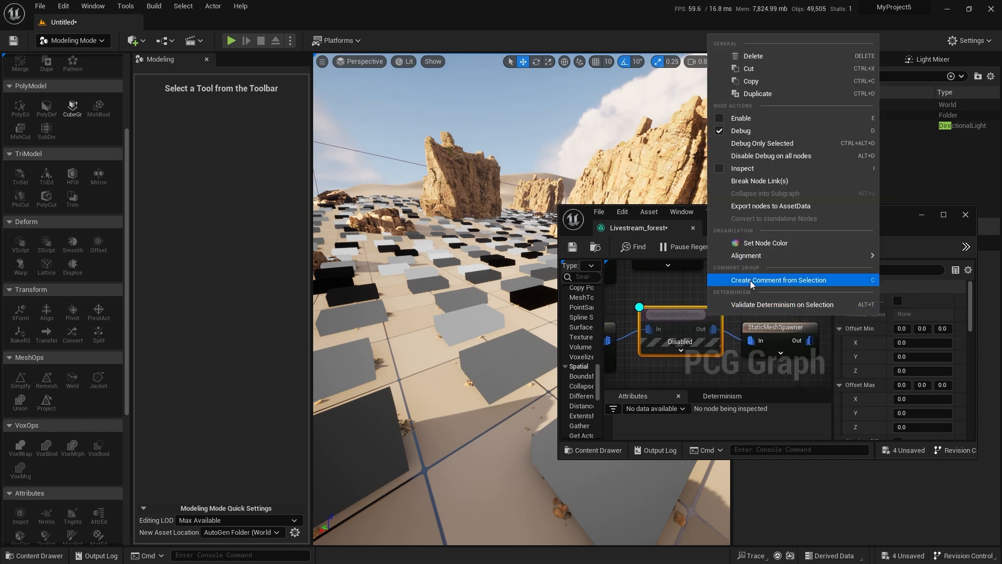
left_click(665, 283)
scroll(647, 283, "down", 1)
key("ctrl+z")
left_click(665, 305)
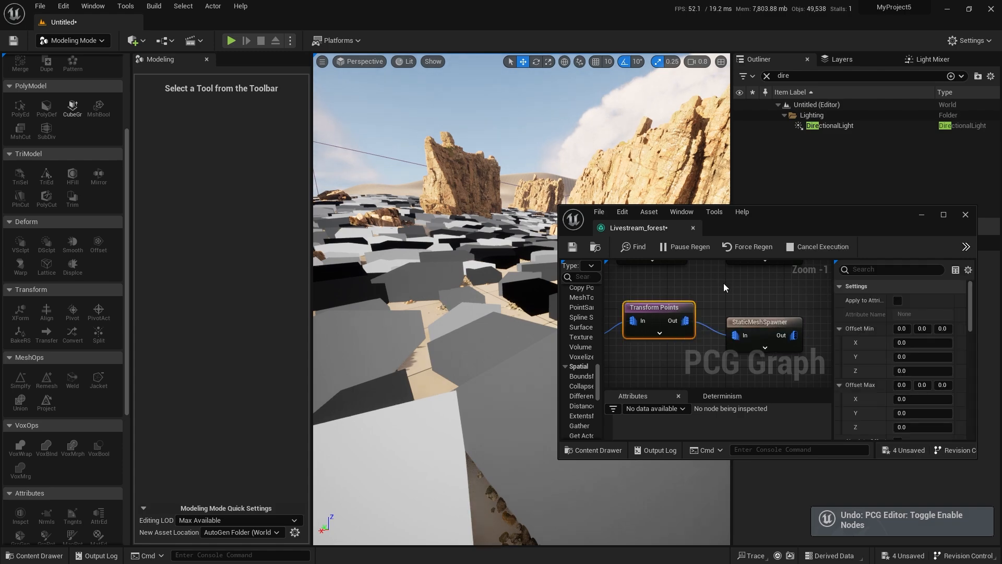
Inspect the gravel Transform Points node's debug cubes from above, then hide them and view the gravel coverage.
right_click_drag(460, 347, 428, 391)
key("s")
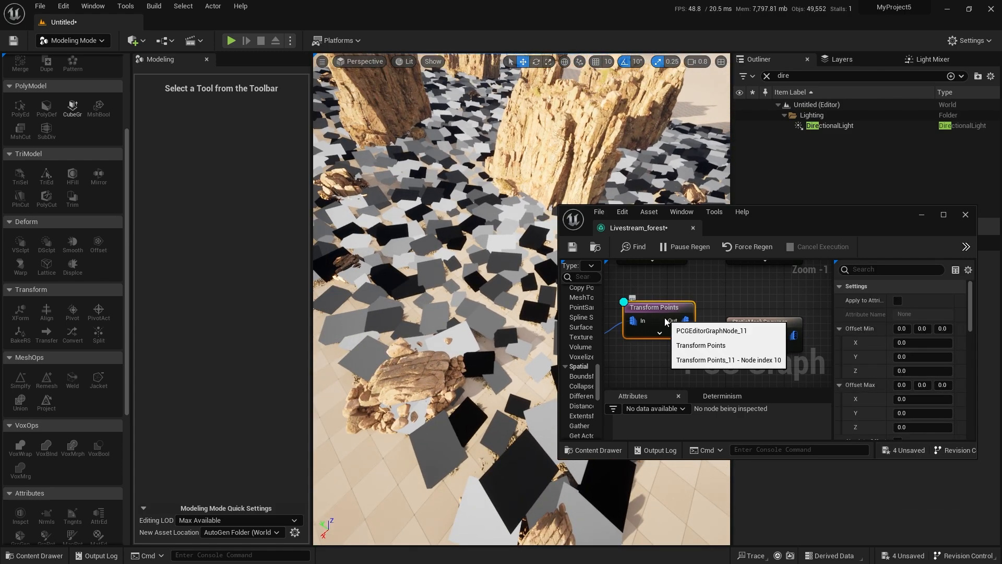
right_click_drag(693, 300, 679, 294)
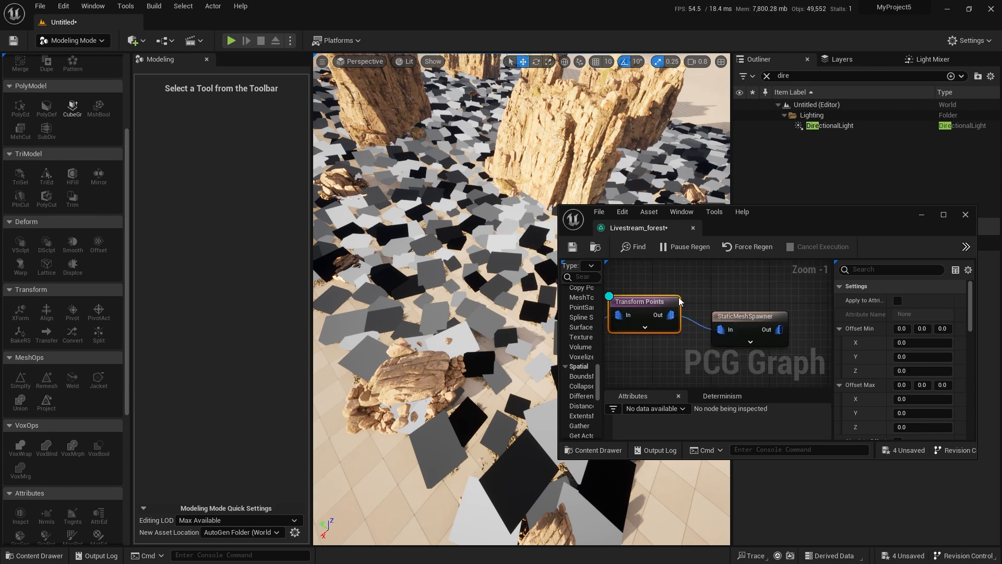
key("d")
mouse_move(480, 334)
right_mouse_down()
mouse_move(465, 287)
mouse_move(470, 230)
right_mouse_up()
key("w")
right_click_drag(697, 323, 823, 309)
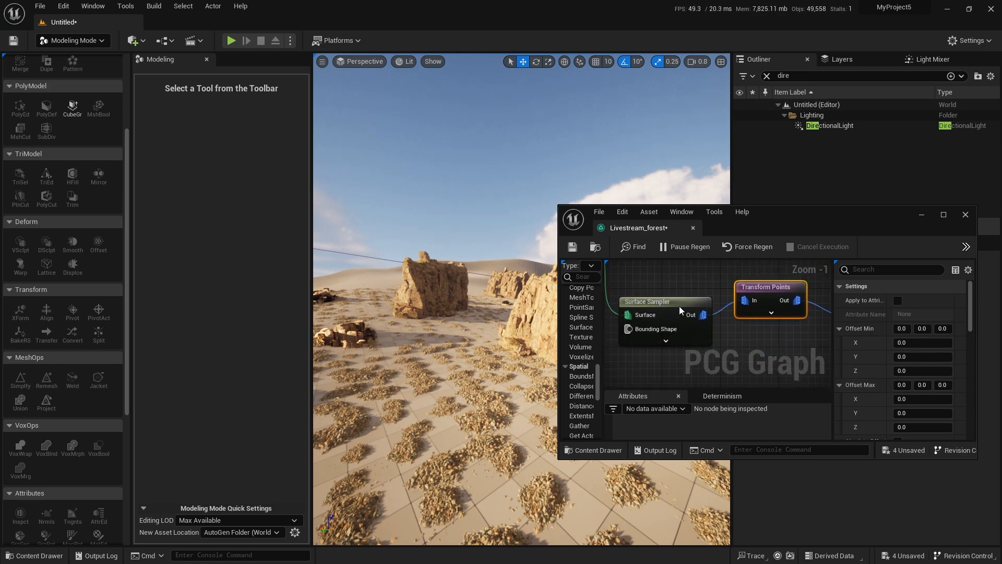
Set the gravel Surface Sampler's Point Extents to 10 on both X and Y.
left_click(657, 303)
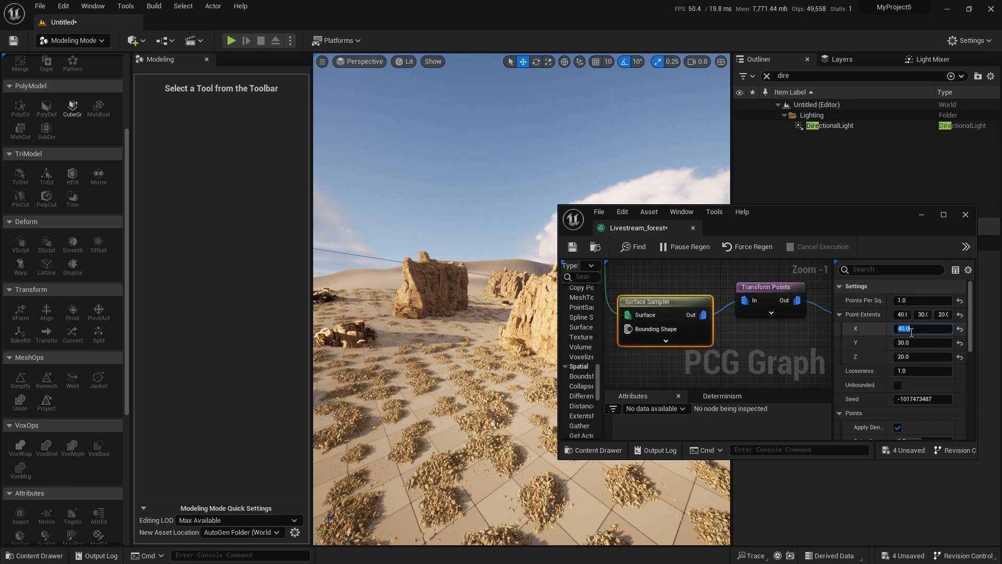
key("Tab")
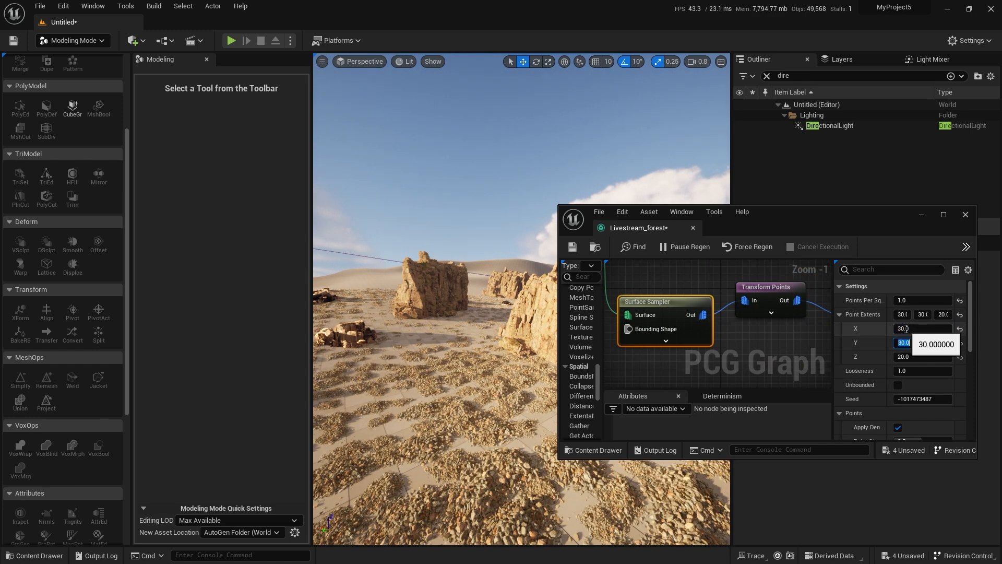
left_click(911, 328)
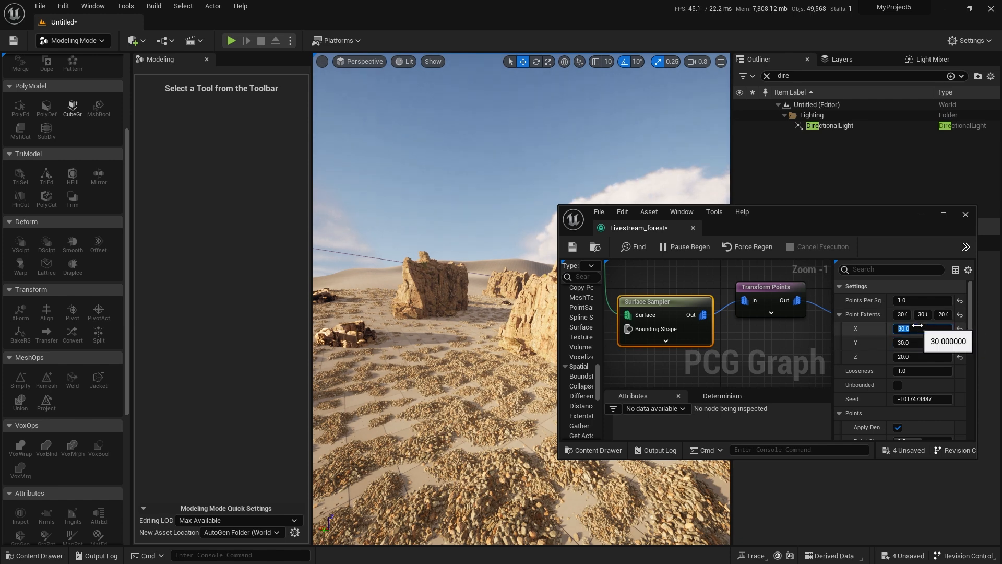
type("10")
key("Tab")
type("10")
key("Return")
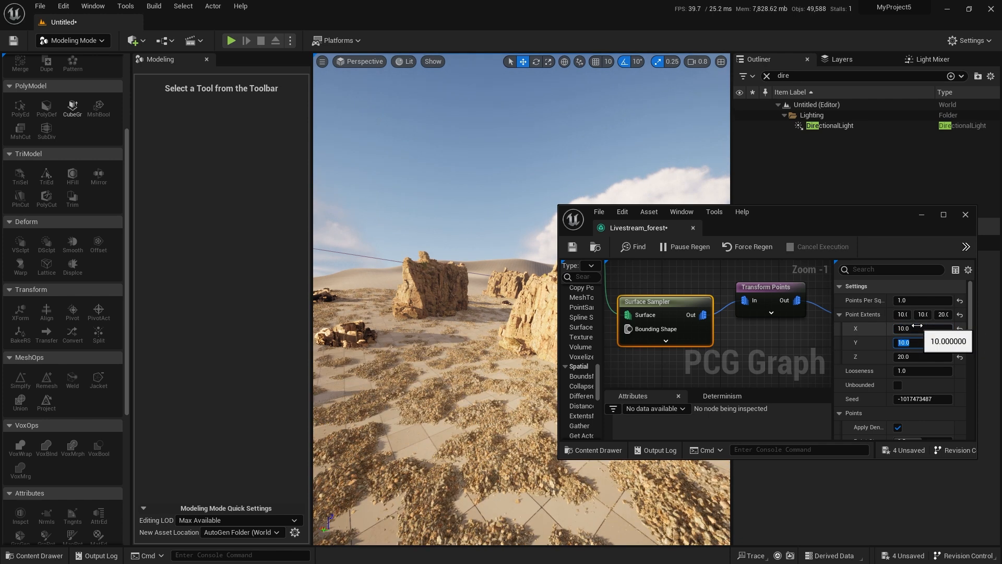
Examine the gravel coverage across the desert ground and beneath the cliffs in the level.
right_click_drag(490, 456, 606, 408)
key("s")
key("w")
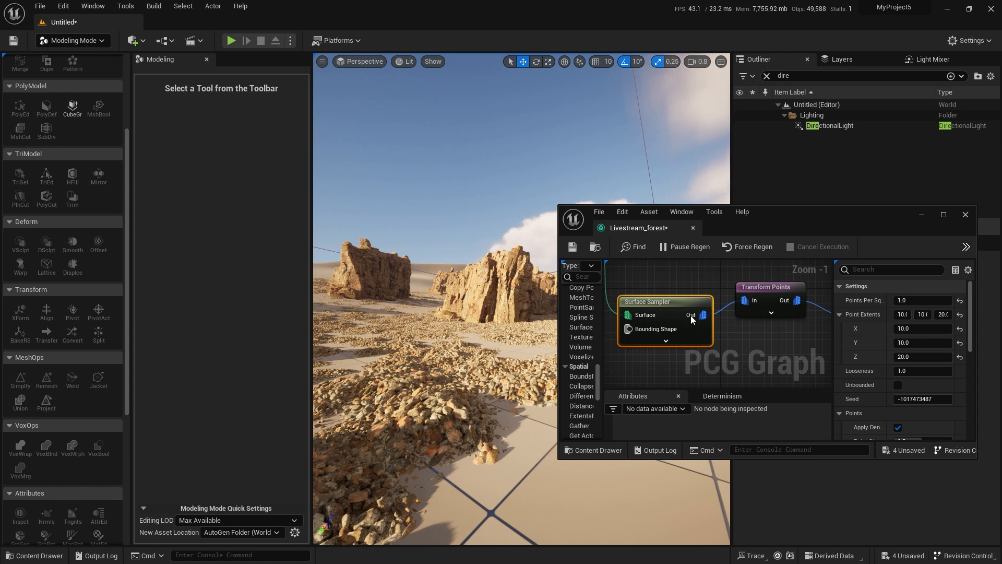
key("w")
right_click_drag(479, 405, 373, 444)
scroll(478, 405, "down", 6)
key("w")
scroll(479, 405, "up", 3)
key("w")
scroll(479, 405, "up", 4)
key("w")
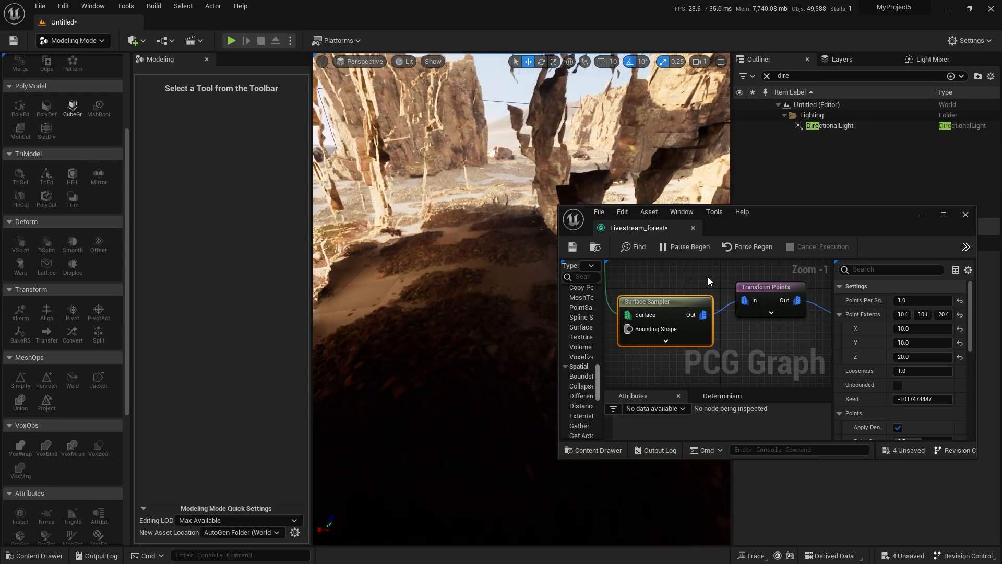
left_click_drag(815, 218, 1001, 230)
mouse_move(528, 323)
right_mouse_down()
mouse_move(515, 368)
mouse_move(483, 410)
mouse_move(528, 323)
right_mouse_up()
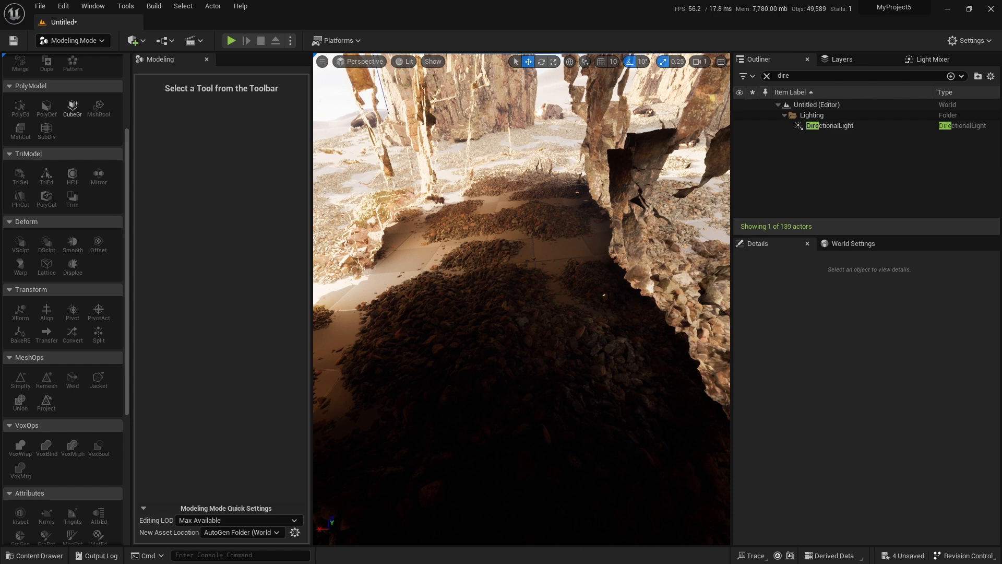
Add a second Difference node to the PCG graph near the gravel branch.
left_click_drag(1001, 120, 392, 143)
double_click(420, 145)
right_click_drag(333, 206, 499, 300)
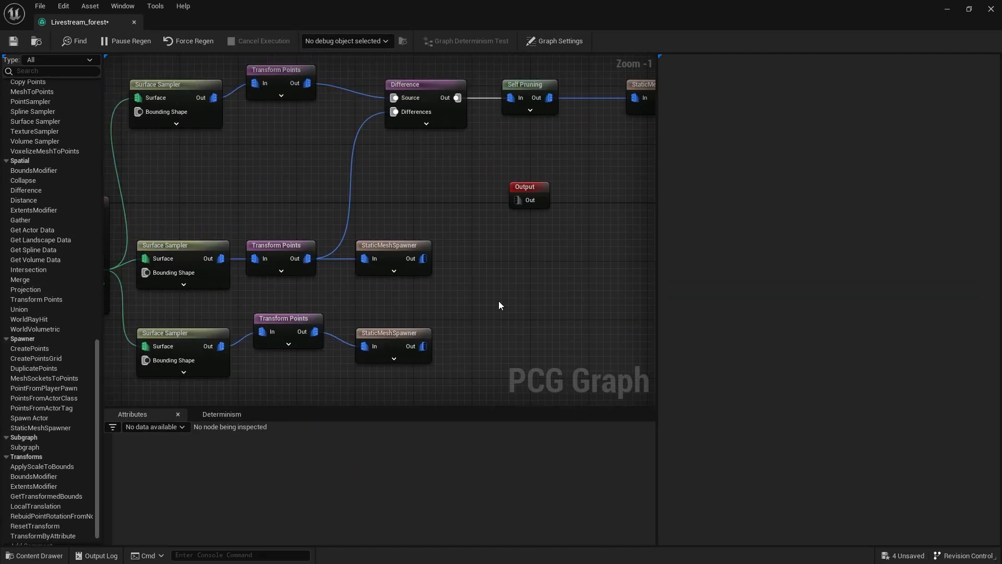
right_click(536, 243)
type("diff")
key("Return")
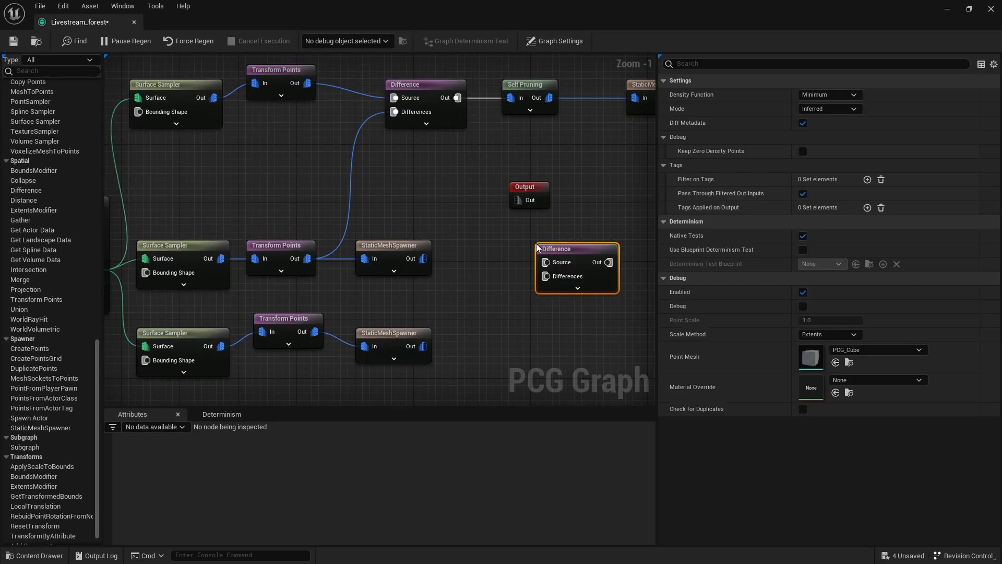
left_click_drag(546, 258, 505, 269)
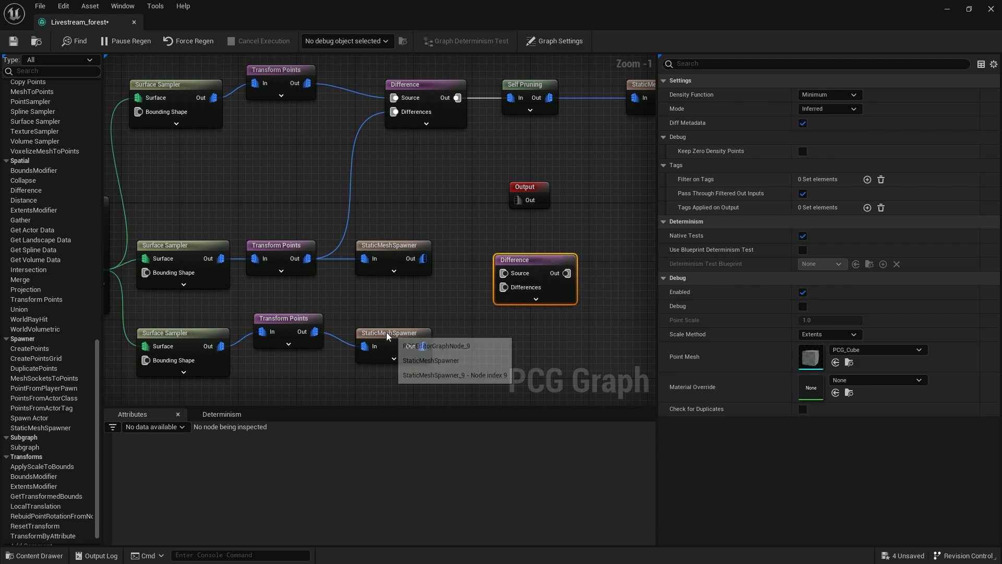
Rearrange the gravel StaticMeshSpawner, Output and new Difference nodes so the Difference node sits between the gravel Transform Points and its spawner.
left_click_drag(386, 333, 527, 342)
right_click_drag(562, 157, 548, 200)
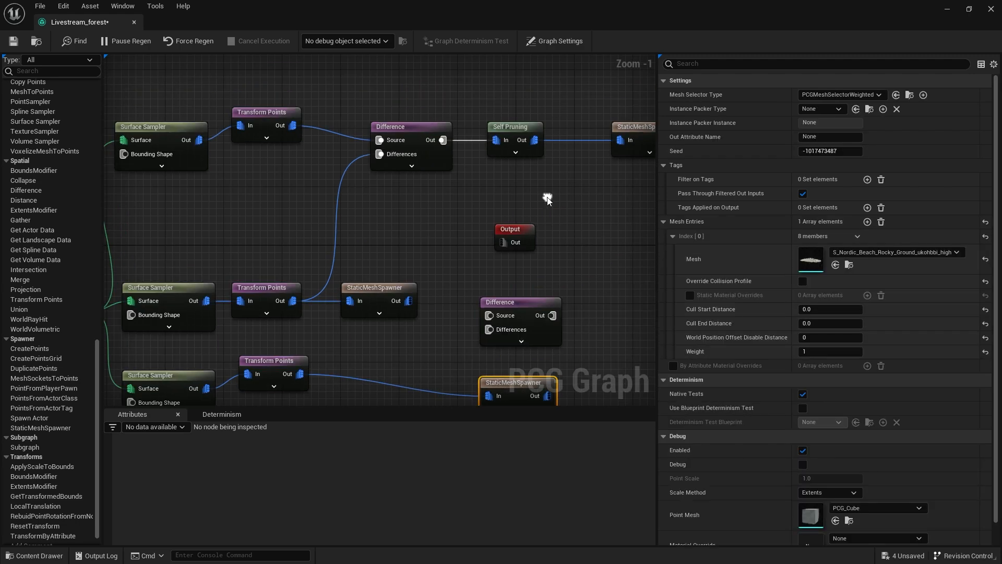
left_click(515, 134)
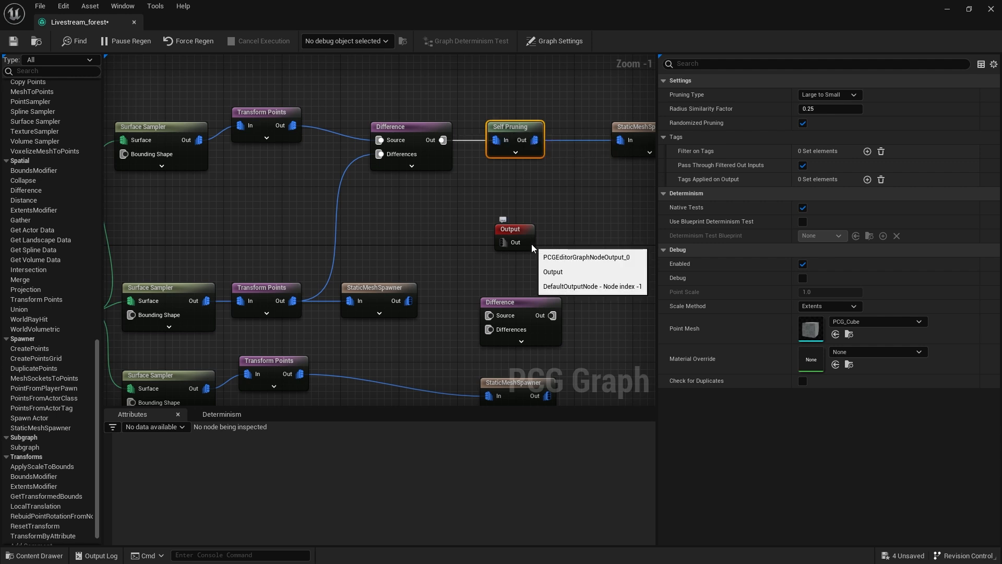
right_click_drag(533, 243, 433, 203)
scroll(408, 190, "down", 2)
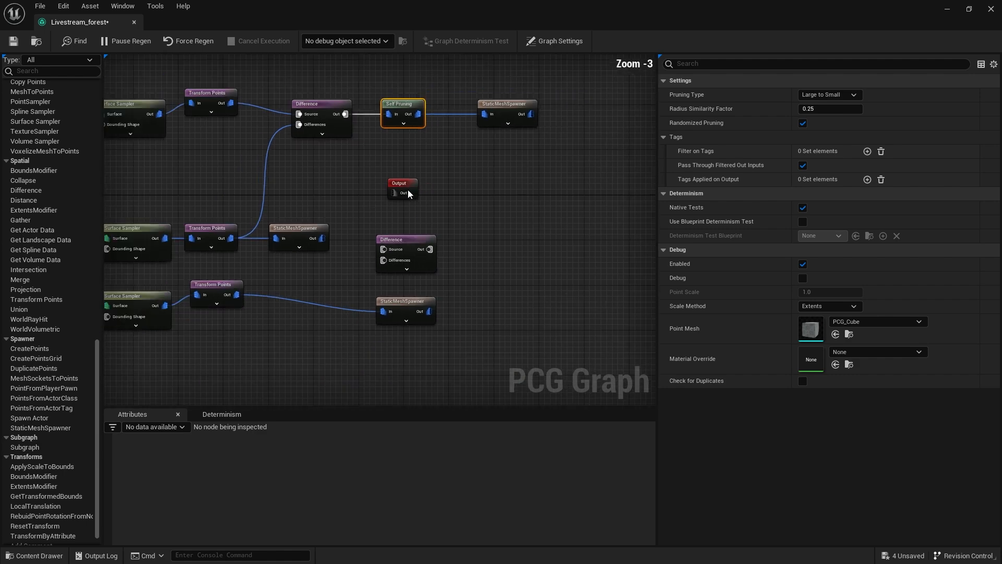
left_click_drag(403, 186, 611, 186)
scroll(522, 130, "up", 3)
right_click_drag(349, 140, 480, 143)
left_click_drag(556, 293, 648, 282)
left_click(522, 287)
right_click_drag(460, 248, 448, 340)
right_click_drag(538, 255, 527, 205)
left_click_drag(522, 230, 473, 280)
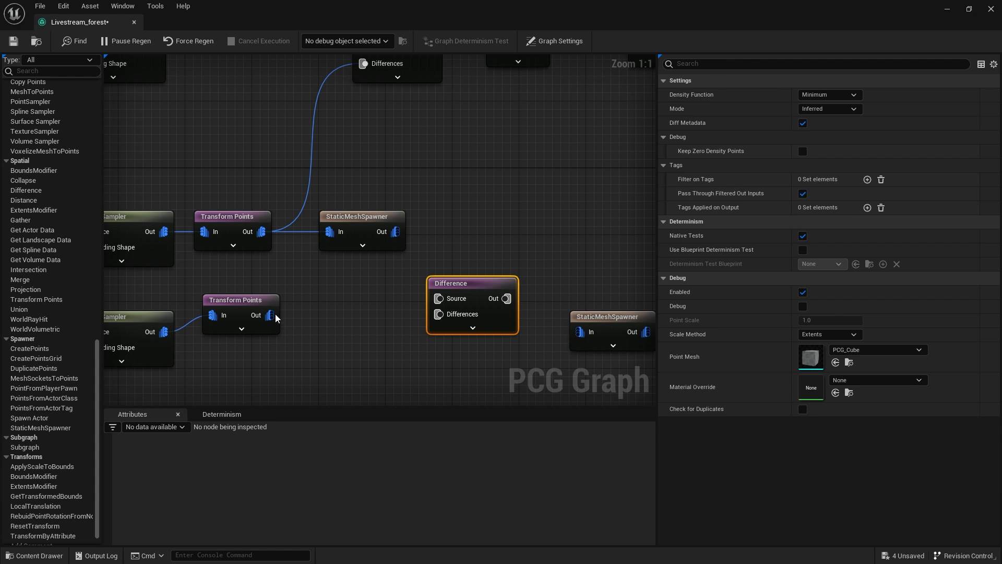
Connect the gravel Transform Points output to the new Difference node's Source and the Self Pruning output to its Differences.
left_click_drag(269, 315, 438, 299)
mouse_move(450, 201)
right_mouse_down()
mouse_move(439, 255)
mouse_move(477, 248)
mouse_move(432, 194)
right_mouse_up()
right_click_drag(432, 139, 432, 170)
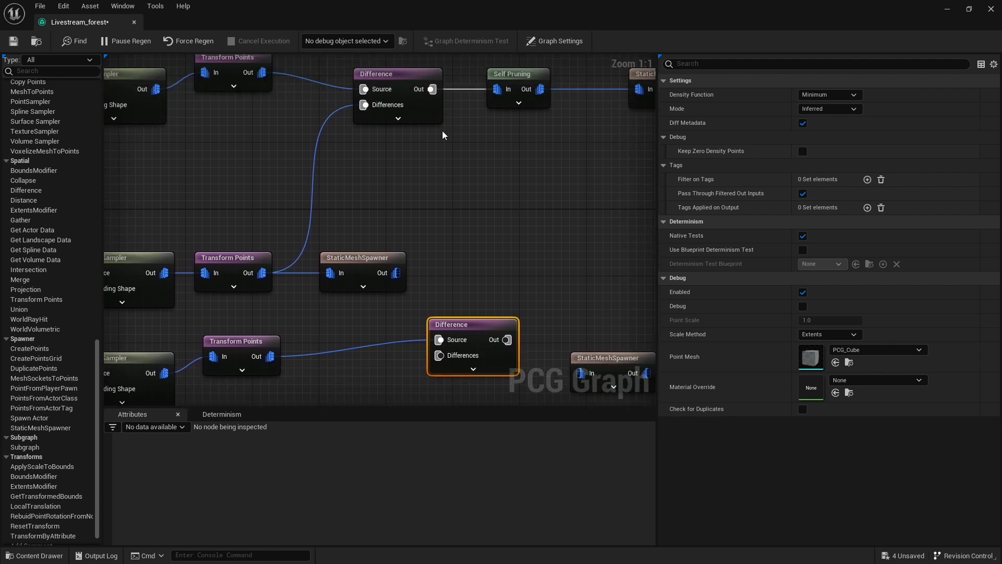
right_click_drag(465, 233, 423, 211)
right_click_drag(478, 315, 375, 230)
left_click_drag(510, 330, 337, 223)
left_click_drag(339, 223, 480, 249)
left_click(390, 145)
right_click_drag(390, 145, 391, 242)
left_click_drag(399, 80, 430, 350)
right_click_drag(389, 131, 429, 189)
left_click(420, 101)
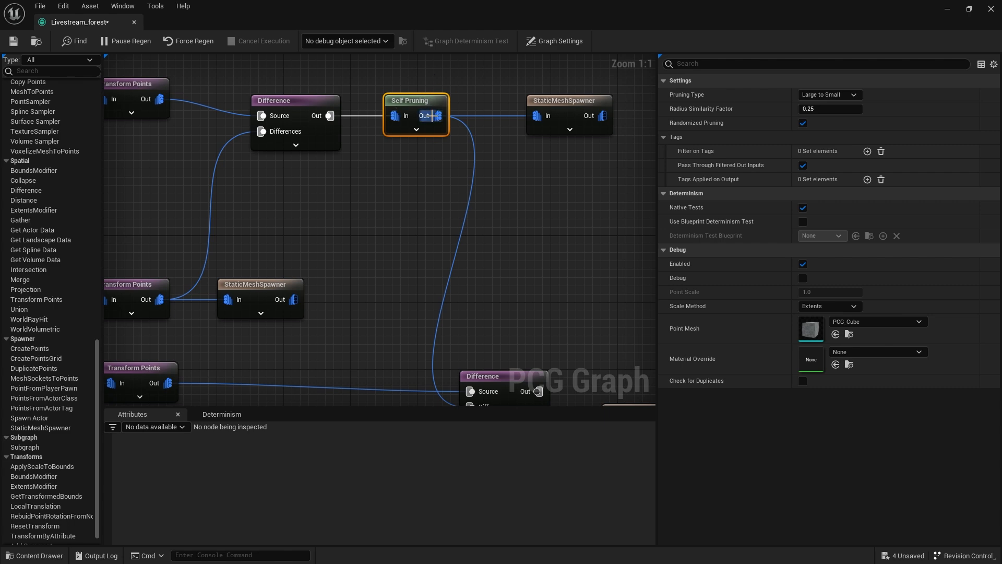
Space out the cliff StaticMeshSpawner and connect the cliff Transform Points output to the gravel Difference node's Differences.
right_click_drag(437, 242, 434, 146)
right_click_drag(348, 172, 422, 153)
left_click_drag(335, 176, 390, 176)
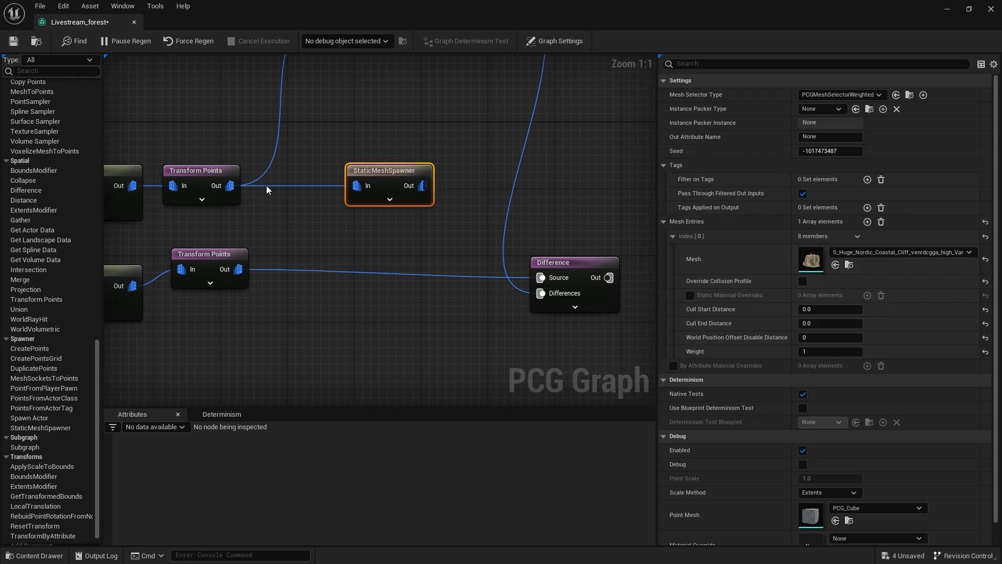
left_click_drag(230, 186, 541, 293)
right_click_drag(294, 234, 369, 243)
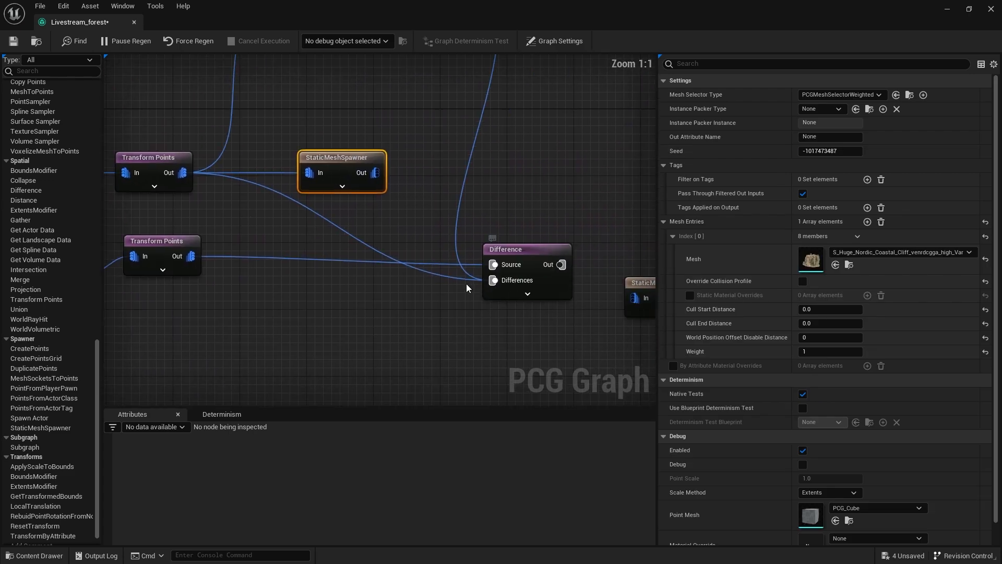
Set the gravel Difference node's Density Function to Binary.
left_click(532, 248)
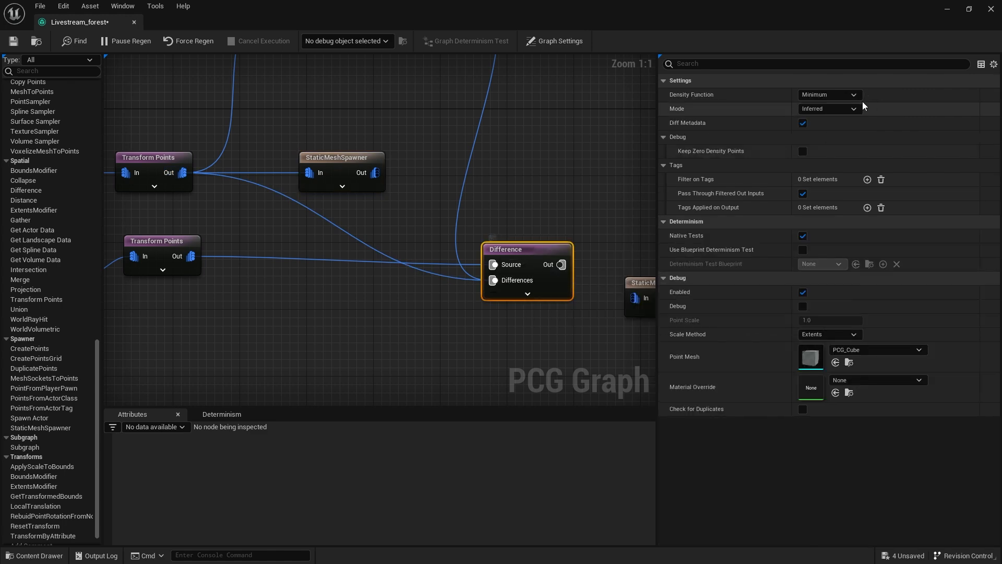
left_click(848, 98)
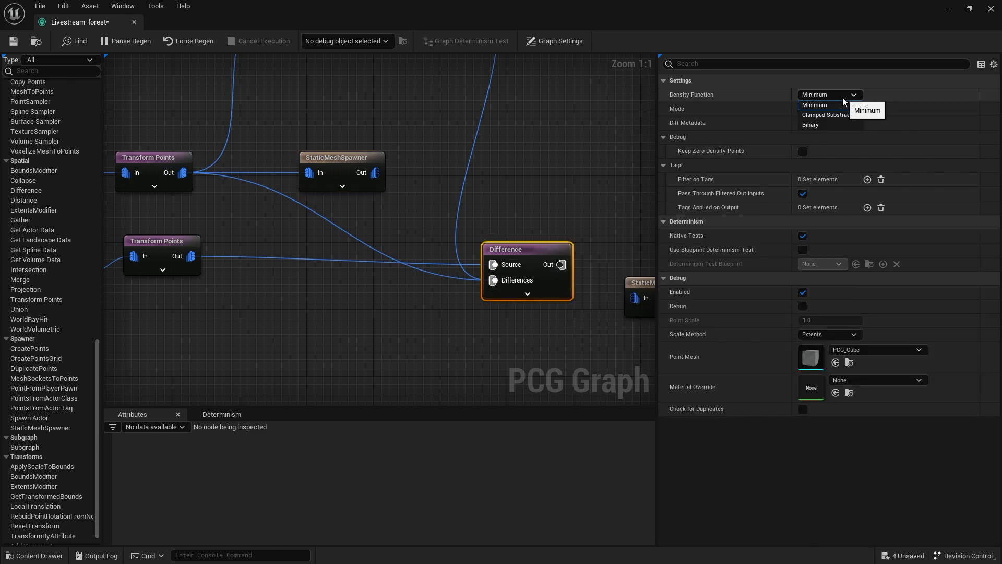
left_click(825, 125)
Shrink the graph window over the level and connect the gravel Difference output to its StaticMeshSpawner.
left_click_drag(355, 13, 758, 283)
key("s")
right_click_drag(435, 293, 464, 291)
scroll(436, 294, "up", 1)
key("w")
scroll(723, 387, "down", 3)
right_click_drag(731, 399, 633, 342)
right_click_drag(707, 380, 678, 379)
left_click(690, 354)
scroll(657, 338, "up", 3)
left_click_drag(646, 381, 711, 381)
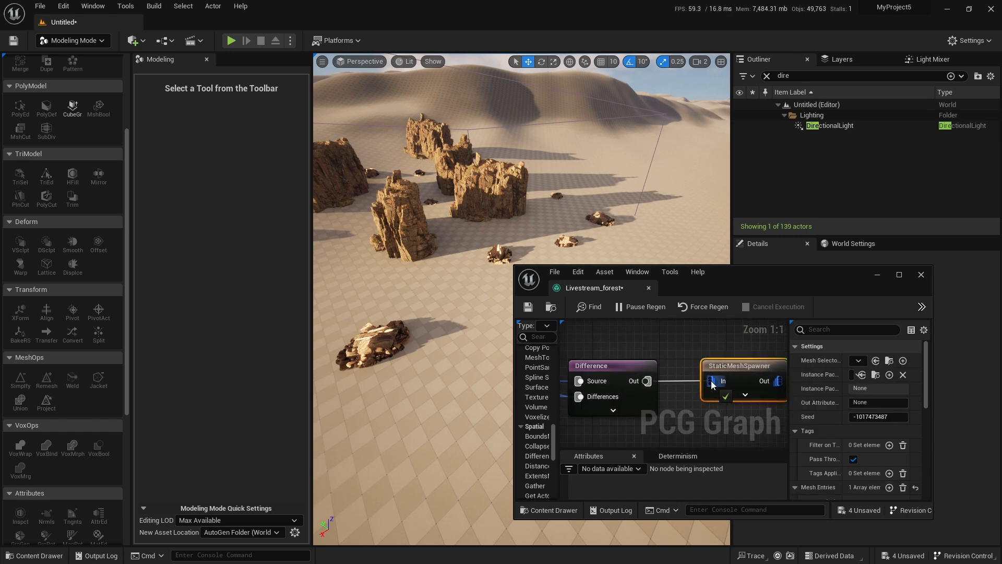
Inspect how the gravel patches sit around the cliffs and rocks in the level.
key("w")
right_click_drag(466, 313, 432, 295)
key("w")
key("s")
right_click_drag(438, 365, 422, 355)
key("w")
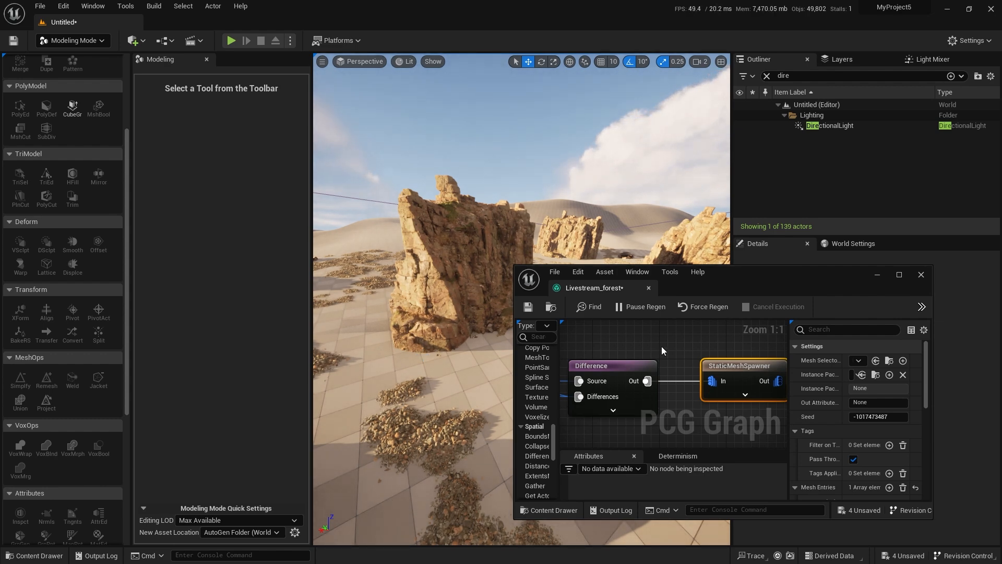
scroll(671, 380, "down", 3)
left_click_drag(727, 287, 793, 216)
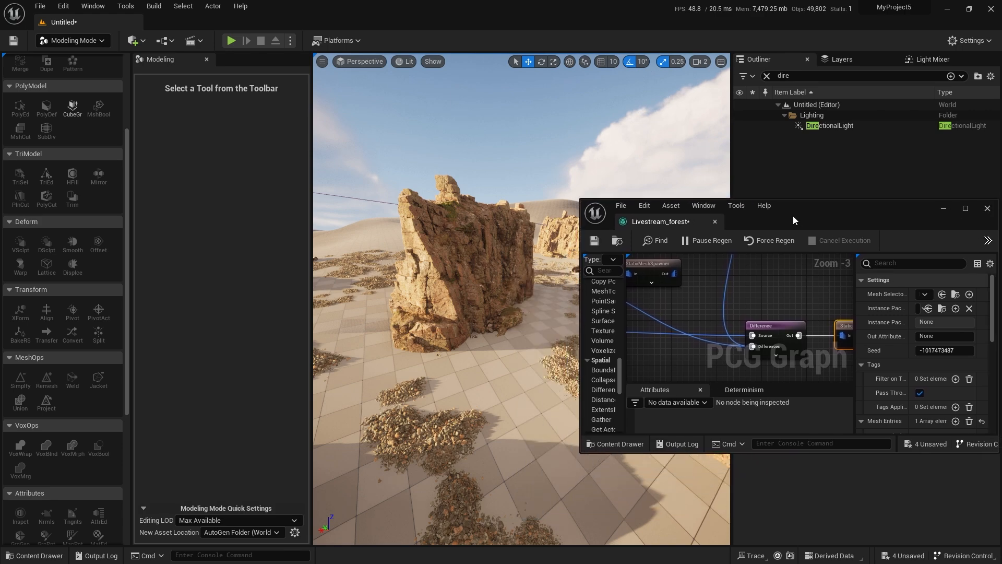
key("s")
right_click_drag(463, 408, 440, 401)
key("w")
Add a BoundsModifier node below the cliff StaticMeshSpawner and feed it from the cliff Transform Points.
double_click(799, 208)
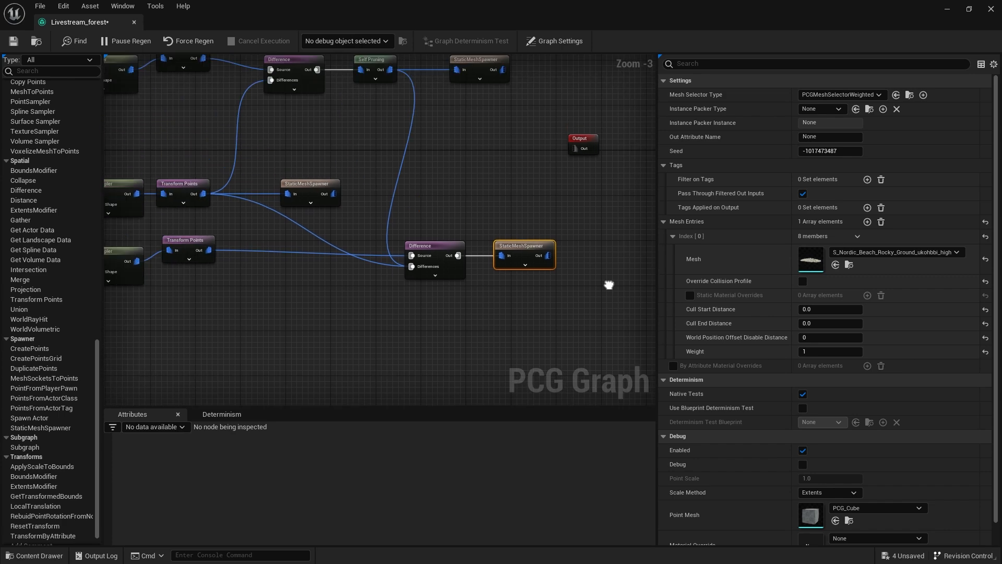
scroll(448, 231, "up", 3)
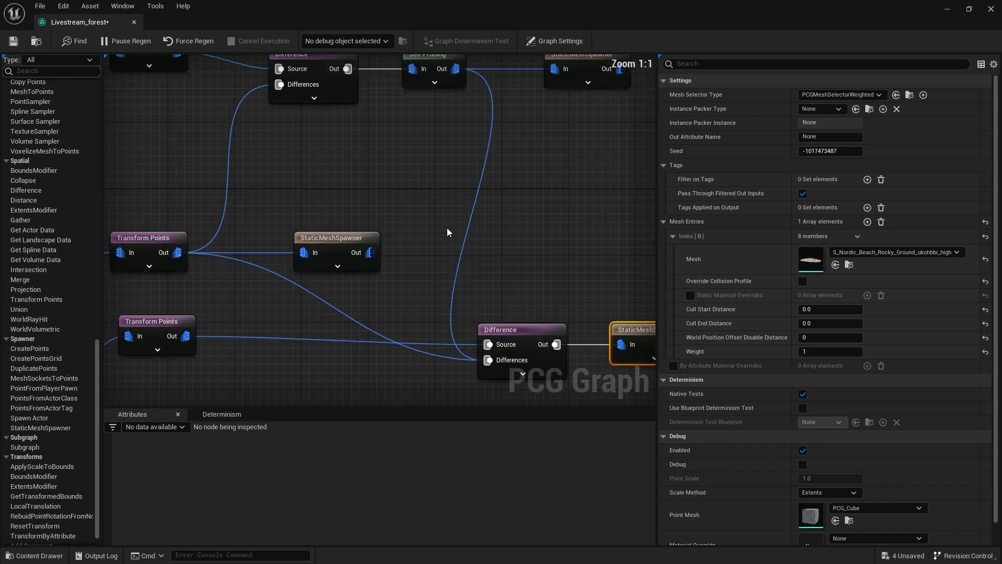
right_click_drag(447, 228, 535, 231)
left_click_drag(480, 262, 489, 212)
right_click(474, 260)
type("bounds")
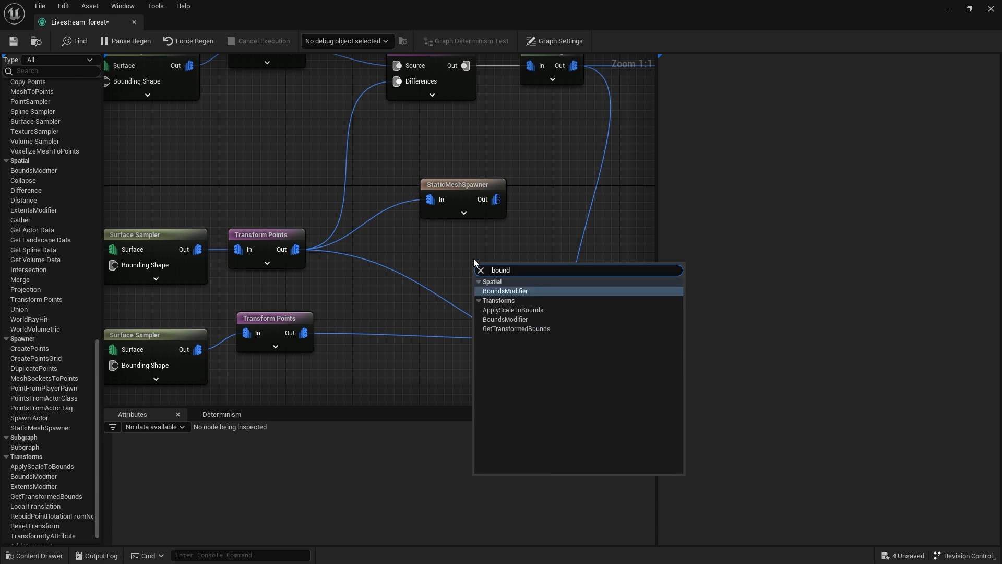
key("Return")
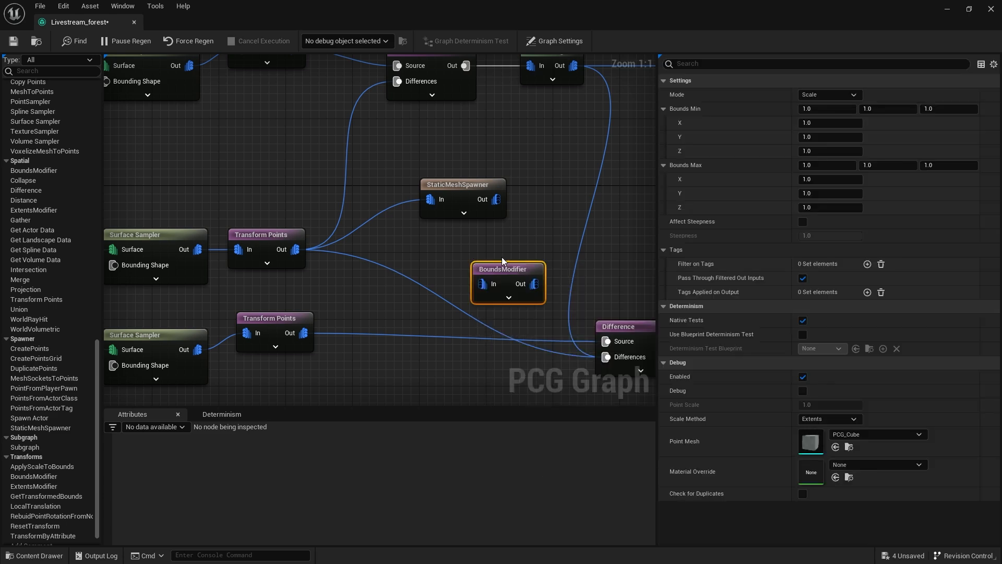
left_click_drag(502, 261, 453, 259)
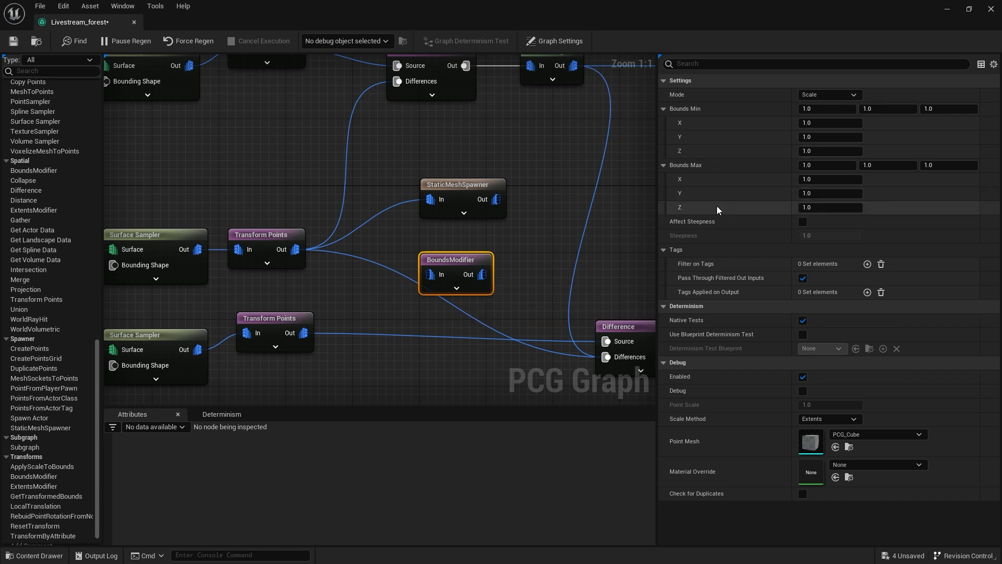
left_click_drag(295, 249, 433, 279)
Group the cliff Surface Sampler and Transform Points nodes in a comment box titled "Big Rocks".
right_click_drag(392, 242, 550, 217)
left_click_drag(265, 160, 401, 229)
right_click_drag(448, 173, 377, 201)
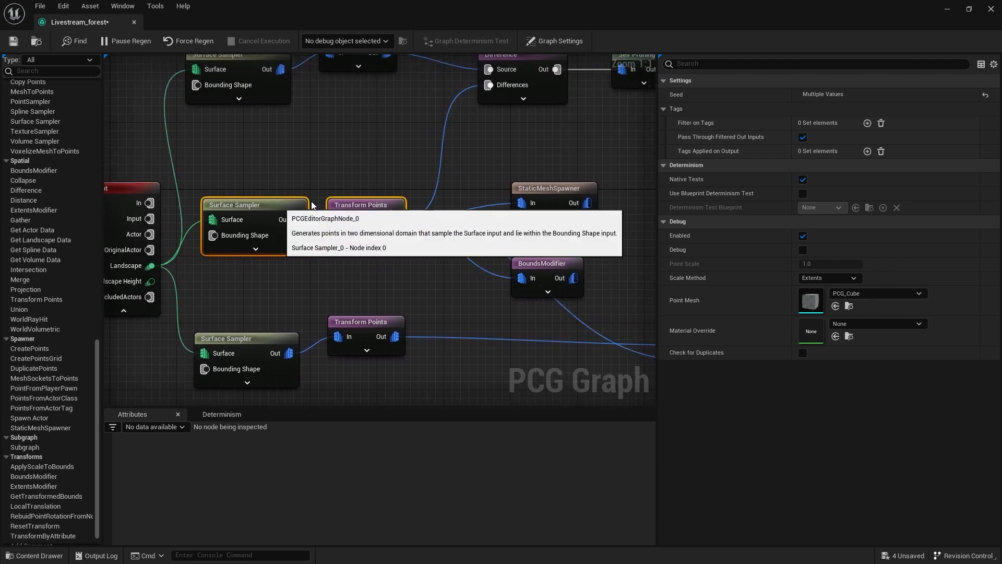
type("c")
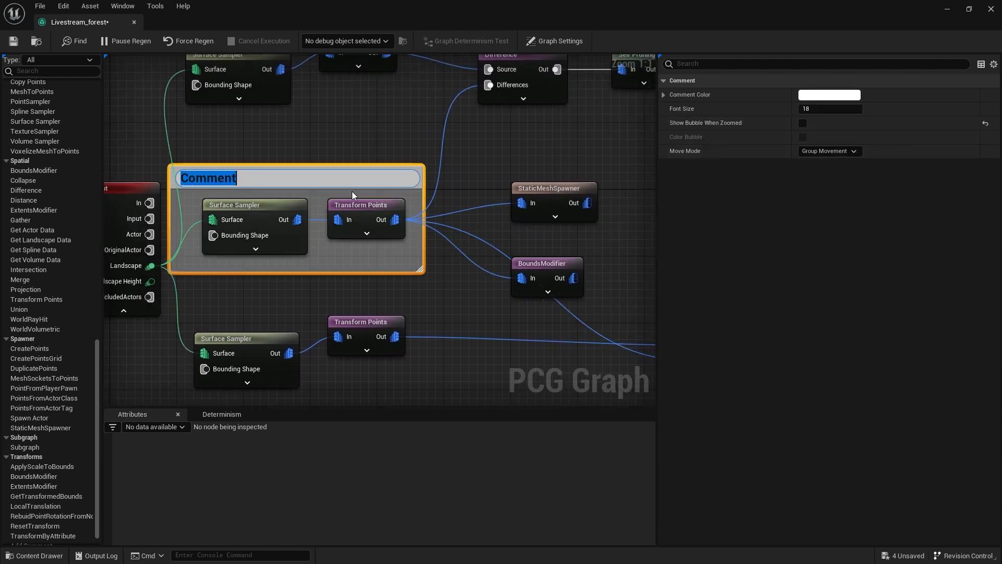
type("Big ROcks")
key("BackSpace")
key("BackSpace")
key("BackSpace")
key("BackSpace")
type("ocks")
key("Return")
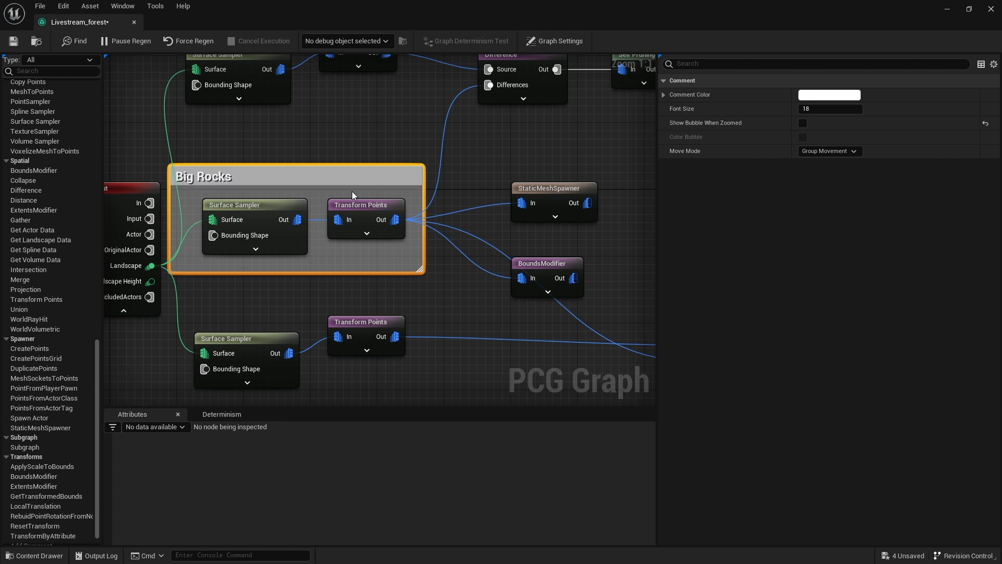
left_click_drag(289, 176, 314, 177)
Replace the direct Big Rocks link into the gravel Difference node with the BoundsModifier output, and enable debug on the BoundsModifier.
right_click_drag(483, 297, 364, 245)
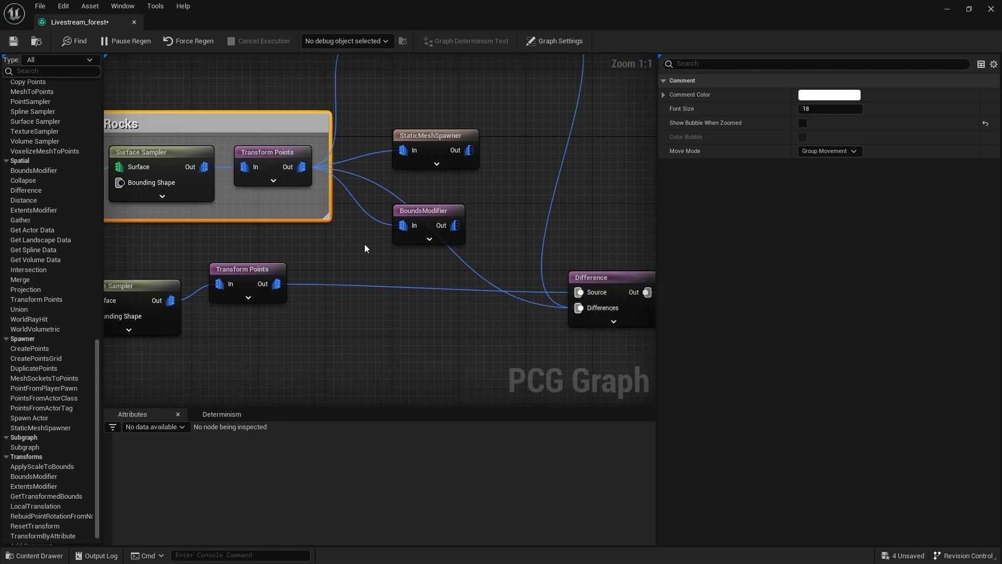
left_click_drag(427, 213, 402, 204)
left_click_drag(434, 136, 517, 135)
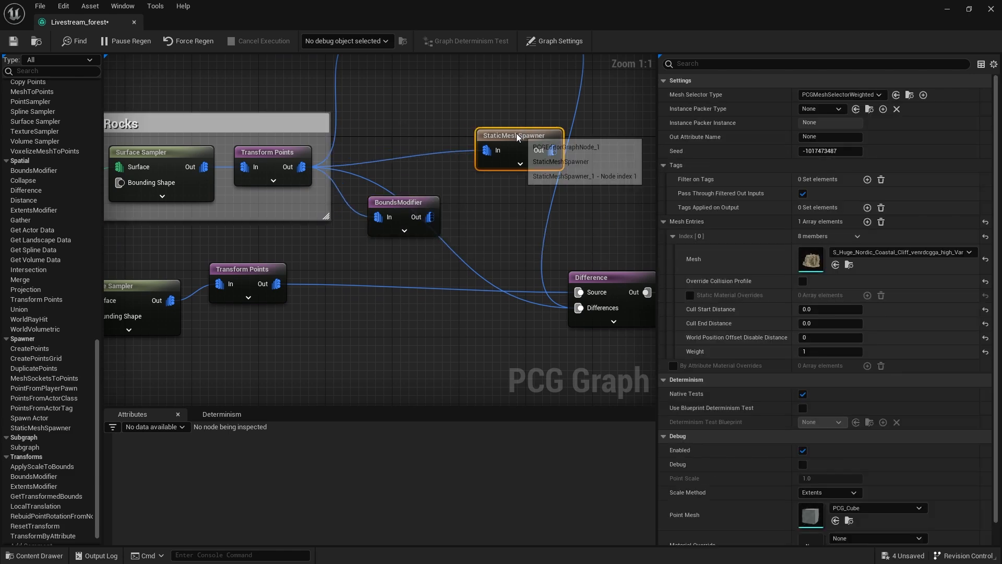
left_click_drag(409, 202, 467, 319)
right_click_drag(528, 317, 476, 286)
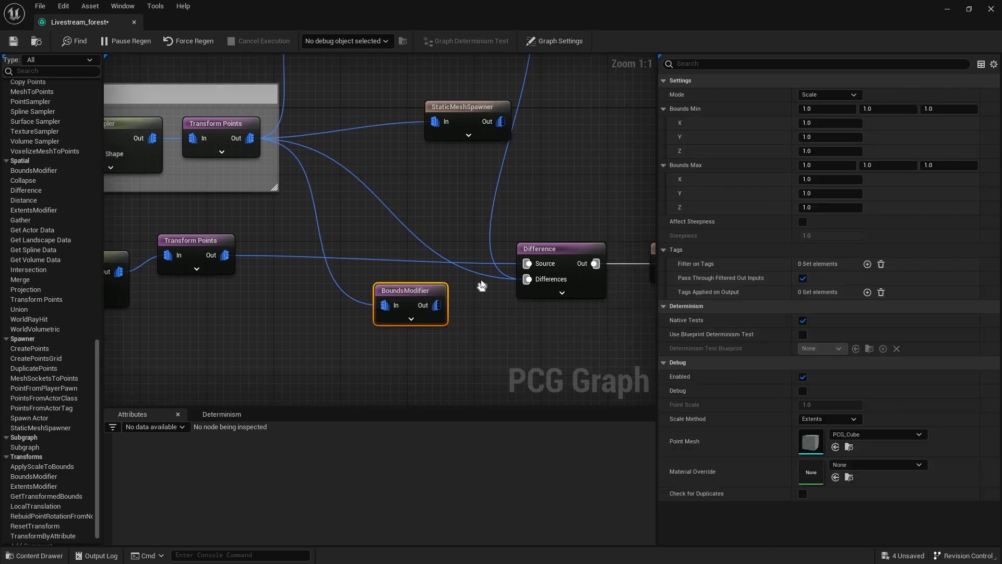
left_click(414, 230, "alt")
left_click_drag(437, 302, 528, 282)
left_click(402, 287)
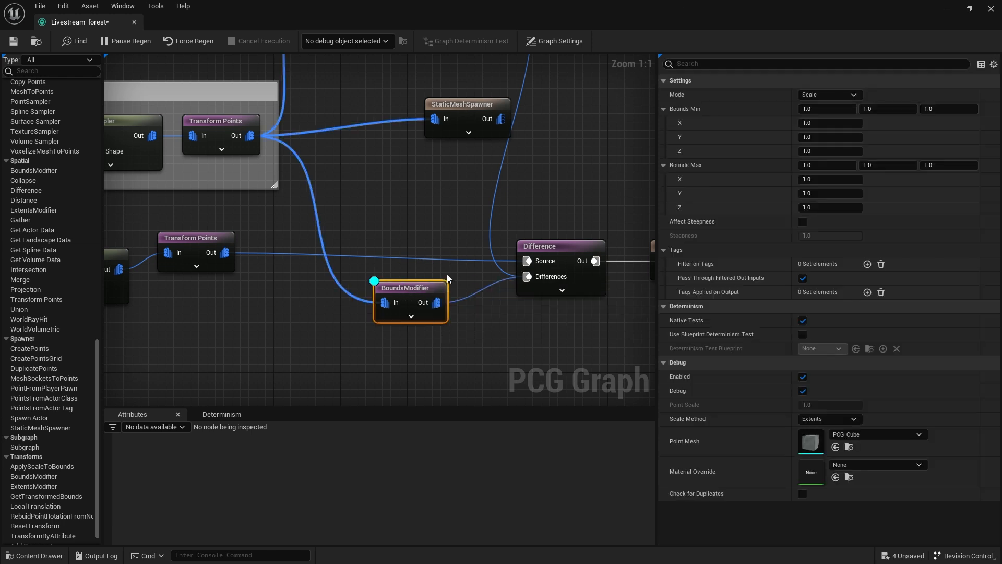
Set the cliff BoundsModifier's Bounds Min to 0.5, 0.5 and 50.
double_click(428, 8)
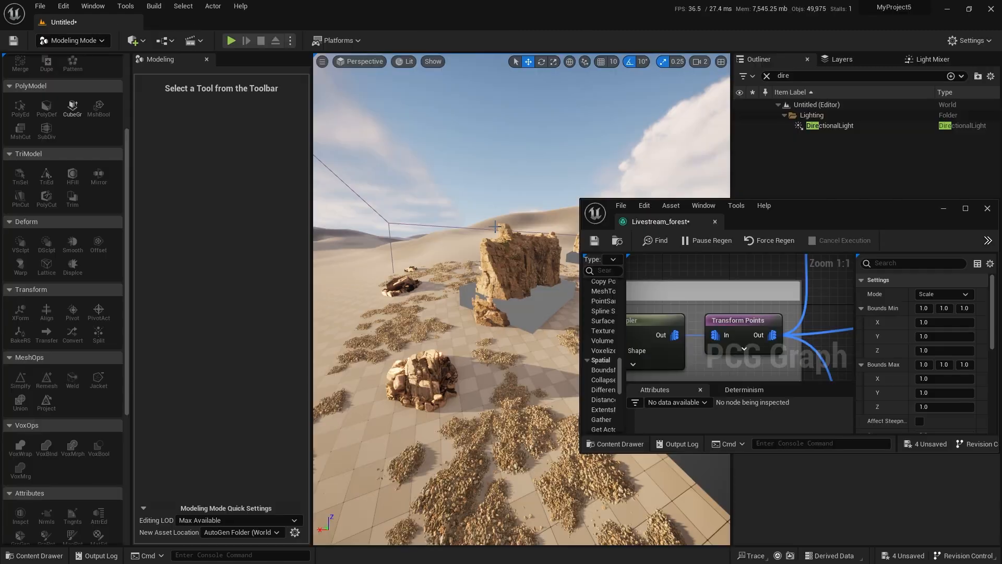
right_click_drag(495, 226, 582, 279)
scroll(809, 334, "down", 3)
right_click_drag(809, 334, 699, 273)
scroll(699, 273, "down", 1)
scroll(778, 353, "up", 2)
right_click_drag(778, 354, 727, 297)
left_click_drag(714, 294, 702, 290)
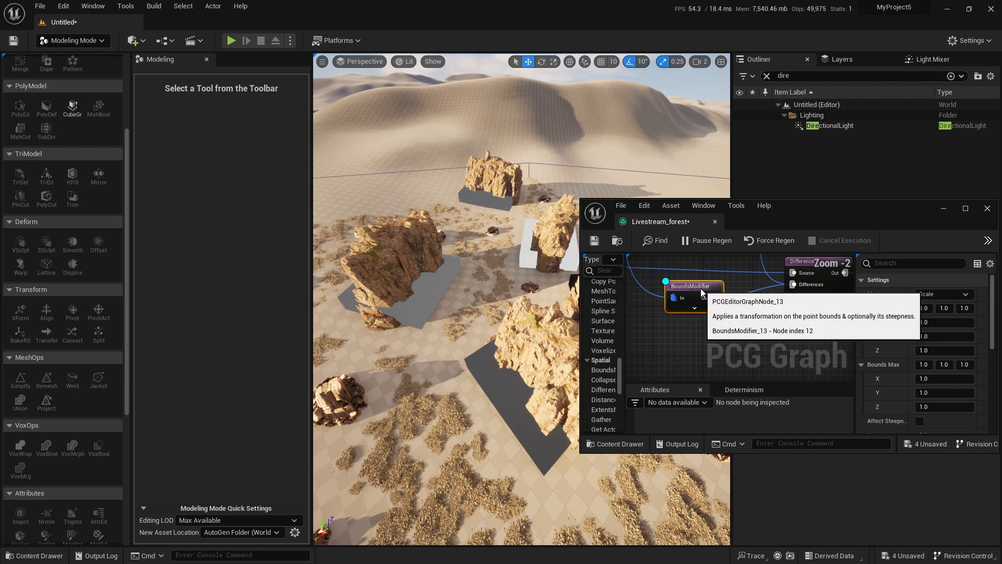
left_click(924, 308)
type("0.5")
key("Tab")
type("0.5")
key("Tab")
type("50")
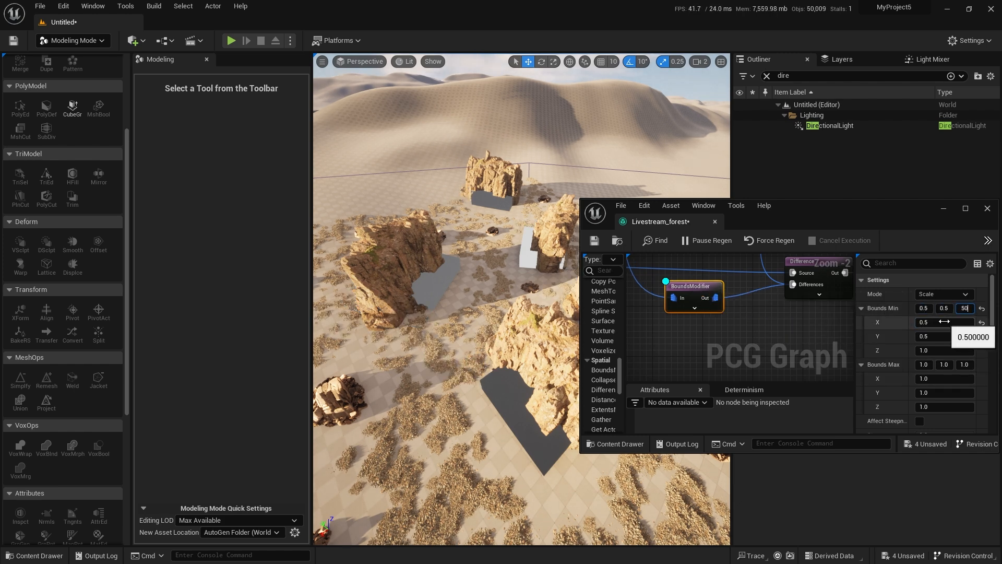
Set the cliff BoundsModifier's Bounds Max to 0.6 on all three axes.
left_click(922, 362)
type("0.6")
key("Tab")
type("0.6")
key("Tab")
type("0.6")
key("Return")
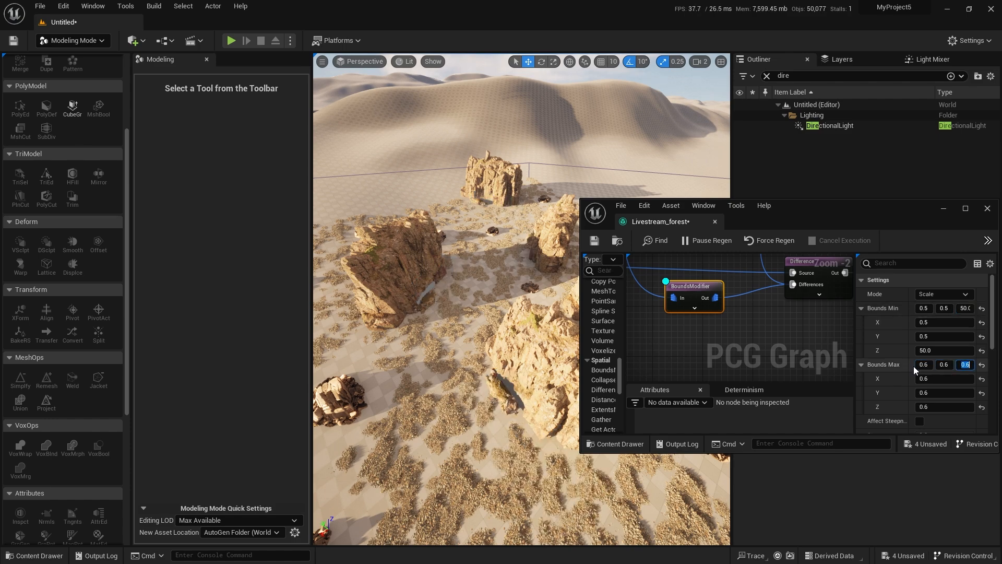
Examine up close how near the gravel comes to the bases of the cliffs.
key("w")
right_click_drag(483, 361, 532, 387)
key("alt+2")
key("w")
key("alt+4")
key("w")
scroll(533, 376, "down", 1)
key("s")
right_click_drag(791, 346, 704, 350)
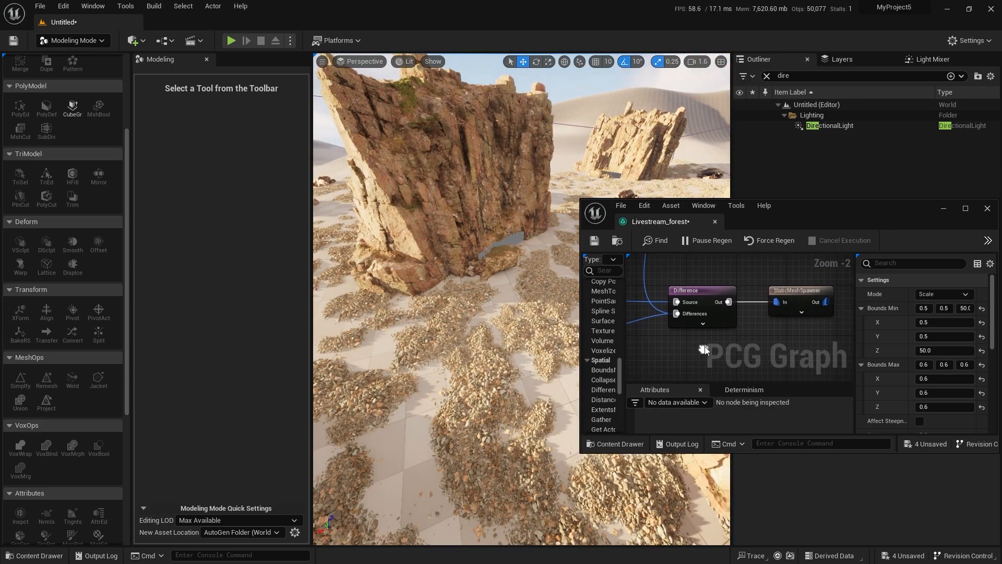
right_click_drag(477, 309, 462, 301)
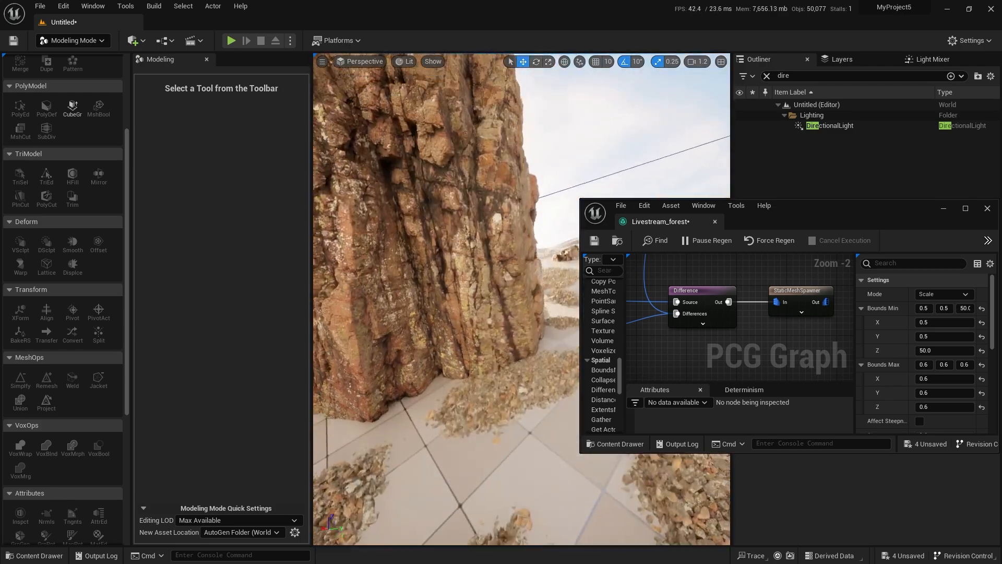
right_click_drag(470, 308, 444, 307)
right_click_drag(526, 347, 543, 378)
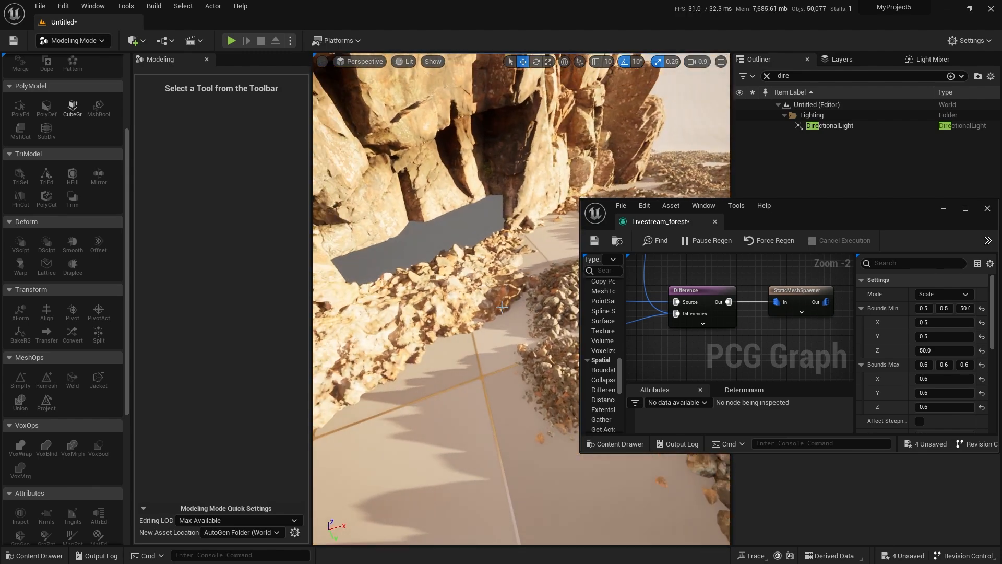
left_click(500, 307)
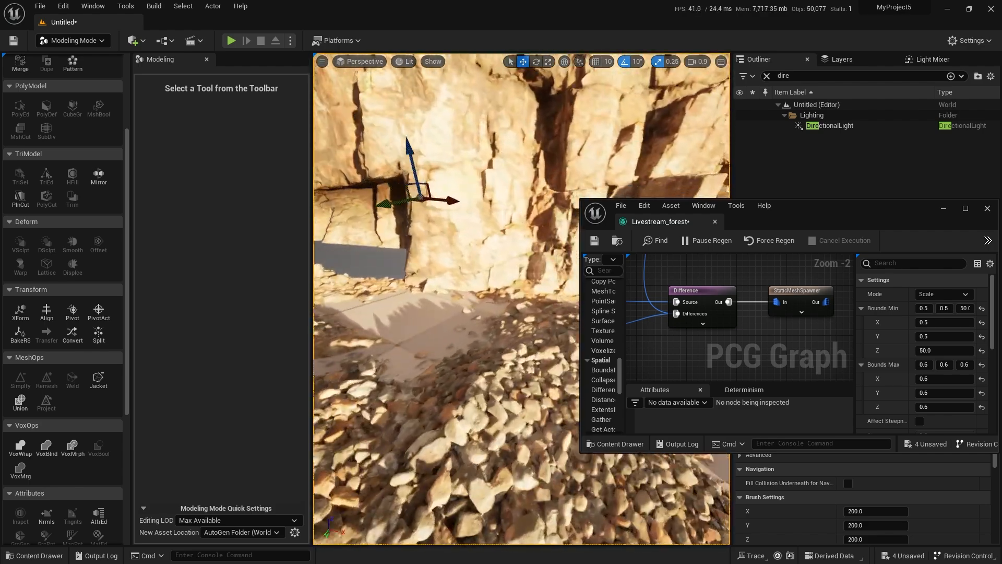
scroll(689, 335, "down", 3)
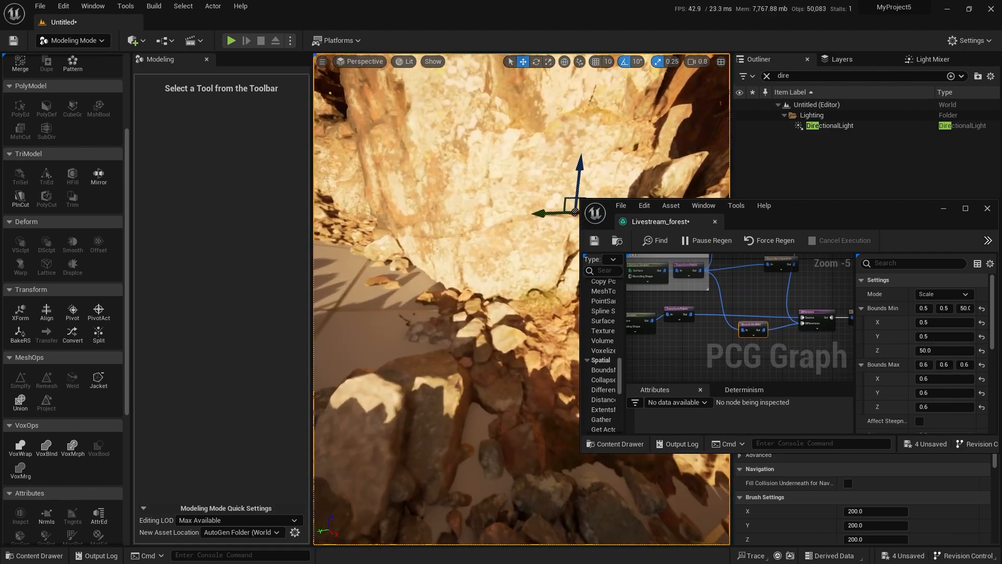
Move the graph window aside and examine the empty space between the gravel and the smaller rock formations.
left_click_drag(805, 216, 1001, 303)
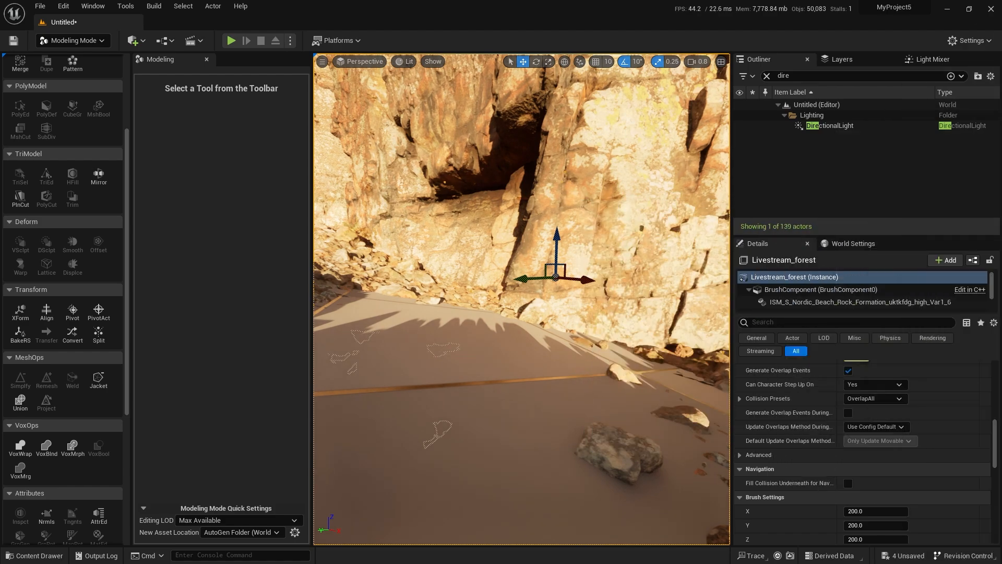
key("s")
right_click_drag(468, 302, 678, 321)
key("w")
scroll(469, 302, "down", 1)
key("s")
key("s")
key("w")
key("s")
scroll(660, 307, "up", 5)
key("w")
key("s")
key("w")
key("w")
right_click_drag(454, 245, 430, 256)
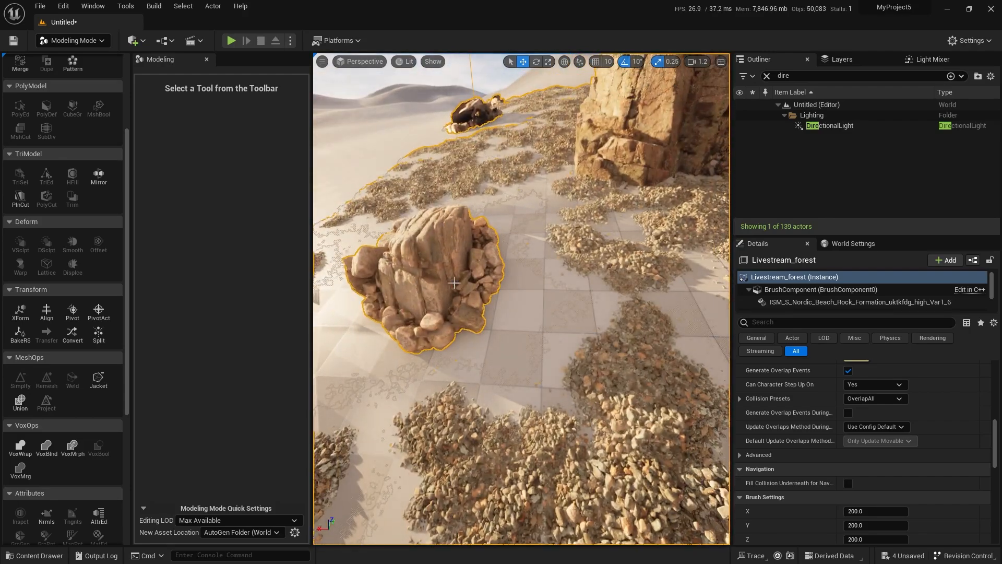
right_click_drag(486, 241, 503, 272)
key("s")
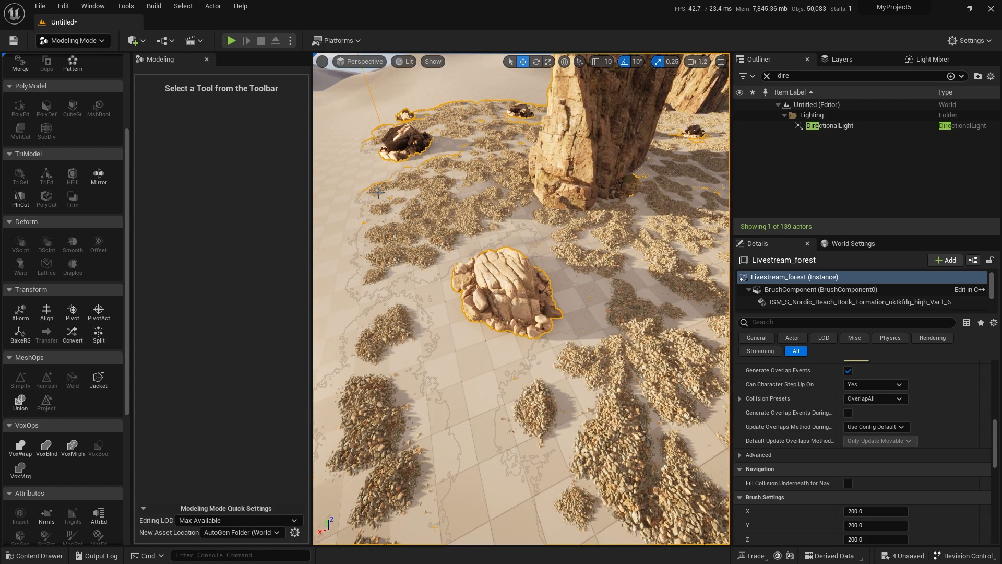
Add a second BoundsModifier node above the gravel Difference node.
left_click_drag(1001, 104, 471, 134)
double_click(471, 134)
right_click_drag(340, 130, 532, 330)
scroll(368, 213, "up", 5)
right_click_drag(466, 276, 346, 206)
left_click(411, 270)
left_click_drag(439, 333, 464, 333)
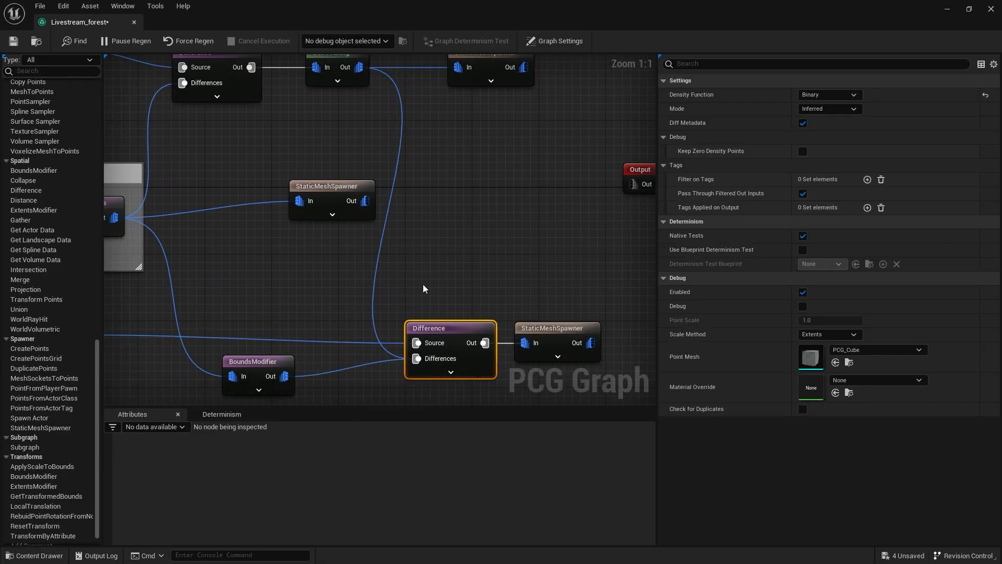
right_click(422, 284)
type("bo")
key("Return")
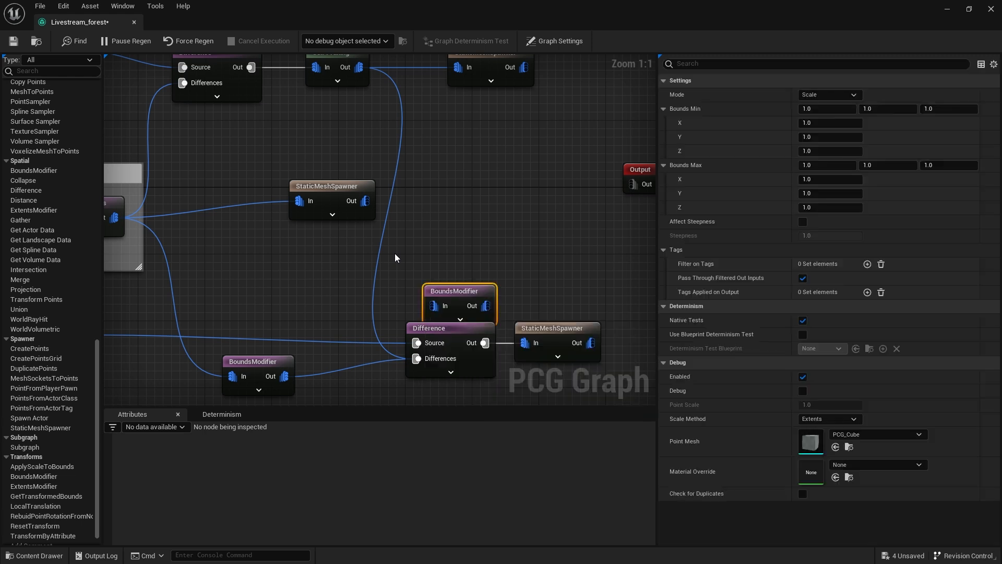
left_click_drag(461, 301, 451, 237)
Route the rock branch's points through the new BoundsModifier into the gravel Difference node's Differences input, removing the direct link.
left_click_drag(358, 67, 424, 242)
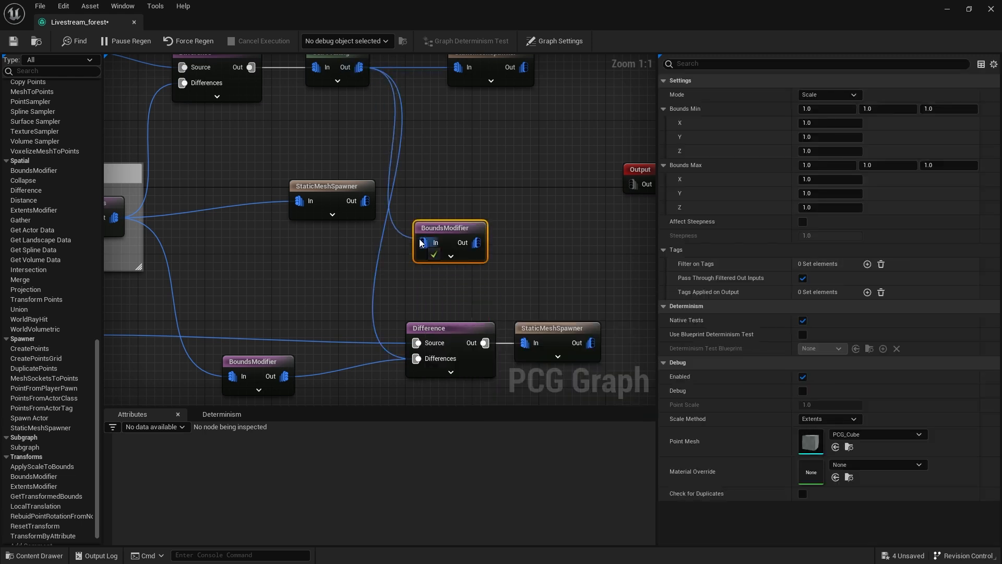
left_click(374, 275, "alt")
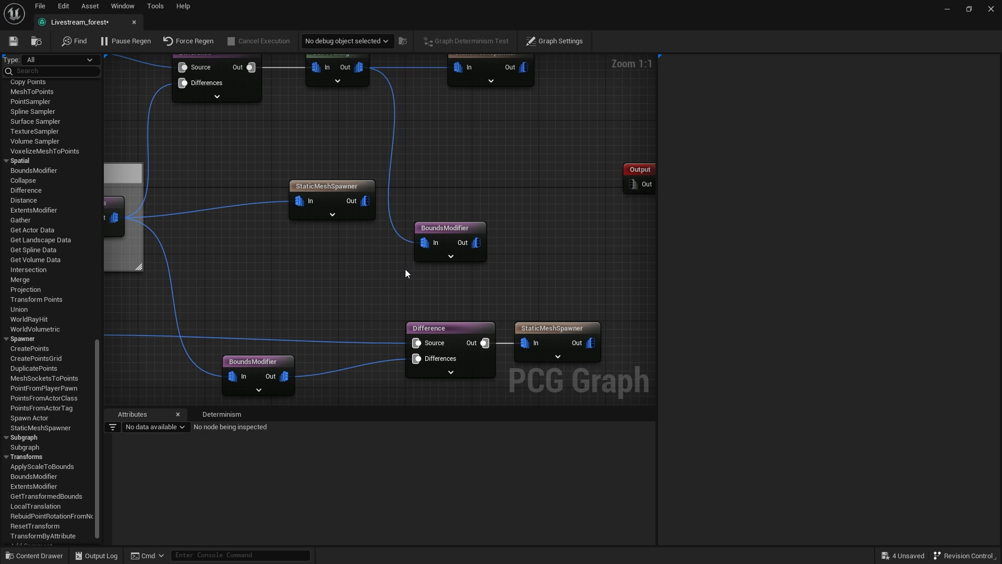
left_click_drag(475, 243, 419, 358)
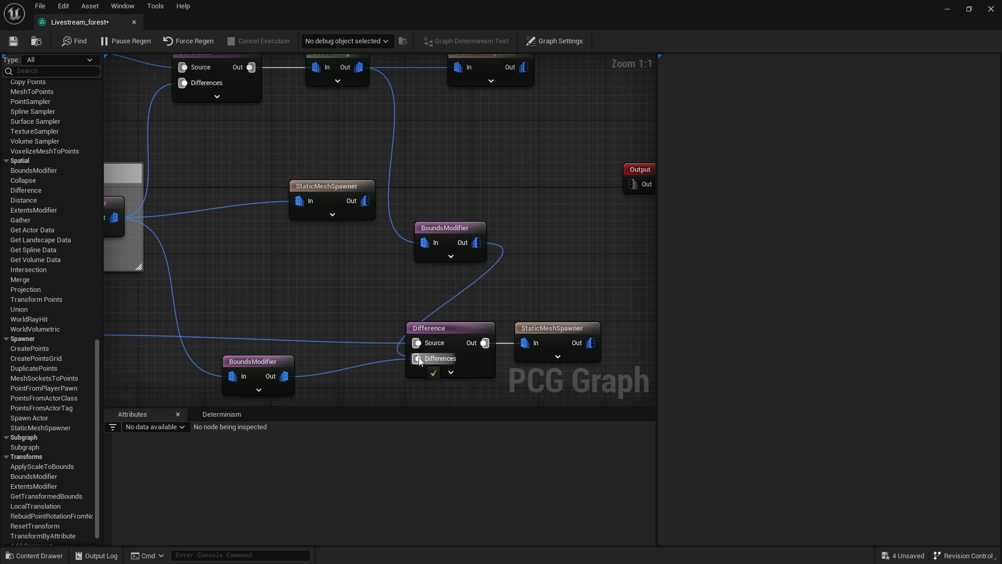
Set the rock BoundsModifier's Bounds Min to 0.5 on all three axes.
left_click(444, 233)
left_click(835, 109)
type("0.5")
key("Tab")
type("0.5")
key("Tab")
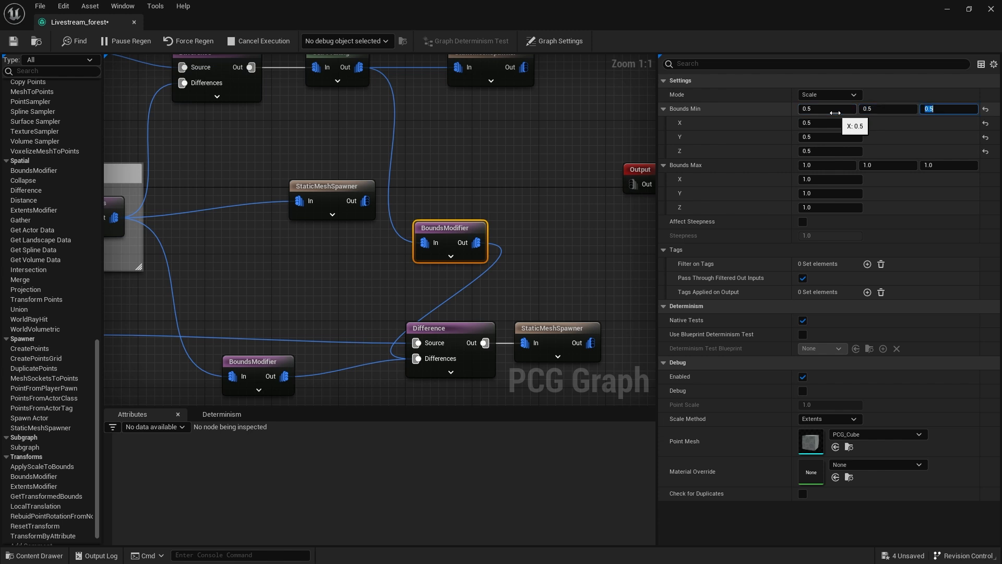
key("Return")
Set the rock BoundsModifier's Bounds Max to 0.6 on all three axes.
left_click(813, 166)
type("0.6")
key("Tab")
type("0.6")
key("Tab")
type("0.")
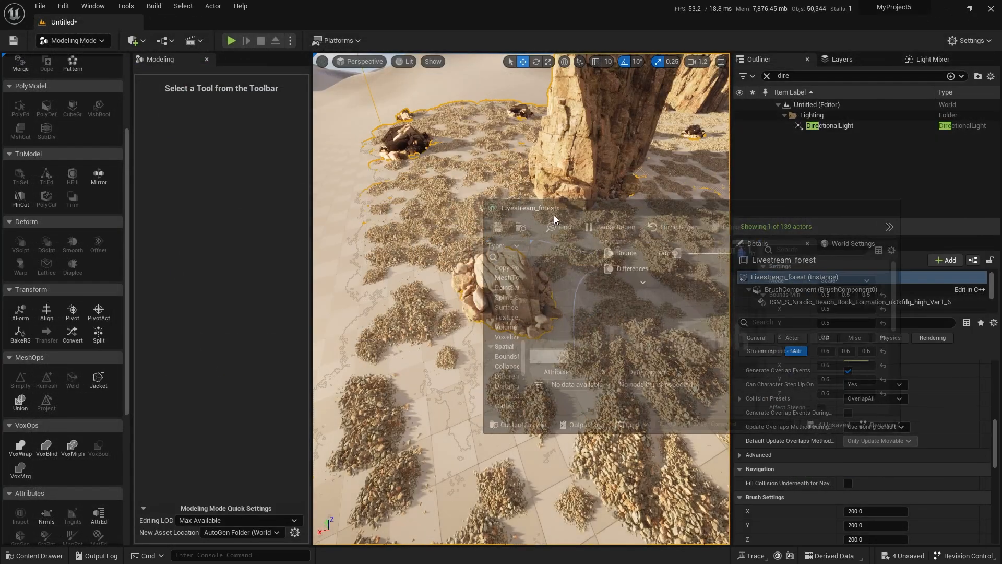
Try a Bounds Min of 0 on all axes of the rock BoundsModifier and check the gravel beneath a rock.
right_click_drag(449, 354, 410, 308)
left_click_drag(750, 224, 790, 145)
right_click_drag(490, 323, 493, 440)
scroll(483, 389, "down", 5)
scroll(533, 388, "up", 4)
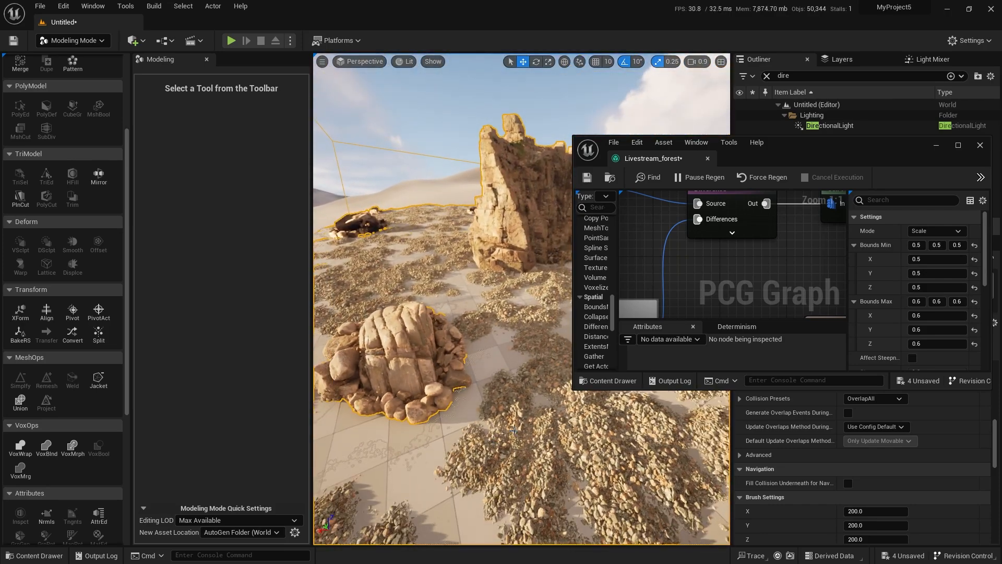
scroll(784, 283, "down", 5)
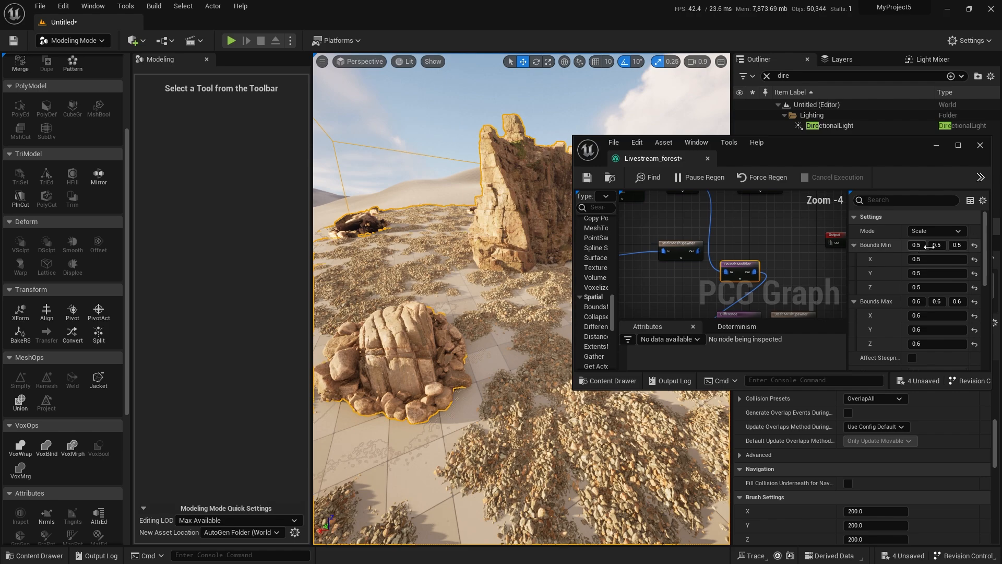
left_click(916, 244)
type("0")
key("Tab")
type("0")
key("Tab")
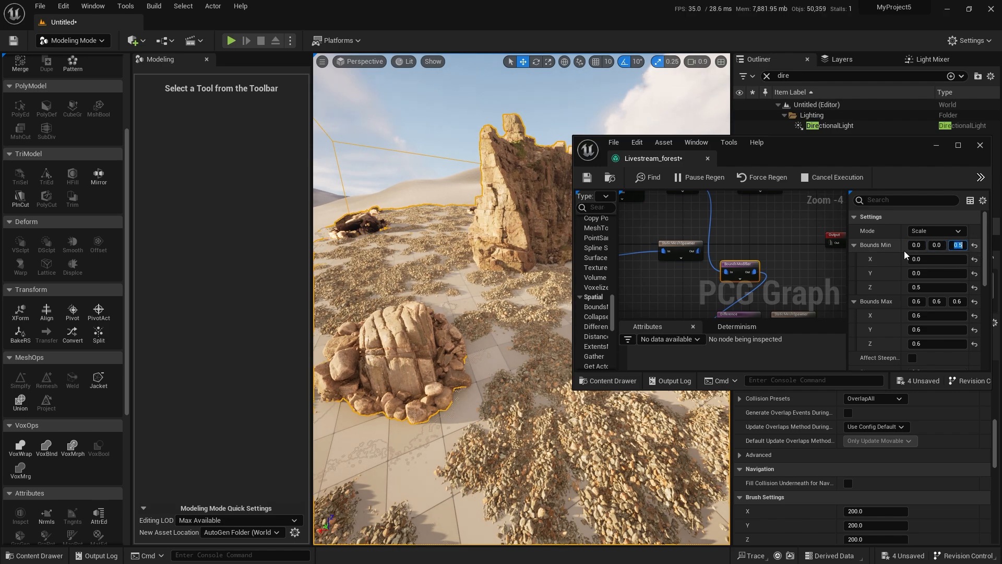
right_click_drag(532, 444, 485, 444)
key("w")
scroll(498, 469, "down", 1)
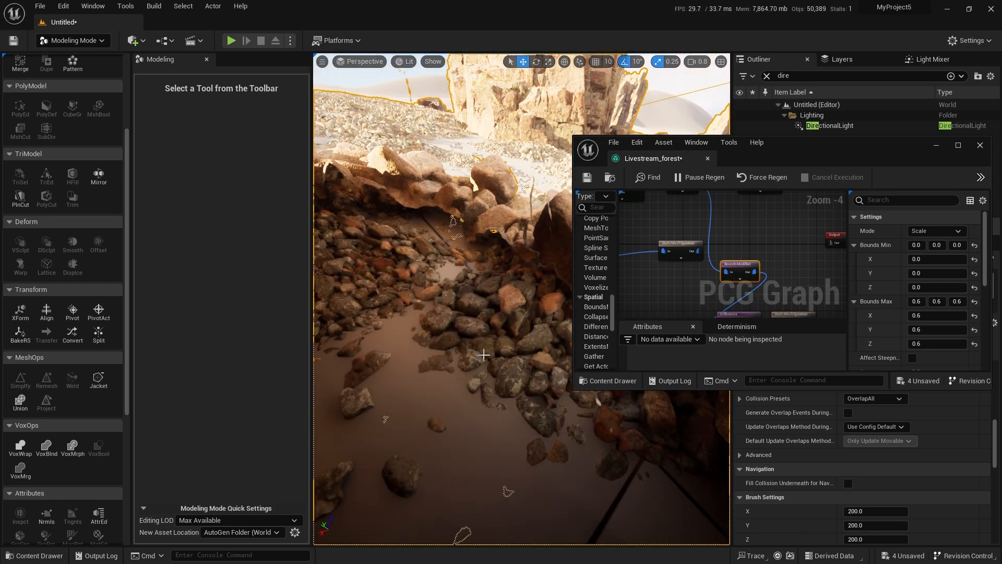
Set the rock BoundsModifier's Bounds Min back to 0.5 on all axes and save the PCG graph.
left_click(946, 261)
type("0.5")
key("Tab")
type("0.5")
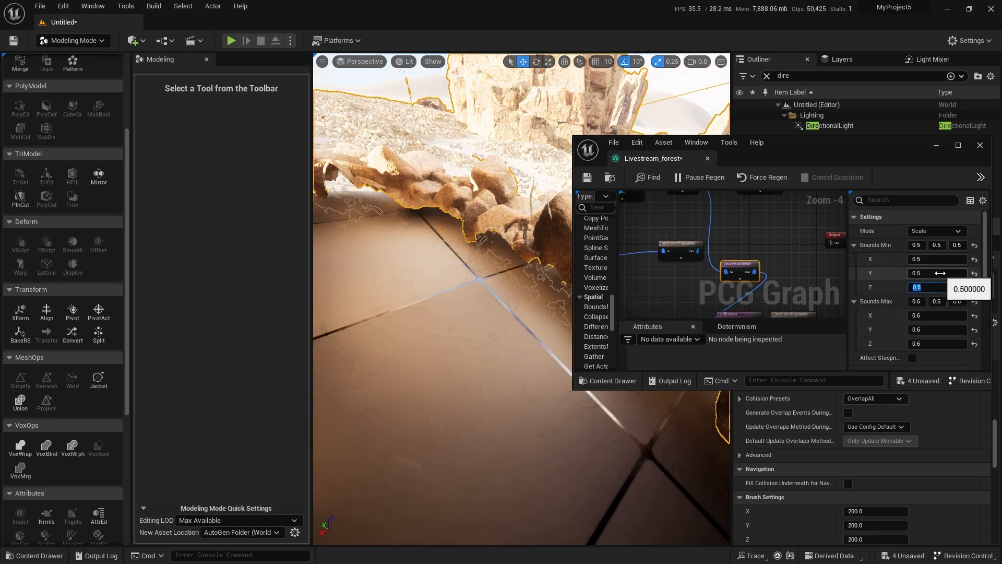
key("Tab")
type("0.5")
key("Return")
scroll(464, 300, "up", 3)
key("s")
right_click_drag(465, 300, 465, 201)
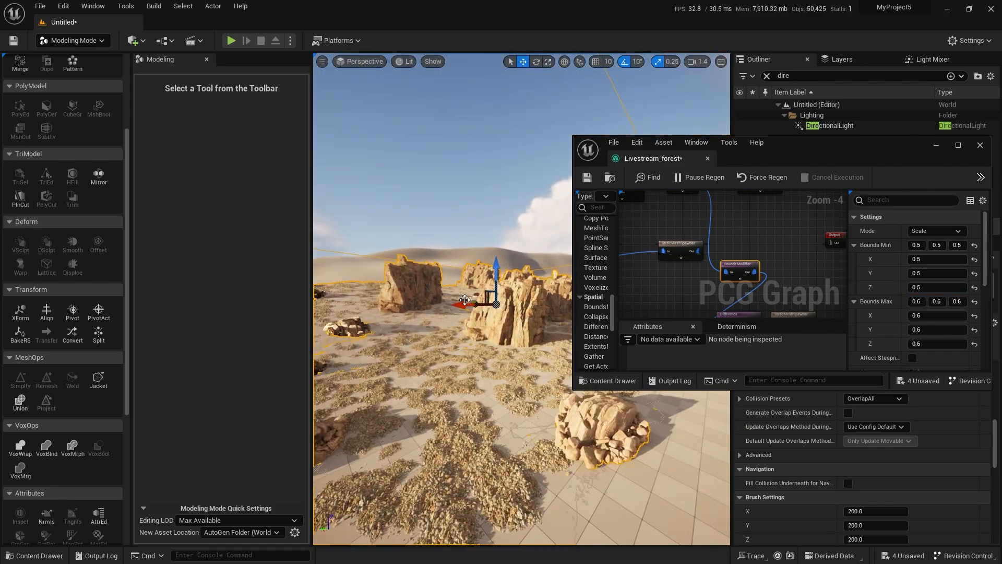
left_click(587, 178)
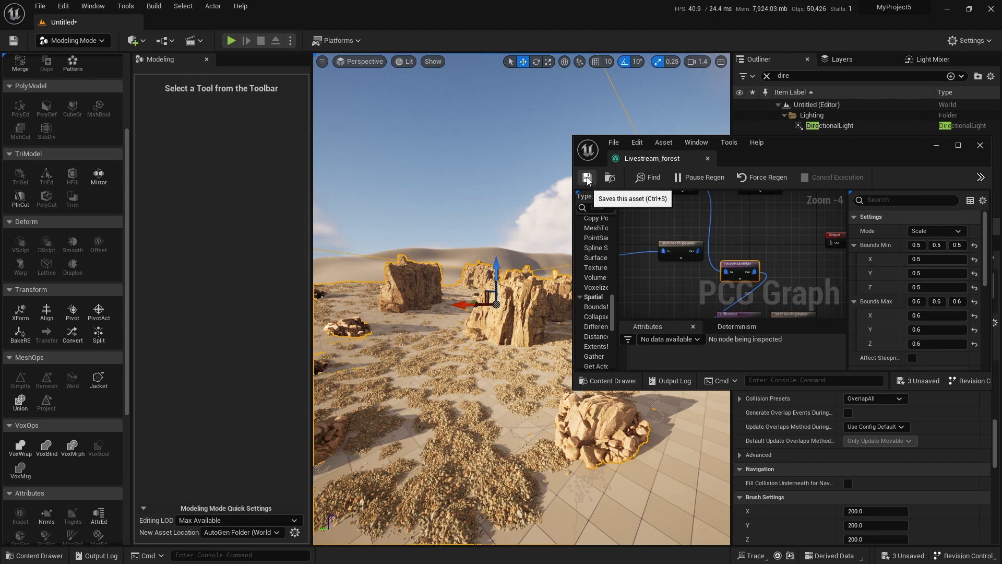
Reposition the gravel Surface Sampler and both BoundsModifier nodes to tidy the maximized graph.
left_click_drag(764, 145, 744, 171)
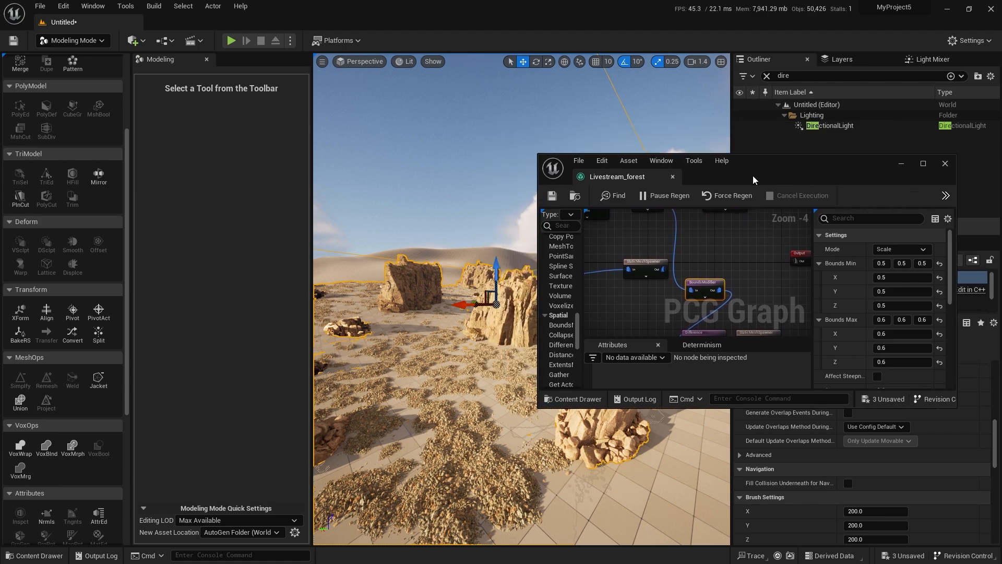
double_click(773, 166)
right_click_drag(355, 320, 649, 320)
scroll(290, 259, "up", 4)
right_click_drag(286, 257, 267, 334)
scroll(379, 320, "down", 2)
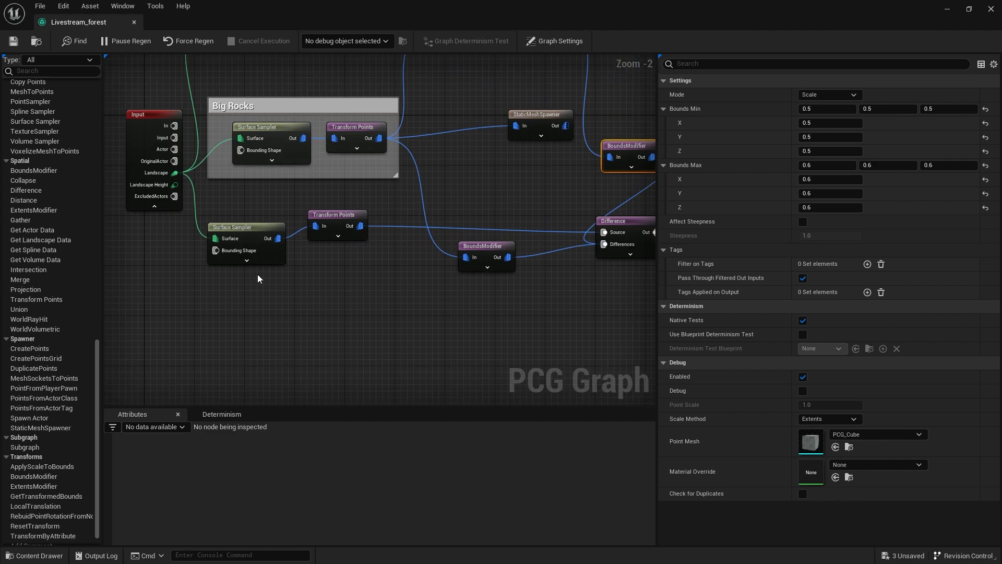
left_click_drag(258, 233, 263, 219)
right_click_drag(448, 254, 358, 263)
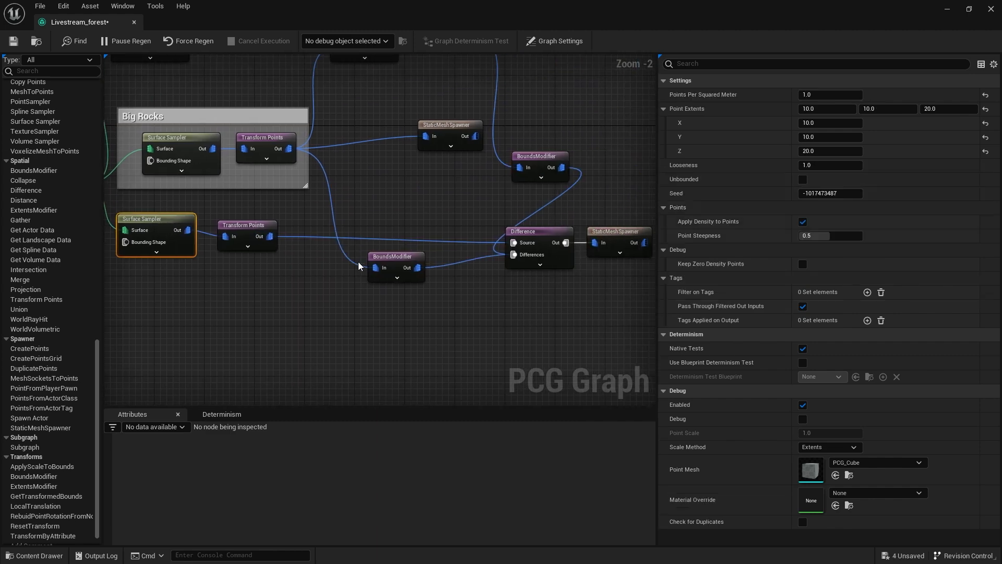
left_click_drag(393, 254, 435, 257)
right_click_drag(477, 205, 424, 279)
left_click_drag(474, 234, 452, 143)
right_click_drag(475, 230, 466, 166)
Select the gravel branch nodes together and shift them slightly below the Big Rocks group.
scroll(466, 162, "down", 1)
left_click_drag(558, 301, 165, 215)
right_click_drag(184, 208, 369, 195)
left_click_drag(348, 208, 360, 213)
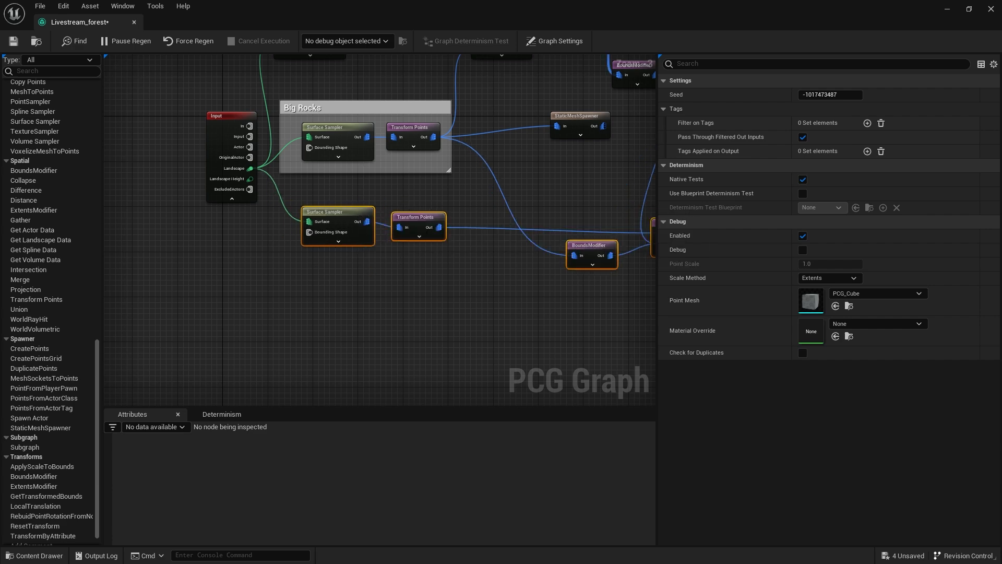
Add another Surface Sampler below the gravel sampler and feed its Surface input from the Input node's Landscape output.
scroll(397, 266, "up", 3)
left_click(380, 313)
right_click_drag(380, 313, 356, 274)
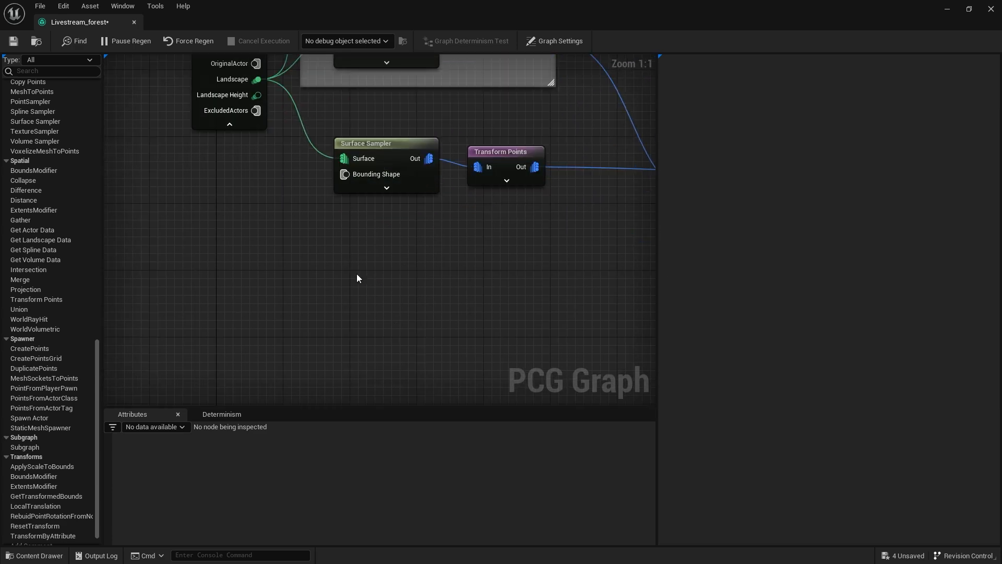
right_click(357, 274)
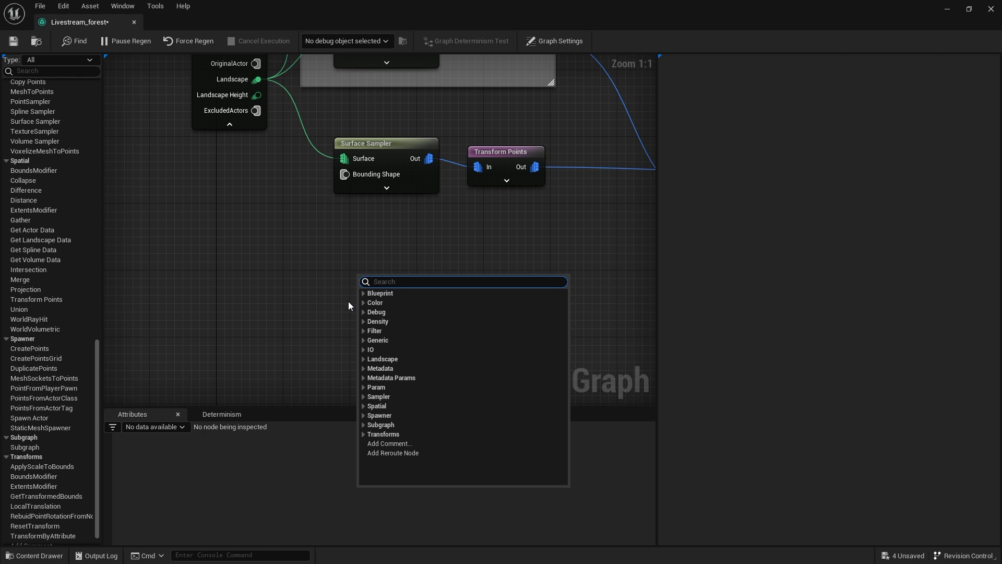
type("surfa")
key("Return")
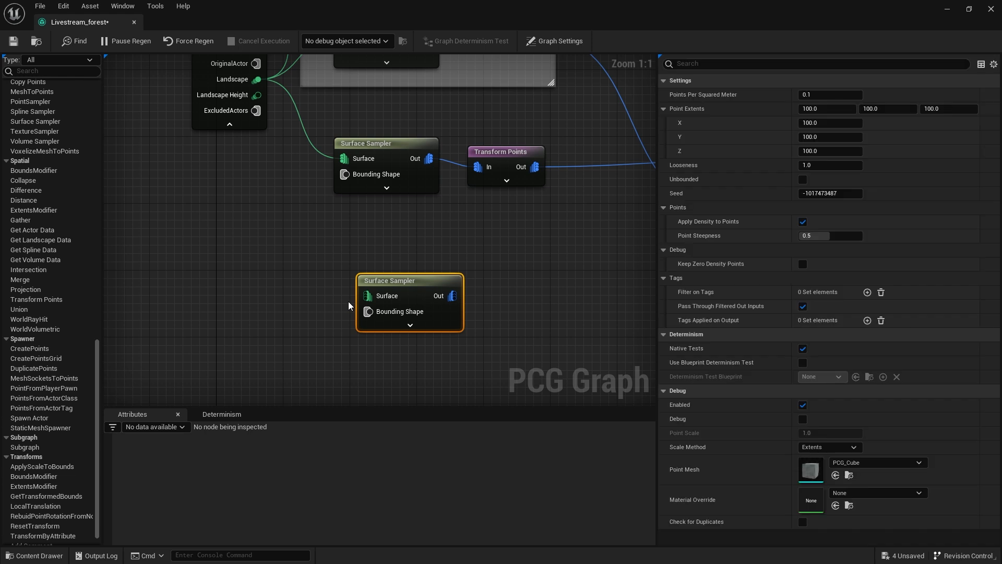
left_click_drag(257, 79, 371, 285)
left_click(500, 283)
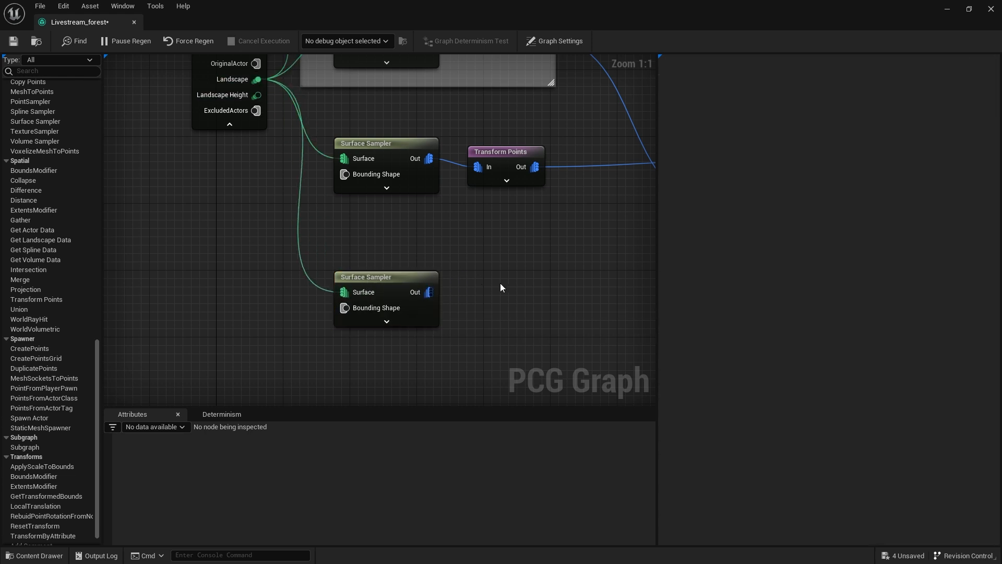
right_click(500, 283)
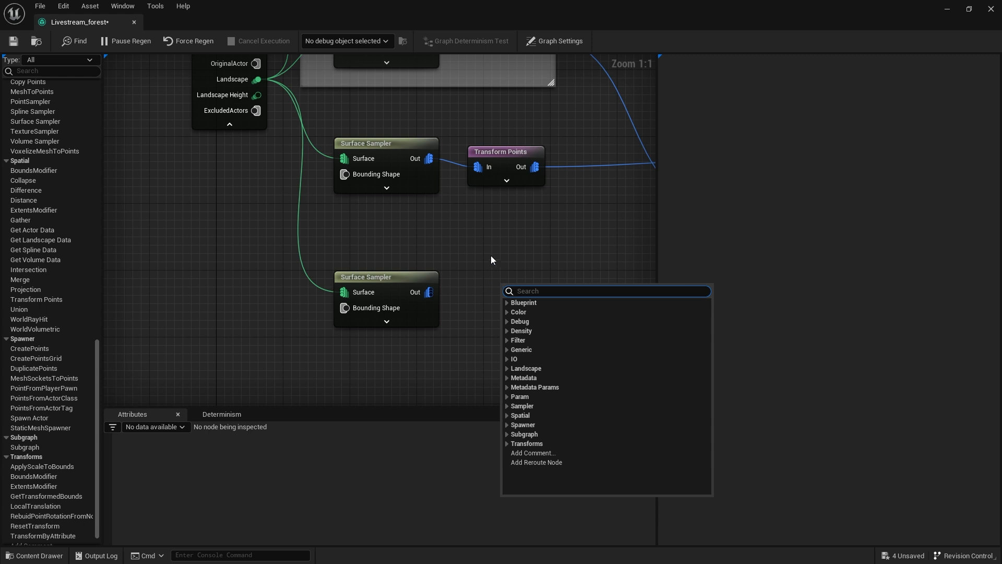
left_click(485, 271)
Add a StaticMeshSpawner node beside the new Surface Sampler.
left_click(401, 297)
right_click_drag(513, 279, 438, 259)
right_click(437, 258)
type("sta")
key("Return")
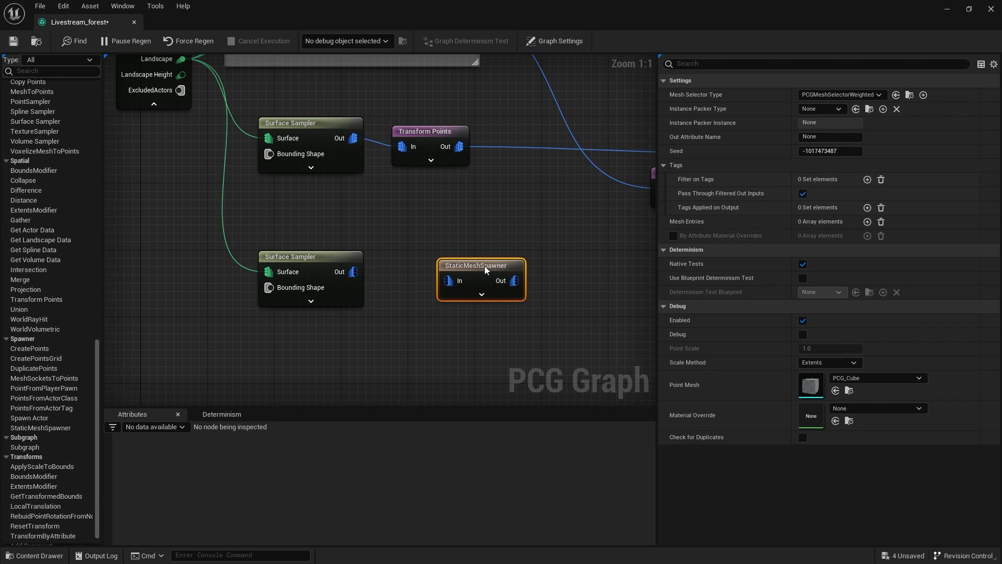
Give the new StaticMeshSpawner one mesh entry using S_Alpine_Bearberry_xb0gdazqx_Var9_lod0 from the 3D_Plants folder.
left_click_drag(478, 276, 458, 267)
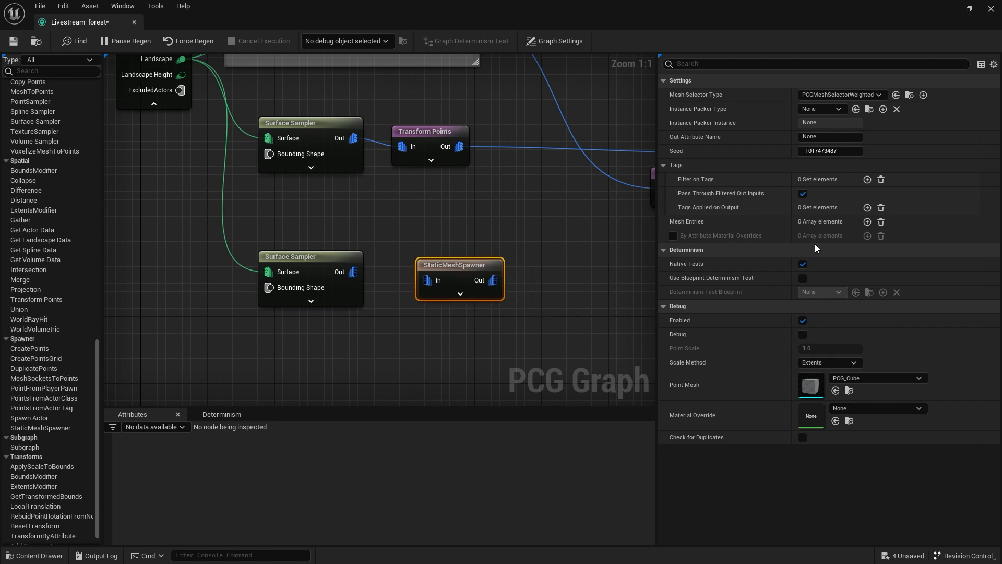
left_click(866, 221)
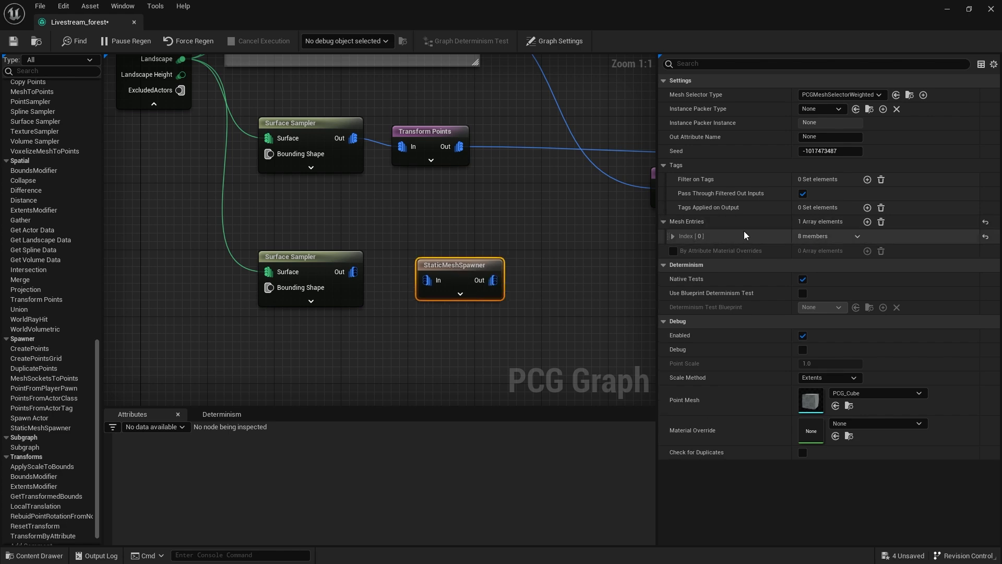
left_click(673, 236)
key("ctrl+space")
scroll(113, 466, "down", 1)
left_click(69, 499)
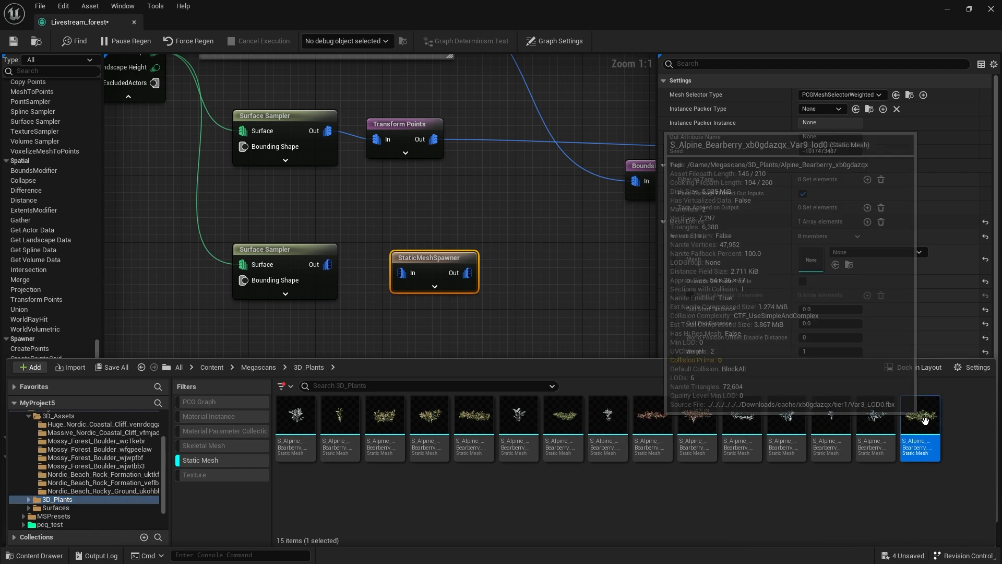
left_click(835, 265)
Connect the new Surface Sampler's output to the bearberry StaticMeshSpawner and nudge the spawner into place.
right_click_drag(350, 344, 461, 348)
left_click_drag(407, 261, 424, 265)
left_click_drag(487, 255, 484, 246)
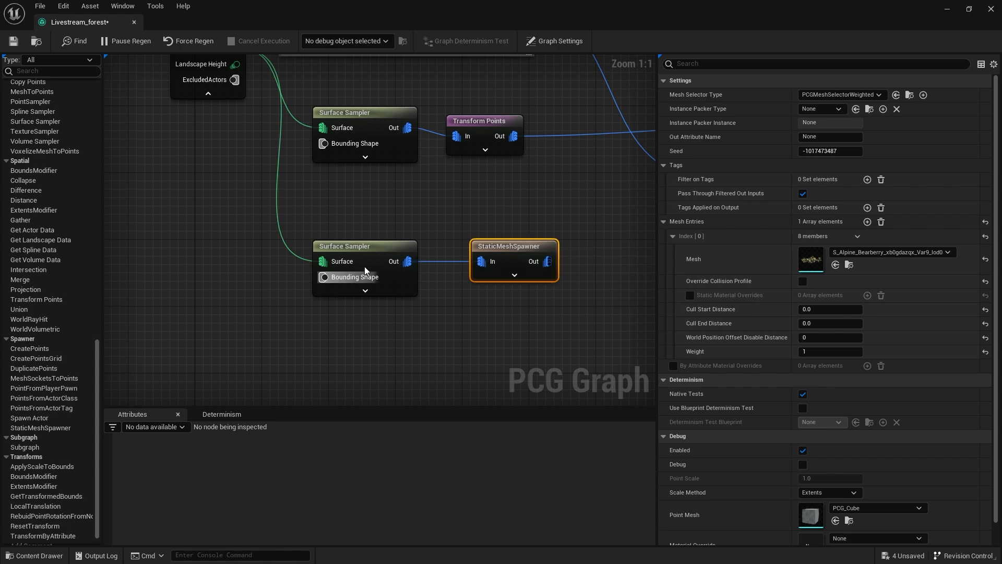
Examine how the new bearberry plants scatter among the gravel and rocks in the level viewport.
double_click(338, 5)
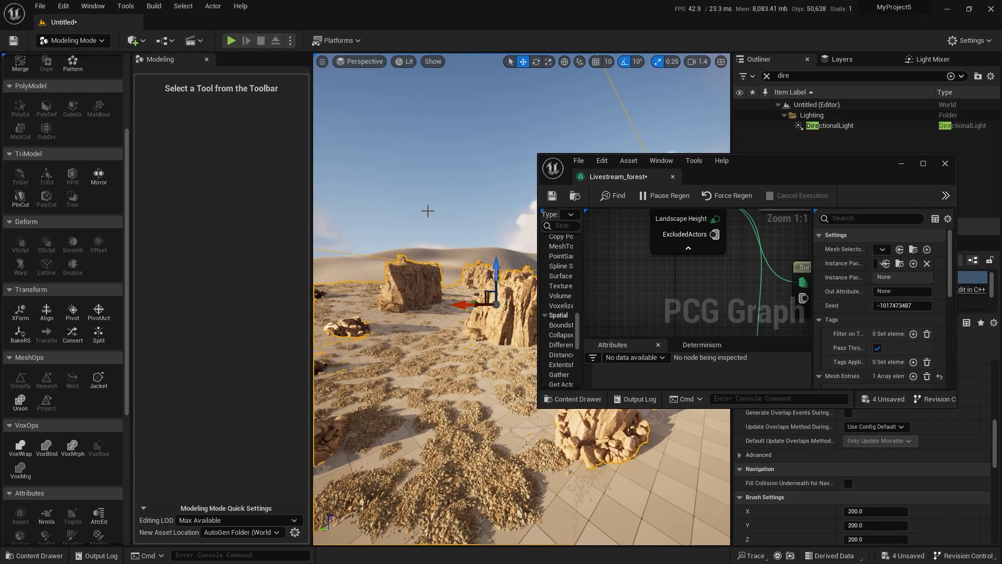
scroll(658, 235, "down", 2)
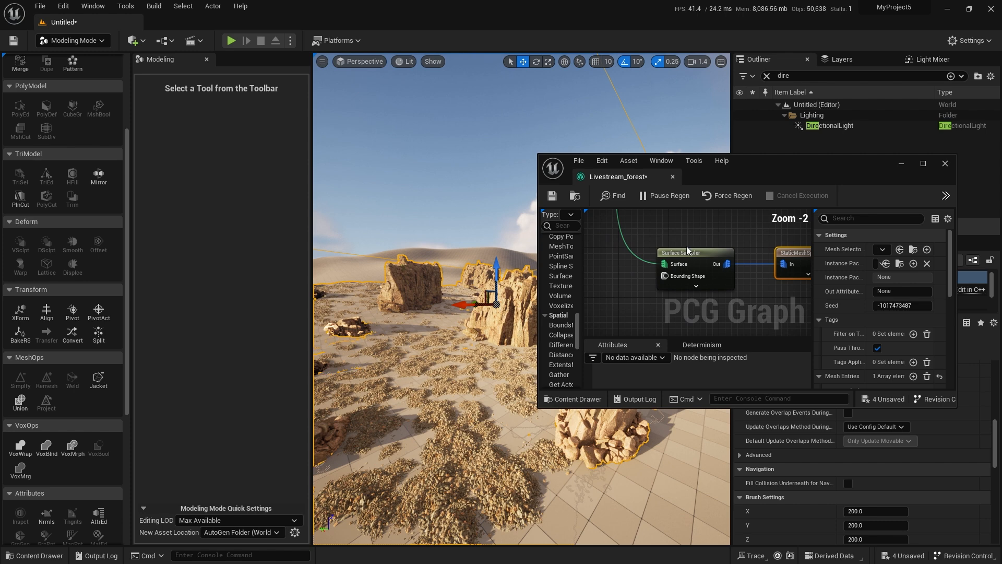
left_click(693, 254)
key("d")
key("d")
key("w")
right_click_drag(480, 313, 522, 345)
scroll(514, 347, "down", 2)
right_click_drag(785, 316, 681, 310)
right_click_drag(465, 174, 453, 227)
key("w")
scroll(321, 190, "down", 6)
key("w")
Disconnect the gravel, smaller rock and Big Rocks StaticMeshSpawners from their incoming points so only the plants spawn.
double_click(772, 164)
right_click_drag(334, 134, 400, 327)
right_click_drag(575, 238, 396, 313)
scroll(439, 284, "up", 2)
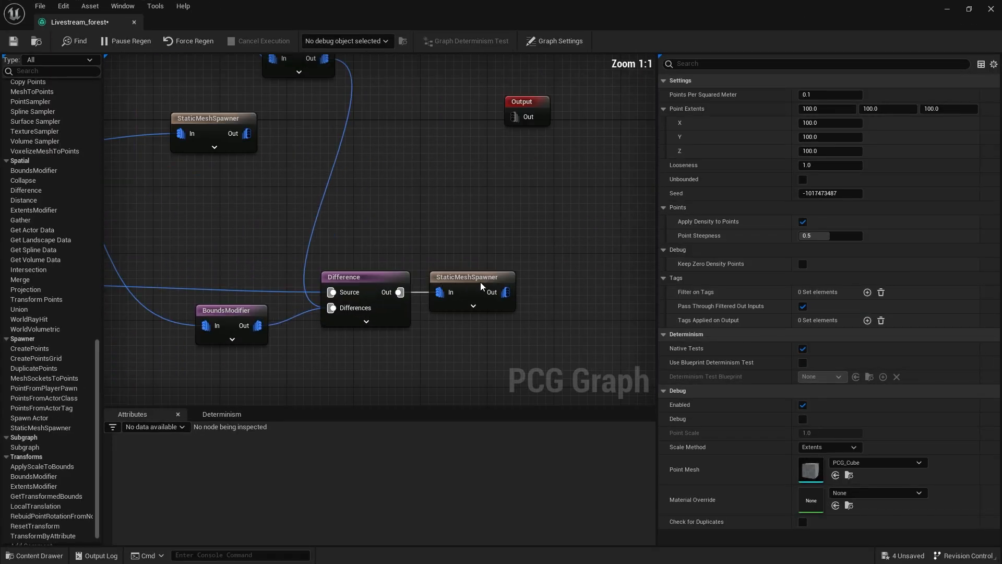
left_click_drag(469, 283, 527, 281)
left_click(435, 293, "alt")
right_click_drag(432, 188, 559, 404)
right_click_drag(322, 287, 401, 290)
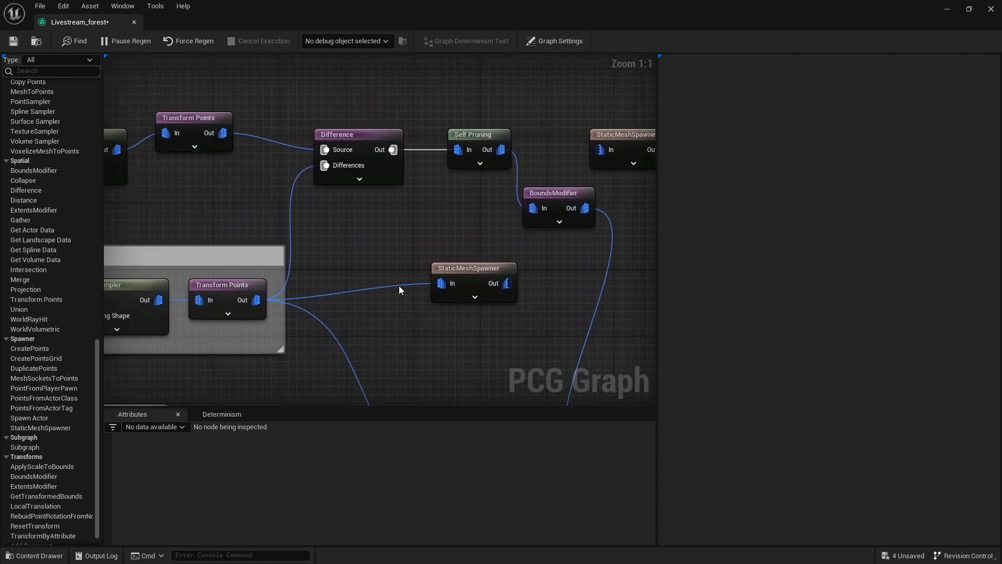
Set the plant Surface Sampler's Point Extents to 5.0 on X, Y and Z.
double_click(347, 4)
right_click_drag(402, 208, 454, 188)
right_click_drag(590, 444, 558, 439)
scroll(650, 254, "down", 7)
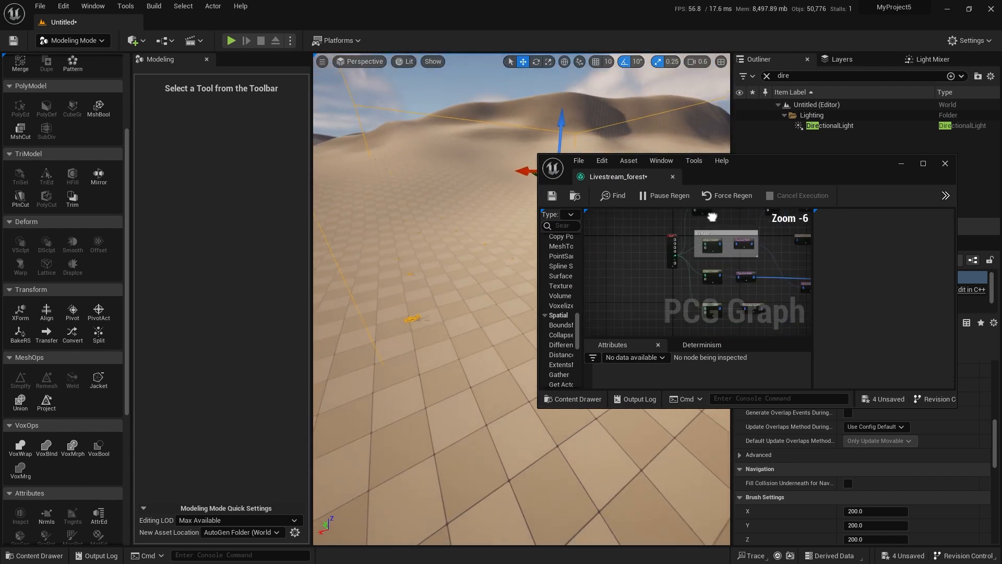
double_click(751, 168)
scroll(459, 274, "up", 7)
left_click(342, 156)
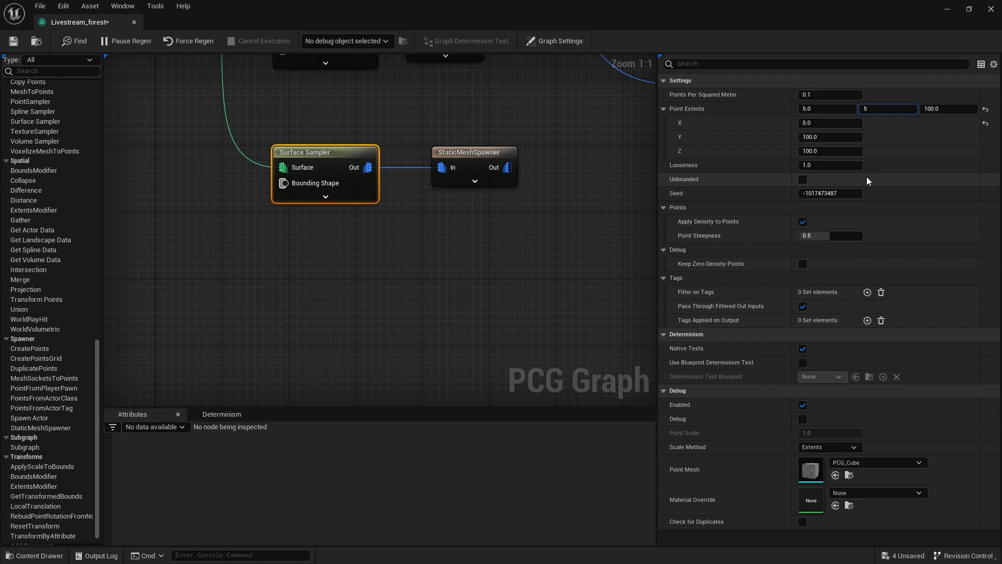
double_click(444, 13)
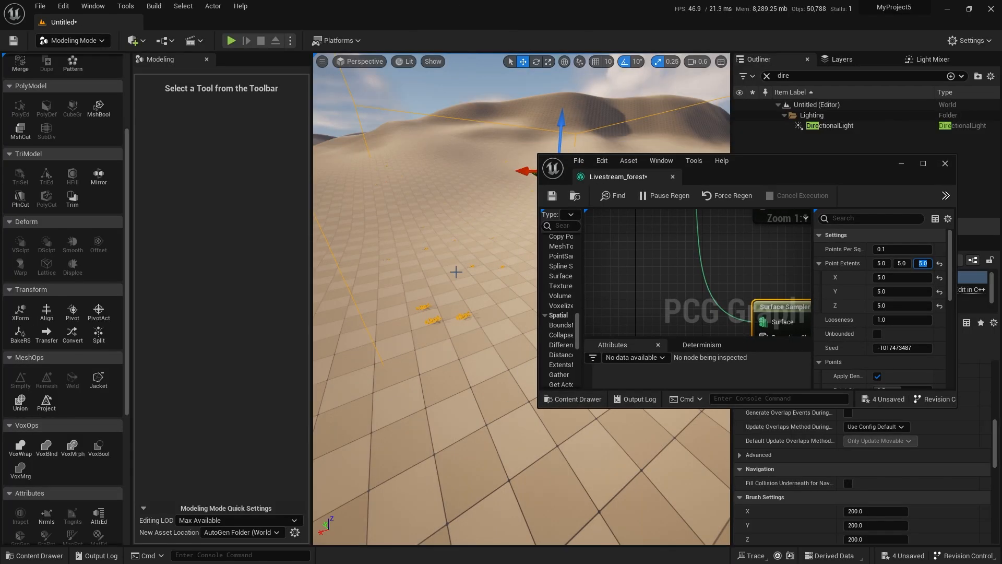
Increase the plant Surface Sampler's Points Per Squared Meter to scatter the bearberry plants more densely.
right_click_drag(462, 303, 463, 303)
left_click(887, 255)
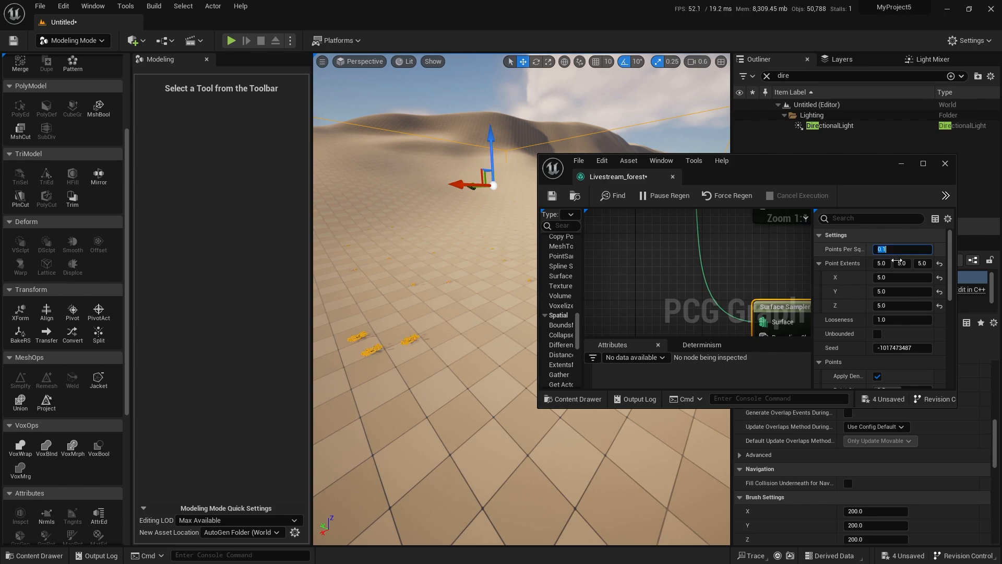
key("w")
right_click_drag(462, 304, 468, 318)
right_click_drag(714, 304, 598, 233)
scroll(598, 234, "down", 3)
right_click_drag(772, 279, 631, 277)
left_click_drag(628, 230, 678, 231)
right_click_drag(591, 252, 701, 305)
scroll(672, 286, "up", 2)
left_click(681, 272)
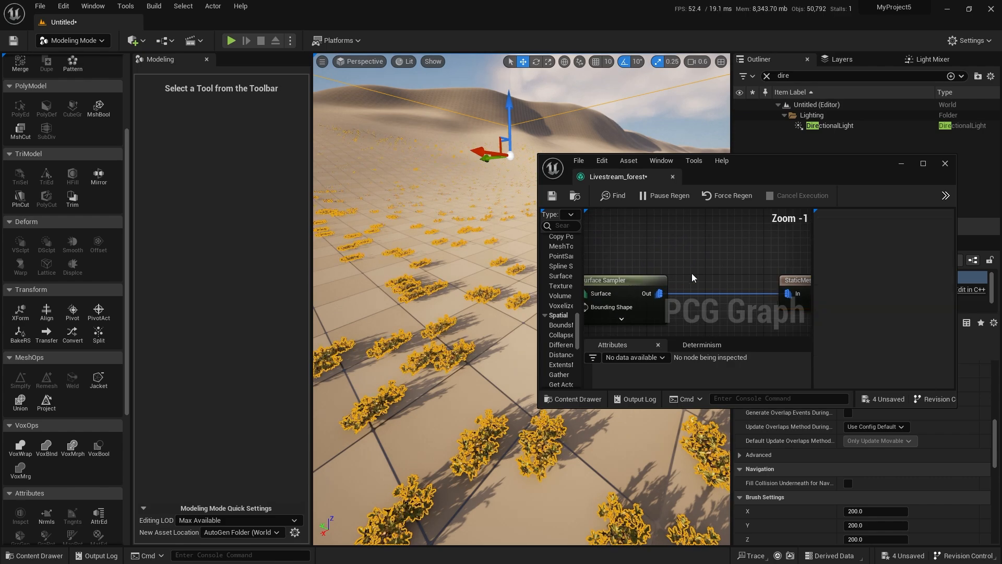
right_click(695, 273)
type("trans")
key("Return")
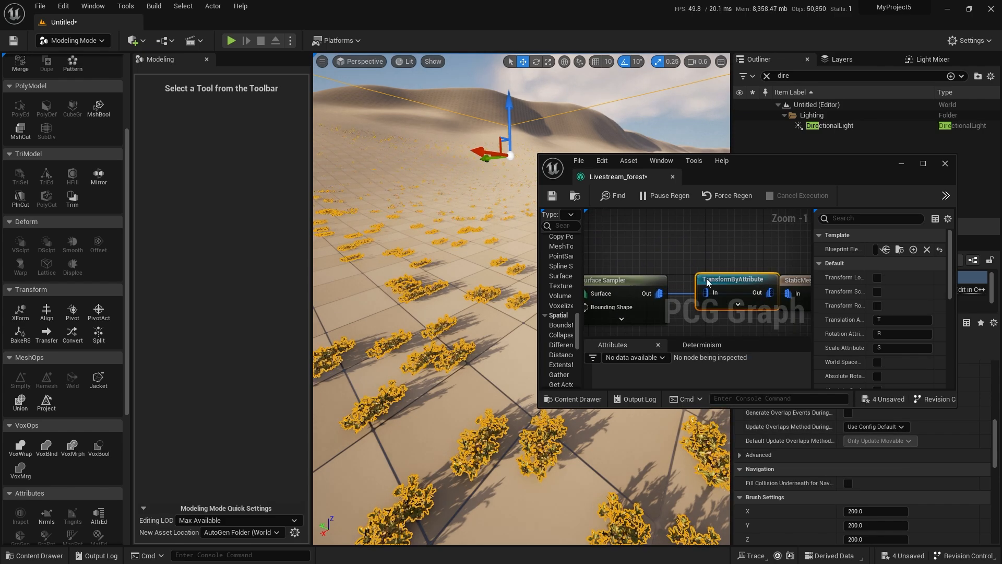
key("Delete")
Insert a Transform Points node between the plant Surface Sampler and its StaticMeshSpawner, removing the direct link between them.
right_click(711, 265)
type("transfor")
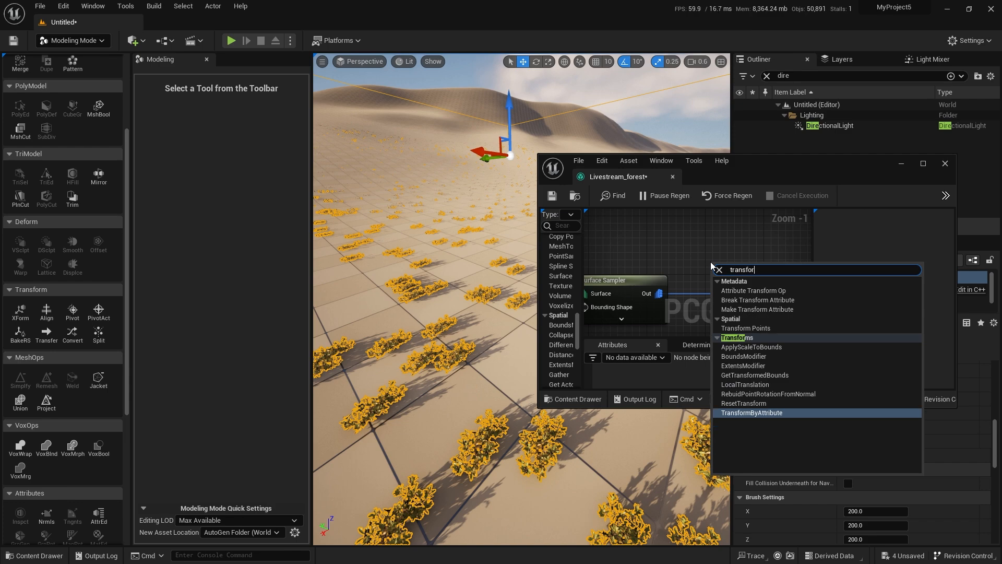
type("m")
left_click(754, 328)
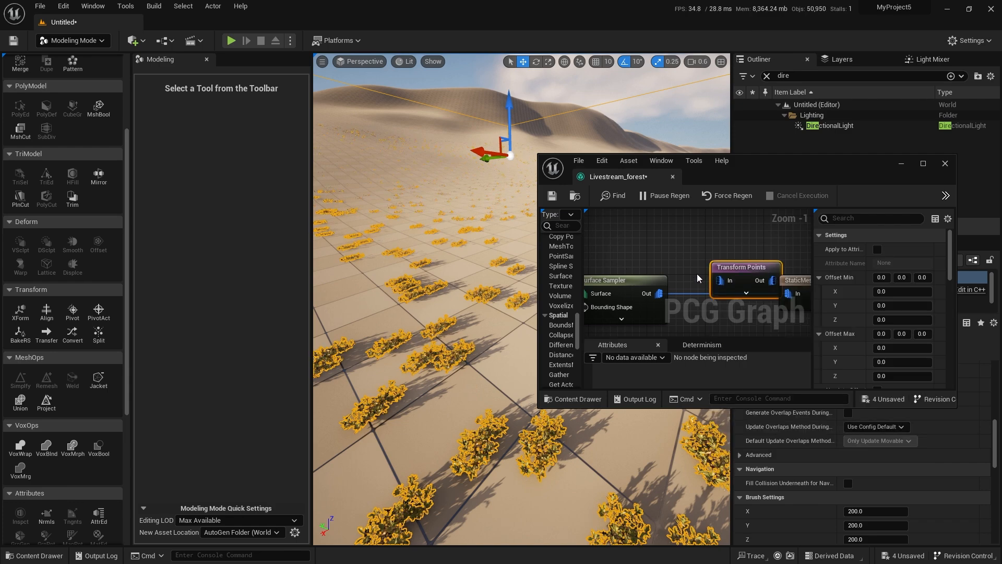
left_click_drag(744, 259, 728, 244)
left_click_drag(659, 294, 701, 259)
right_click_drag(672, 248, 634, 239)
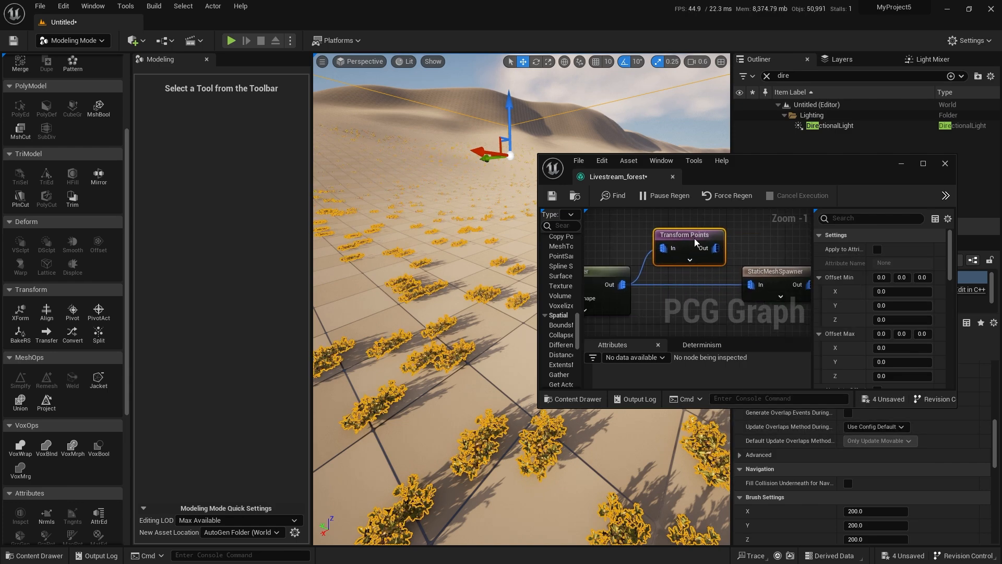
left_click(688, 287, "alt")
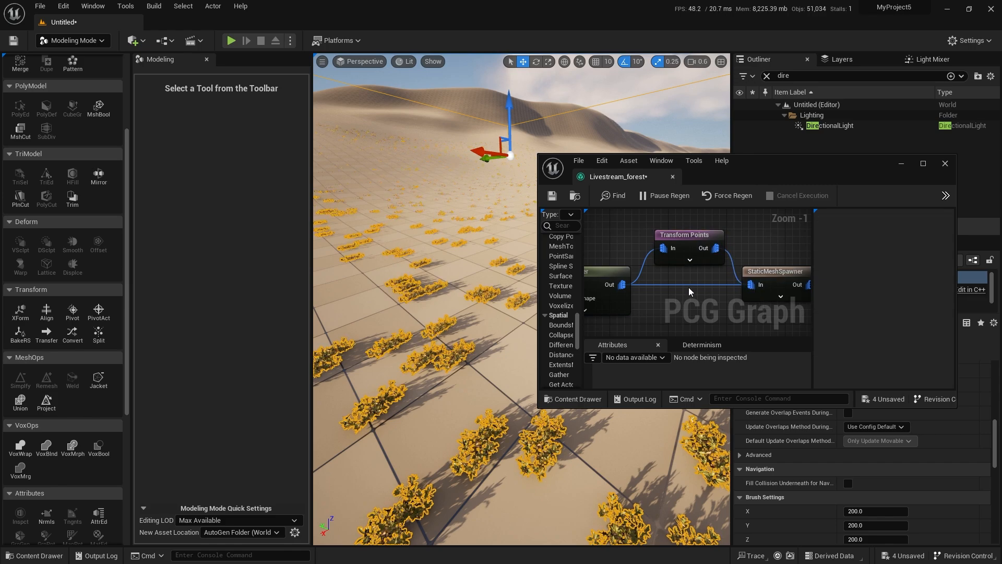
Set the plant Transform Points' Z rotation range to -180 through 180 and its uniform Scale Max to 1.75.
scroll(917, 275, "down", 5)
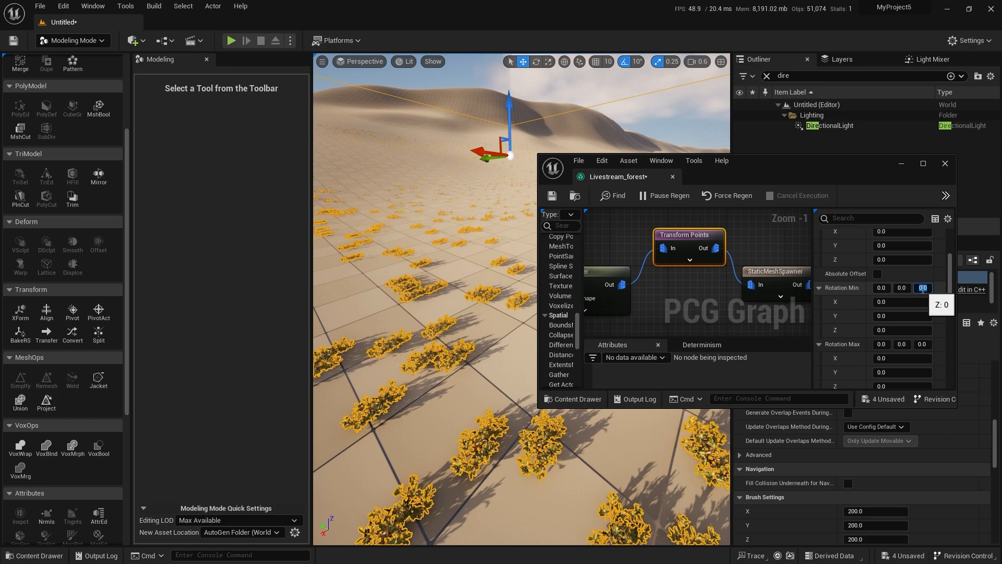
left_click(923, 344)
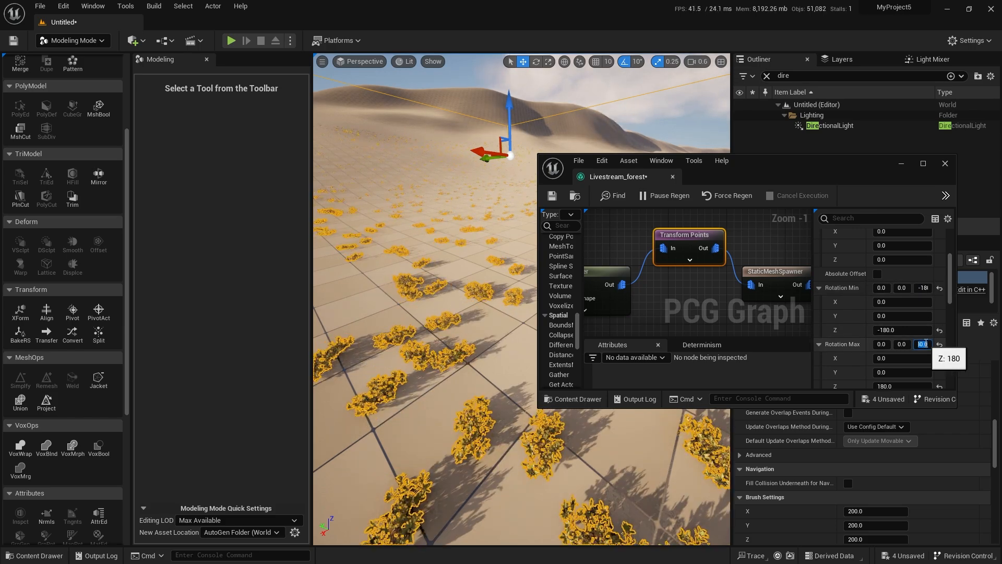
scroll(882, 303, "down", 7)
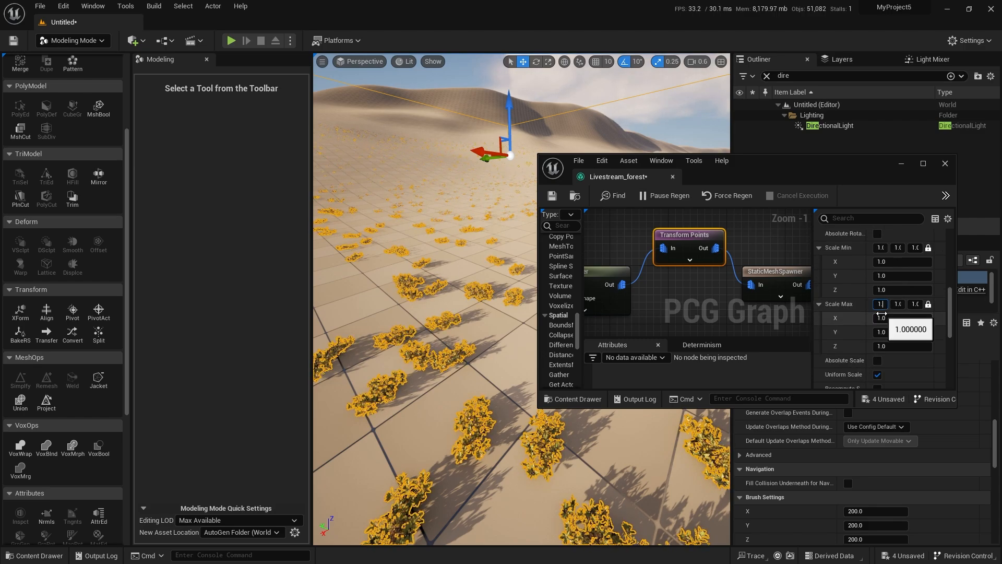
key("Return")
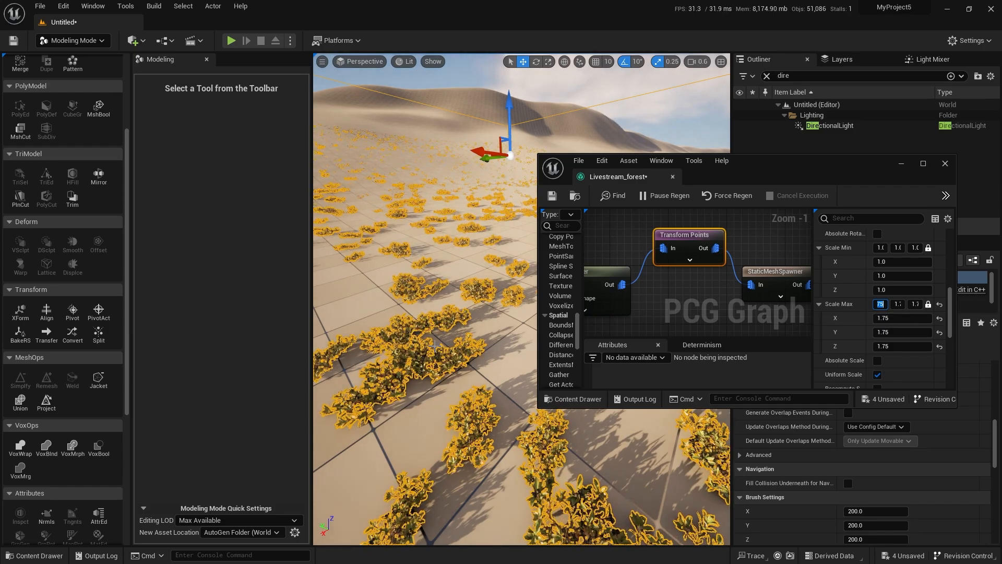
Try 2 and 3 Points Per Squared Meter on the plant Surface Sampler after inspecting the plants' spacing.
right_click_drag(431, 357, 425, 287)
key("w")
scroll(432, 357, "down", 1)
key("w")
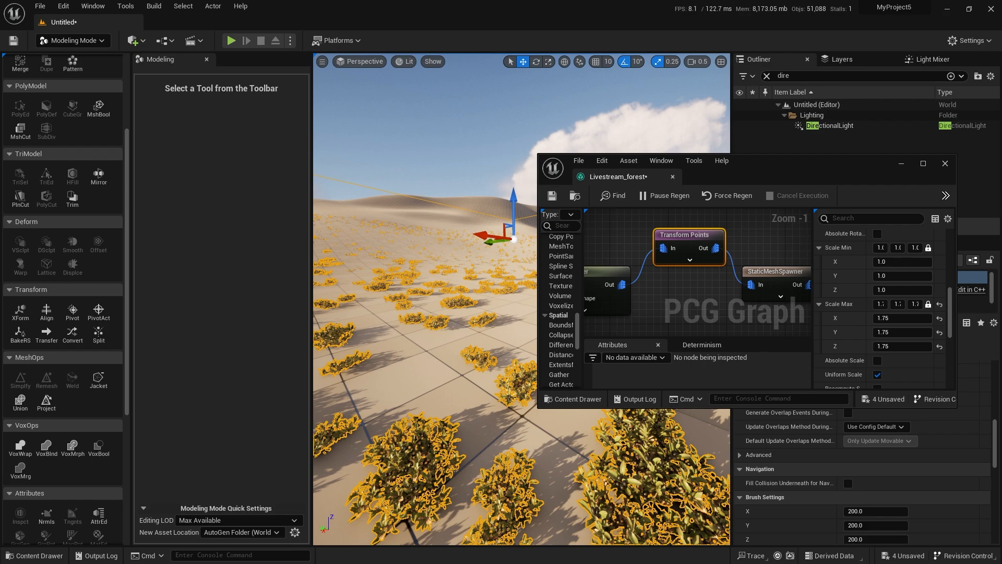
right_click_drag(443, 292, 407, 365)
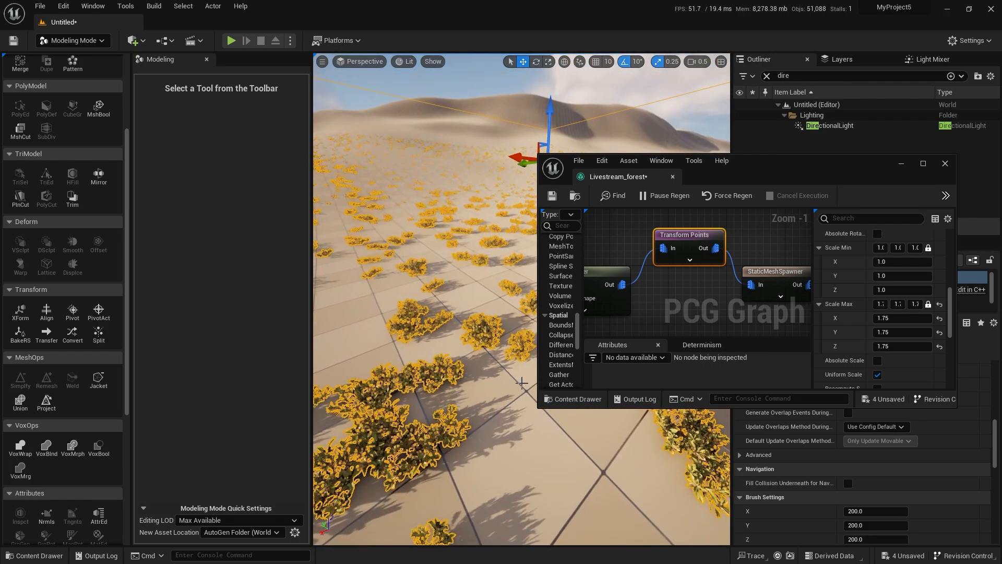
right_click_drag(714, 300, 680, 307)
left_click(652, 266)
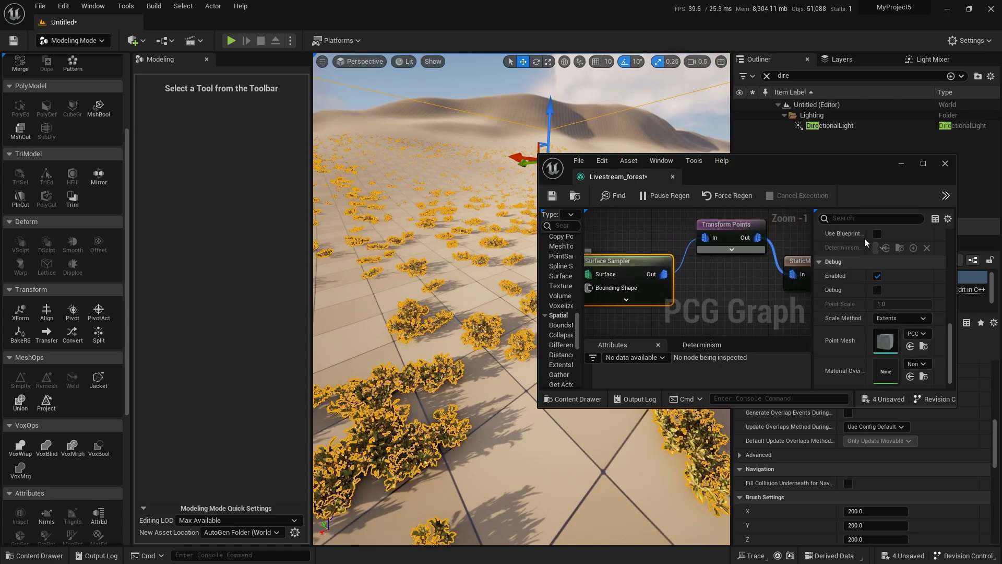
scroll(890, 292, "up", 5)
left_click(886, 249)
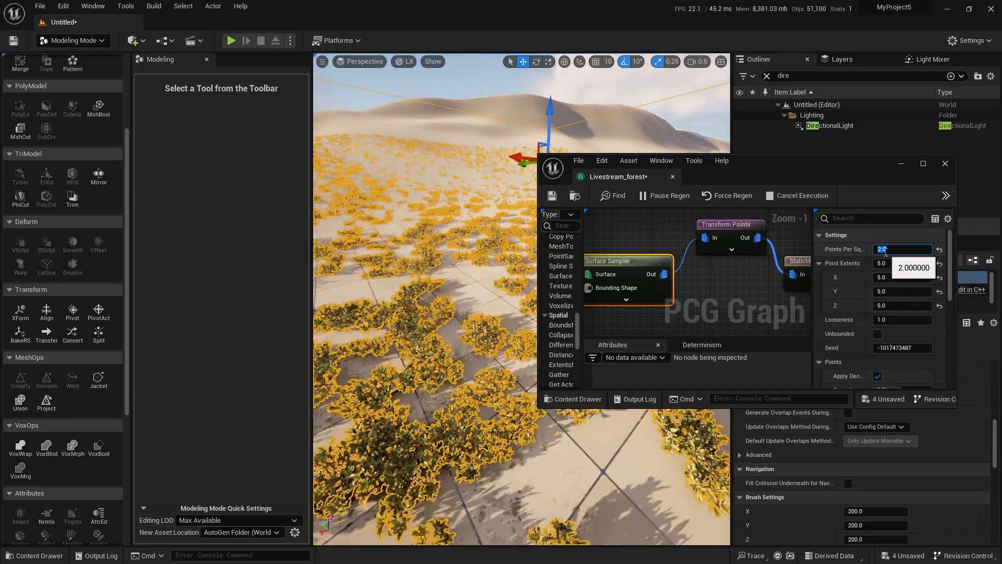
type("2")
key("Return")
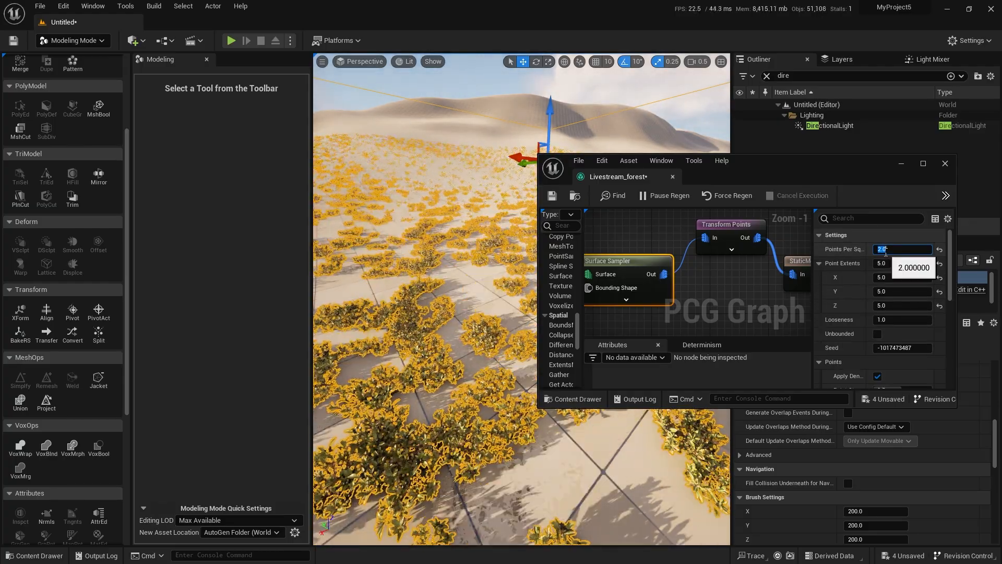
type("3")
key("Return")
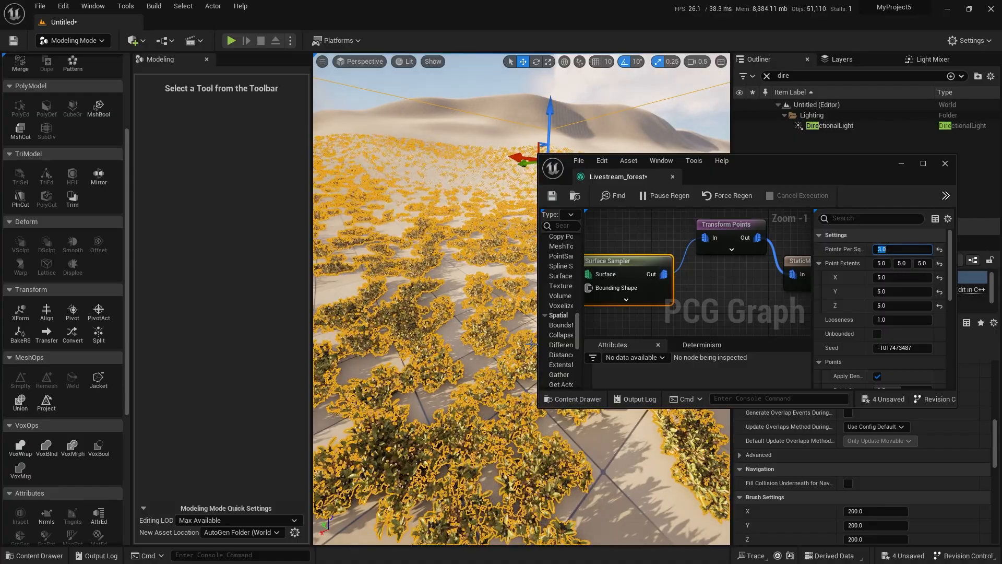
Inspect the plant coverage and set the plant Surface Sampler's Points Per Squared Meter to 5.
key("s")
right_click_drag(428, 313, 428, 267)
scroll(428, 251, "up", 4)
key("w")
left_click(894, 250)
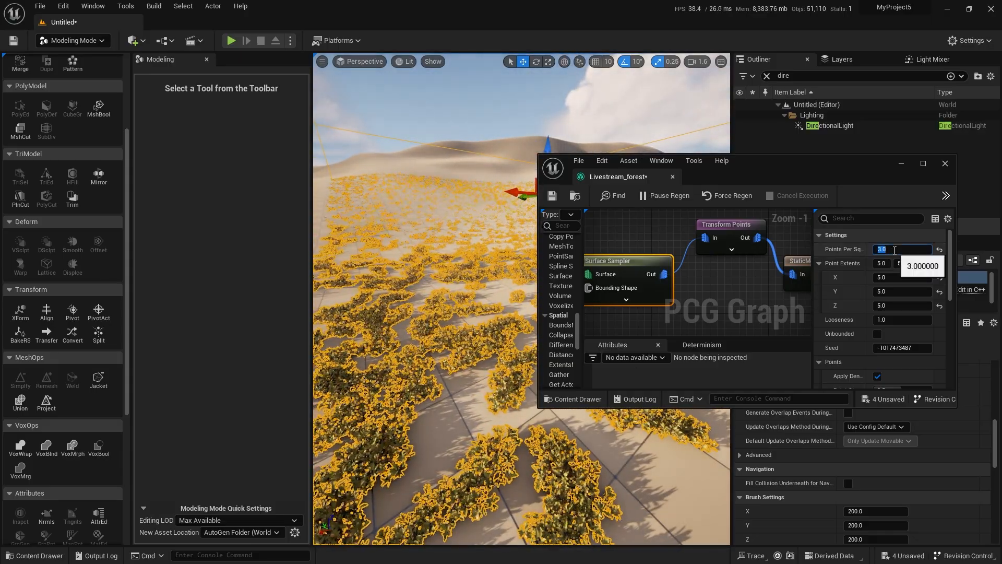
type("5")
key("Return")
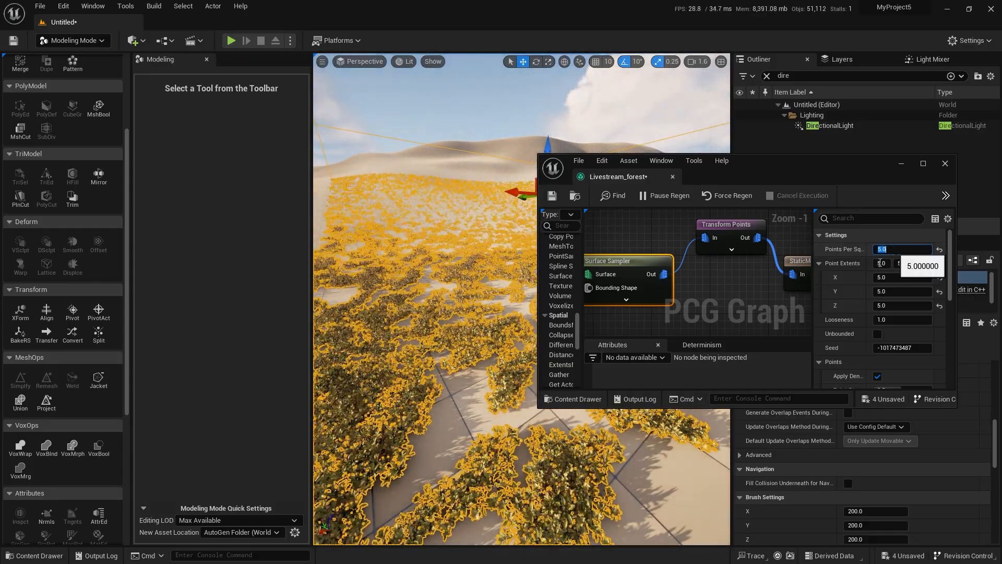
Move the plant StaticMeshSpawner farther from its Transform Points node in the maximized graph to make room between them.
right_click_drag(772, 295, 654, 278)
scroll(654, 278, "down", 2)
left_click_drag(699, 251, 759, 252)
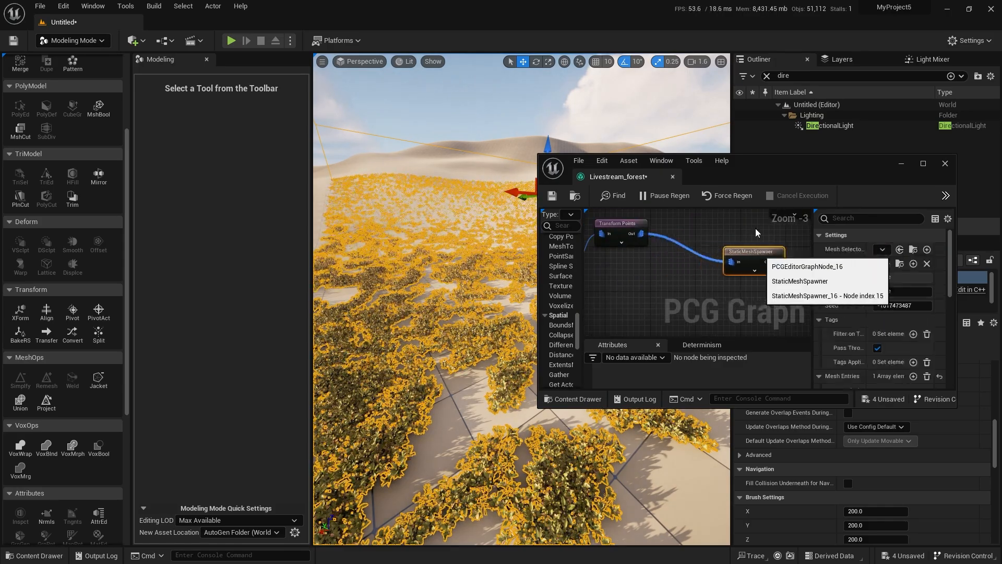
double_click(771, 163)
scroll(519, 286, "up", 4)
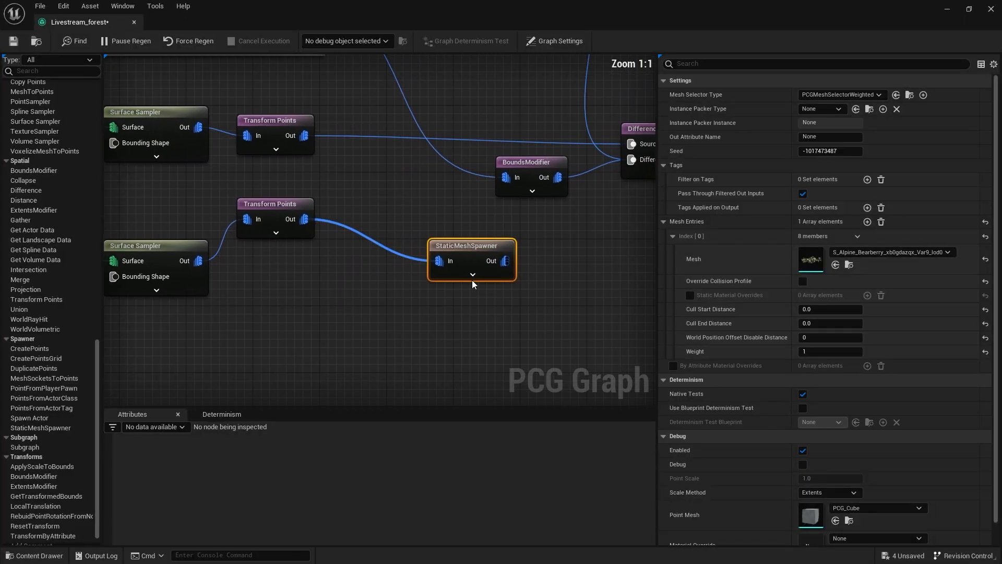
left_click_drag(515, 268, 622, 294)
Insert a Difference node between the plant Transform Points and StaticMeshSpawner, using the plant points as its Source.
left_click(411, 268)
right_click(411, 268)
type("diffe")
key("Return")
left_click_drag(304, 218, 416, 290)
left_click(527, 285)
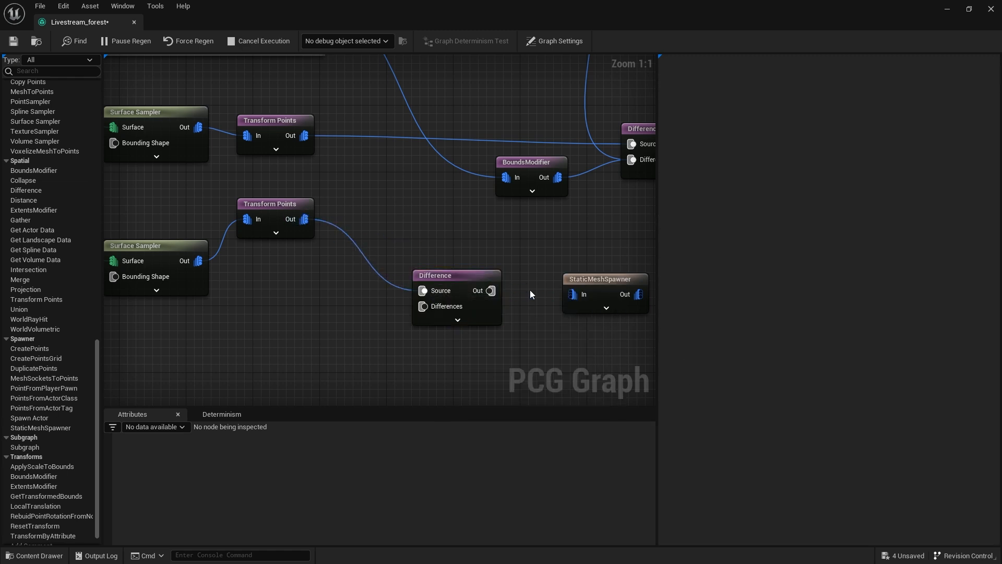
left_click_drag(494, 292, 573, 293)
left_click_drag(470, 271, 519, 242)
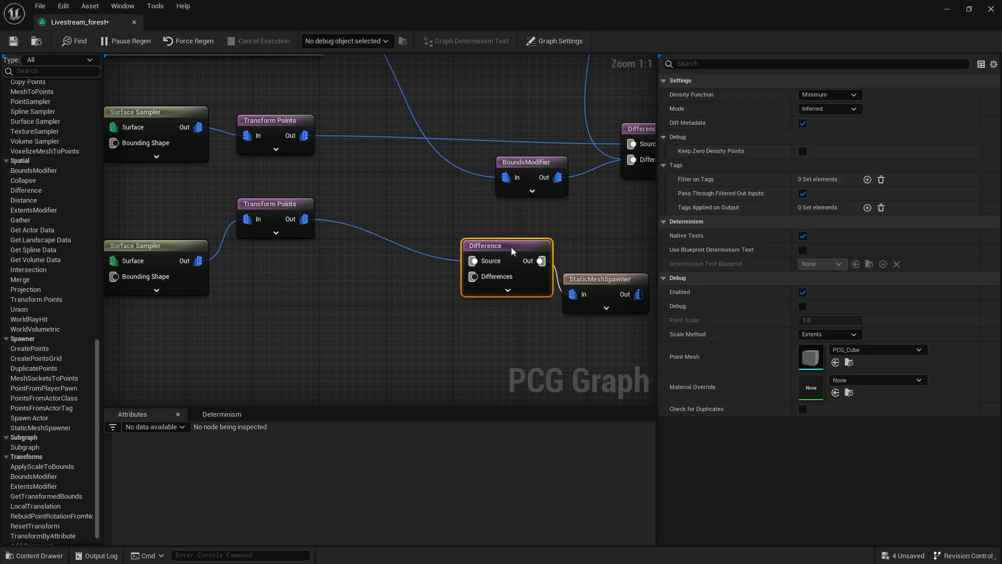
right_click_drag(442, 186, 320, 244)
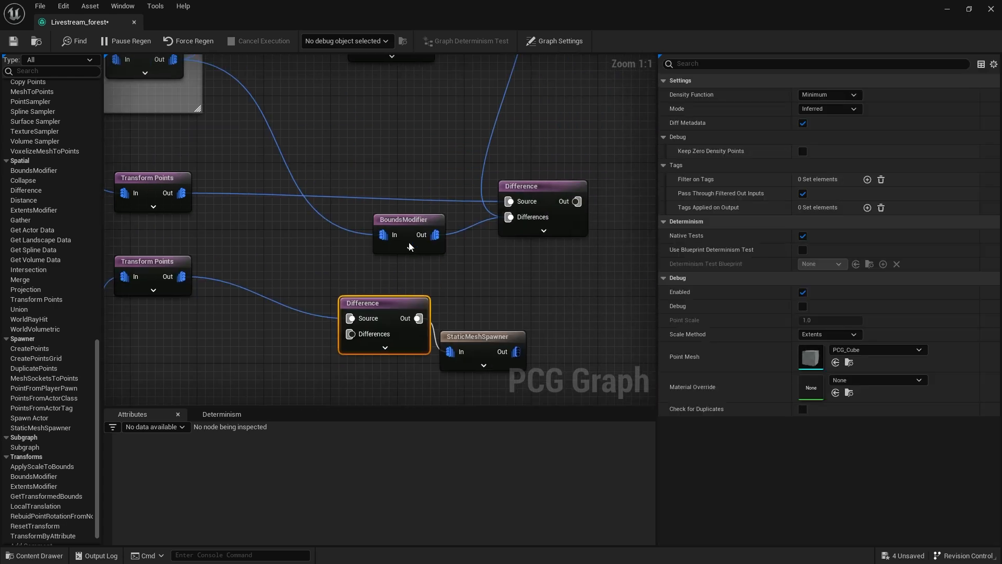
Space out the plant Difference and StaticMeshSpawner nodes and connect the gravel Difference's output to the plant Difference's Differences input.
scroll(462, 253, "down", 2)
left_click_drag(480, 319, 641, 315)
left_click_drag(392, 291, 502, 301)
right_click_drag(502, 301, 397, 262)
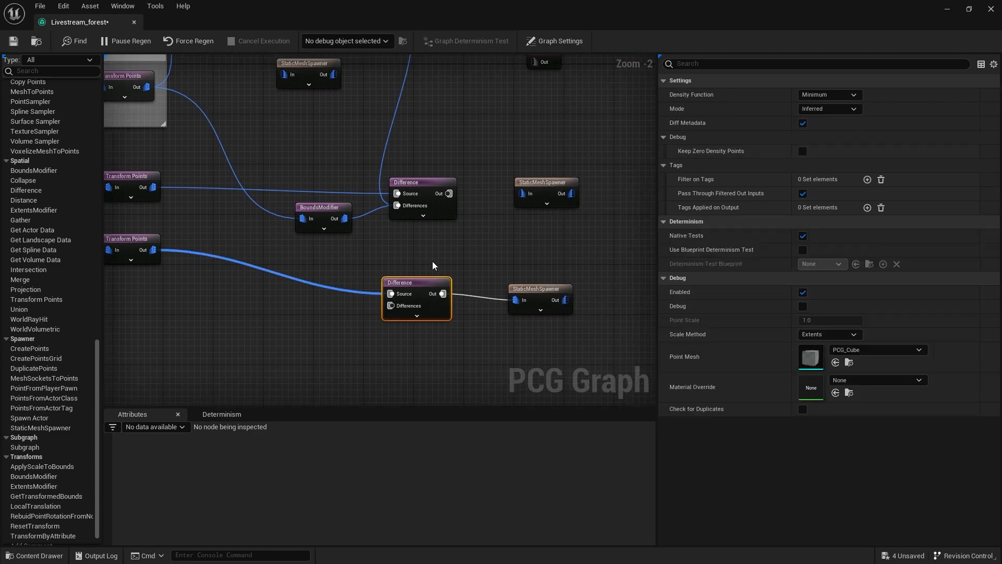
left_click_drag(449, 194, 395, 308)
right_click_drag(389, 160, 506, 327)
right_click_drag(418, 180, 365, 55)
scroll(483, 309, "up", 2)
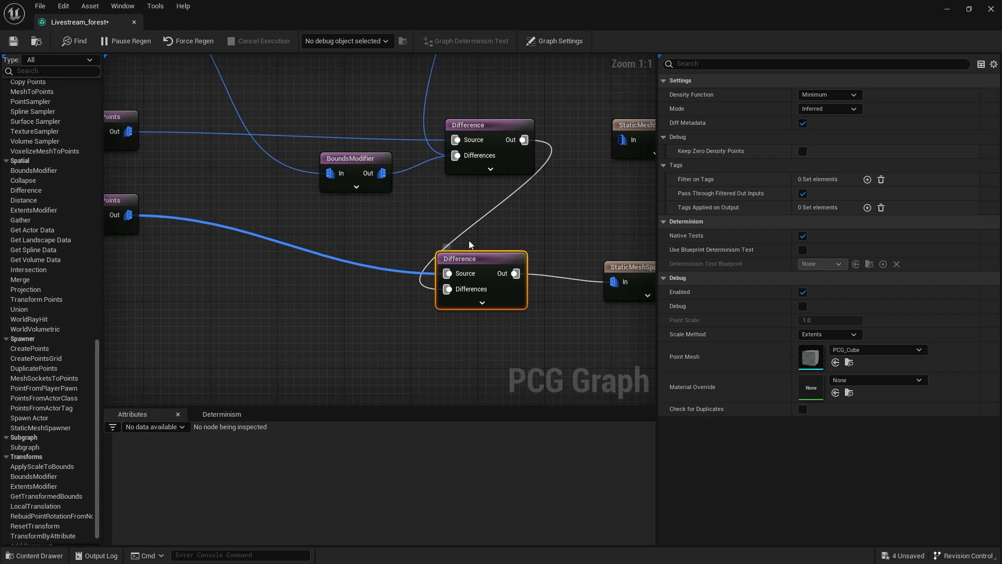
right_click_drag(484, 219, 526, 303)
left_click_drag(573, 171, 401, 291)
right_click_drag(410, 165, 332, 132)
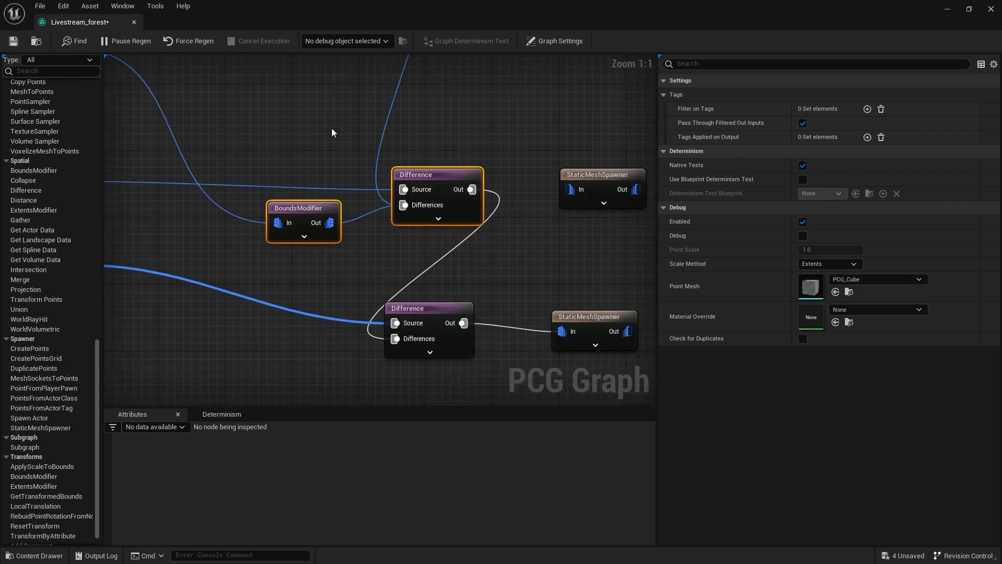
Check the plants in the level viewport and set the plant Difference node's Density Function to Binary.
double_click(300, 15)
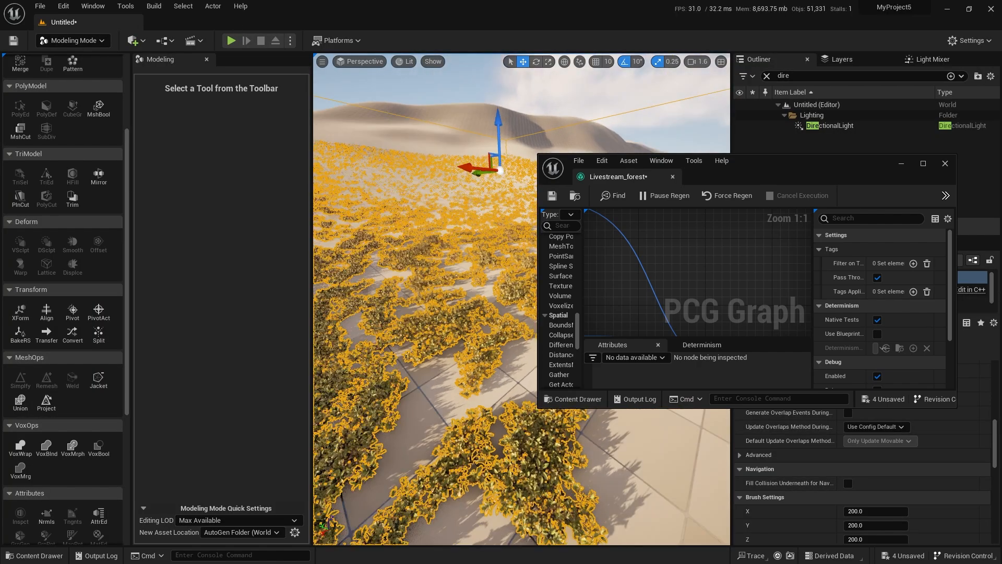
double_click(792, 173)
right_click_drag(480, 342, 503, 264)
scroll(503, 264, "up", 2)
left_click(580, 236)
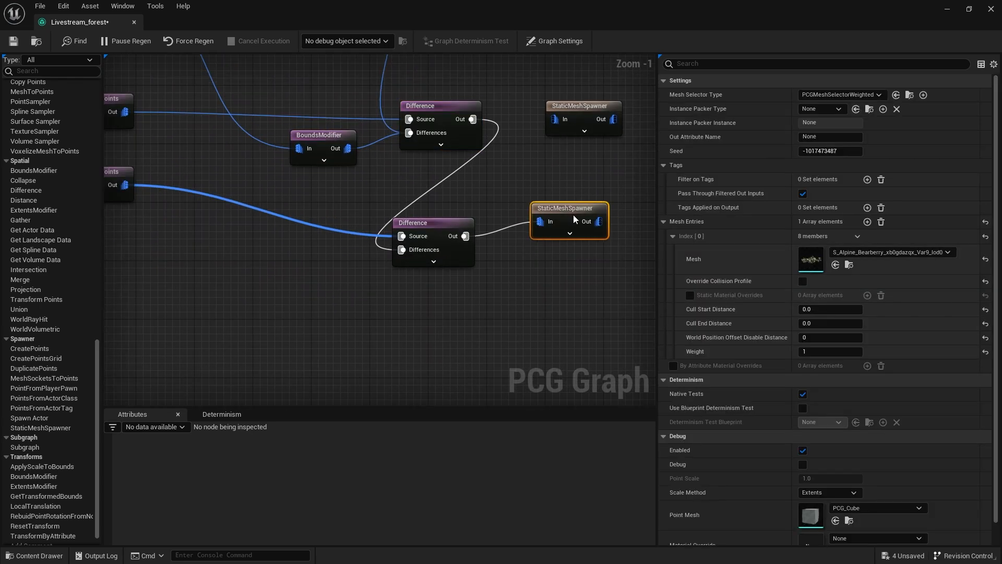
right_click_drag(483, 210, 593, 255)
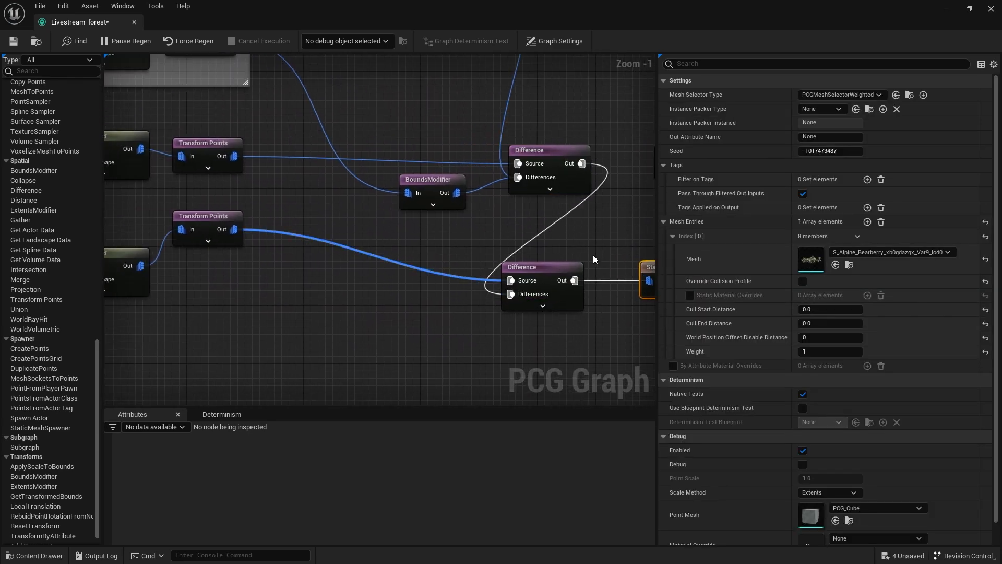
left_click(557, 280)
left_click(829, 94)
left_click(818, 125)
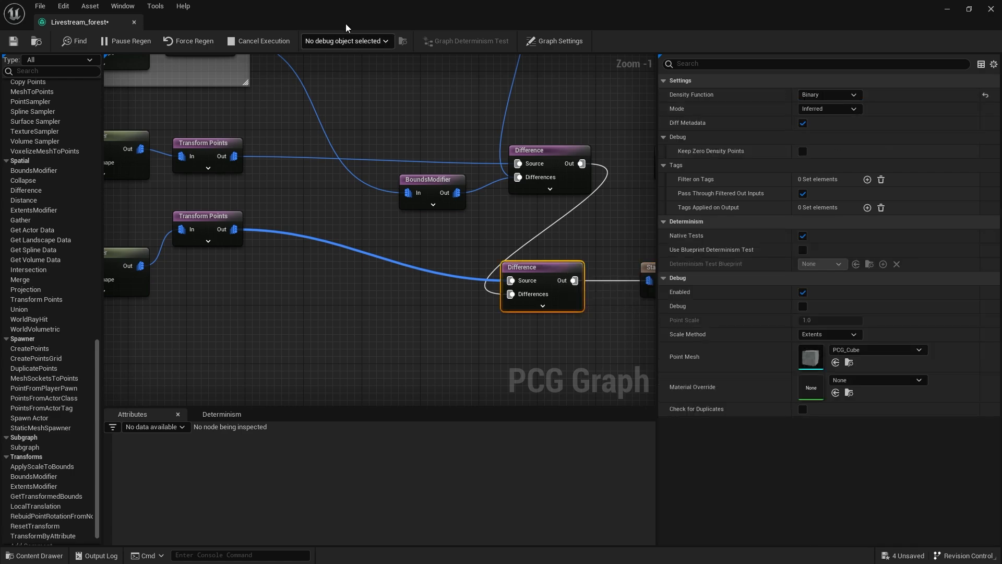
Recheck the plant coverage in the level and reconnect the gravel Difference's output to the gravel StaticMeshSpawner.
double_click(345, 13)
right_click_drag(370, 372, 365, 337)
key("w")
scroll(760, 251, "down", 3)
right_click_drag(760, 250, 665, 254)
double_click(769, 174)
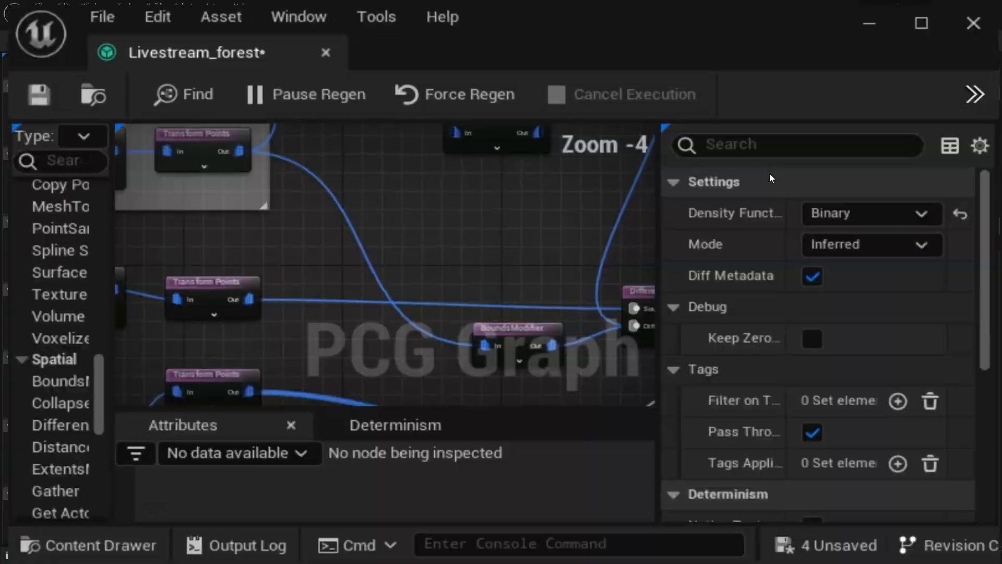
right_click_drag(406, 155, 443, 189)
scroll(442, 189, "up", 4)
left_click_drag(345, 141, 425, 140)
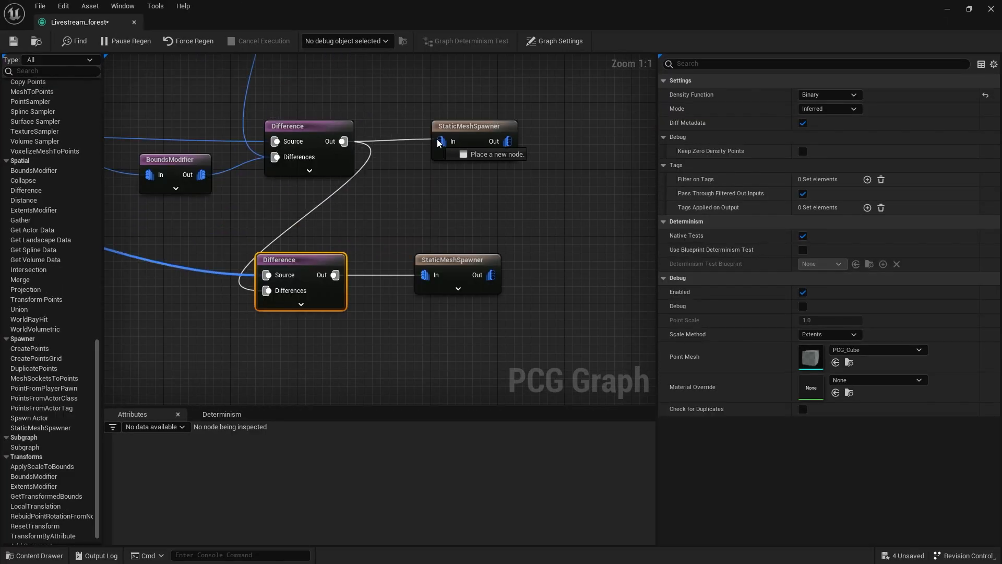
Reconnect the cliff StaticMeshSpawner to its Transform Points output and the rock StaticMeshSpawner to the BoundsModifier after Self Pruning.
right_click(472, 234)
right_click_drag(414, 164, 515, 329)
right_click_drag(340, 252, 522, 216)
left_click_drag(254, 218, 392, 215)
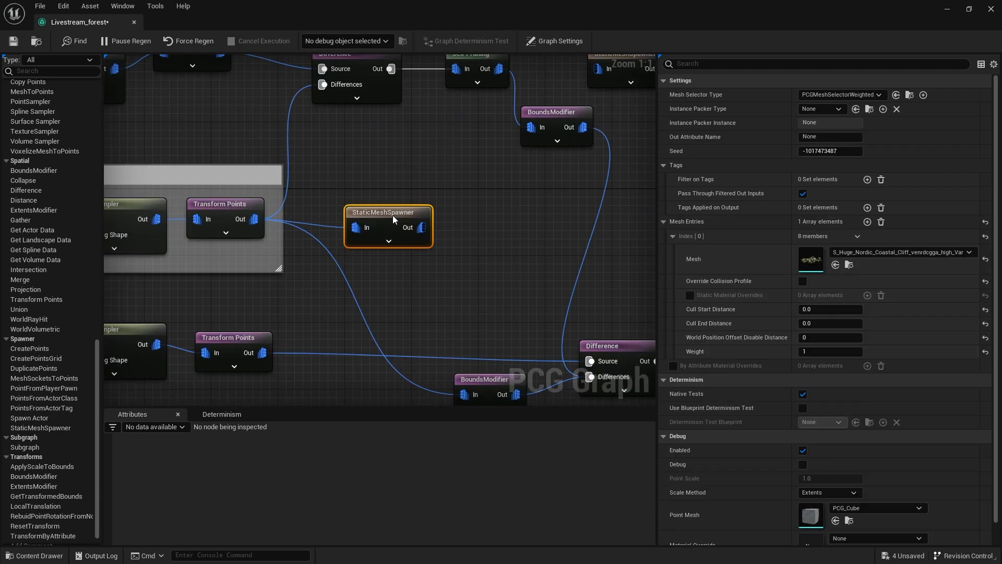
right_click_drag(477, 131, 357, 193)
left_click_drag(459, 199, 472, 144)
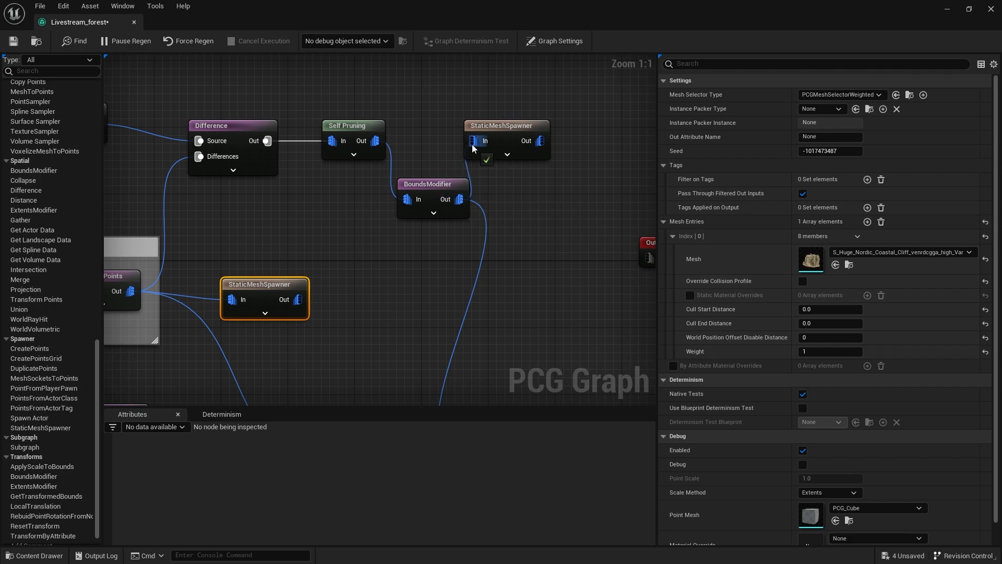
Examine how the cliffs, rocks, gravel and plants combine across the level, both close up and from a distance.
double_click(321, 12)
key("w")
mouse_move(442, 393)
right_mouse_down()
mouse_move(501, 399)
mouse_move(504, 417)
mouse_move(443, 402)
mouse_move(428, 414)
mouse_move(424, 397)
right_mouse_up()
scroll(442, 393, "down", 3)
key("s")
key("w")
mouse_move(476, 441)
right_mouse_down()
mouse_move(457, 442)
mouse_move(469, 428)
mouse_move(476, 441)
right_mouse_up()
key("s")
key("Escape")
right_click_drag(510, 353, 526, 360)
key("w")
key("d")
right_click_drag(636, 277, 706, 231)
scroll(659, 250, "down", 5)
Place the PCG graph window beside the level view and enlarge it in width and height.
left_click_drag(765, 163, 785, 143)
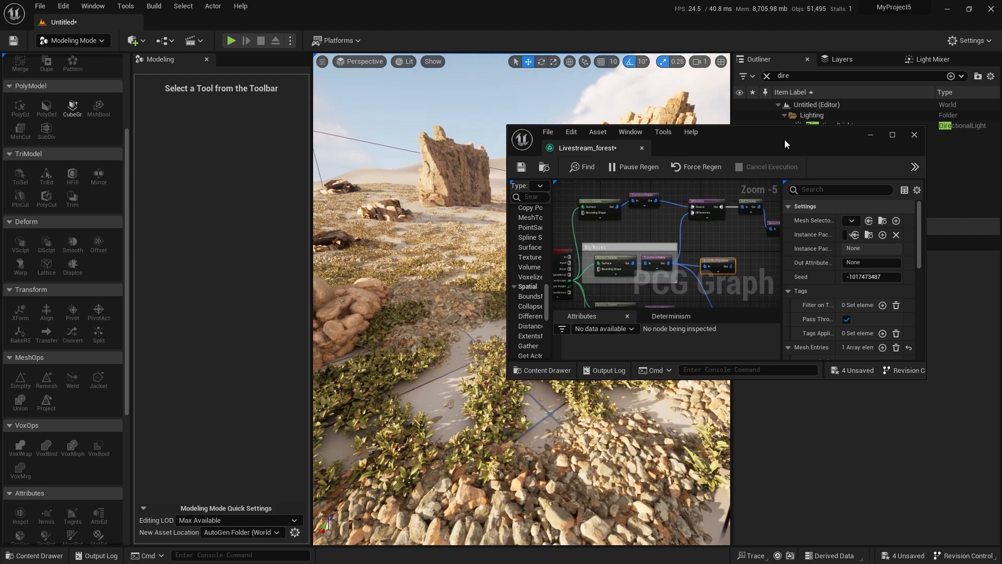
left_click_drag(926, 193, 964, 194)
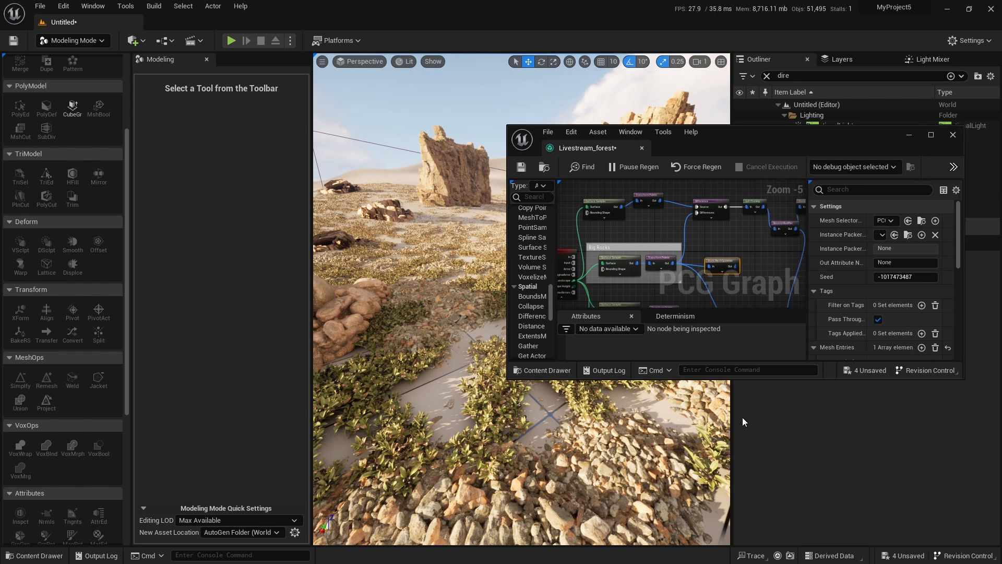
left_click_drag(753, 378, 754, 515)
Set the gravel Surface Sampler's Points Per Squared Meter to 0.5.
right_click_drag(701, 363, 728, 298)
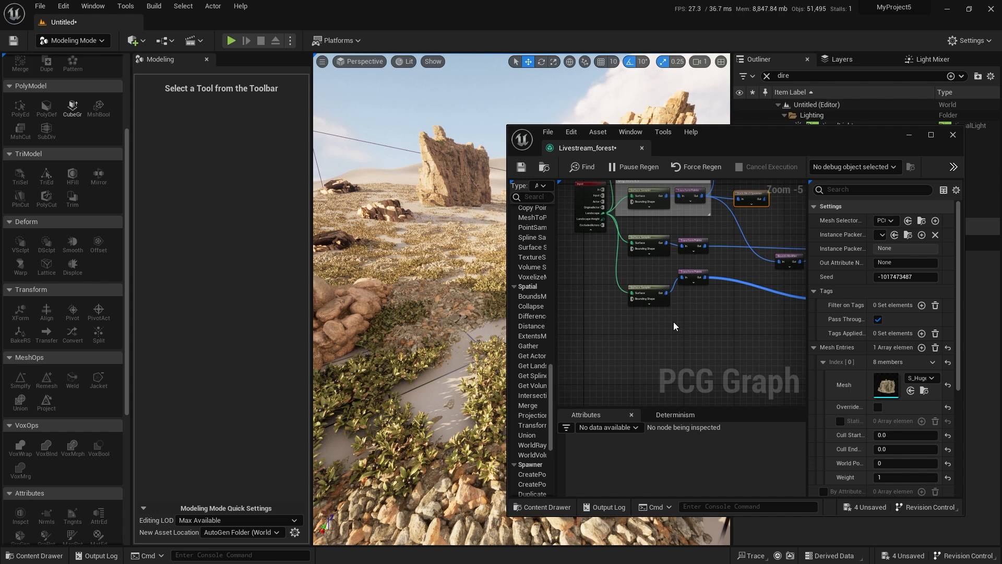
right_click_drag(670, 272, 663, 316)
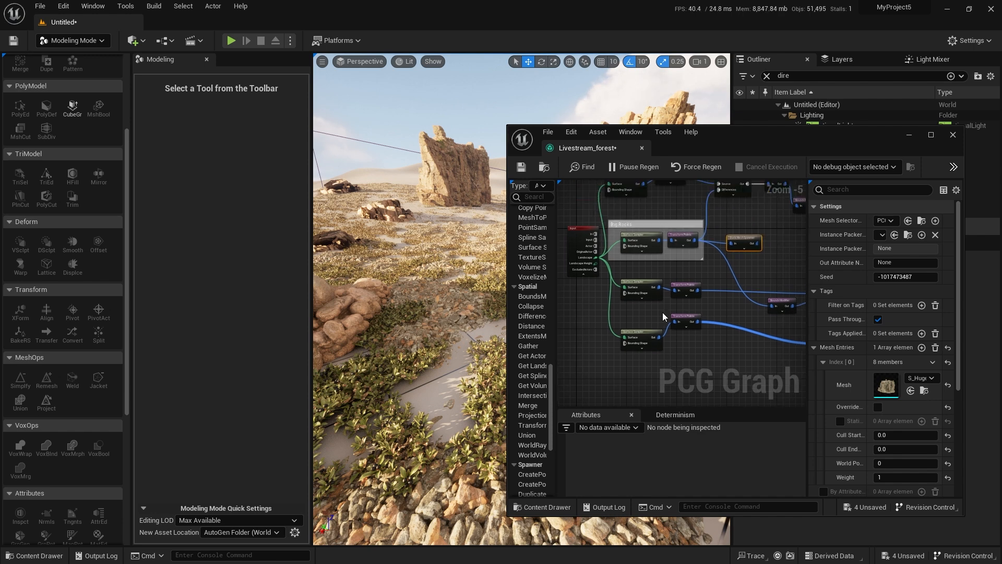
scroll(634, 281, "up", 5)
left_click(634, 282)
left_click(912, 222)
key("Return")
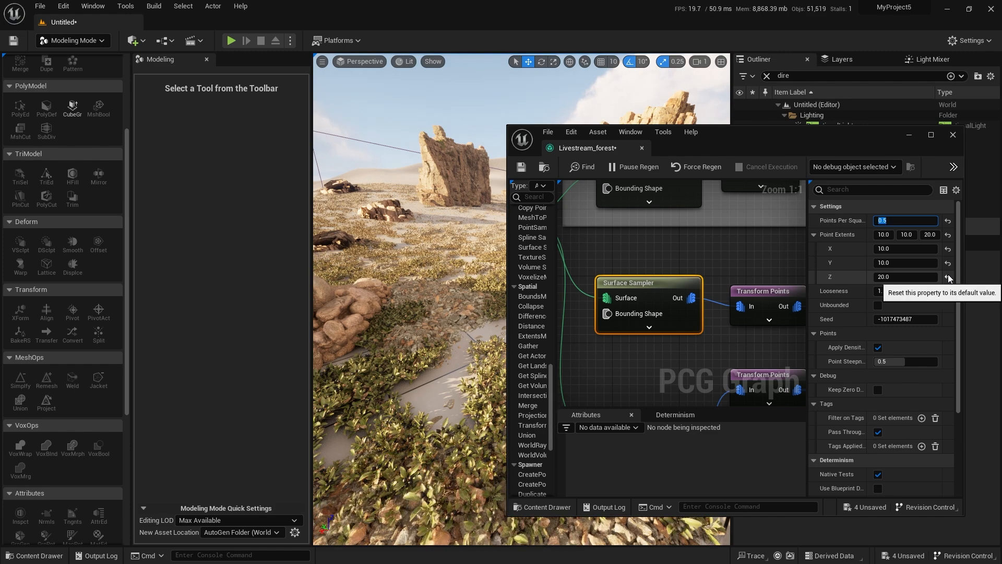
Set the plant Surface Sampler's Points Per Squared Meter to 3 and check the new density in the level.
right_click_drag(443, 292, 501, 267)
right_click_drag(443, 292, 481, 292)
right_click_drag(635, 379, 673, 235)
left_click(678, 273)
left_click(905, 220)
type("3")
key("Return")
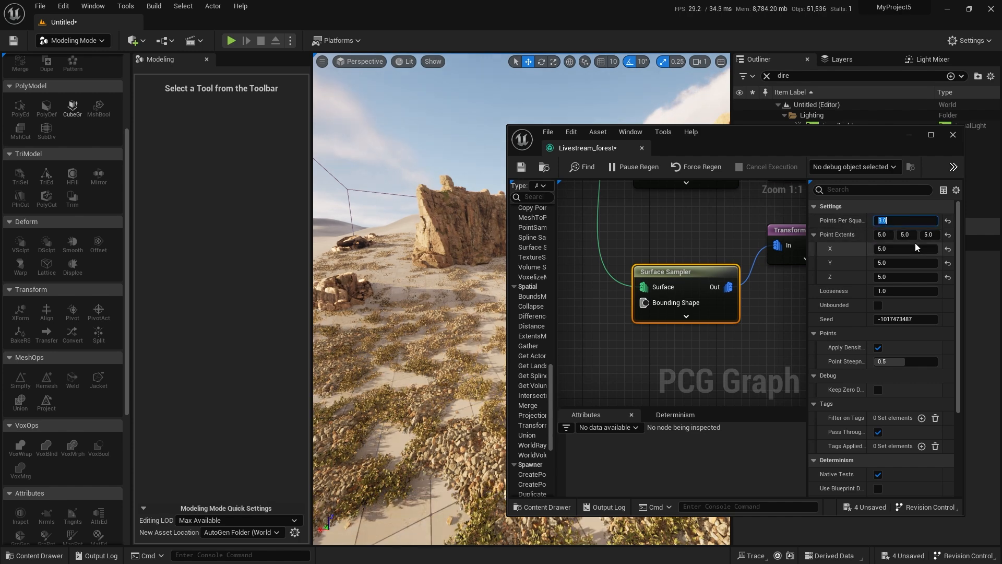
mouse_move(449, 300)
right_mouse_down()
mouse_move(496, 290)
mouse_move(464, 293)
right_mouse_up()
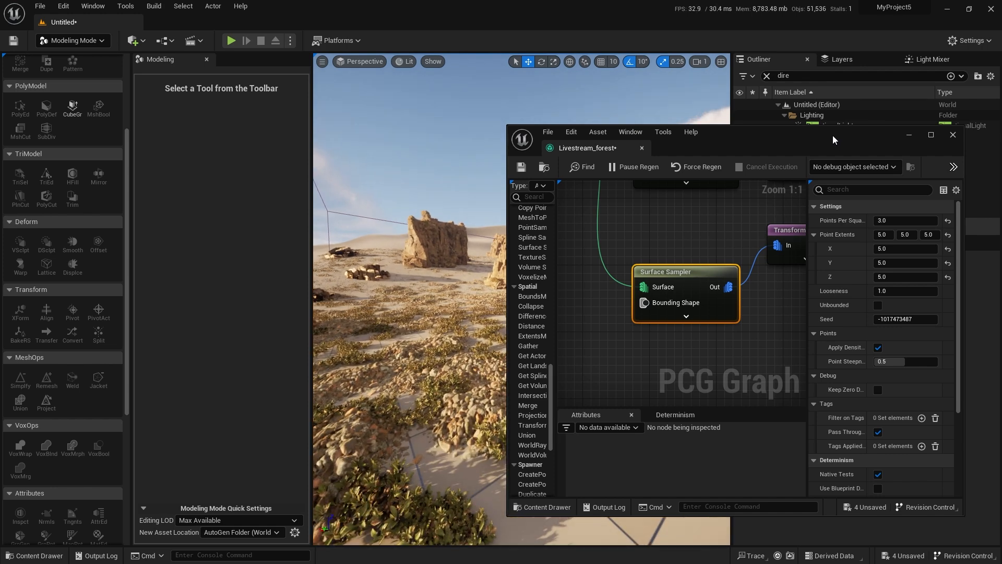
Add a second mesh entry to the plant StaticMeshSpawner in the maximized graph and assign S_Alpine_Bearberry_xb0gdazqx_Var14_lod0.
left_click_drag(832, 135, 522, 3)
mouse_move(499, 225)
right_mouse_down()
mouse_move(430, 301)
mouse_move(412, 292)
mouse_move(428, 251)
mouse_move(500, 213)
right_mouse_up()
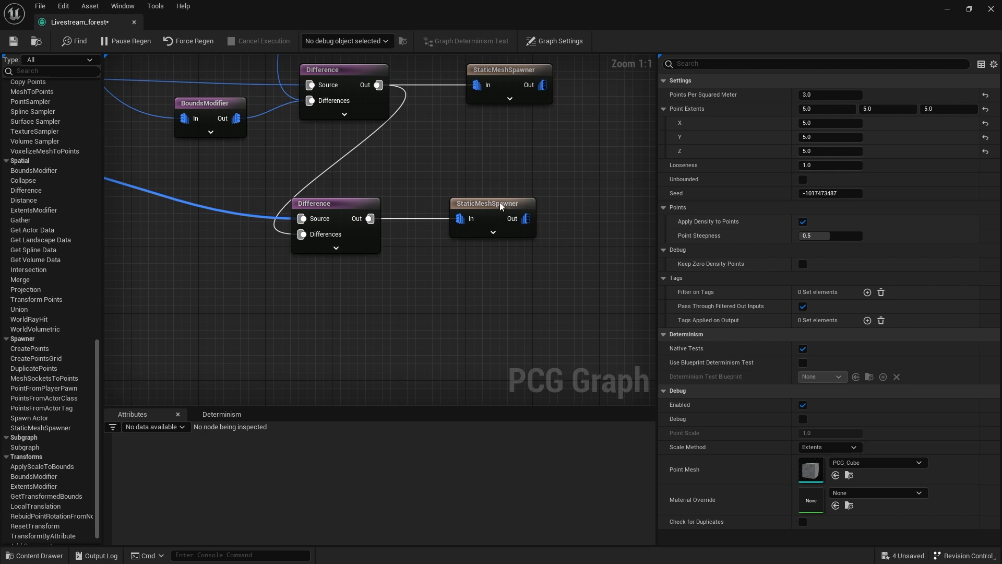
left_click(500, 212)
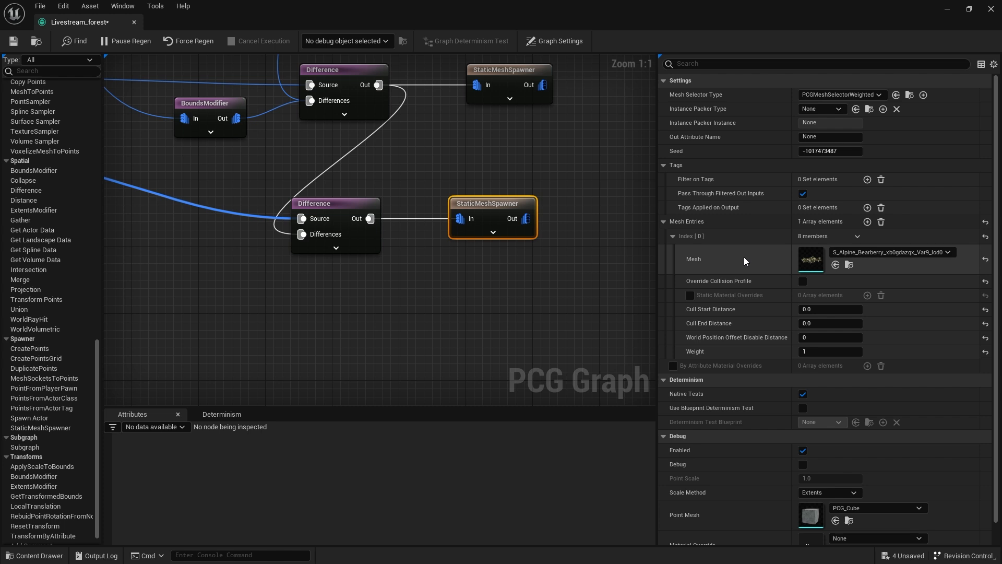
left_click(867, 221)
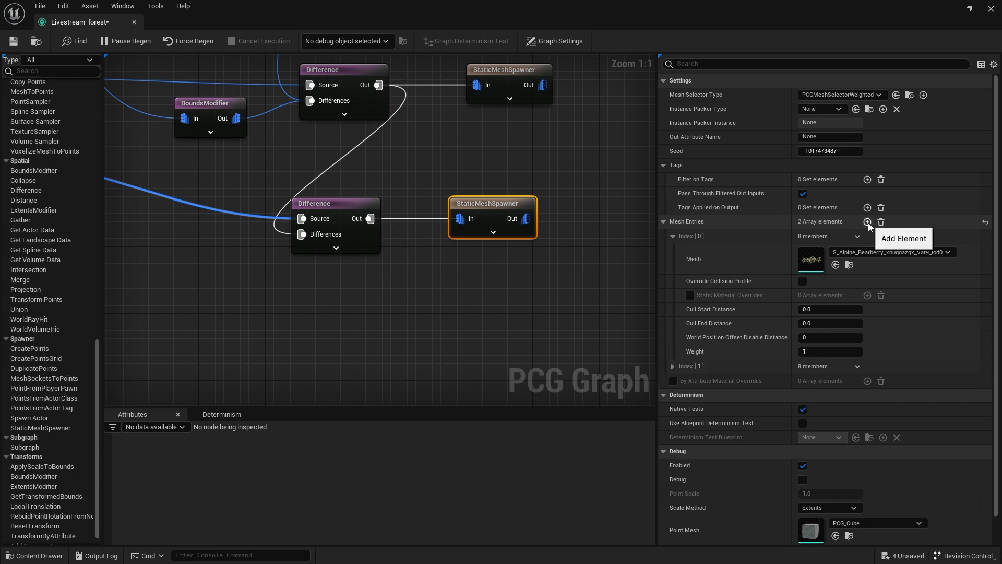
left_click(672, 366)
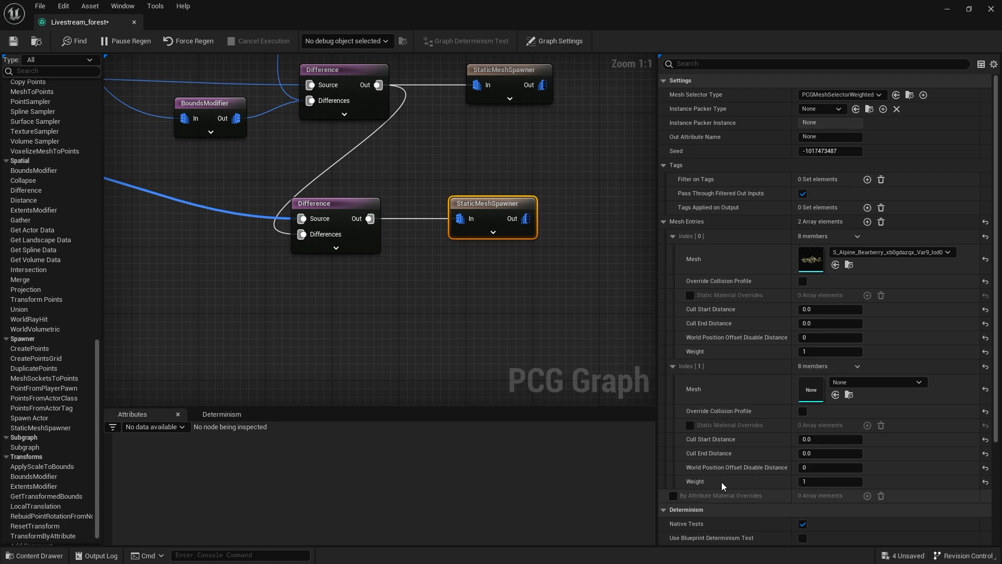
key("ctrl+space")
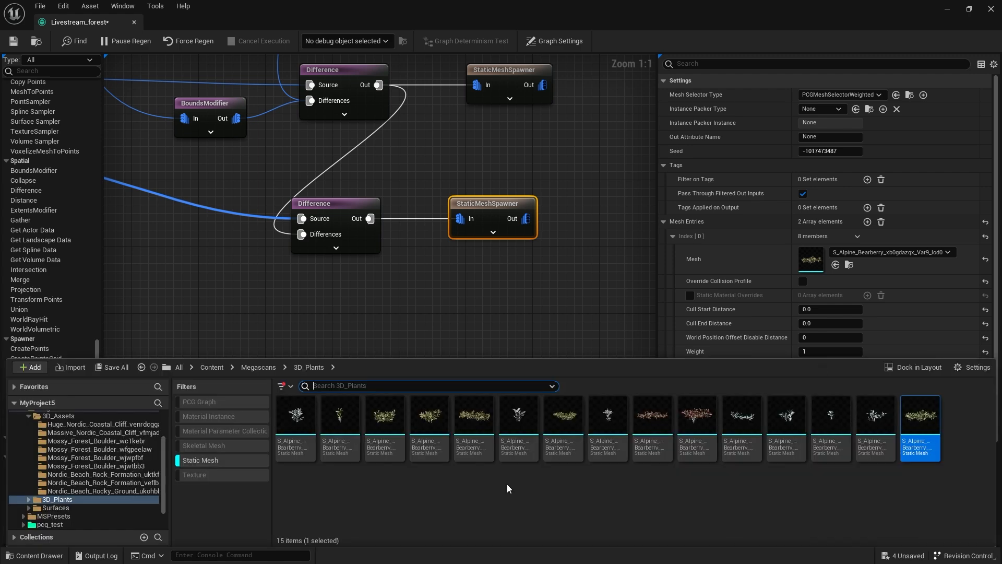
left_click(474, 418)
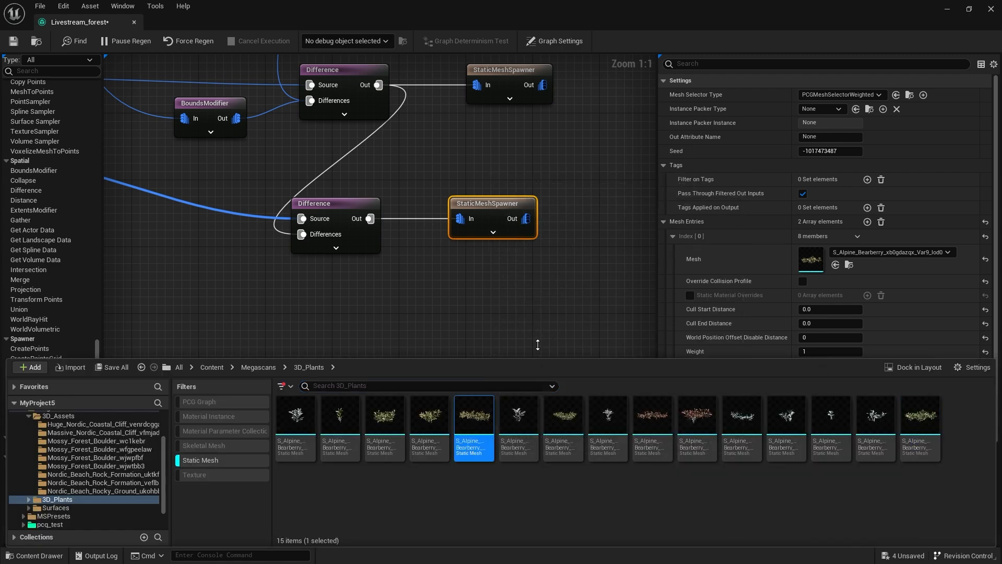
right_click_drag(536, 332, 507, 319)
left_click(835, 395)
Add a third mesh entry to the plant StaticMeshSpawner and assign S_Alpine_Bearberry_xb0gdazqx_Var12_lod0.
left_click(868, 221)
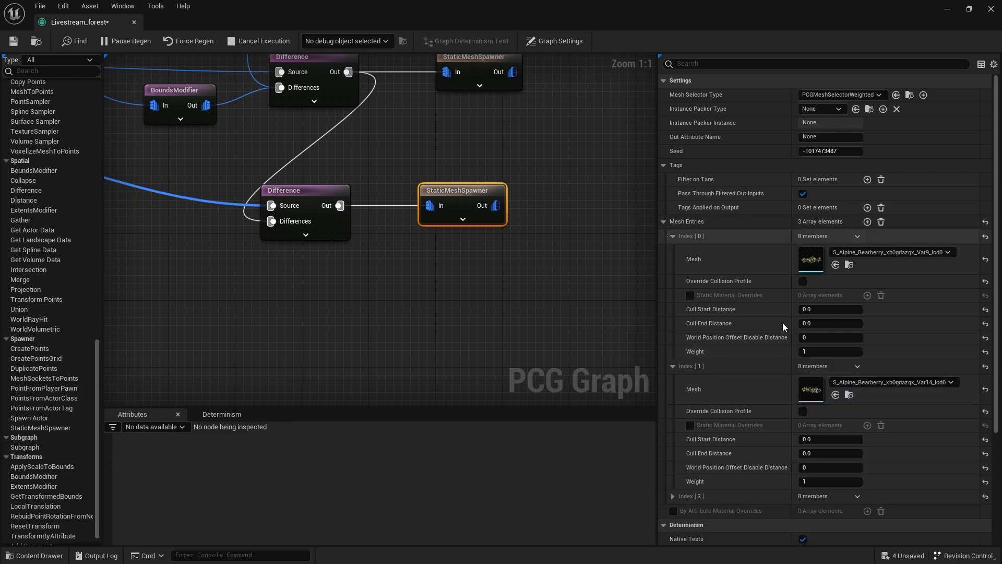
scroll(679, 417, "down", 2)
scroll(673, 447, "down", 4)
key("ctrl+space")
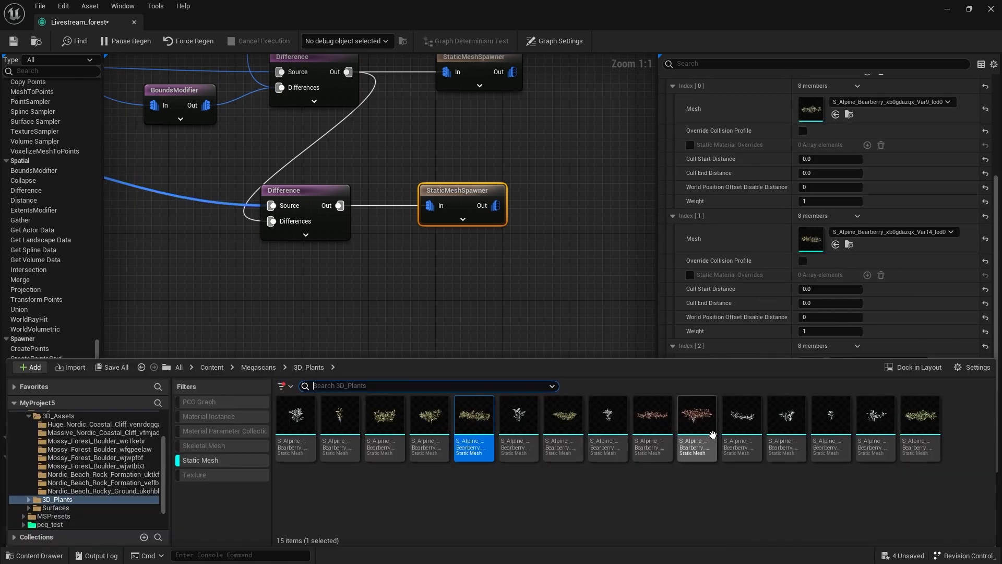
right_click_drag(544, 317, 522, 302)
left_click(835, 374)
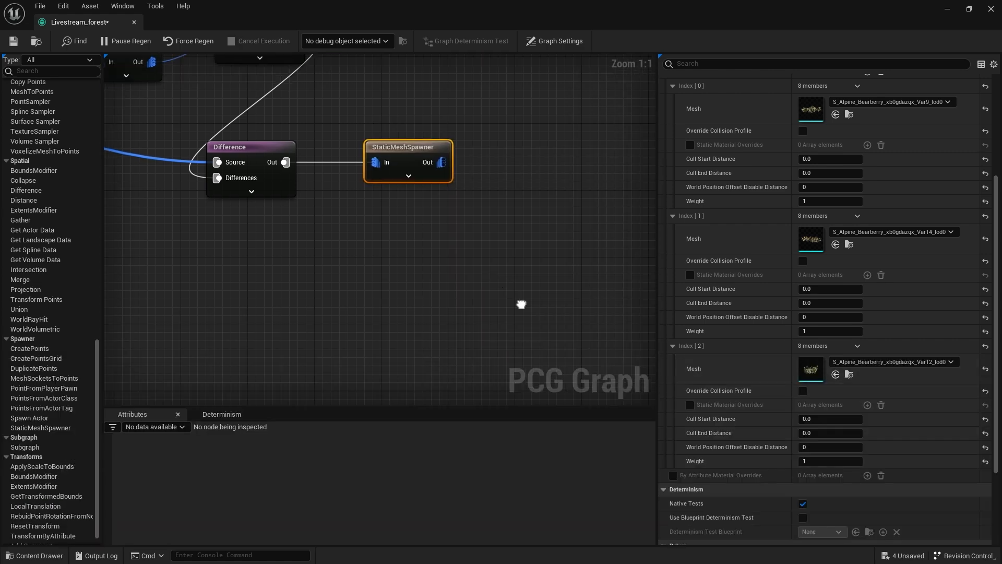
Add a fourth mesh entry to the plant StaticMeshSpawner and assign S_Alpine_Bearberry_xb0gdazqx_Var4_lod0.
scroll(778, 334, "up", 1)
scroll(778, 334, "up", 3)
left_click(867, 139)
scroll(802, 302, "down", 5)
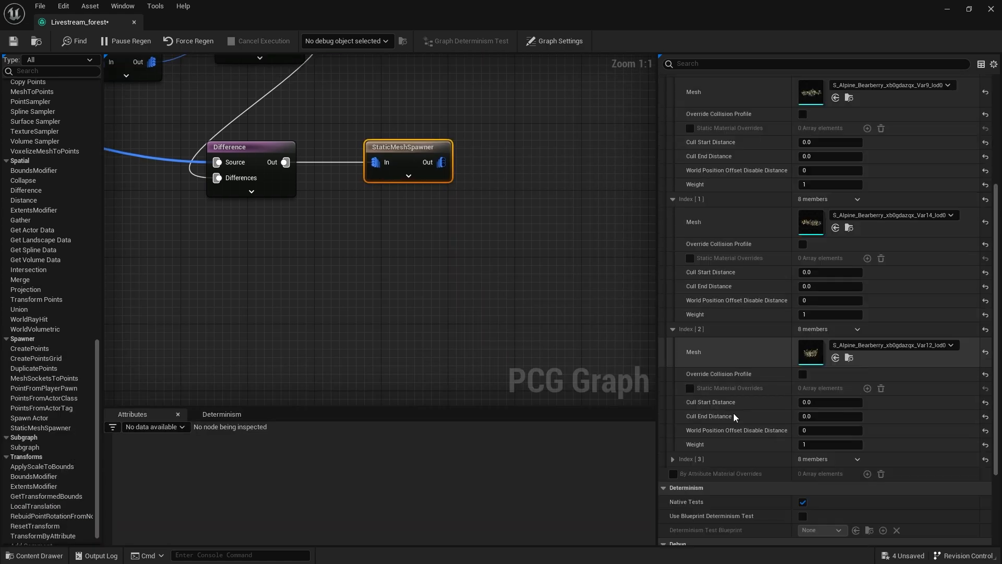
left_click(672, 460)
scroll(726, 436, "down", 3)
key("ctrl+space")
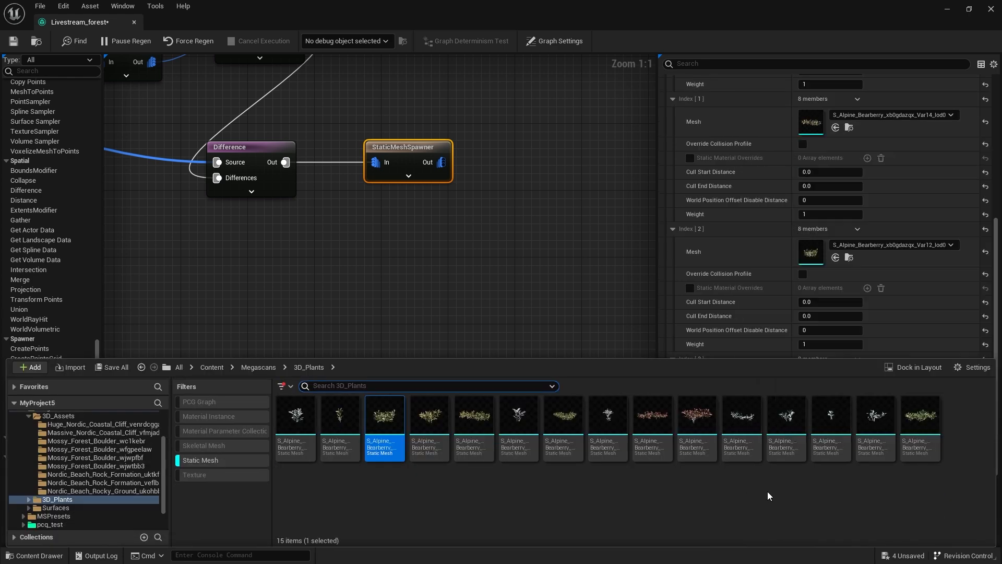
left_click(698, 451)
right_click_drag(588, 315, 556, 303)
left_click(835, 388)
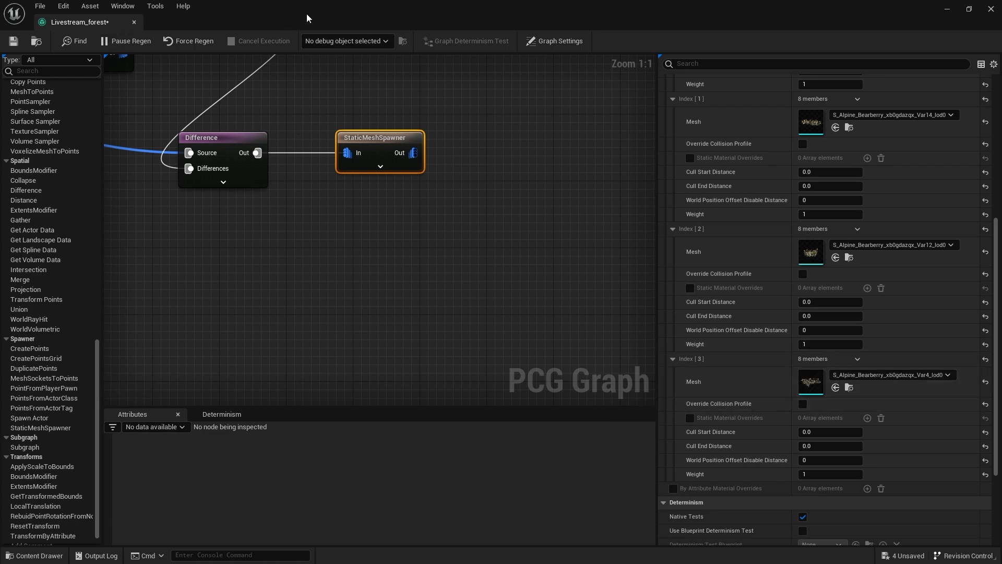
Move the graph window out of the way and examine the mixed bearberry variants across the desert from several viewpoints.
left_click_drag(213, 20, 1001, 190)
right_click_drag(547, 380, 485, 371)
key("w")
key("alt+3")
key("w")
right_click_drag(550, 384, 598, 409)
key("alt+4")
key("s")
key("e")
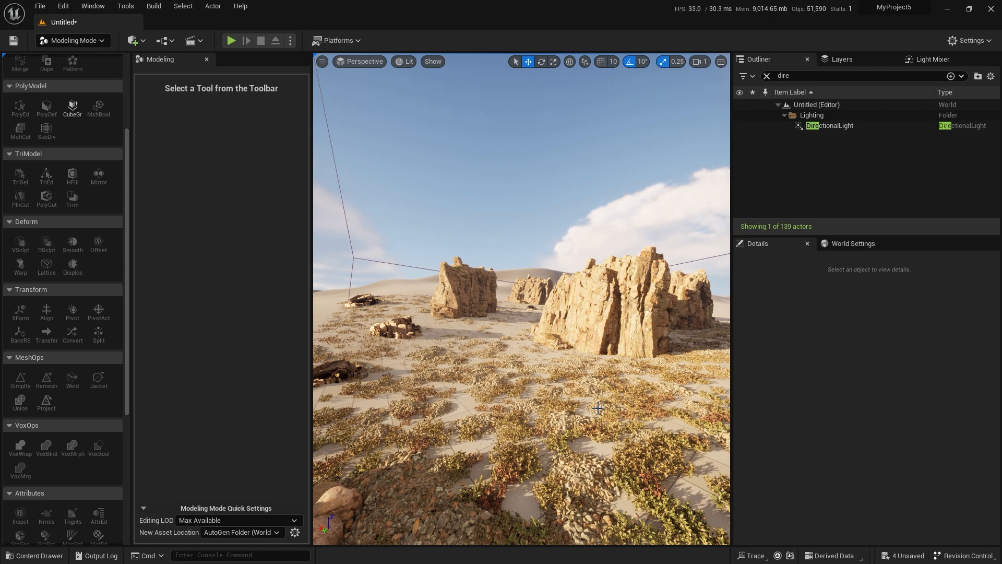
right_click_drag(542, 438, 598, 442)
key("a")
scroll(542, 438, "up", 5)
key("e")
right_click_drag(535, 403, 534, 403)
Select the Livestream_forest volume and move it to another spot on the landscape beside the dune ridge.
left_click(534, 400)
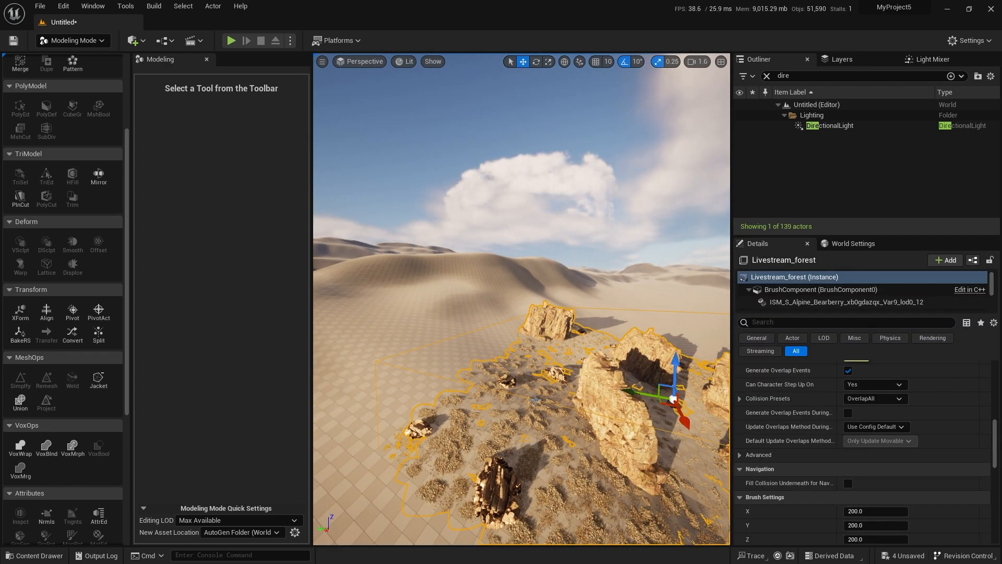
right_click_drag(514, 427, 612, 406)
left_click_drag(617, 401, 440, 306)
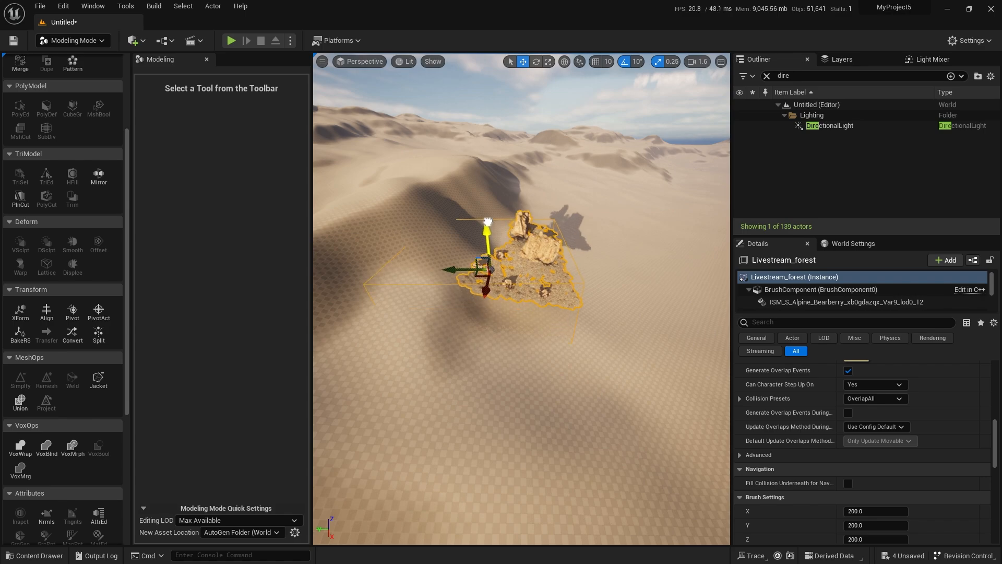
key("w")
right_click_drag(488, 222, 400, 230)
Examine how the scattered cliffs, rocks and plants regenerate at the volume's new location, and clear the selection.
key("s")
key("w")
key("s")
key("w")
key("s")
scroll(413, 222, "up", 3)
key("w")
key("s")
right_click_drag(504, 339, 516, 345)
left_click(512, 346)
key("d")
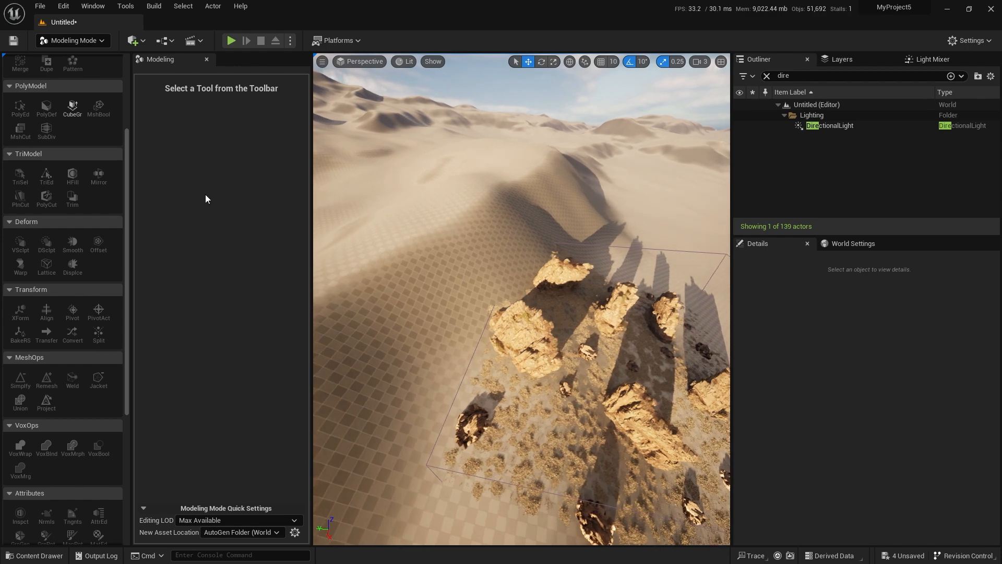
Switch the level editor from Modeling mode to Landscape mode.
left_click(83, 41)
left_click(79, 64)
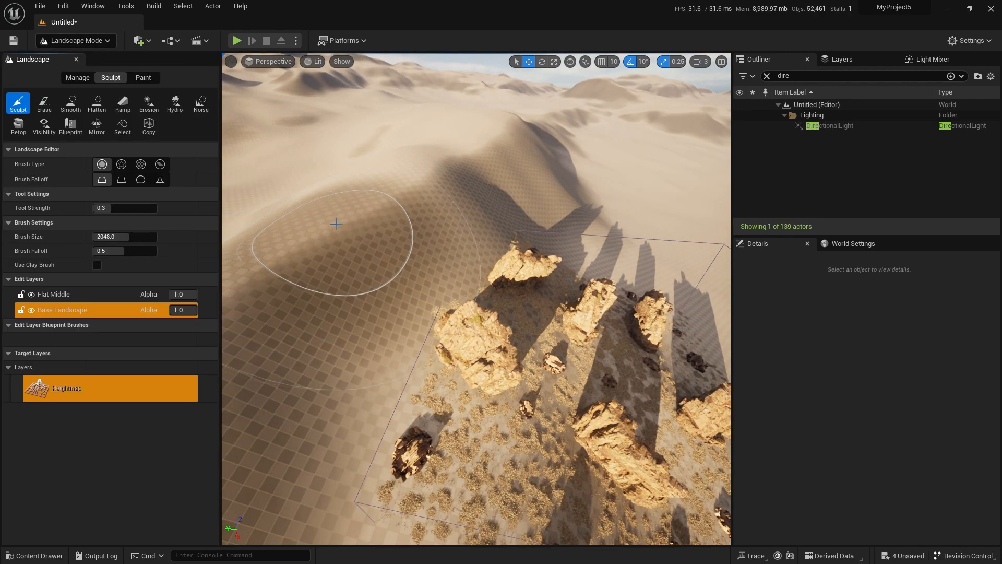
Save the level under the name 2 and return from the message log to the level viewport.
key("ctrl+s")
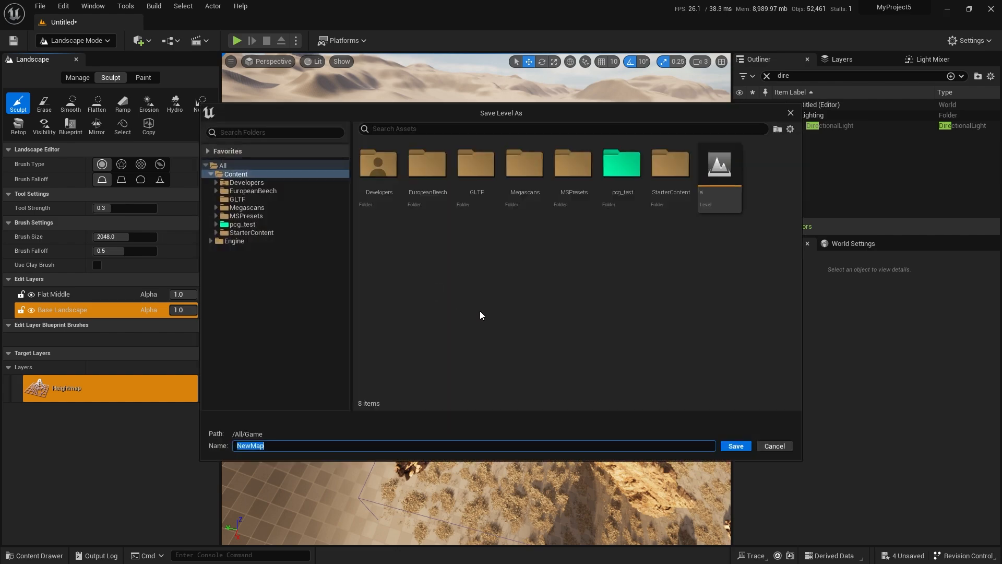
key("Return")
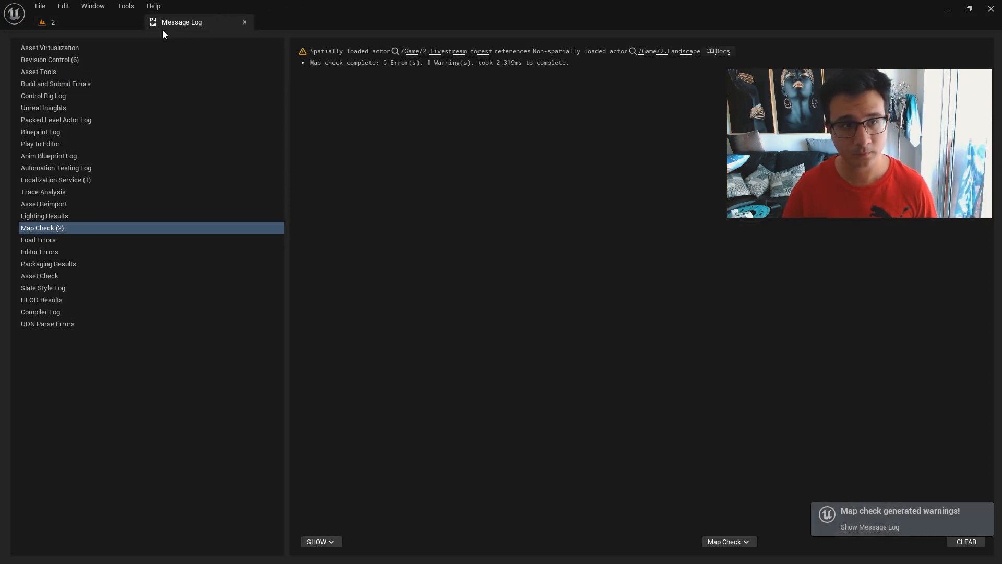
left_click(106, 18)
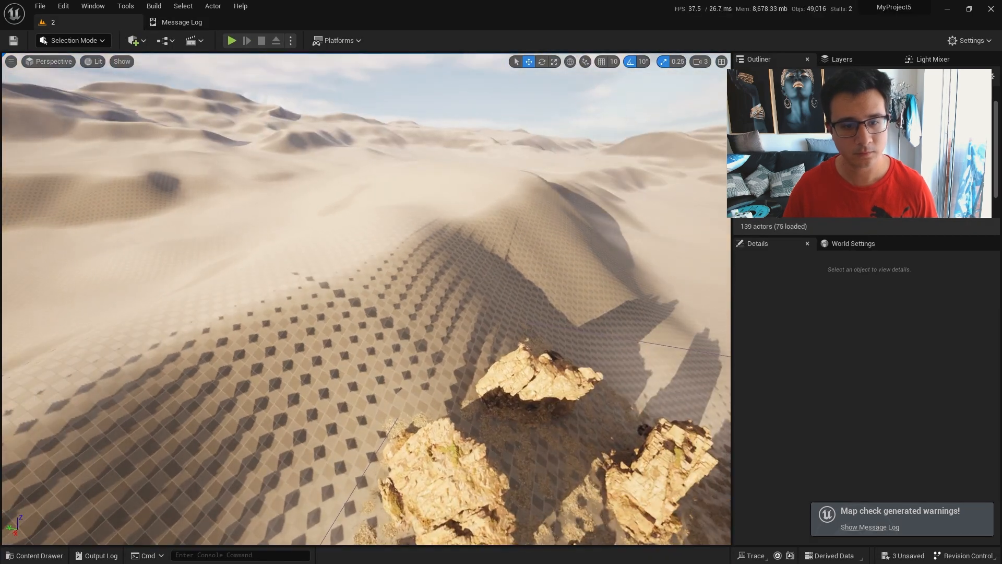
Switch to Landscape mode and sculpt a flat-topped mound on the dune beside the scattered rocks.
left_click(76, 40)
left_click(84, 68)
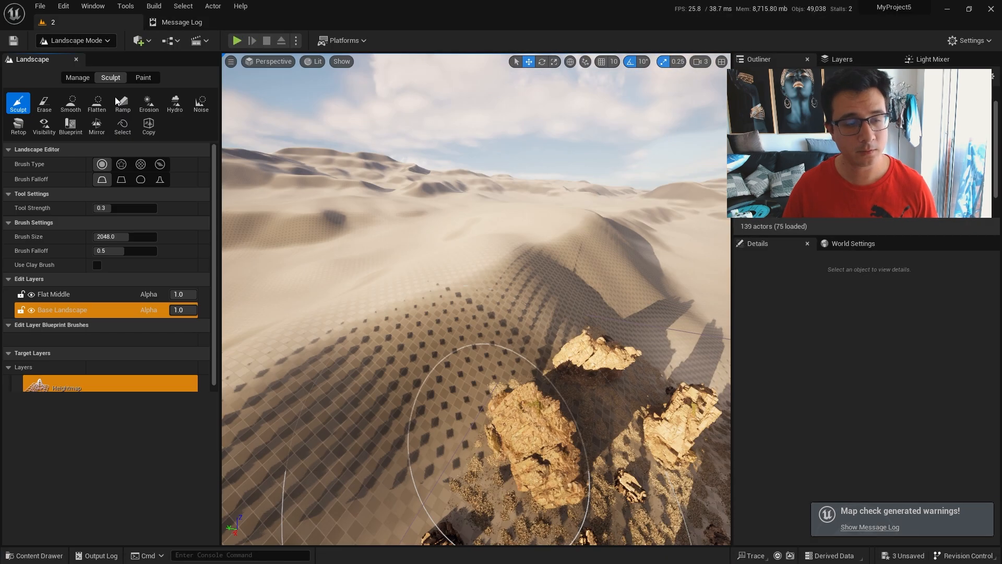
right_click_drag(358, 247, 372, 285)
key("w")
scroll(386, 269, "down", 5)
mouse_move(399, 230)
left_mouse_down()
mouse_move(389, 172)
mouse_move(420, 170)
left_mouse_up()
left_click(96, 104)
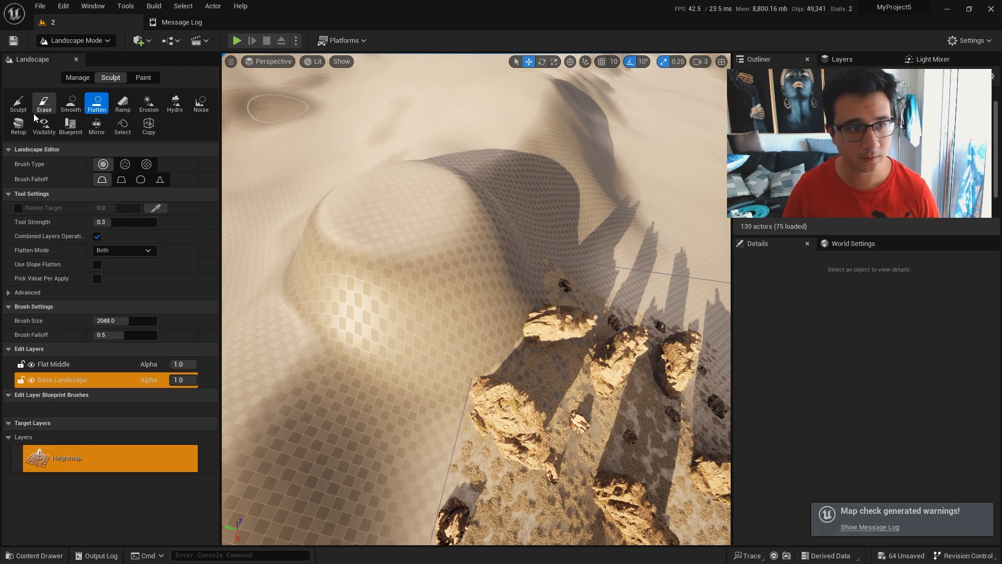
Sculpt the mound higher into a tall hill with steep sides.
left_click(18, 103)
left_click_drag(383, 203, 392, 175)
right_click_drag(392, 176, 405, 109)
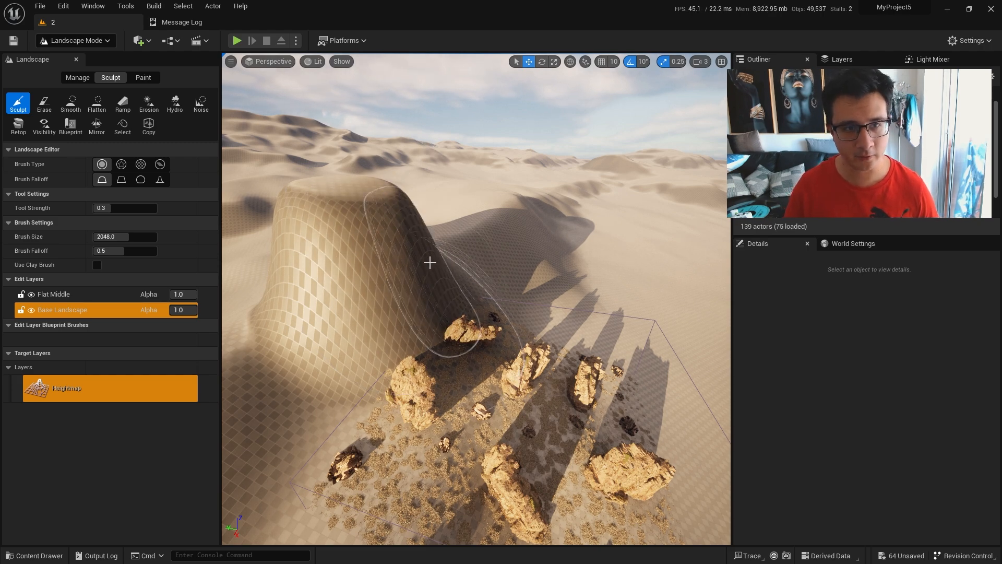
In Selection mode, move the Livestream_forest volume toward the new hill and increase its vertical scale.
key("shift+1")
scroll(428, 262, "down", 4)
left_click(421, 283)
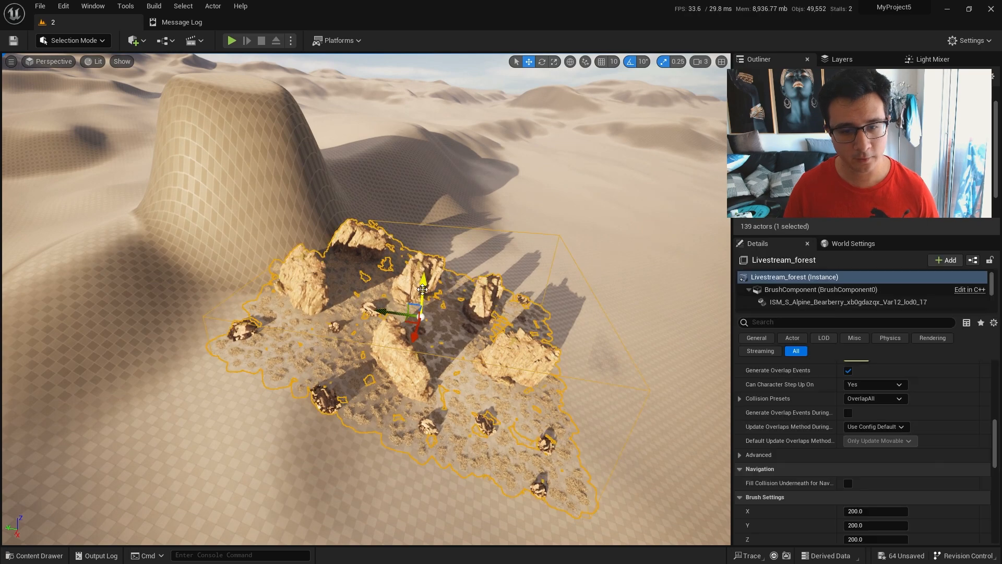
left_click_drag(391, 313, 347, 299)
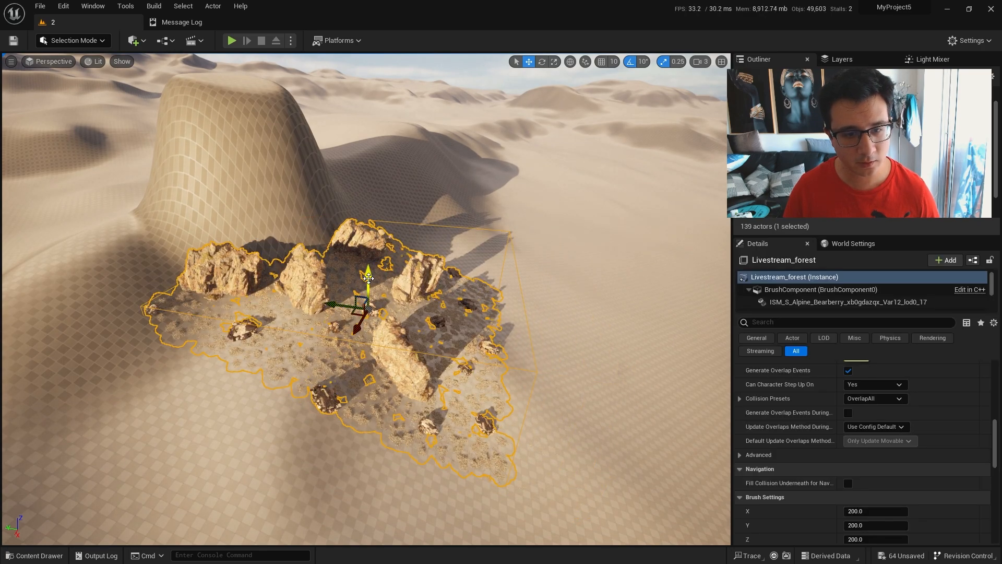
key("r")
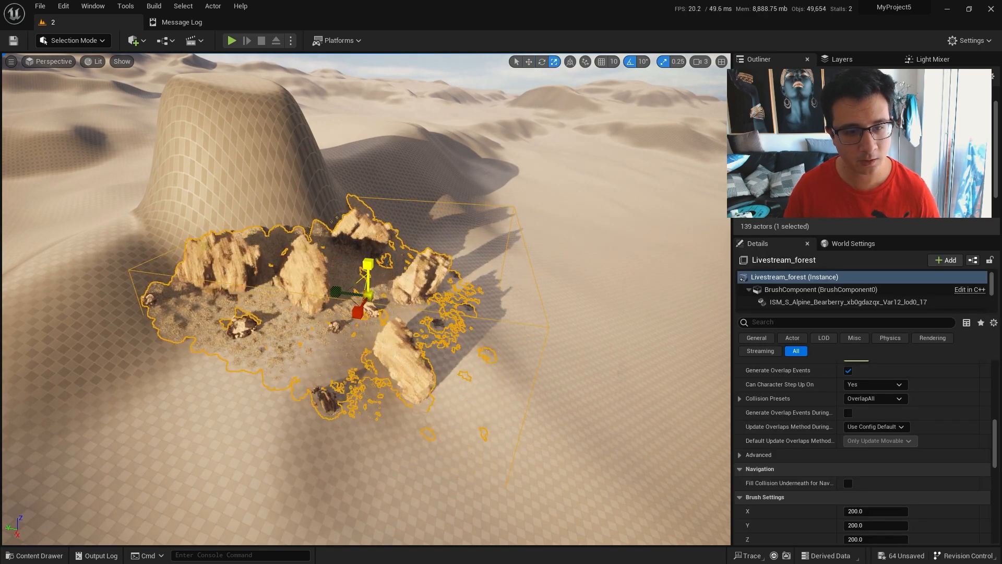
right_click_drag(368, 262, 324, 240)
Reselect the Livestream_forest volume and move it up onto the sculpted hill.
key("w")
key("Escape")
key("s")
key("w")
key("s")
left_click(410, 391)
key("w")
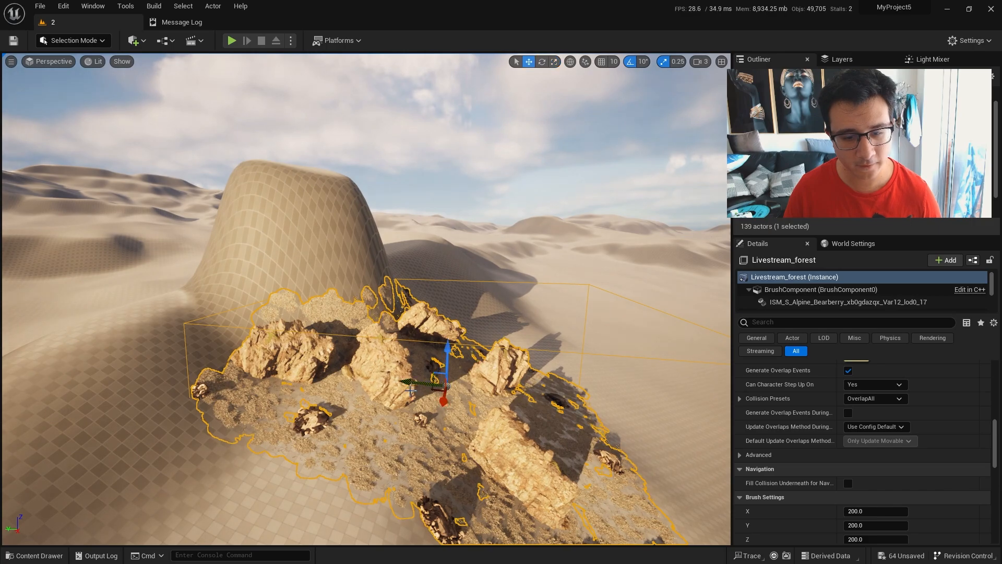
left_click_drag(433, 357, 410, 242)
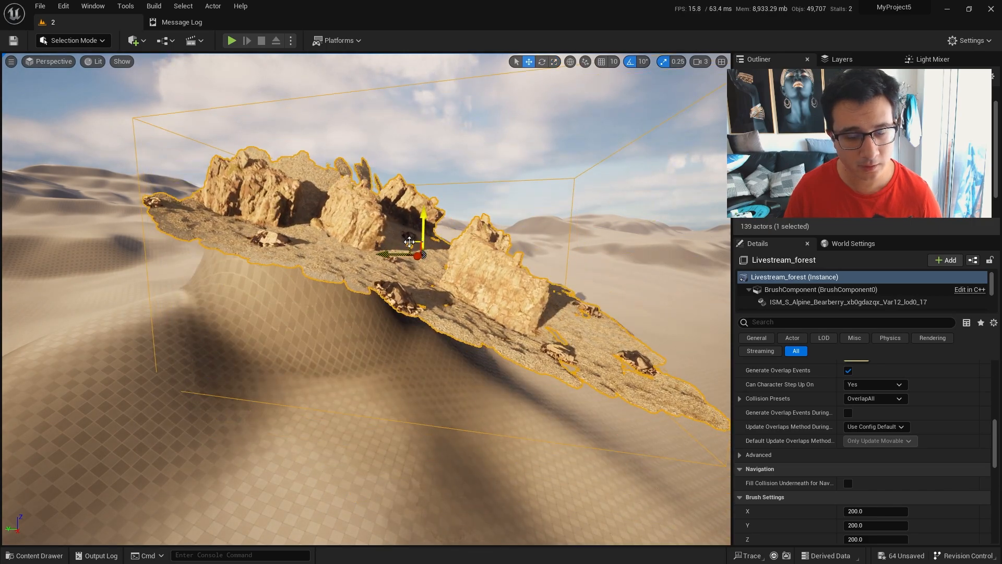
key("w")
right_click_drag(416, 248, 422, 303)
Adjust the Livestream_forest volume's position so that it encloses the hill's top and steep sides.
key("s")
key("w")
key("s")
key("s")
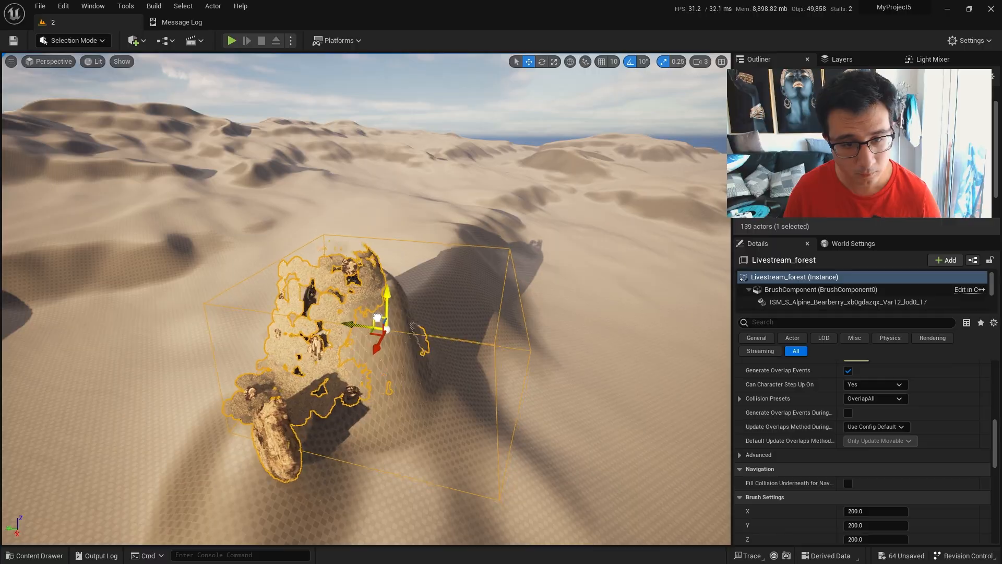
key("w")
right_click_drag(377, 317, 386, 298)
Examine from several viewpoints how the cliffs, rocks and plants are distributed over the hill's steep slopes.
key("s")
key("w")
right_click_drag(245, 280, 245, 280)
key("s")
key("s")
mouse_move(312, 267)
right_mouse_down()
mouse_move(334, 274)
mouse_move(386, 250)
mouse_move(312, 279)
right_mouse_up()
key("w")
key("s")
key("a")
key("w")
key("q")
key("w")
right_click_drag(312, 266, 338, 332)
key("s")
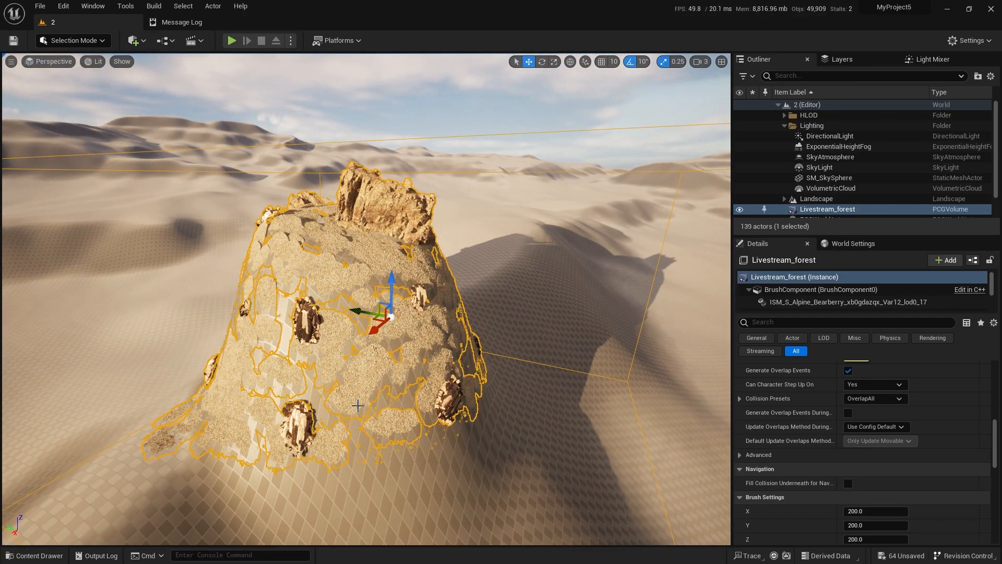
Bring up the Livestream_forest graph at full size and move the Input node farther away from the Surface Samplers.
left_click_drag(1001, 241, 573, 232)
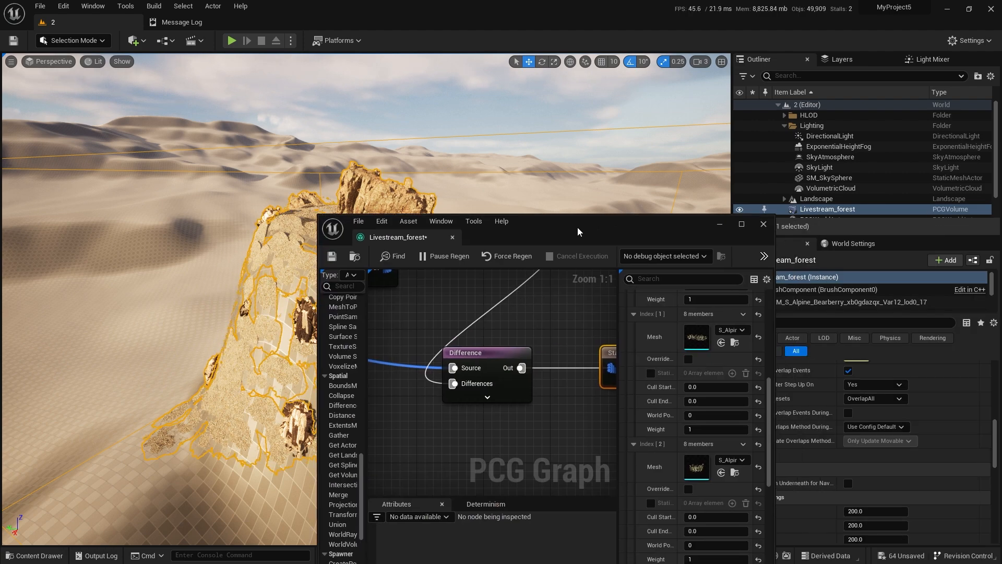
double_click(575, 231)
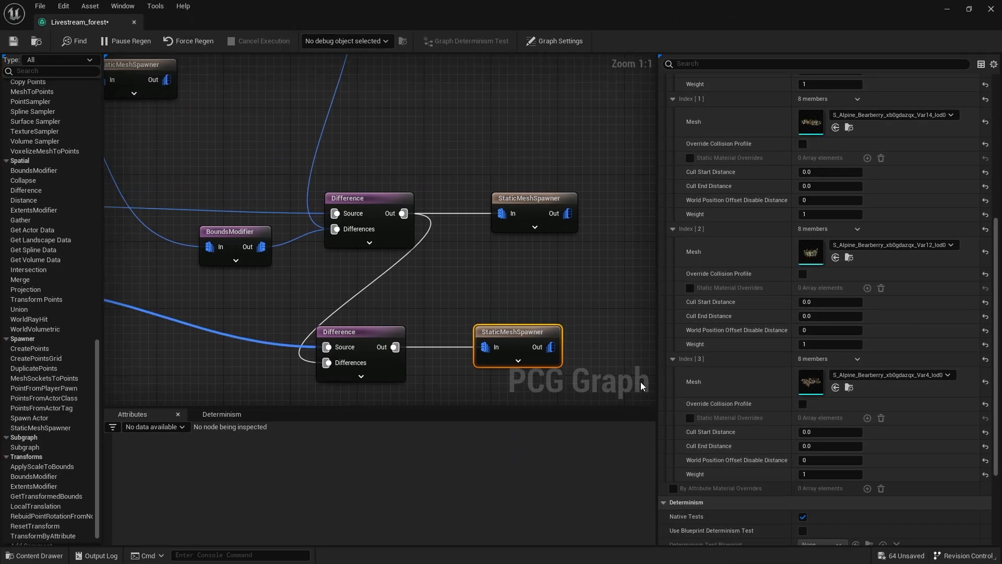
scroll(640, 381, "down", 3)
right_click_drag(486, 238, 566, 290)
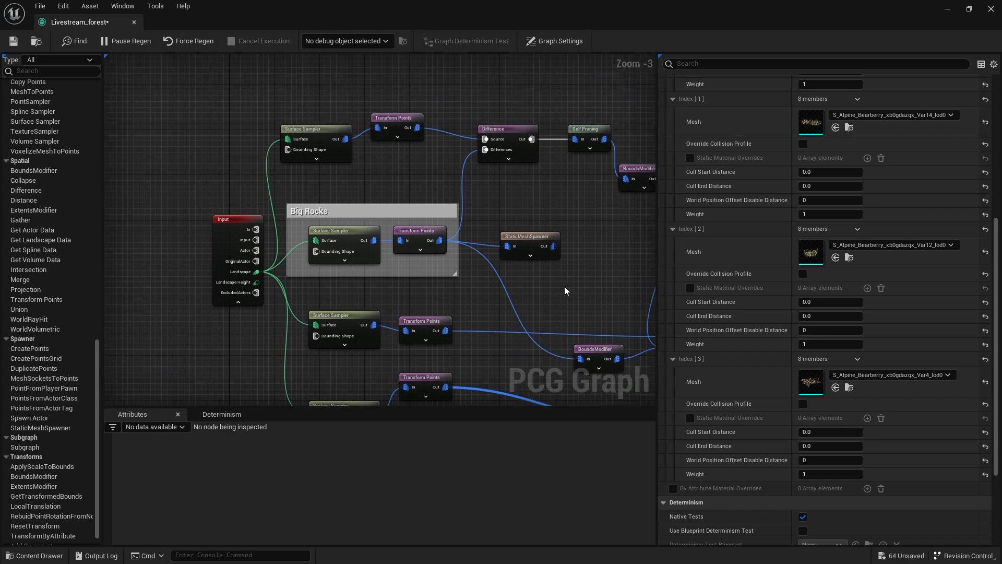
right_click_drag(279, 204, 395, 200)
left_click_drag(345, 231, 255, 225)
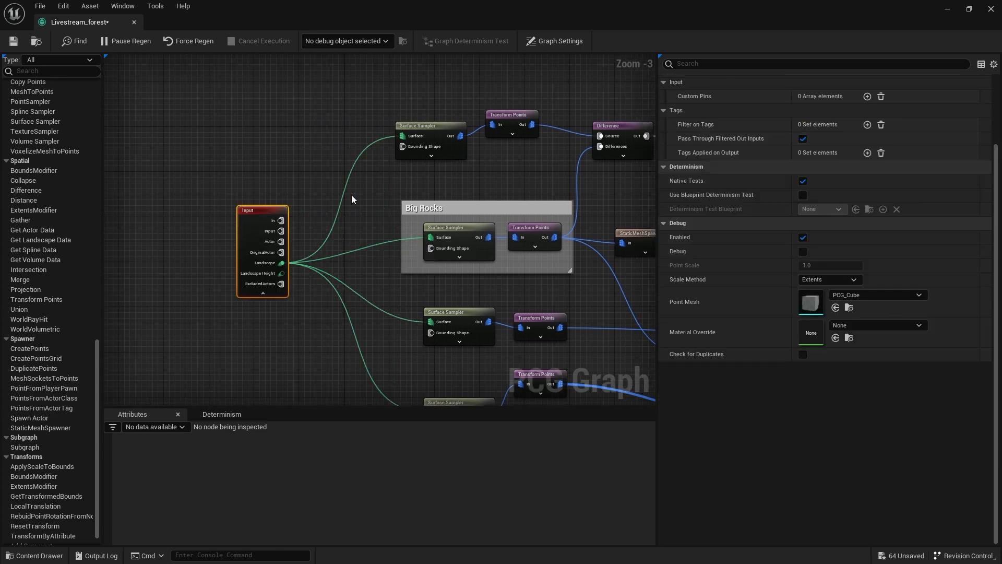
Move the Surface Sampler above the Big Rocks group away from its Transform Points node to open a gap.
right_click_drag(398, 152, 402, 197)
scroll(402, 197, "up", 3)
left_click_drag(441, 174, 297, 156)
right_click_drag(463, 201, 338, 230)
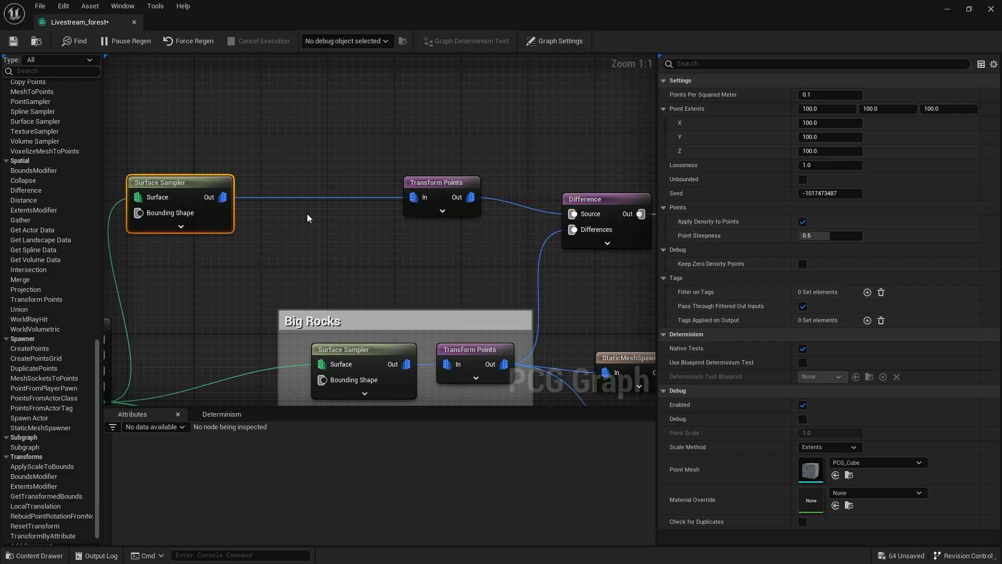
left_click(294, 150)
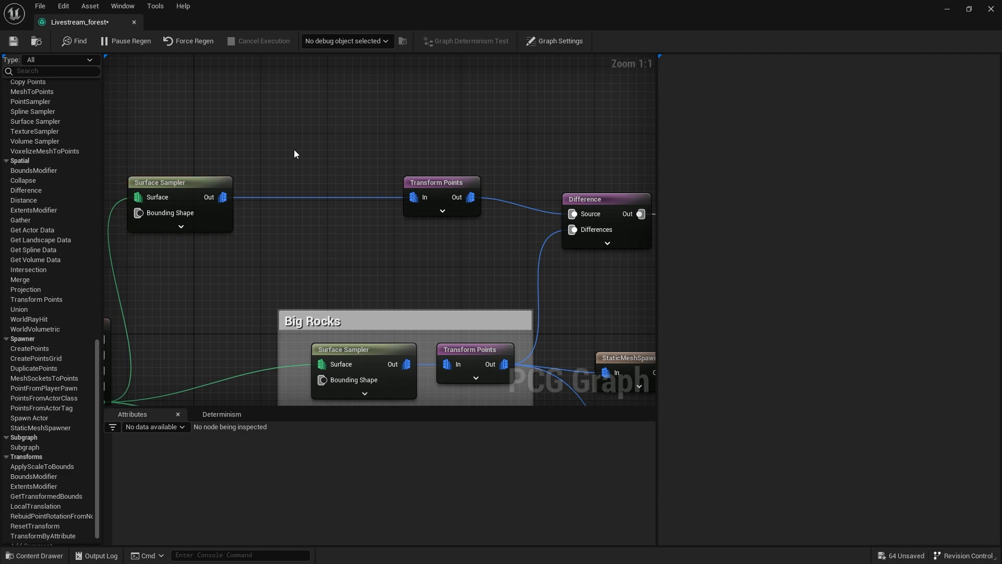
Wrap the Surface Sampler above the Big Rocks group in a comment titled Medium Rocks.
left_click(194, 179)
mouse_move(350, 229)
right_mouse_down()
mouse_move(448, 216)
mouse_move(299, 183)
mouse_move(351, 245)
right_mouse_up()
scroll(447, 216, "down", 2)
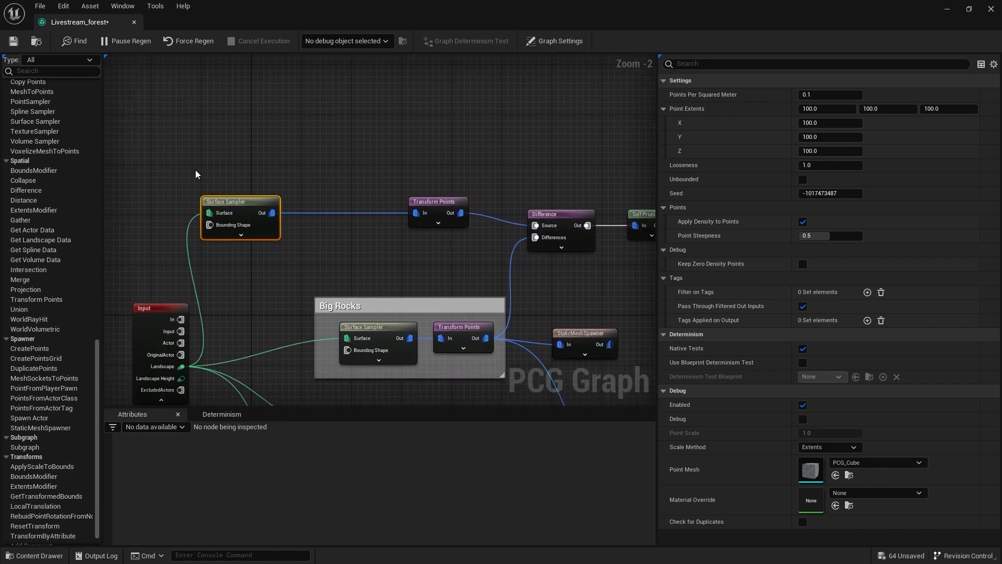
type("cSma")
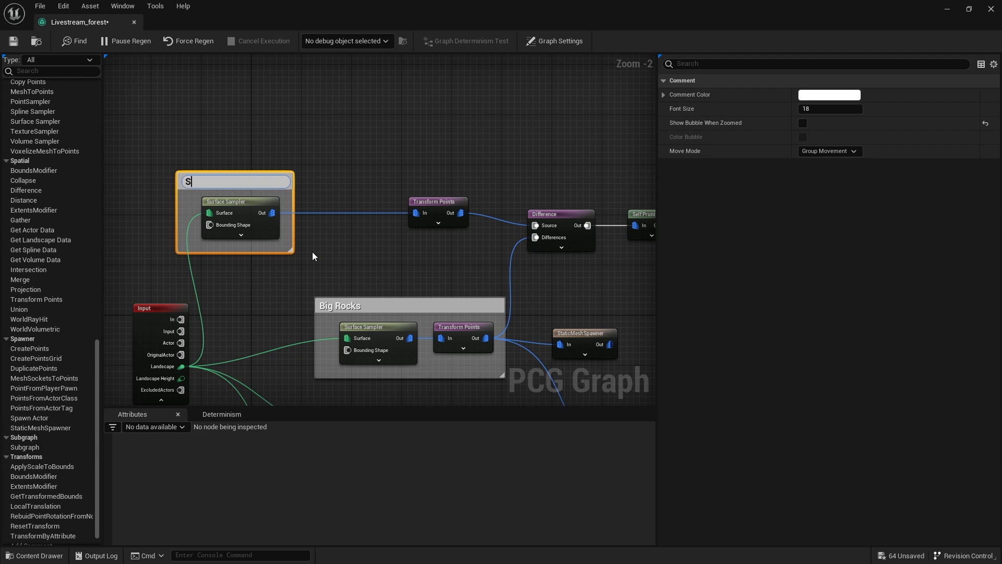
key("BackSpace")
key("BackSpace")
key("BackSpace")
type("Medium")
type(" Rocks")
key("Return")
Group the Surface Sampler and Transform Points below Big Rocks in a comment titled Smaller Rocks.
right_click_drag(248, 346, 281, 70)
right_click_drag(340, 137, 267, 178)
left_click_drag(275, 170, 502, 237)
left_click_drag(344, 186, 313, 192)
type("cSmaller Rocks")
key("Return")
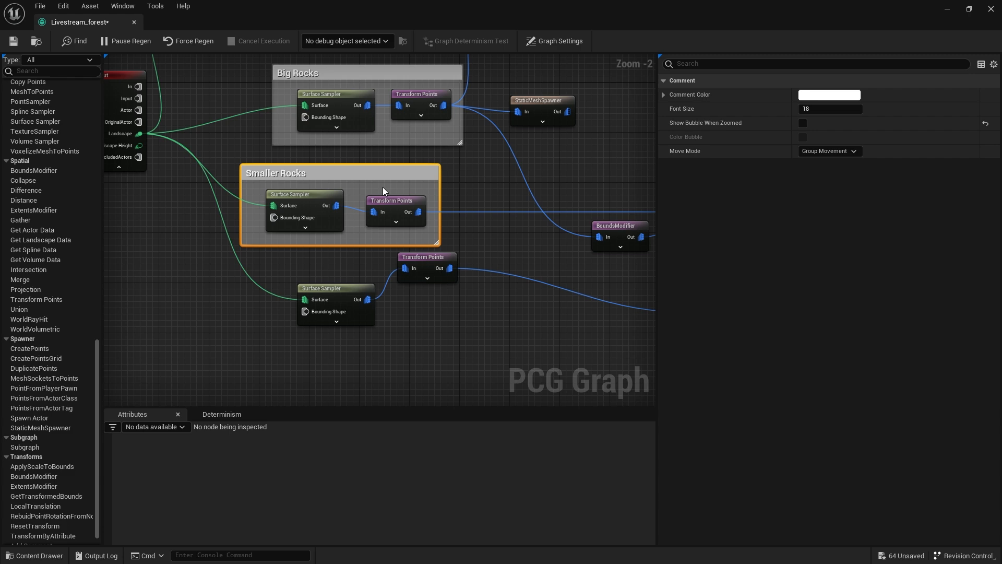
Line up the lowest Transform Points with its Surface Sampler and group both in a comment titled Grass.
left_click_drag(423, 268, 433, 303)
right_click_drag(465, 317, 418, 300)
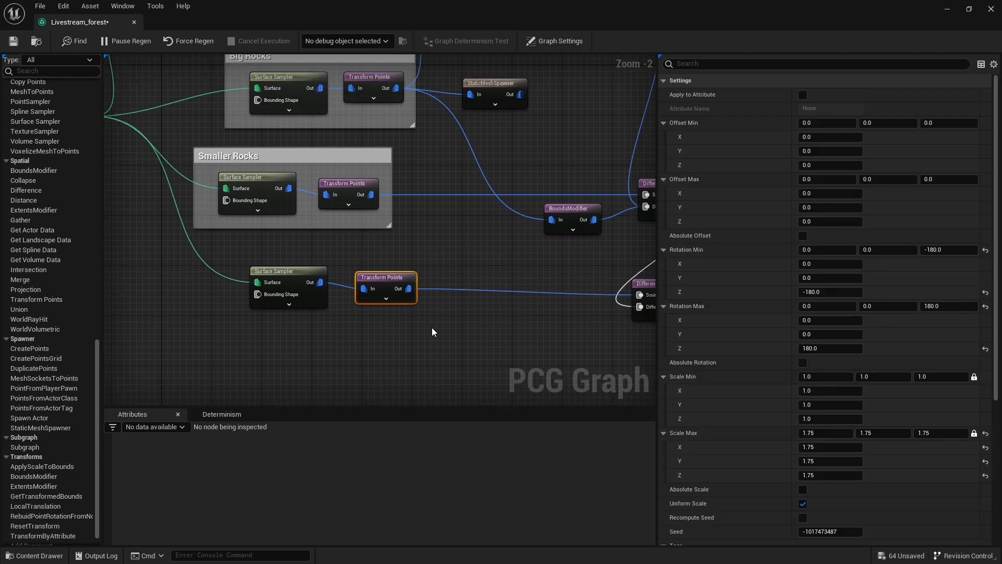
left_click_drag(430, 326, 252, 261)
type("c")
type("G")
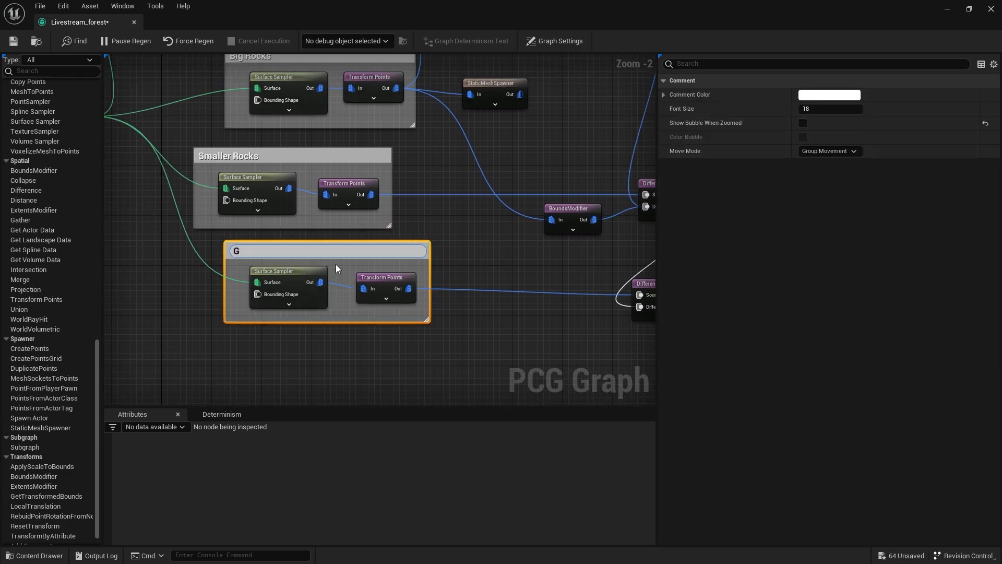
type("rass")
key("Return")
left_click_drag(353, 252, 335, 270)
Add a NormalToDensity node near the Medium Rocks group.
right_click_drag(372, 186, 508, 404)
right_click_drag(421, 211, 391, 236)
left_click(328, 168)
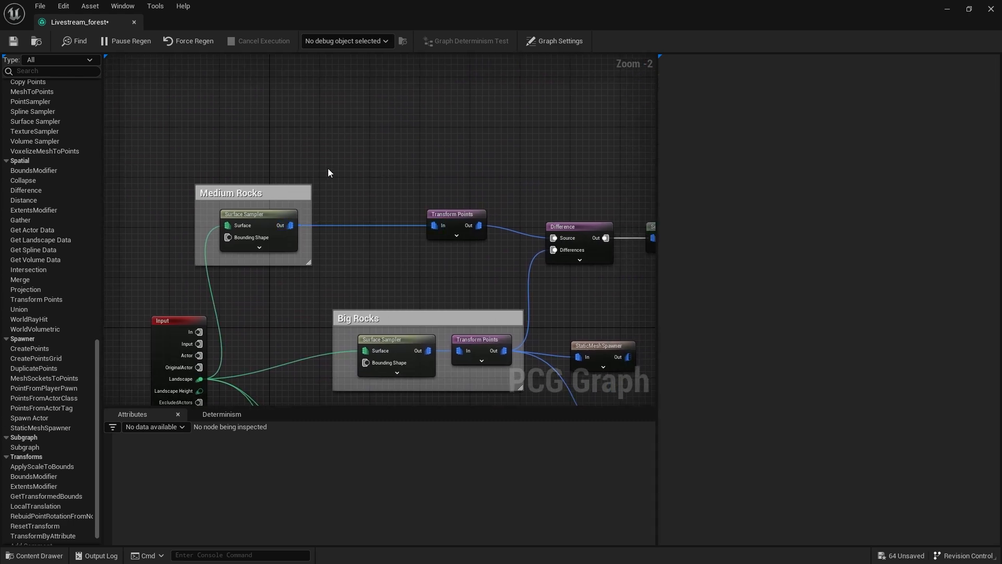
right_click(328, 168)
type("sampler")
key("Escape")
key("ctrl+v")
scroll(328, 168, "up", 2)
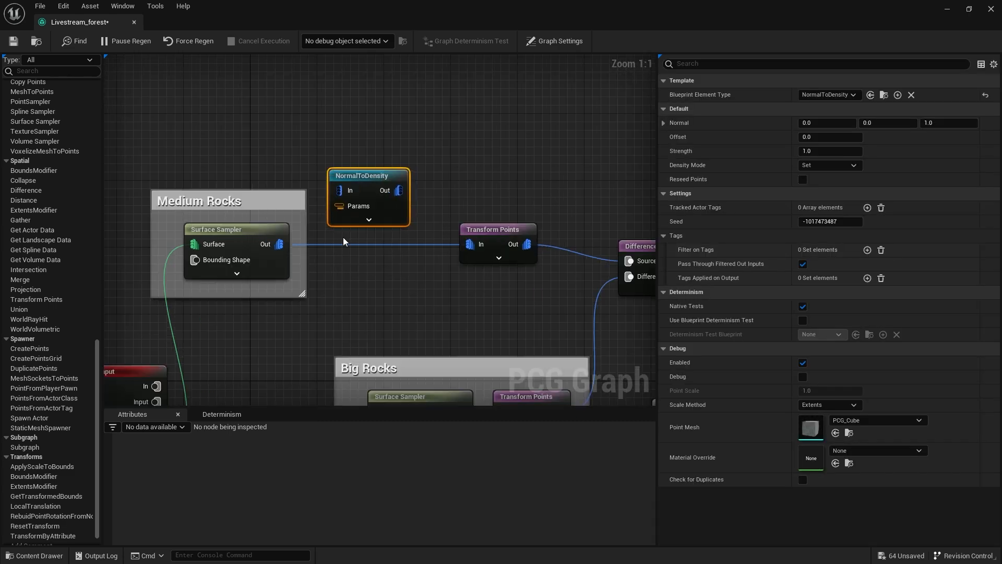
Expand the NormalToDensity node's Normal values, connect the Medium Rocks Surface Sampler's output to its input, and reposition the node.
left_click(664, 124)
left_click(945, 123)
key("Return")
right_click_drag(378, 291, 445, 273)
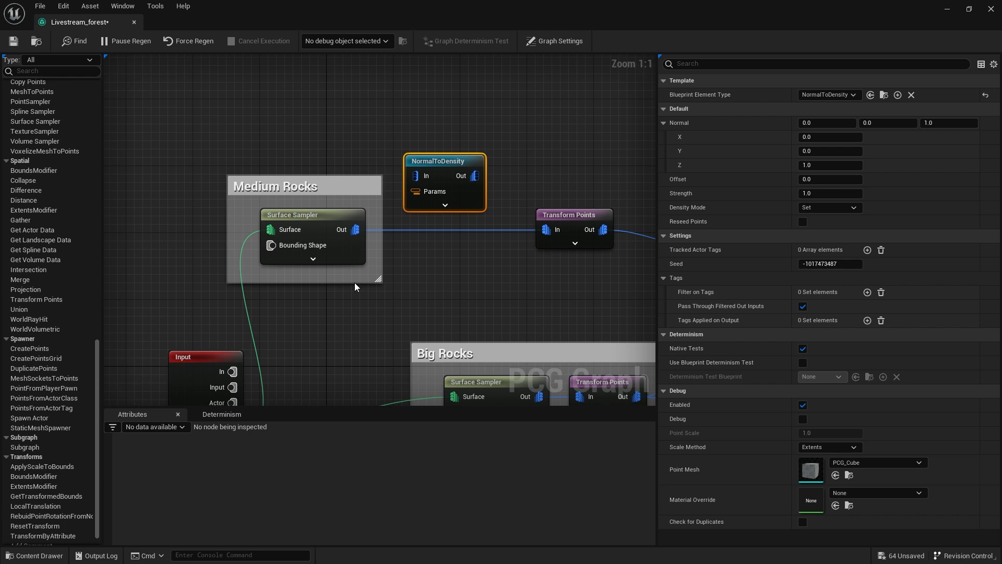
left_click_drag(355, 230, 416, 176)
right_click_drag(471, 228, 364, 200)
left_click_drag(342, 140, 340, 110)
Add a Density Filter node and place it beside the NormalToDensity node.
left_click(394, 111)
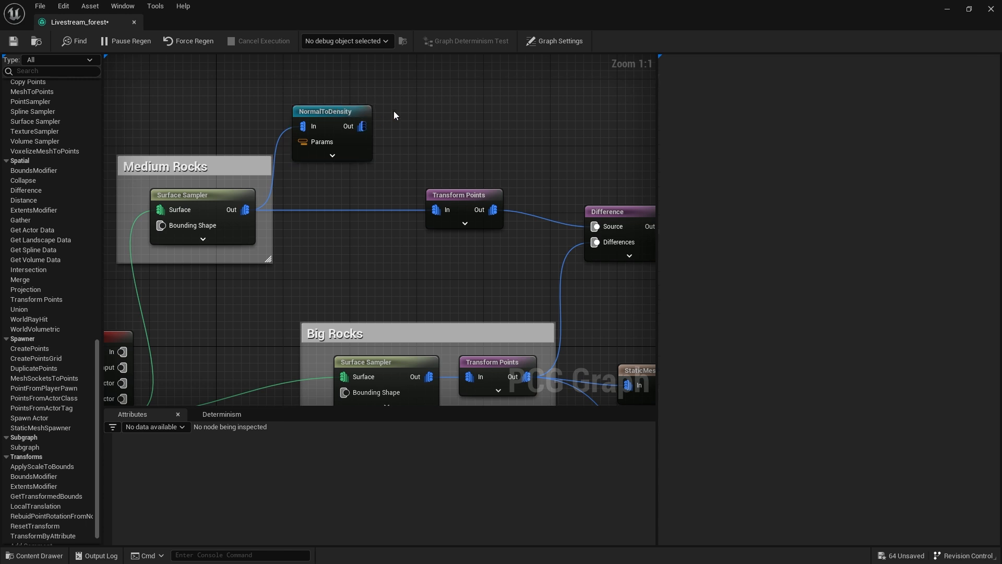
right_click(394, 110)
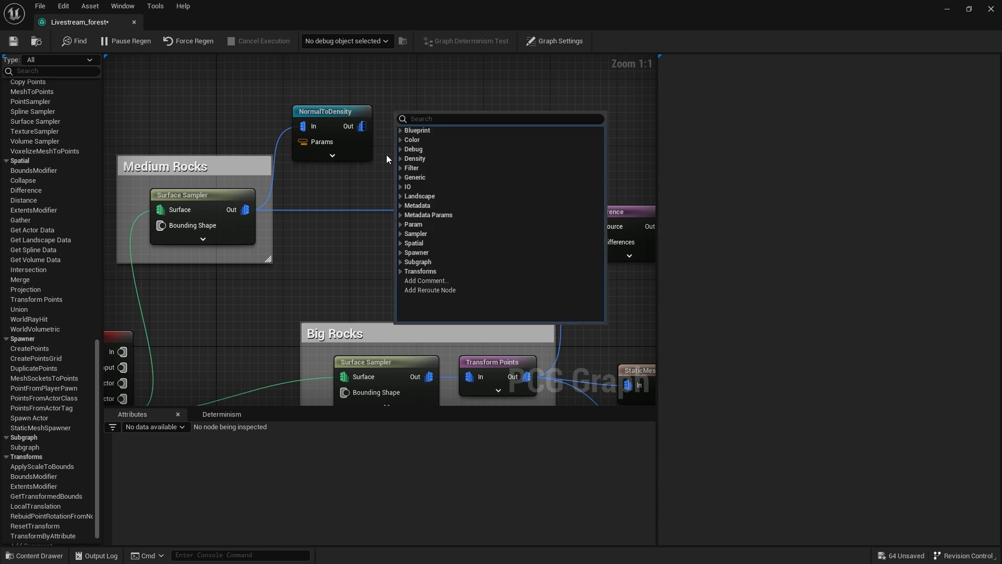
right_click(411, 92)
right_click(415, 104)
type("density")
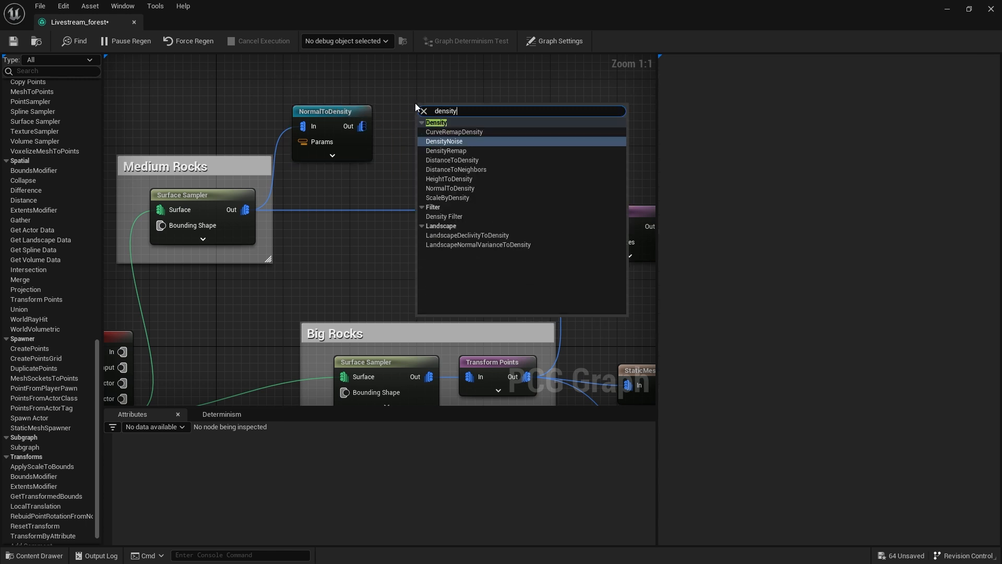
left_click(456, 218)
right_click_drag(441, 127, 532, 225)
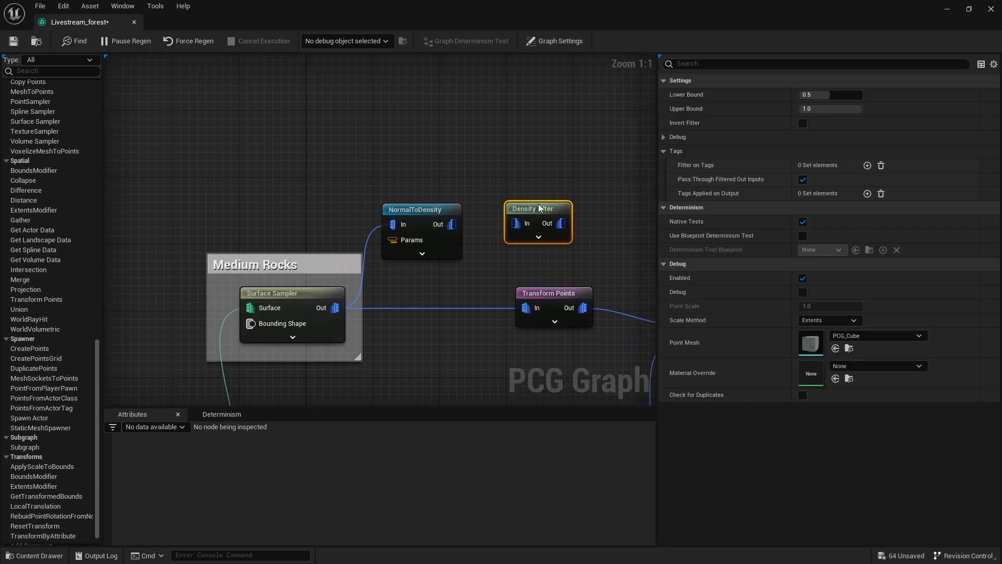
left_click_drag(536, 211, 520, 209)
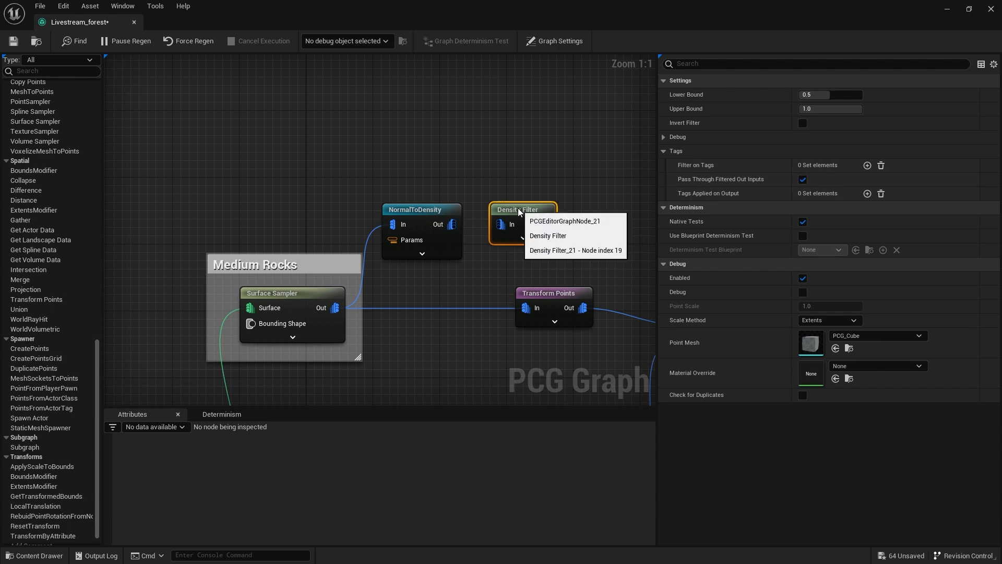
Enable debug on the NormalToDensity node, shrink the graph window and examine the debug points on the hill.
left_click(444, 211)
key("d")
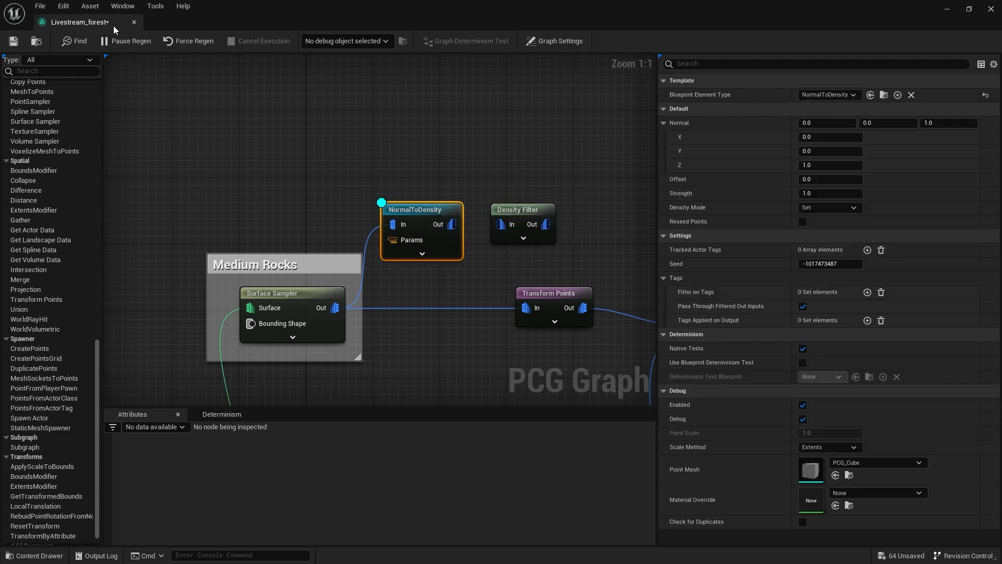
double_click(114, 30)
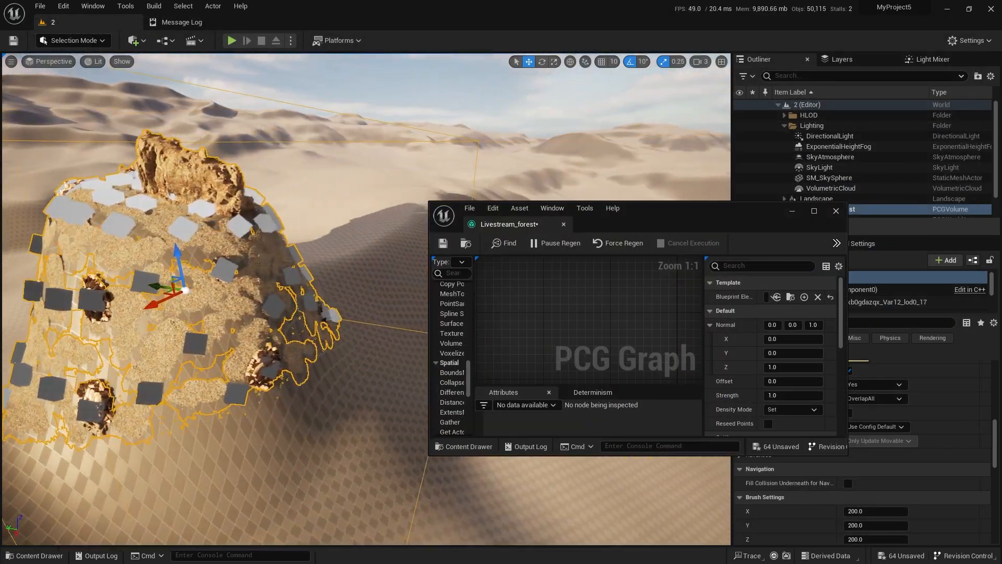
right_click_drag(324, 292, 297, 382)
scroll(261, 308, "down", 5)
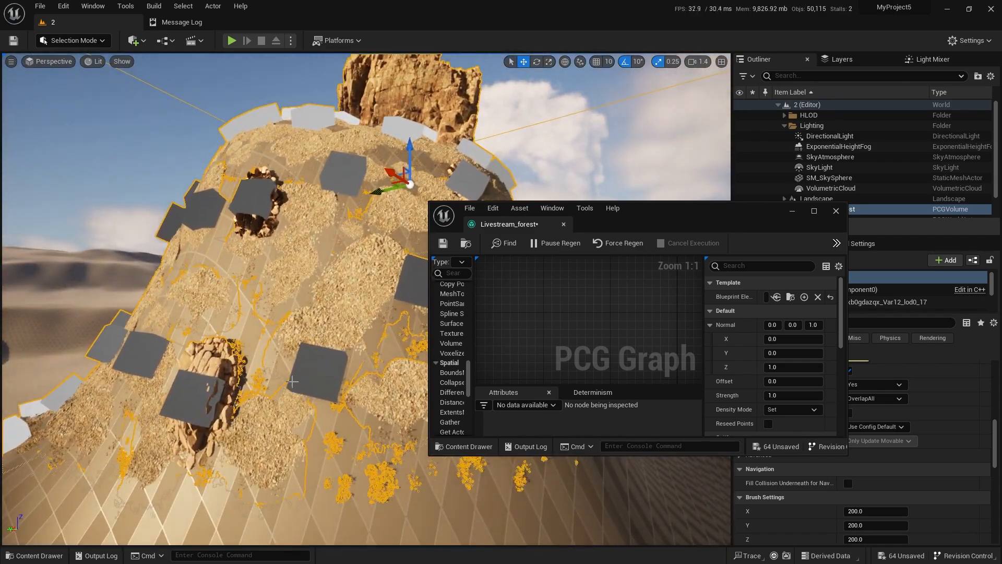
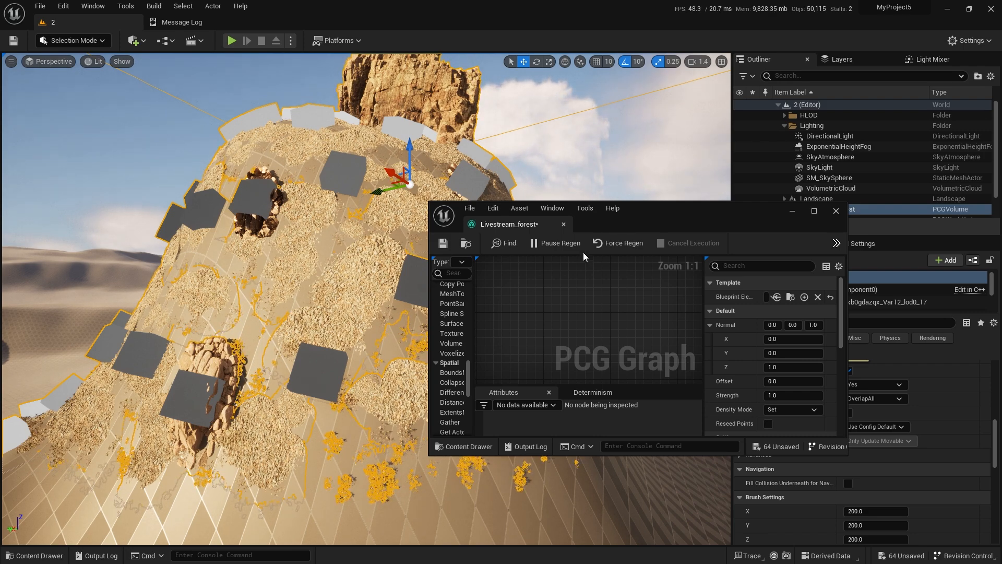
Connect NormalToDensity's output to the Density Filter's input and switch debugging from NormalToDensity to the Density Filter.
double_click(685, 213)
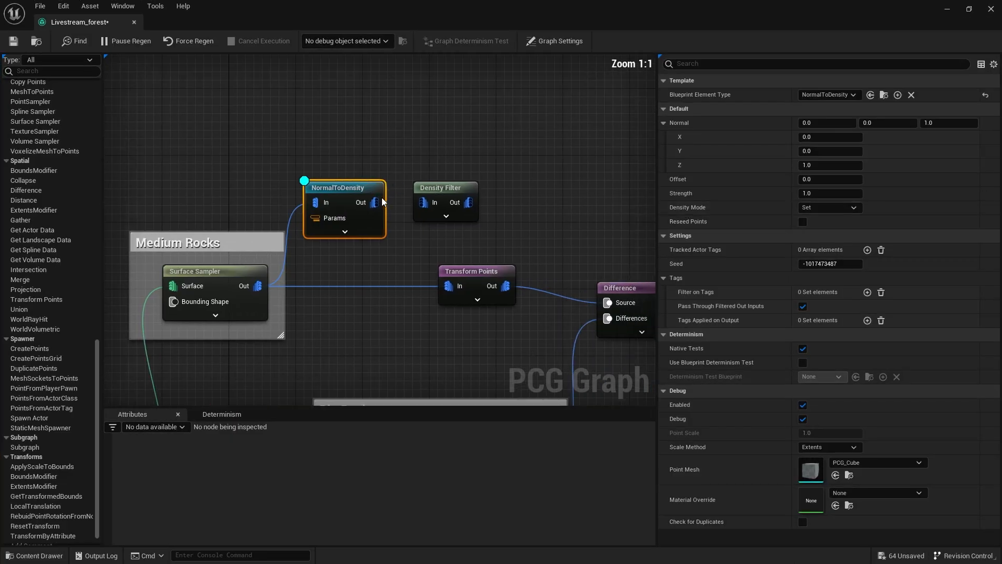
left_click_drag(366, 193, 431, 181)
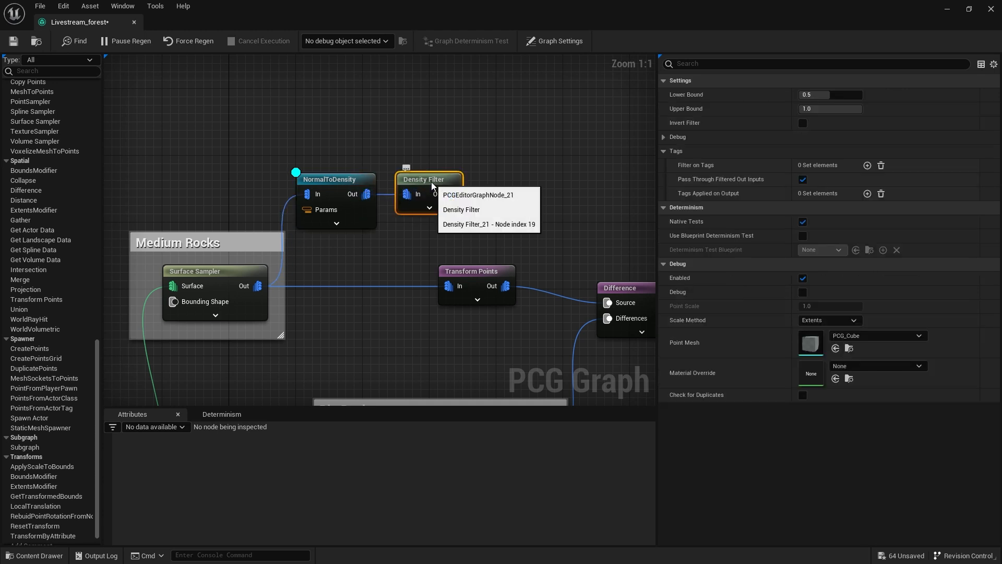
left_click(371, 180)
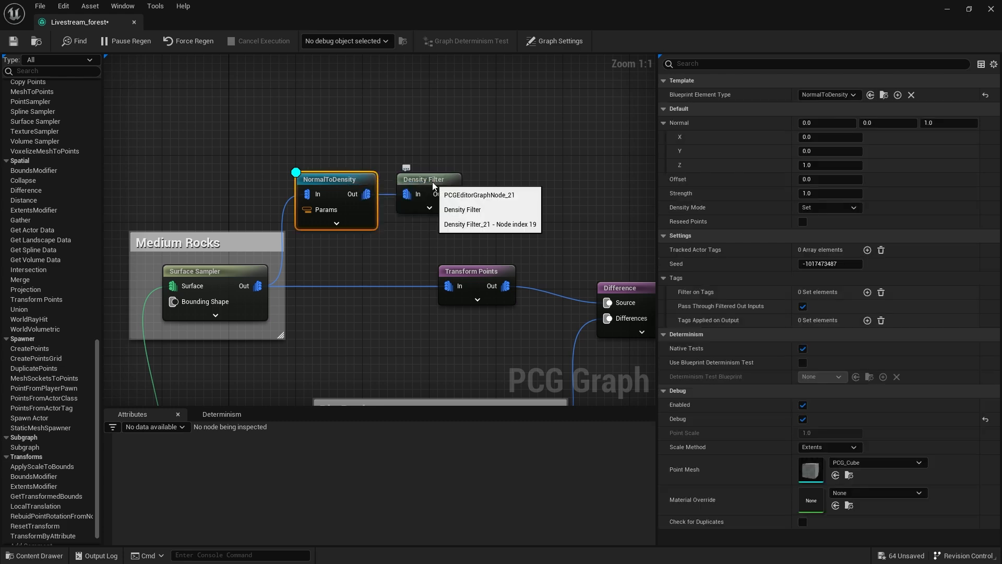
left_click(434, 182)
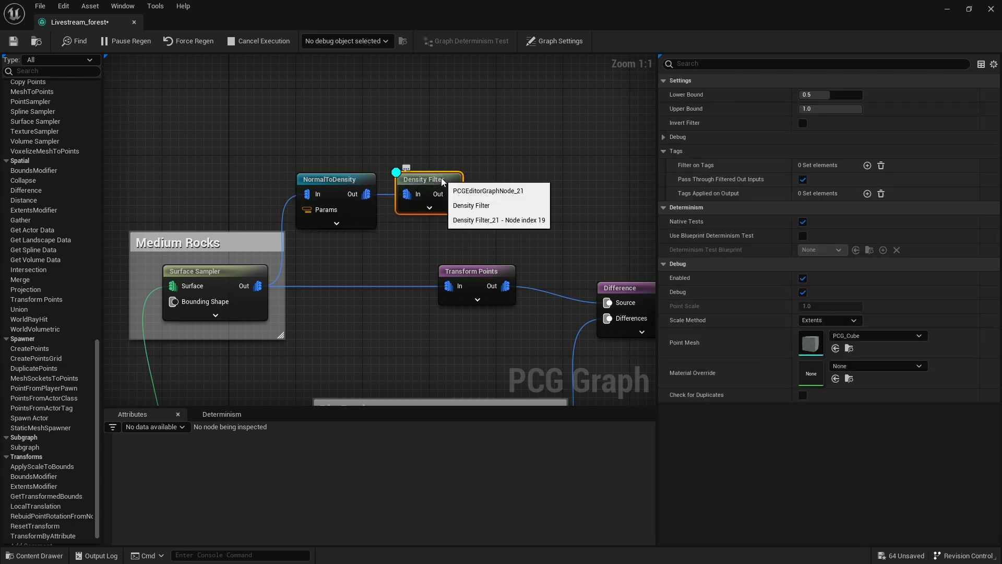
Shrink the graph window, set the Density Filter's Lower Bound to 0.9 and check the debug points on the hill.
double_click(421, 14)
right_click_drag(393, 183, 359, 204)
right_click_drag(563, 307, 523, 258)
scroll(523, 258, "down", 3)
right_click_drag(594, 290, 486, 257)
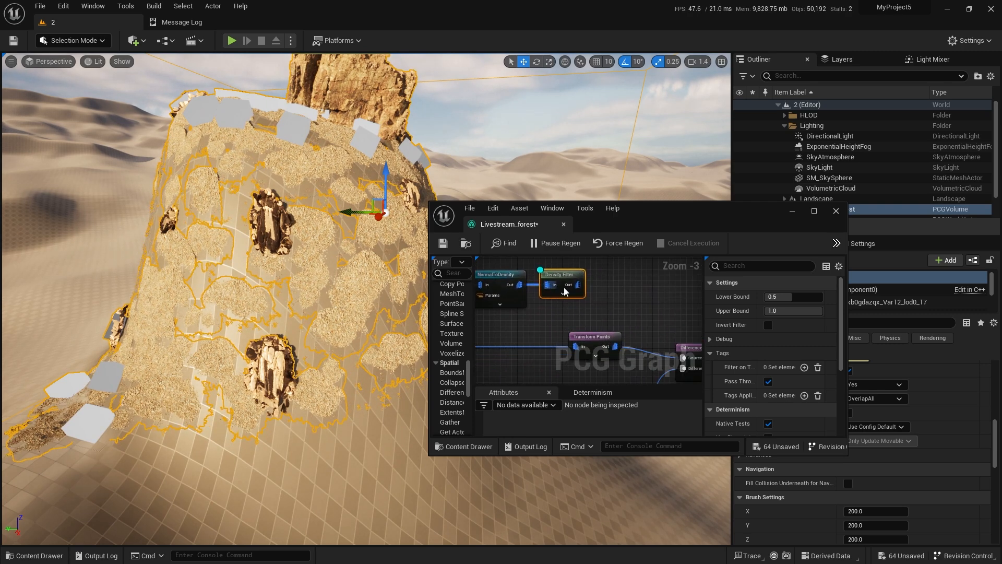
right_click_drag(612, 295, 630, 287)
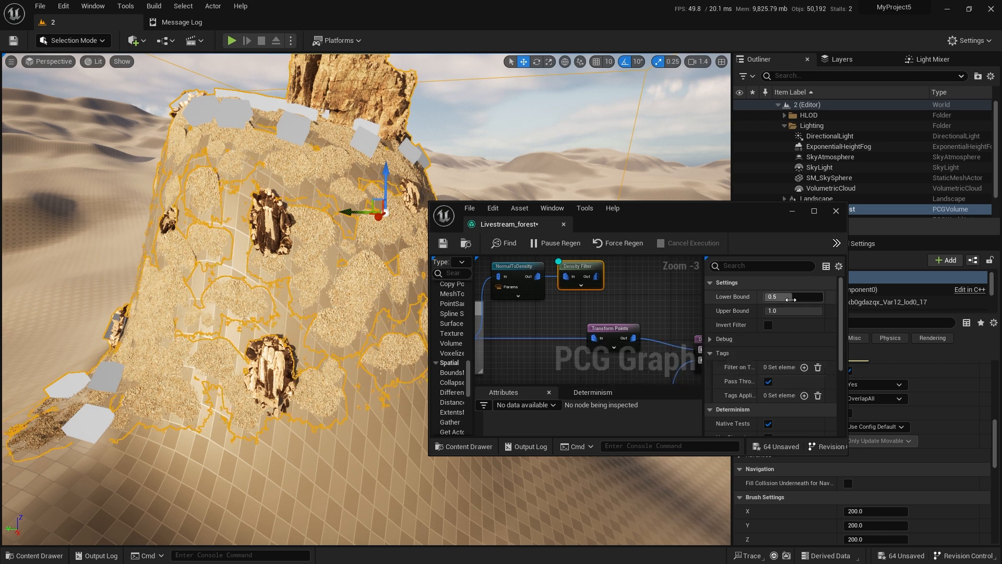
type("0.9")
key("Return")
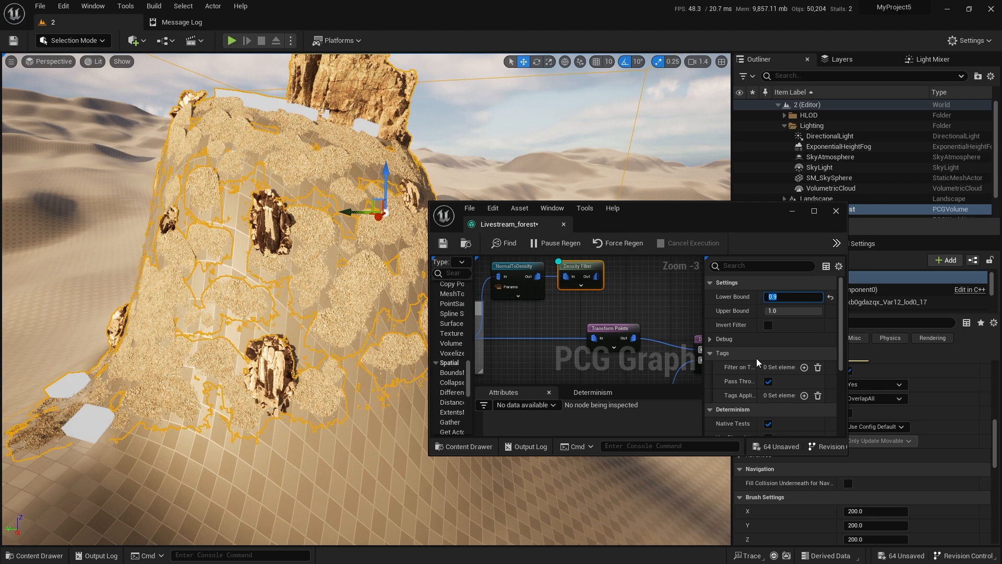
right_click_drag(647, 296, 692, 305)
mouse_move(313, 283)
right_mouse_down()
mouse_move(308, 274)
mouse_move(345, 313)
mouse_move(319, 300)
right_mouse_up()
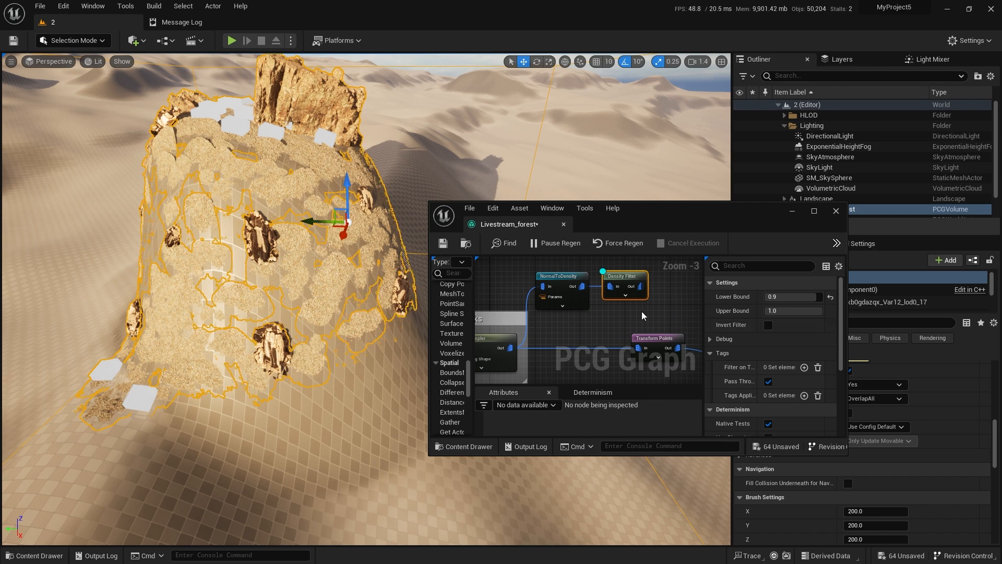
Connect the Density Filter's output to the Medium Rocks Transform Points node, replacing the direct Surface Sampler link.
left_click_drag(642, 286, 638, 347)
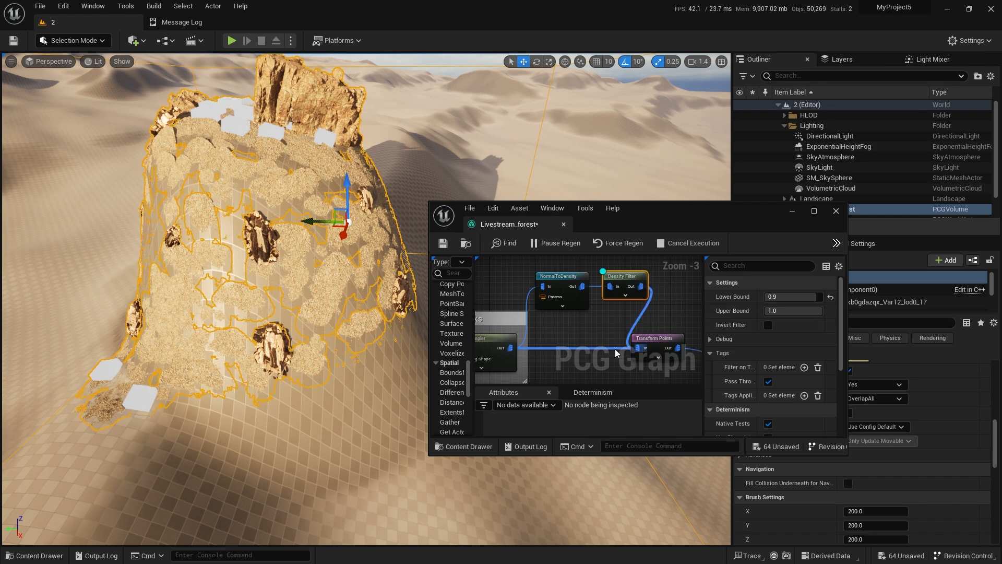
left_click(574, 347, "alt")
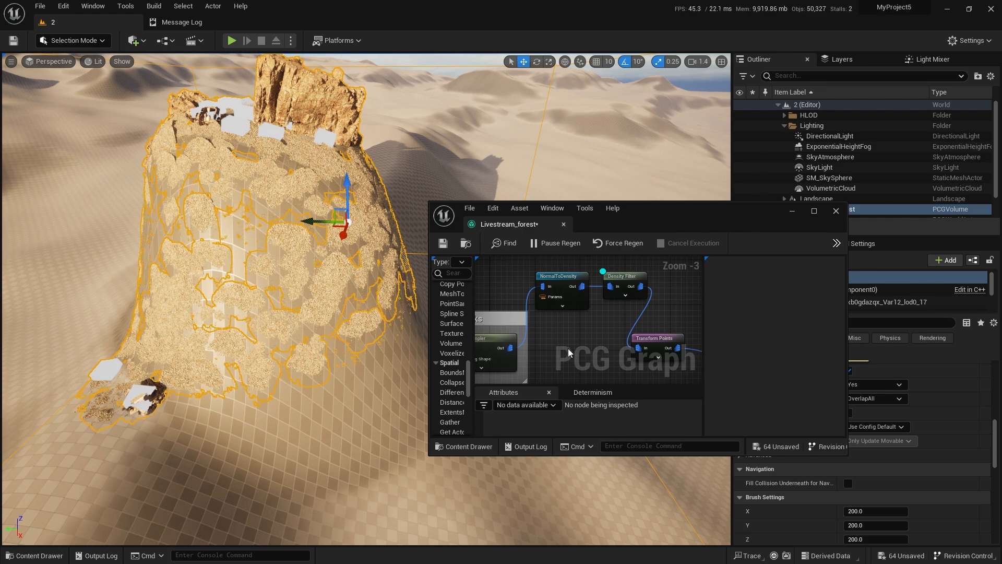
right_click_drag(338, 315, 339, 292)
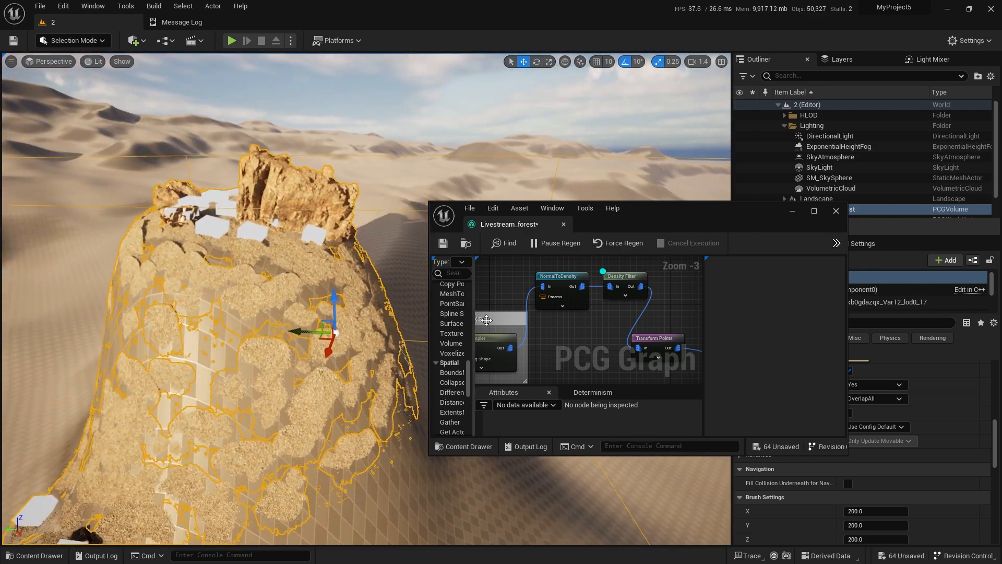
Enlarge the graph window, turn off the Density Filter's debug and select it together with the NormalToDensity node for copying.
double_click(683, 214)
scroll(441, 123, "up", 2)
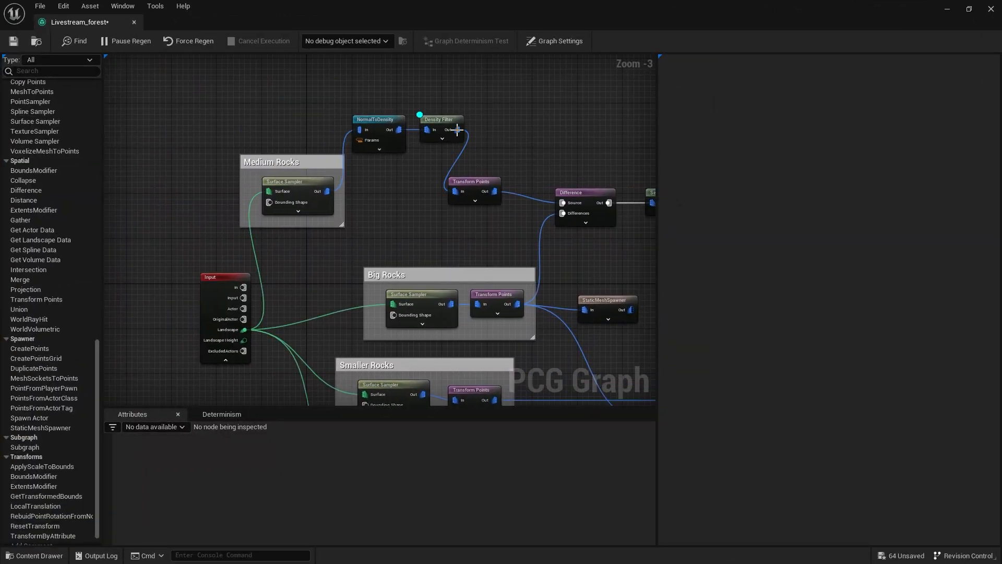
left_click(441, 122)
left_click_drag(429, 186, 360, 125)
Move the Big Rocks group closer to the Input node and shift its Transform Points node away from the Surface Sampler.
right_click_drag(407, 251, 405, 153)
left_click_drag(402, 225, 293, 211)
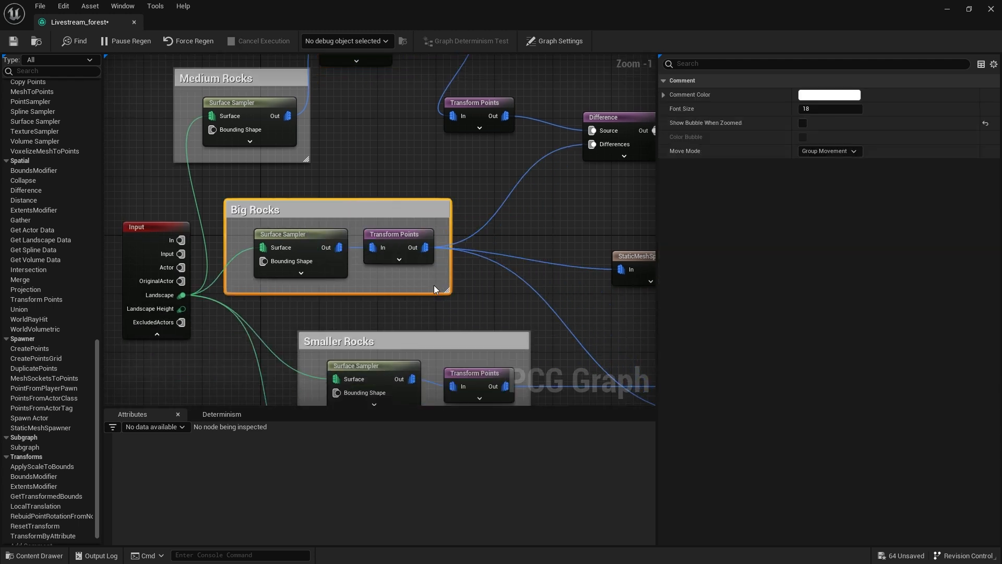
left_click(397, 234)
left_click_drag(396, 234, 520, 235)
left_click(383, 176)
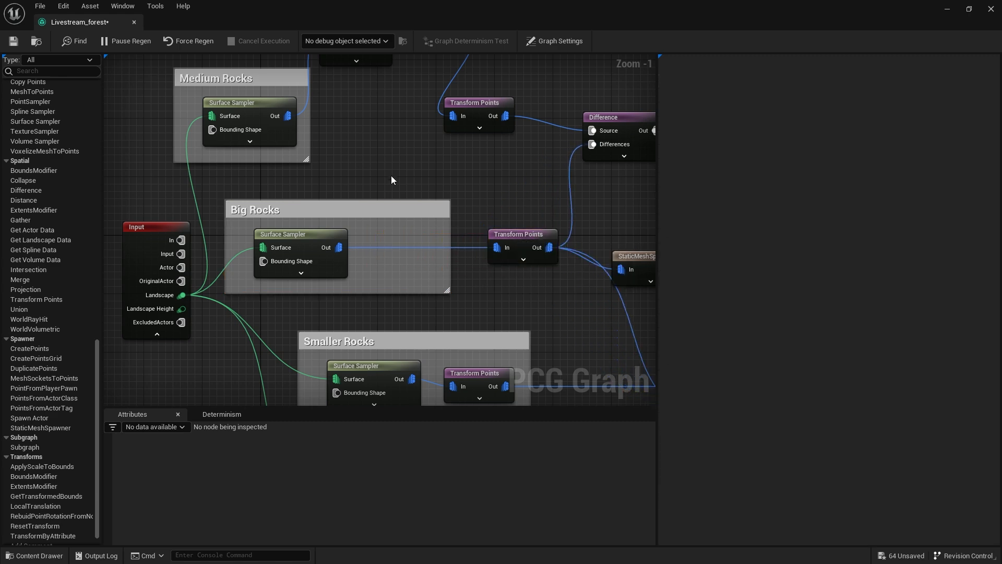
Paste the NormalToDensity and Density Filter copies into Big Rocks and wire them between its Surface Sampler and Transform Points.
key("ctrl+v")
scroll(391, 186, "up", 1)
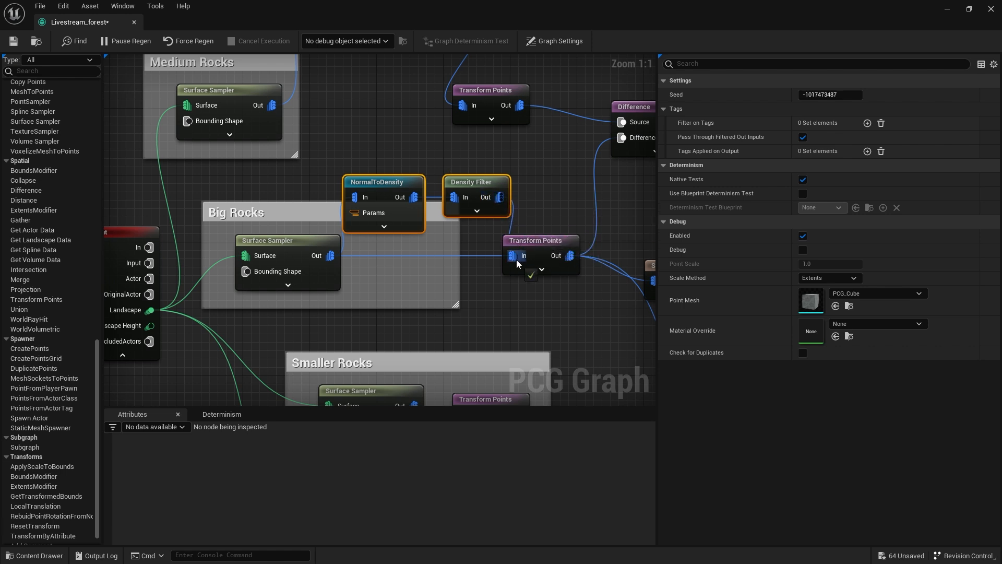
left_click(480, 265)
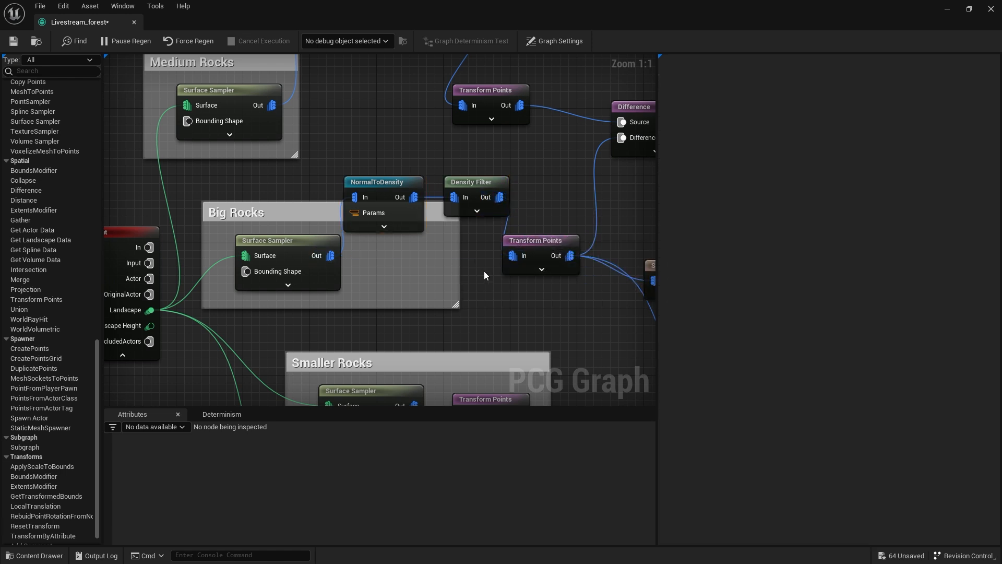
left_click_drag(475, 187, 475, 253)
left_click_drag(377, 181, 385, 240)
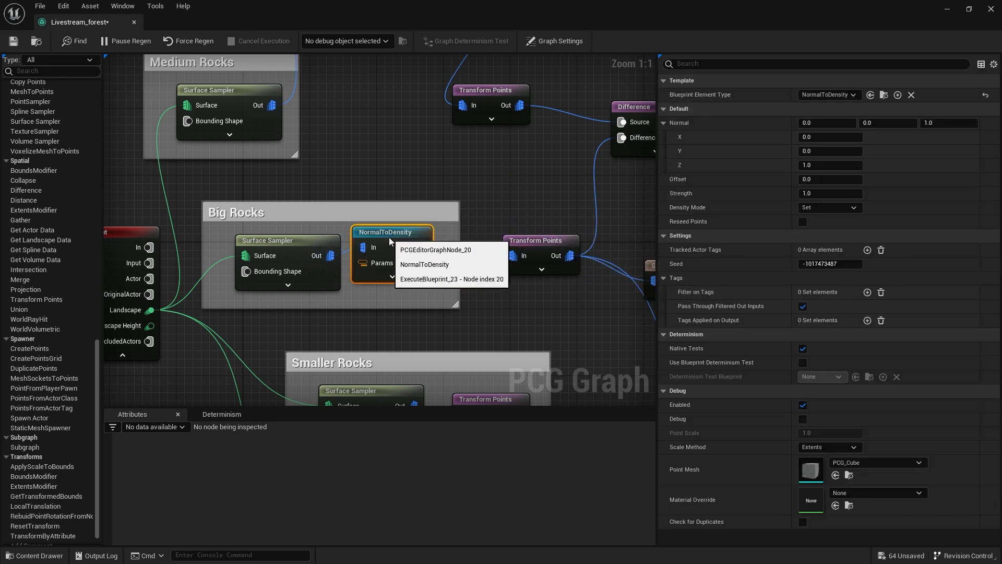
Widen the Big Rocks comment box around its nodes and line up the connected StaticMeshSpawner beside it.
right_click_drag(541, 302, 458, 285)
left_click_drag(372, 289, 508, 298)
left_click_drag(458, 225, 485, 236)
right_click_drag(504, 293, 410, 261)
left_click_drag(506, 215, 524, 202)
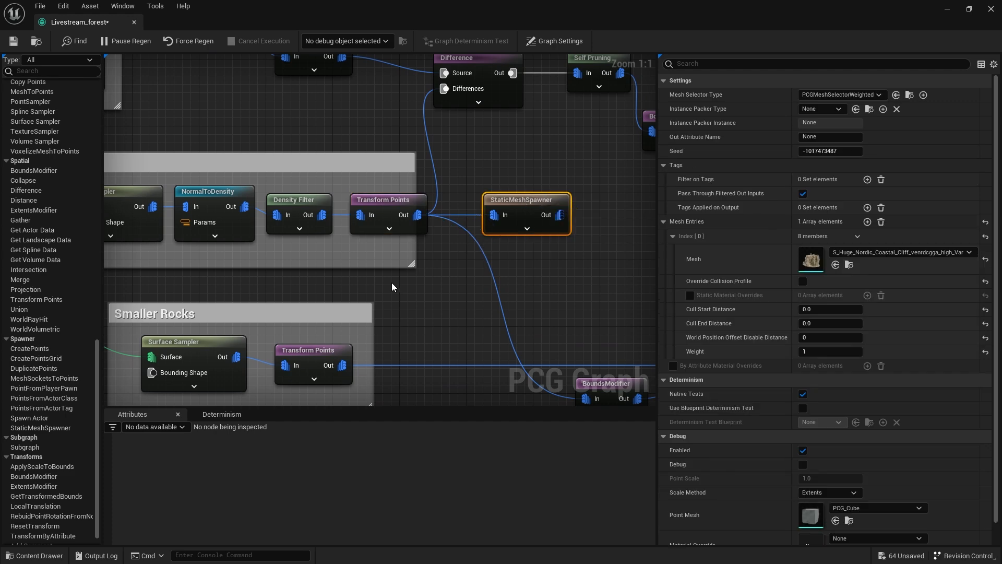
Move the Smaller Rocks group closer to the Input node and widen its comment box.
scroll(391, 282, "down", 2)
right_click_drag(392, 282, 540, 181)
left_click_drag(430, 200, 380, 194)
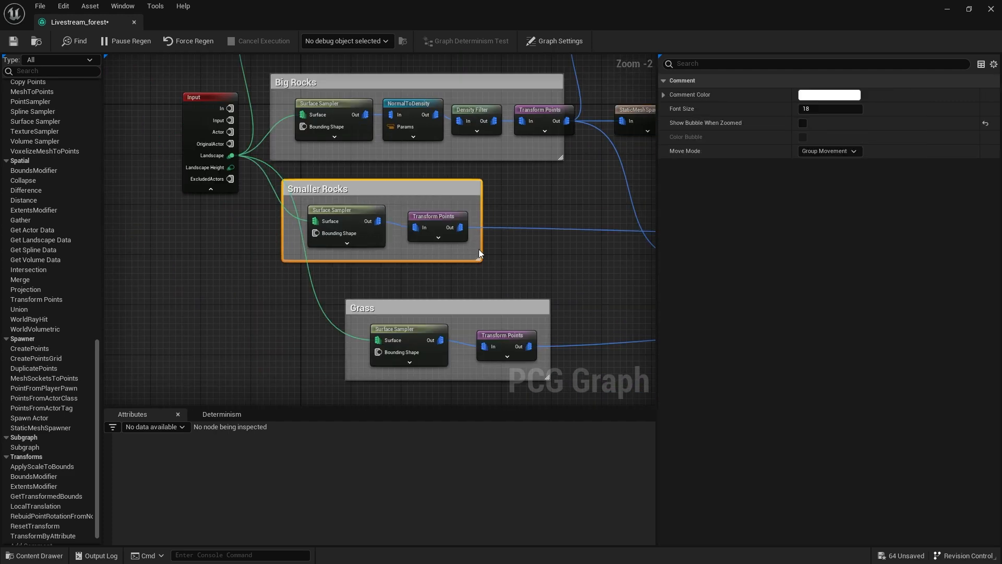
left_click_drag(477, 259, 615, 279)
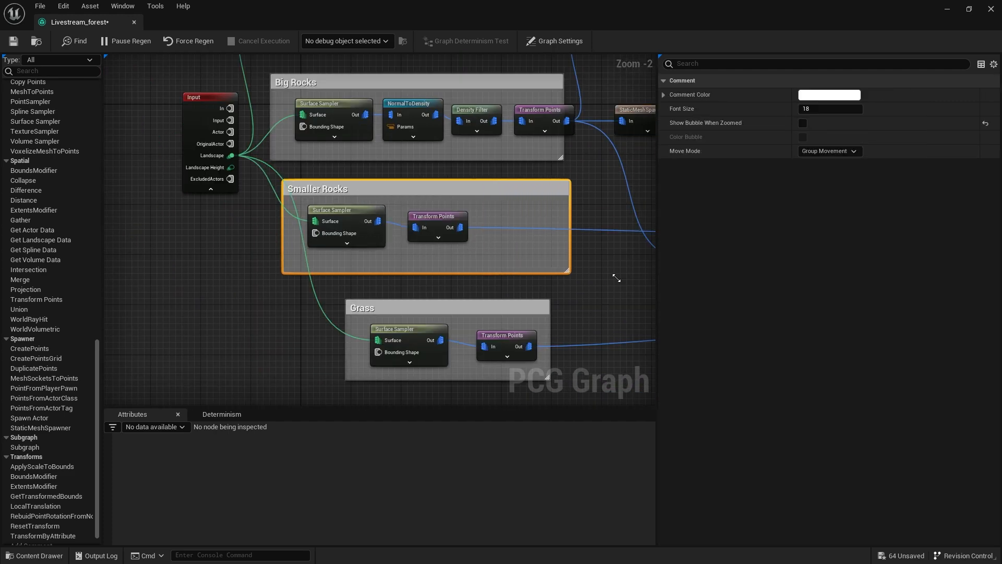
scroll(488, 192, "up", 2)
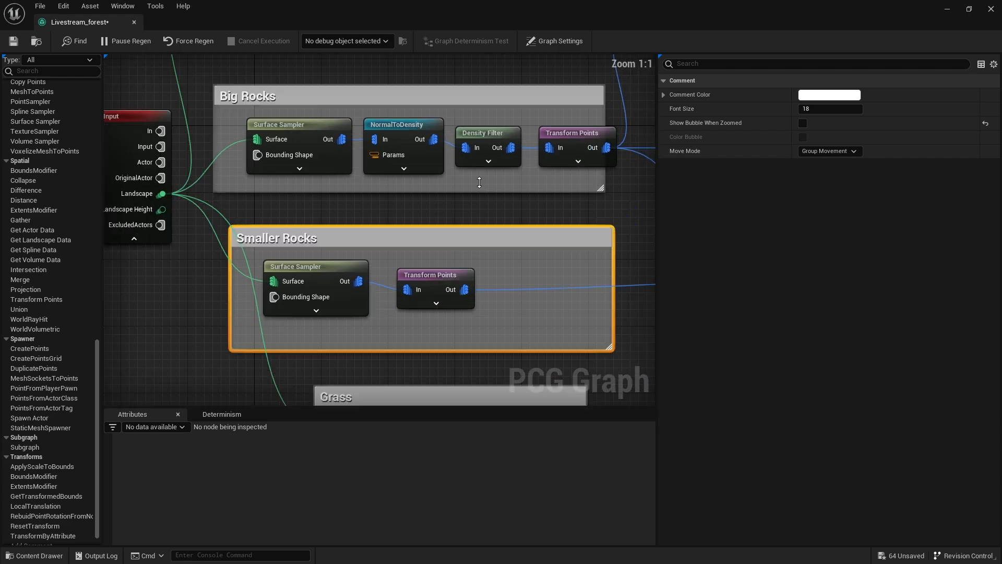
Copy NormalToDensity and Density Filter from Big Rocks and wire the copies between the Smaller Rocks Surface Sampler and Transform Points.
left_click_drag(496, 180, 408, 129)
right_click_drag(464, 234, 373, 181)
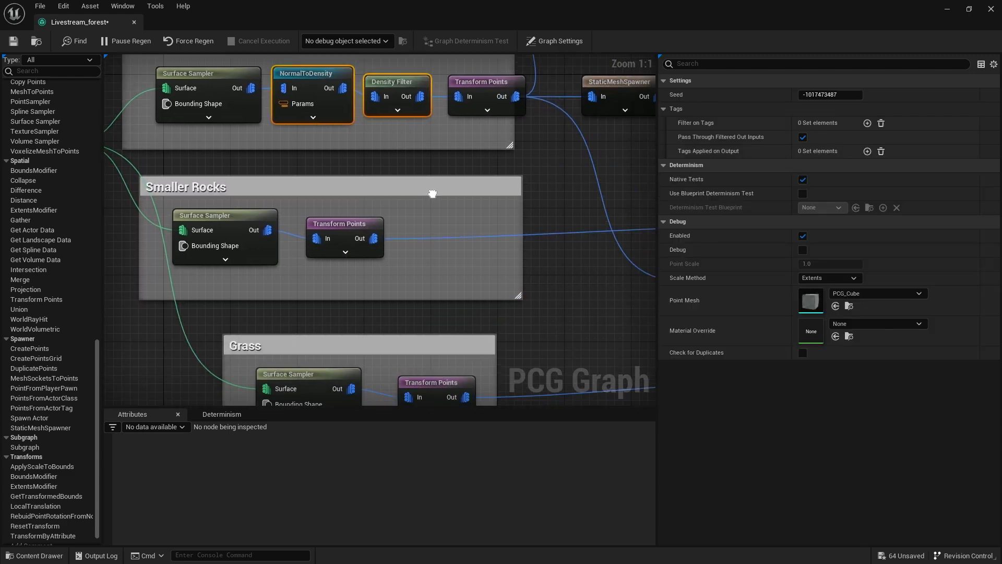
key("ctrl+c")
key("ctrl+v")
left_click_drag(350, 221, 474, 230)
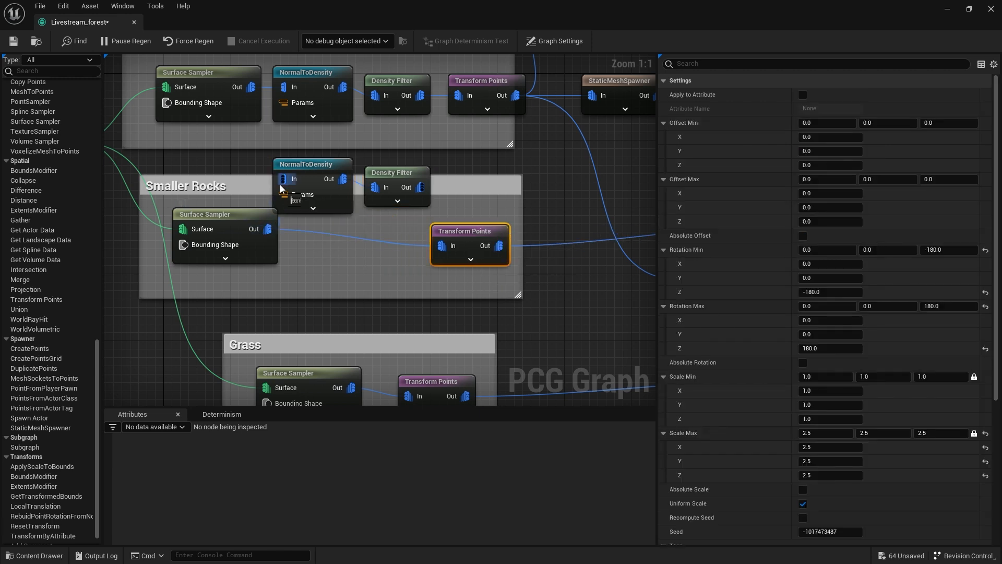
left_click_drag(430, 190, 428, 245)
Arrange the pasted filter nodes and the Surface Sampler in a row inside the Smaller Rocks group.
left_click(381, 240)
left_click_drag(378, 225, 335, 250)
right_click_drag(388, 283, 466, 261)
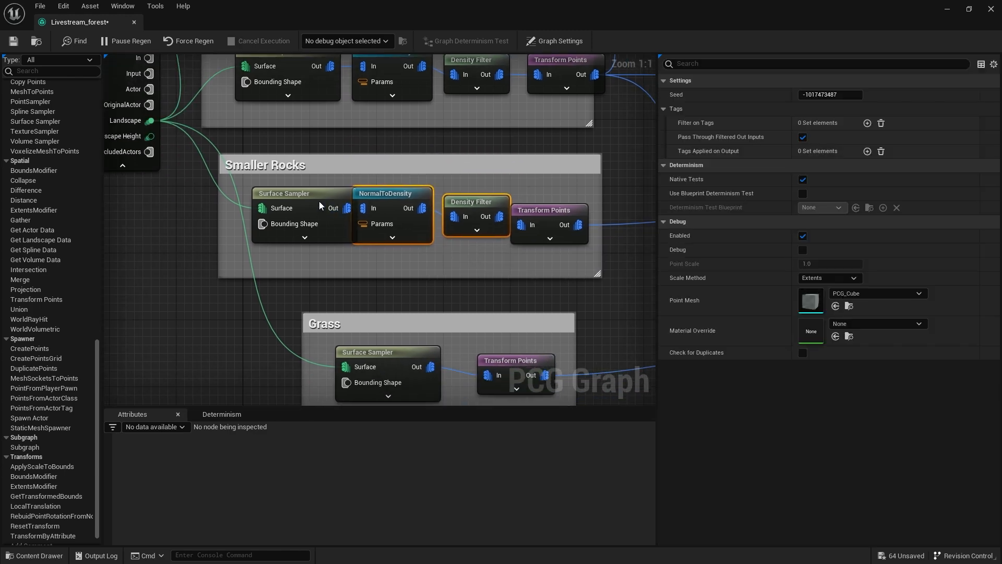
left_click_drag(318, 199, 297, 200)
Move the Grass group closer to the Input node, enlarge its comment box and shift its Transform Points node aside.
right_click_drag(386, 286, 414, 159)
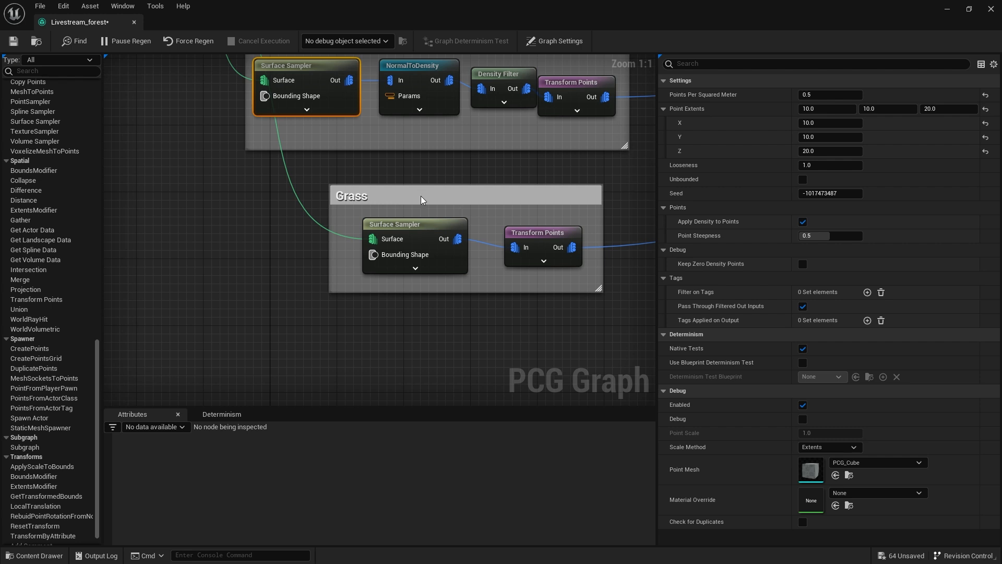
left_click_drag(421, 196, 328, 196)
left_click_drag(508, 291, 601, 322)
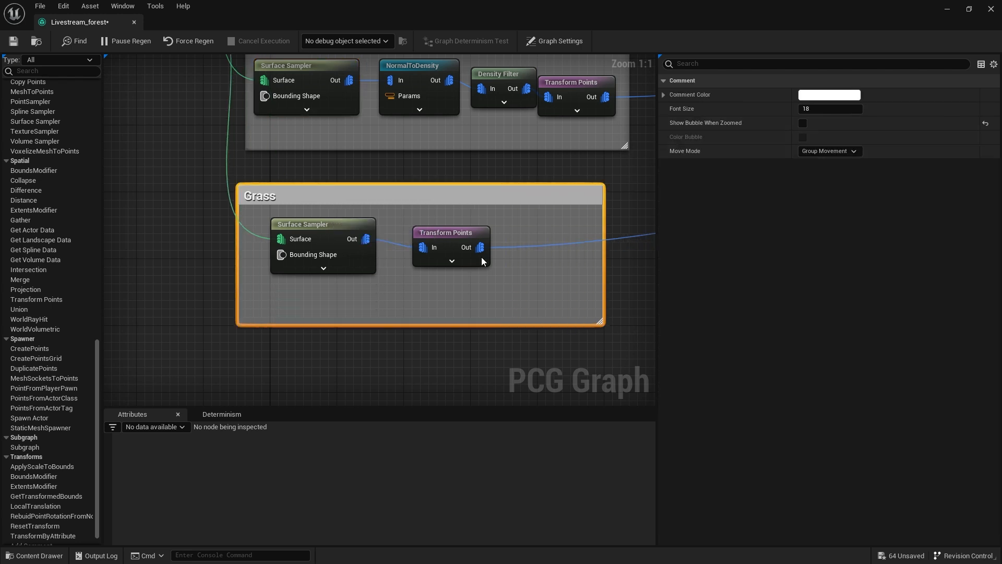
left_click_drag(446, 229, 556, 227)
Paste NormalToDensity and Density Filter into the Grass group and wire them between its Surface Sampler and Transform Points.
left_click(405, 292)
key("ctrl+v")
left_click_drag(405, 293, 436, 197)
left_click_drag(324, 234, 406, 212)
left_click_drag(524, 211, 530, 247)
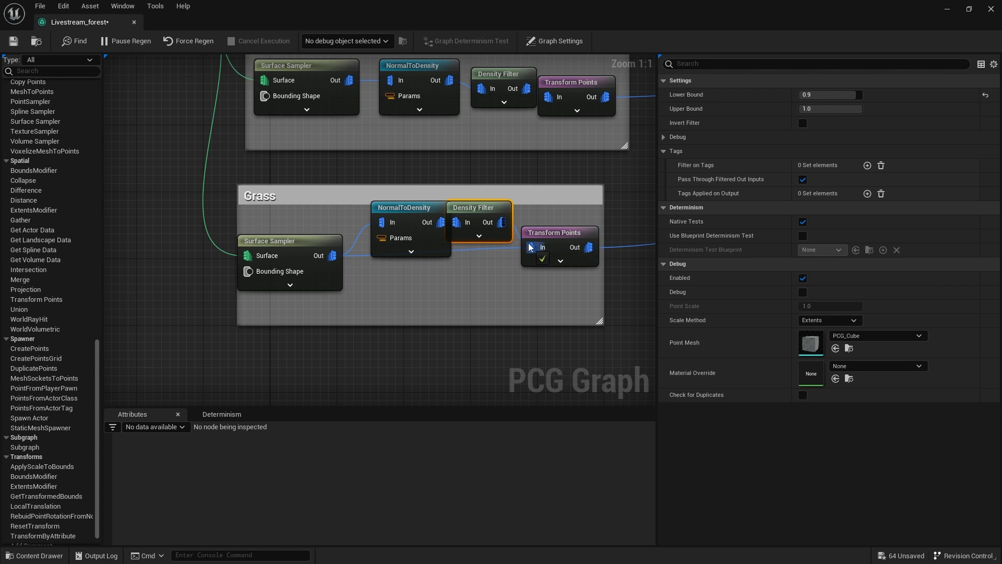
Line up the Grass group's NormalToDensity and Density Filter nodes and extend its comment box around the Surface Sampler.
left_click(390, 210)
left_click_drag(390, 210, 373, 210)
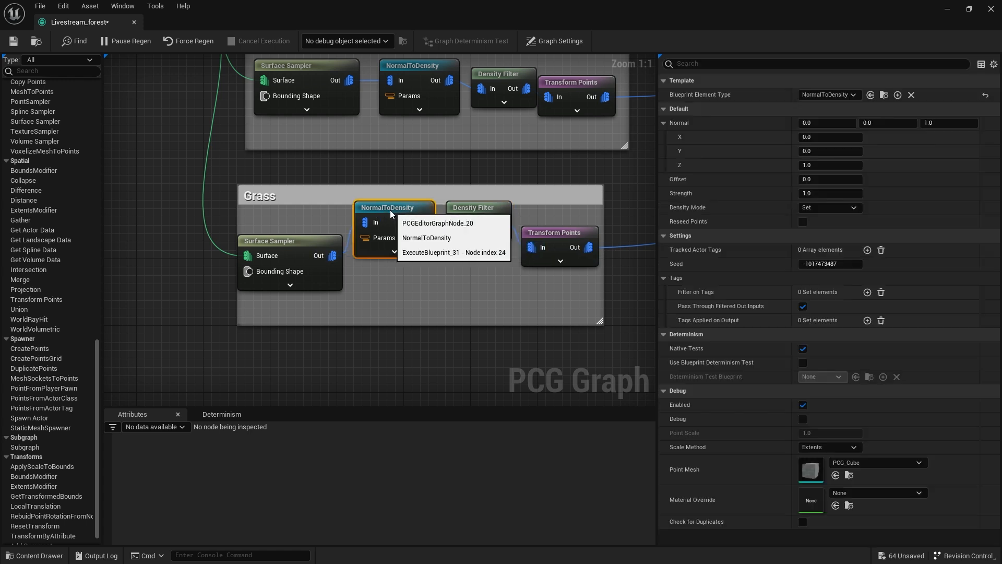
left_click_drag(240, 213, 211, 218)
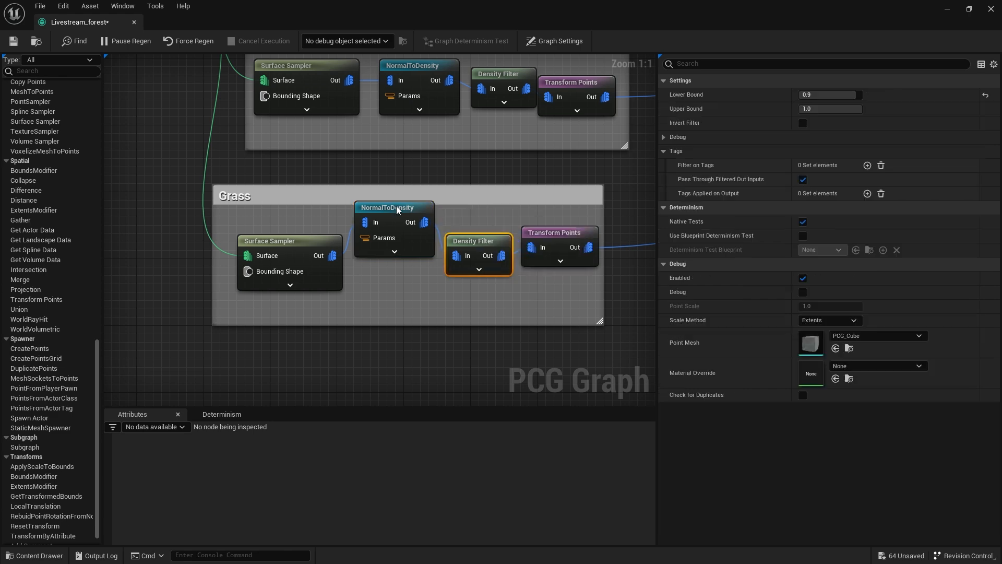
left_click(397, 225)
Shrink the graph window and examine the filtered rocks and grass on the hilltop up close.
scroll(422, 279, "down", 5)
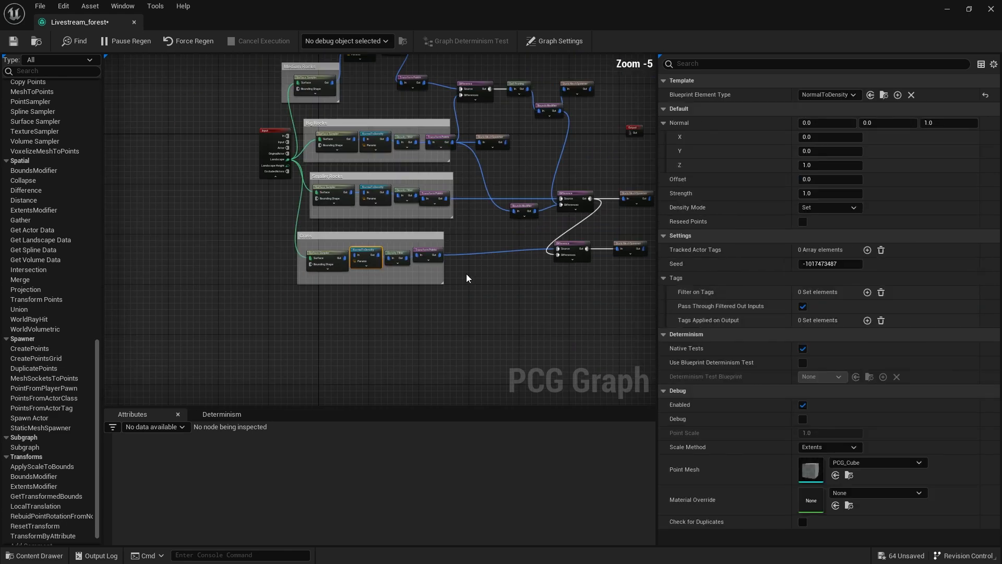
double_click(288, 20)
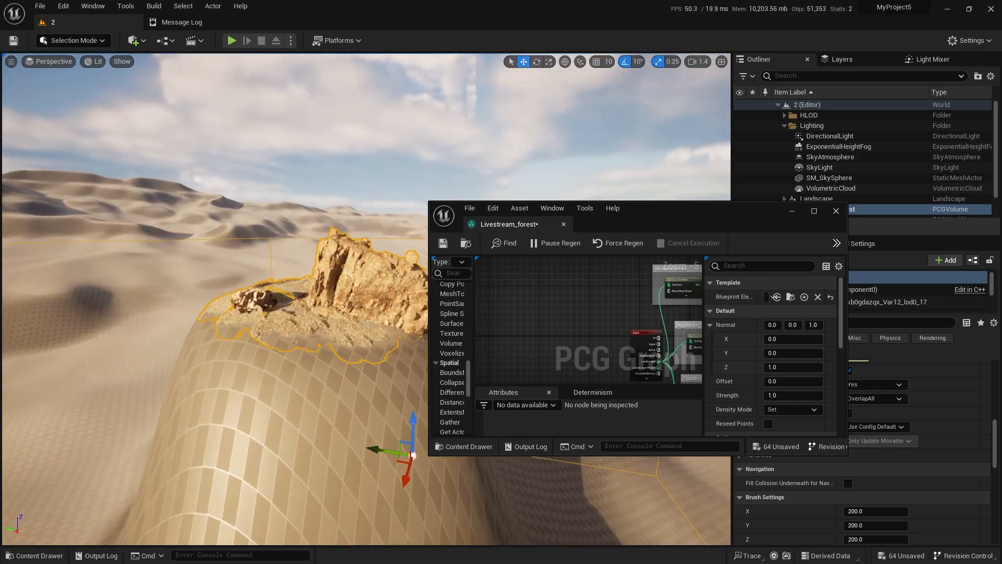
key("w")
right_click_drag(261, 235, 198, 340)
key("s")
right_click_drag(323, 298, 287, 256)
key("w")
key("w")
right_click_drag(308, 353, 304, 332)
scroll(511, 380, "down", 3)
key("w")
key("s")
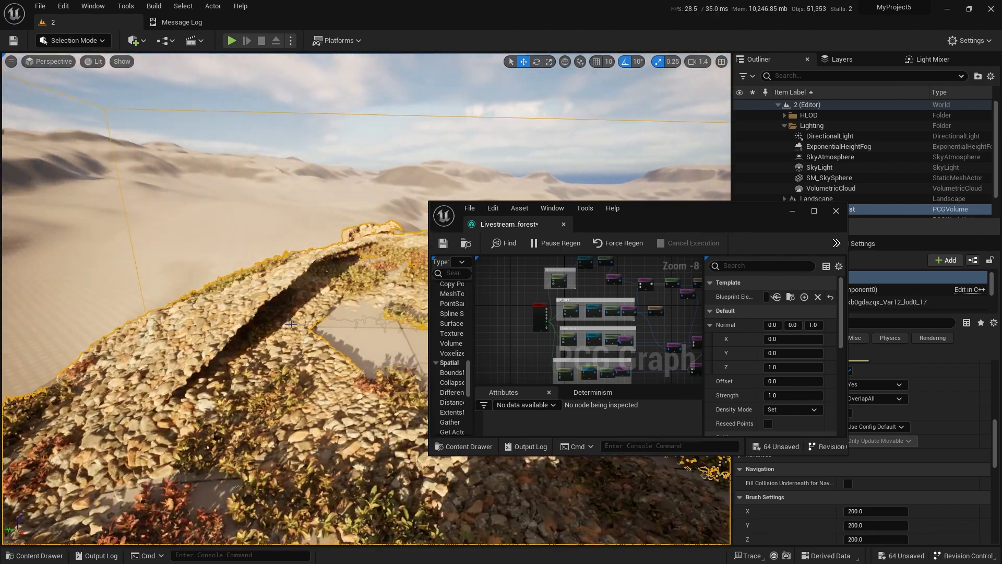
Set the Lower Bound of the Smaller Rocks Density Filter to 0.99 and check the hilltop.
scroll(582, 327, "up", 6)
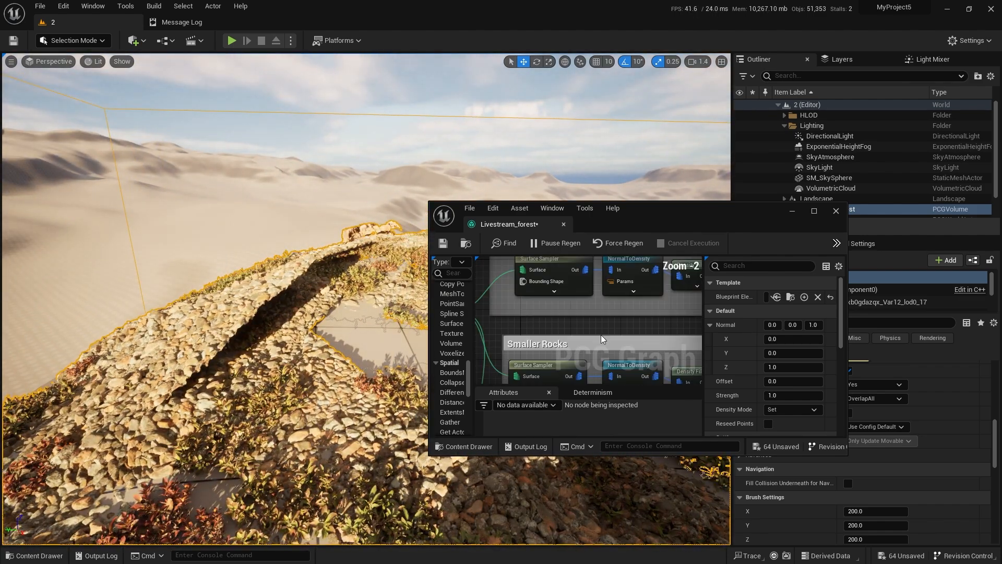
right_click_drag(617, 317, 557, 274)
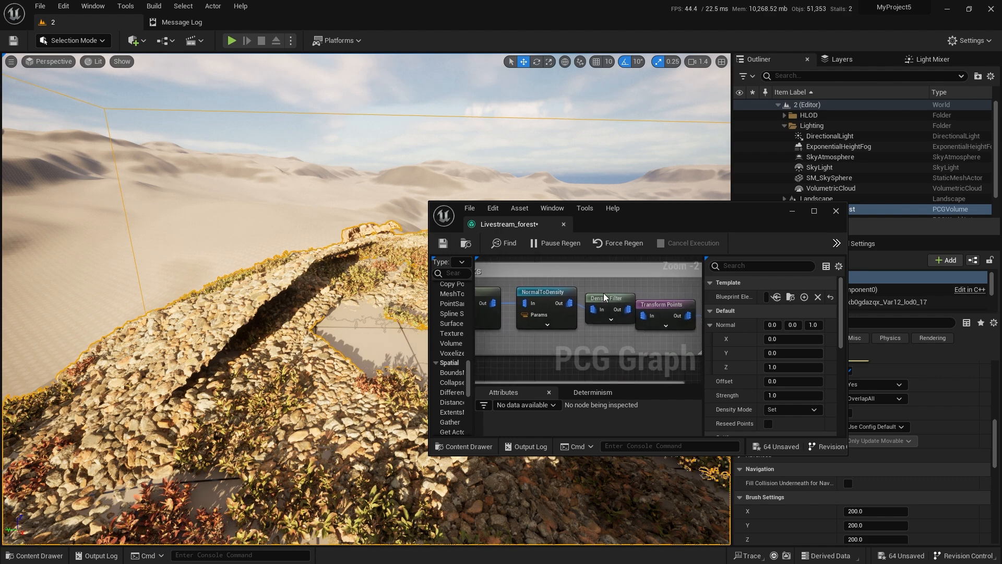
left_click(605, 298)
type("0.99")
key("Return")
right_click_drag(353, 318, 354, 339)
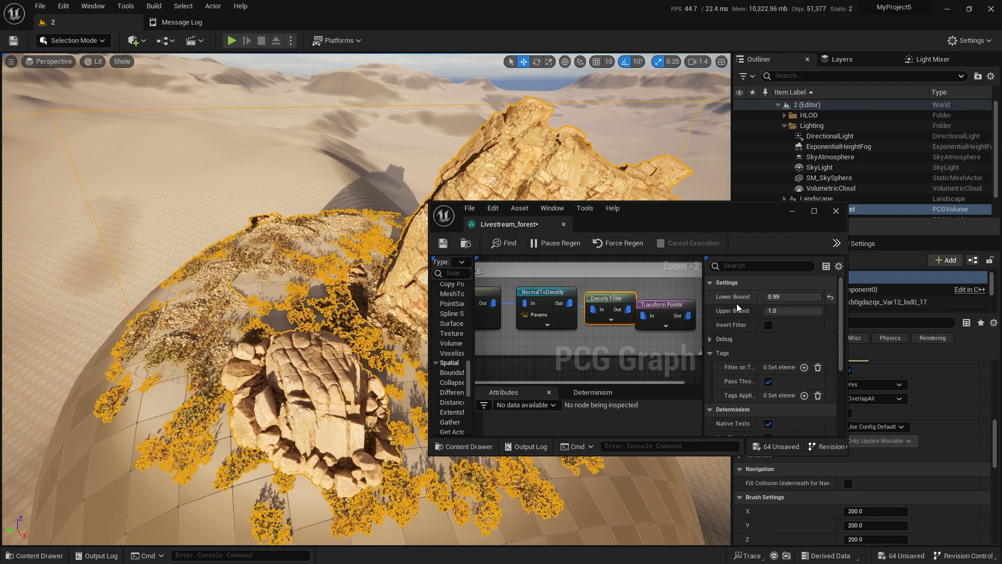
Set the Lower Bound of the Smaller Rocks Density Filter to 0.9 after checking the flat ground around the rocks.
key("s")
right_click_drag(352, 324, 352, 285)
scroll(353, 312, "up", 5)
key("q")
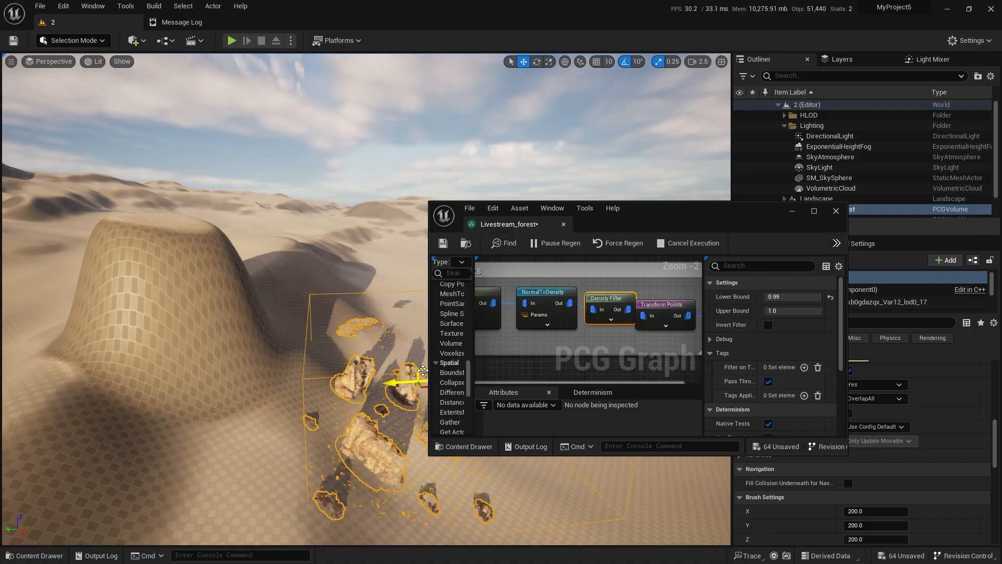
key("w")
right_click_drag(367, 408, 367, 401)
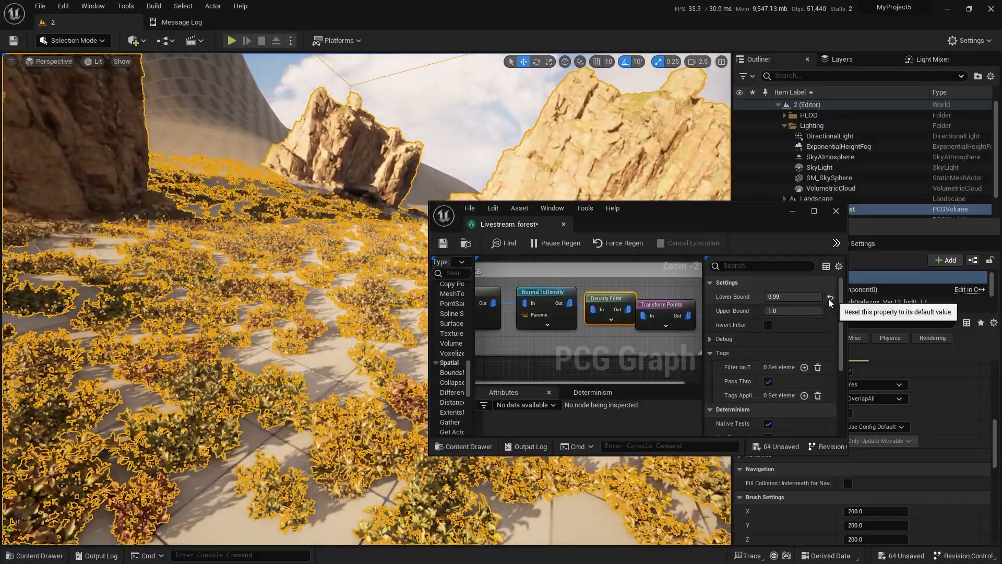
left_click(812, 296)
type("0.9")
key("Return")
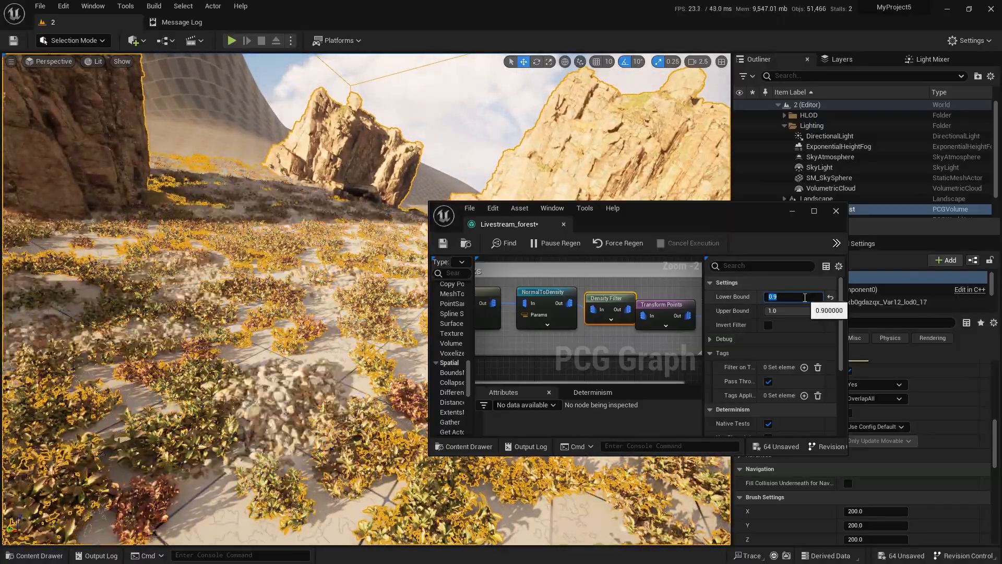
Save the Livestream_forest graph and dock its floating editor back into the main window.
key("s")
right_click_drag(366, 334, 365, 334)
key("w")
key("s")
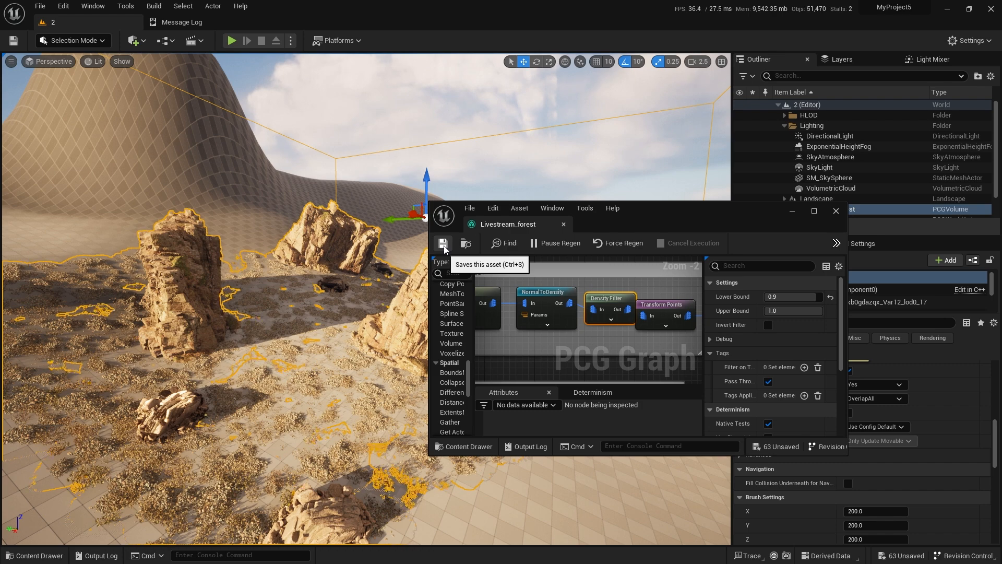
left_click_drag(650, 212, 702, 200)
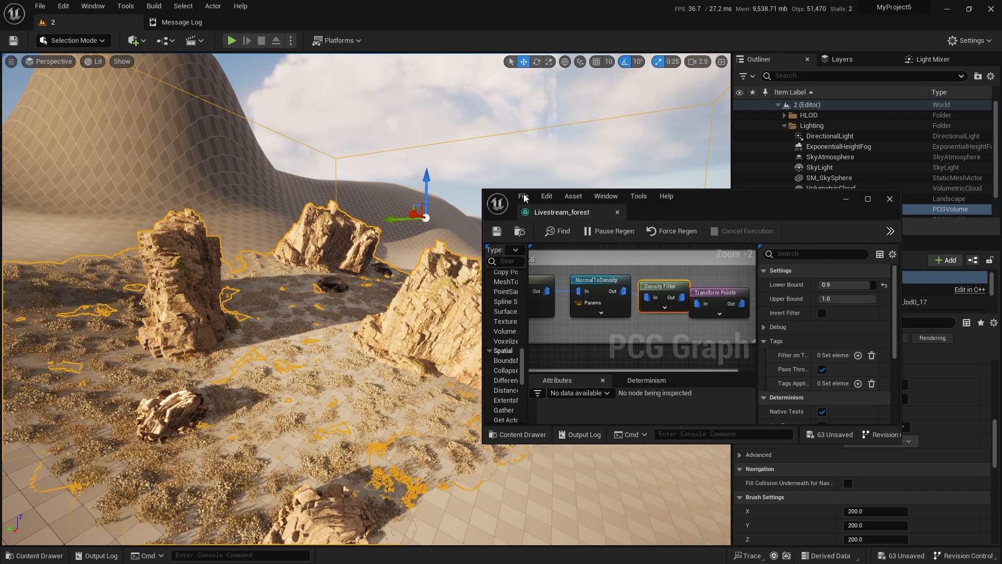
left_click_drag(566, 217, 374, 22)
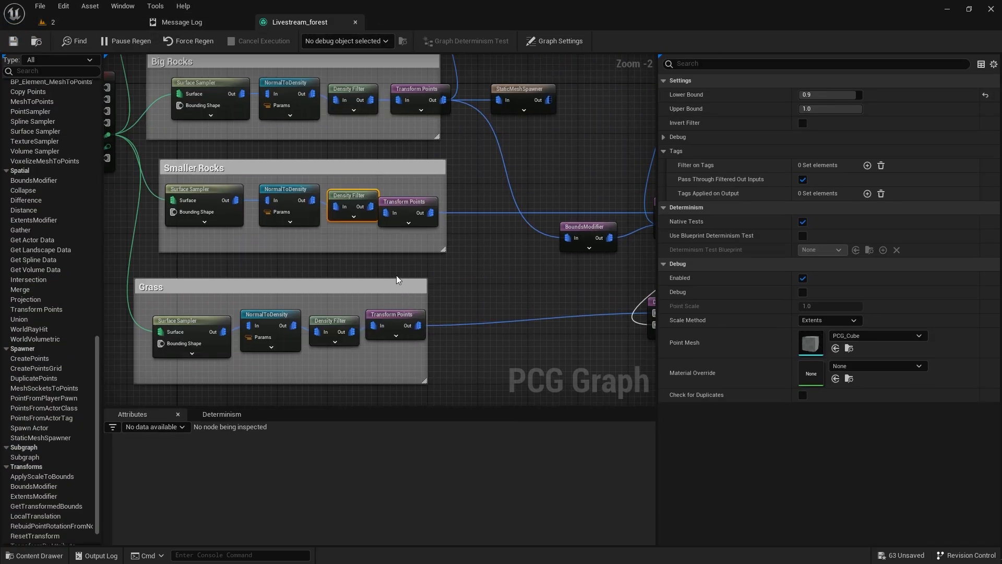
Add a new Surface Sampler node in the empty area below the Grass group.
right_click_drag(392, 276, 527, 224)
right_click_drag(400, 352, 416, 257)
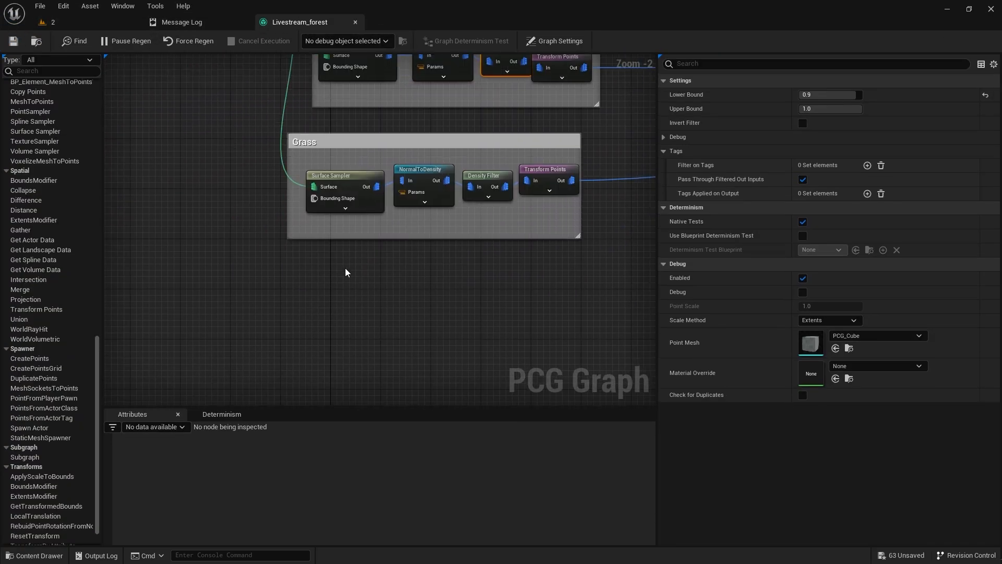
right_click(346, 268)
type("surface")
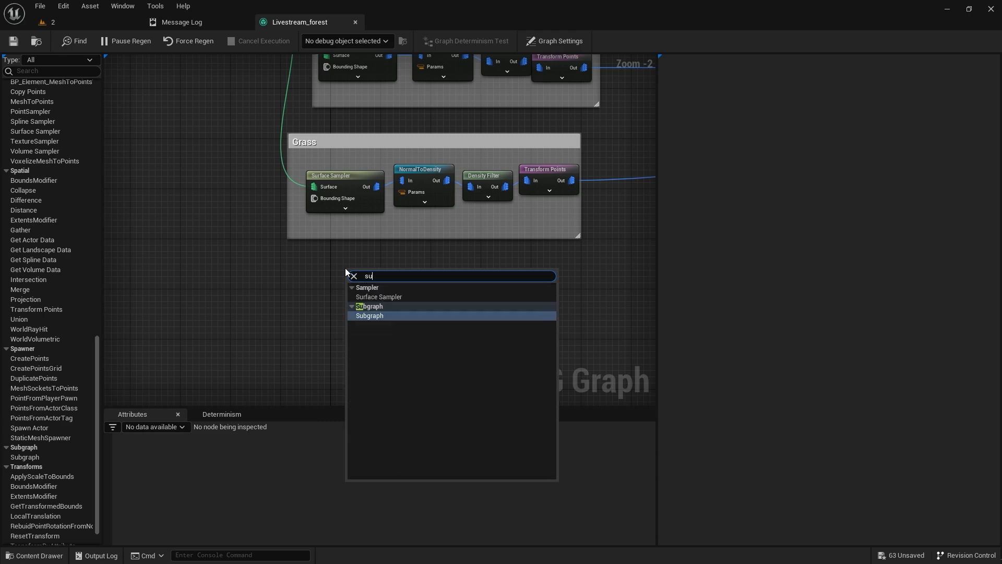
key("Return")
Wire the input node's Landscape output to the new Surface Sampler's Surface pin and line the node up beneath the Grass group.
right_click_drag(339, 200, 411, 303)
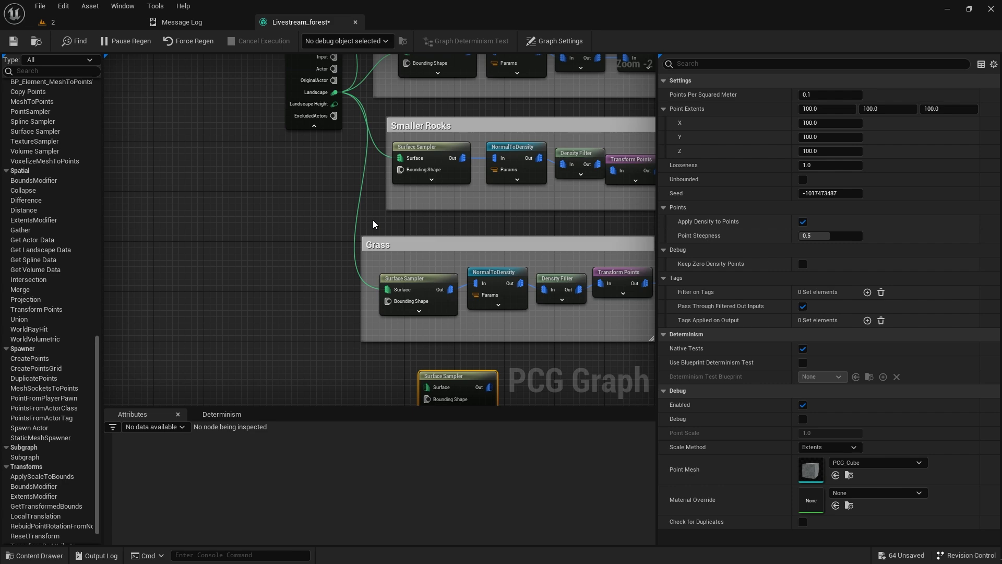
right_click_drag(343, 276, 340, 224)
left_click_drag(457, 323, 425, 328)
right_click_drag(312, 206, 329, 300)
left_click_drag(348, 134, 432, 247)
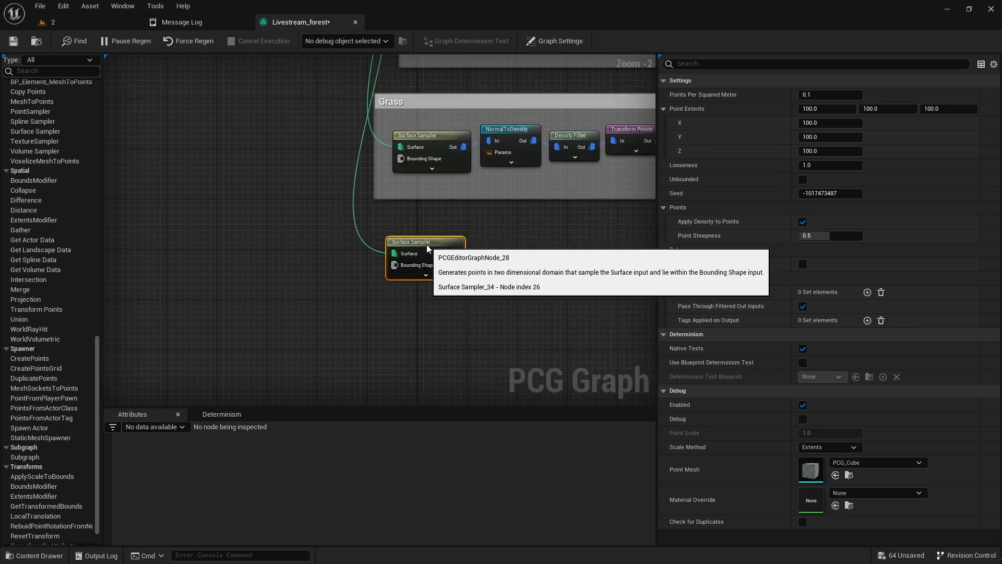
Add a StaticMeshSpawner beside the new Surface Sampler, connect the sampler's output to it and line it up.
left_click(521, 249)
right_click(521, 250)
type("static")
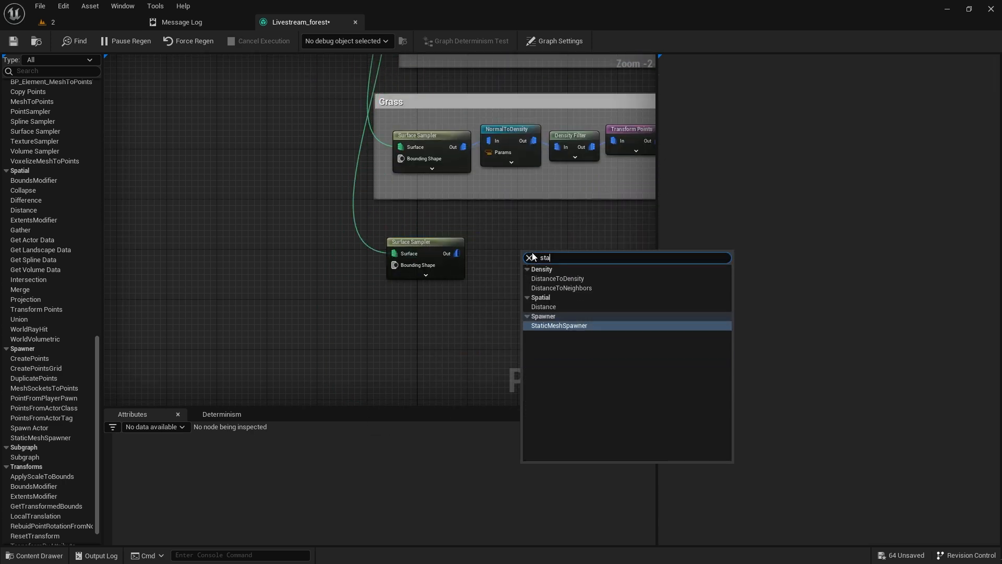
key("Return")
scroll(532, 256, "up", 2)
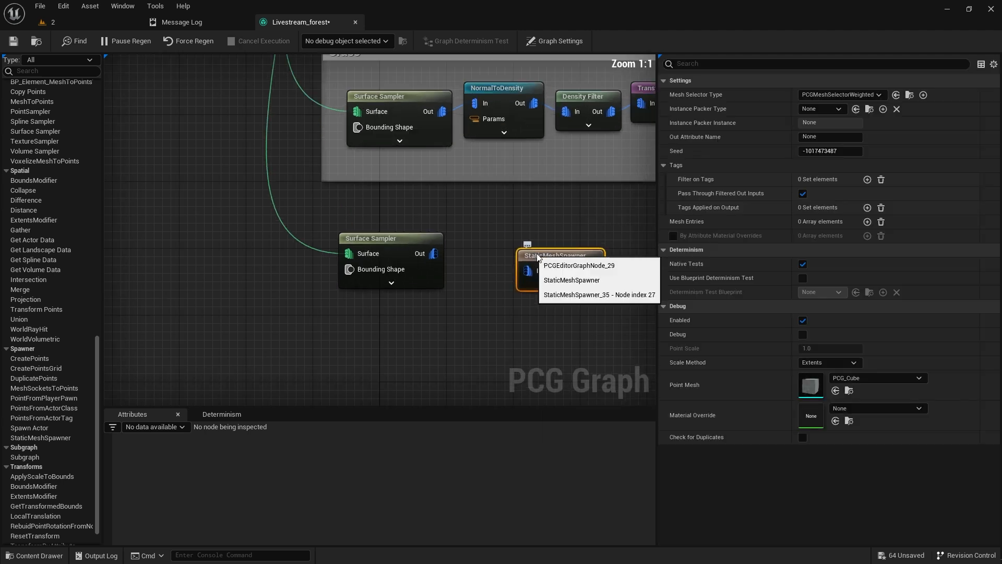
left_click_drag(437, 255, 542, 251)
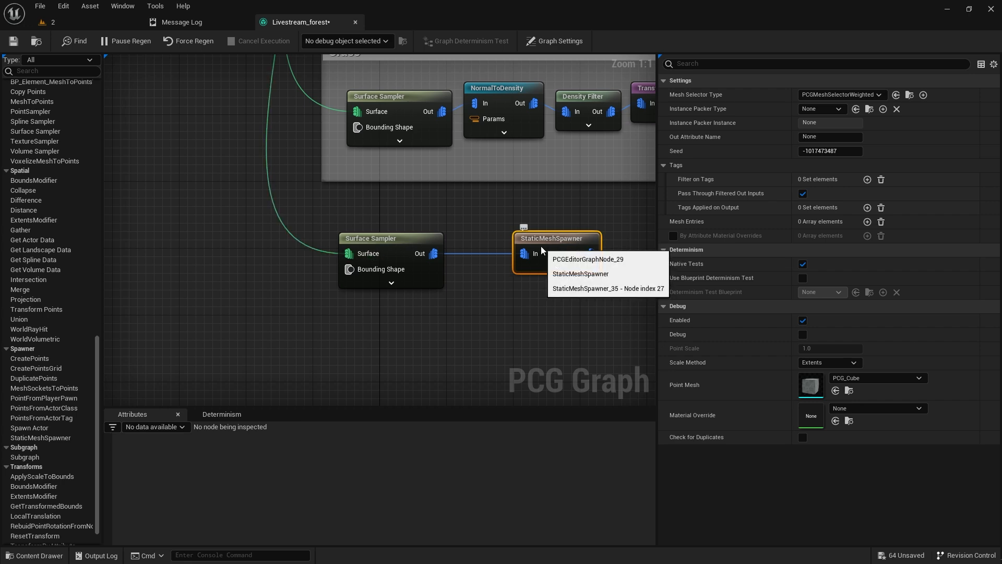
Add one mesh entry to the new StaticMeshSpawner and assign SM_EuropeanBeech_Forest_01 from the EuropeanBeech folder.
key("ctrl+space")
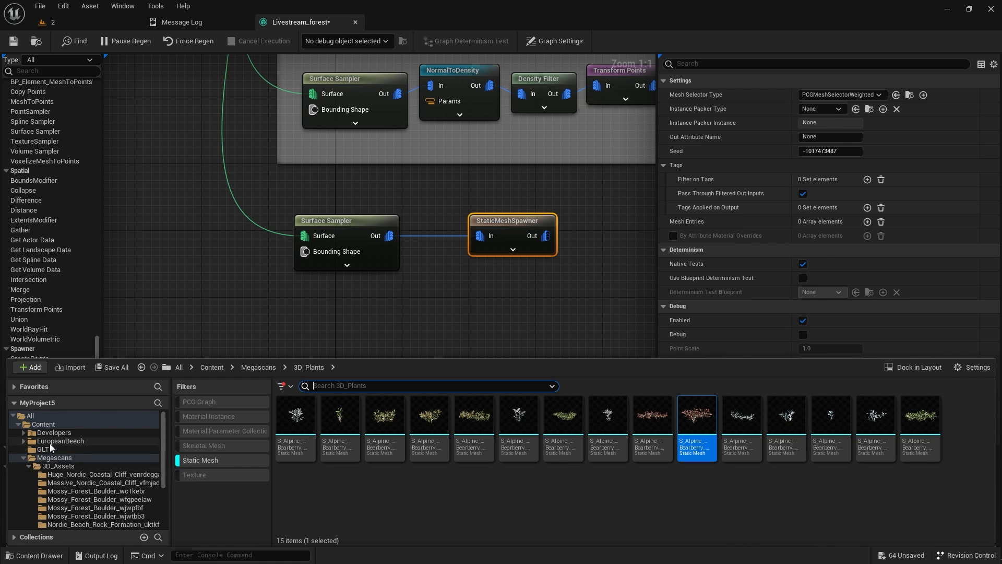
left_click(56, 441)
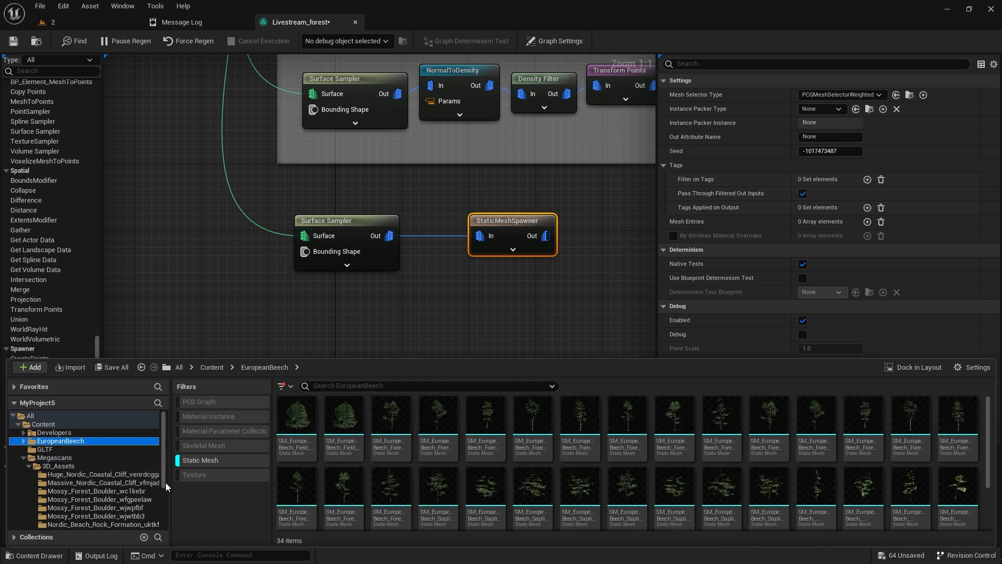
mouse_move(399, 432)
left_click_drag(399, 432, 469, 225)
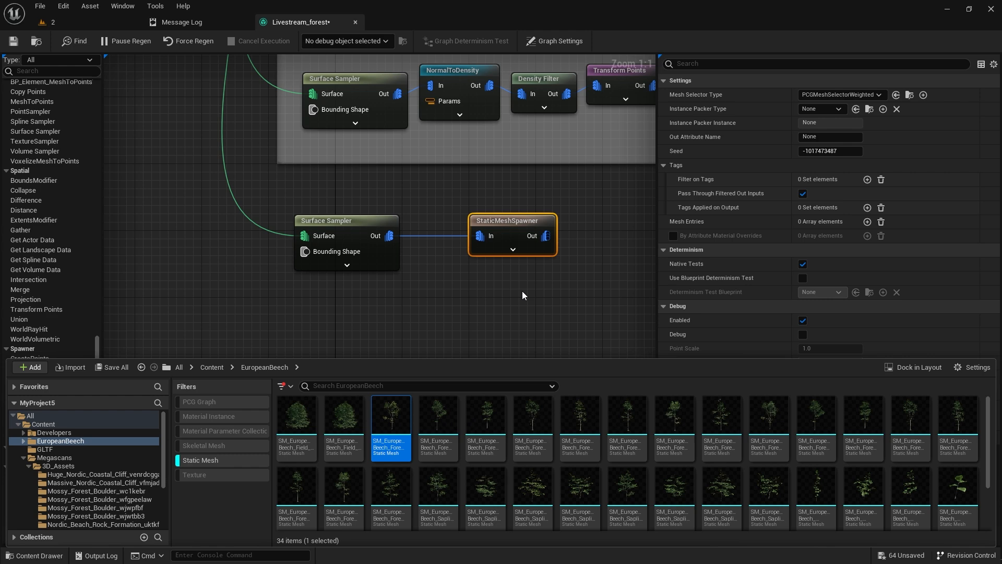
key("F2")
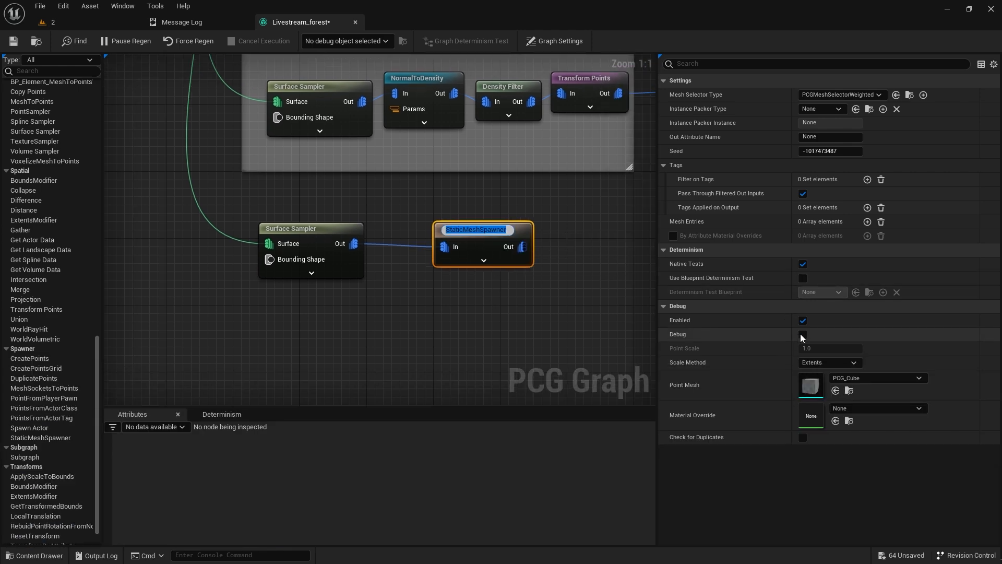
left_click(868, 221)
left_click(673, 237)
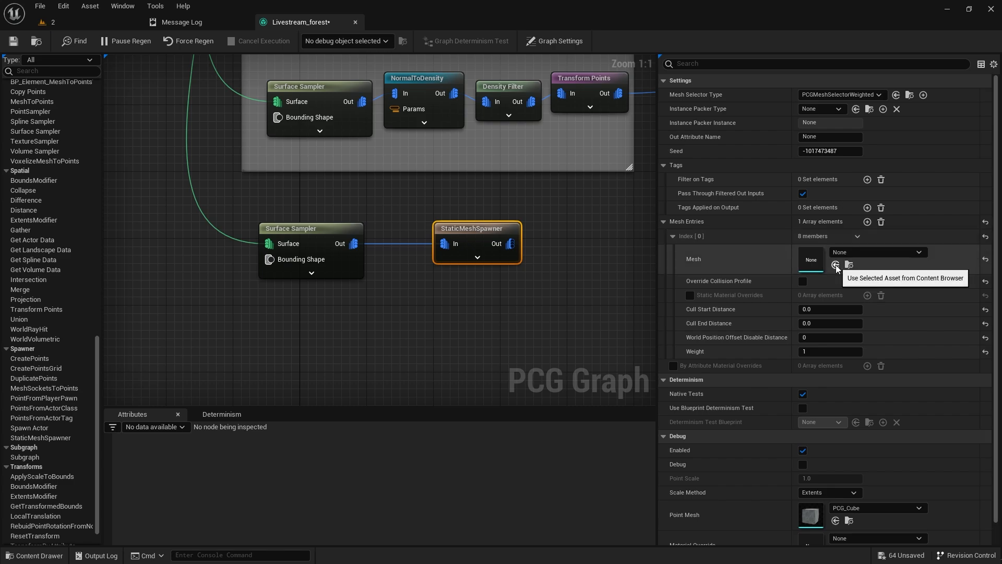
Check the spawned beech trees in the level and float the graph editor over the viewport.
left_click(73, 24)
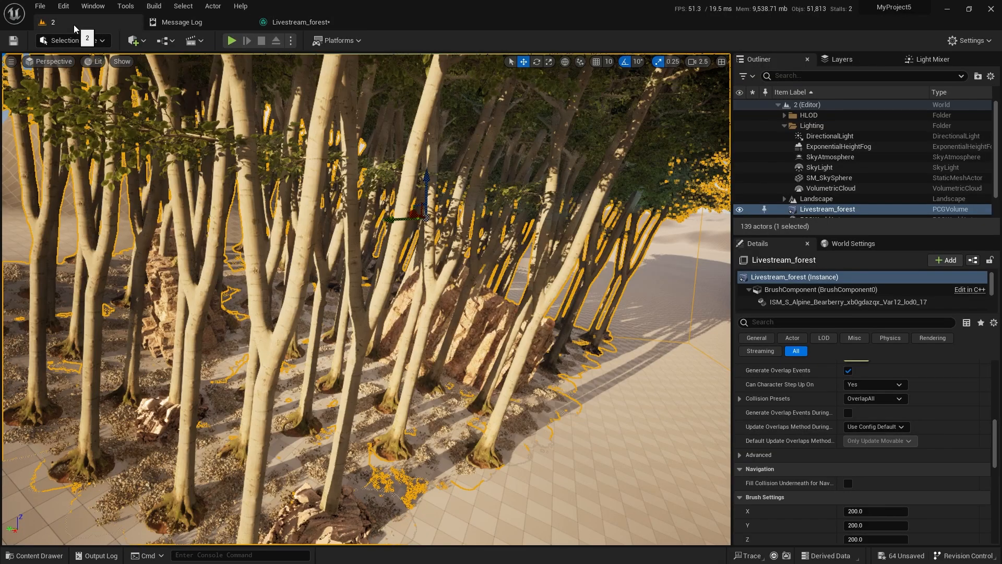
key("s")
mouse_move(180, 147)
right_mouse_down()
mouse_move(162, 142)
mouse_move(158, 60)
mouse_move(167, 133)
right_mouse_up()
left_click(313, 22)
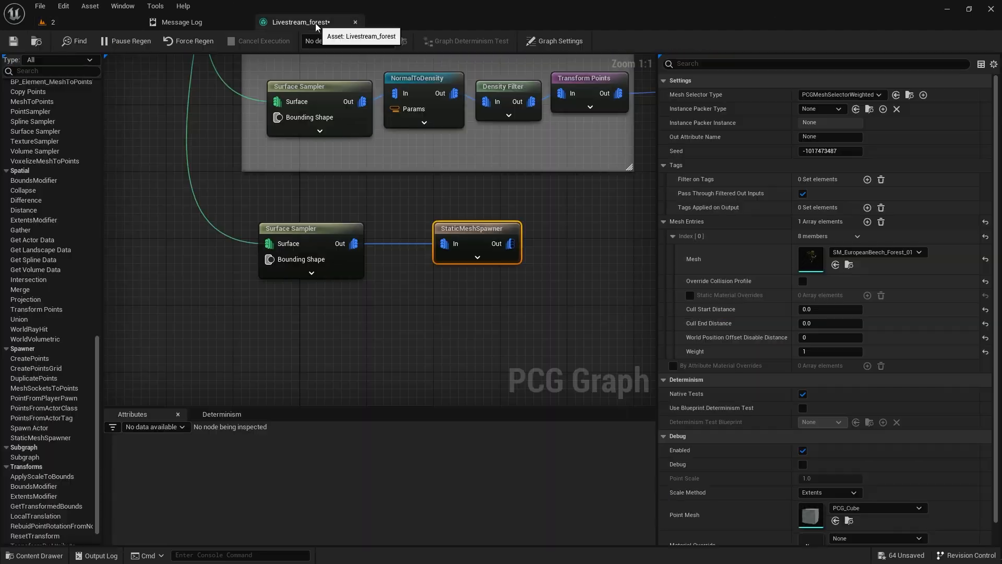
left_click_drag(311, 23, 463, 148)
left_click(53, 21)
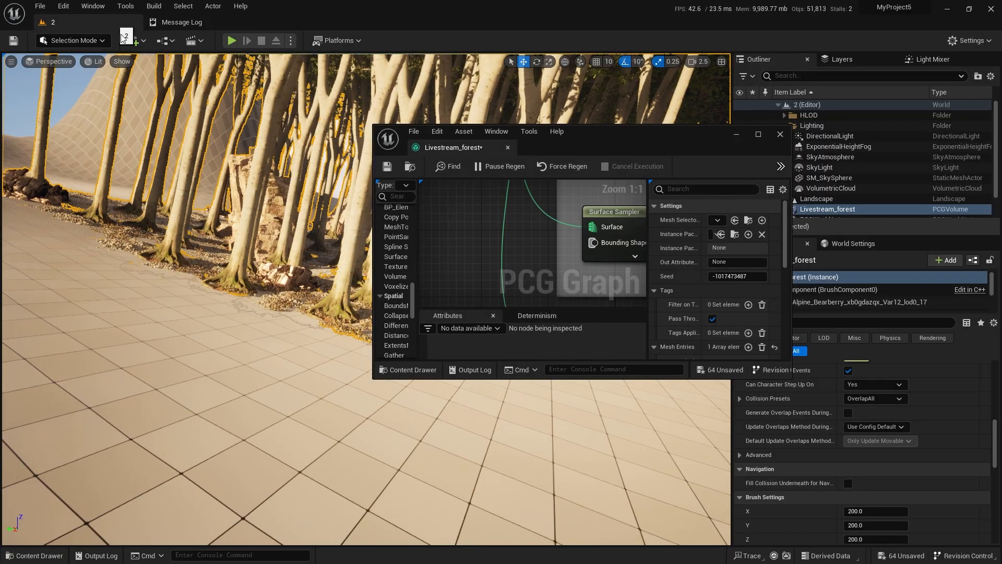
Reduce the tree Surface Sampler's Points Per Squared Meter by repeated halving to 0.00625.
scroll(490, 180, "down", 5)
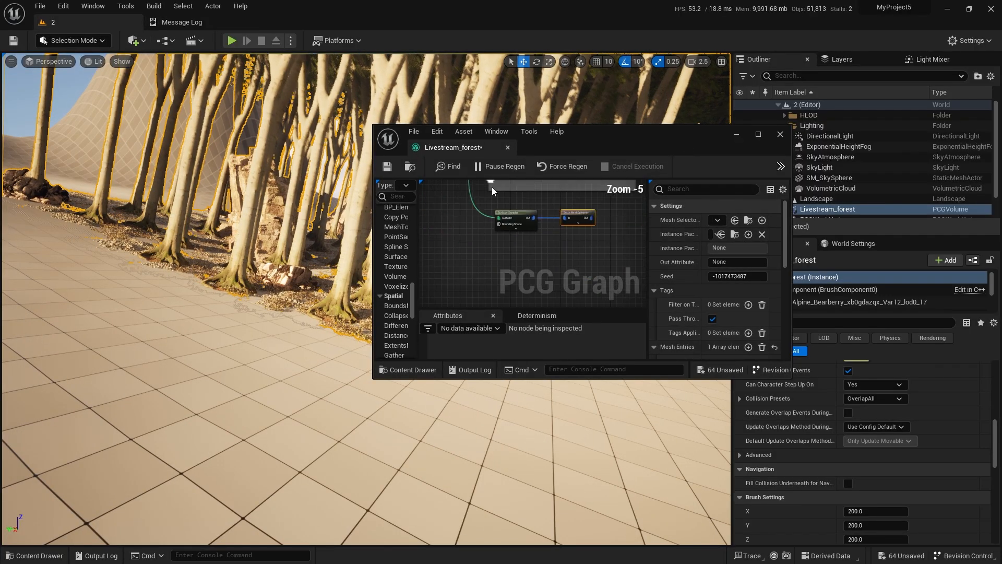
scroll(596, 214, "up", 4)
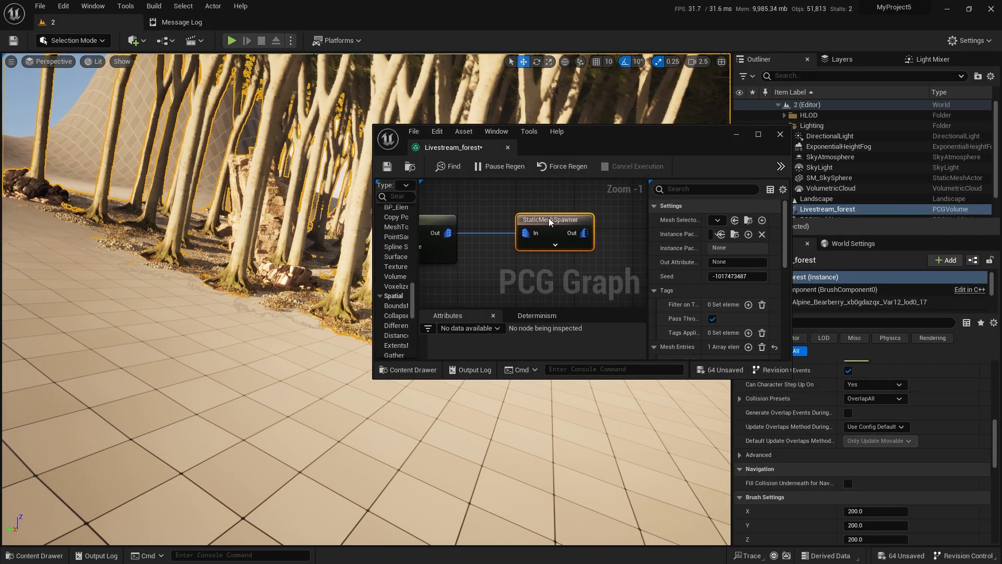
right_click_drag(493, 225, 588, 230)
left_click(520, 227)
left_click(735, 221)
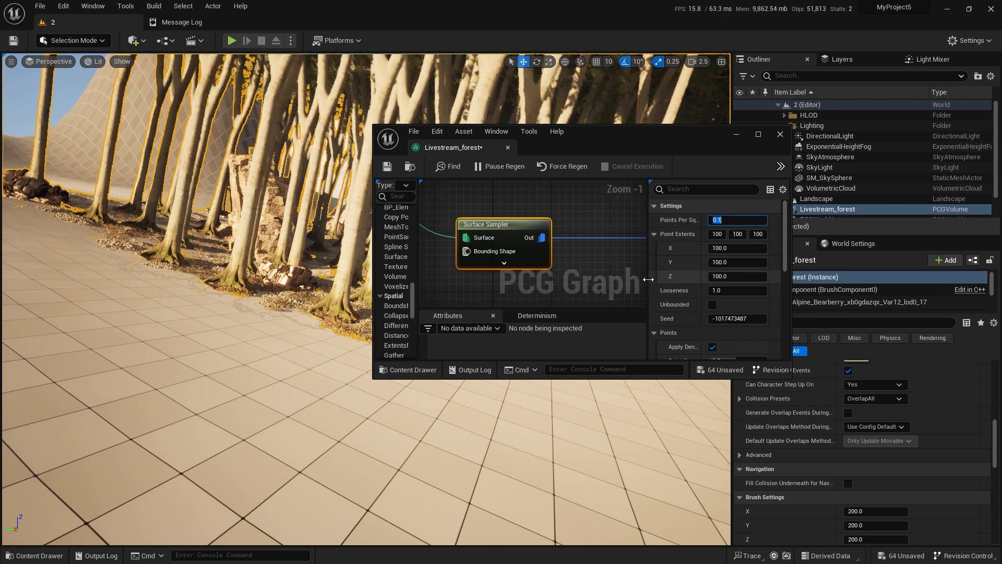
type("0.05")
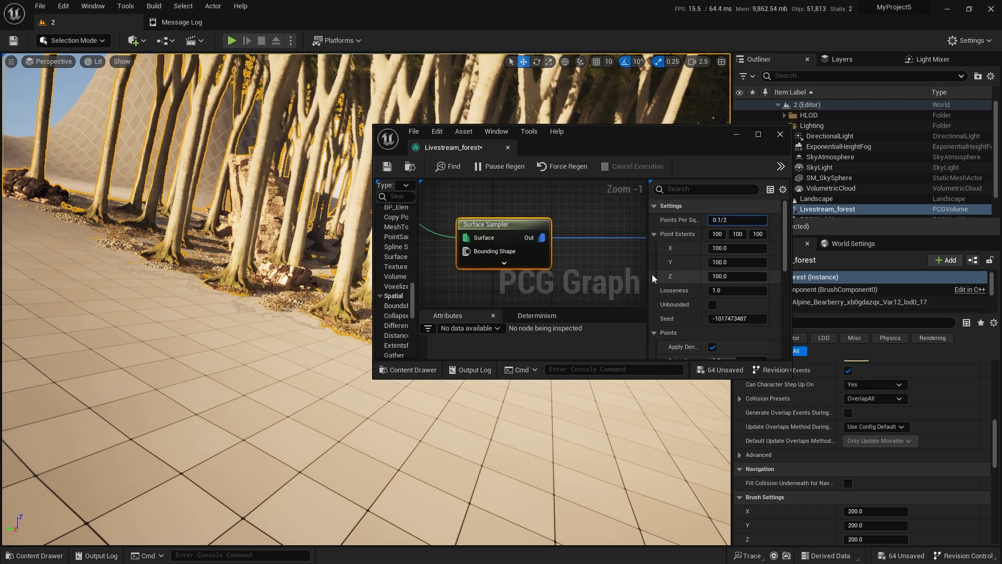
key("BackSpace")
type("25")
key("Return")
key("BackSpace")
key("BackSpace")
type("125")
key("Return")
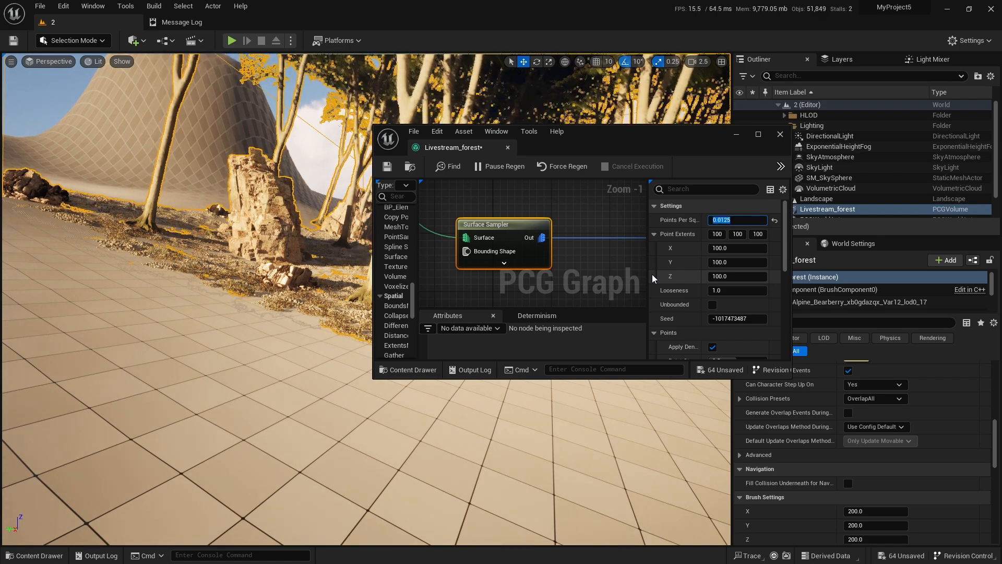
key("BackSpace")
key("BackSpace")
key("BackSpace")
type("0625")
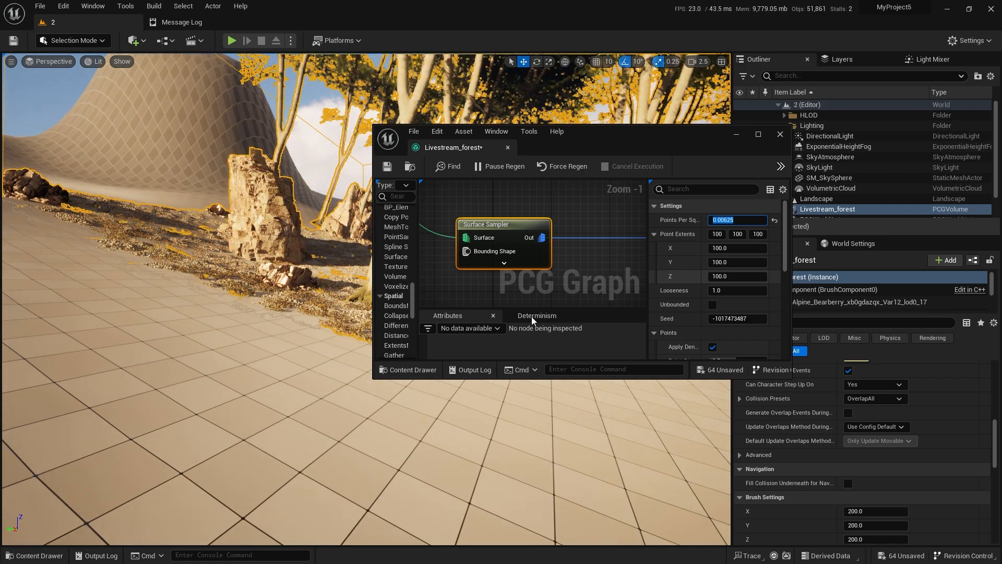
key("Return")
Turn on debug display for the tree Surface Sampler and set its Point Extents X and Y to 50.
right_click_drag(219, 324, 209, 299)
key("d")
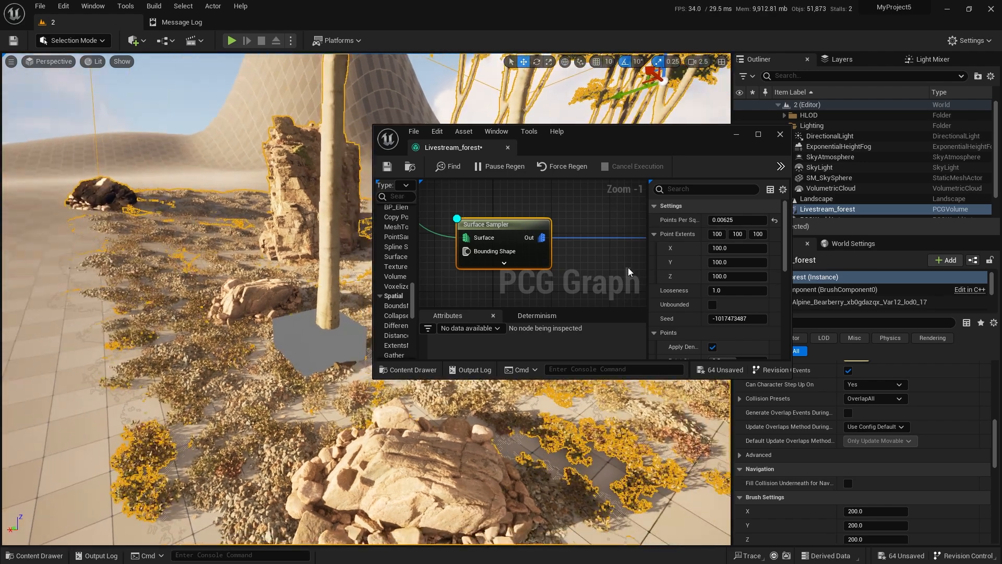
left_click(713, 254)
type("50")
key("Tab")
type("50")
key("Return")
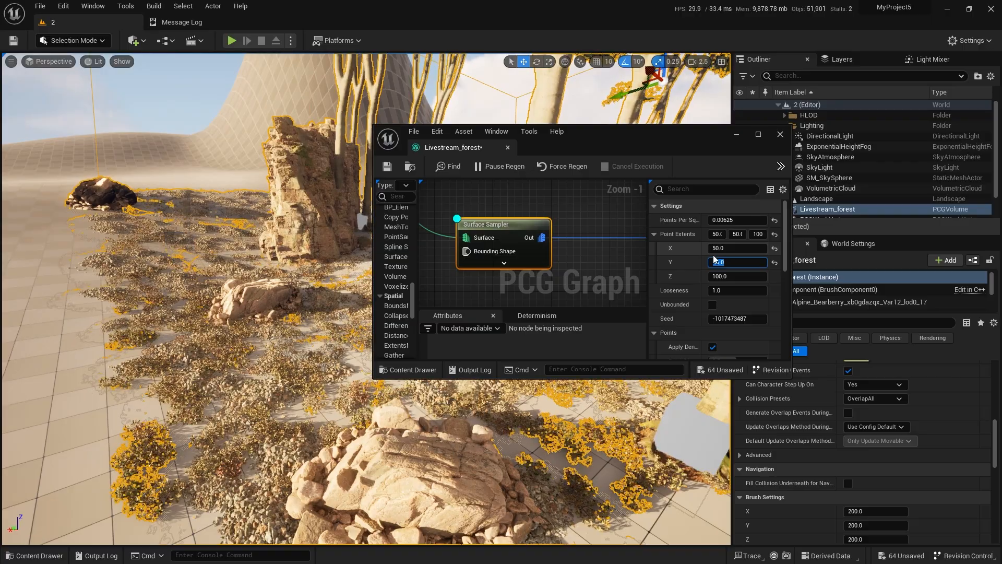
Examine the beech trees and their debug cubes among the rocks and grass, both up close and from a distance.
right_click_drag(261, 292, 329, 277)
key("w")
key("s")
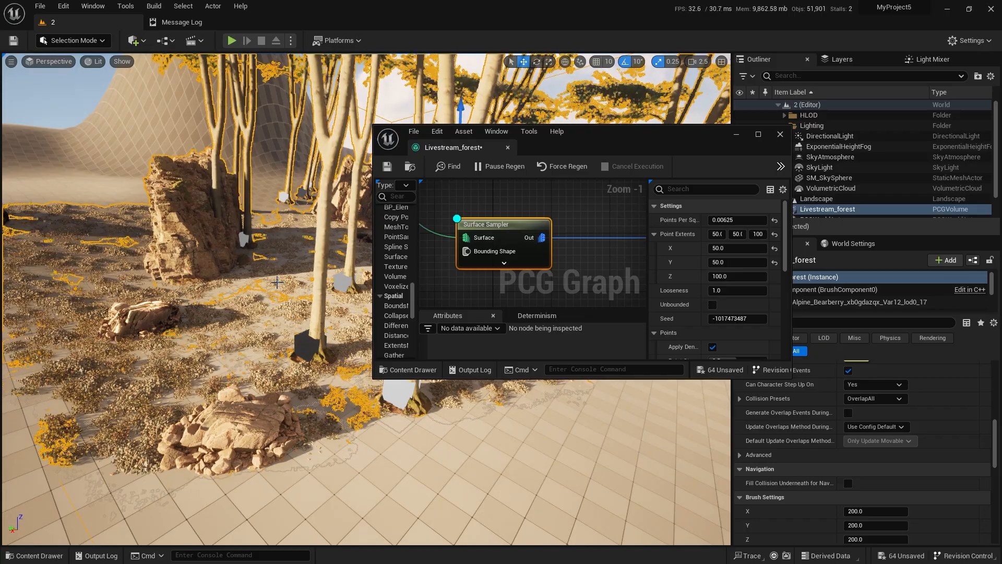
key("w")
right_click_drag(277, 282, 332, 337)
key("s")
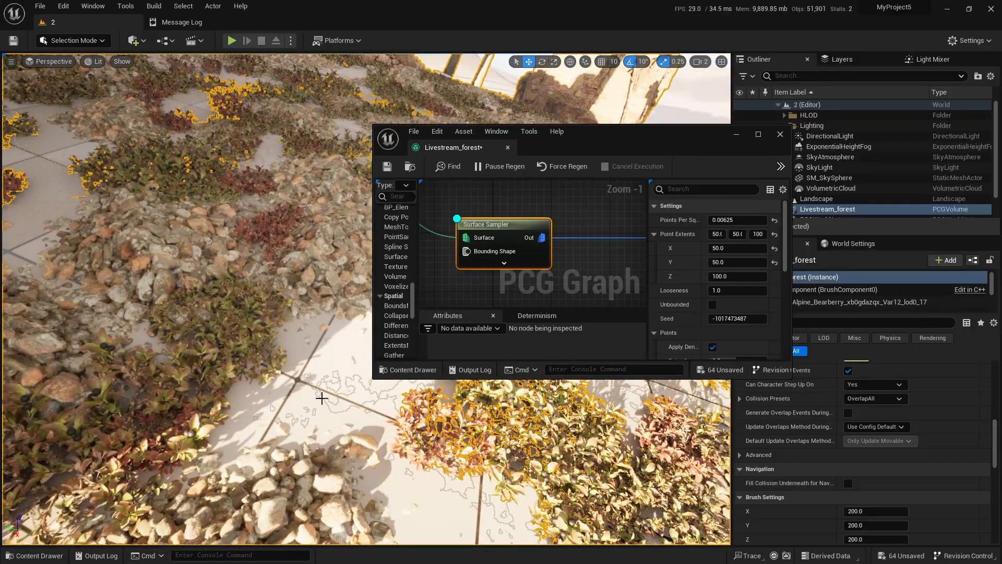
key("s")
right_click_drag(316, 394, 303, 352)
key("w")
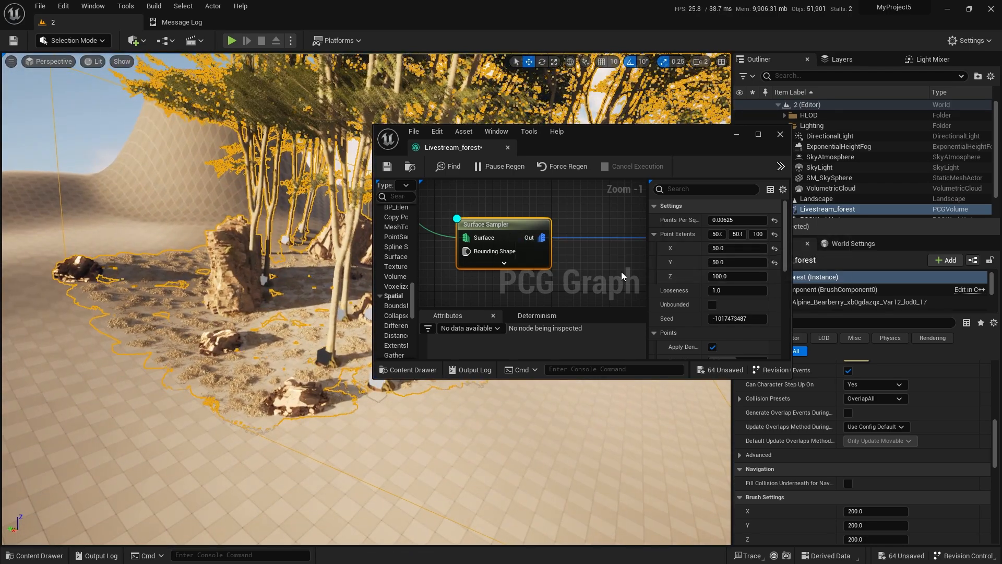
Move the floating graph editor clear of the trees and add a Transform Points node after the tree Surface Sampler.
right_click_drag(617, 271, 521, 253)
scroll(521, 252, "down", 2)
left_click_drag(601, 135, 784, 196)
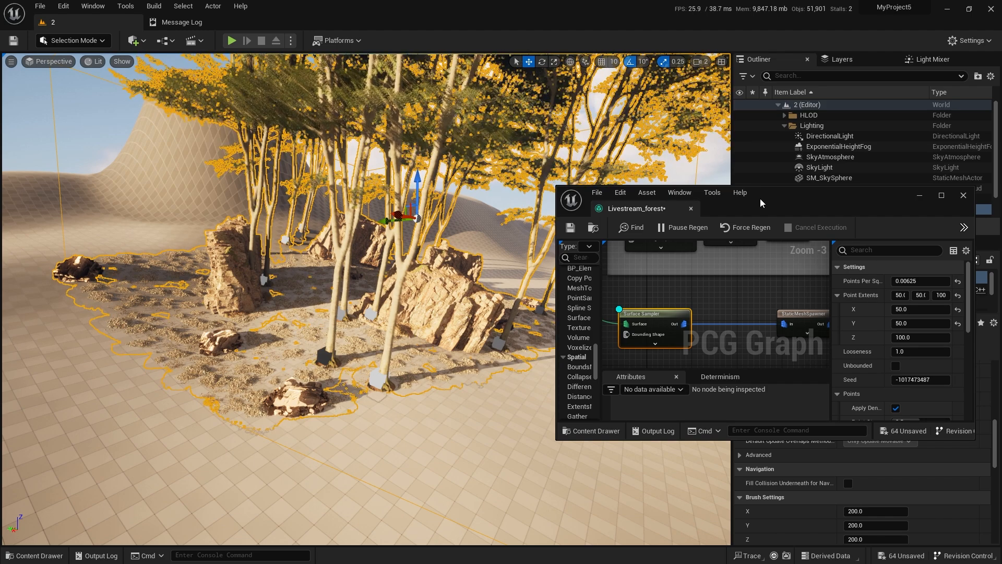
right_click_drag(721, 302, 659, 278)
right_click(659, 278)
type("t")
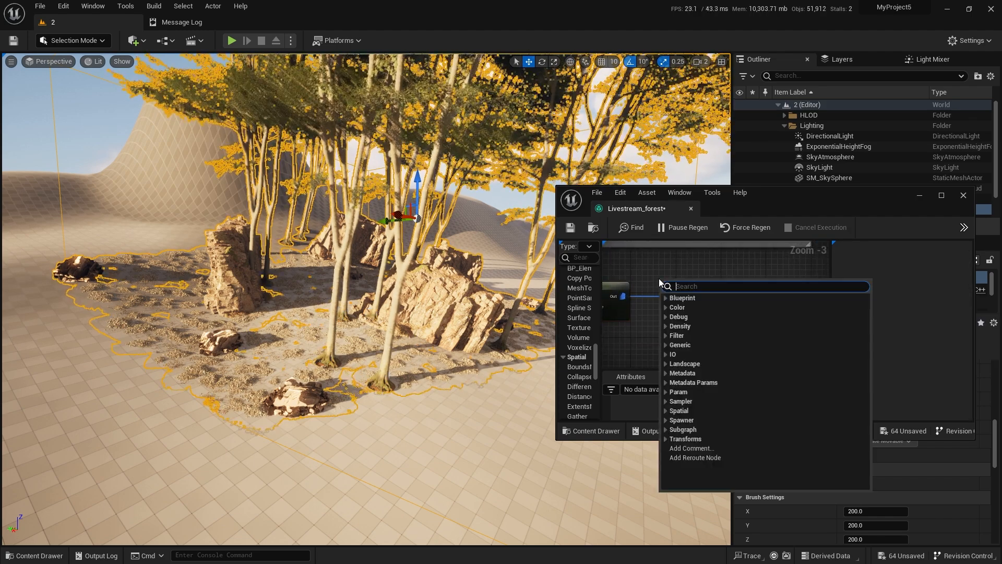
type("rans")
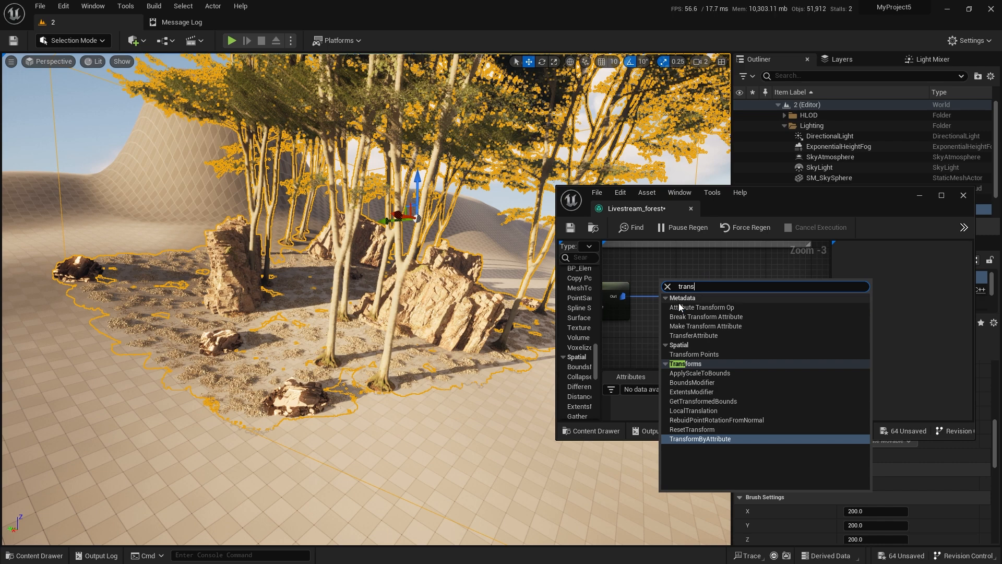
left_click(694, 354)
Wire the new Transform Points node between the tree Surface Sampler and its StaticMeshSpawner.
double_click(757, 196)
scroll(441, 252, "up", 5)
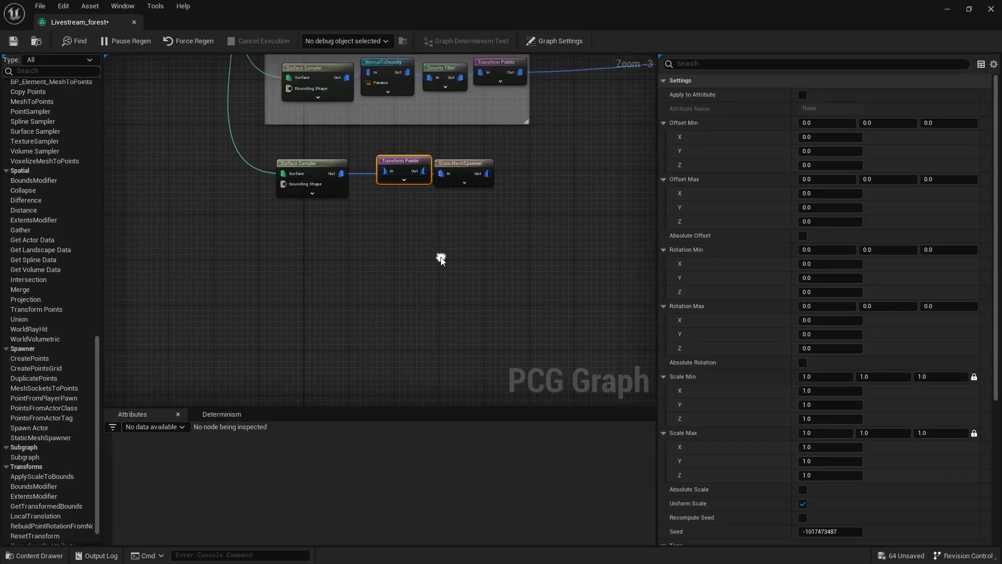
left_click_drag(412, 162, 396, 149)
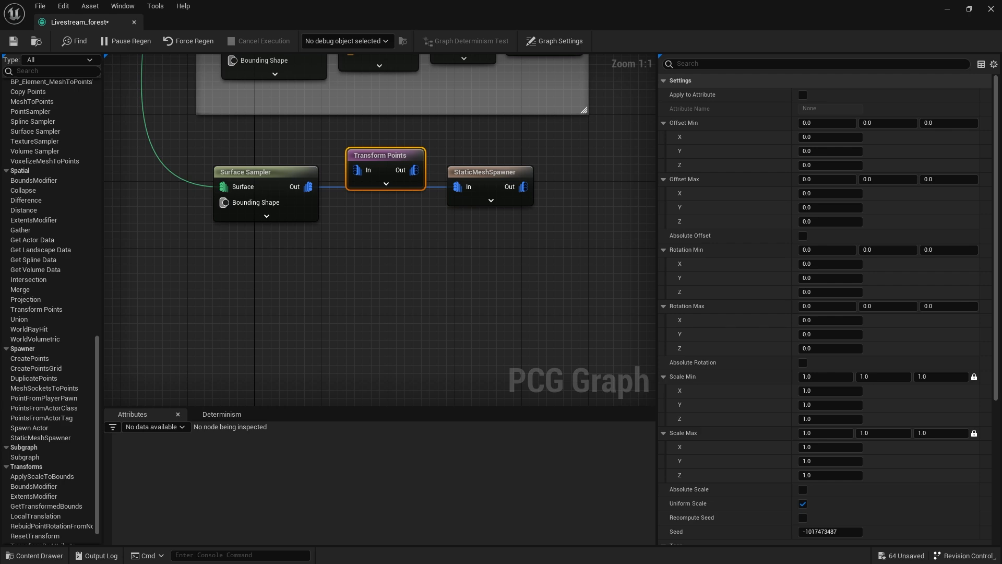
left_click(329, 186, "alt")
left_click_drag(310, 187, 521, 173)
right_click_drag(461, 256, 472, 349)
Set the tree Transform Points node's Scale Min to 0.3 and Scale Max to 0.6 on all axes.
left_click(396, 257)
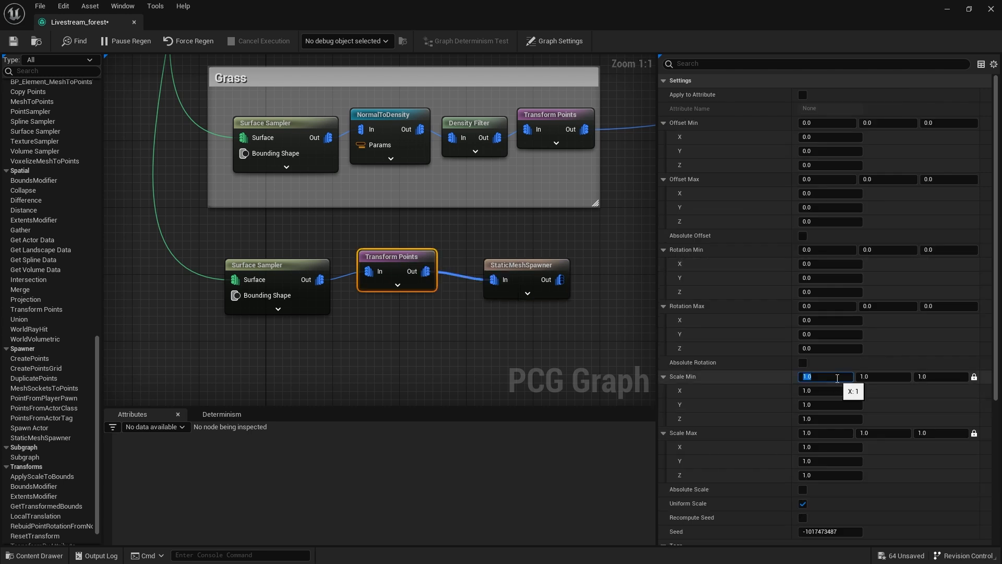
type("0.3")
key("Return")
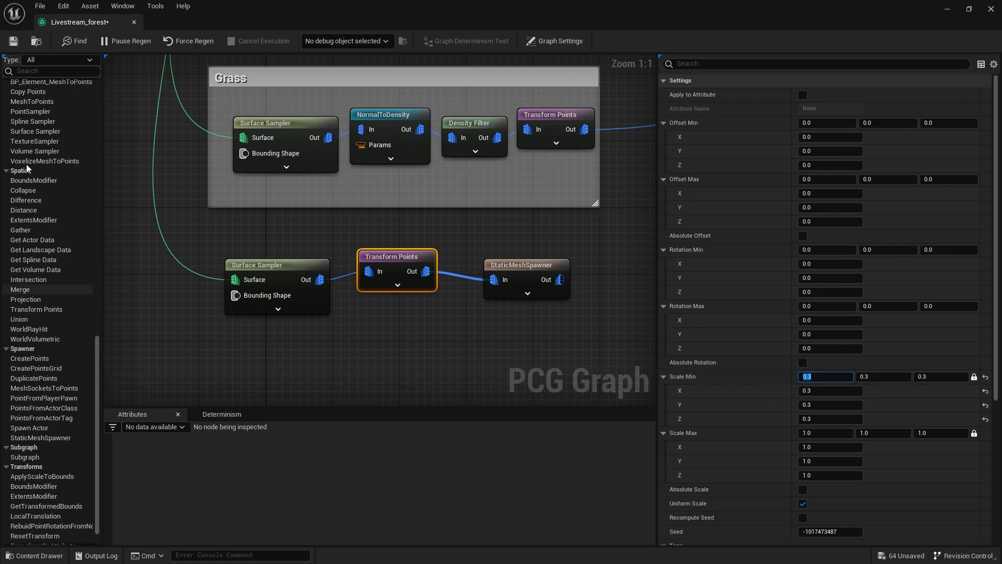
double_click(241, 19)
mouse_move(282, 209)
right_mouse_down()
mouse_move(225, 203)
mouse_move(272, 214)
right_mouse_up()
scroll(901, 315, "down", 10)
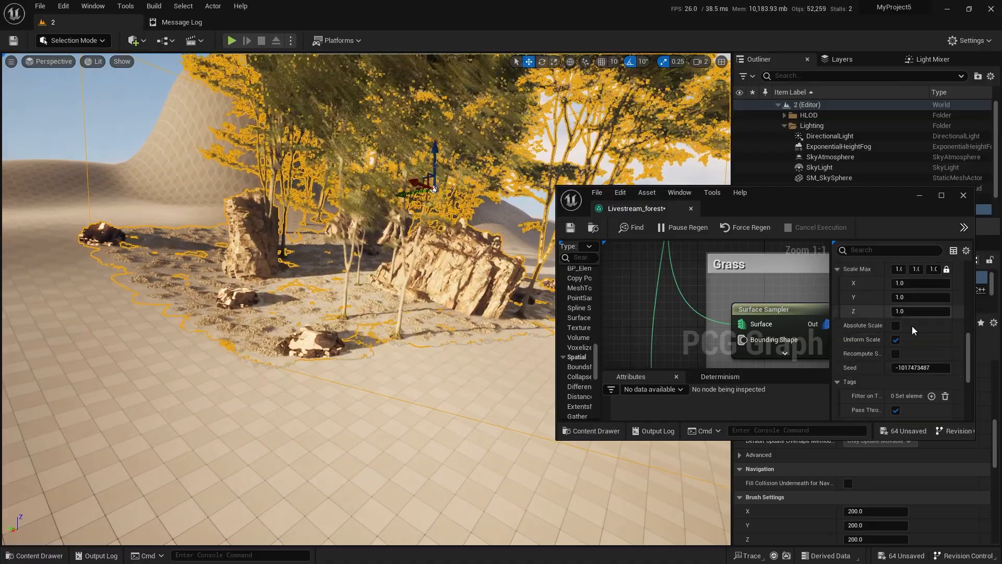
scroll(907, 330, "up", 2)
left_click(893, 305)
type("0.6")
key("Return")
Examine the size of the beech trees relative to the rocks and grass in the level.
right_click_drag(469, 330, 454, 227)
right_click_drag(365, 299, 381, 371)
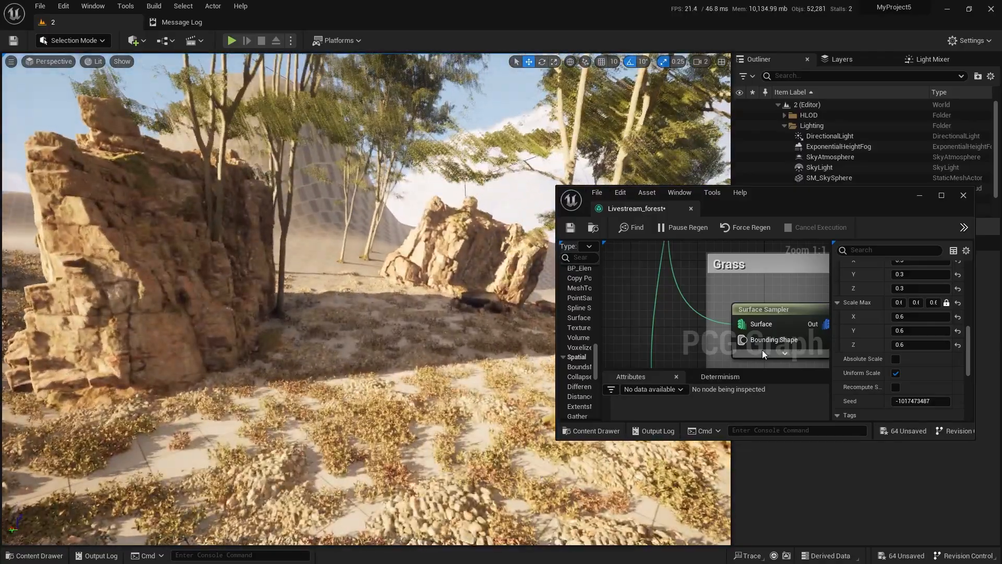
right_click_drag(690, 337, 649, 256)
scroll(649, 256, "down", 2)
right_click_drag(389, 340, 386, 347)
key("s")
Enlarge the graph editor and space out the tree Transform Points and StaticMeshSpawner nodes below the Grass group.
right_click_drag(726, 317, 627, 287)
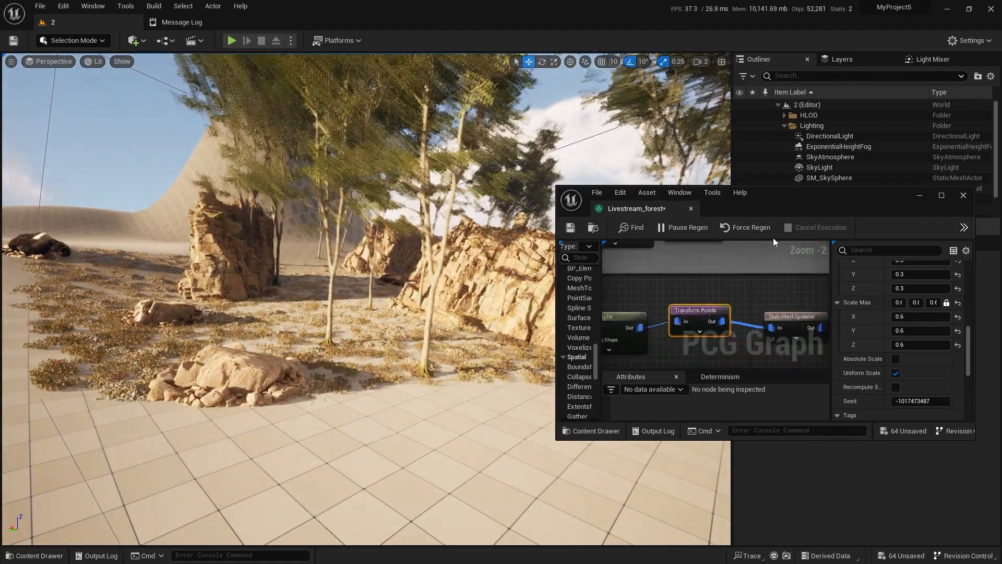
double_click(790, 199)
right_click_drag(283, 222, 479, 348)
left_click_drag(484, 340, 402, 251)
left_click_drag(503, 263, 557, 256)
right_click_drag(586, 228, 448, 225)
left_click(465, 231)
left_click_drag(322, 239, 282, 245)
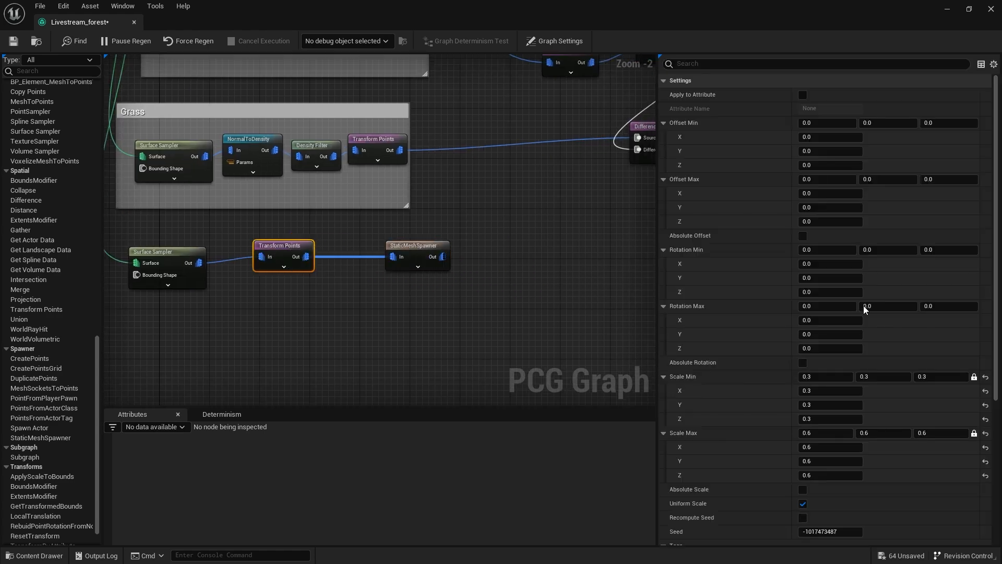
Set the tree Transform Points' Rotation Min Z to -180 and Rotation Max Z to 180, and enable Absolute Rotation.
left_click(959, 250)
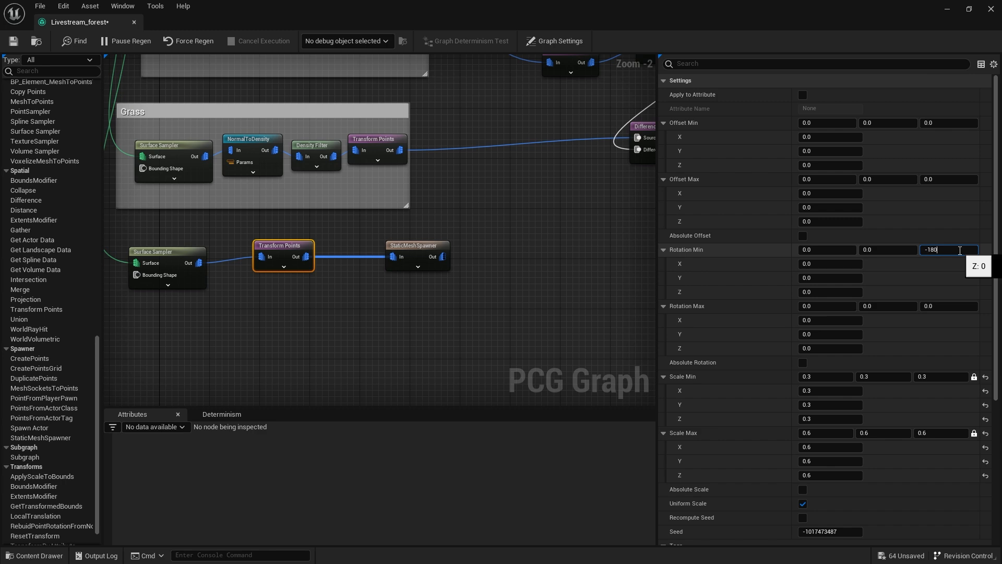
key("Return")
left_click(940, 307)
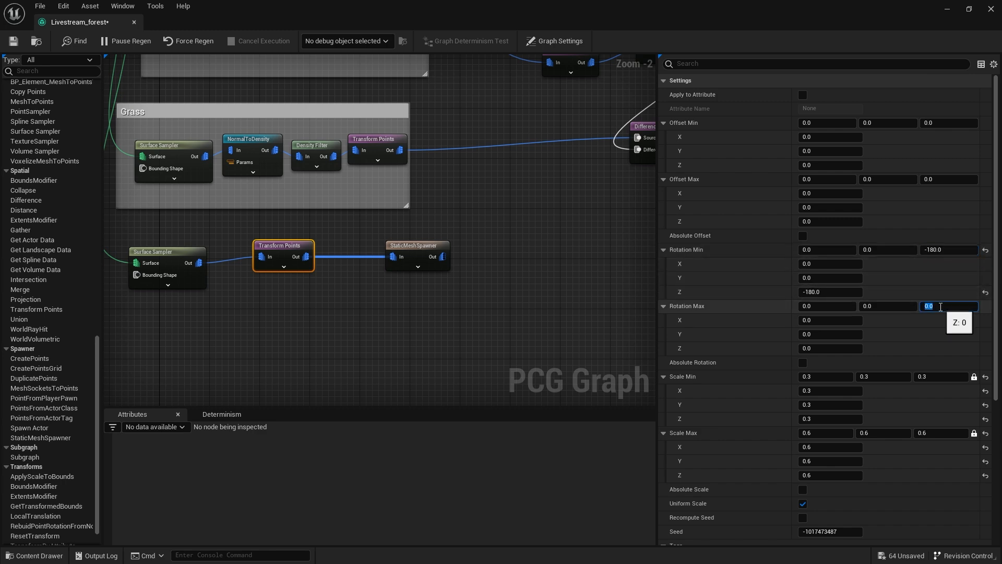
type("180")
key("Return")
left_click(804, 363)
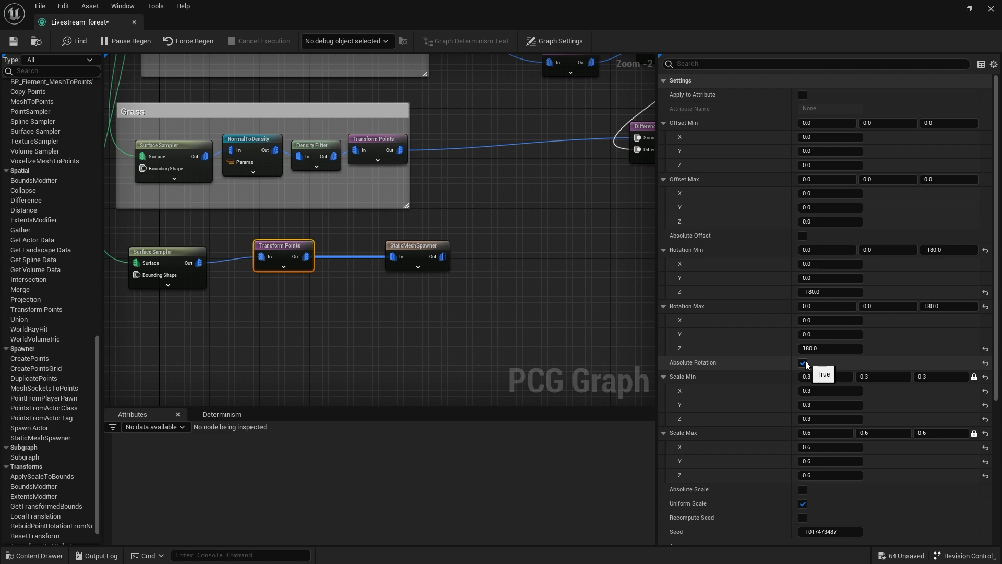
Set the tree Transform Points' Rotation Min X and Y to 5 and Rotation Max X and Y to -5.
left_click(842, 264)
type("5")
left_click(816, 320)
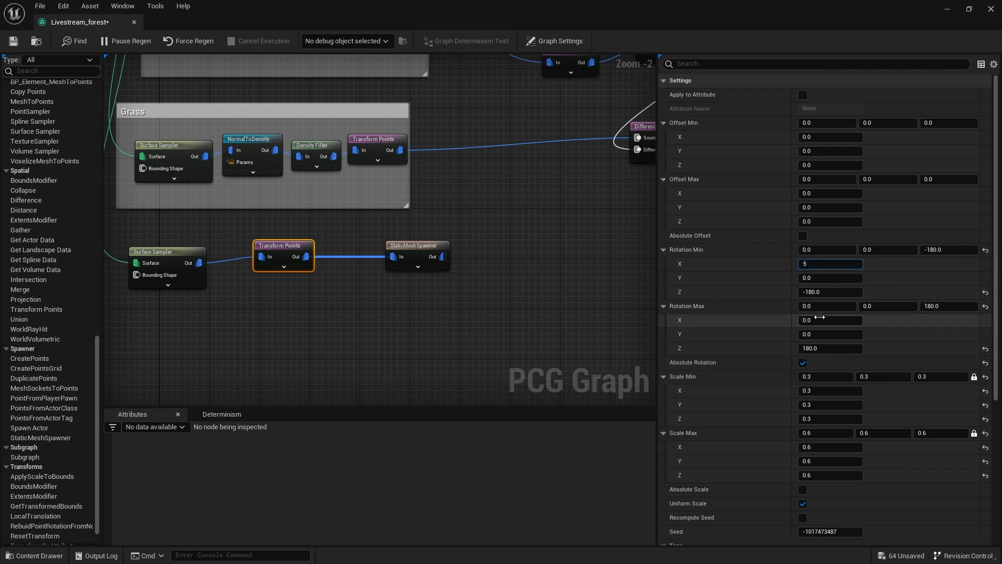
type("-5")
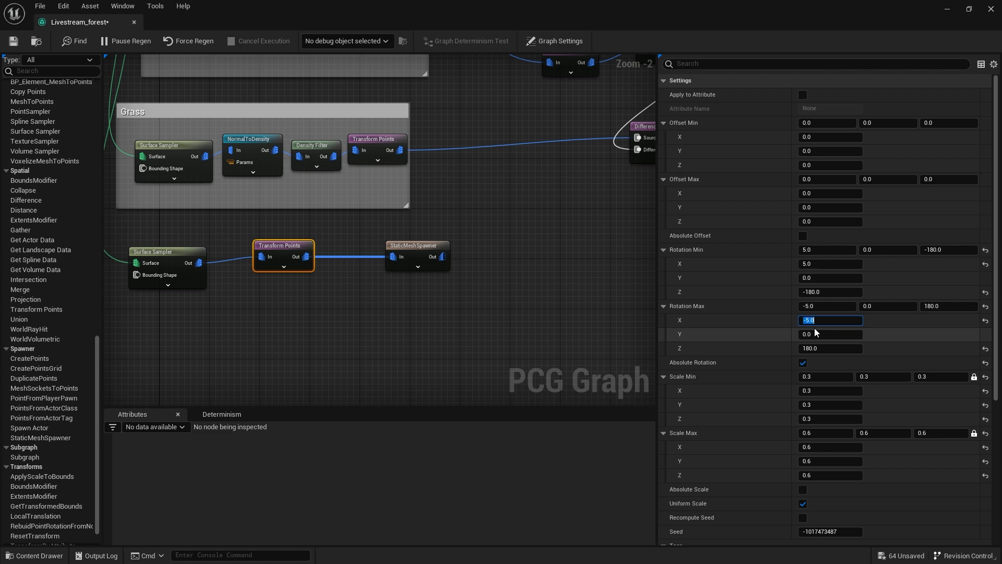
left_click(817, 278)
type("5")
left_click(825, 335)
type("-5")
key("Return")
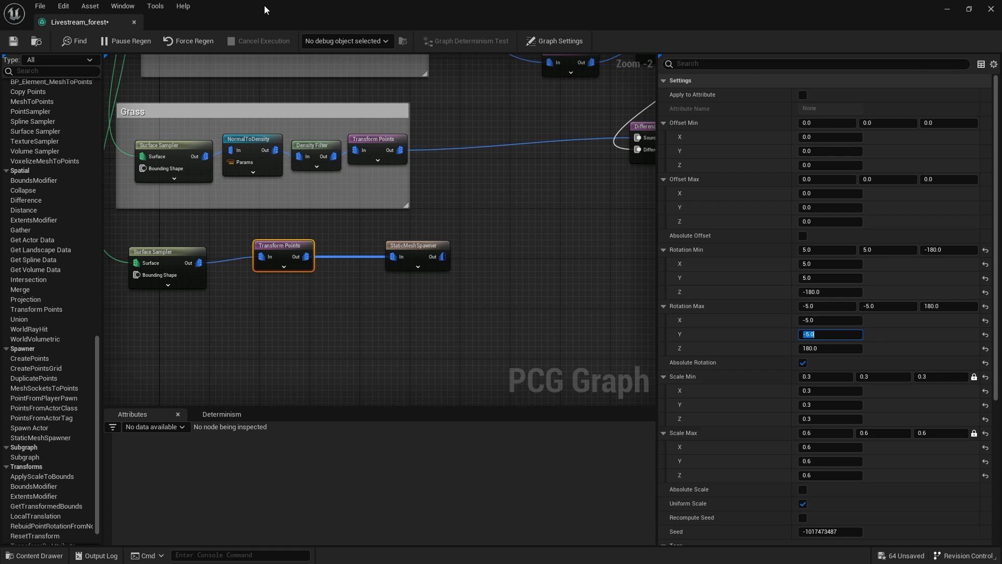
Float the graph editor over the viewport and examine the rotated beech trees around the rocks.
left_click_drag(320, 19, 665, 220)
right_click_drag(396, 292, 470, 292)
key("w")
right_click_drag(365, 292, 355, 297)
key("s")
scroll(780, 337, "down", 4)
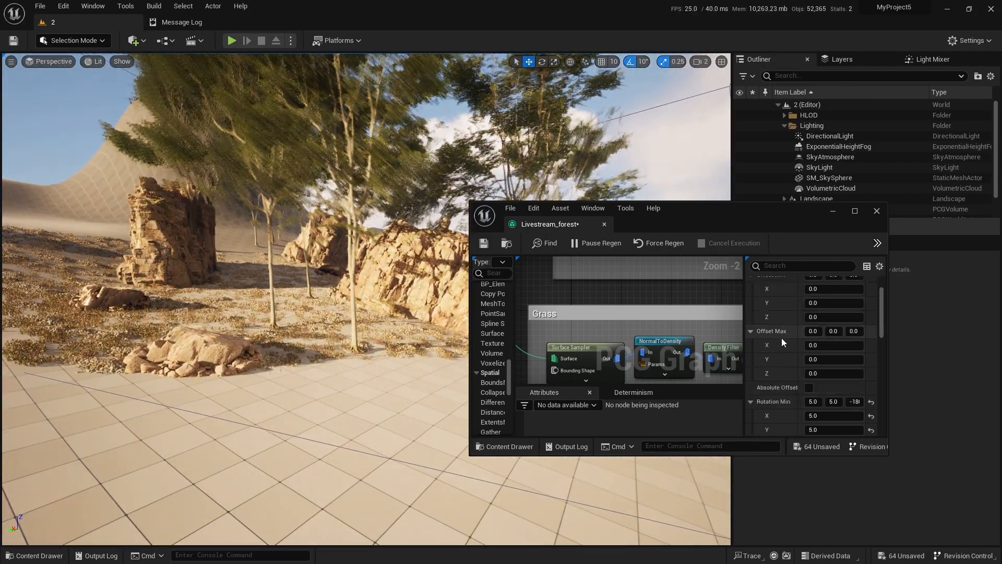
mouse_move(364, 345)
right_mouse_down()
mouse_move(324, 344)
mouse_move(352, 336)
mouse_move(364, 353)
mouse_move(363, 345)
right_mouse_up()
key("w")
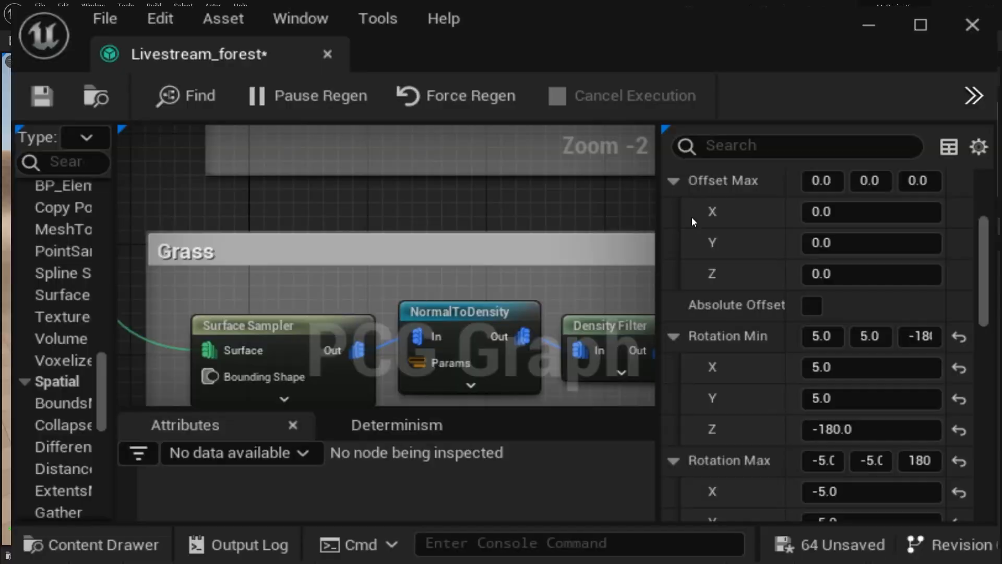
Add a Difference node to the tree branch and connect the tree Transform Points output to its Source.
right_click_drag(501, 337, 430, 301)
scroll(379, 239, "up", 1)
left_click_drag(365, 218, 500, 224)
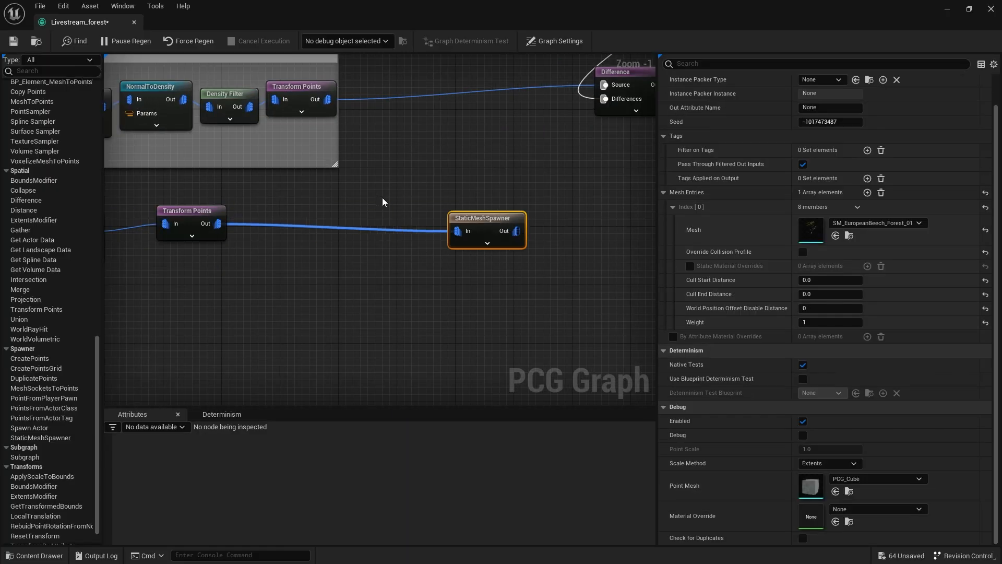
right_click(382, 197)
type("diffe")
key("Return")
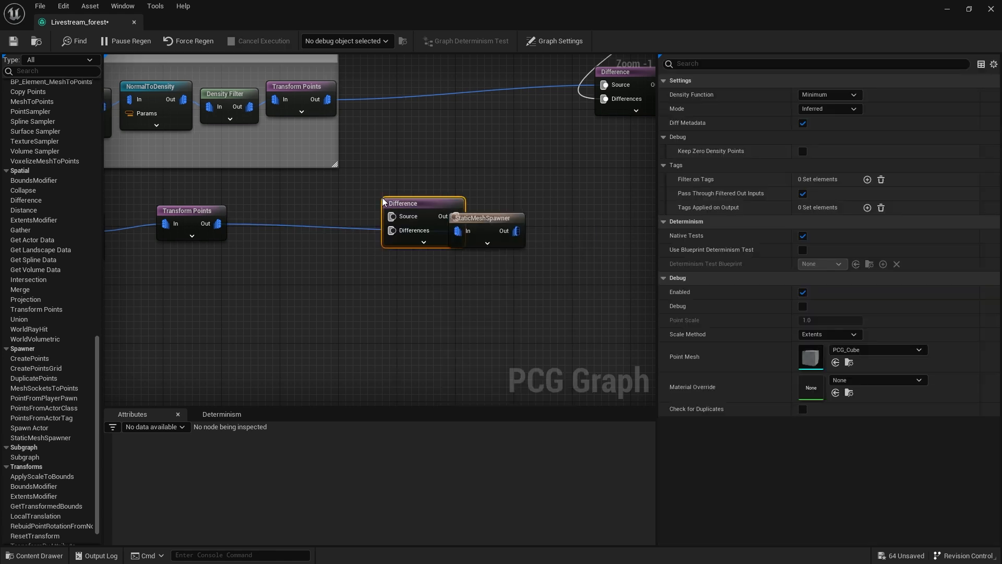
left_click_drag(218, 224, 422, 174)
left_click(403, 228)
left_click(398, 230, "alt")
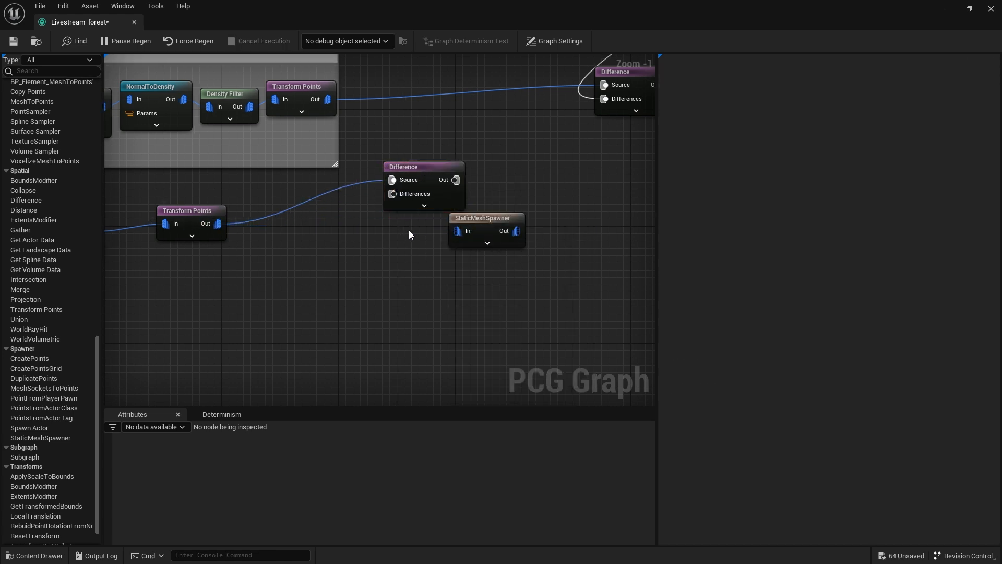
Space out the tree Difference and StaticMeshSpawner nodes and connect the Big Rocks Transform Points output to the Differences input.
left_click_drag(514, 224, 595, 235)
scroll(551, 243, "down", 3)
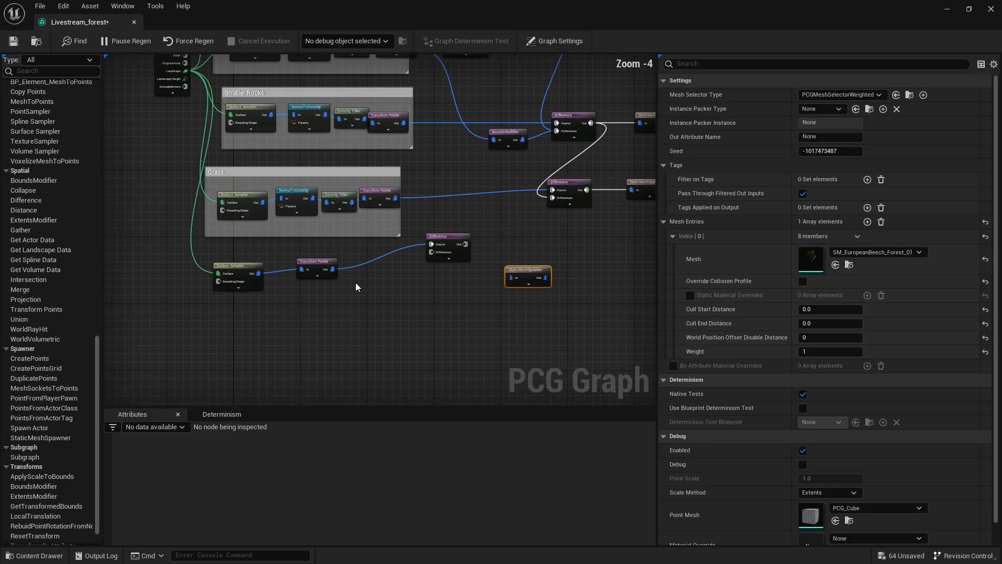
right_click_drag(459, 200, 481, 272)
left_click_drag(469, 308, 481, 320)
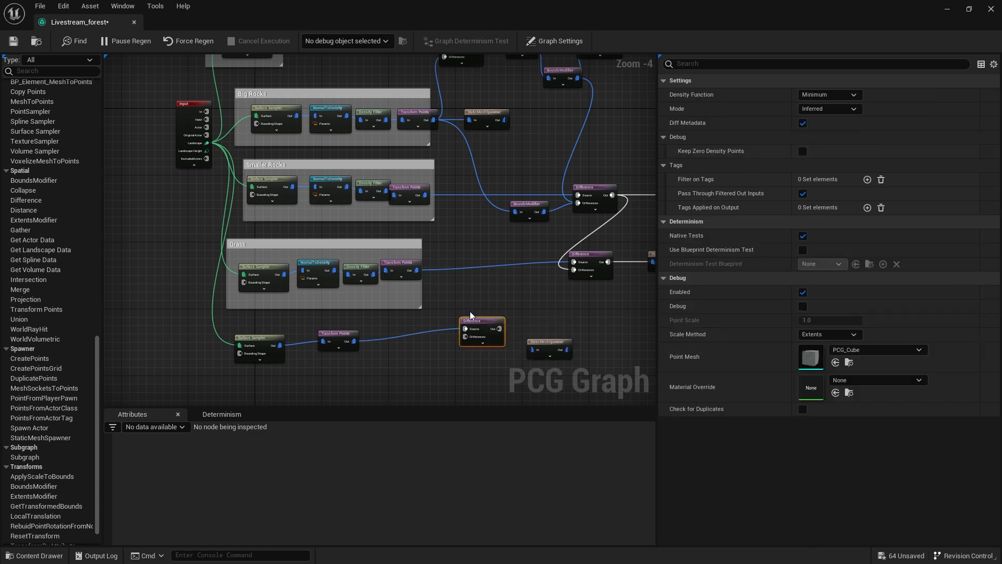
scroll(458, 134, "up", 2)
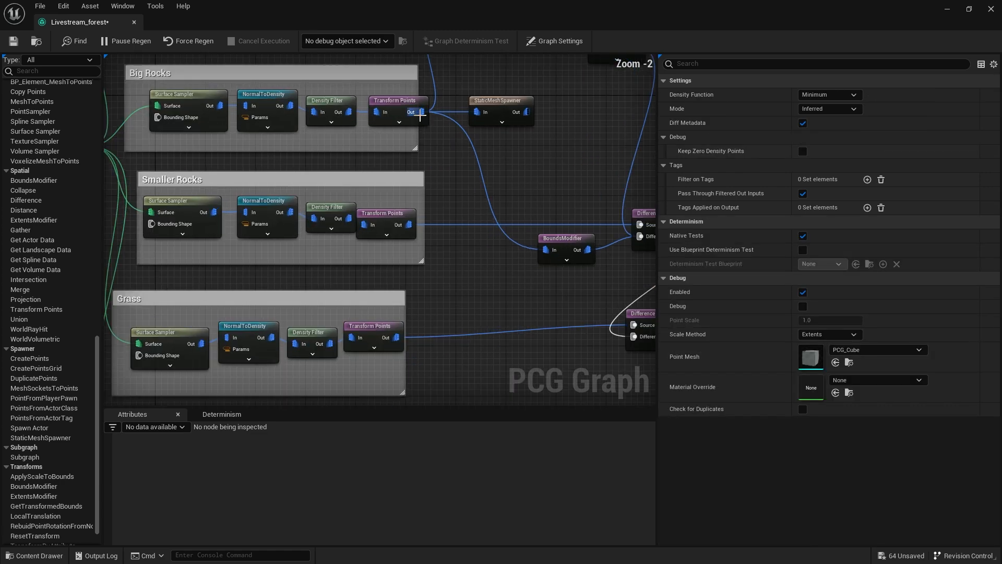
left_click_drag(422, 113, 502, 279)
right_click_drag(455, 167, 459, 404)
right_click_drag(451, 240, 447, 384)
Connect the BoundsModifier after Self Pruning to the tree Difference's Differences input, and the Difference output to the tree StaticMeshSpawner.
right_click_drag(337, 284, 335, 208)
right_click_drag(443, 214, 426, 160)
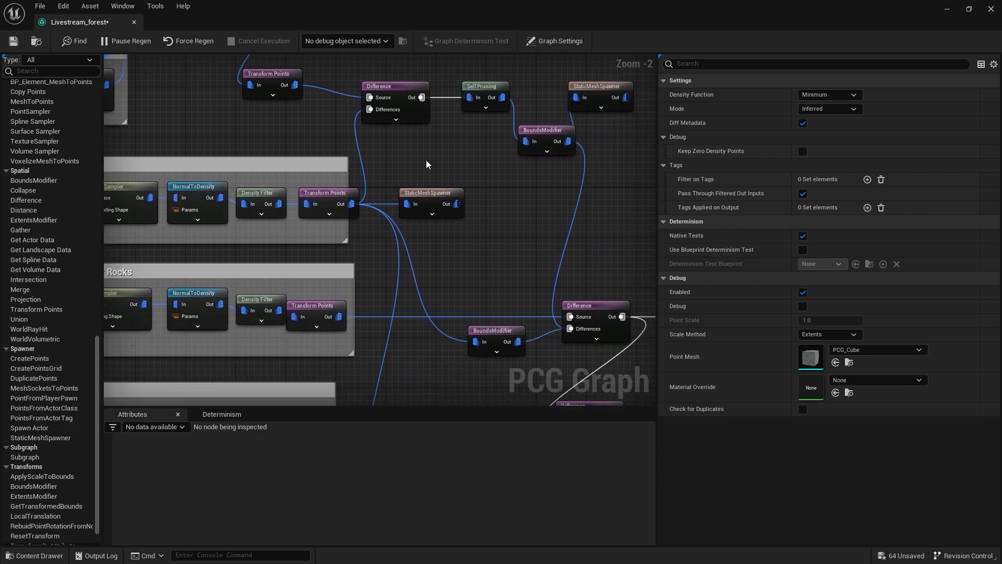
left_click_drag(567, 141, 407, 235)
right_click_drag(407, 235, 418, 288)
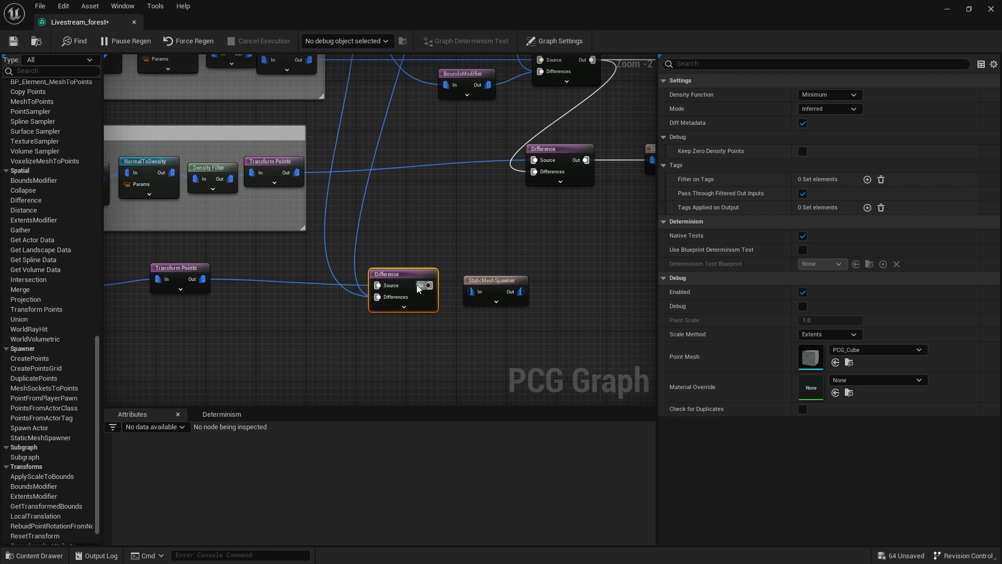
left_click_drag(418, 287, 471, 291)
Float the graph editor and inspect up close where the beech trees stand relative to the big rocks.
left_click_drag(106, 28, 627, 221)
right_click_drag(443, 271, 449, 298)
key("w")
key("w")
right_click_drag(672, 351, 636, 262)
scroll(642, 264, "down", 3)
scroll(743, 328, "up", 3)
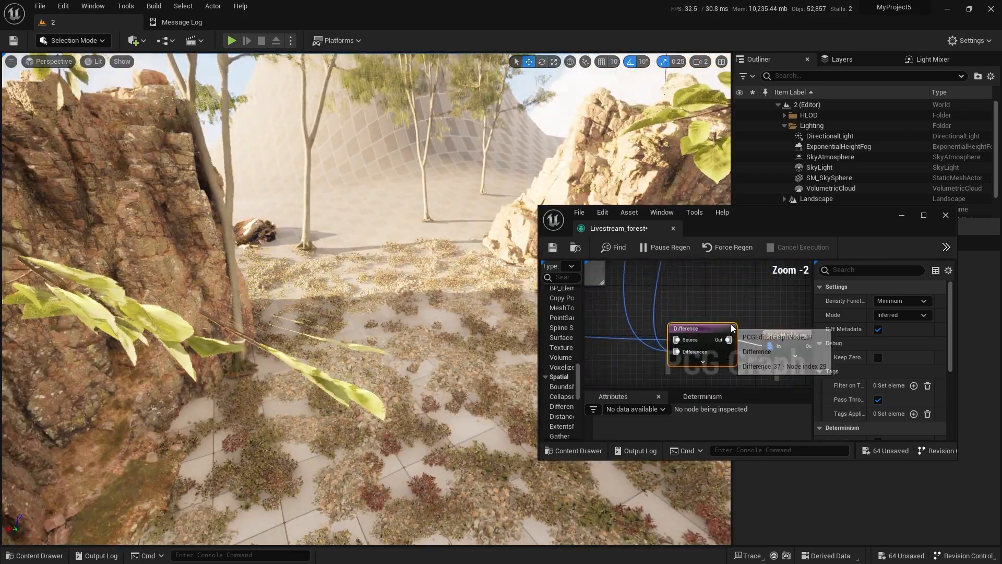
Set the tree Difference node's Density Function to Binary and check the tree placement around the rocks.
double_click(762, 232)
left_click(830, 94)
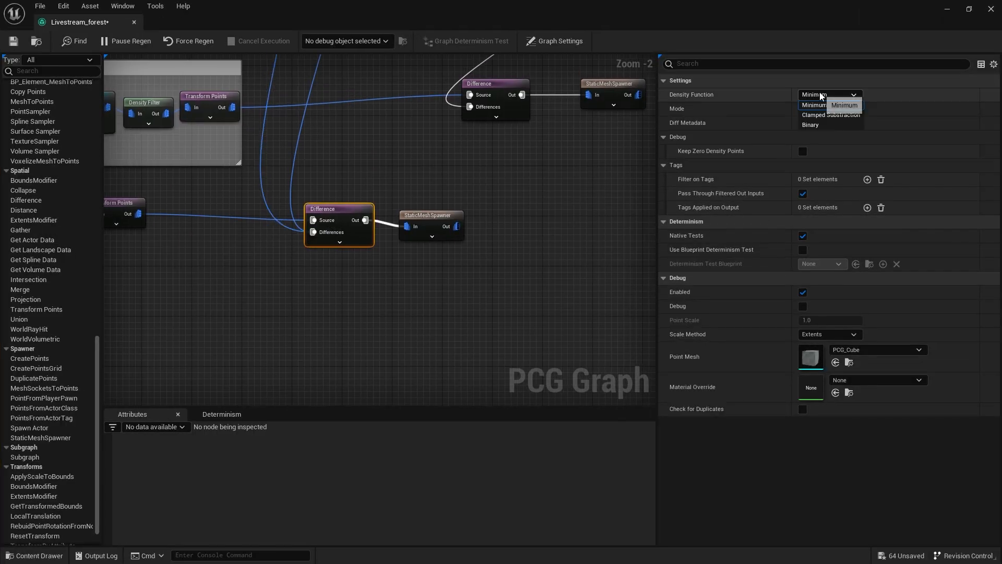
left_click(780, 117)
double_click(246, 18)
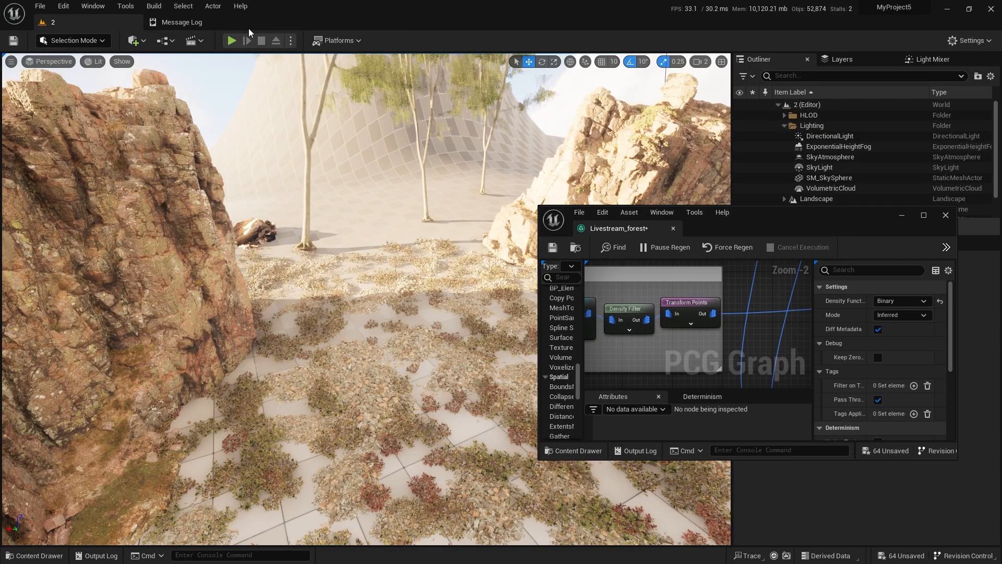
key("s")
right_click_drag(365, 313, 412, 290)
key("w")
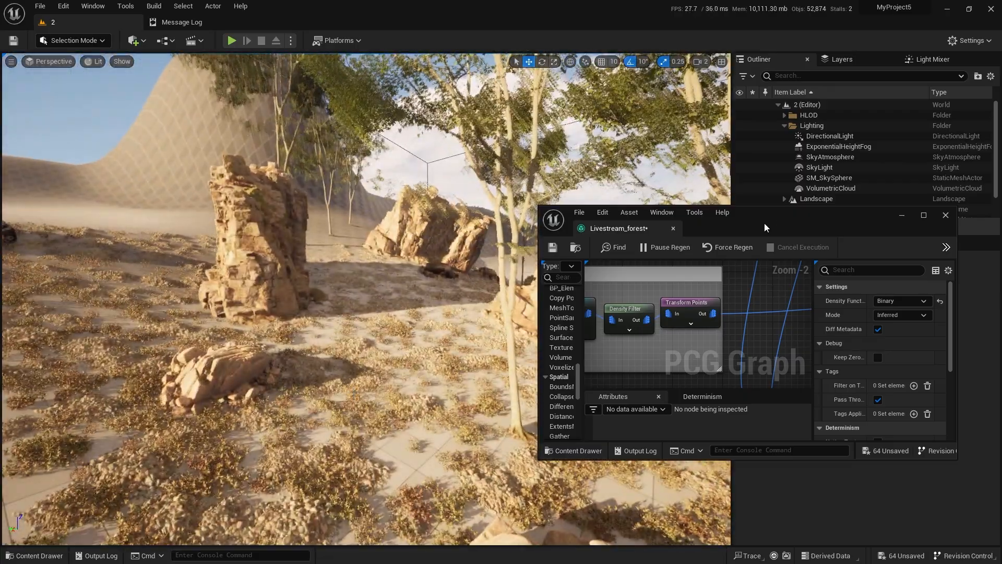
Add a second mesh entry to the tree StaticMeshSpawner and assign SM_EuropeanBeech_Forest_03 to it.
double_click(773, 212)
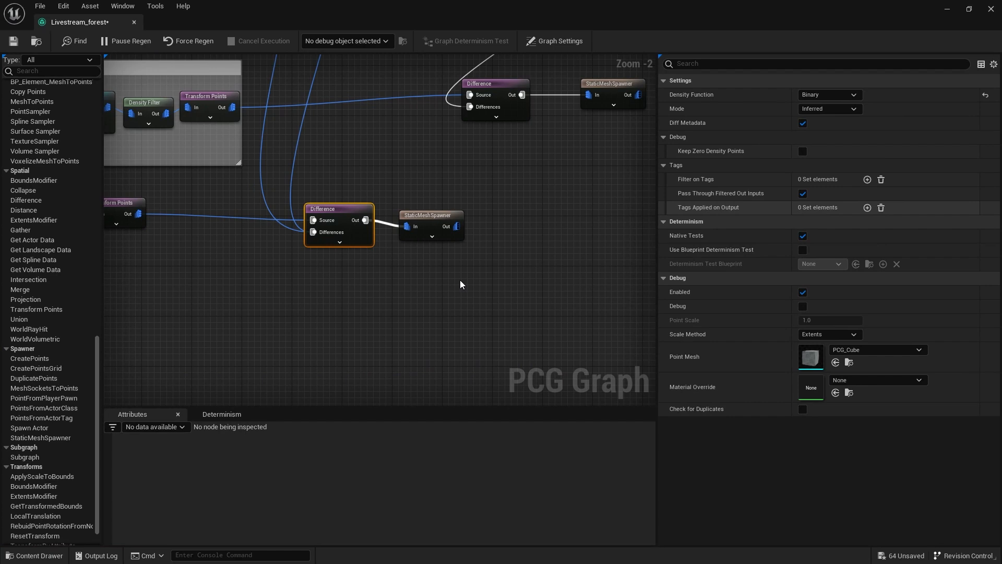
right_click_drag(348, 260, 288, 274)
right_click_drag(474, 224, 259, 231)
left_click(447, 211)
left_click(867, 222)
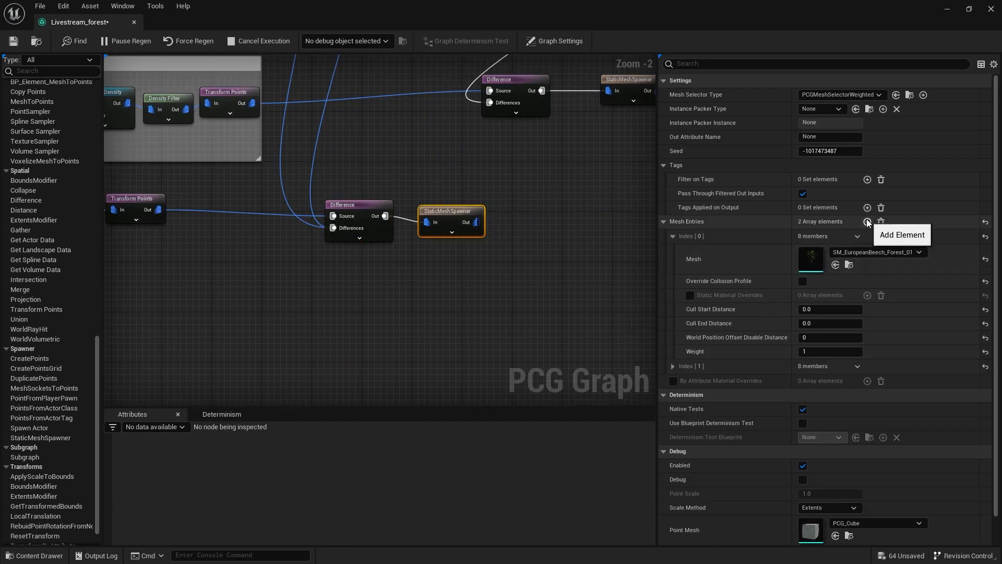
left_click(676, 371)
right_click_drag(508, 352, 485, 347)
key("ctrl+space")
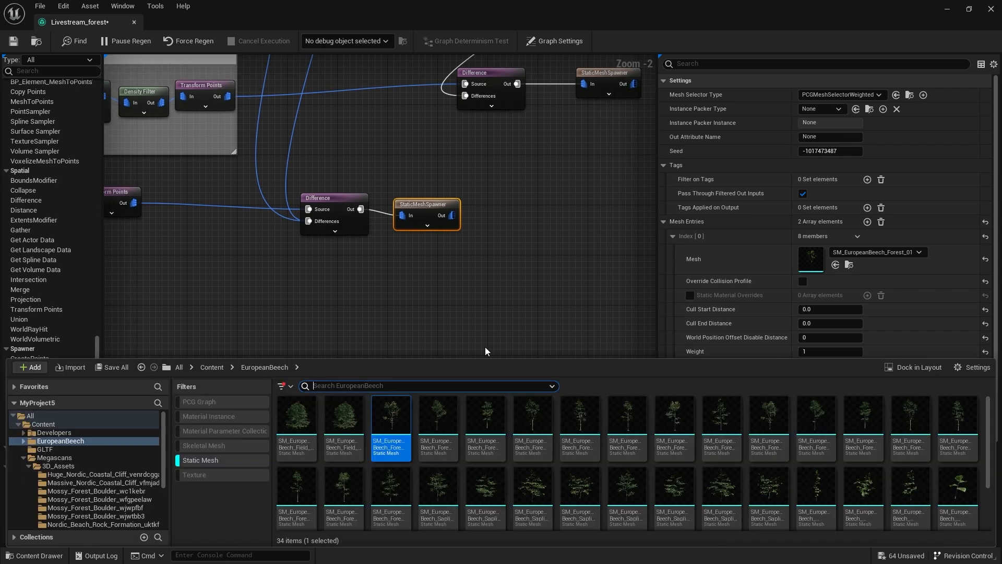
right_click_drag(518, 291, 490, 275)
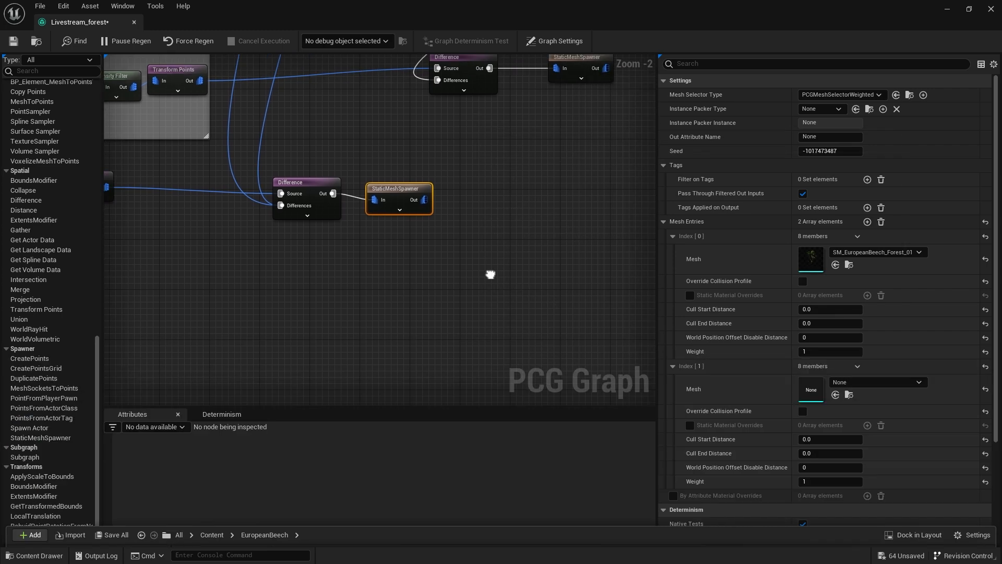
left_click(835, 395)
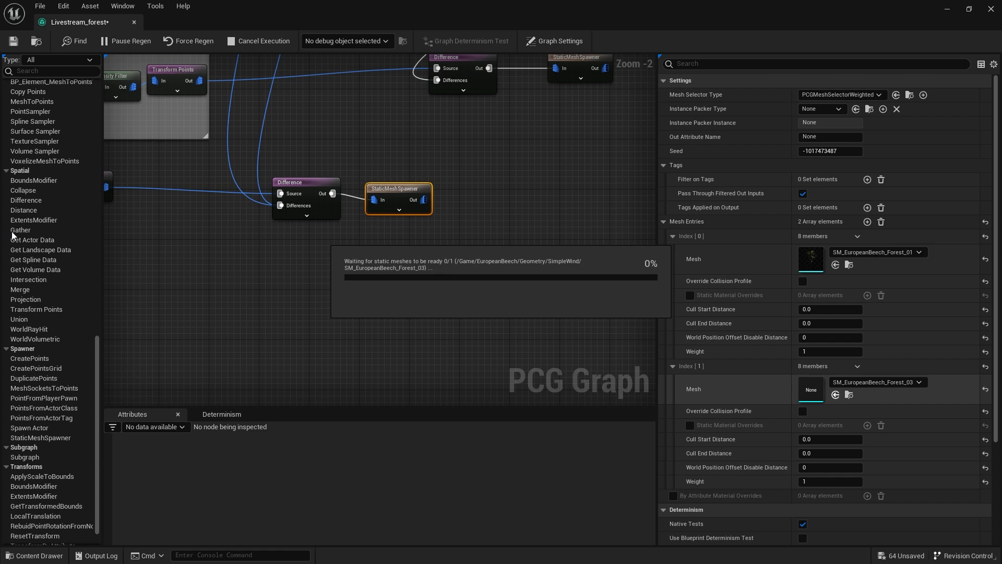
Set the tree Surface Sampler's Points Per Squared Meter to 0.025.
right_click_drag(296, 279, 365, 324)
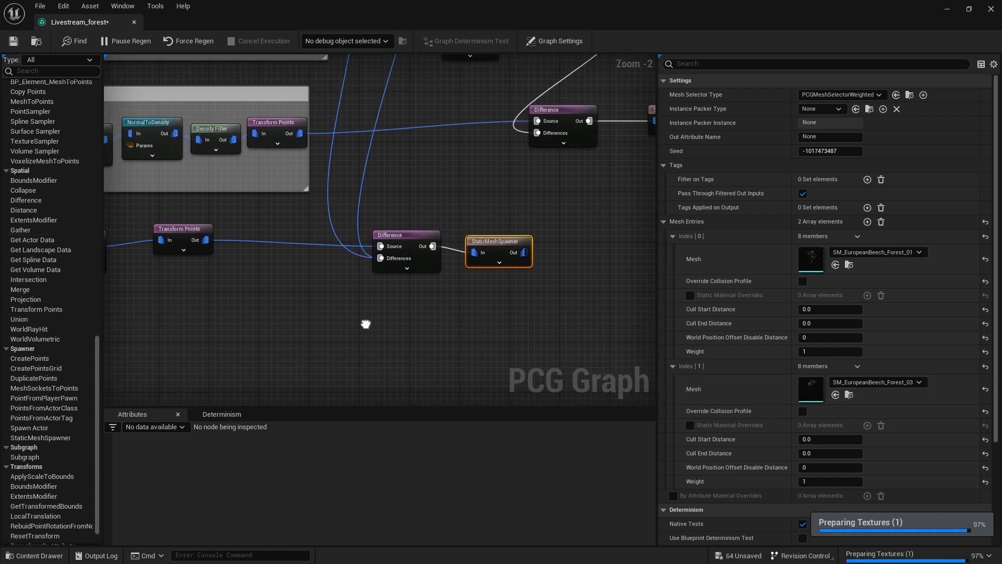
double_click(321, 14)
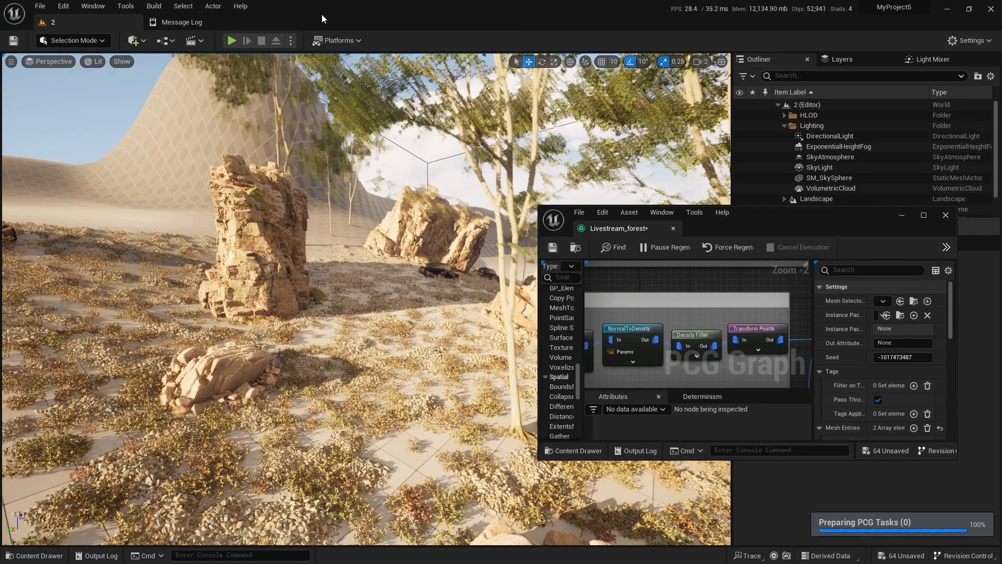
right_click_drag(373, 350, 368, 318)
key("s")
right_click_drag(698, 308, 727, 291)
scroll(688, 290, "down", 2)
scroll(694, 319, "up", 3)
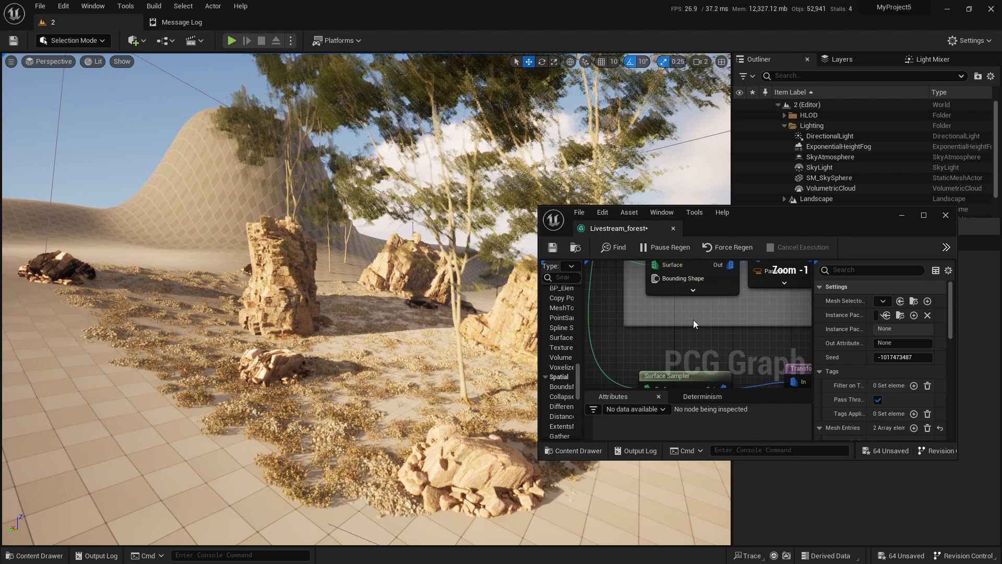
right_click_drag(693, 320, 662, 364)
left_click(668, 308)
left_click(899, 301)
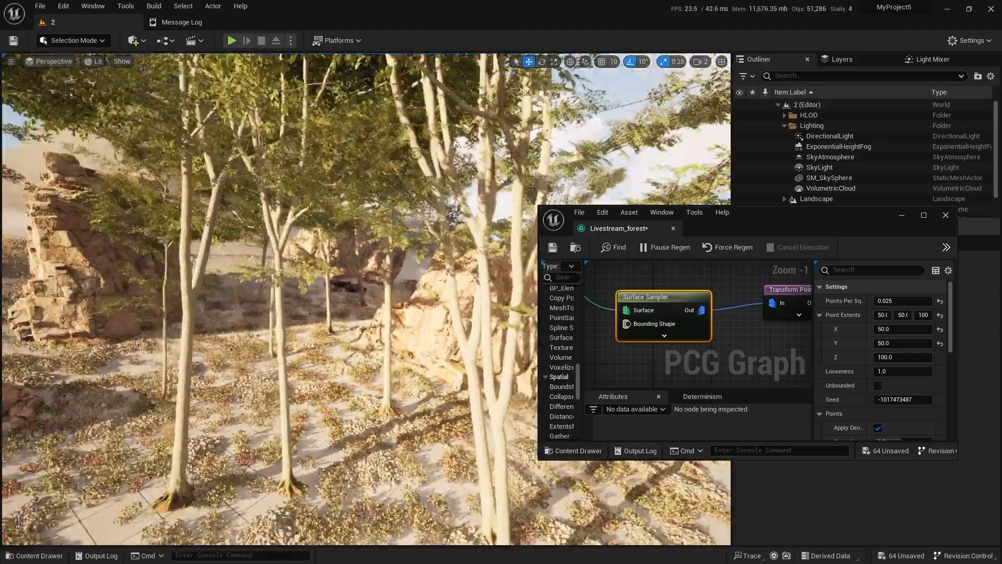
Examine from close up and from above how densely the beech trees fill the volume.
key("w")
right_click_drag(366, 298, 276, 280)
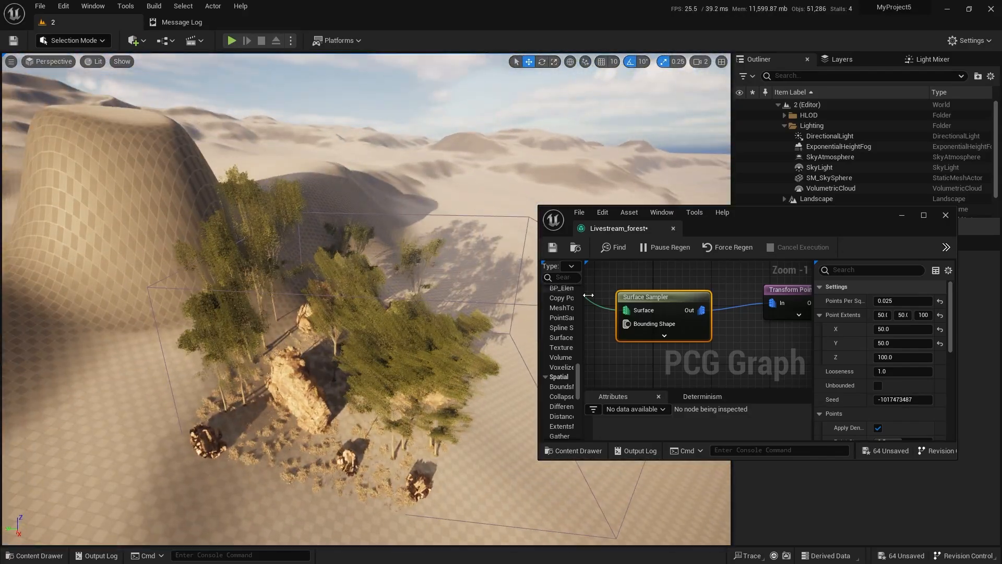
scroll(723, 345, "down", 2)
right_click_drag(724, 344, 775, 297)
double_click(757, 217)
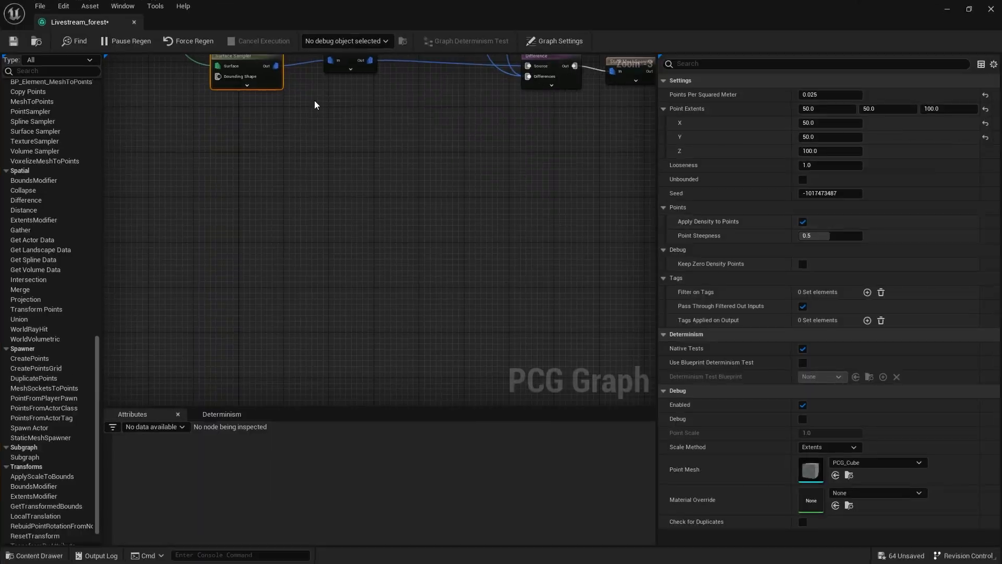
double_click(340, 9)
Select the PCG volume, shift it toward the steep dome-shaped hill and check the trees on the slope.
right_click_drag(320, 307, 274, 311)
left_click(320, 307)
key("s")
left_click_drag(412, 307, 327, 292)
mouse_move(328, 293)
right_mouse_down()
mouse_move(311, 251)
mouse_move(324, 318)
mouse_move(326, 290)
right_mouse_up()
key("w")
key("w")
key("s")
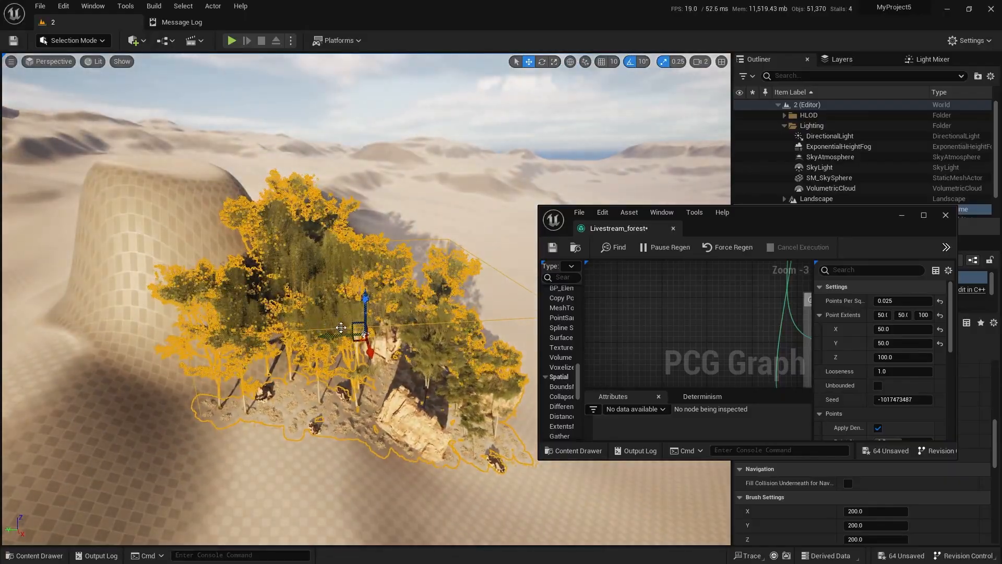
left_click_drag(350, 321, 319, 312)
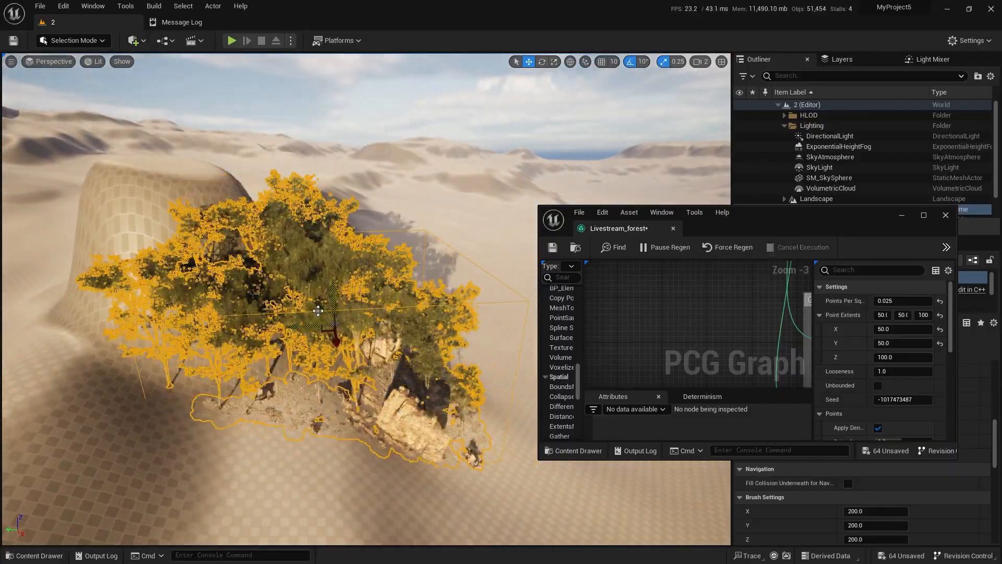
key("w")
right_click_drag(319, 312, 290, 290)
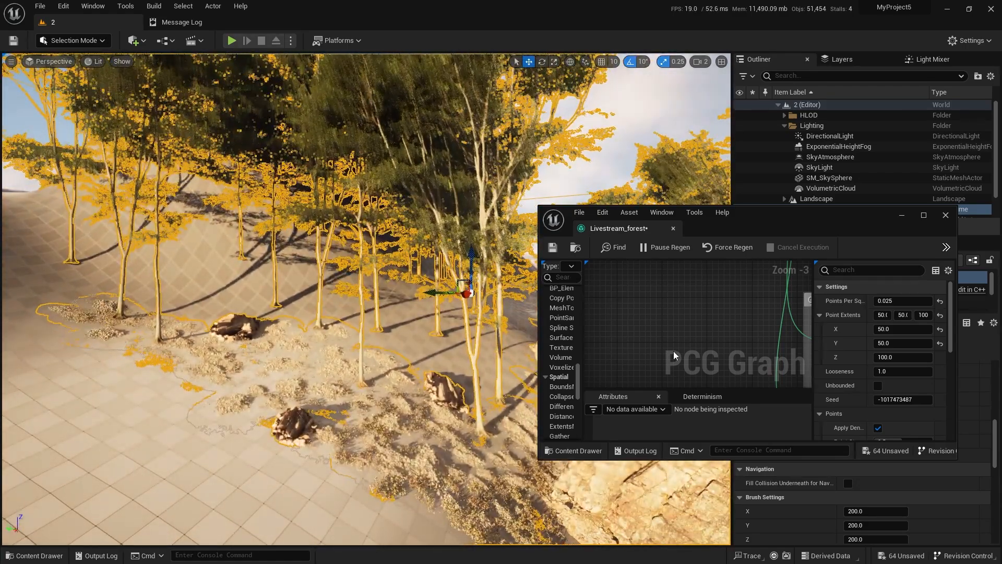
Make room after the tree Surface Sampler and paste copies of the Grass NormalToDensity and Density Filter nodes there.
double_click(757, 215)
scroll(433, 217, "up", 5)
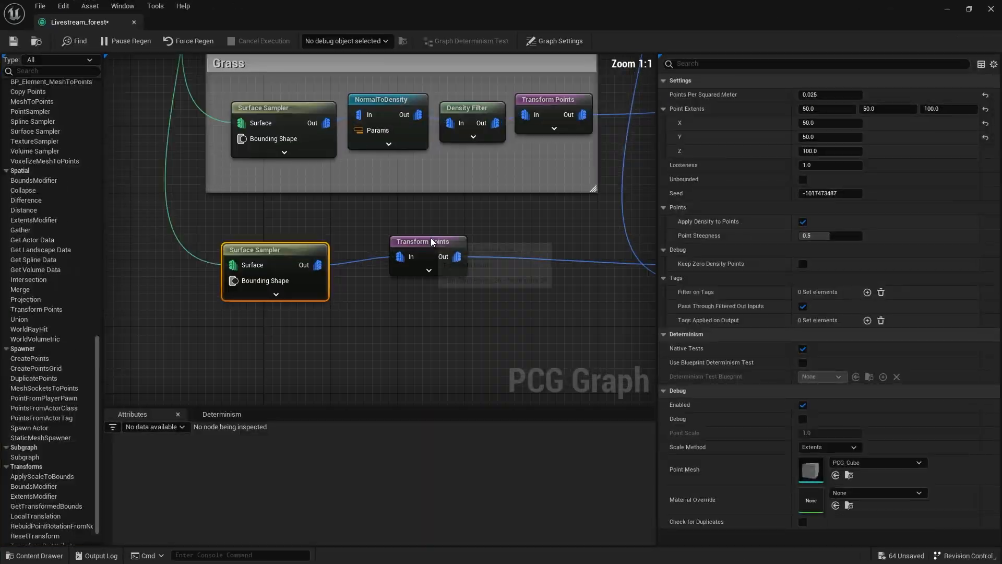
left_click_drag(431, 236, 499, 243)
left_click_drag(484, 153, 398, 133)
key("ctrl+c")
key("ctrl+v")
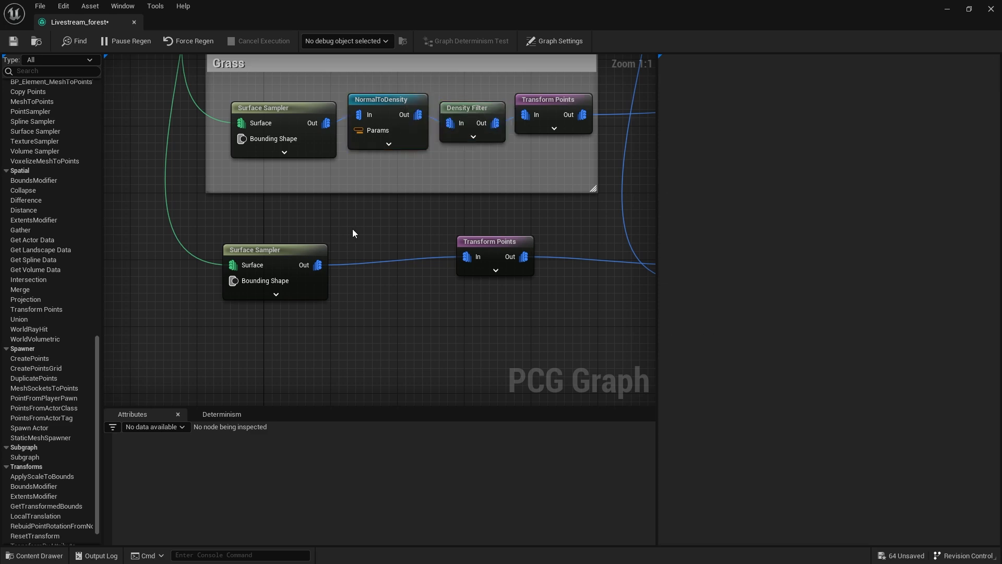
Wire the tree Surface Sampler through the copied NormalToDensity and Density Filter into Transform Points, replacing the direct link.
left_click_drag(327, 270, 277, 279)
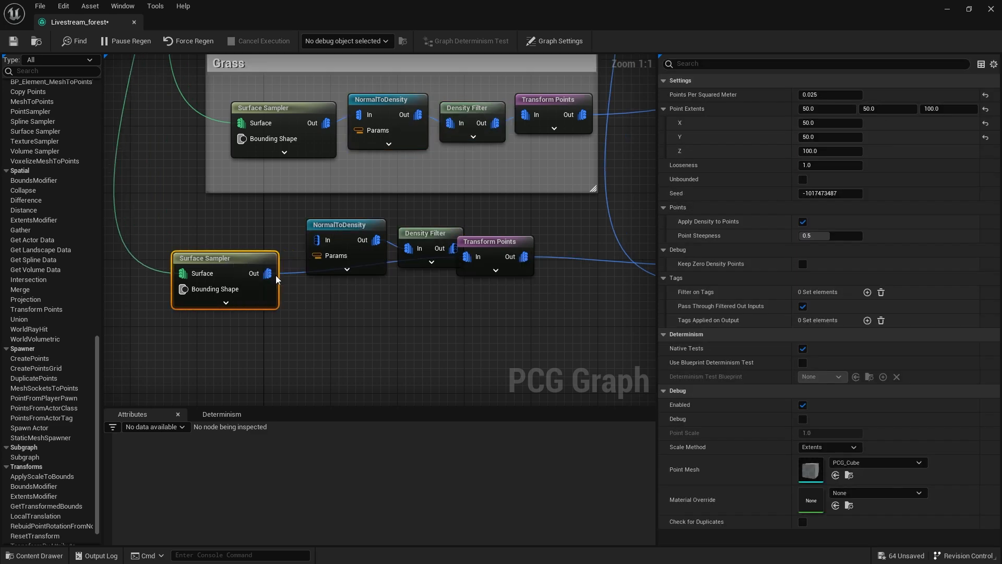
left_click_drag(491, 243, 555, 267)
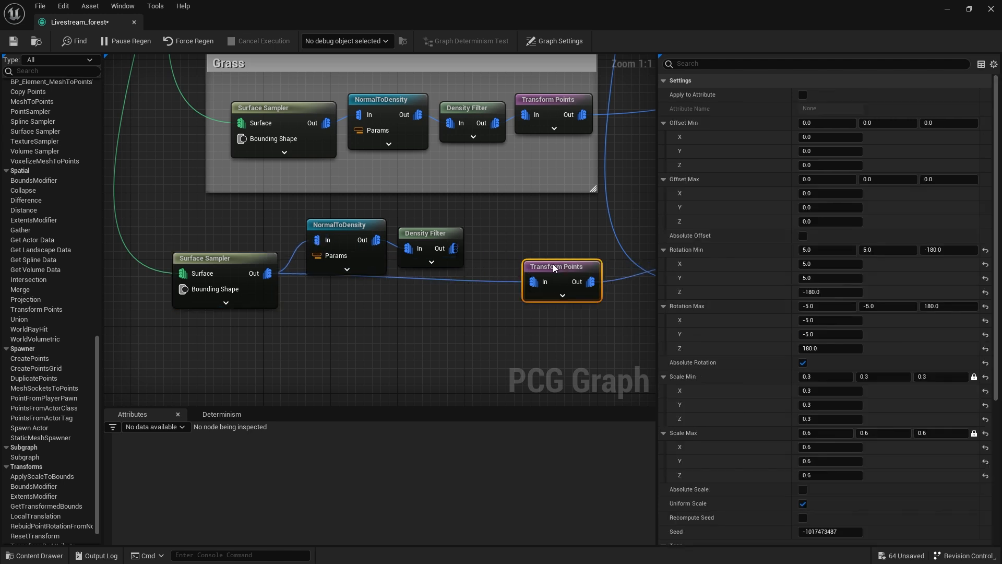
left_click(491, 284)
left_click(478, 282, "alt")
left_click_drag(453, 249, 526, 280)
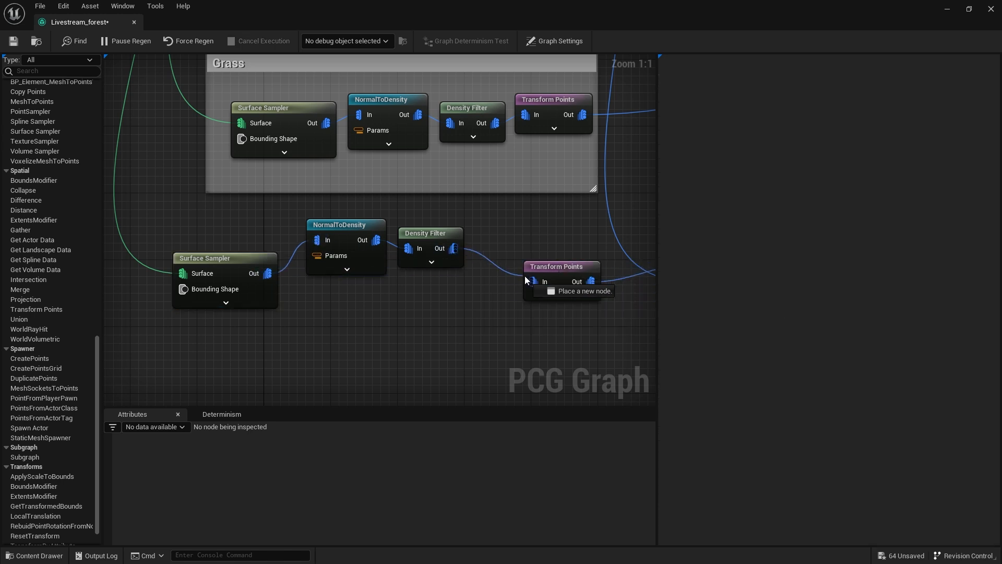
Set the tree Density Filter's Lower Bound to 0.7 and return to the level view.
left_click(421, 234)
left_click(852, 98)
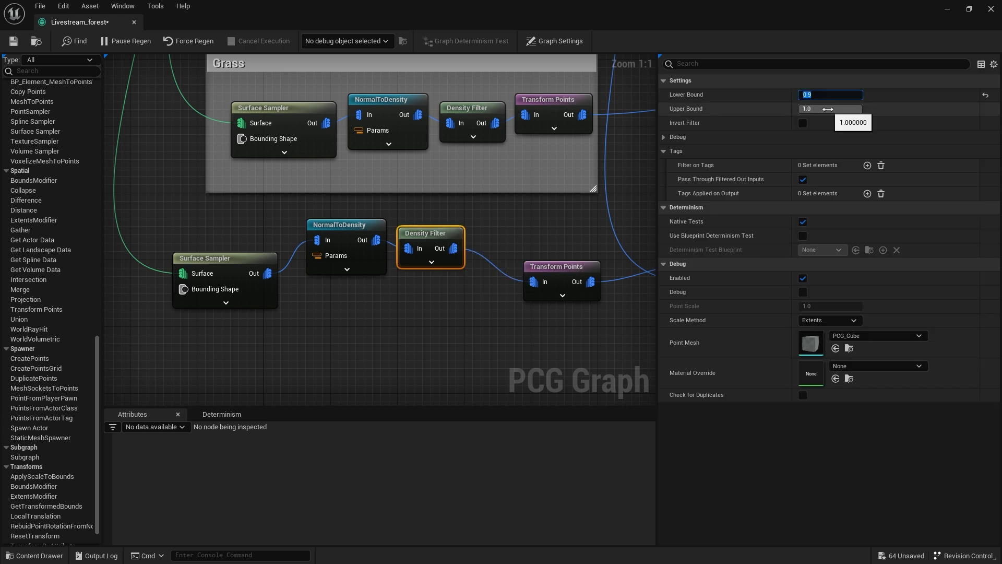
double_click(294, 13)
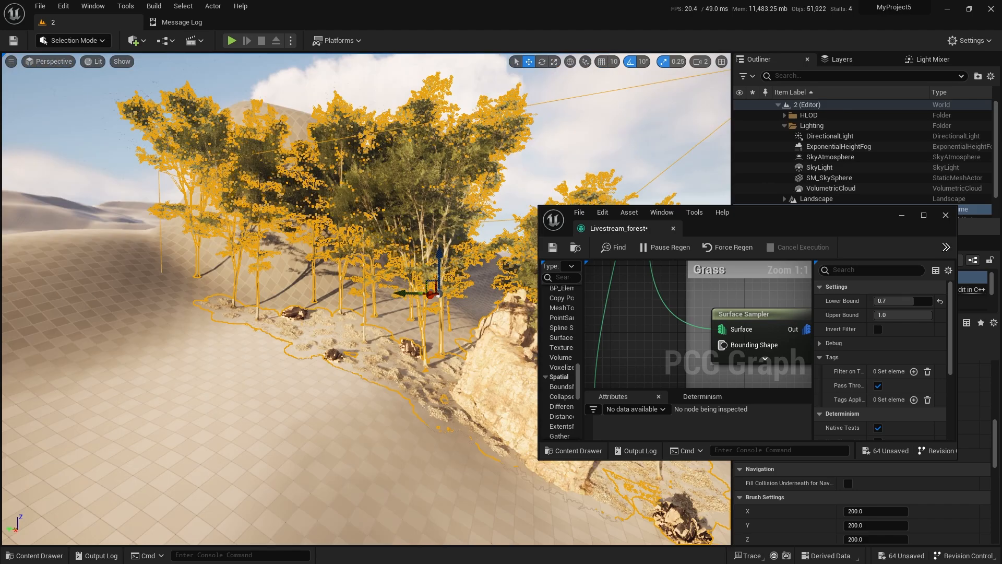
Move the PCG volume farther onto the dome-shaped hill, deselect it and inspect the trees on the slope.
right_click_drag(365, 298, 209, 308)
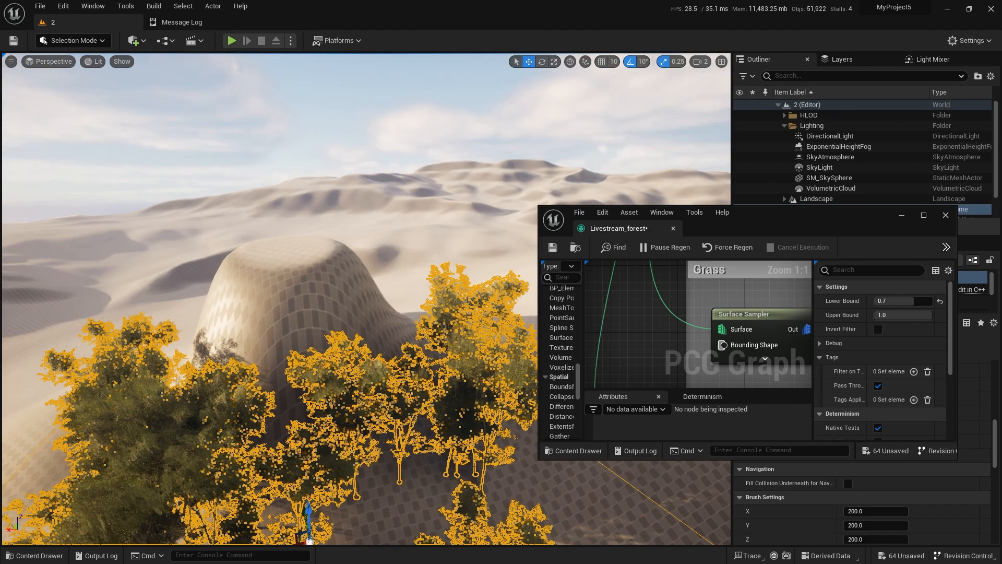
key("f")
right_click_drag(374, 302, 375, 316)
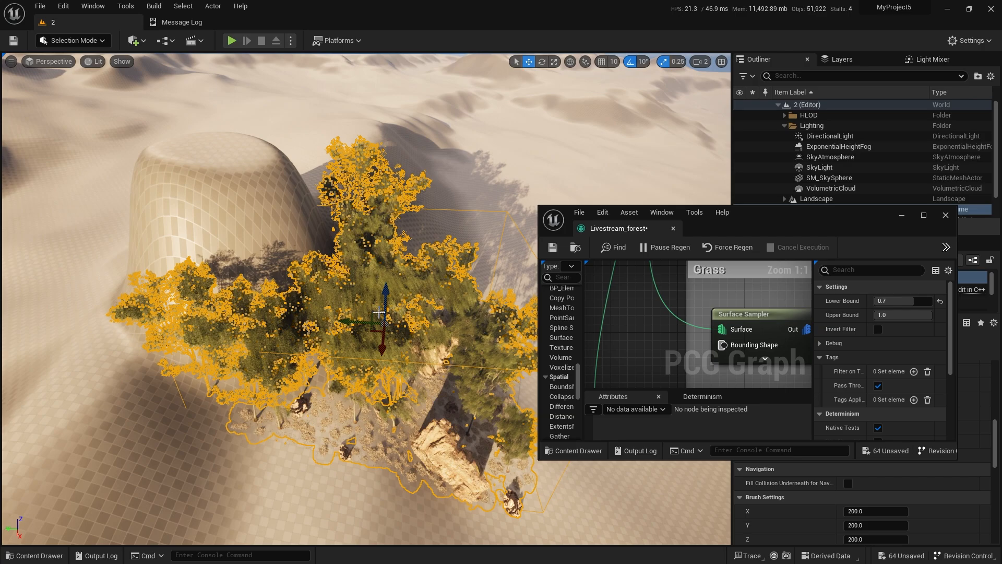
left_click_drag(376, 317, 325, 290)
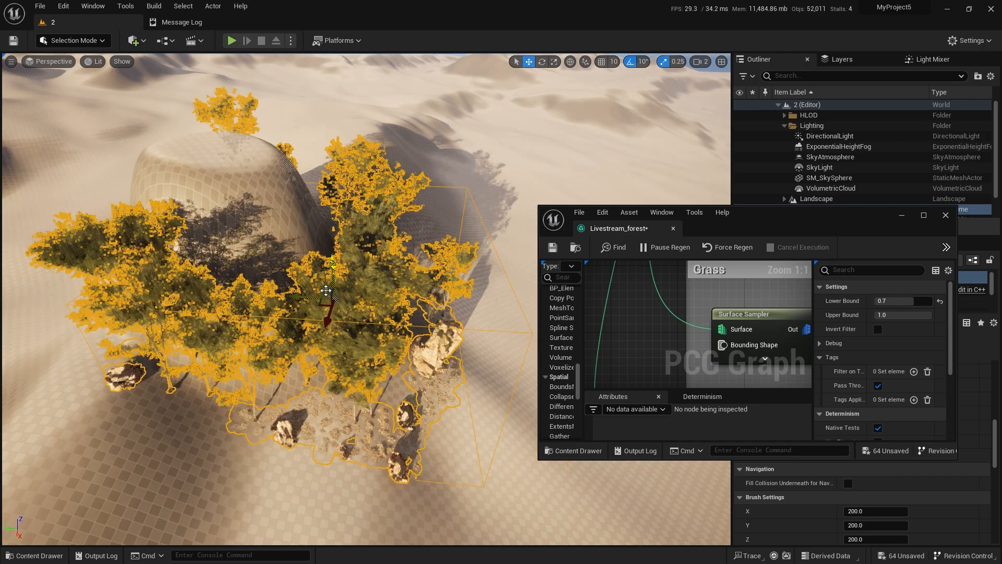
right_click_drag(325, 290, 360, 334)
key("Escape")
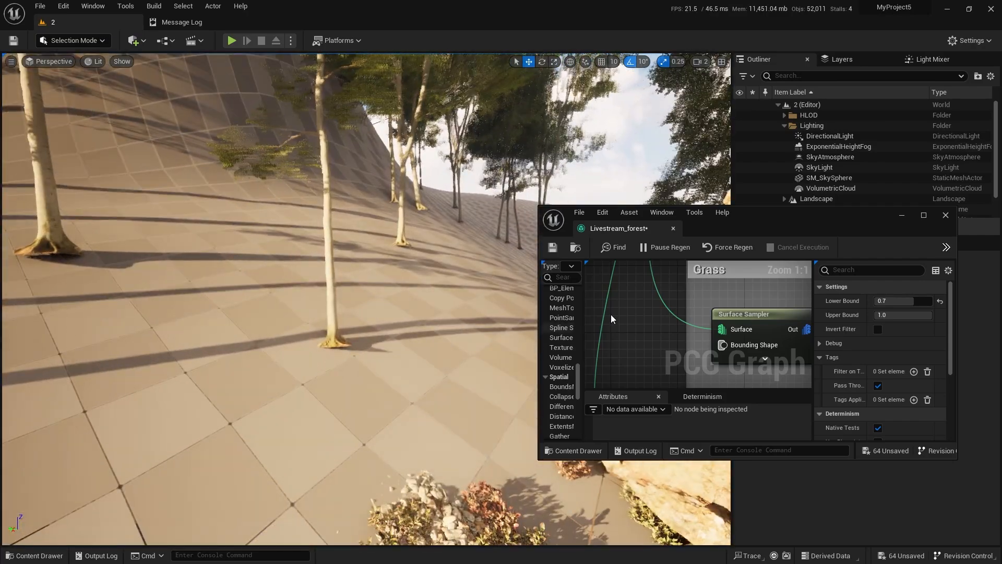
Try Lower Bounds of 0.5 and 0.6 on the big rocks' Density Filter, and settle on 0.7.
scroll(655, 367, "down", 7)
scroll(658, 360, "up", 7)
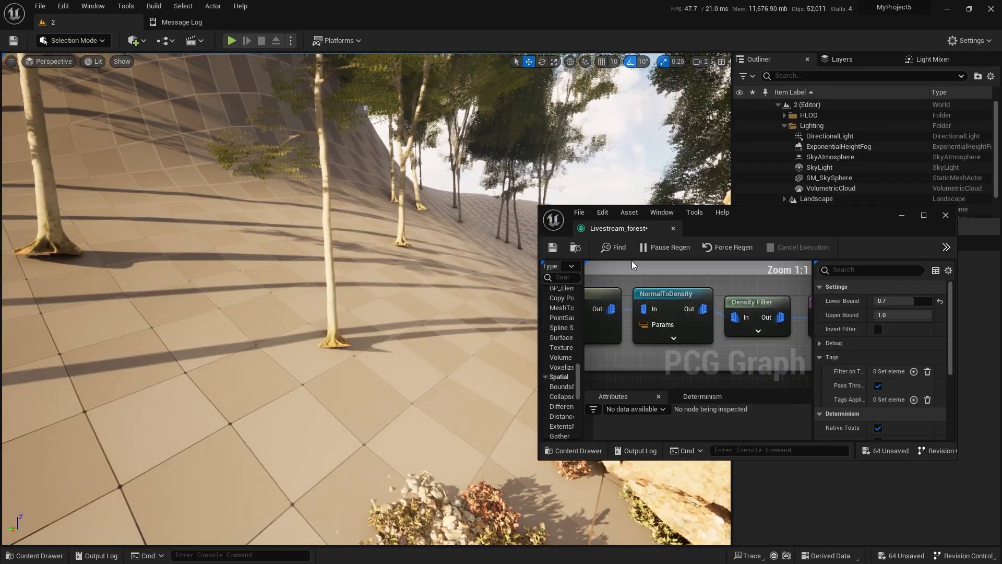
right_click_drag(679, 293, 642, 289)
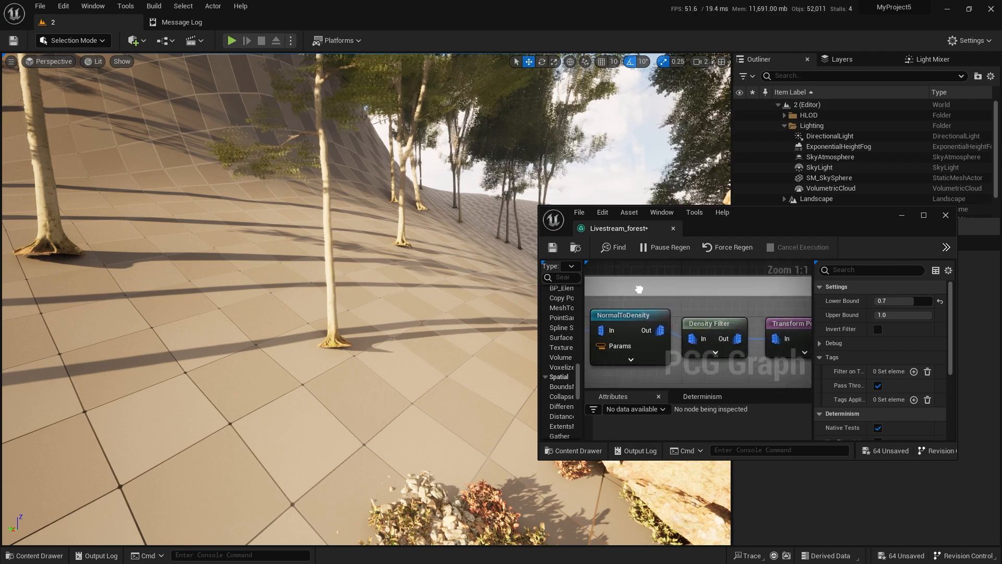
left_click(708, 321)
left_click(888, 305)
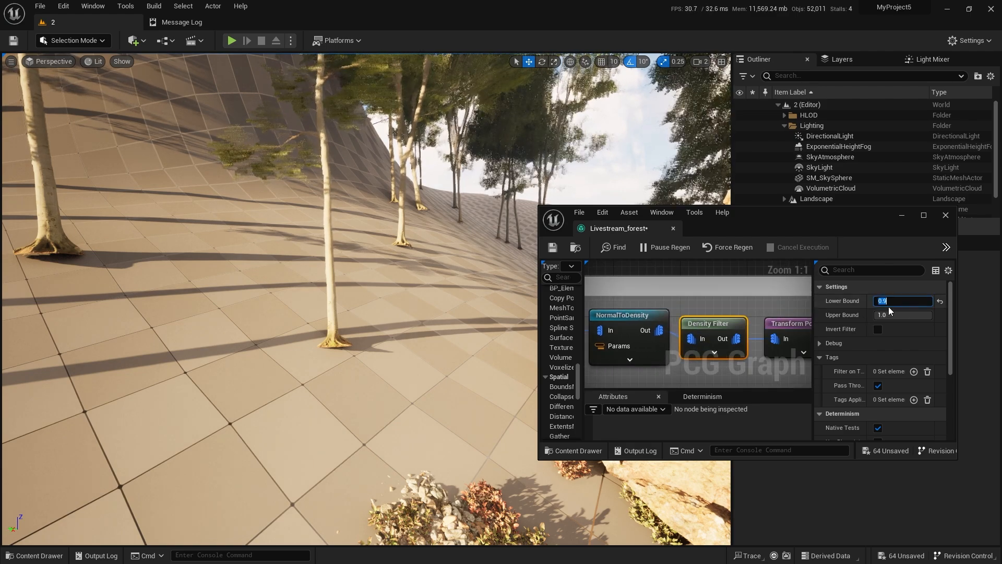
type("0.5")
key("Return")
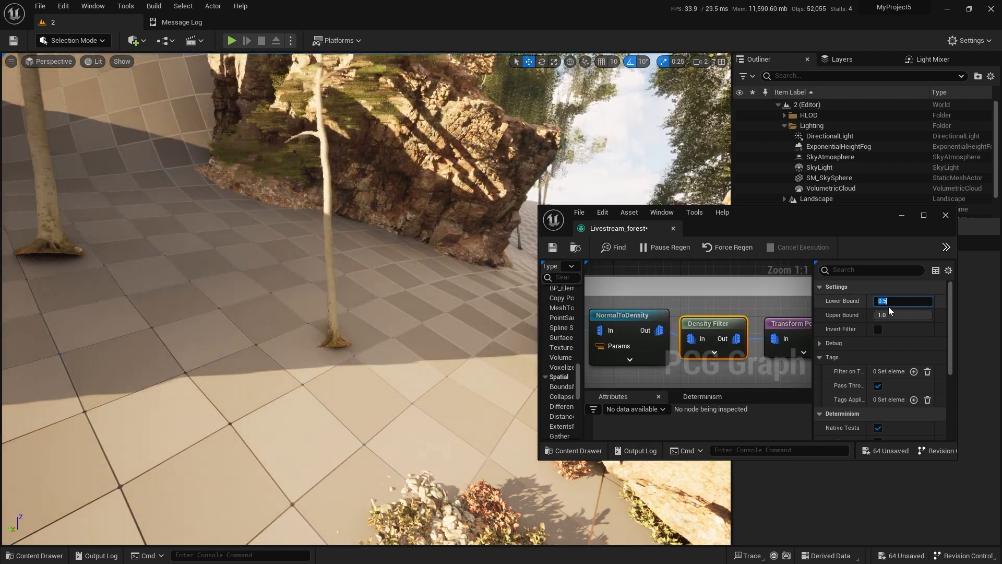
type("0.6")
key("Return")
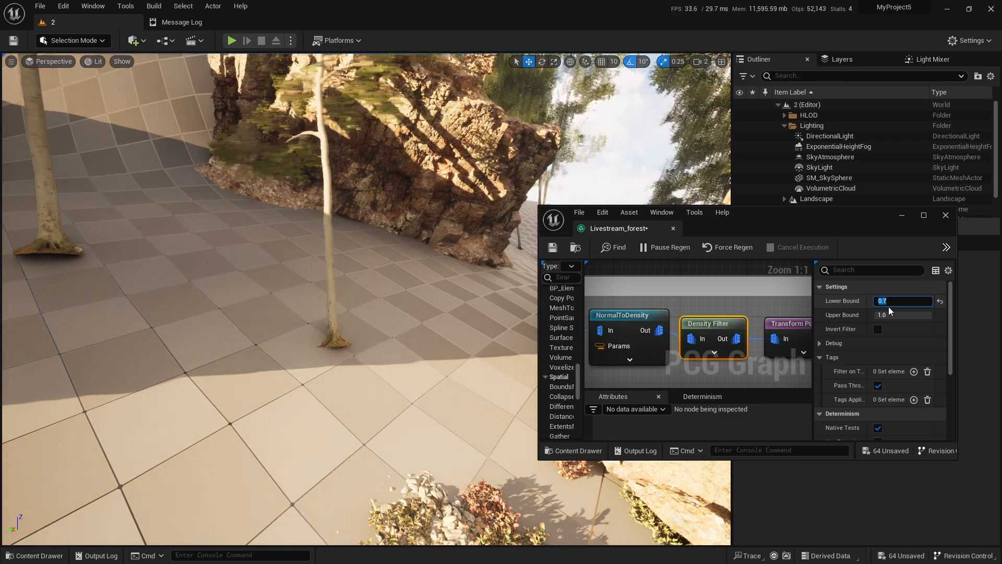
key("Return")
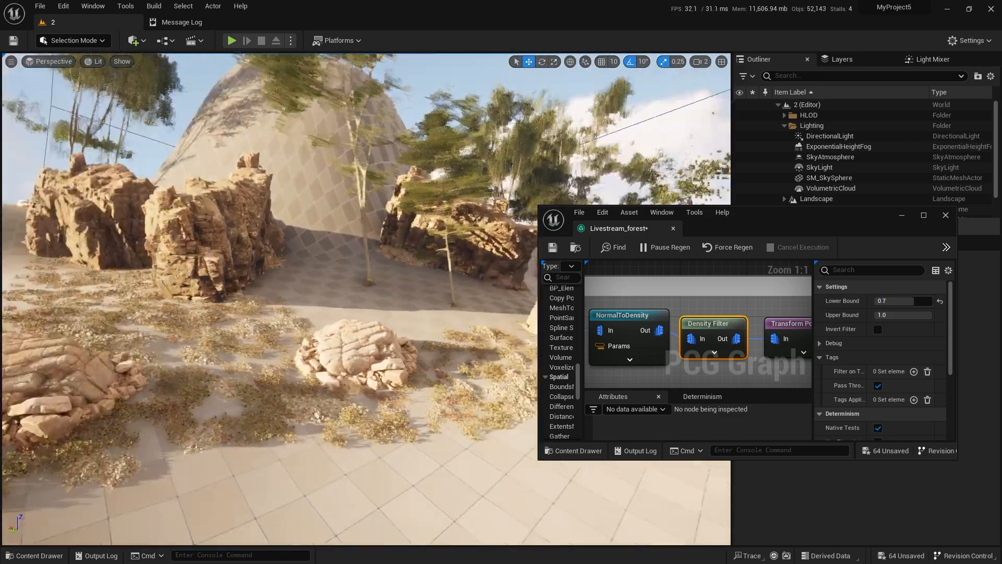
Set the Lower Bound of the Smaller Rocks Density Filter to 0.6 and check the level.
right_click_drag(366, 298, 407, 285)
scroll(690, 299, "down", 3)
right_click_drag(691, 299, 758, 331)
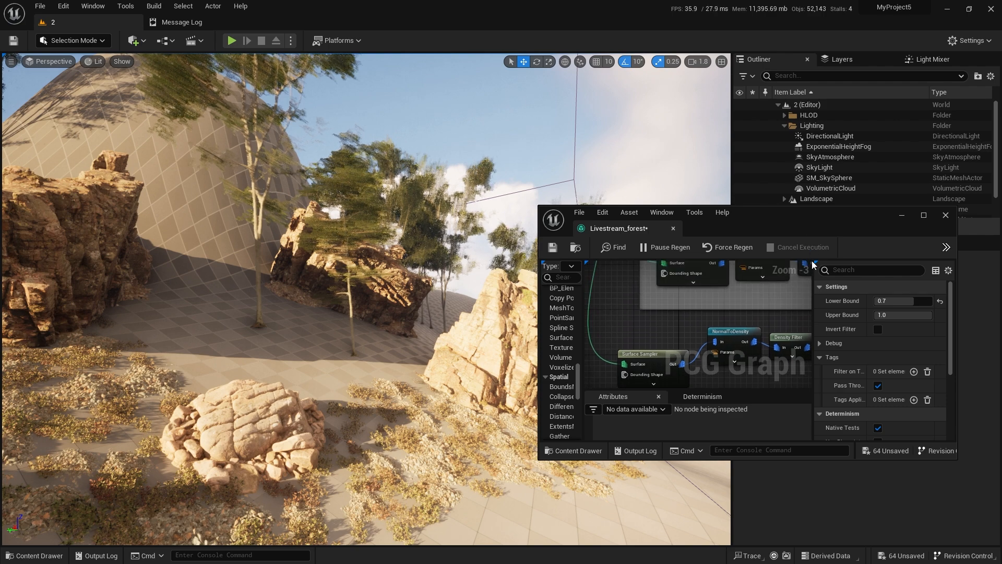
double_click(830, 227)
right_click_drag(305, 243, 397, 407)
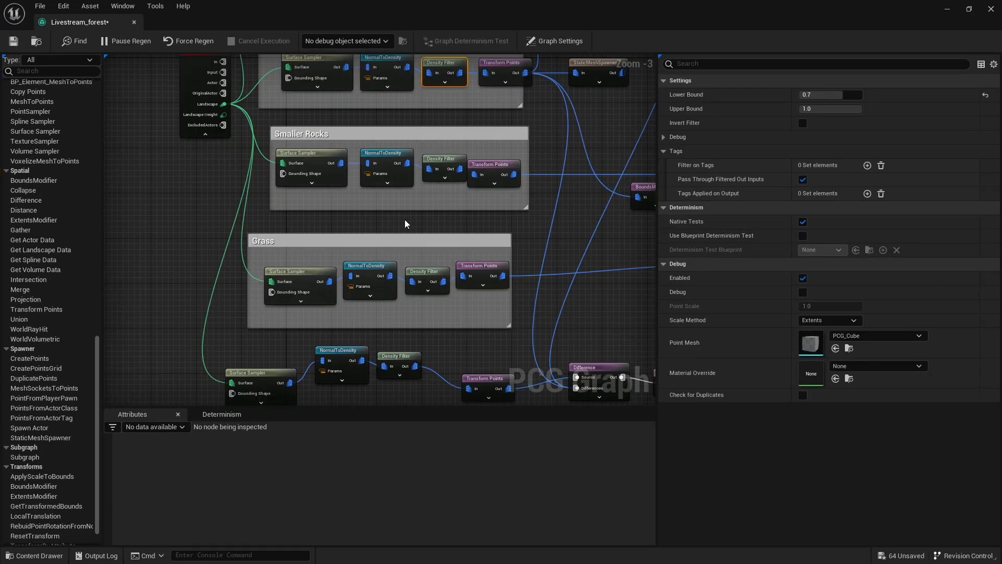
right_click_drag(401, 215, 359, 291)
scroll(430, 247, "up", 3)
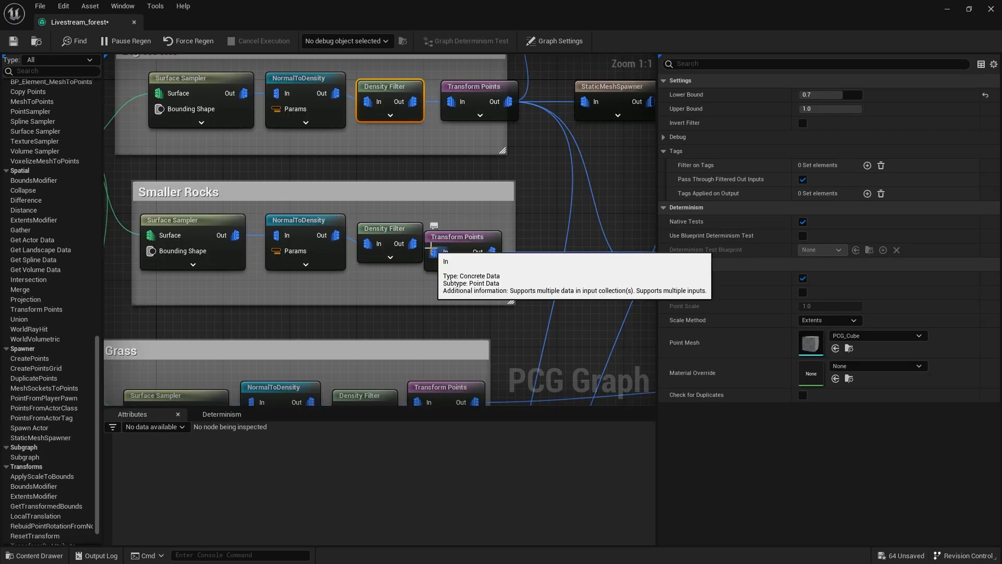
left_click(320, 229)
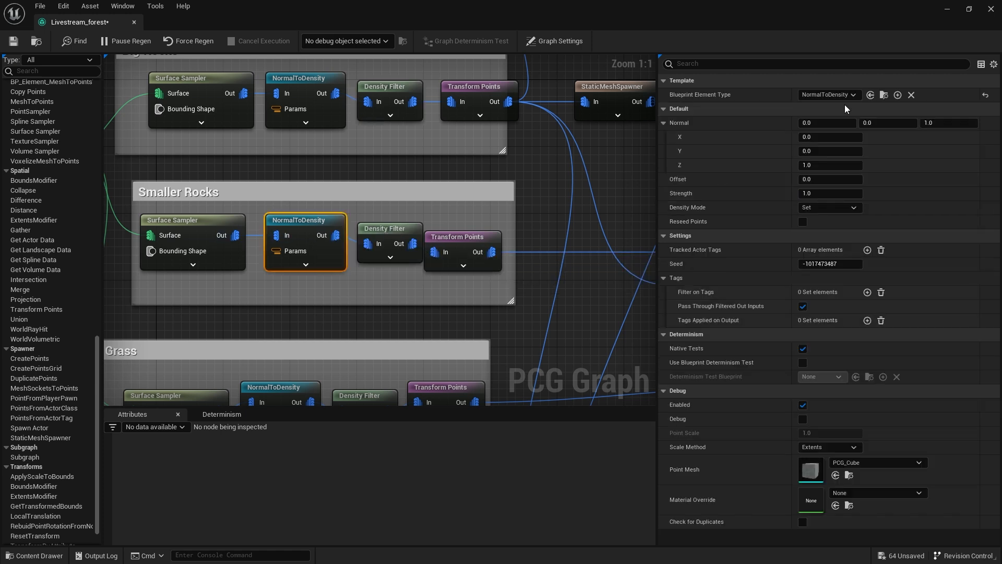
left_click(413, 230)
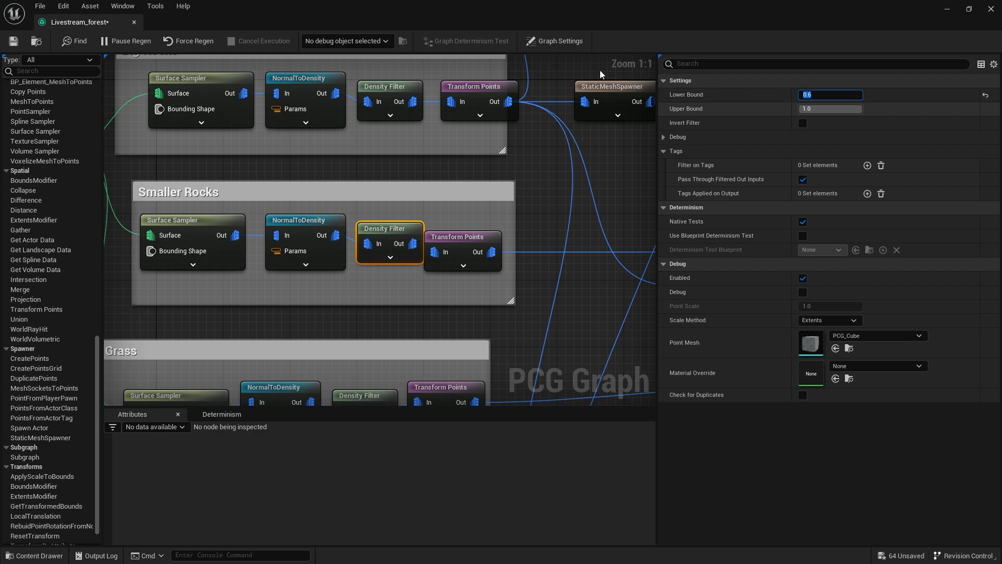
double_click(464, 14)
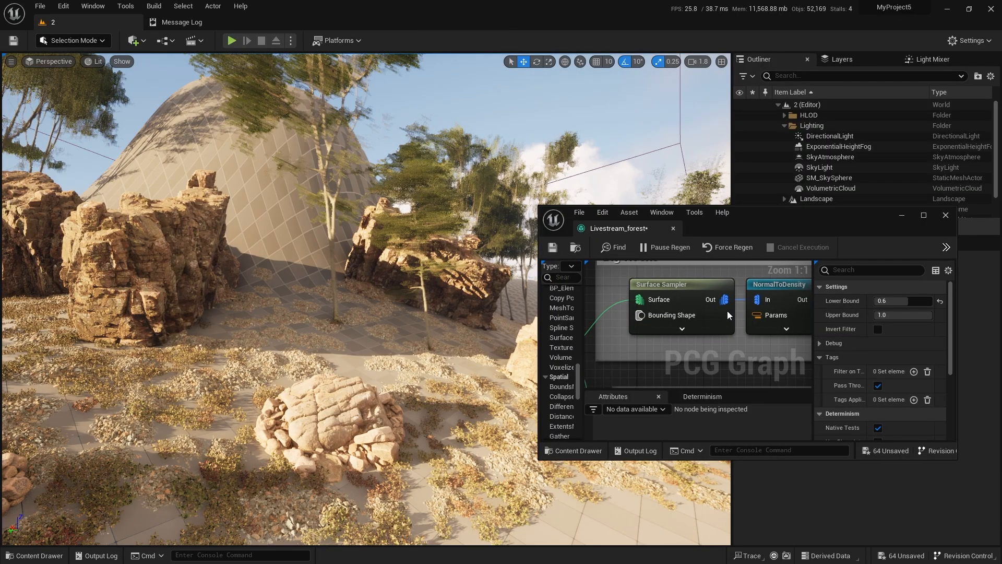
Set the Lower Bound of the Grass Density Filter to 0.5 and return to the level view.
double_click(775, 220)
scroll(418, 299, "down", 1)
right_click_drag(418, 299, 496, 159)
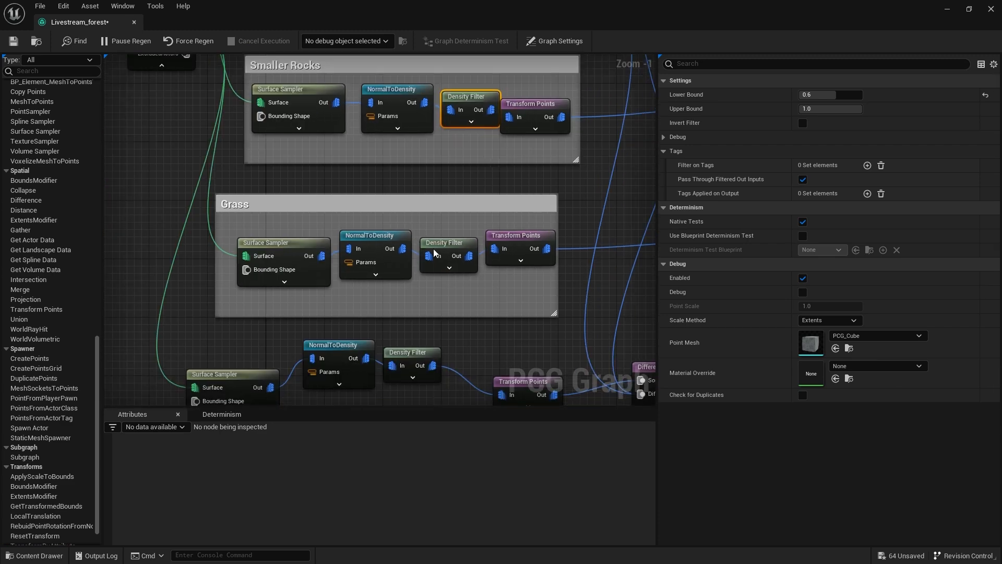
left_click(985, 95)
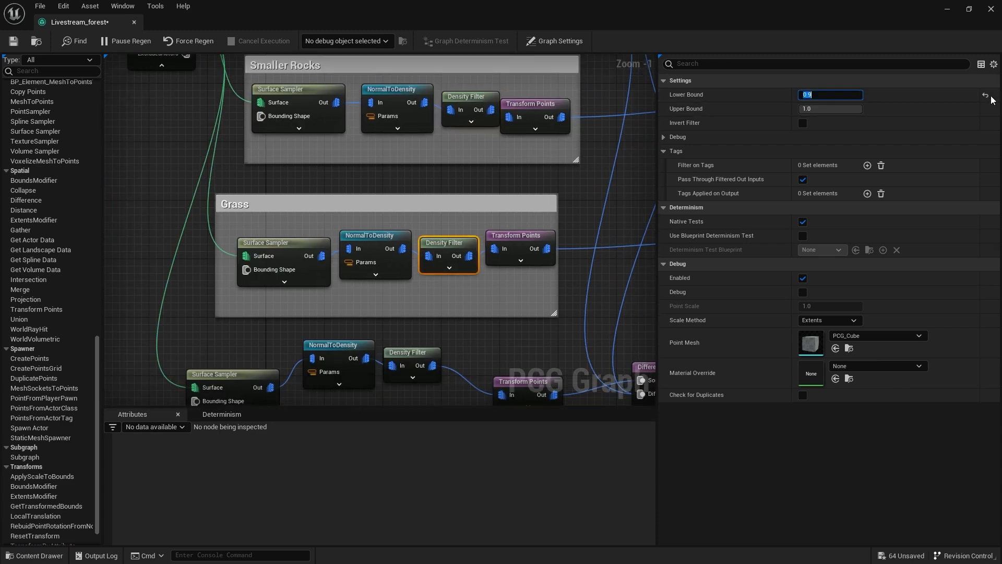
left_click(969, 9)
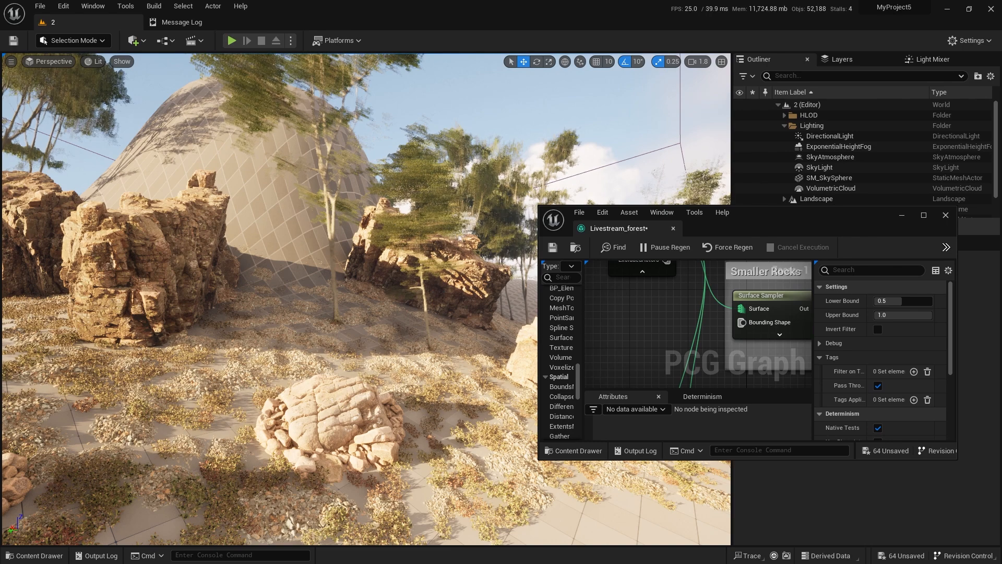
Move the PCG volume up over the top of the dome-shaped hill, deselect it and check the scattering on the steep sides.
right_click_drag(365, 298, 428, 376)
key("e")
key("e")
left_click(452, 271)
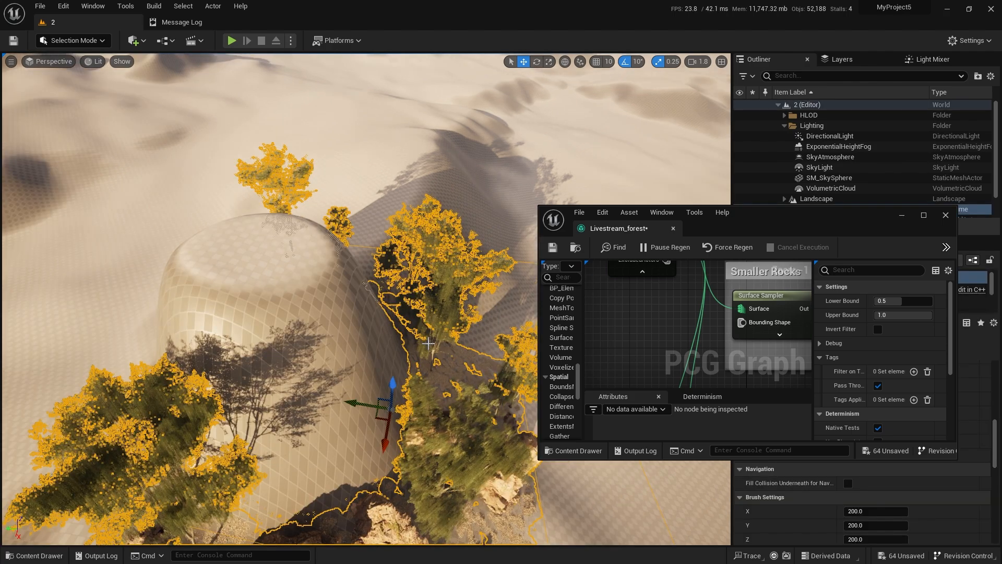
right_click_drag(452, 272, 448, 219)
left_click_drag(373, 403, 296, 285)
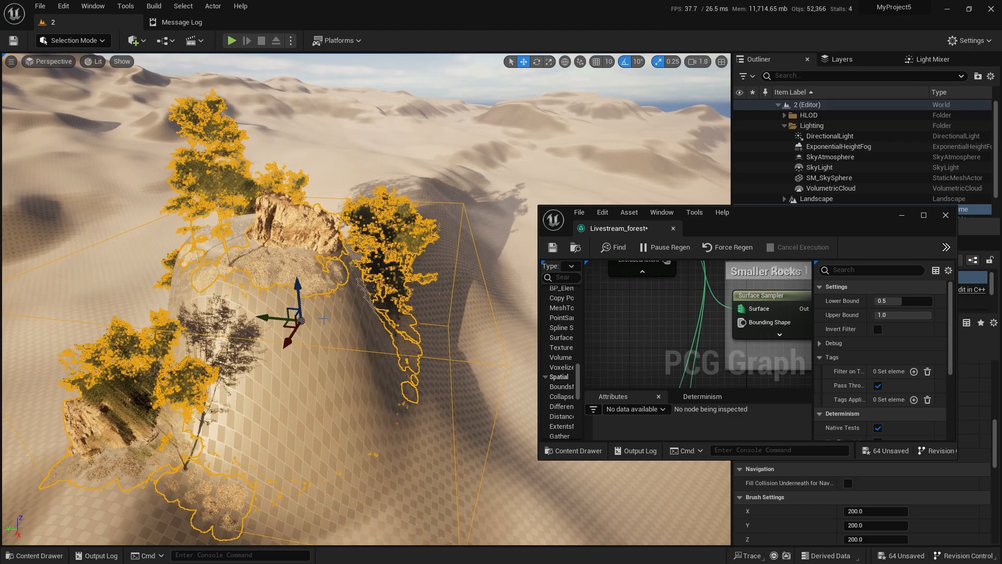
right_click_drag(300, 294, 306, 238)
key("Escape")
scroll(306, 300, "down", 4)
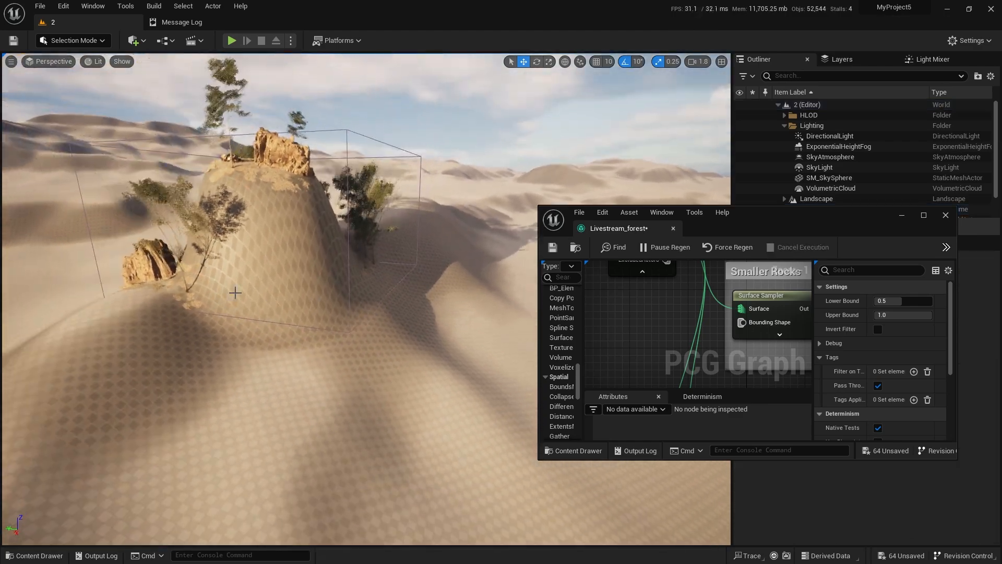
Move the PCG volume off the dome onto the flatter sand at its foot, deselect it and inspect the rocks and trees.
left_click(350, 279)
left_click_drag(270, 204, 481, 344)
right_click_drag(480, 342, 469, 377)
key("w")
key("Escape")
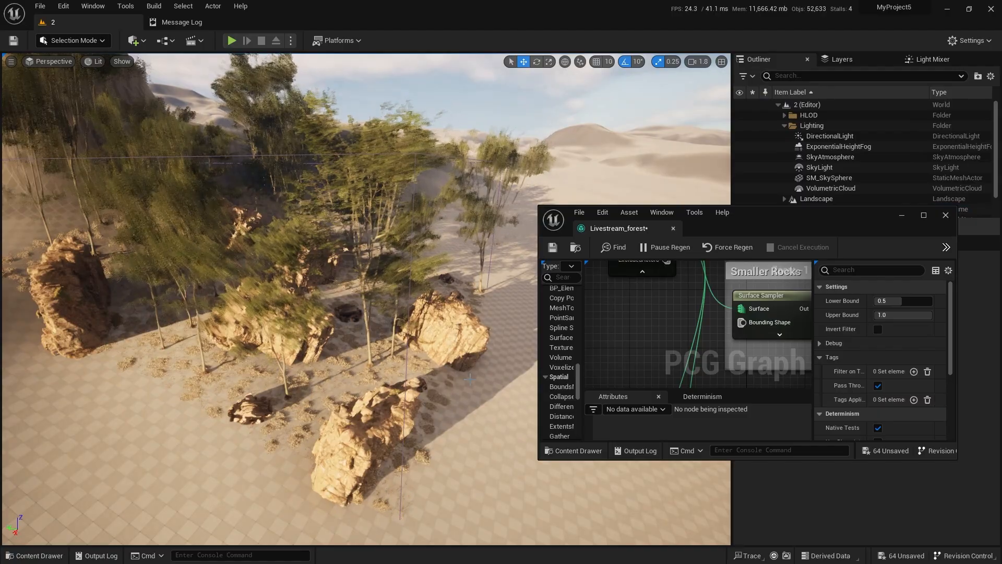
right_click_drag(438, 325, 323, 320)
key("d")
key("w")
key("w")
Enlarge the Livestream_forest graph and review the Big Rocks chain from Surface Sampler through NormalToDensity and Density Filter to Transform Points.
double_click(809, 218)
right_click_drag(491, 177, 503, 405)
left_click(480, 186)
scroll(479, 186, "down", 1)
right_click_drag(367, 167, 357, 140)
left_click(297, 204)
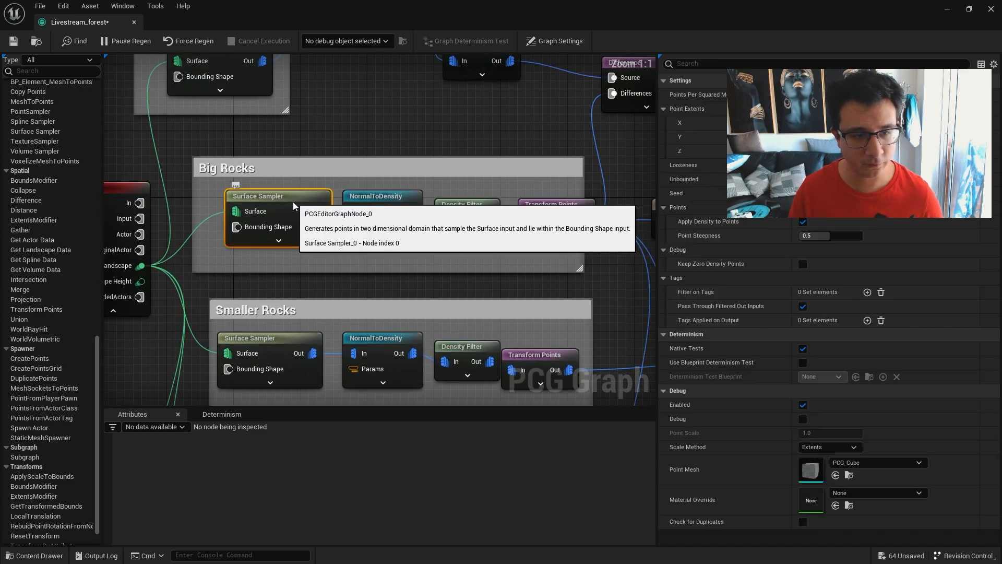
scroll(327, 248, "up", 2)
left_click_drag(286, 105, 414, 233)
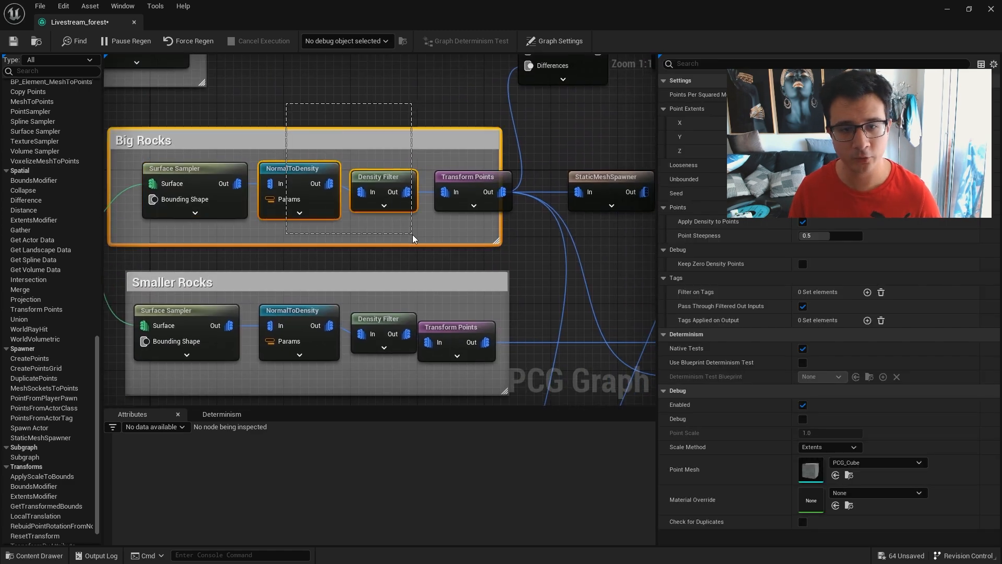
left_click(462, 192)
Review how the trees' Self Pruning and BoundsModifier nodes feed the Difference node of the smaller rocks.
right_click_drag(538, 250, 480, 333)
scroll(480, 334, "down", 2)
right_click_drag(518, 233, 415, 194)
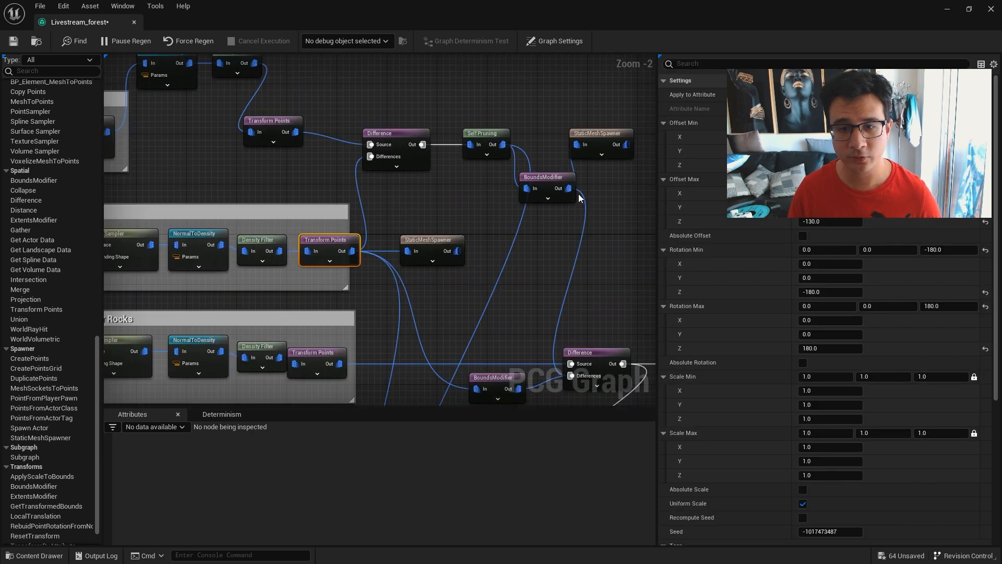
left_click(545, 178)
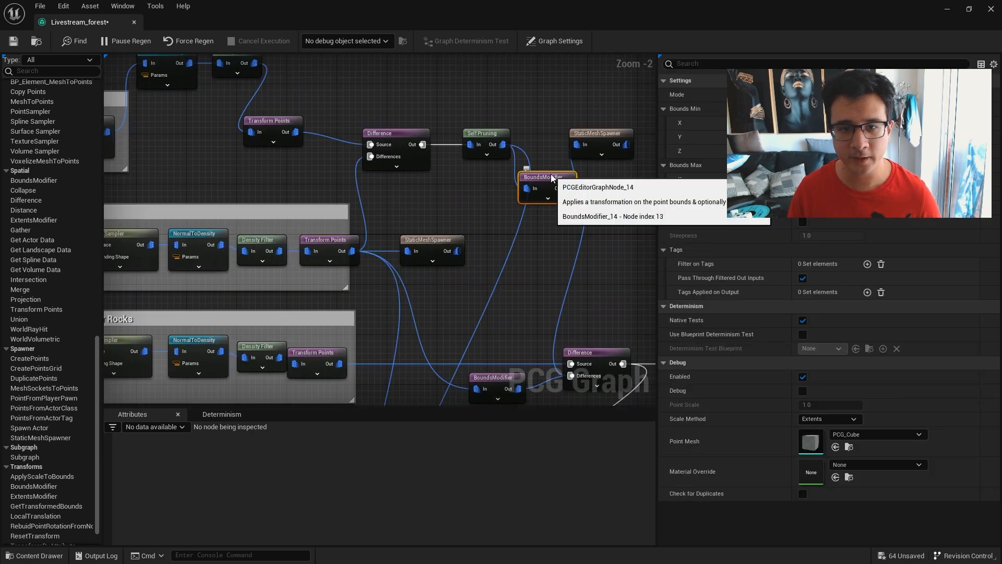
left_click(496, 139)
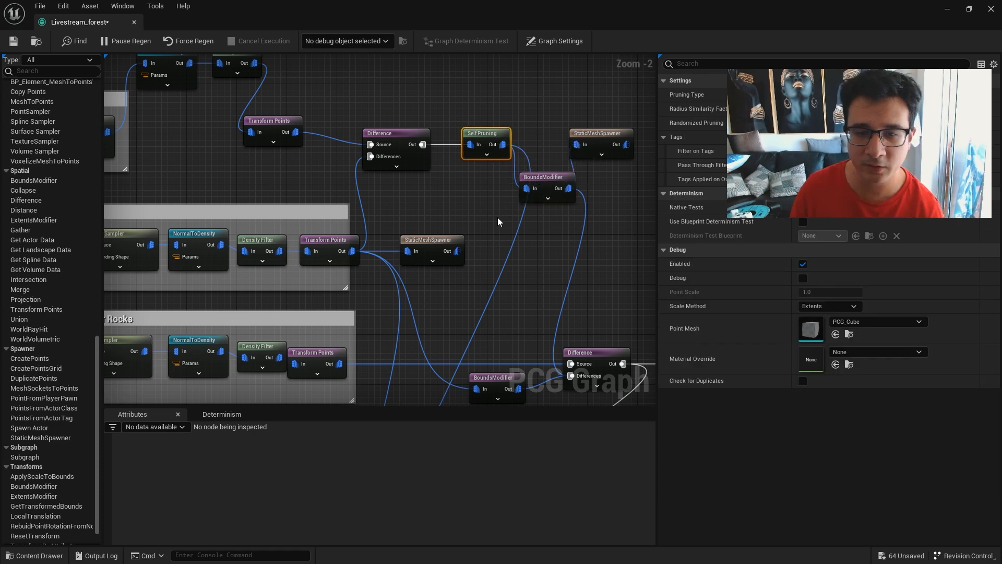
right_click_drag(497, 217, 383, 182)
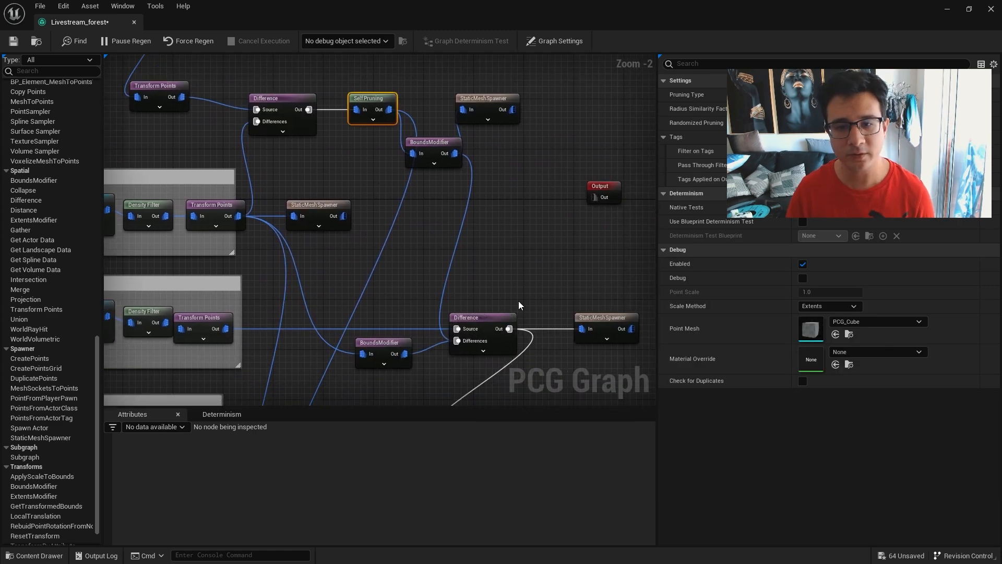
right_click_drag(519, 305, 526, 167)
right_click_drag(438, 242, 525, 241)
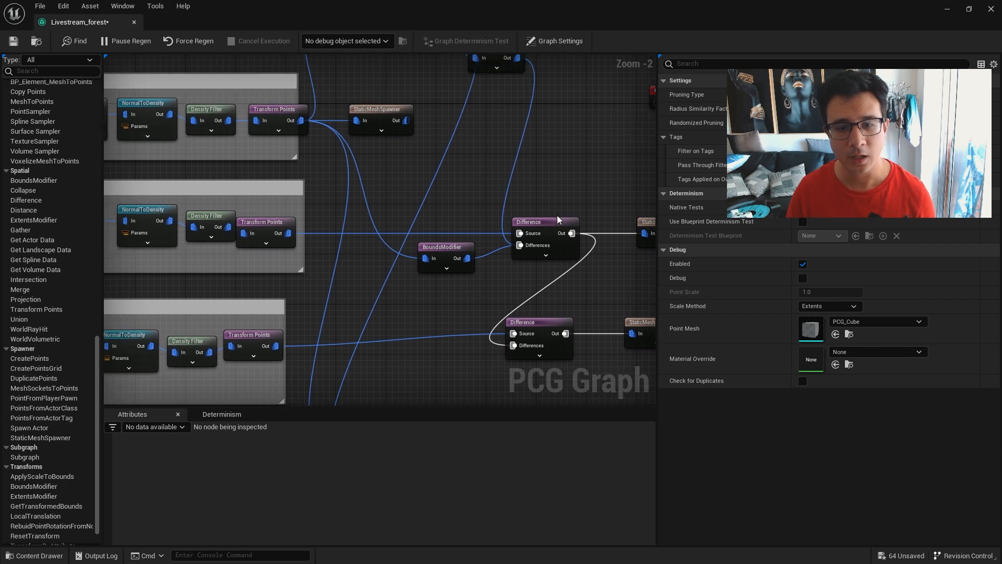
Examine the Difference nodes of the smaller rocks and grass, review the whole graph, and return to the level view.
scroll(557, 219, "up", 2)
left_click(474, 175)
right_click_drag(474, 176, 508, 110)
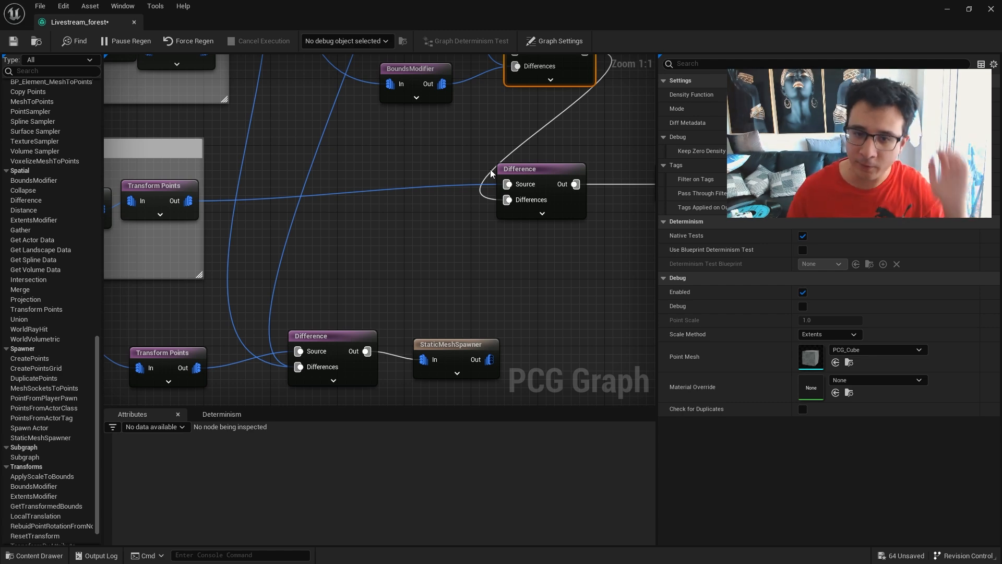
scroll(259, 245, "down", 3)
right_click_drag(283, 246, 507, 340)
scroll(548, 427, "down", 1)
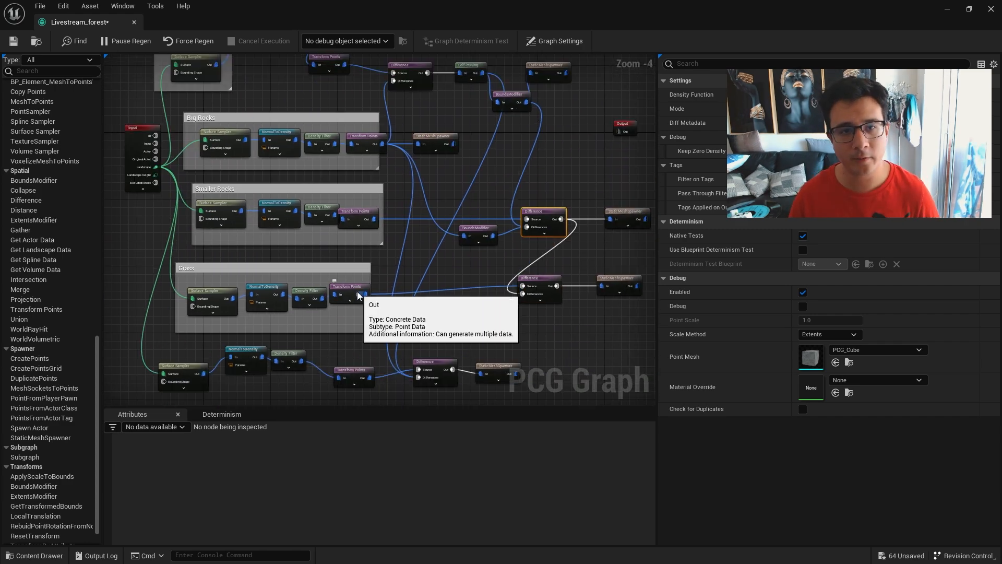
double_click(384, 24)
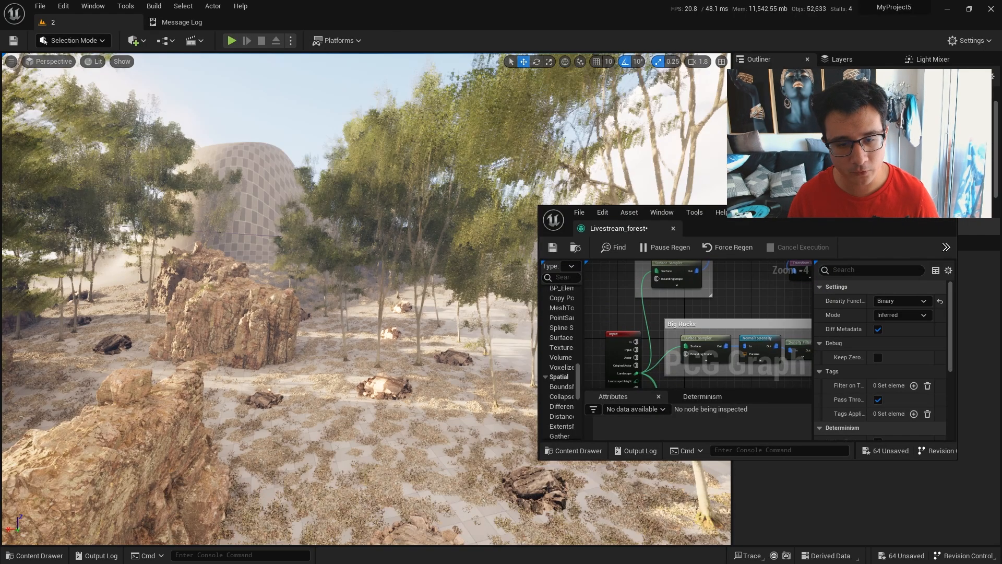